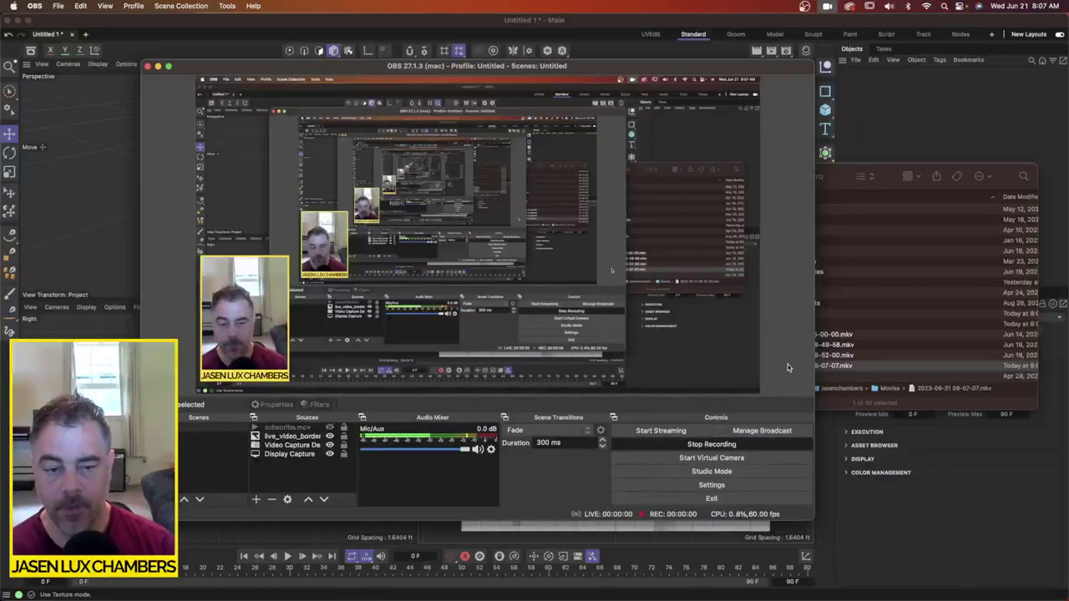
# Step: Switch to Cinema 4D and enlarge the Front view with the tennis racket reference image to fill the viewport
pyautogui.press('super+Tab')
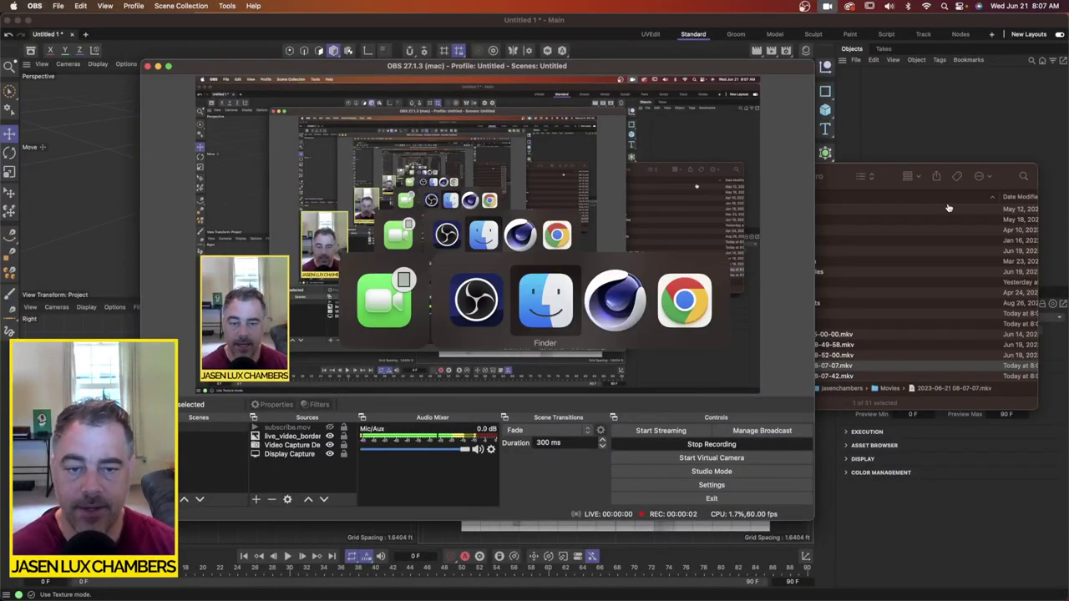
pyautogui.press('super+Tab')
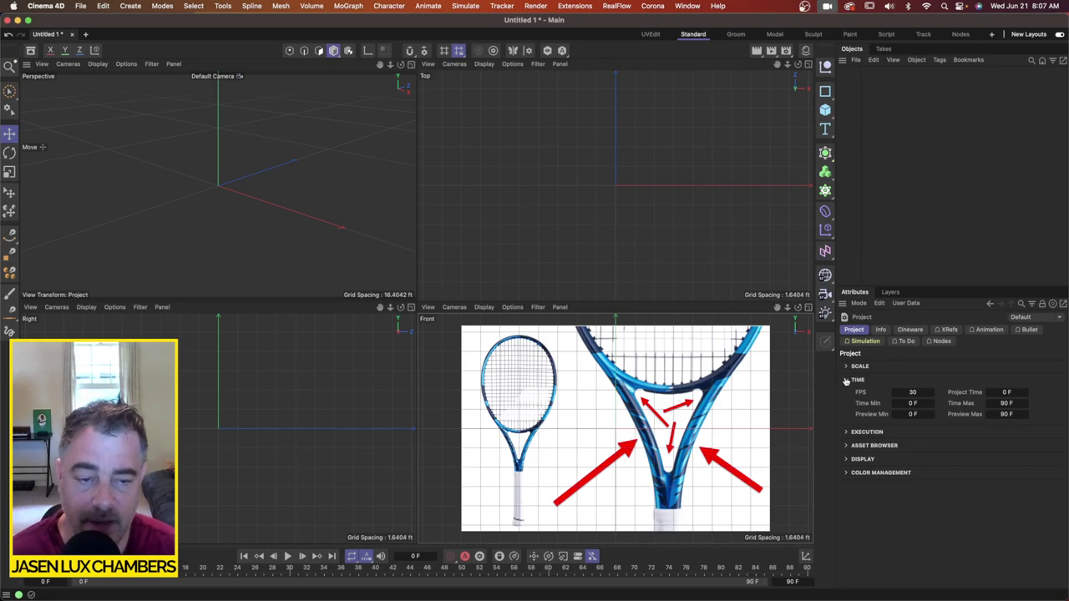
pyautogui.click(809, 310)
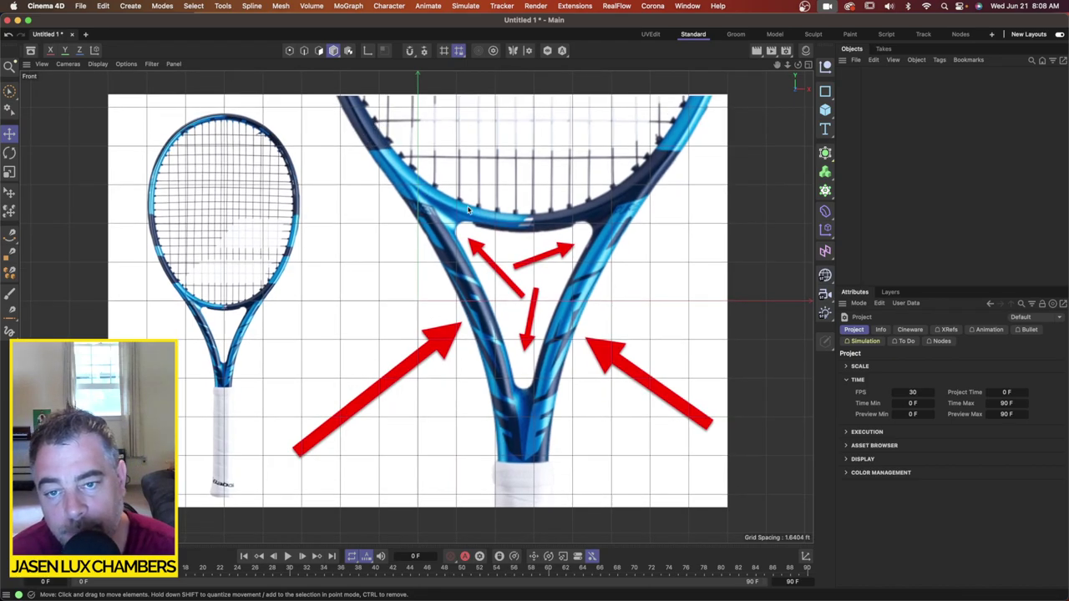
pyautogui.keyDown('alt'); pyautogui.moveTo(554, 187); pyautogui.dragTo(545, 186); pyautogui.keyUp('alt')
pyautogui.keyDown('alt'); pyautogui.moveTo(524, 223); pyautogui.dragTo(531, 223); pyautogui.keyUp('alt')
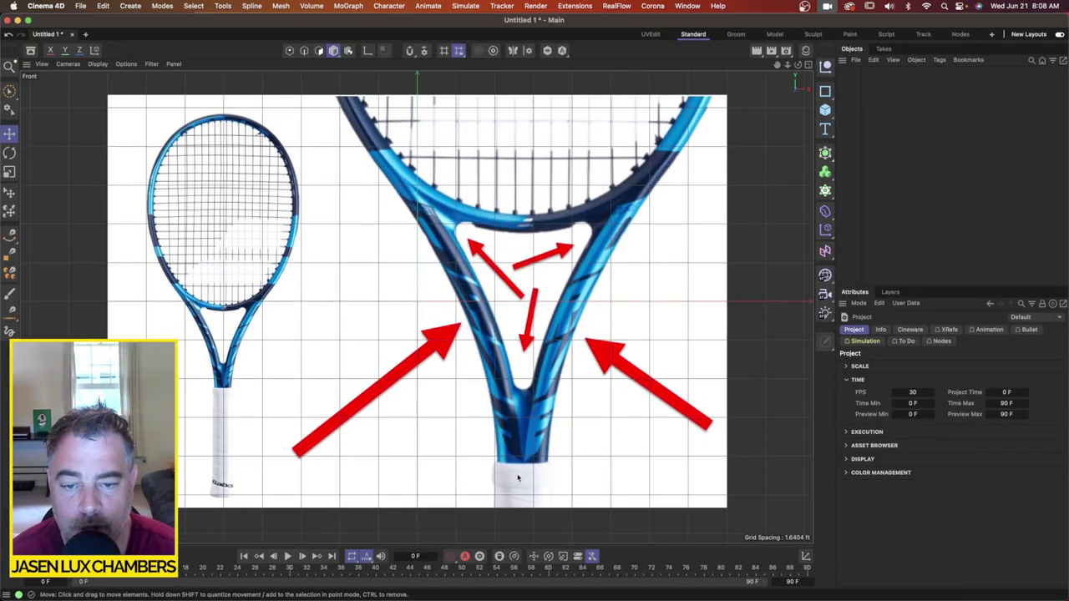
# Step: Add a cube at the origin and display the Front view with Gouraud shading
pyautogui.click(10, 234)
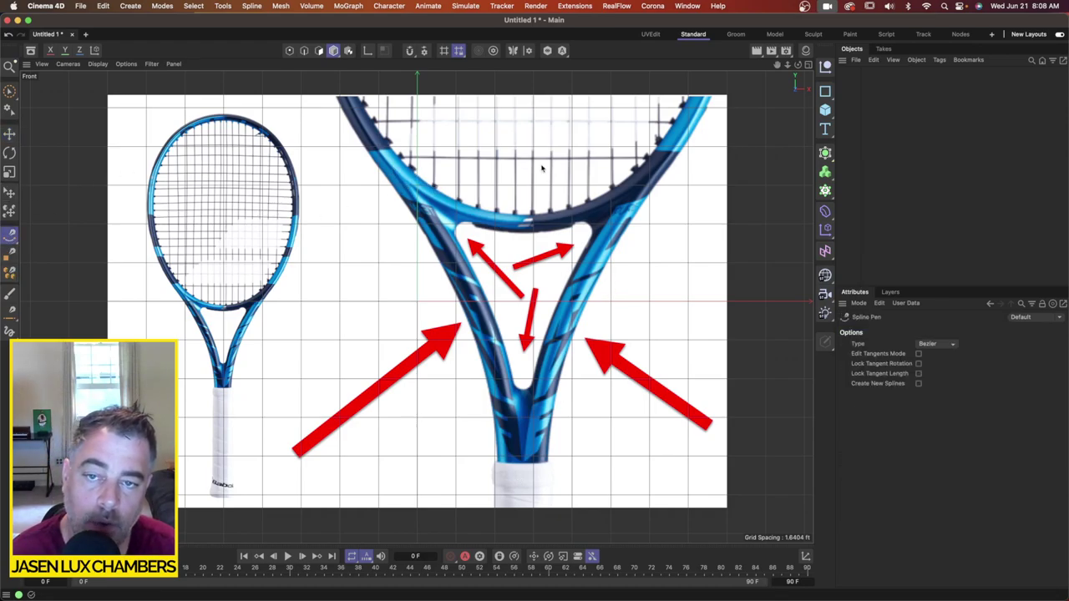
pyautogui.click(825, 110)
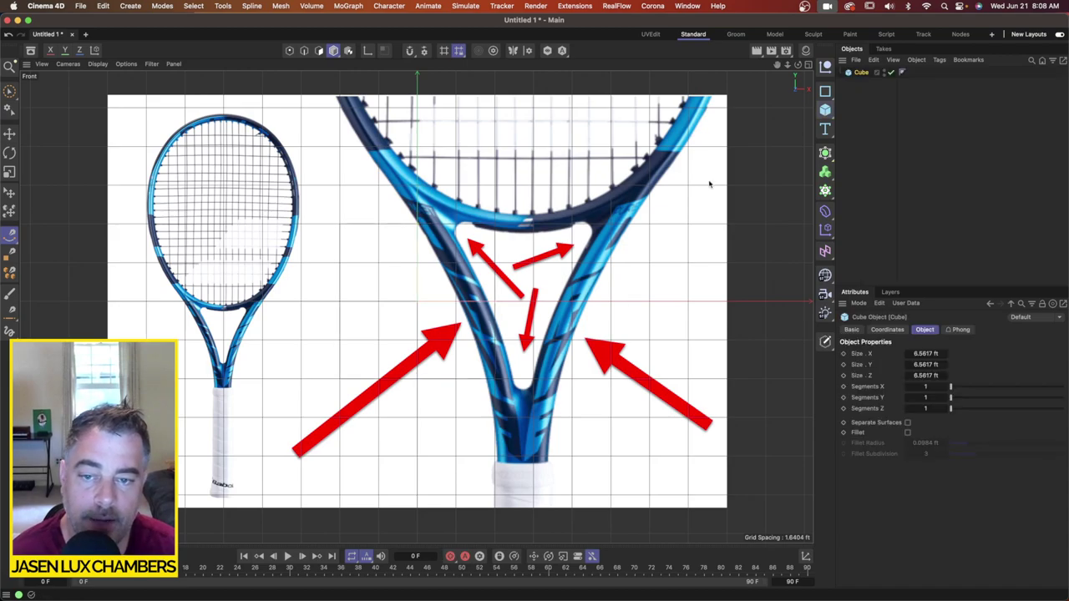
pyautogui.click(98, 63)
pyautogui.click(103, 87)
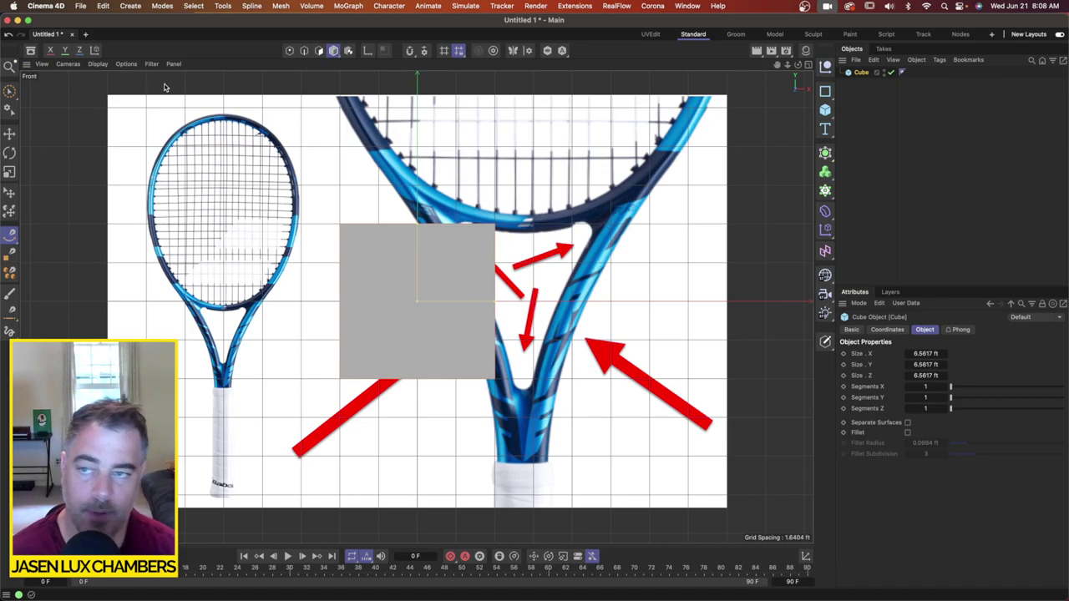
# Step: Shift the Front view's background image to a horizontal offset of -137 so the racket close-up centres on the vertical axis
pyautogui.click(42, 63)
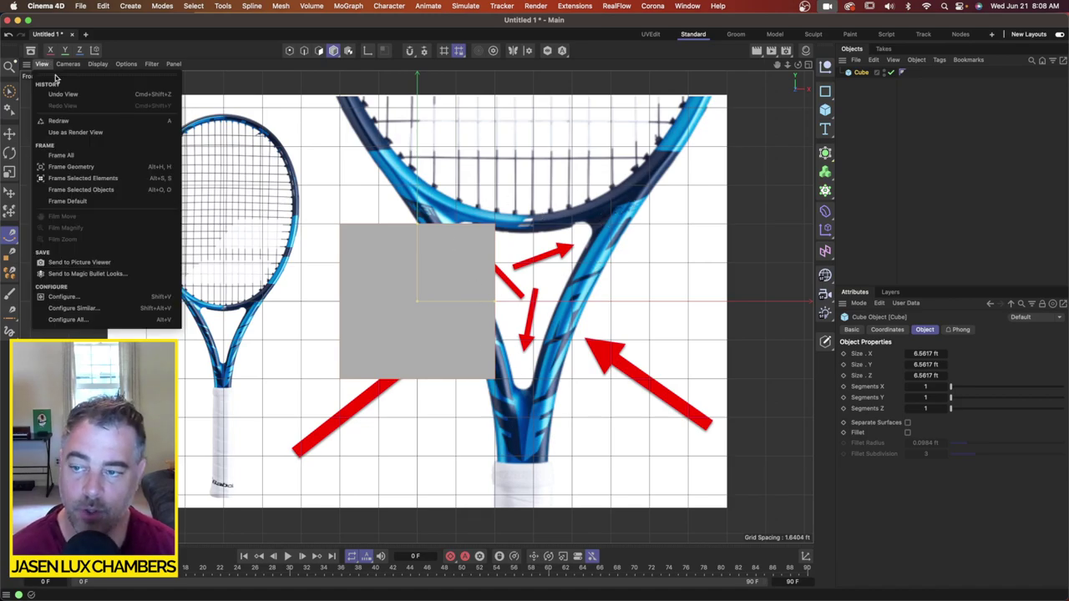
pyautogui.click(103, 302)
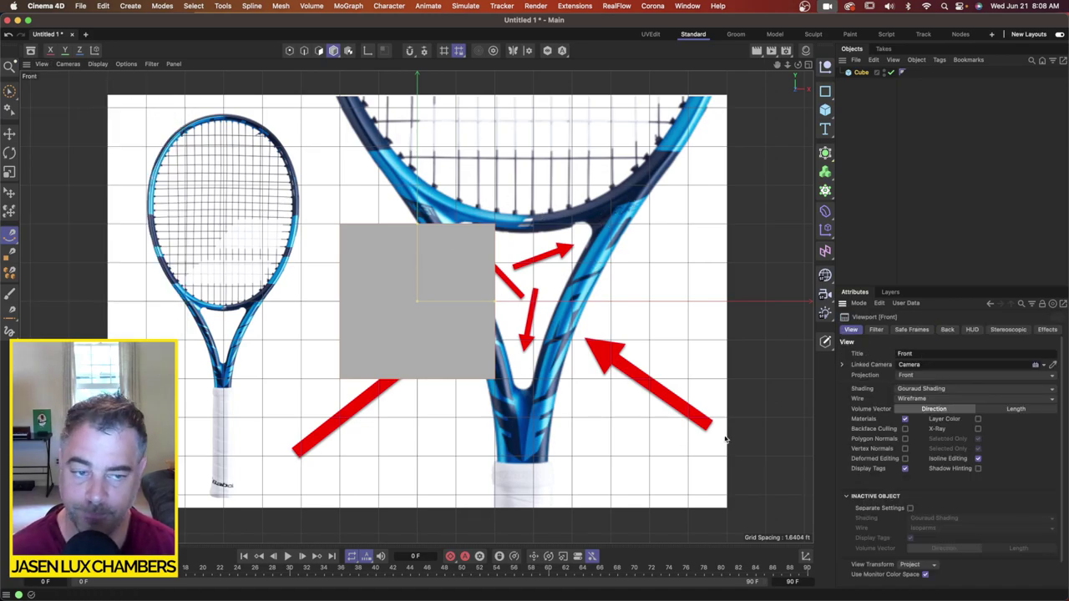
pyautogui.click(948, 330)
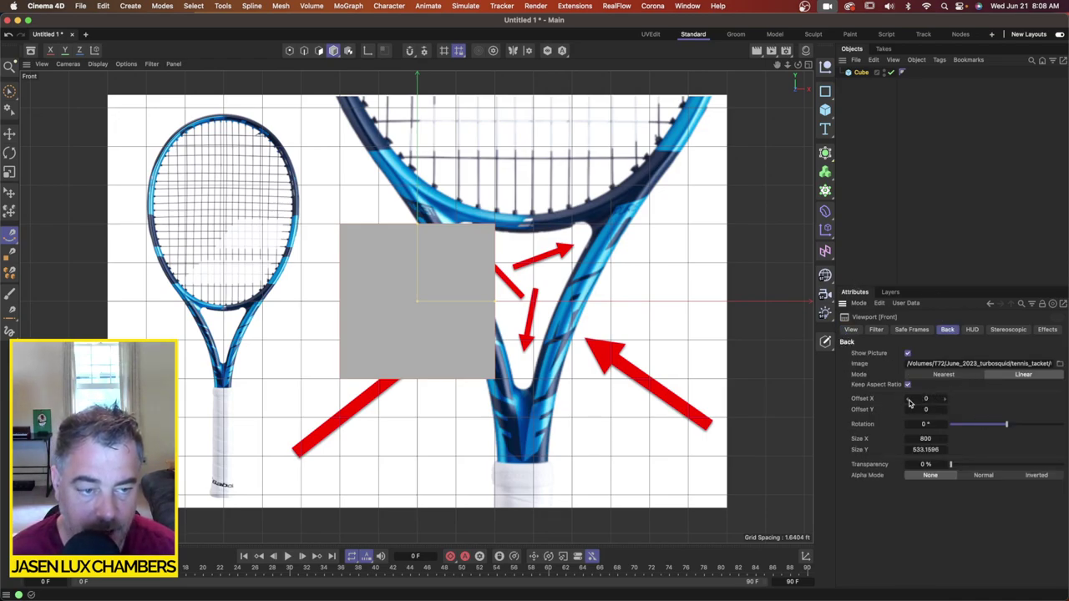
pyautogui.moveTo(905, 402); pyautogui.dragTo(908, 402)
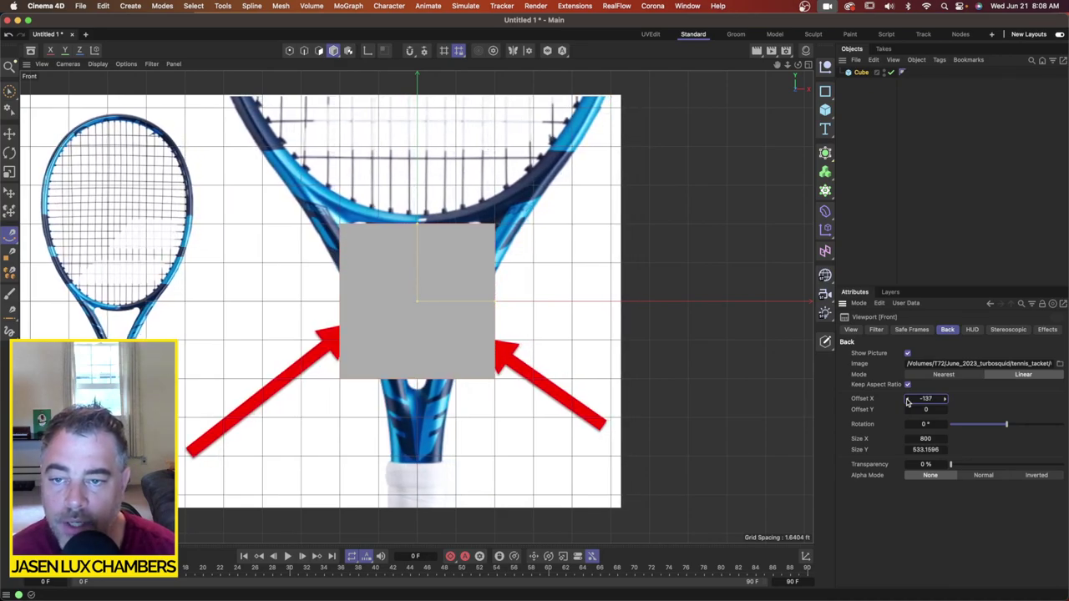
# Step: Shrink the cube and move it down over the base of the racket's throat as a centring guide
pyautogui.click(495, 305)
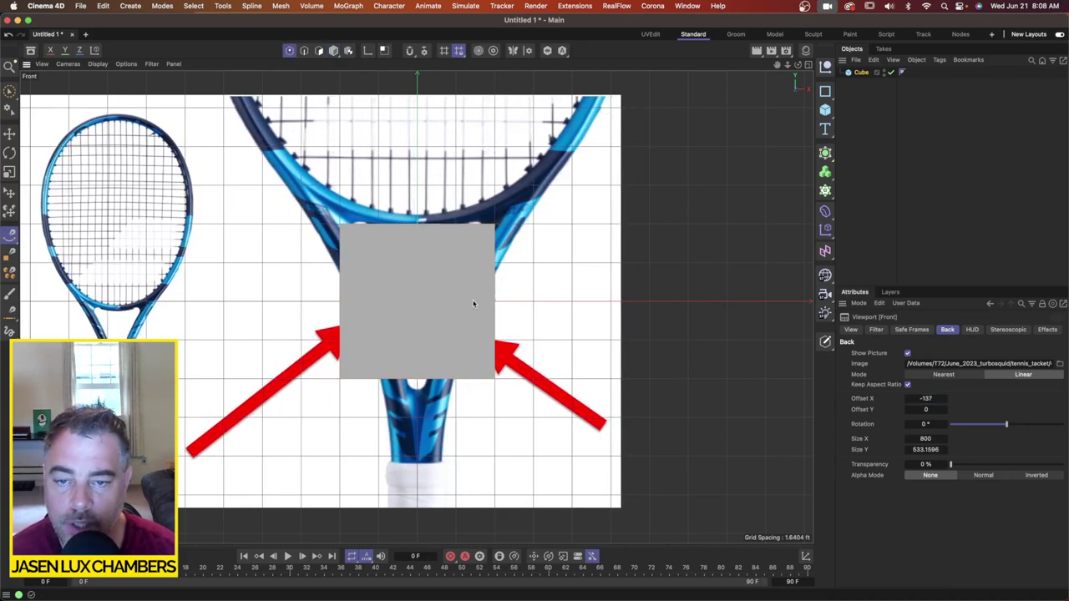
pyautogui.click(861, 73)
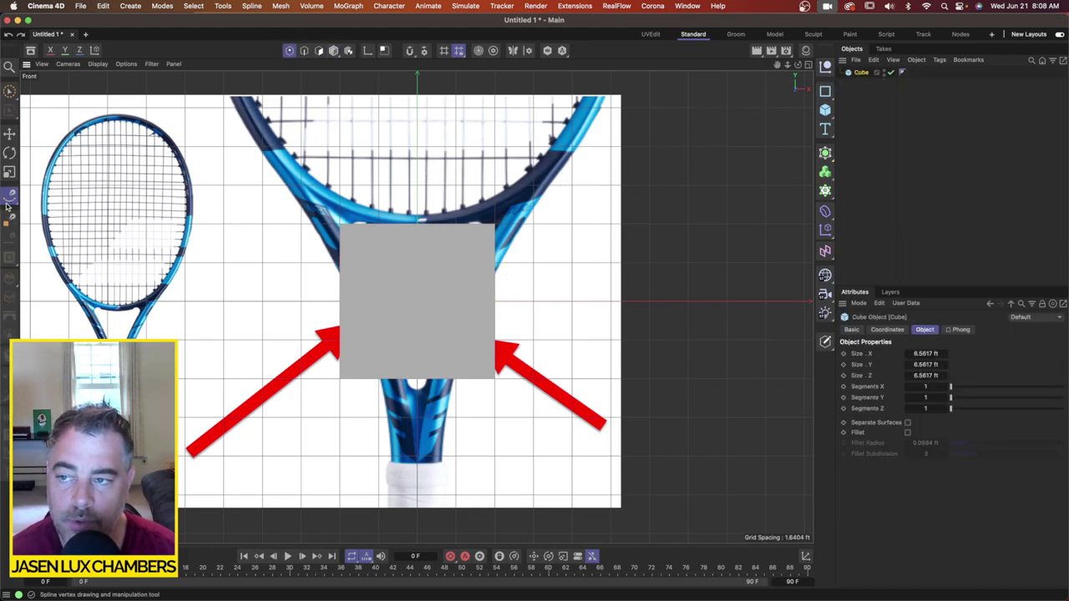
pyautogui.press('t')
pyautogui.moveTo(598, 190); pyautogui.dragTo(420, 340)
pyautogui.press('e')
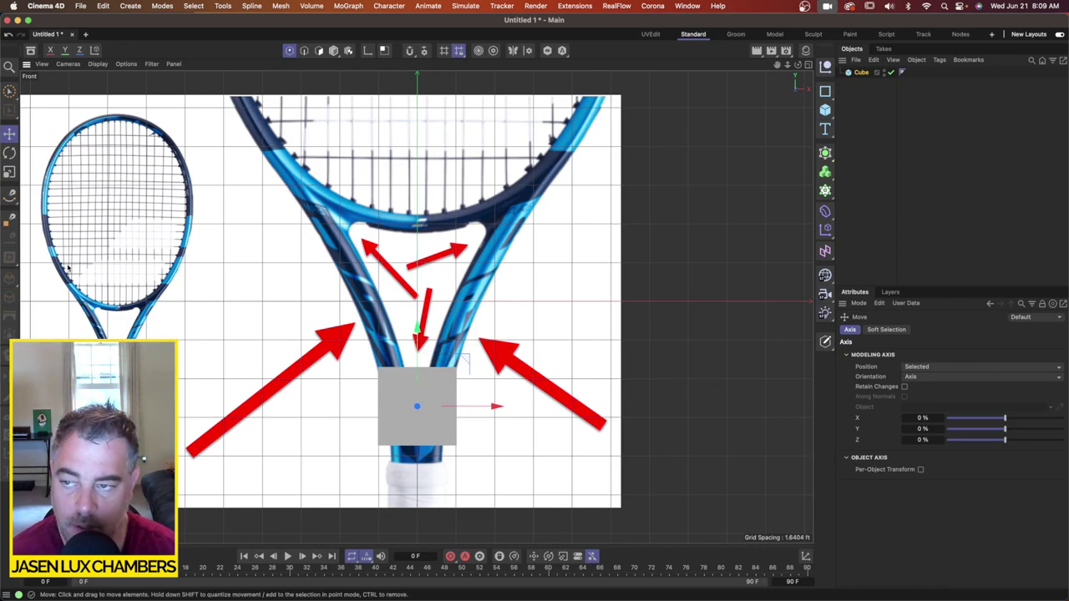
pyautogui.press('t')
pyautogui.moveTo(516, 265); pyautogui.dragTo(425, 280)
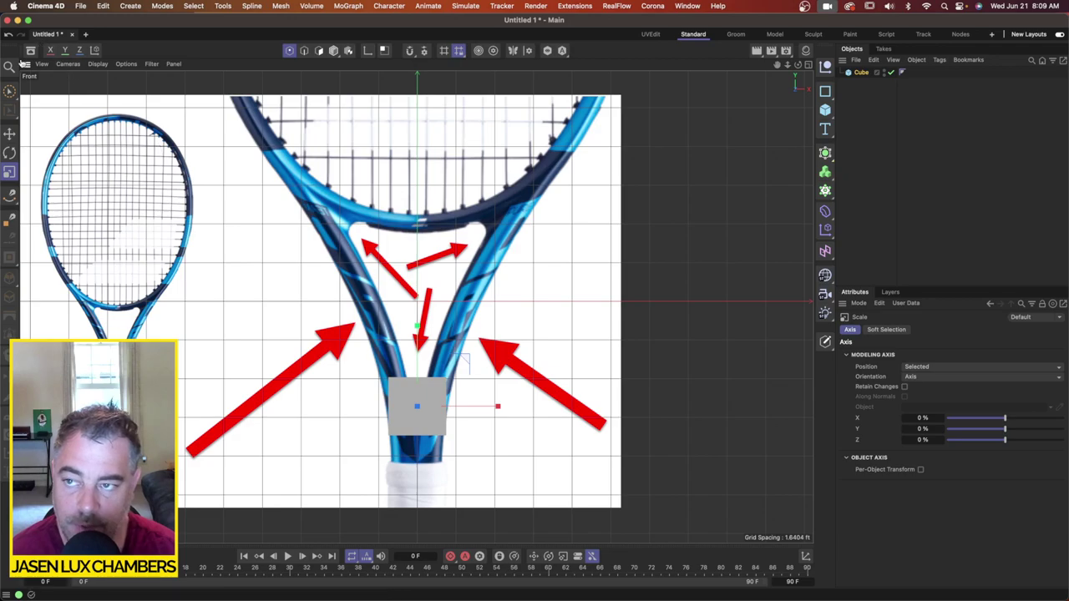
# Step: Set the background image's horizontal offset to -136 and delete the guide cube
pyautogui.click(41, 63)
pyautogui.click(127, 300)
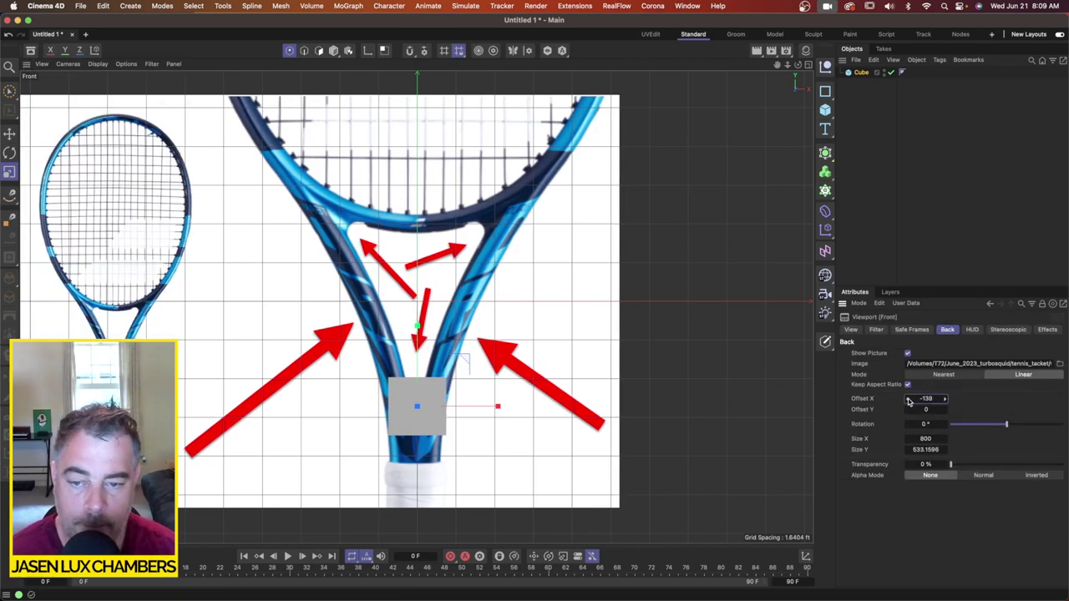
pyautogui.click(944, 400)
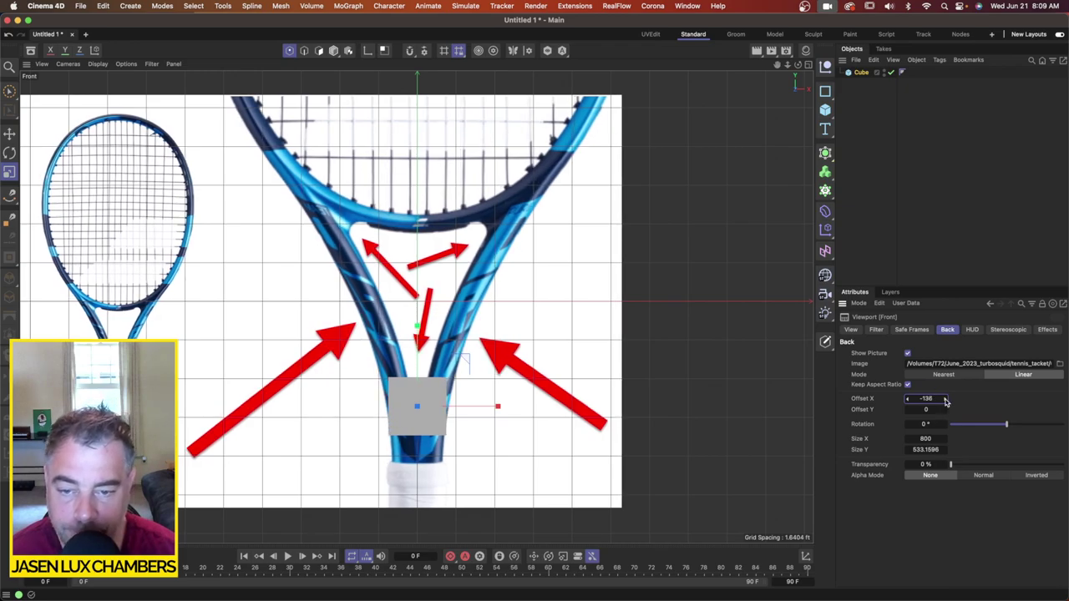
pyautogui.click(865, 75)
pyautogui.press('Delete')
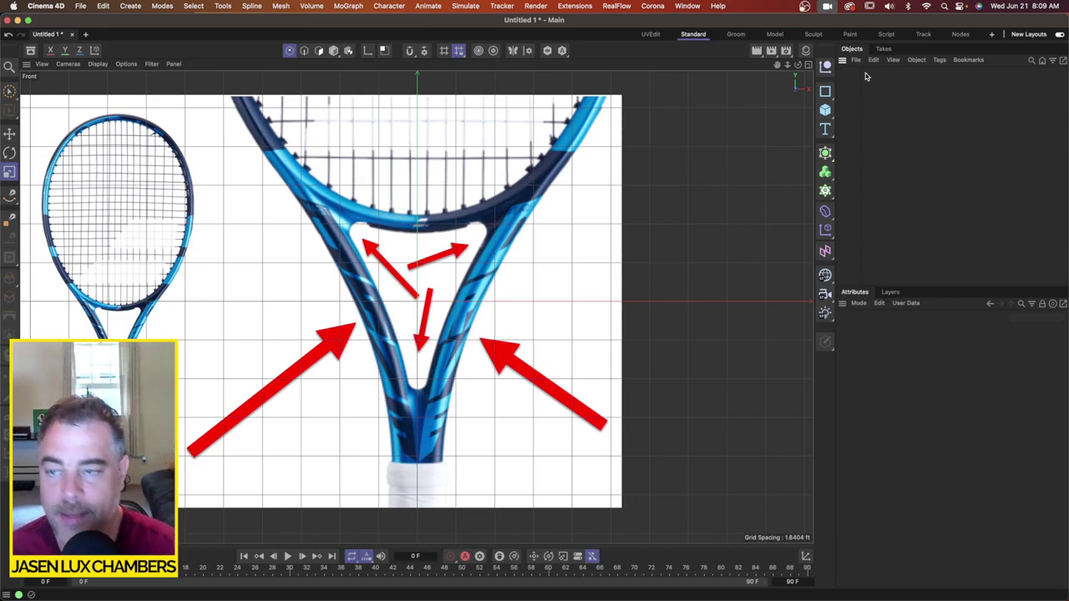
# Step: Draw a spline with the Spline Pen along the left arm of the racket's throat, from the frame down into the handle
pyautogui.click(10, 194)
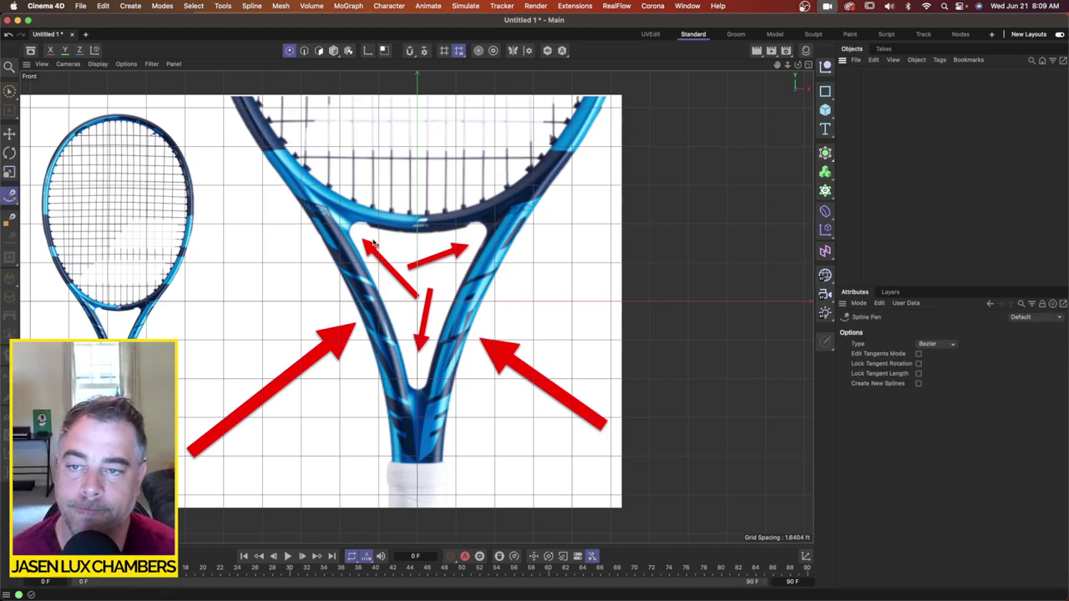
pyautogui.click(274, 153)
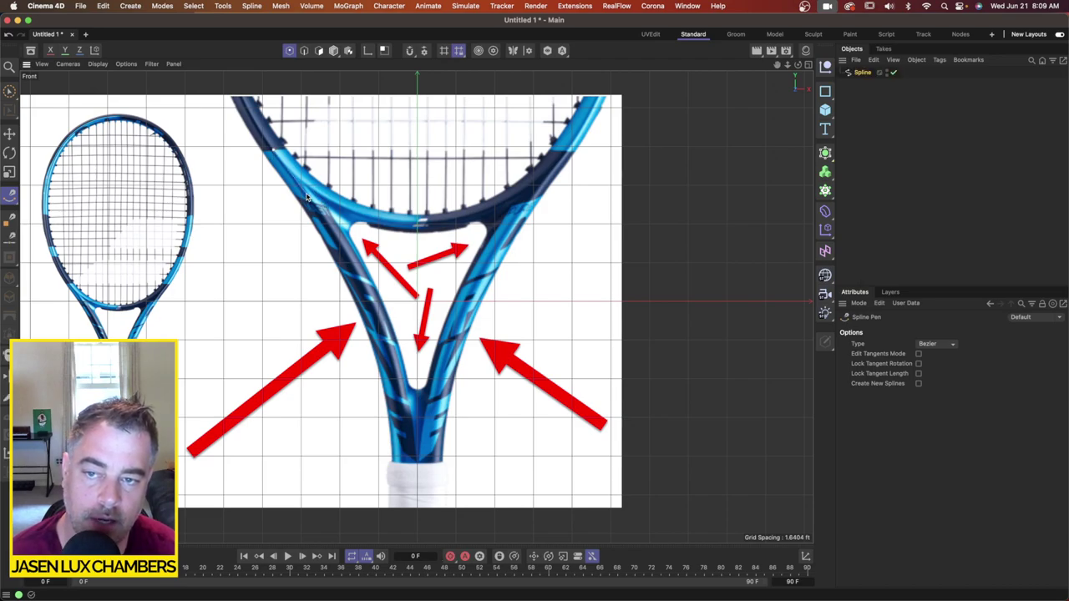
pyautogui.click(307, 198)
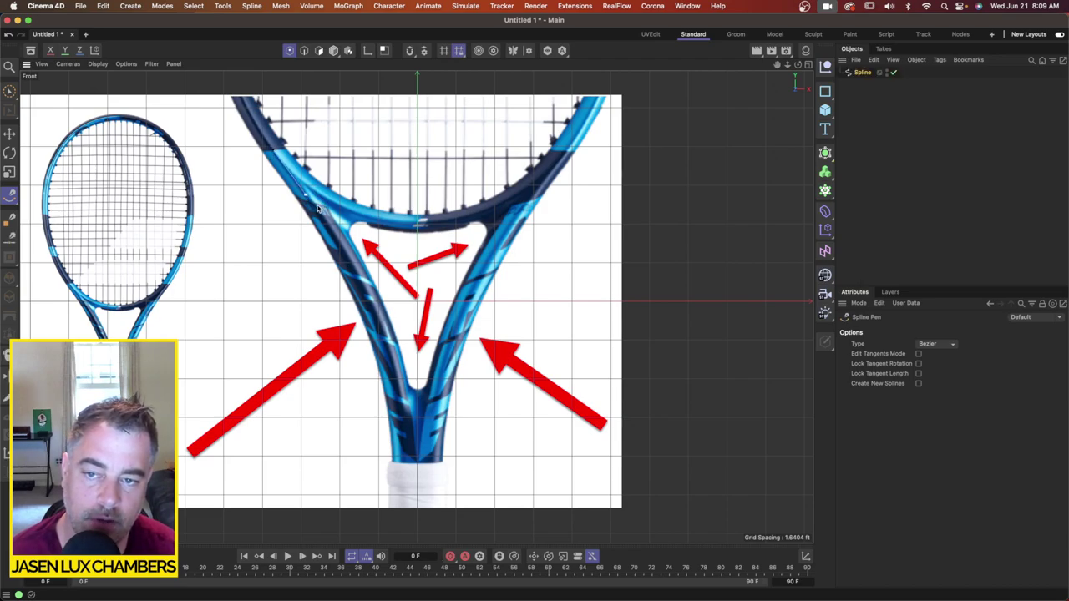
pyautogui.click(345, 257)
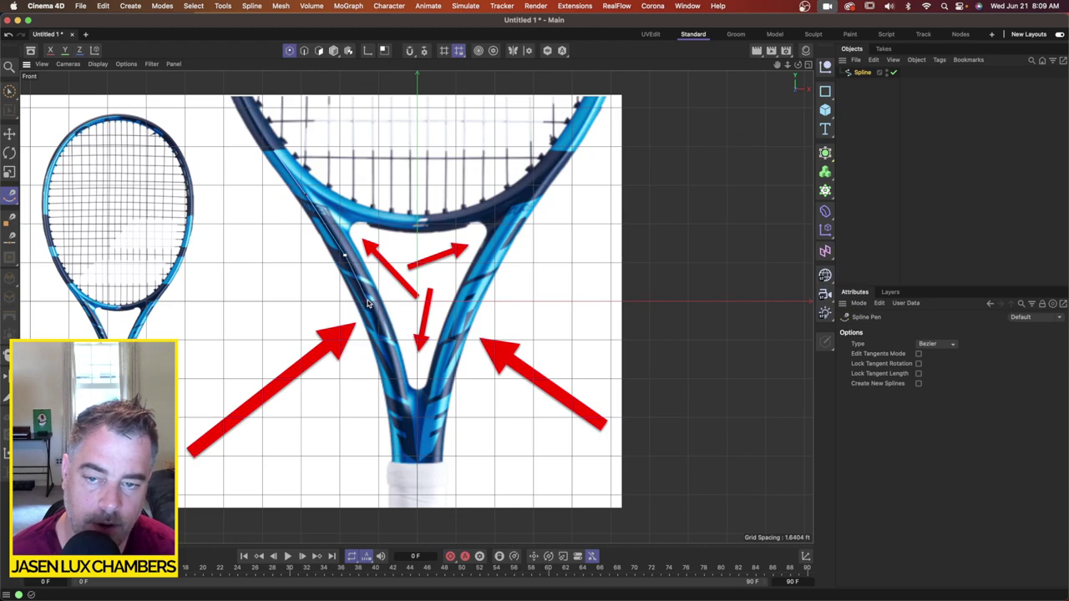
pyautogui.click(367, 301)
pyautogui.click(390, 361)
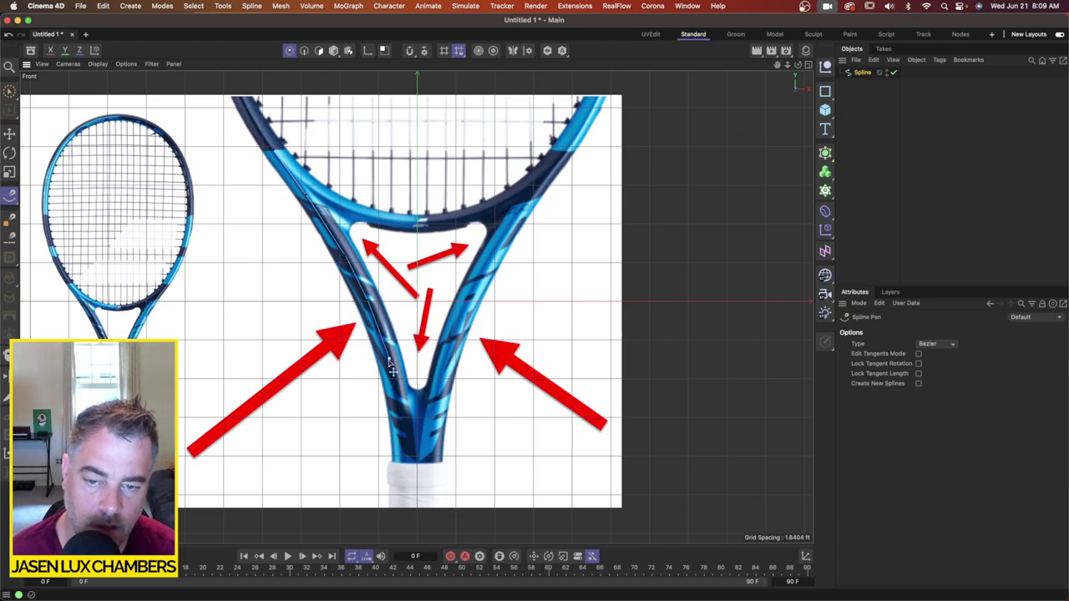
pyautogui.click(405, 422)
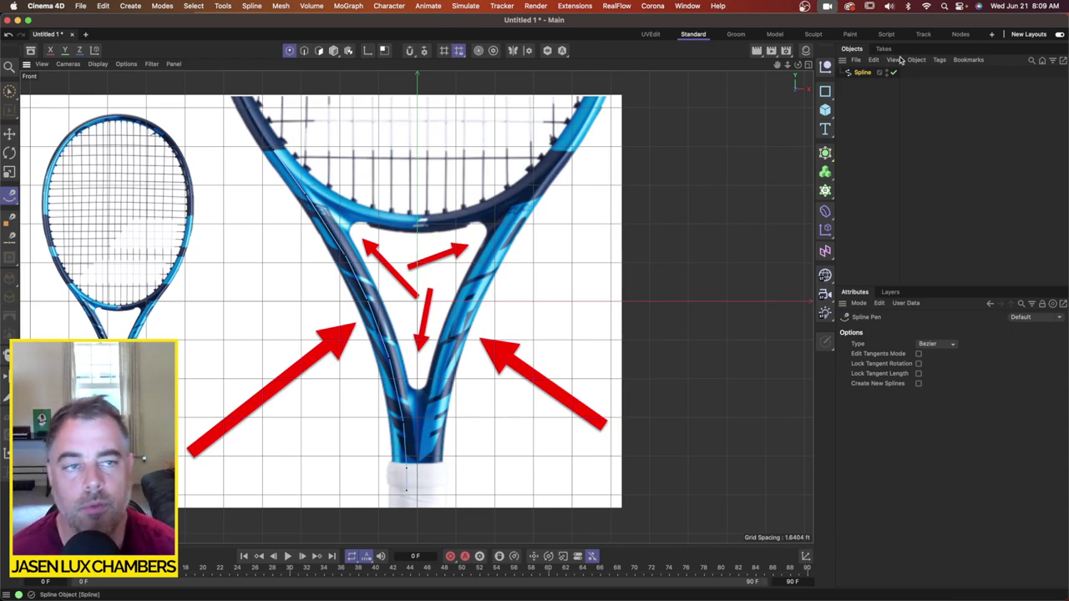
# Step: Hide the grid and the world axes in the Front view
pyautogui.click(862, 73)
pyautogui.scroll(3, 398, 261)
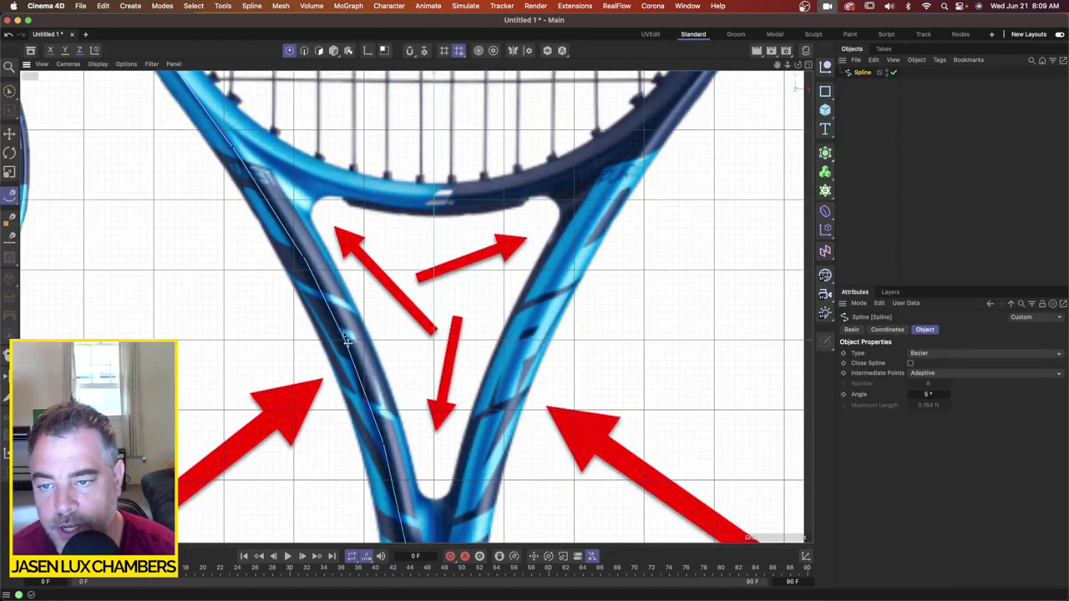
pyautogui.click(151, 63)
pyautogui.click(172, 144)
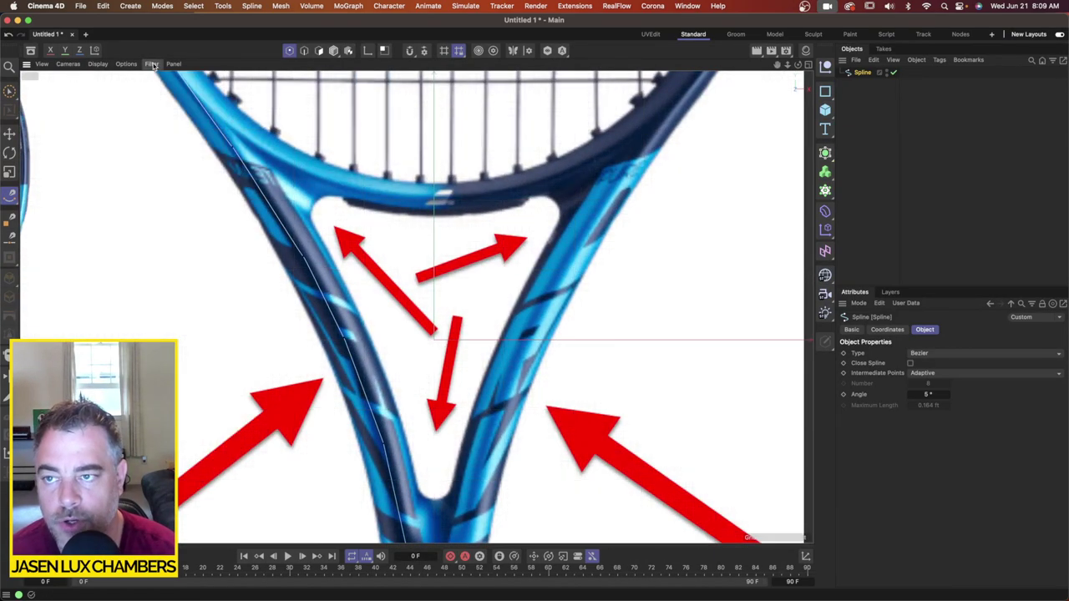
pyautogui.click(151, 64)
pyautogui.click(163, 158)
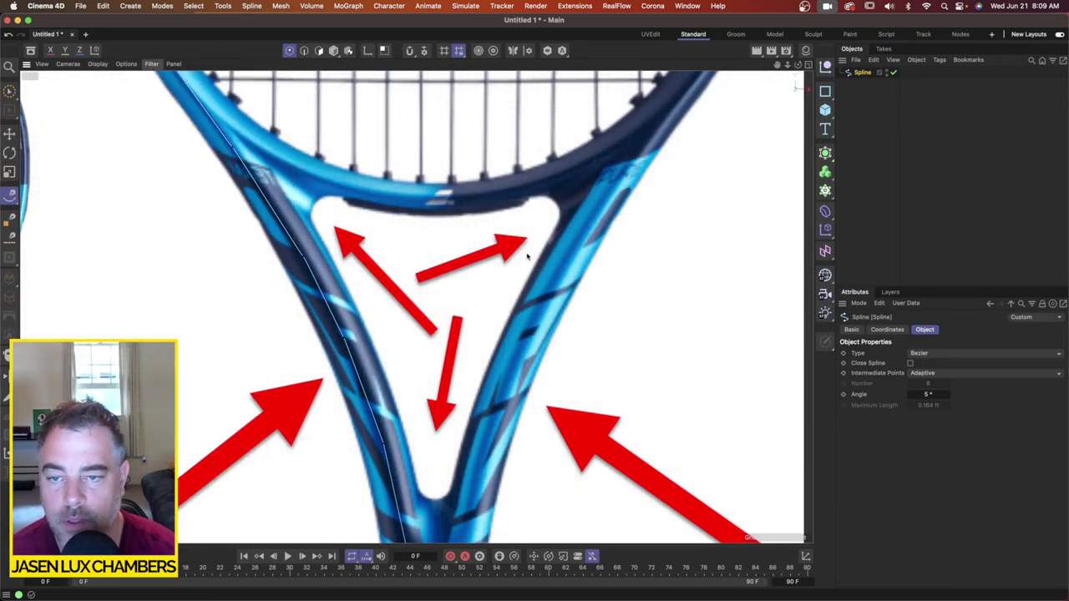
# Step: Set the throat spline's type to B-Spline
pyautogui.scroll(-5, 498, 248)
pyautogui.scroll(4, 498, 248)
pyautogui.scroll(1, 498, 248)
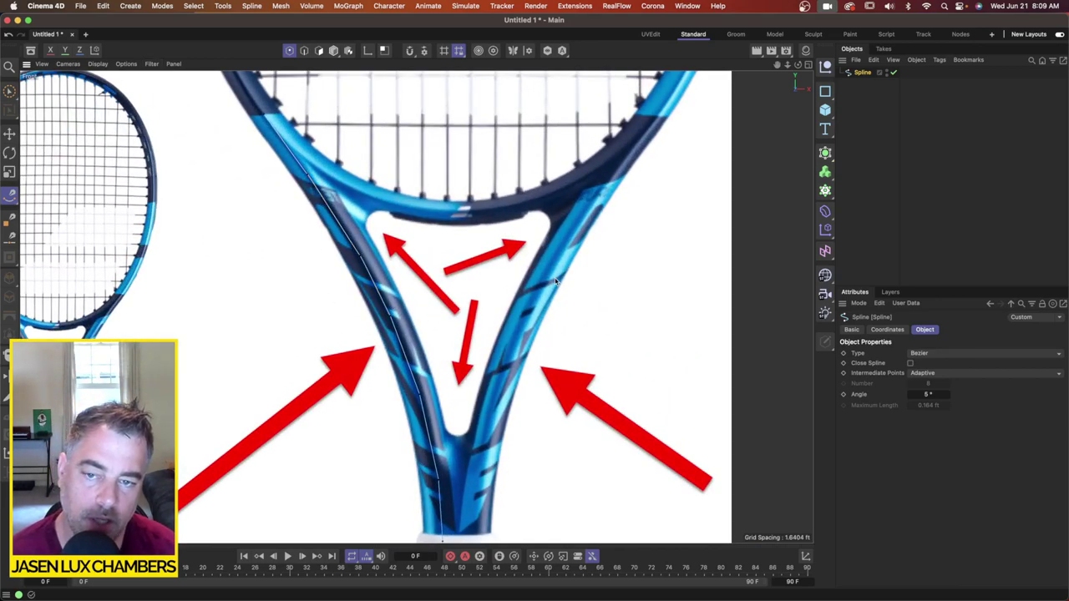
pyautogui.click(942, 353)
pyautogui.click(946, 399)
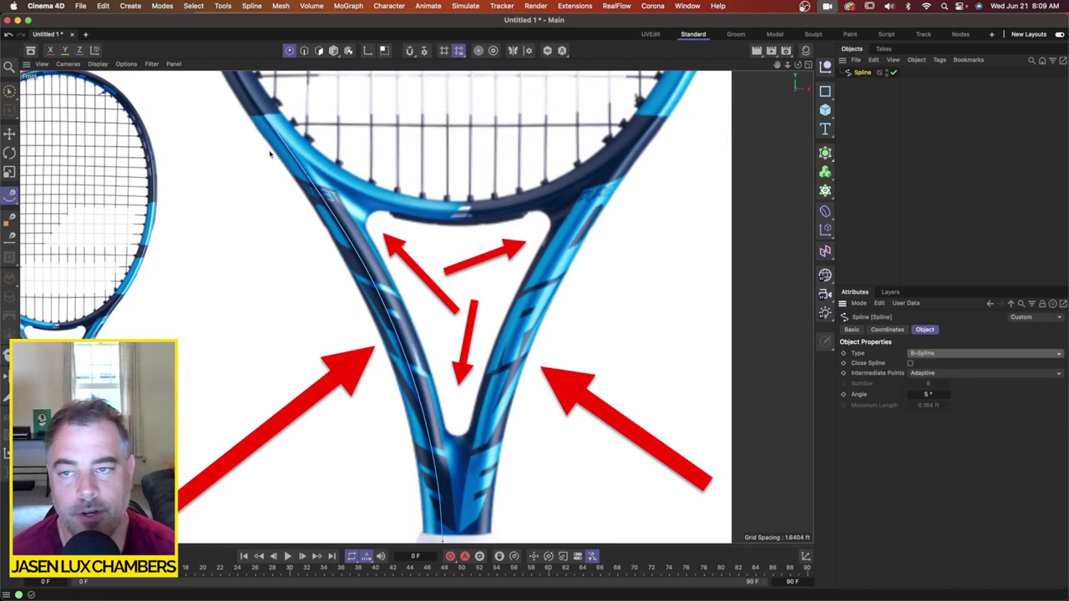
# Step: Add a circle spline as the cross-section profile for the throat arm
pyautogui.scroll(-2, 432, 232)
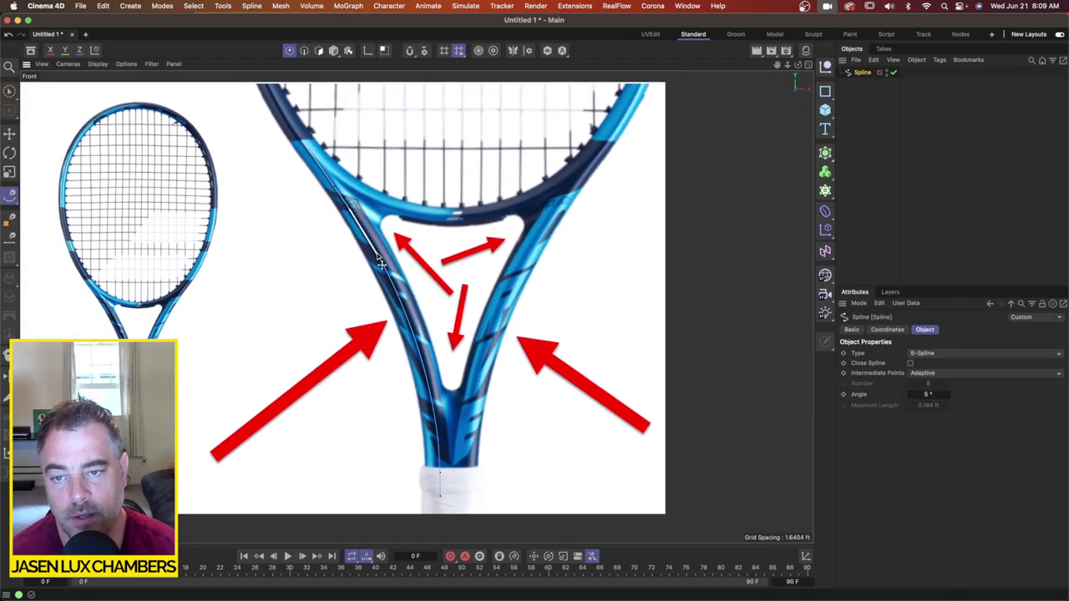
pyautogui.scroll(-2, 527, 333)
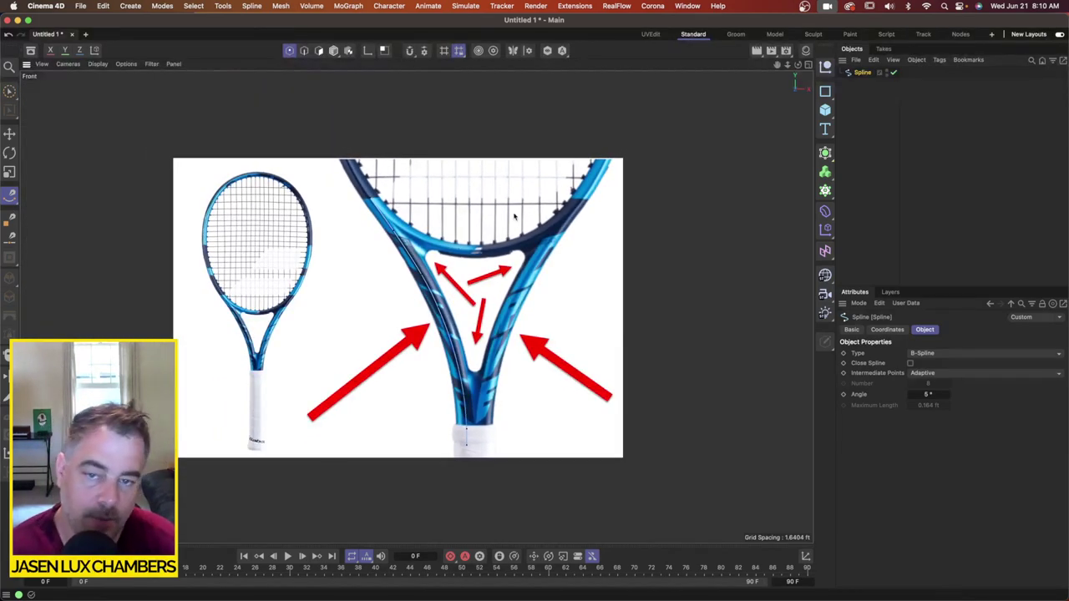
pyautogui.click(825, 91)
pyautogui.click(912, 103)
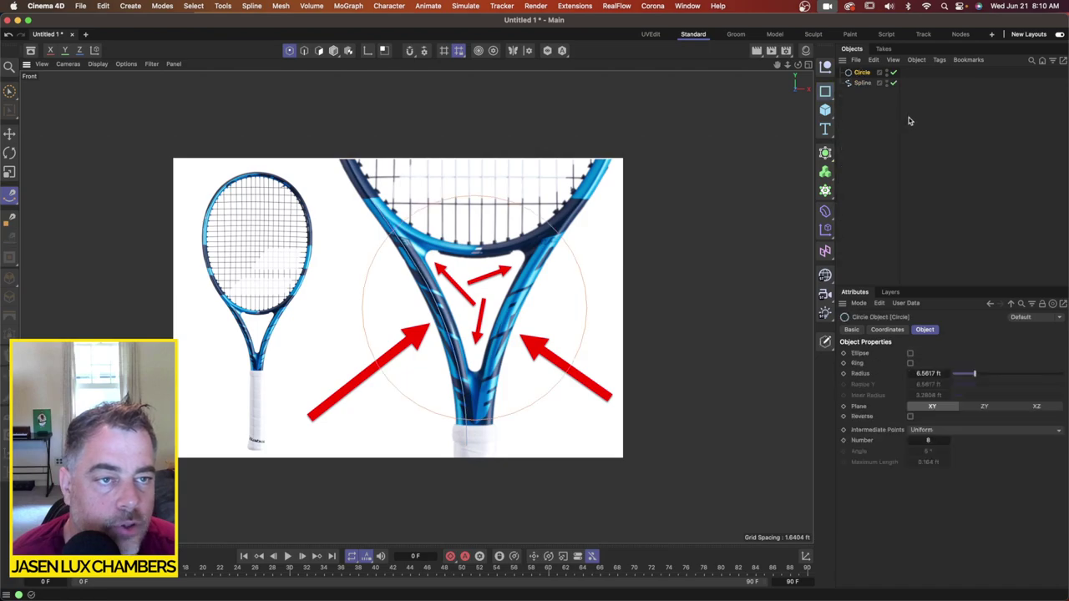
# Step: Add a Sweep generator and nest the circle and the throat spline inside it
pyautogui.click(825, 153)
pyautogui.click(956, 212)
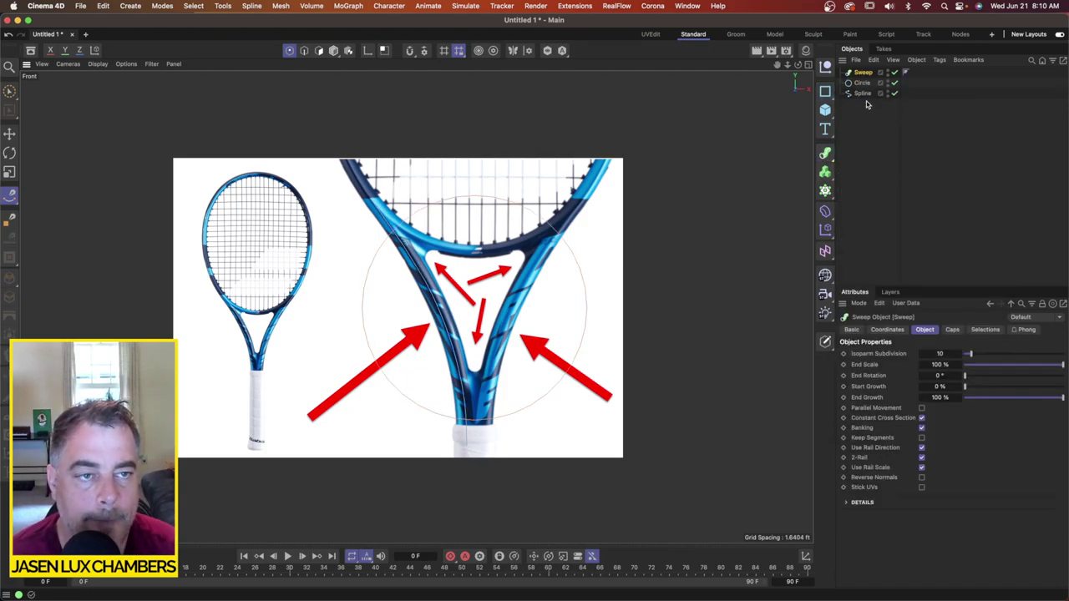
pyautogui.click(865, 93)
pyautogui.keyDown('shift'); pyautogui.click(865, 84); pyautogui.keyUp('shift')
pyautogui.moveTo(866, 85); pyautogui.dragTo(867, 75)
# Step: Scale down the circle profile until the sweep matches the thickness of the racket's throat arm in the reference image
pyautogui.click(869, 83)
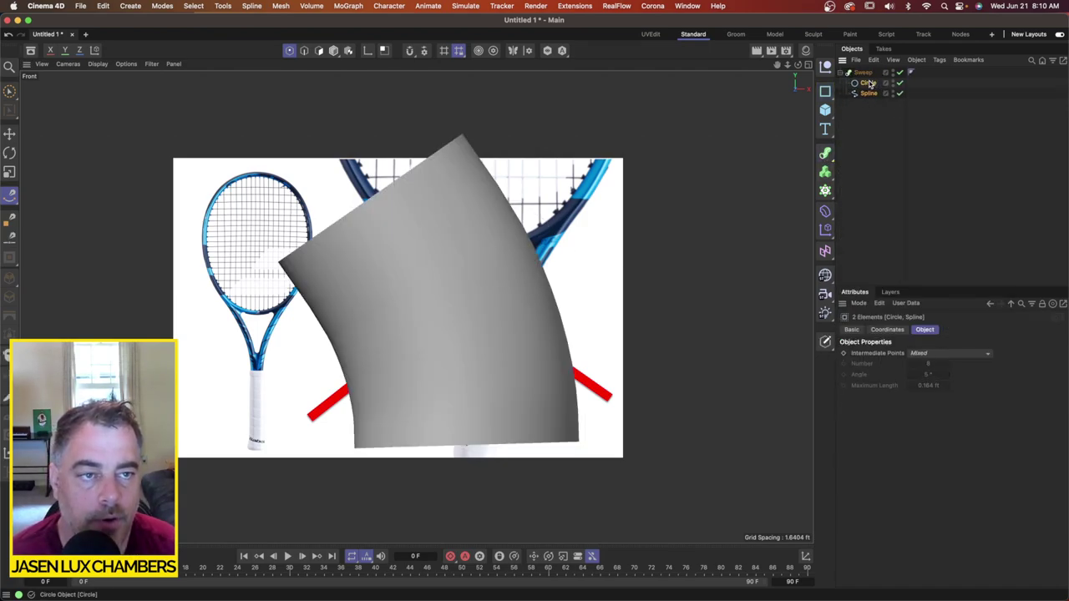
pyautogui.click(10, 173)
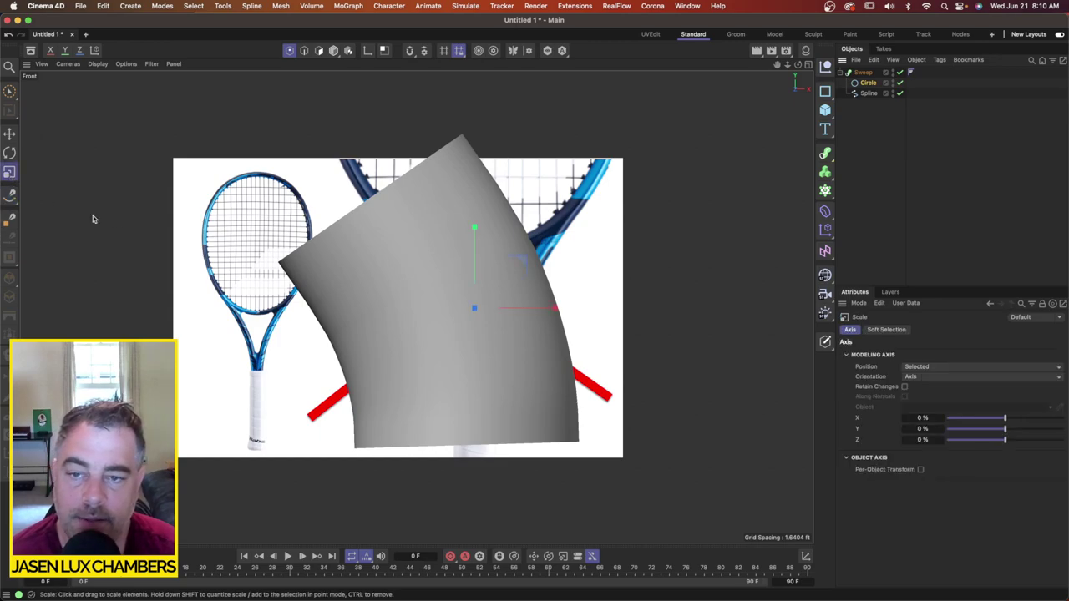
pyautogui.moveTo(583, 192); pyautogui.dragTo(195, 259)
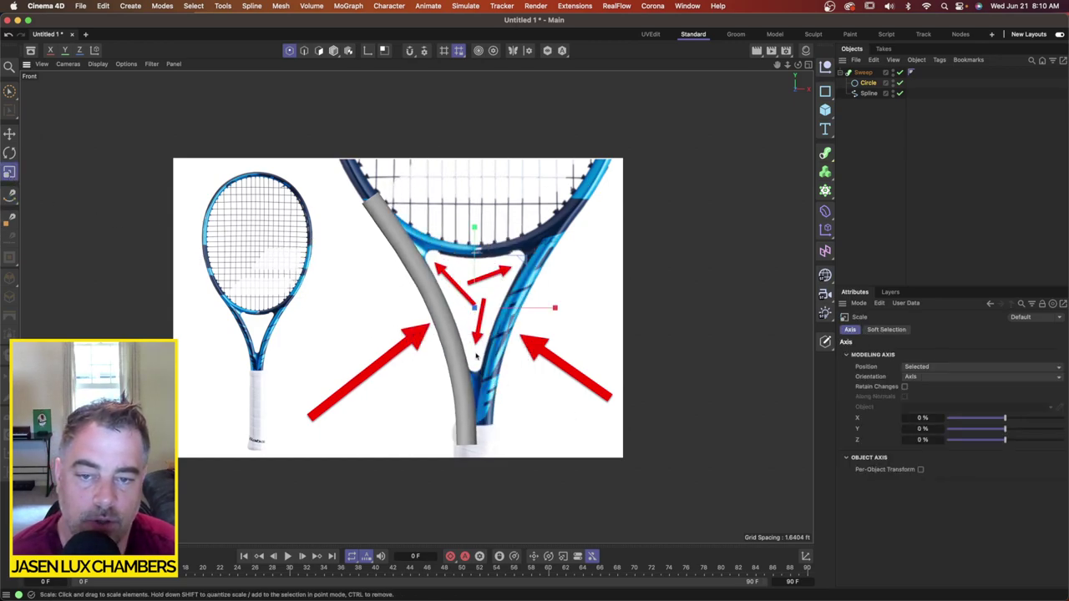
pyautogui.scroll(3, 484, 342)
pyautogui.moveTo(687, 227); pyautogui.dragTo(600, 188)
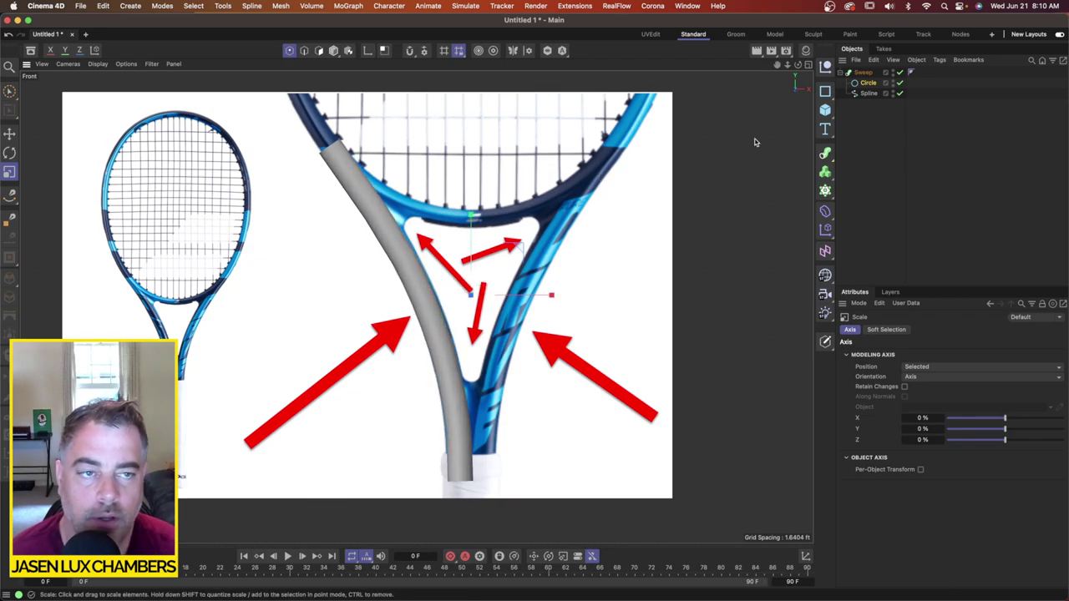
# Step: Set the sweep's End Scale to 53% and reverse the point sequence of the throat spline
pyautogui.click(869, 72)
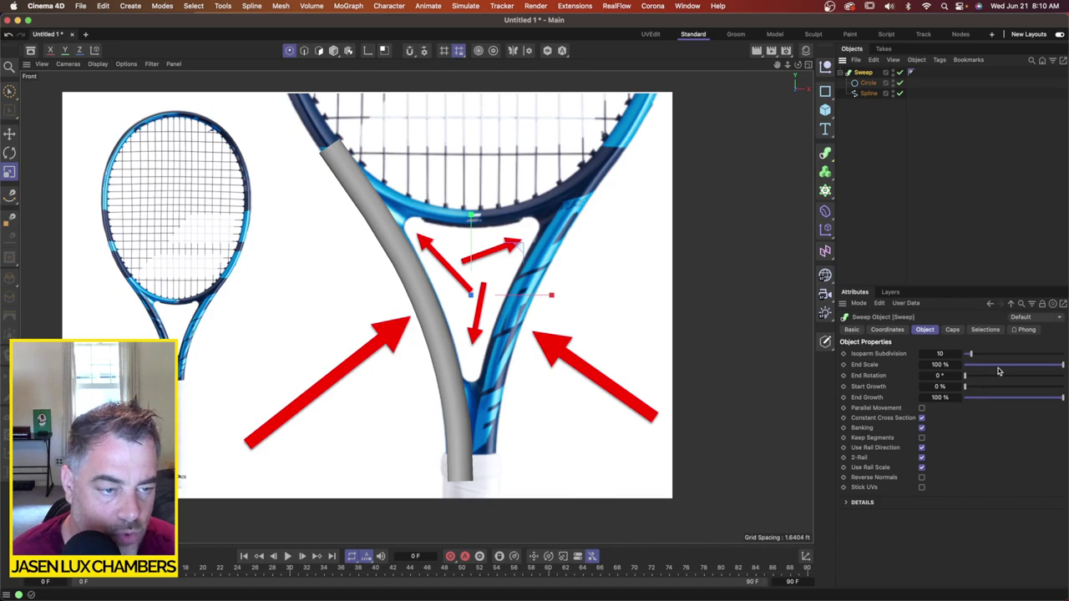
pyautogui.moveTo(1062, 365); pyautogui.dragTo(1017, 365)
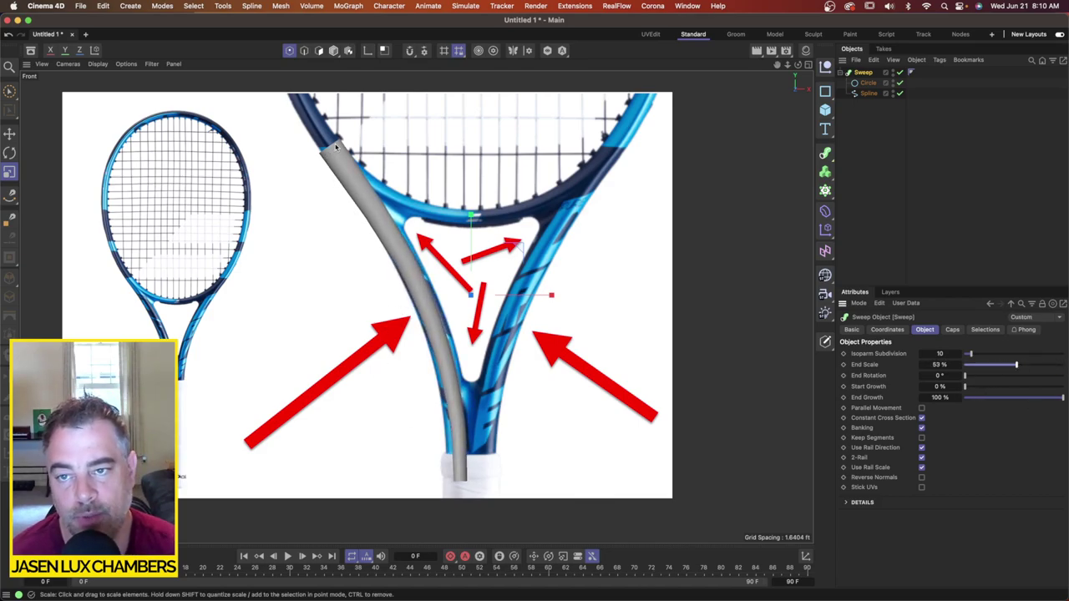
pyautogui.click(869, 93)
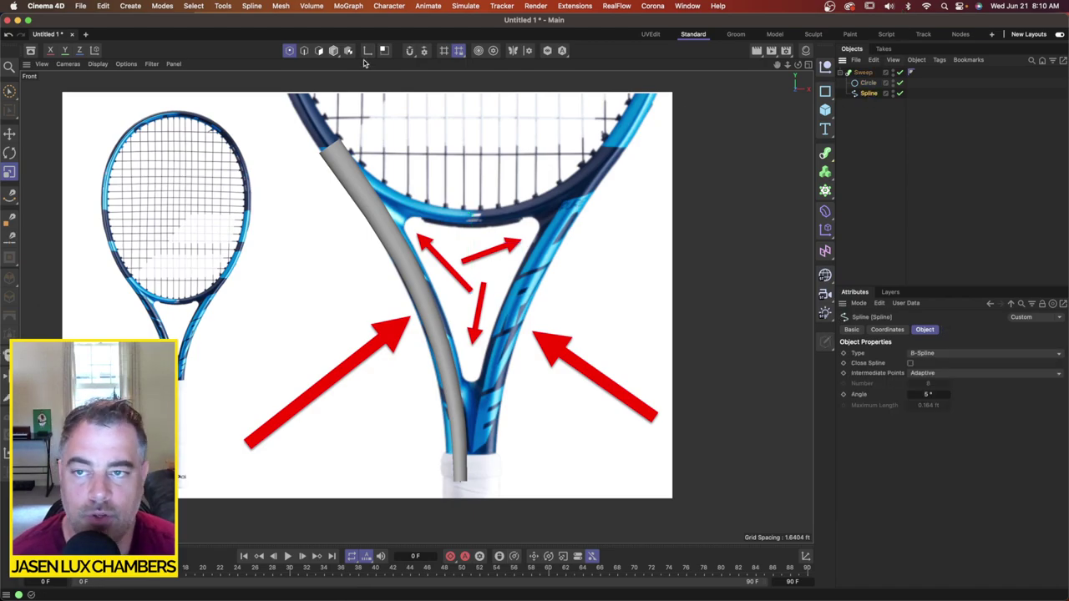
pyautogui.scroll(1, 288, 81)
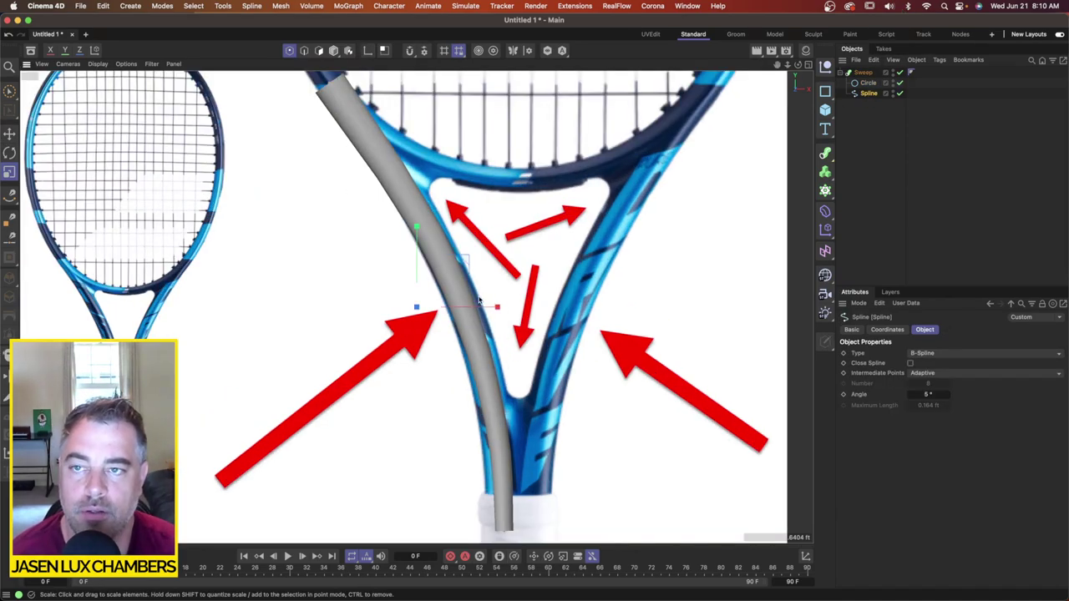
pyautogui.click(251, 6)
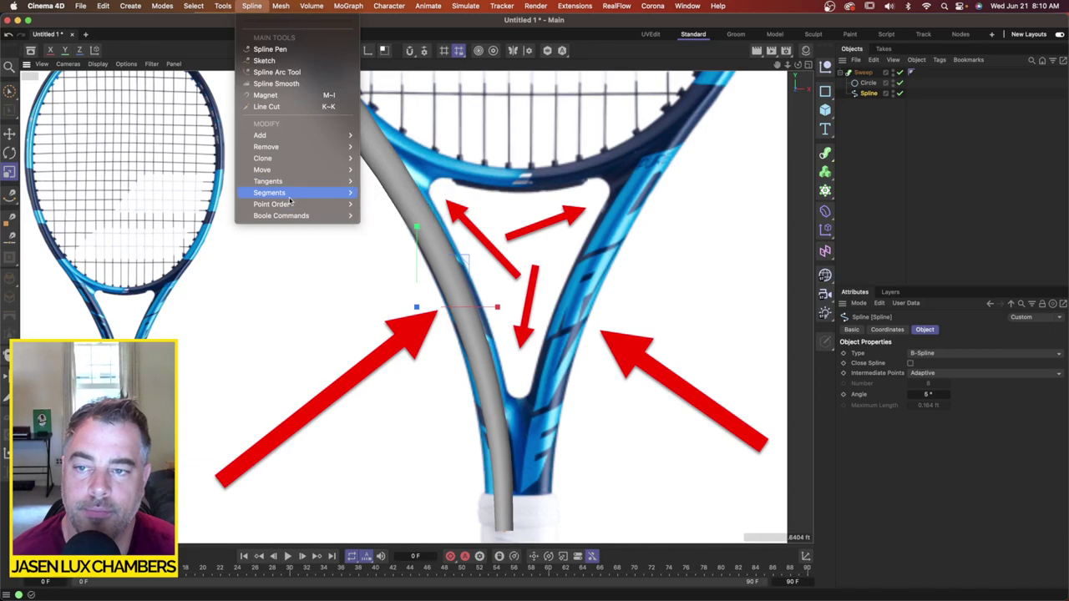
pyautogui.moveTo(292, 197)
pyautogui.moveTo(332, 205)
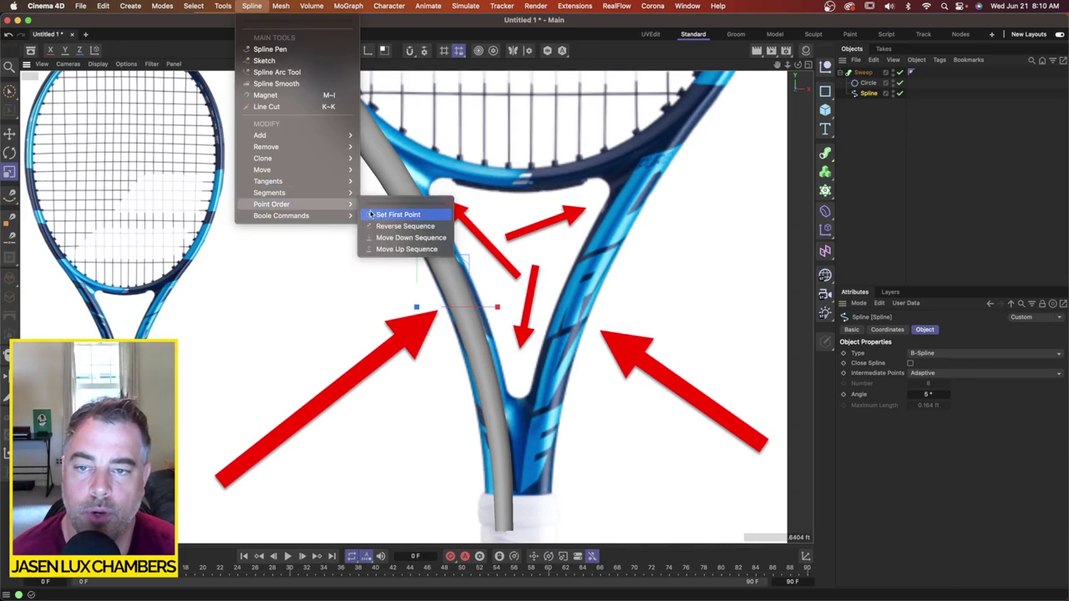
pyautogui.click(416, 230)
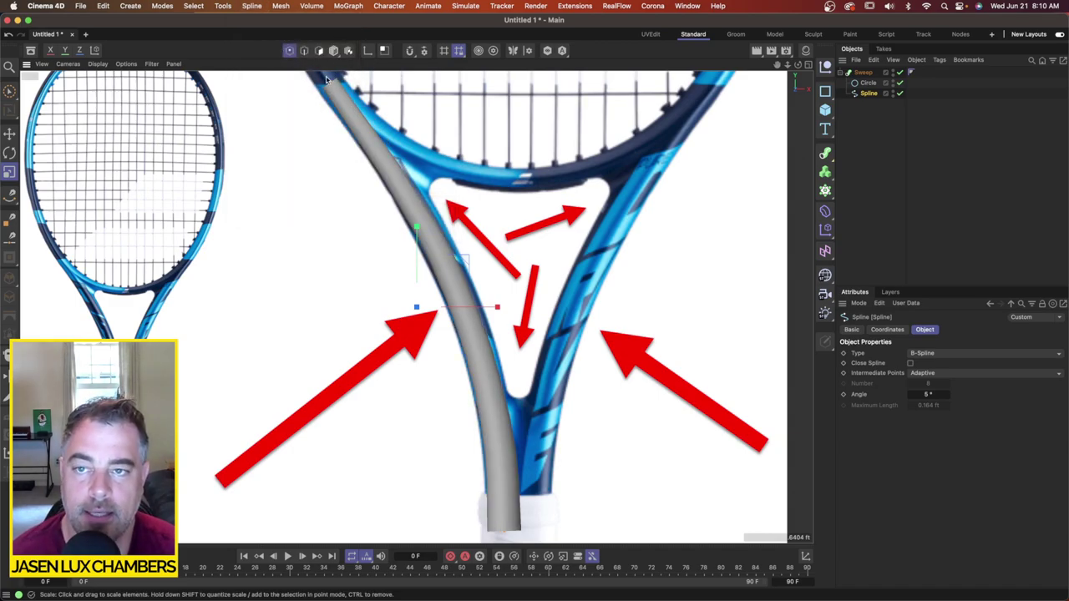
# Step: Set the sweep's End Scale to 88% for a subtler taper along the throat arm, and clear the selection
pyautogui.click(863, 72)
pyautogui.moveTo(1017, 368); pyautogui.dragTo(1051, 363)
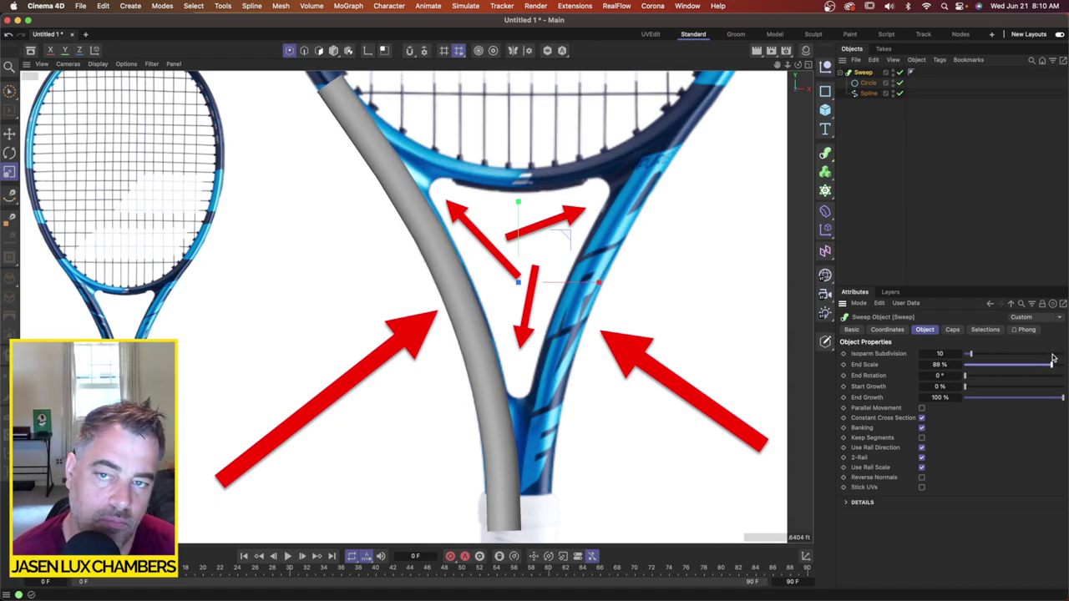
pyautogui.scroll(-4, 668, 310)
pyautogui.keyDown('alt'); pyautogui.moveTo(644, 176); pyautogui.dragTo(603, 193, button='middle'); pyautogui.keyUp('alt')
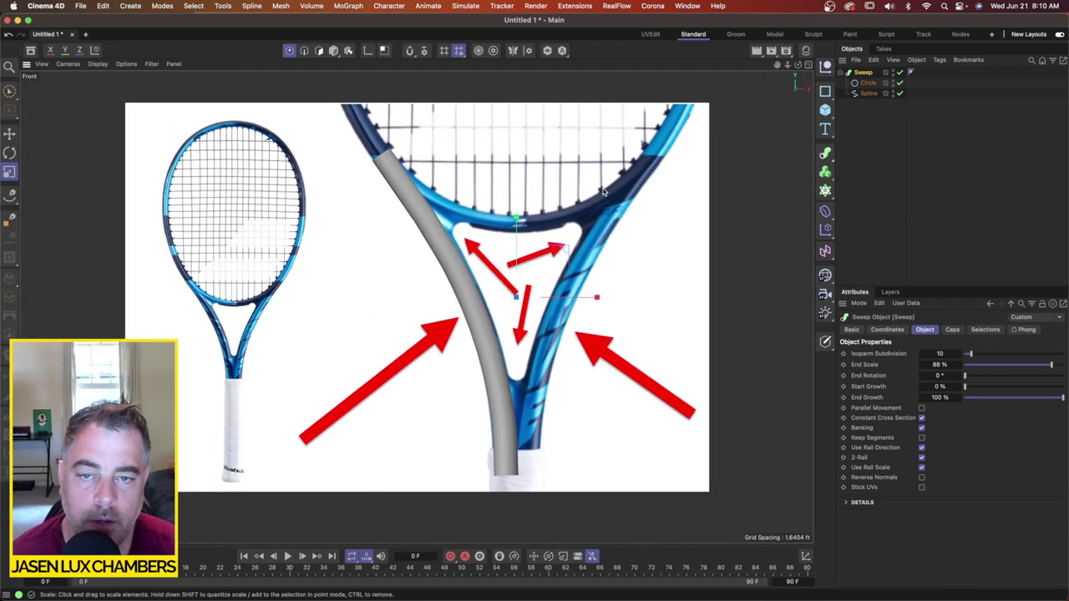
pyautogui.click(901, 142)
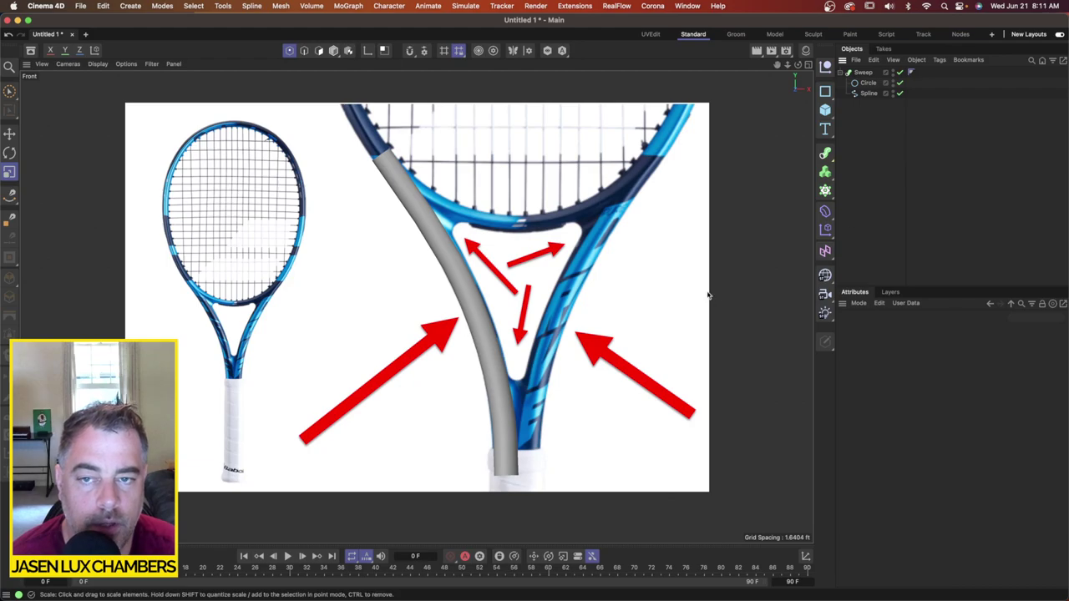
# Step: Add a Symmetry generator and nest the sweep inside it to mirror the throat arm onto the opposite side
pyautogui.keyDown('alt'); pyautogui.moveTo(528, 165); pyautogui.dragTo(457, 273, button='middle'); pyautogui.keyUp('alt')
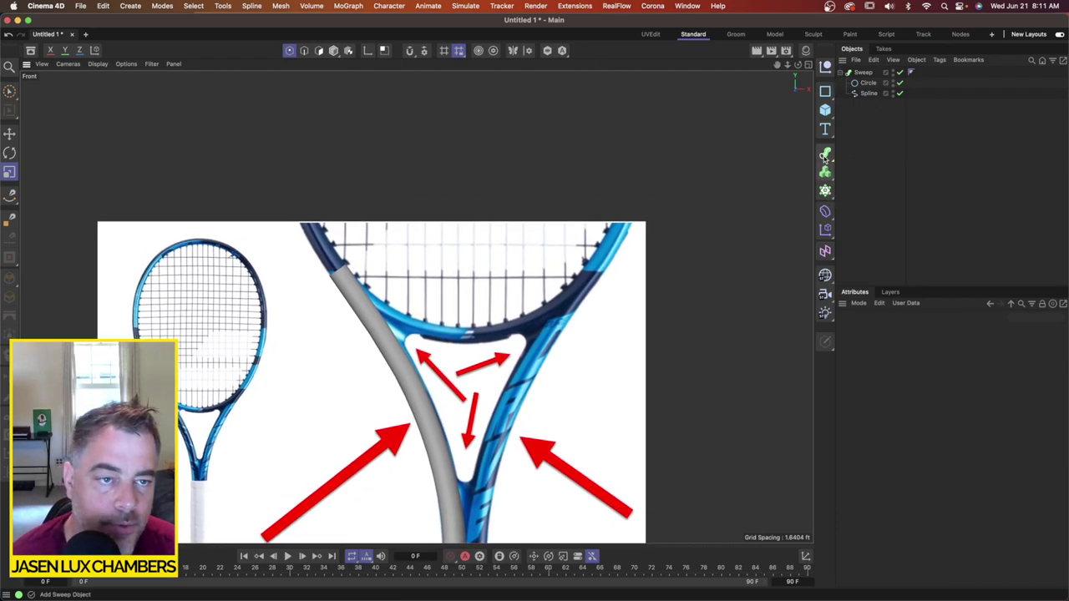
pyautogui.moveTo(825, 158); pyautogui.dragTo(972, 269)
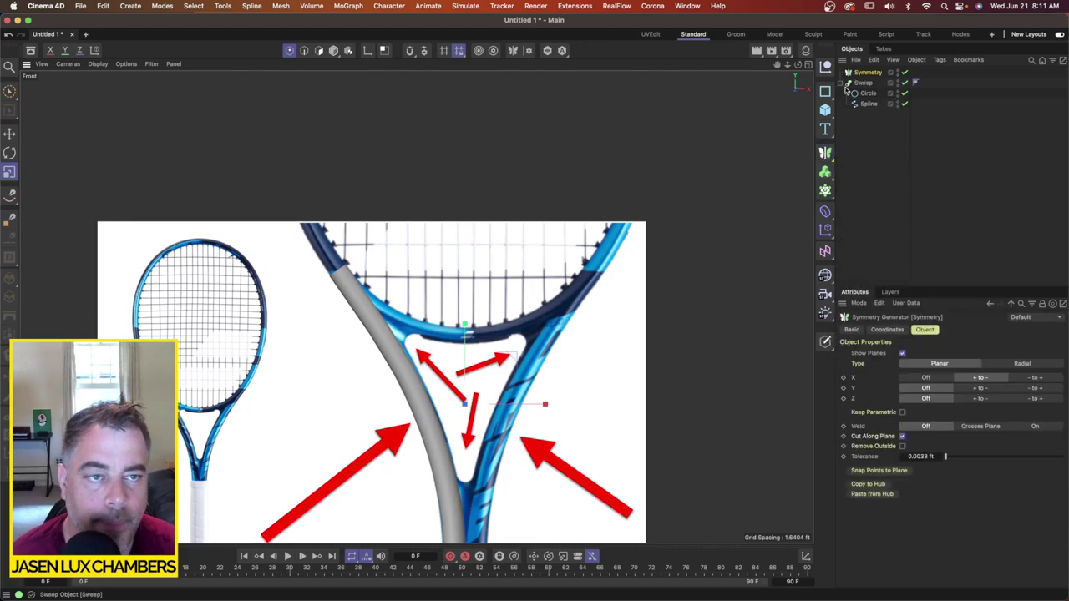
pyautogui.scroll(-3, 470, 419)
pyautogui.scroll(4, 468, 371)
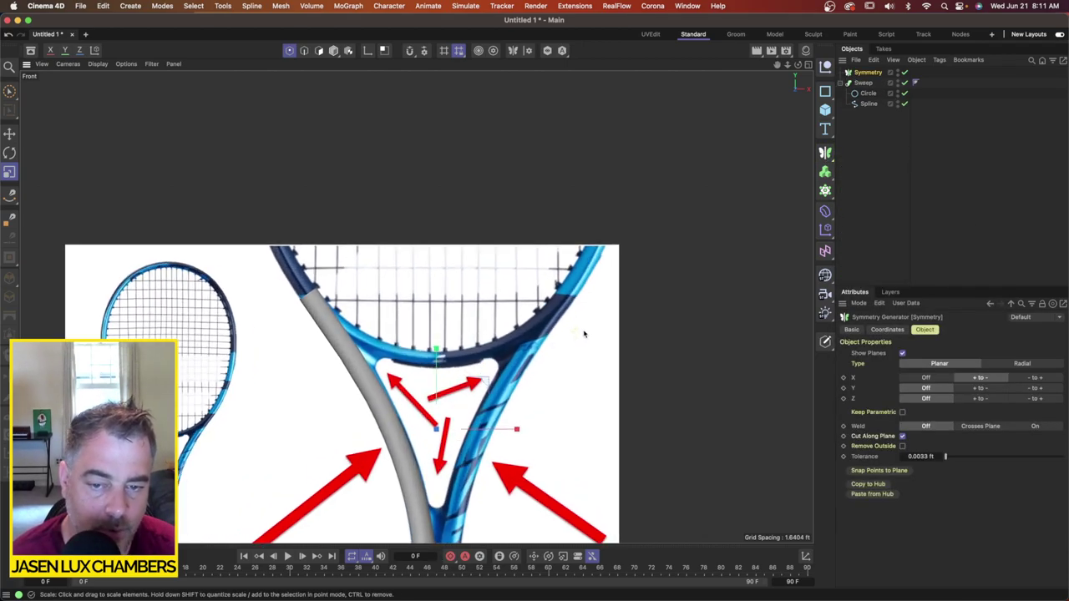
pyautogui.moveTo(868, 86); pyautogui.dragTo(870, 74)
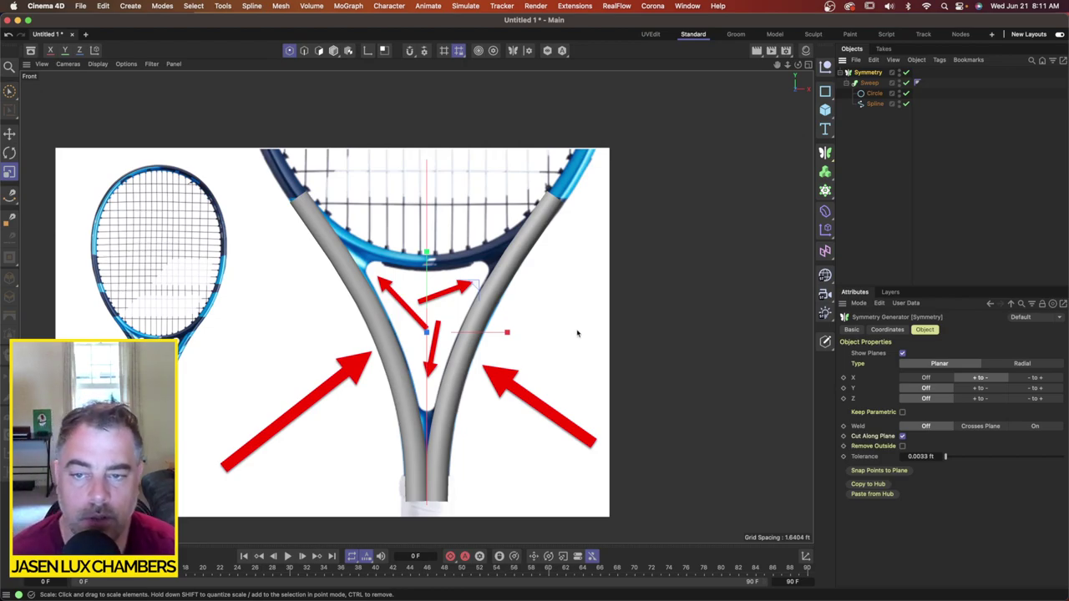
# Step: Add a Volume Builder and a Volume Mesher, nesting the Symmetry in the builder and the builder in the mesher
pyautogui.scroll(5, 476, 428)
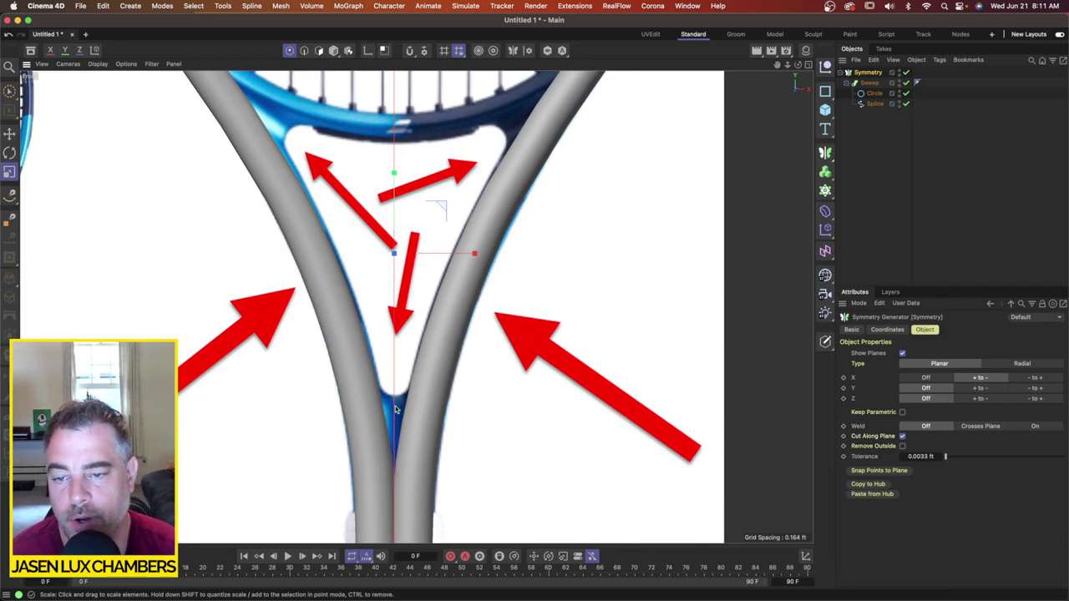
pyautogui.scroll(-5, 492, 322)
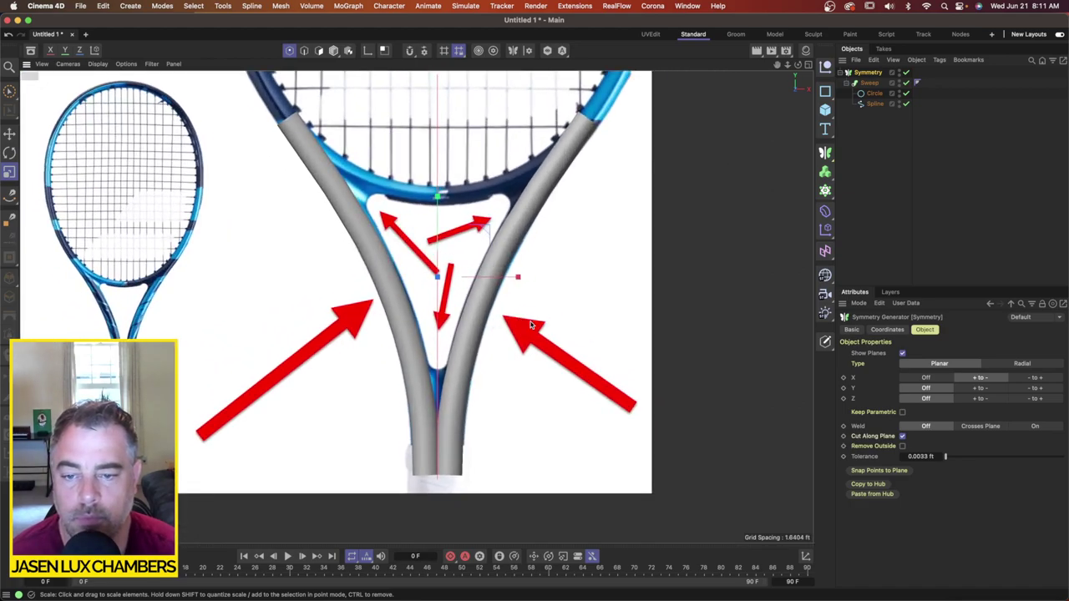
pyautogui.click(825, 174)
pyautogui.click(875, 189)
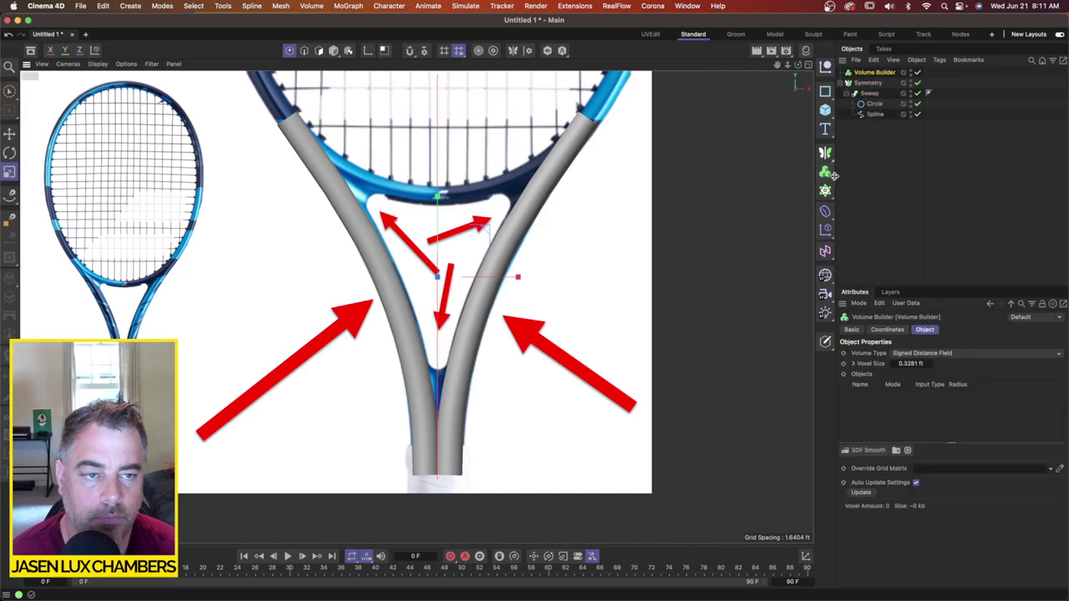
pyautogui.click(830, 175)
pyautogui.click(887, 208)
pyautogui.moveTo(889, 84)
pyautogui.mouseDown()
pyautogui.moveTo(892, 73)
pyautogui.moveTo(894, 84)
pyautogui.mouseUp()
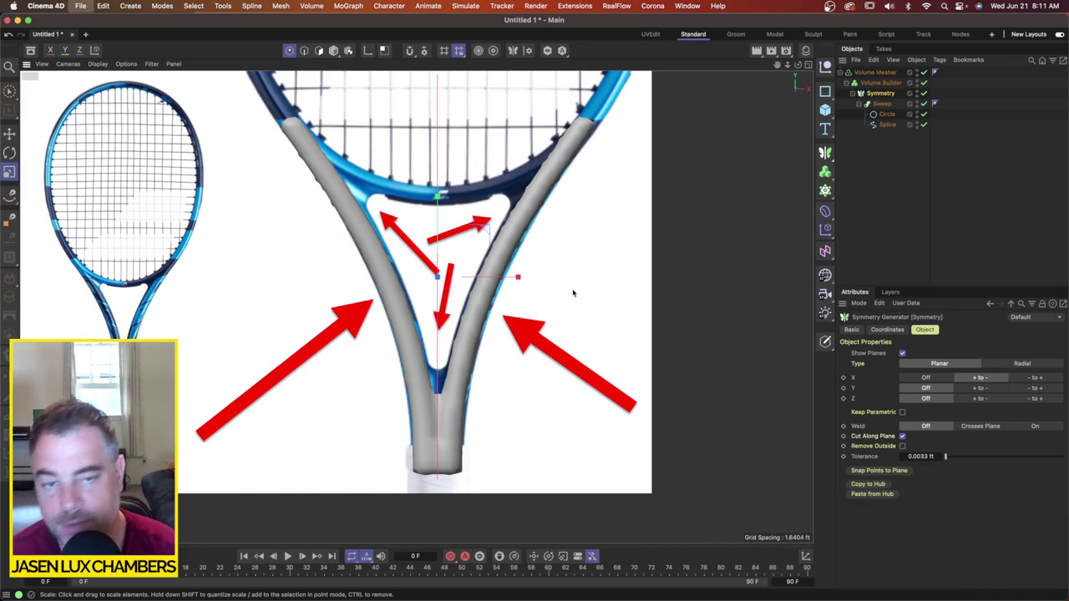
# Step: Save the scene as tennis_racket_v01.c4d in the tennis_tacket folder within June_2023_turbosquid
pyautogui.press('super+s')
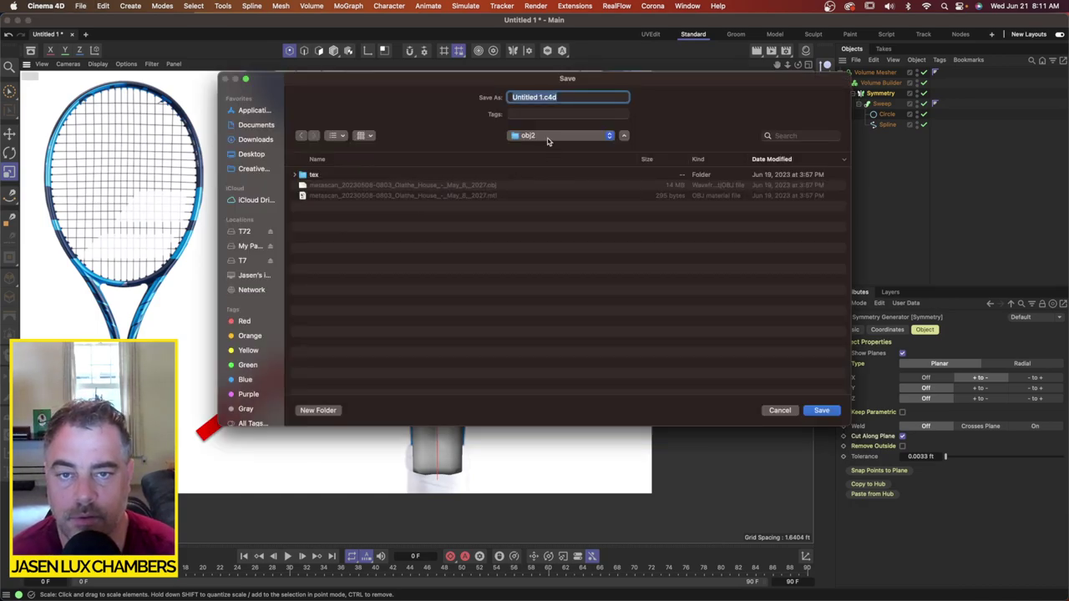
pyautogui.click(547, 137)
pyautogui.click(390, 171)
pyautogui.click(244, 232)
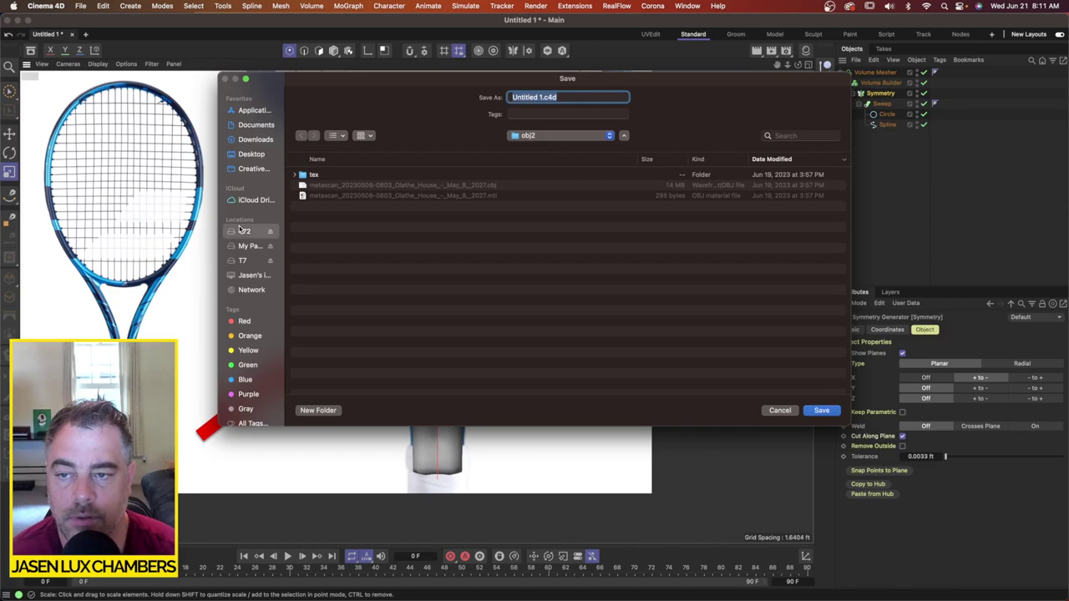
pyautogui.doubleClick(354, 195)
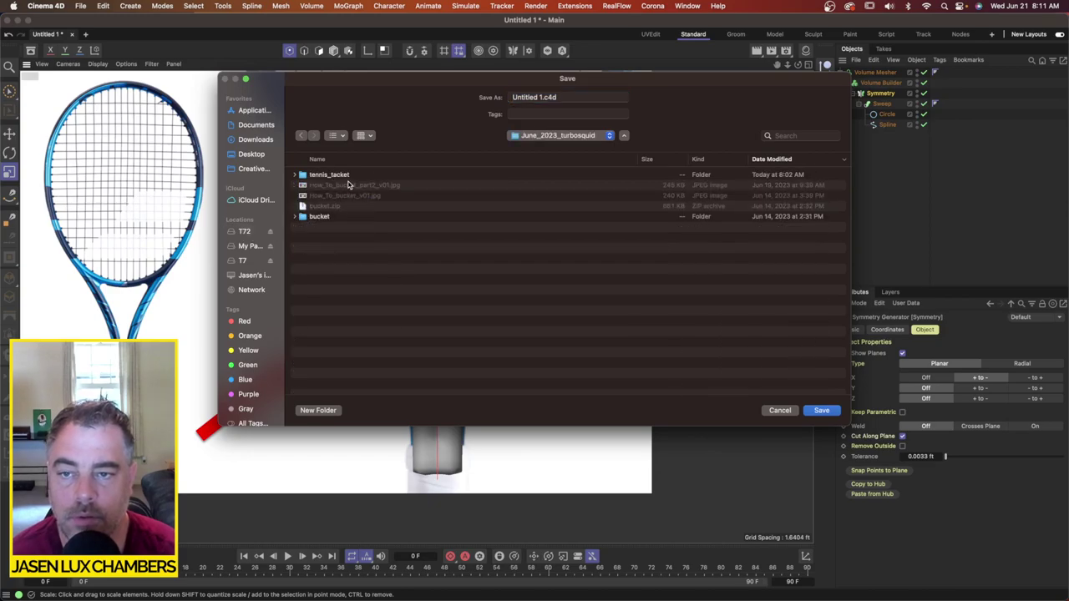
pyautogui.doubleClick(333, 175)
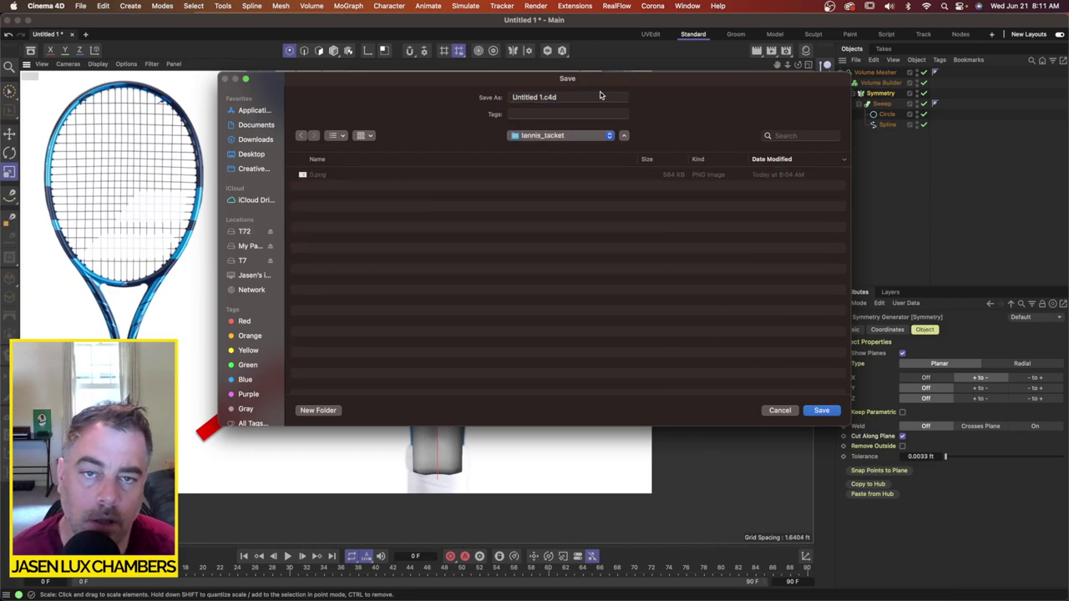
pyautogui.click(541, 96)
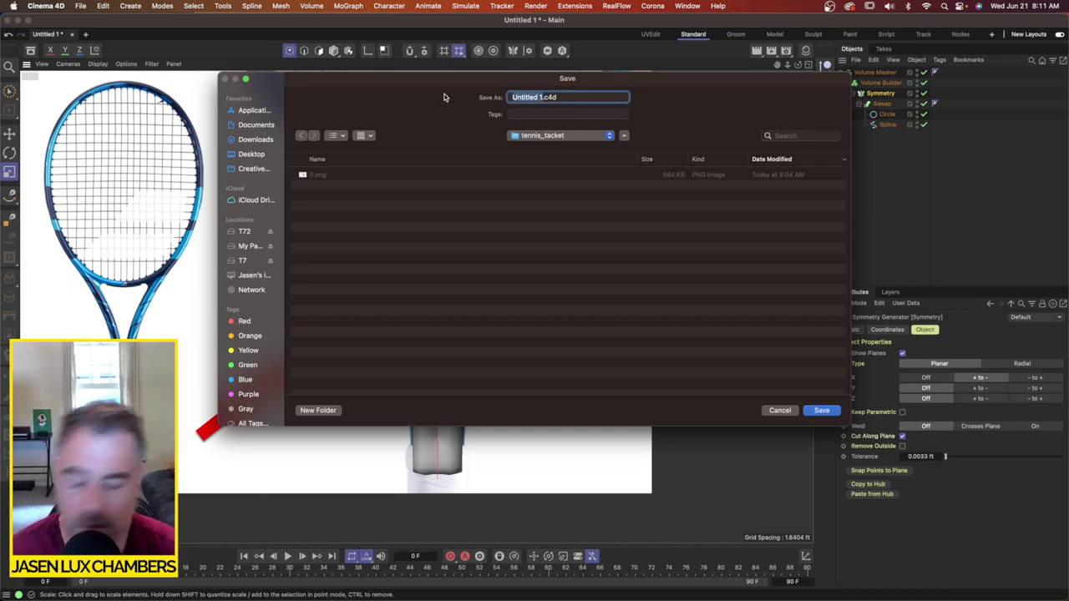
pyautogui.write('tennis_')
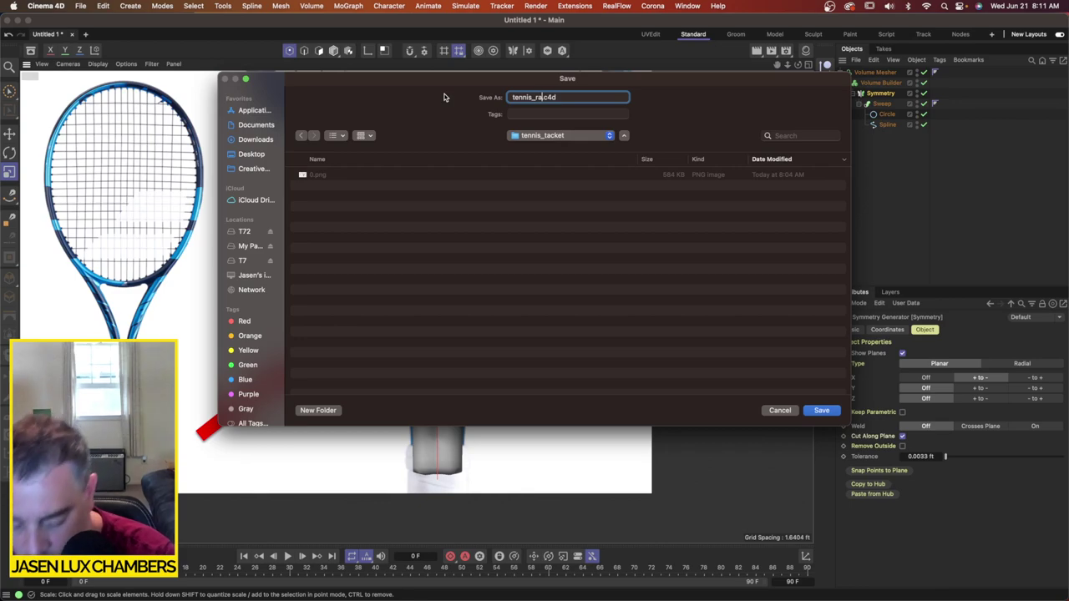
pyautogui.write('racket_v01')
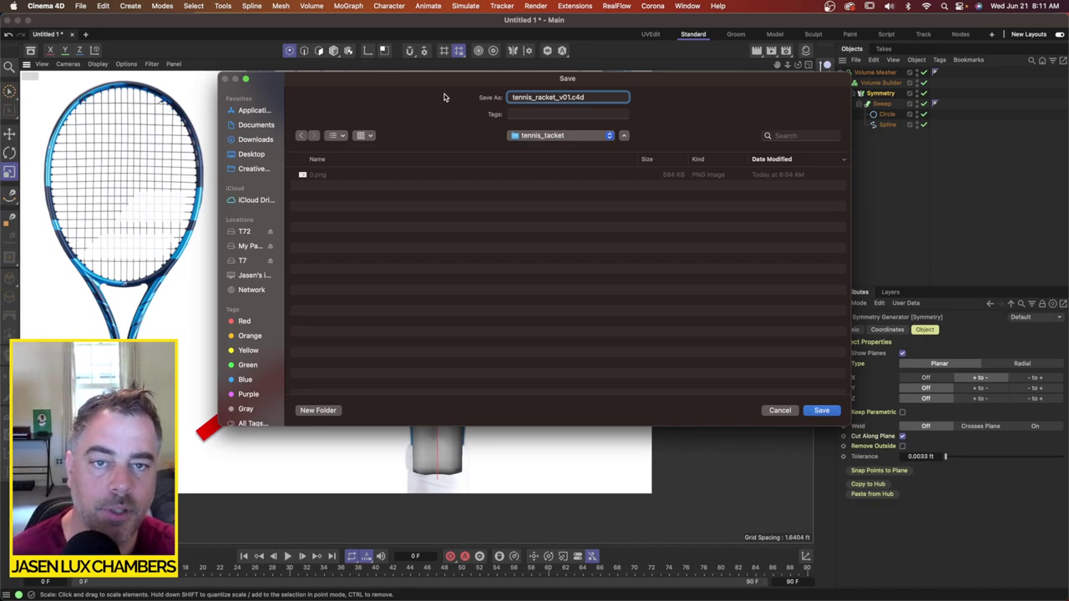
pyautogui.press('Return')
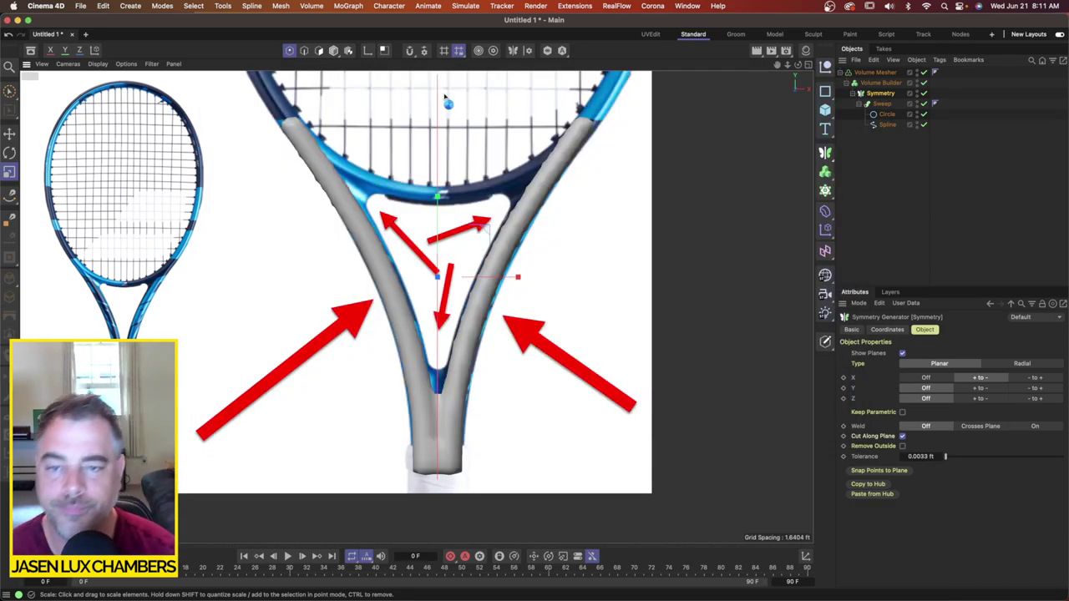
# Step: Refine the Volume Builder's Voxel Size in two passes, to 0.164 ft and on to 0.082 ft
pyautogui.scroll(5, 554, 219)
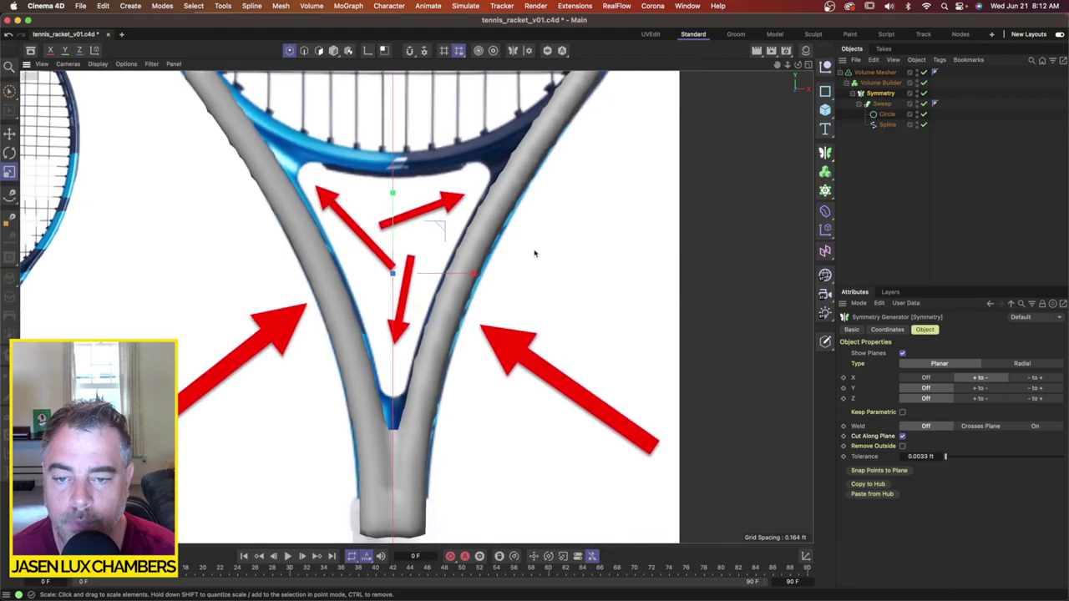
pyautogui.click(881, 83)
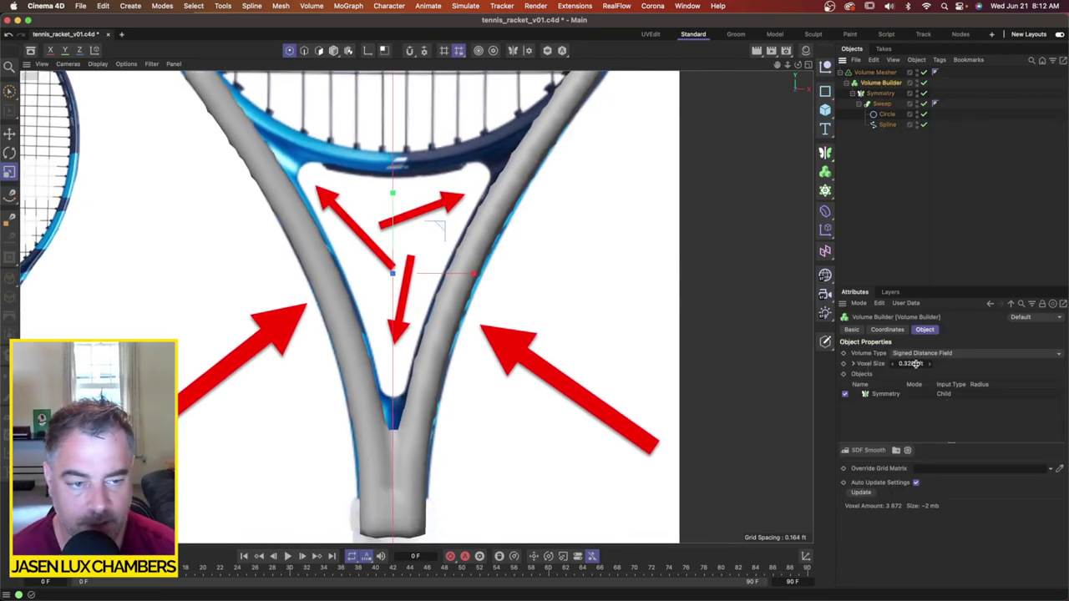
pyautogui.click(916, 364)
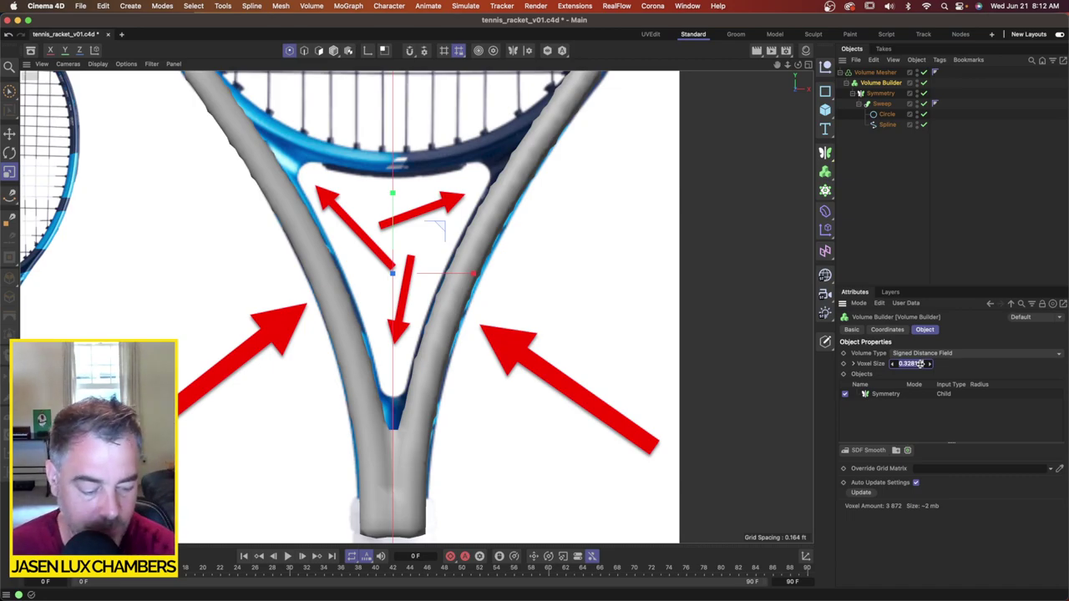
pyautogui.click(924, 366)
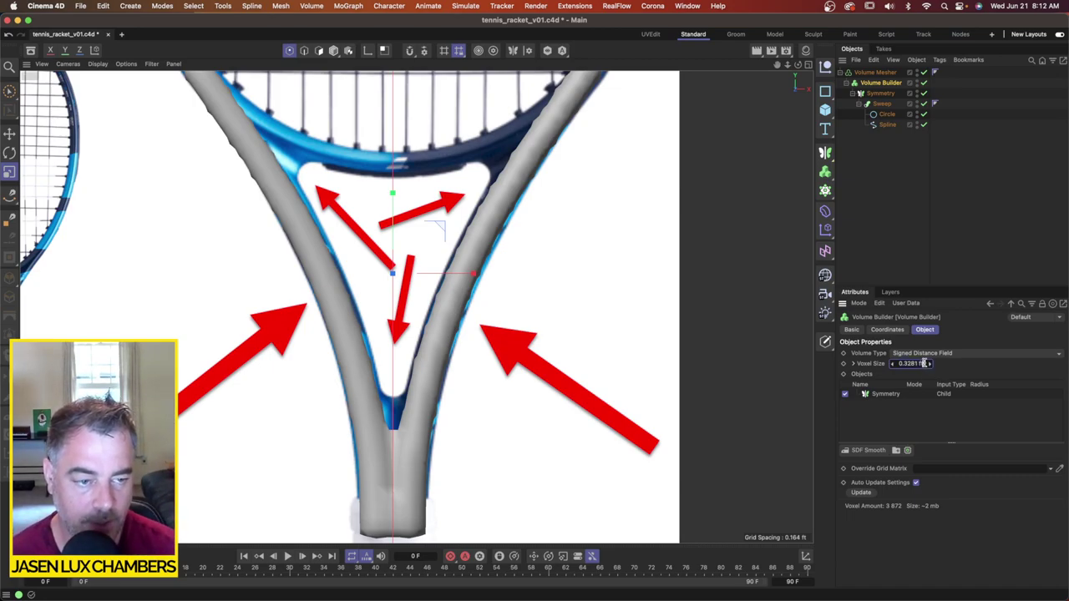
pyautogui.write('/')
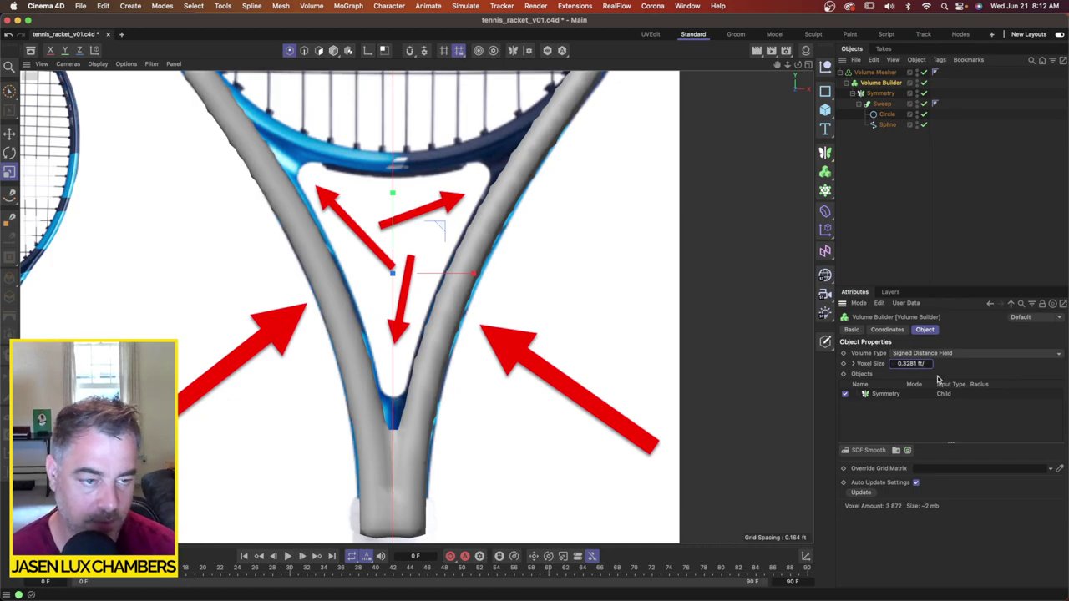
pyautogui.write('2')
pyautogui.press('Return')
pyautogui.keyDown('alt'); pyautogui.moveTo(501, 343); pyautogui.dragTo(492, 347, button='right'); pyautogui.keyUp('alt')
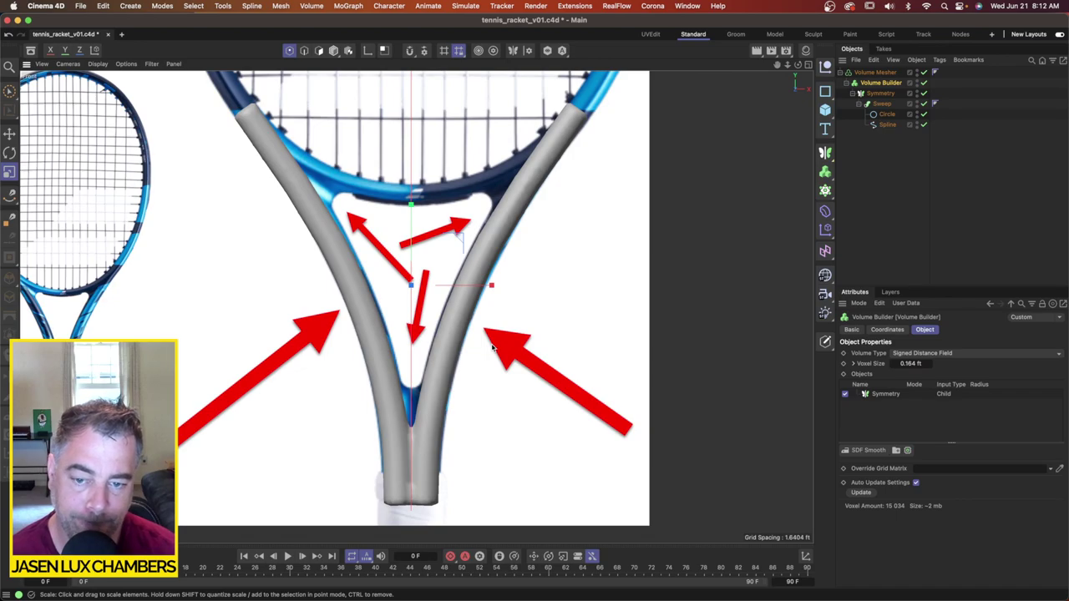
pyautogui.scroll(1, 469, 422)
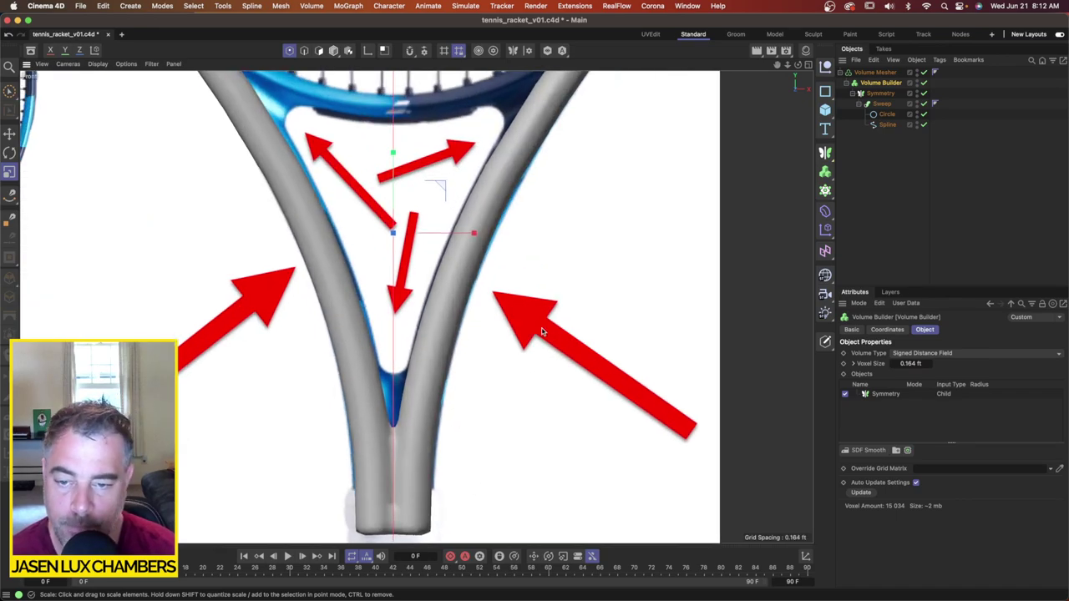
pyautogui.click(919, 364)
pyautogui.write('0.082')
pyautogui.press('Return')
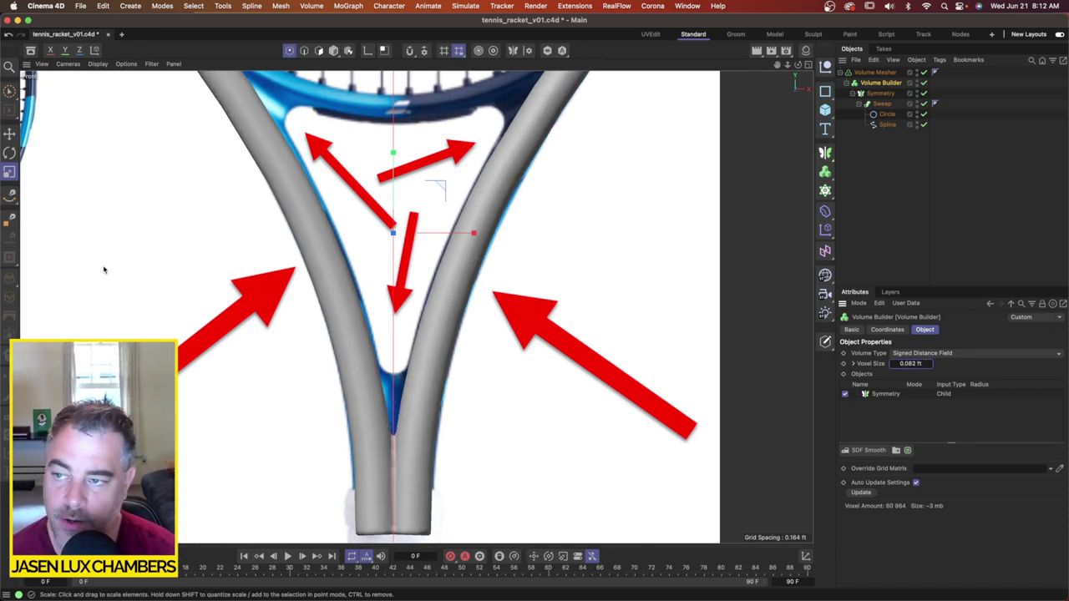
# Step: Outline the throat junction with a Bezier spline from the curved gap between the arms down to the handle end, and close it
pyautogui.click(10, 194)
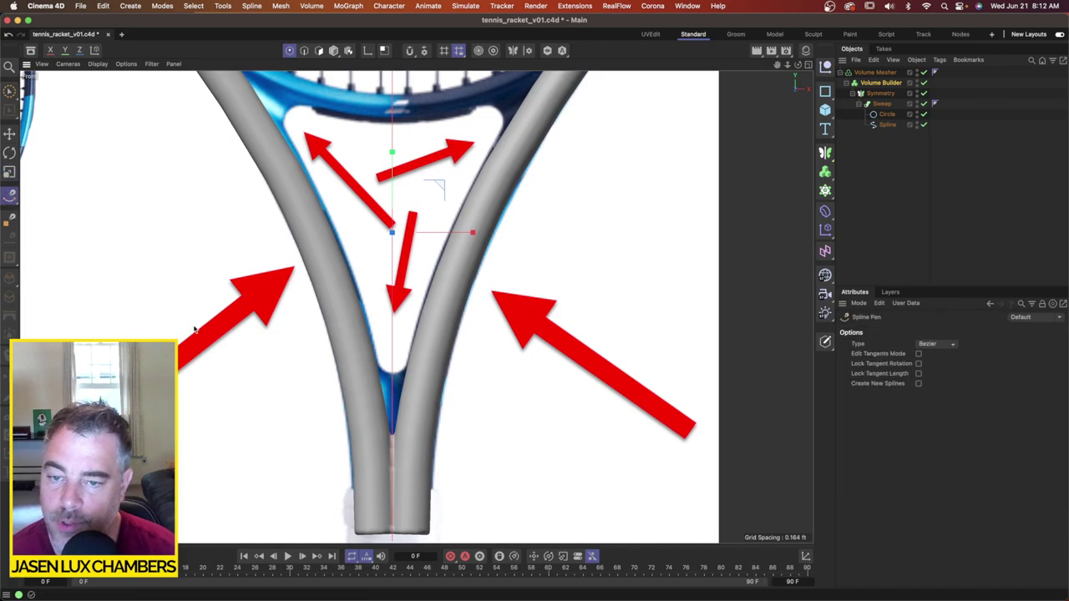
pyautogui.scroll(1, 410, 365)
pyautogui.scroll(1, 411, 365)
pyautogui.click(372, 383)
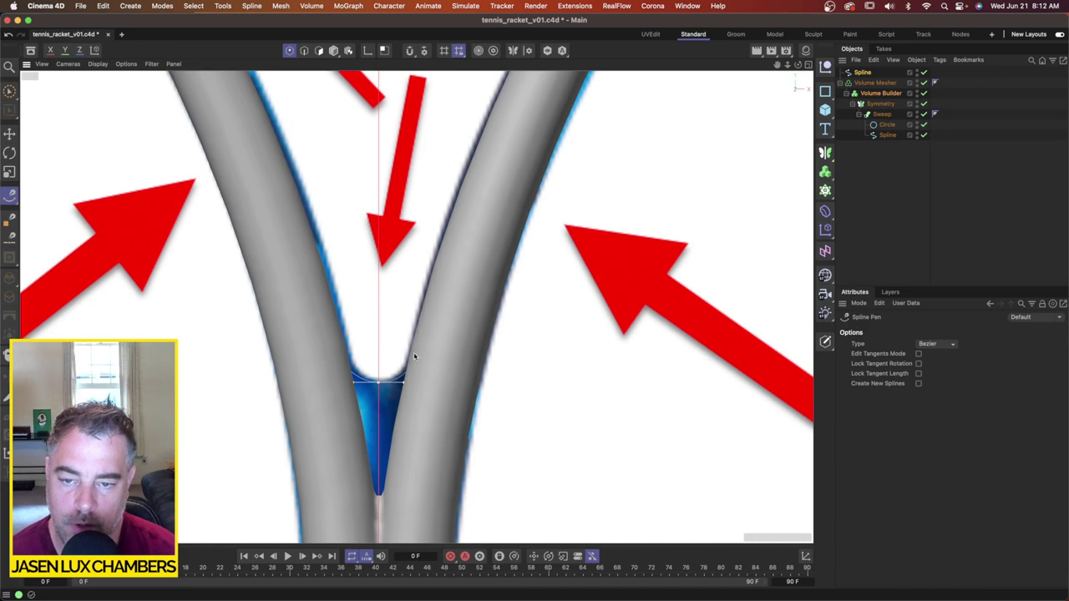
pyautogui.press('Escape')
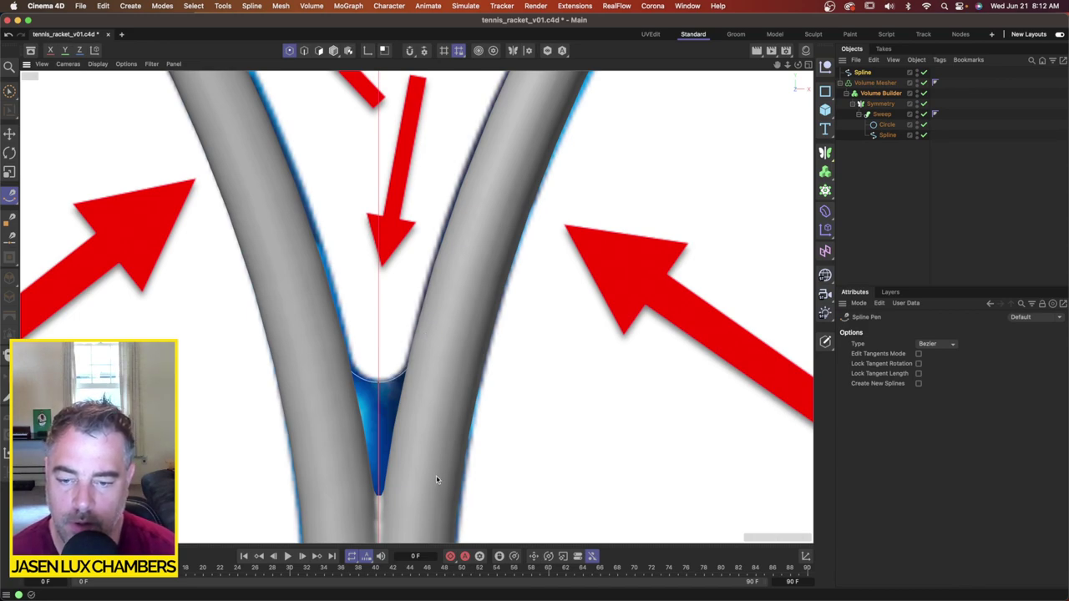
pyautogui.scroll(-2, 436, 480)
pyautogui.keyDown('alt'); pyautogui.moveTo(416, 484); pyautogui.dragTo(460, 359, button='middle'); pyautogui.keyUp('alt')
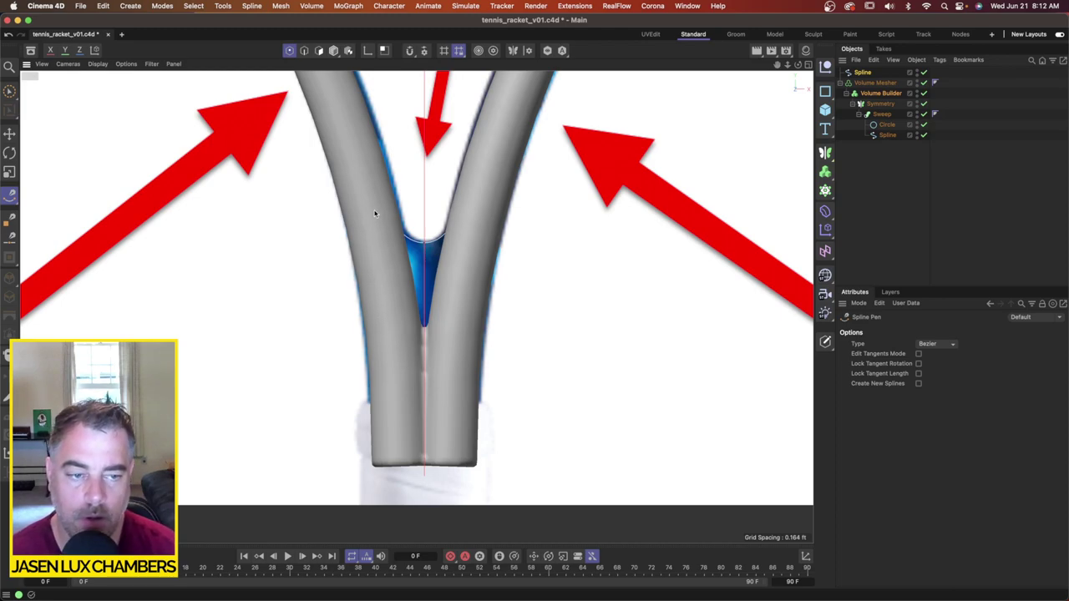
pyautogui.click(865, 74)
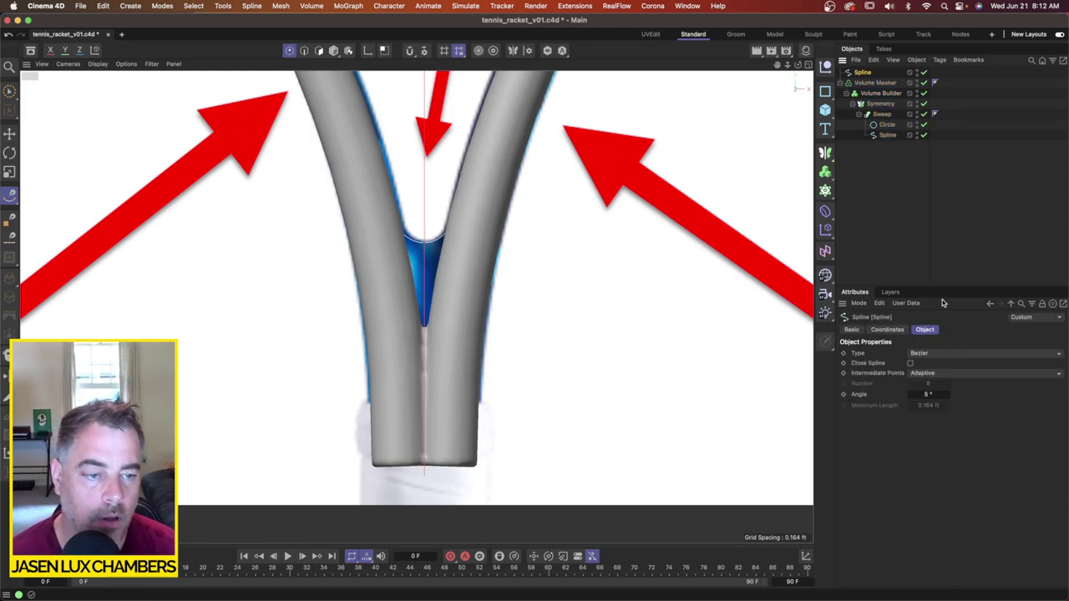
pyautogui.click(911, 364)
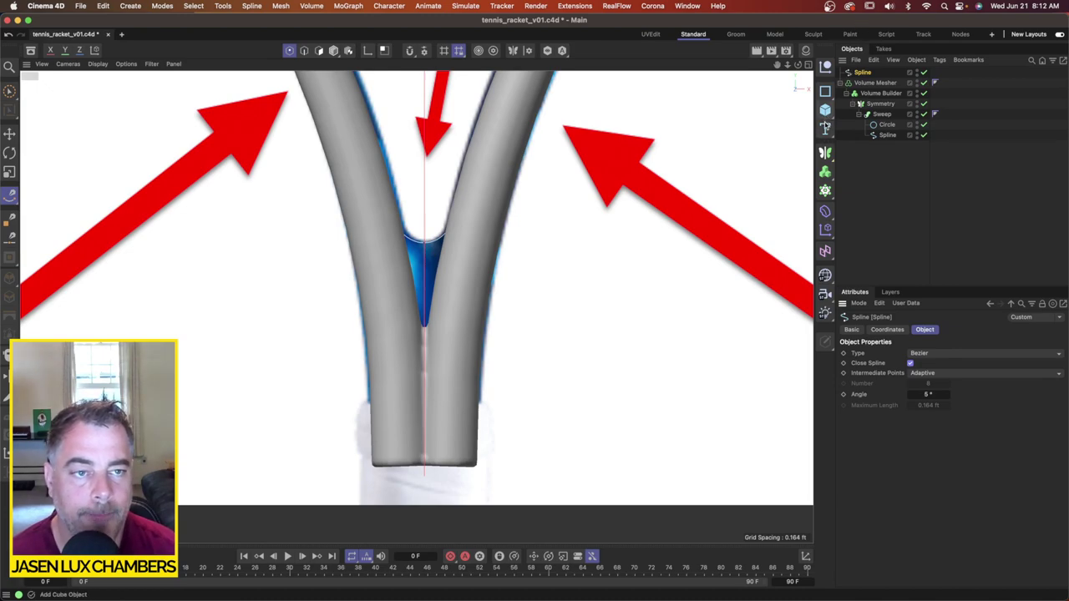
# Step: Add an Extrude generator as parent of the closed junction spline and show the model in all four views
pyautogui.click(826, 152)
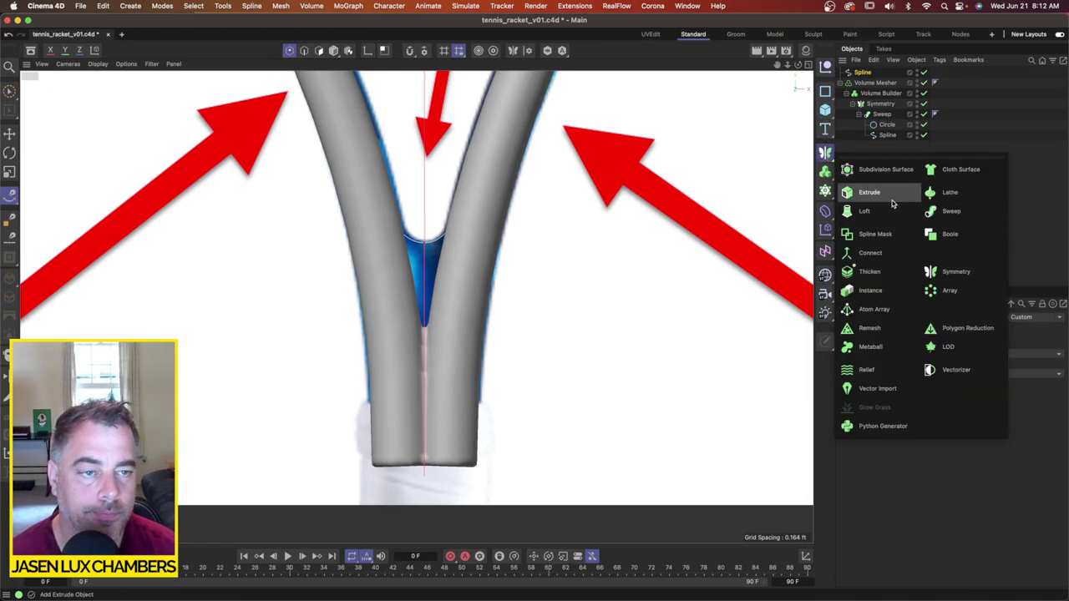
pyautogui.keyDown('alt'); pyautogui.click(892, 200); pyautogui.keyUp('alt')
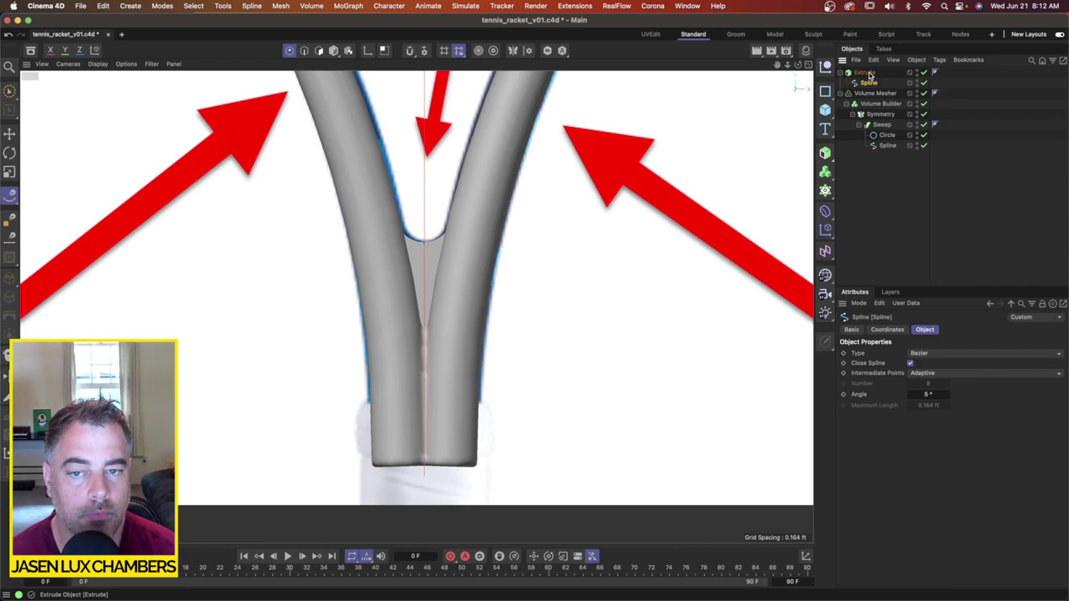
pyautogui.click(807, 64)
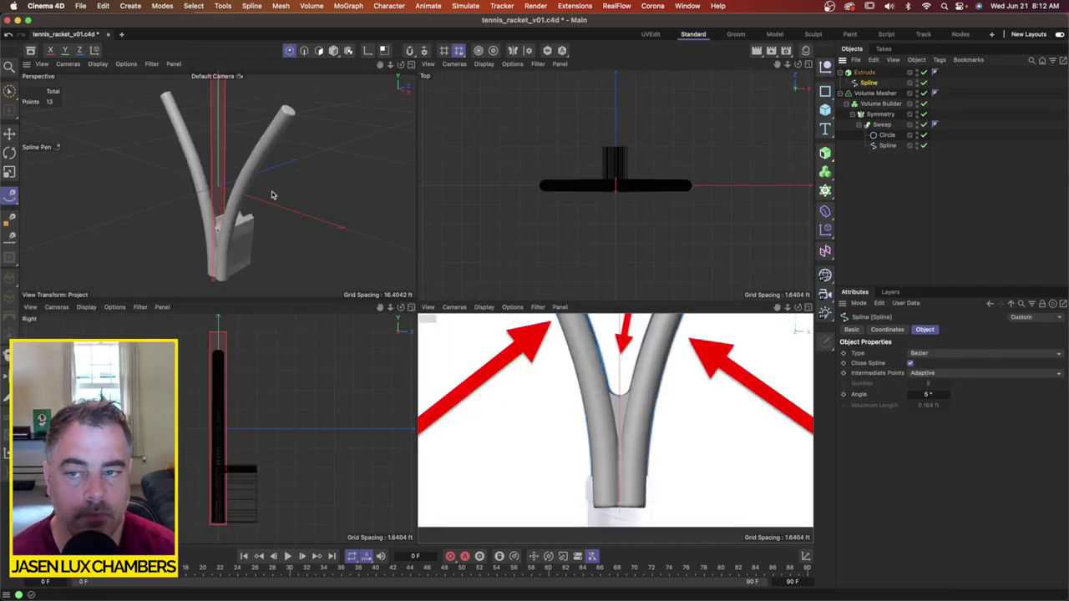
pyautogui.click(260, 262)
pyautogui.scroll(5, 233, 235)
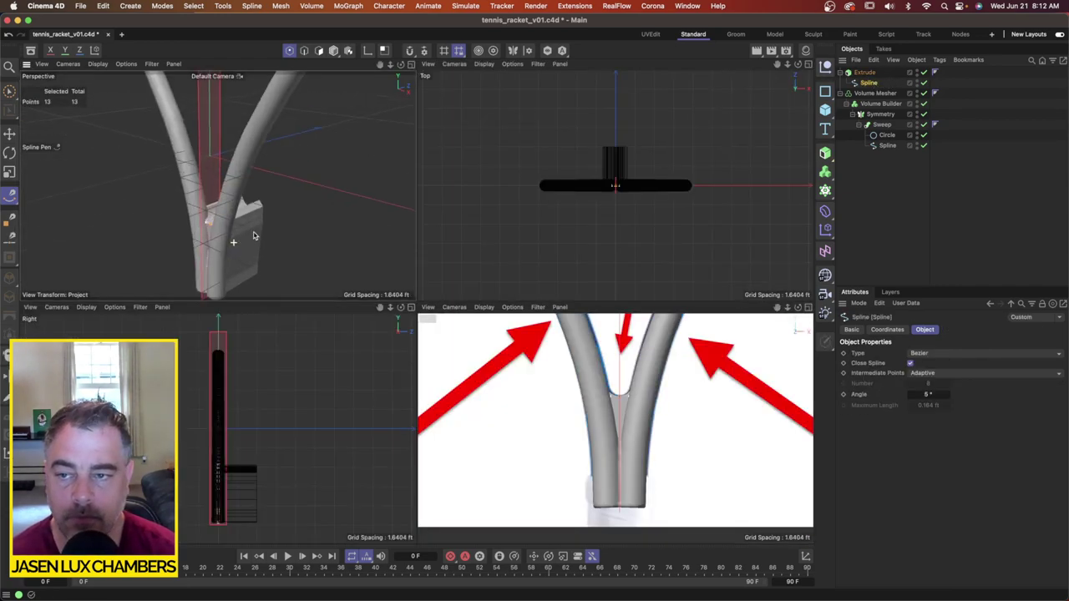
# Step: Hide the Symmetry generator's planes and turn off the workplane, world axis and horizon display in the perspective view
pyautogui.click(880, 113)
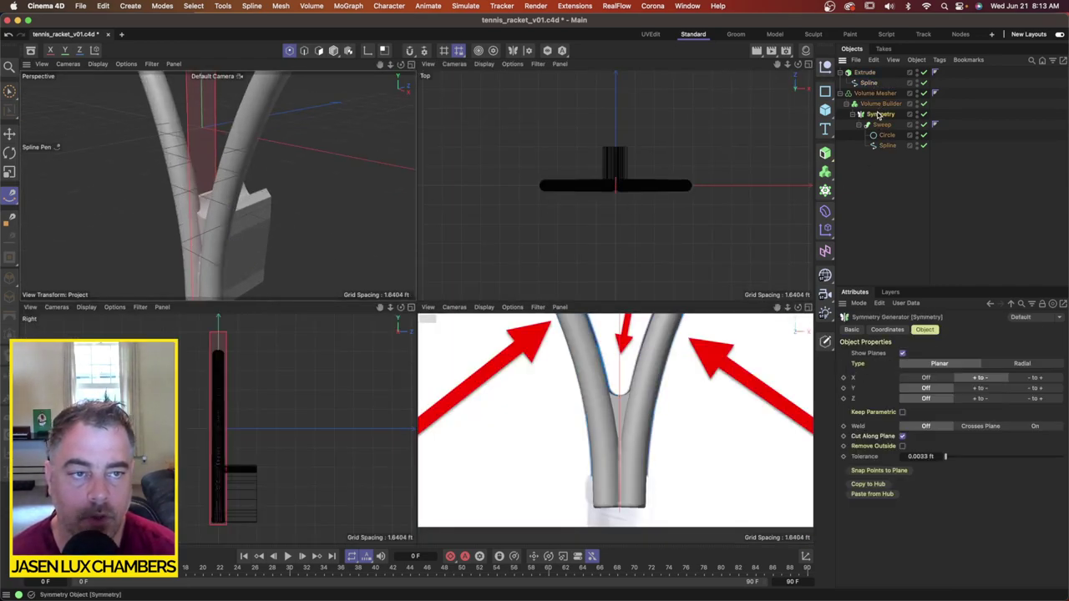
pyautogui.click(902, 355)
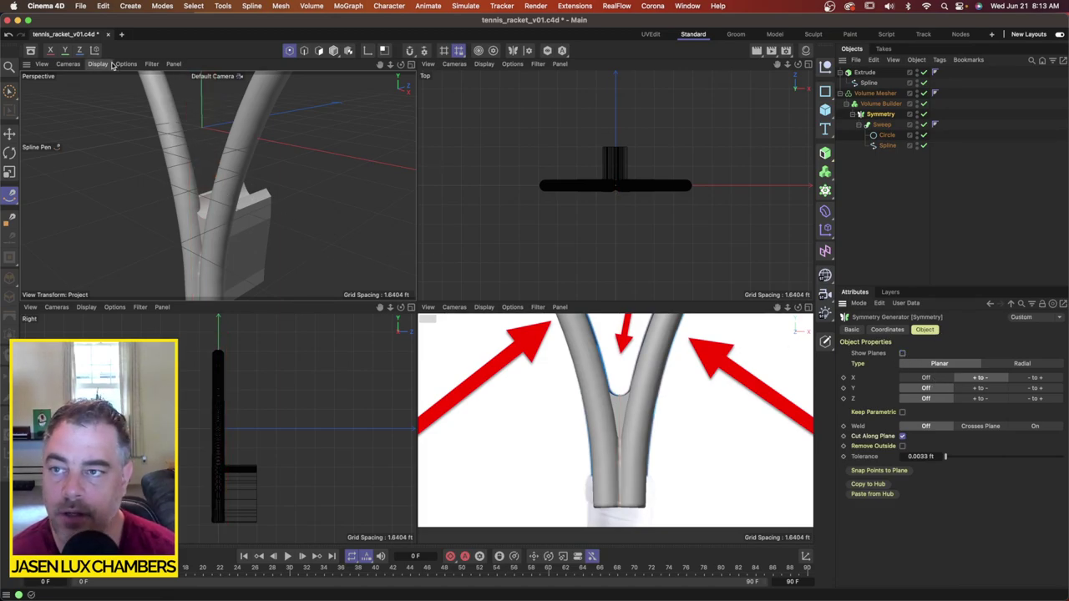
pyautogui.click(151, 64)
pyautogui.click(170, 136)
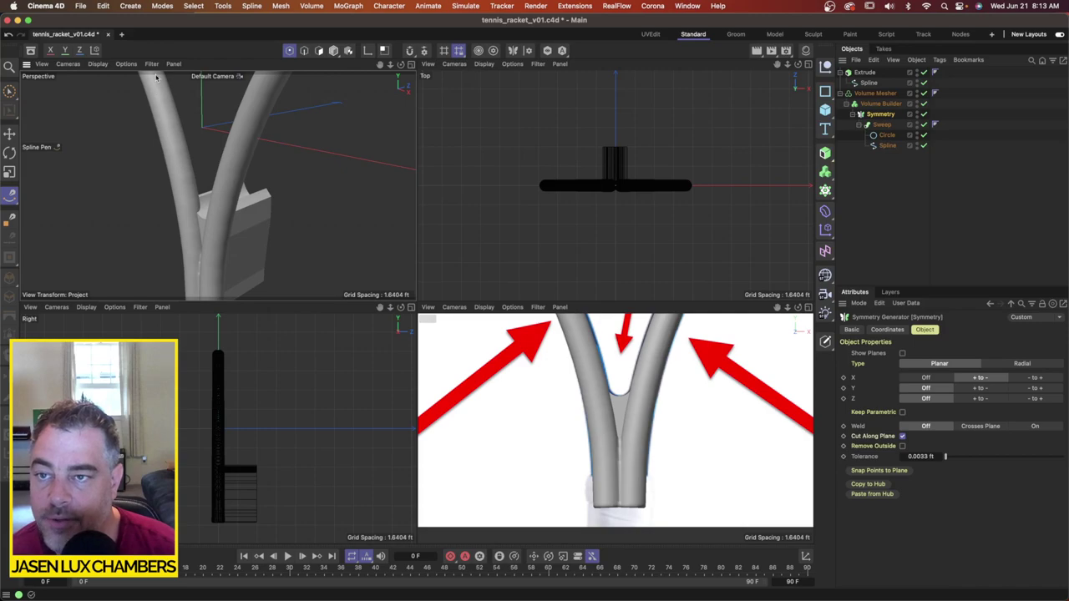
pyautogui.click(152, 64)
pyautogui.click(179, 155)
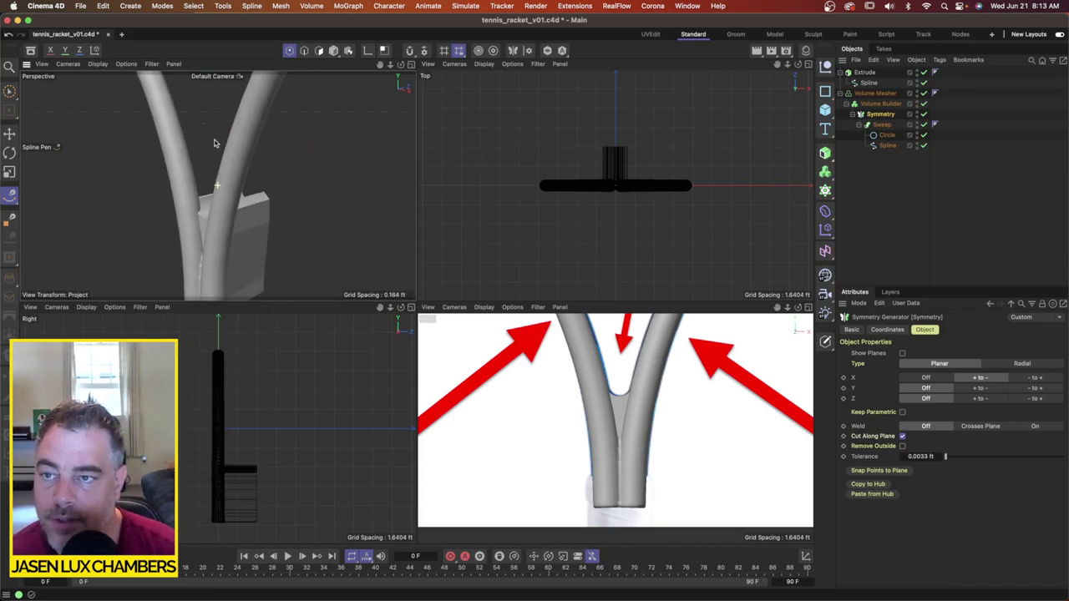
pyautogui.click(151, 64)
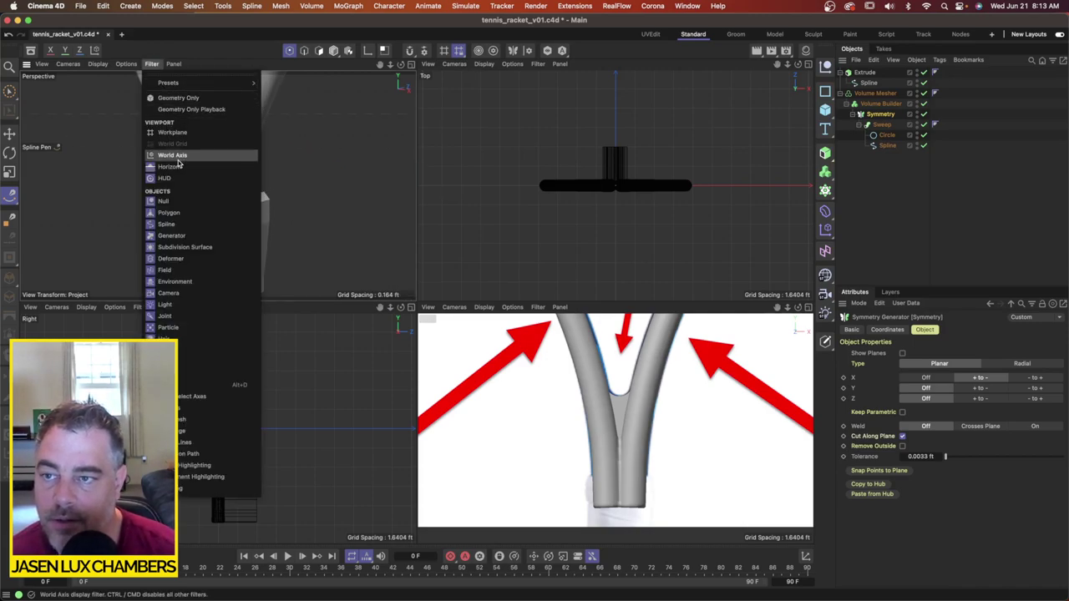
pyautogui.click(179, 167)
pyautogui.keyDown('alt'); pyautogui.moveTo(235, 165); pyautogui.dragTo(246, 185); pyautogui.keyUp('alt')
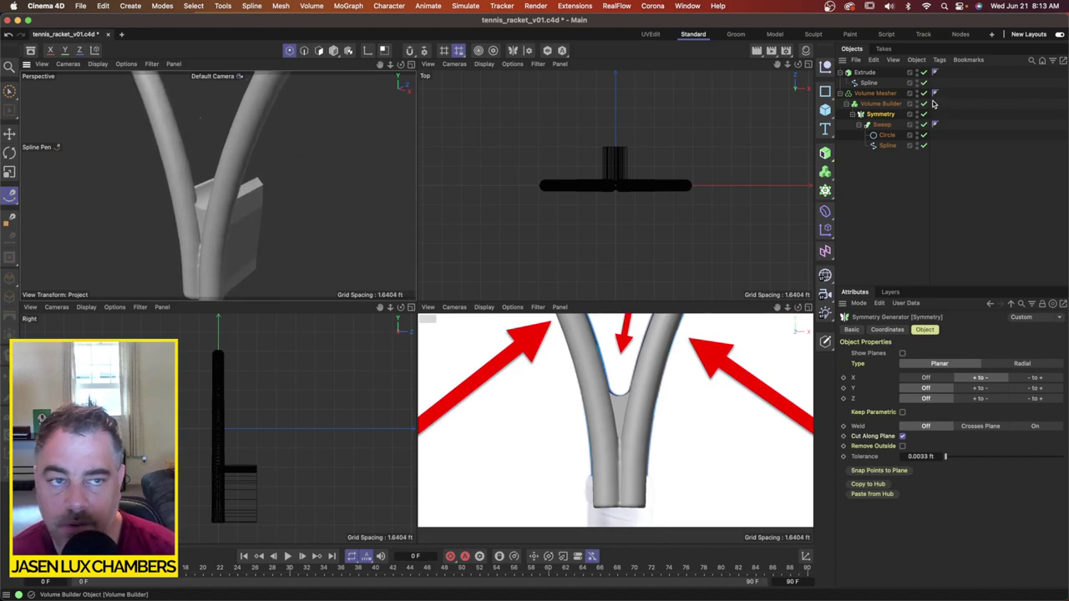
# Step: Set the Extrude's Offset to 0.1 ft so the junction piece is thinner than the arms
pyautogui.click(869, 82)
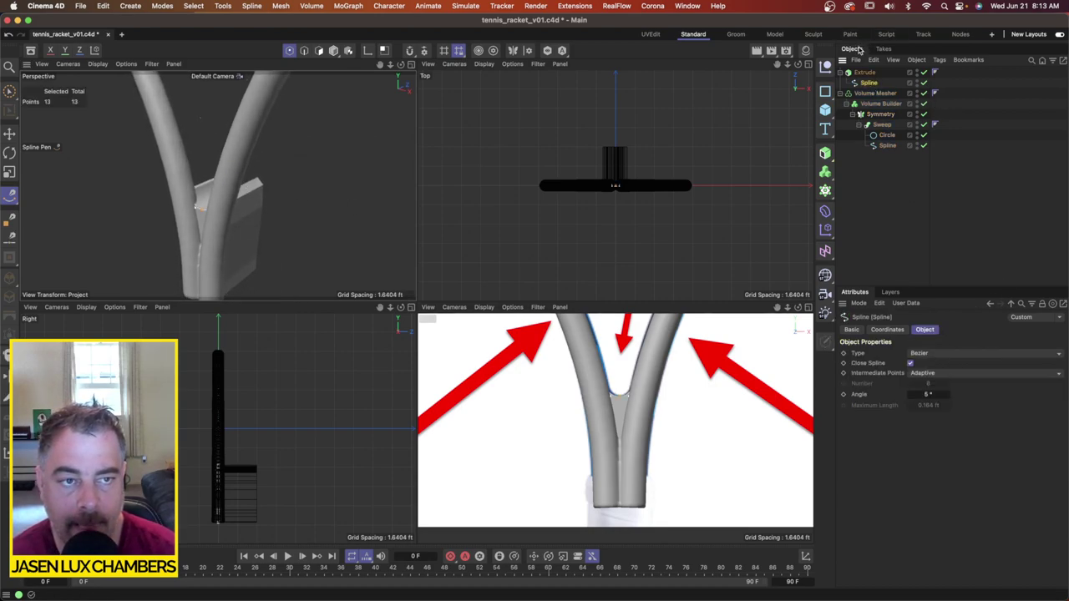
pyautogui.click(865, 72)
pyautogui.moveTo(965, 365); pyautogui.dragTo(955, 365)
pyautogui.scroll(3, 643, 167)
pyautogui.scroll(5, 622, 164)
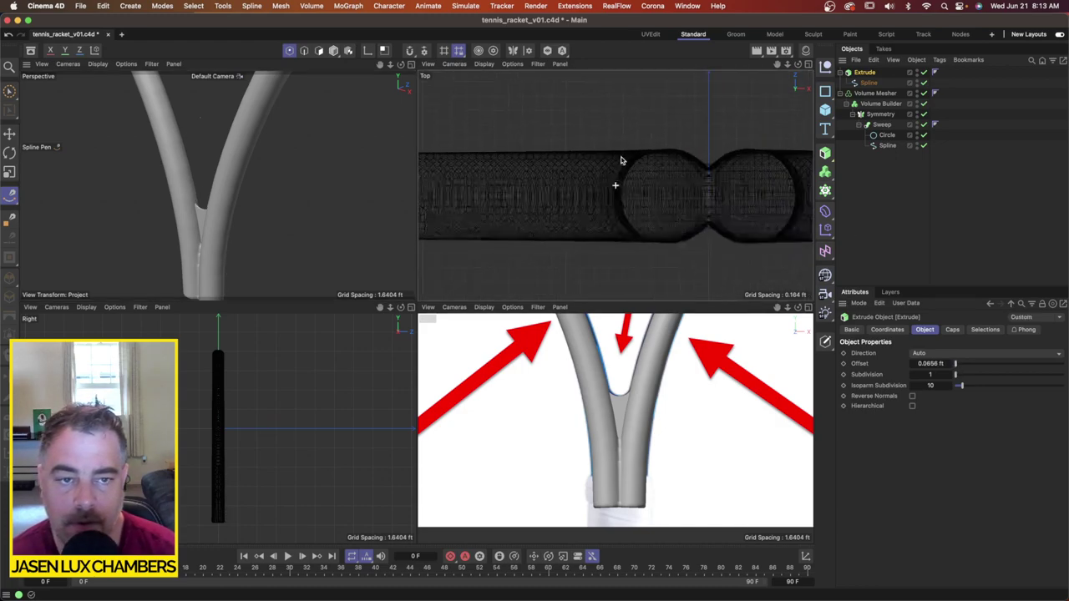
pyautogui.moveTo(957, 365); pyautogui.dragTo(955, 365)
pyautogui.doubleClick(941, 364)
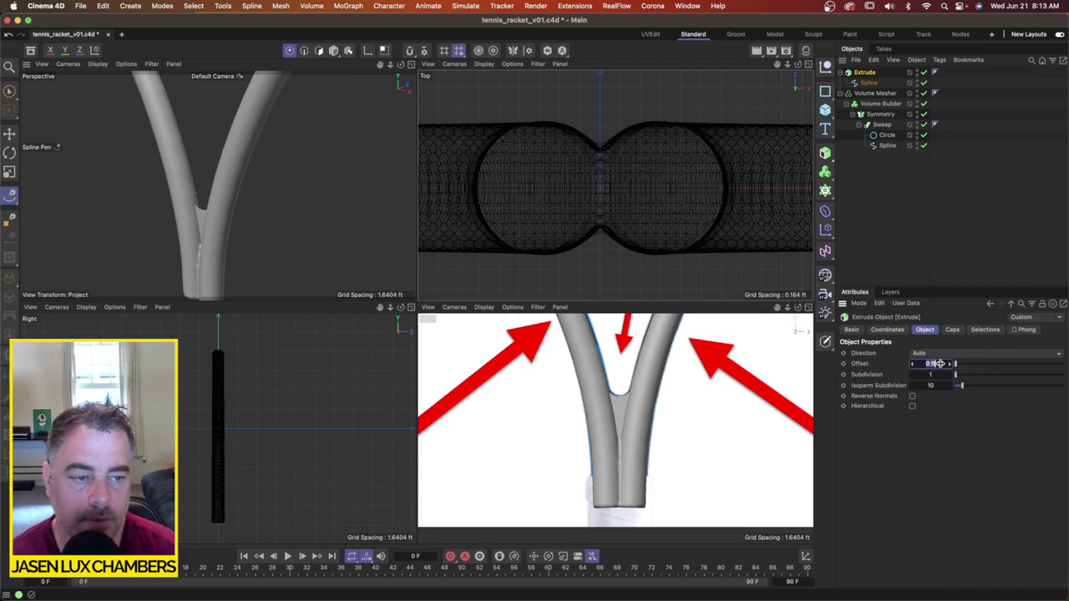
pyautogui.write('.1')
pyautogui.press('Return')
# Step: Move the junction spline along Z in the top view toward the front face of the two arms
pyautogui.click(871, 83)
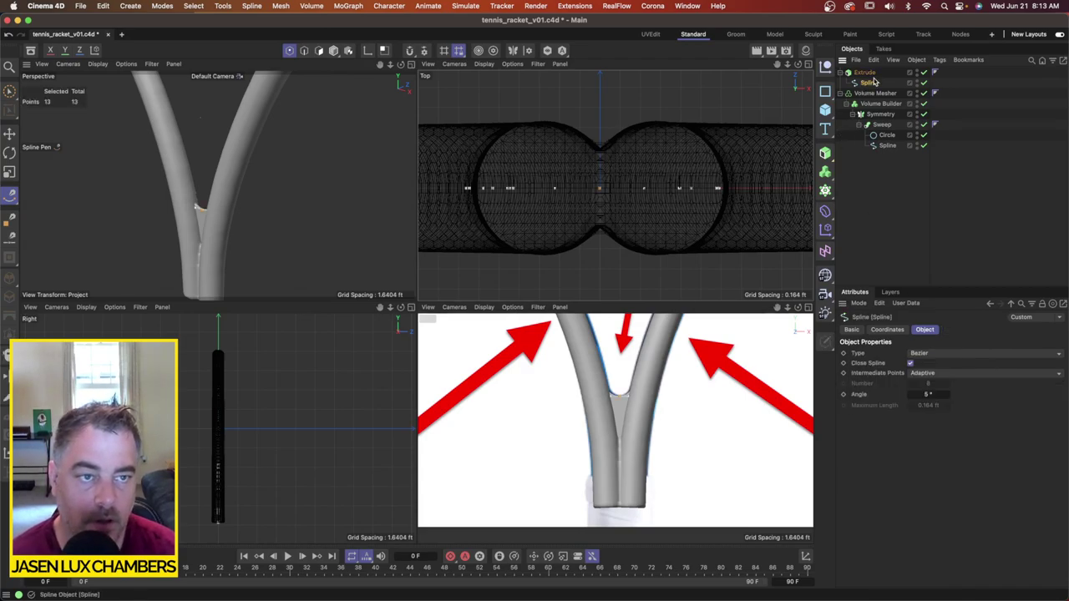
pyautogui.press('e')
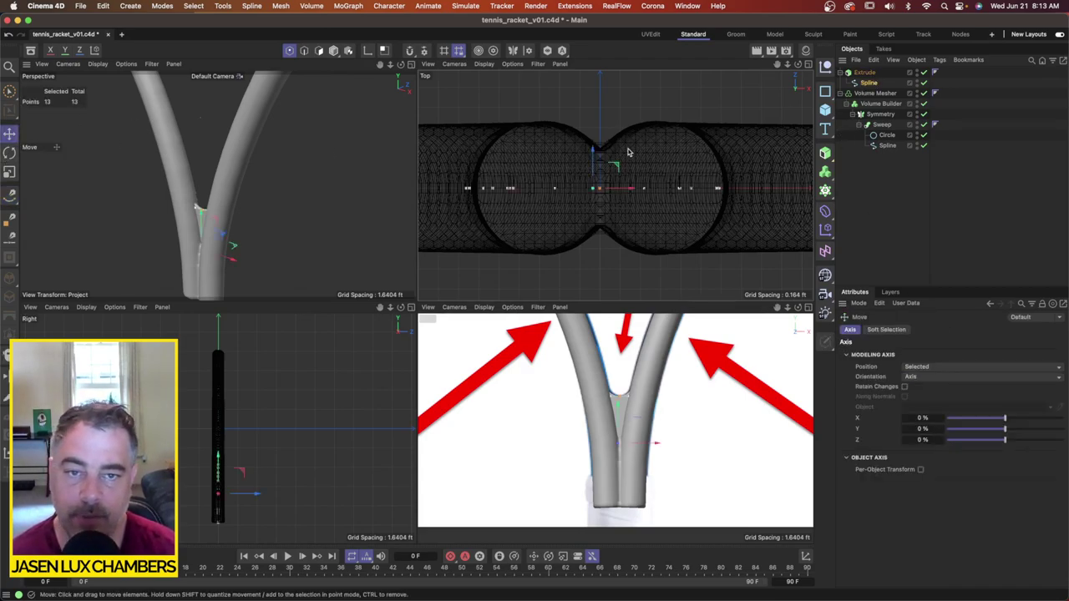
pyautogui.moveTo(596, 160); pyautogui.dragTo(596, 197)
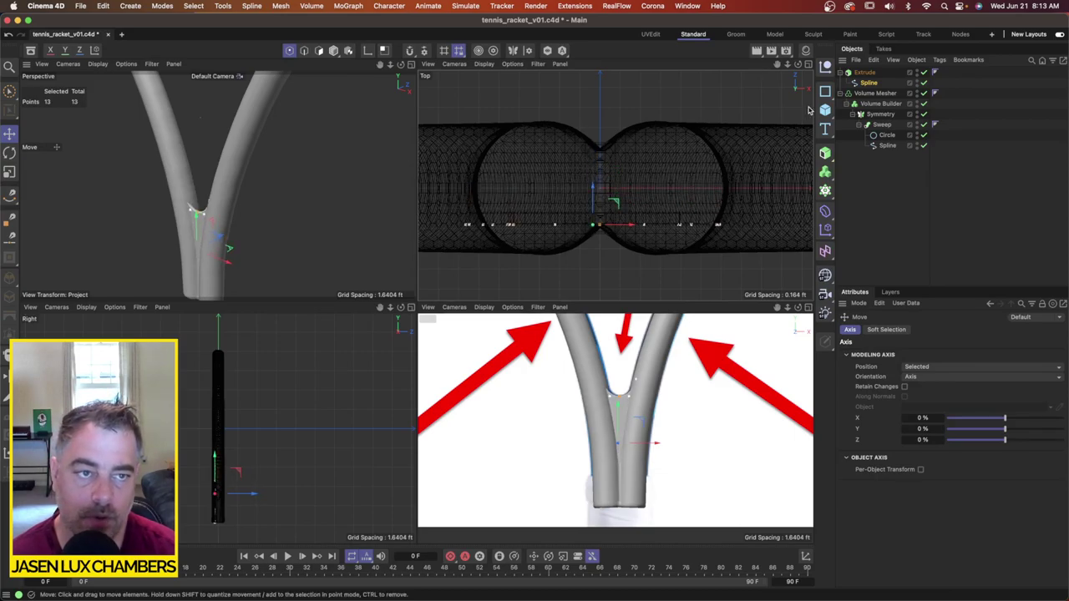
# Step: Increase the Extrude's Offset to 0.6 ft and move its spline further along Z to the arms' front edge
pyautogui.click(869, 73)
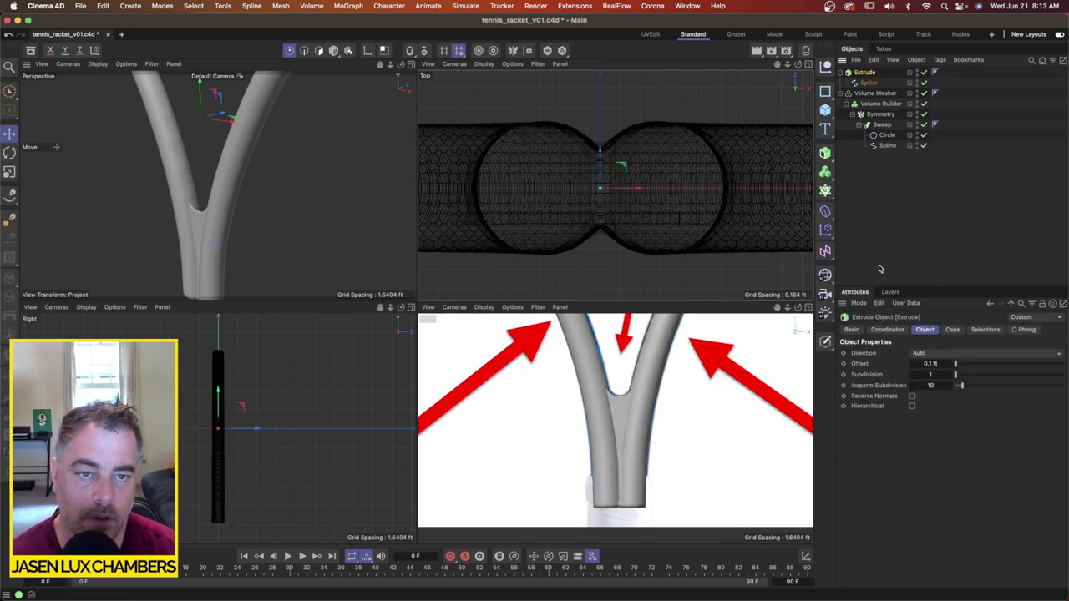
pyautogui.click(946, 365)
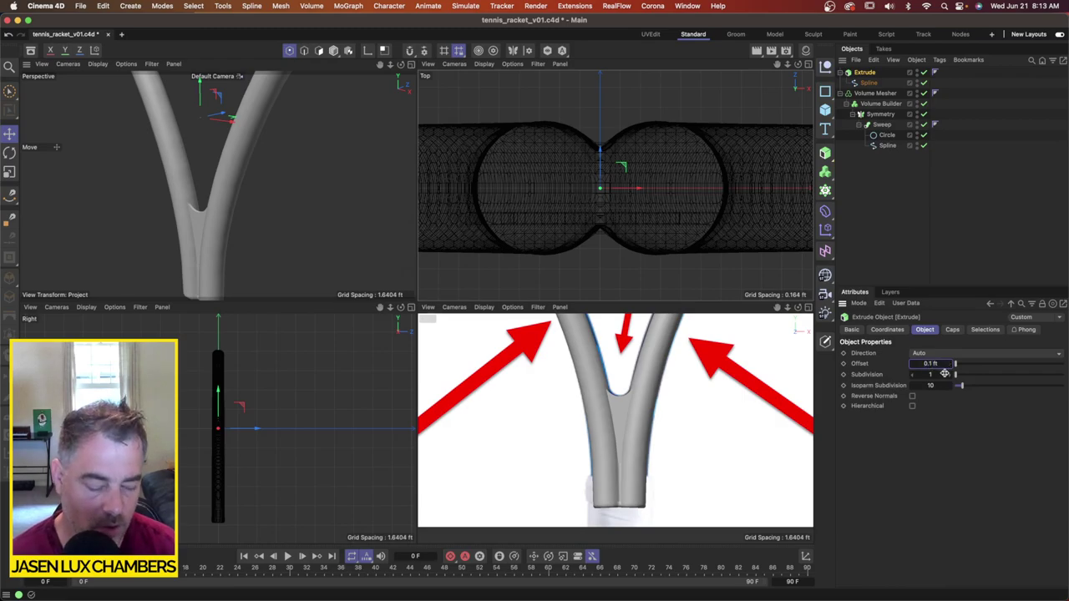
pyautogui.write('0')
pyautogui.press('Return')
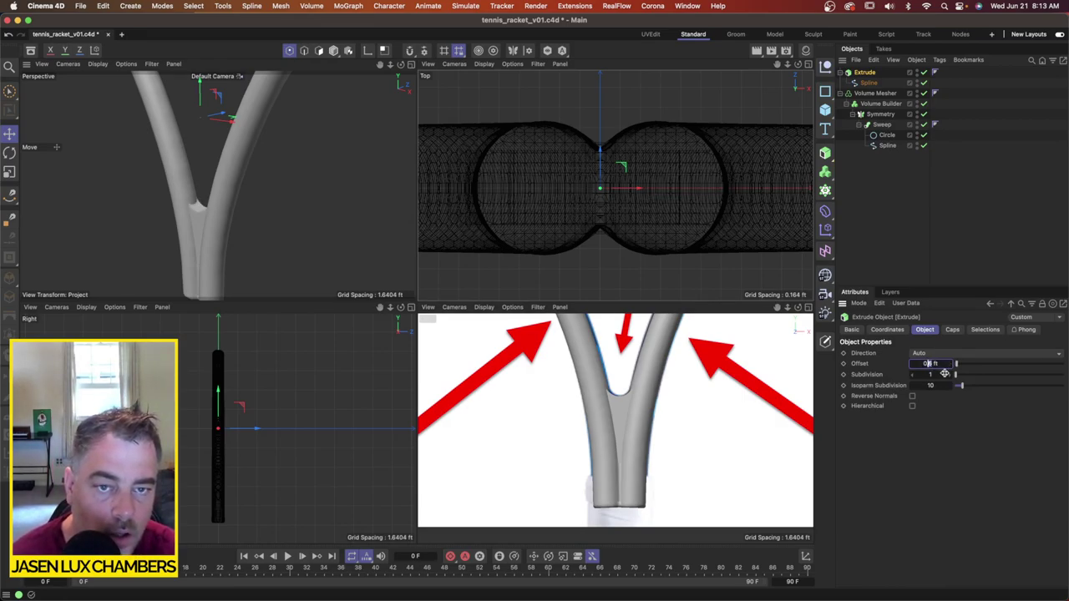
pyautogui.click(869, 83)
pyautogui.moveTo(594, 192); pyautogui.dragTo(594, 216)
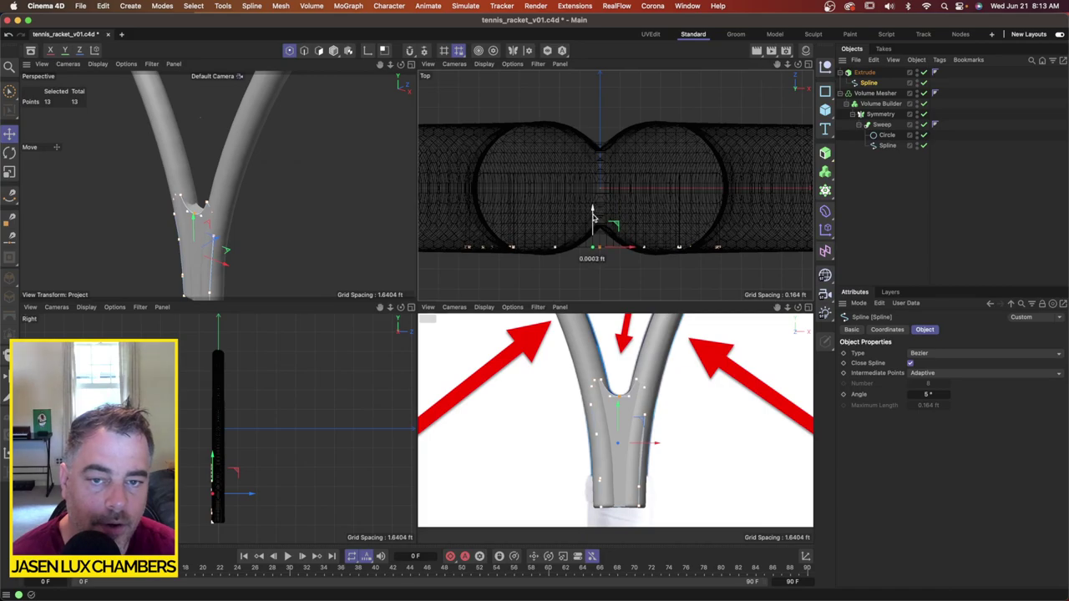
pyautogui.click(865, 73)
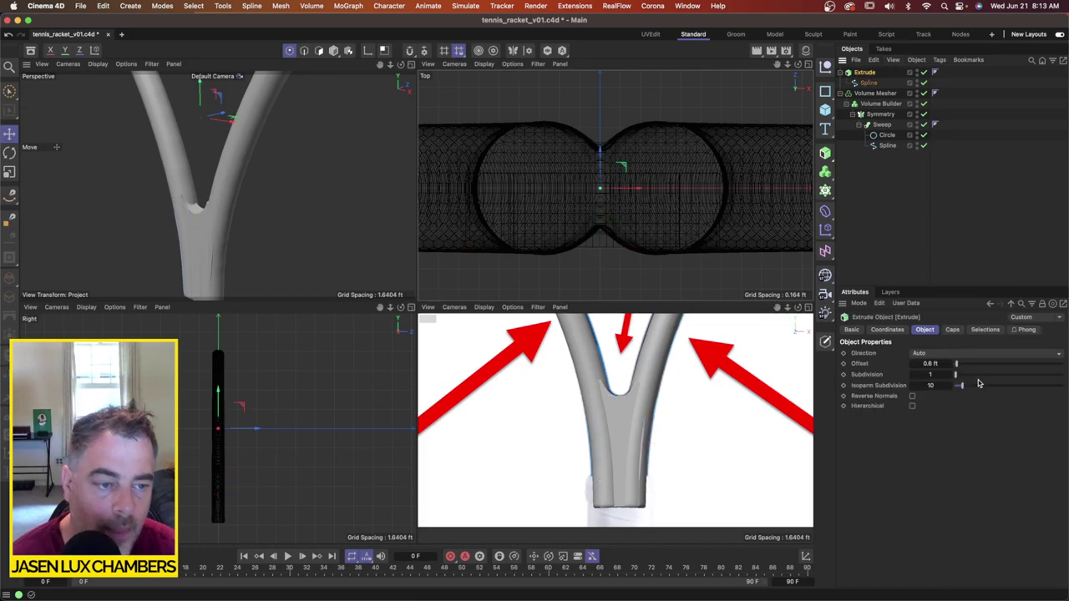
# Step: Set the Extrude's Offset to 1 ft and nudge its spline along Z to the front edge of the arms
pyautogui.click(931, 364)
pyautogui.press('Left')
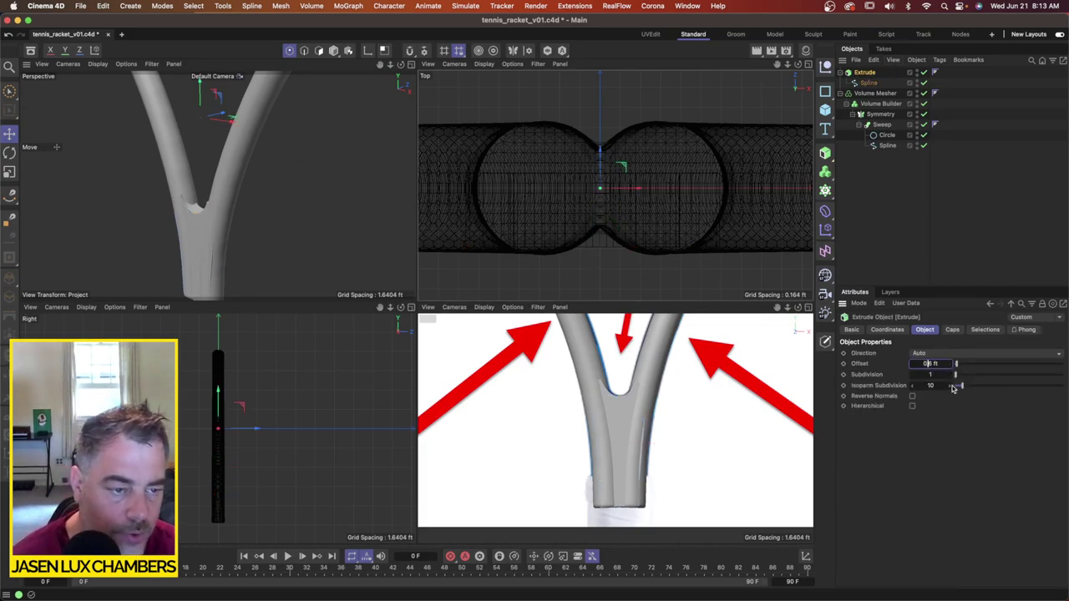
pyautogui.write('1')
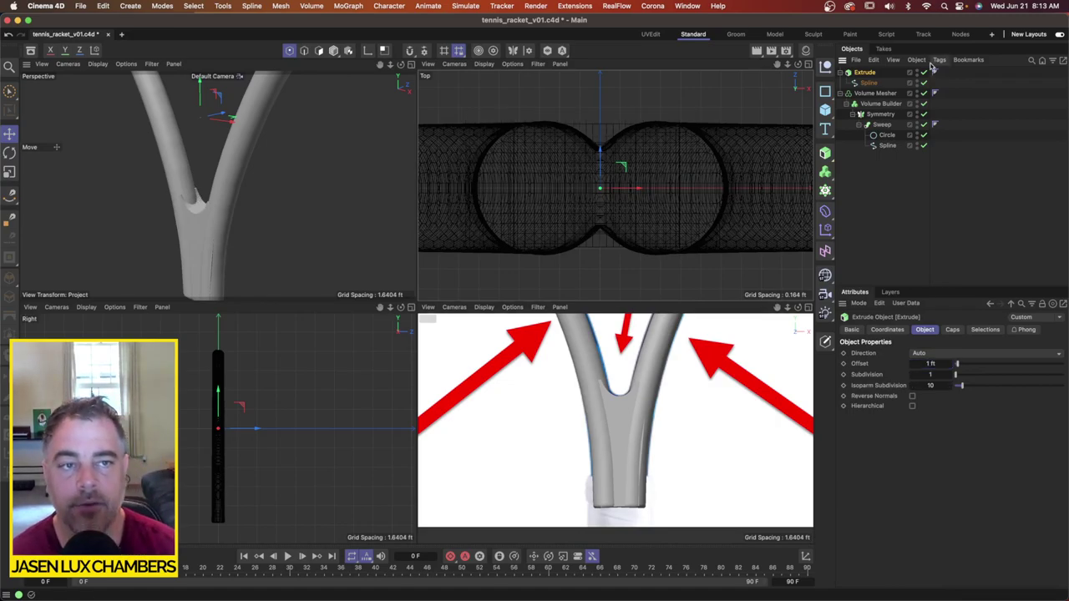
pyautogui.click(869, 83)
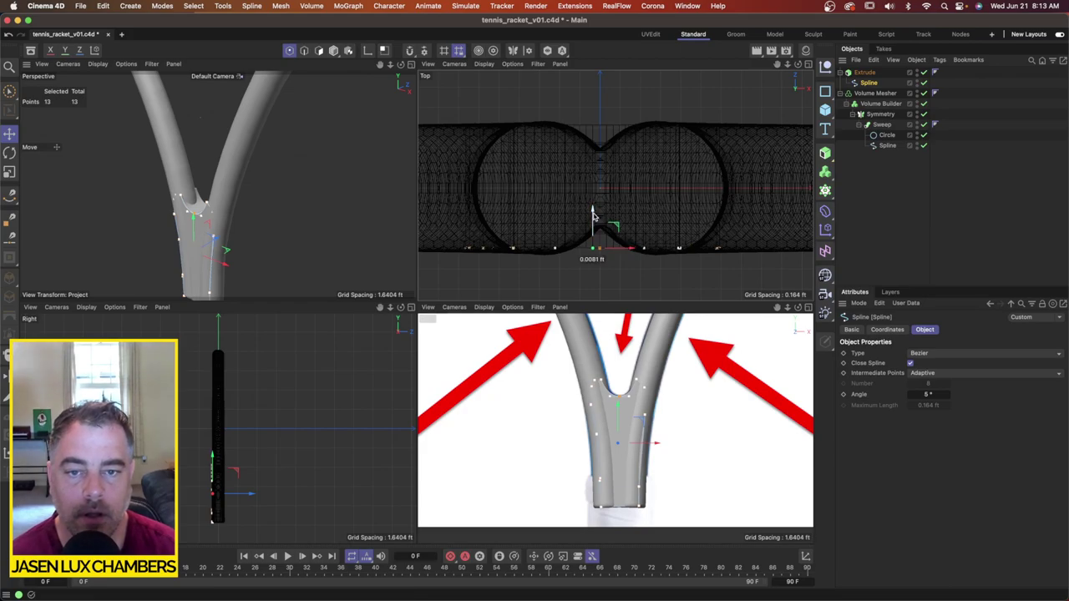
pyautogui.keyDown('alt'); pyautogui.moveTo(221, 240); pyautogui.dragTo(252, 227); pyautogui.keyUp('alt')
pyautogui.keyDown('alt'); pyautogui.moveTo(252, 228); pyautogui.dragTo(260, 180, button='middle'); pyautogui.keyUp('alt')
pyautogui.keyDown('alt'); pyautogui.moveTo(260, 179); pyautogui.dragTo(321, 172, button='right'); pyautogui.keyUp('alt')
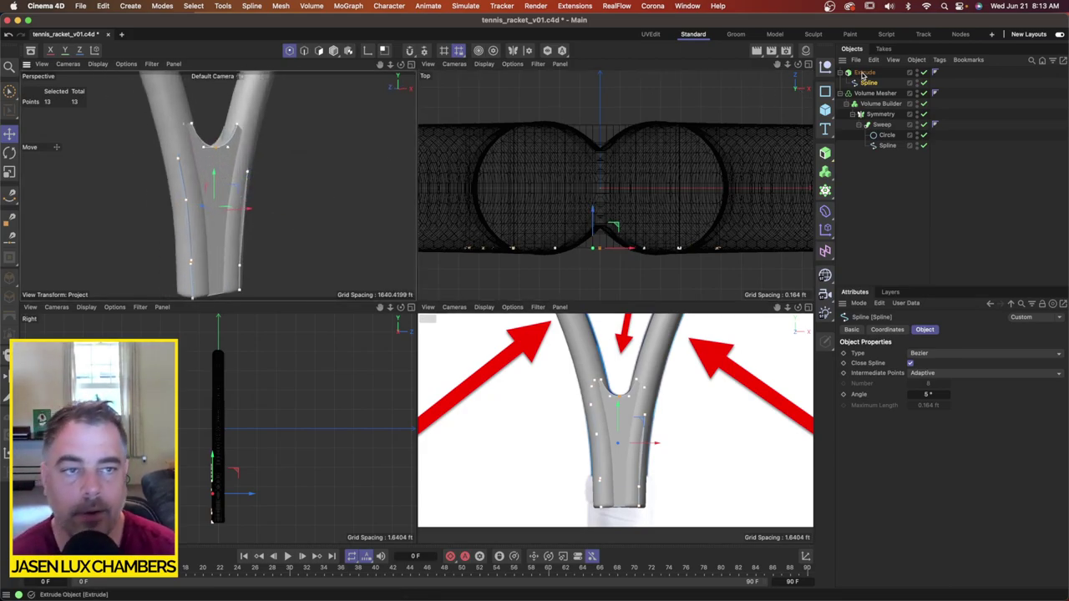
# Step: Nest the Extrude in the Volume Builder above the Symmetry and inspect how the junction merges with the arms
pyautogui.moveTo(865, 74); pyautogui.dragTo(898, 111)
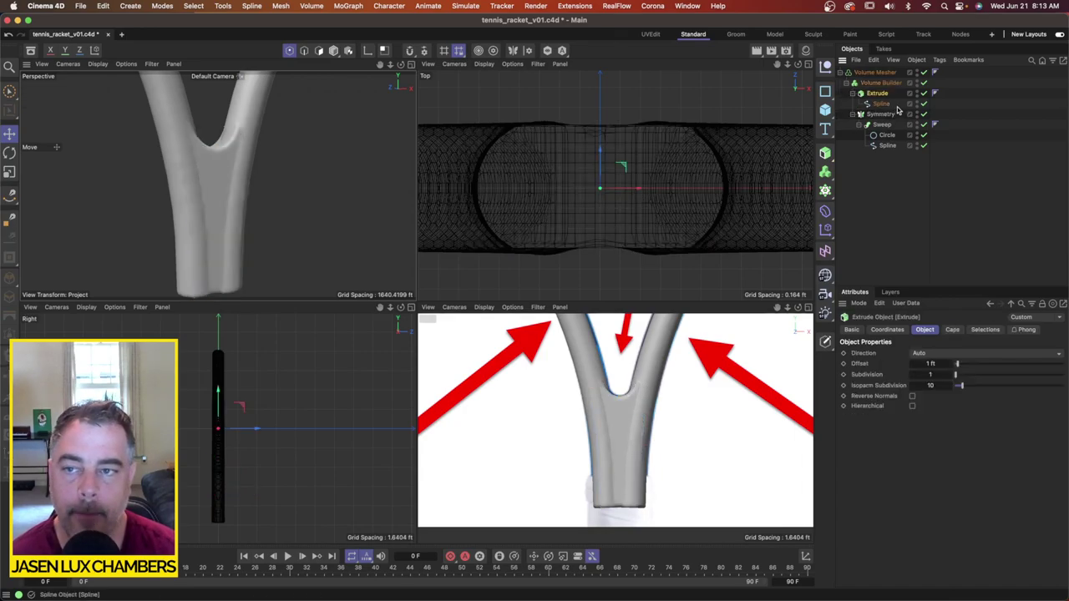
pyautogui.click(976, 210)
pyautogui.keyDown('alt'); pyautogui.moveTo(328, 214); pyautogui.dragTo(282, 217, button='right'); pyautogui.keyUp('alt')
pyautogui.keyDown('alt'); pyautogui.moveTo(217, 184); pyautogui.dragTo(253, 180); pyautogui.keyUp('alt')
pyautogui.keyDown('alt'); pyautogui.moveTo(330, 186); pyautogui.dragTo(266, 191, button='right'); pyautogui.keyUp('alt')
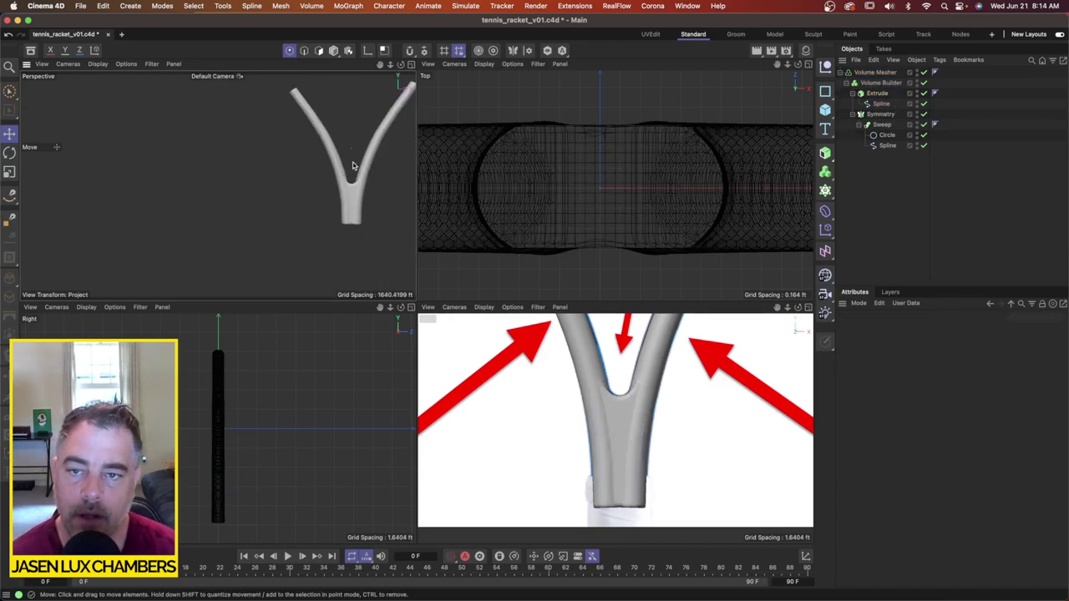
pyautogui.keyDown('alt'); pyautogui.moveTo(352, 163); pyautogui.dragTo(269, 191, button='middle'); pyautogui.keyUp('alt')
pyautogui.keyDown('alt'); pyautogui.moveTo(270, 191); pyautogui.dragTo(299, 228); pyautogui.keyUp('alt')
pyautogui.keyDown('alt'); pyautogui.moveTo(299, 228); pyautogui.dragTo(423, 188, button='right'); pyautogui.keyUp('alt')
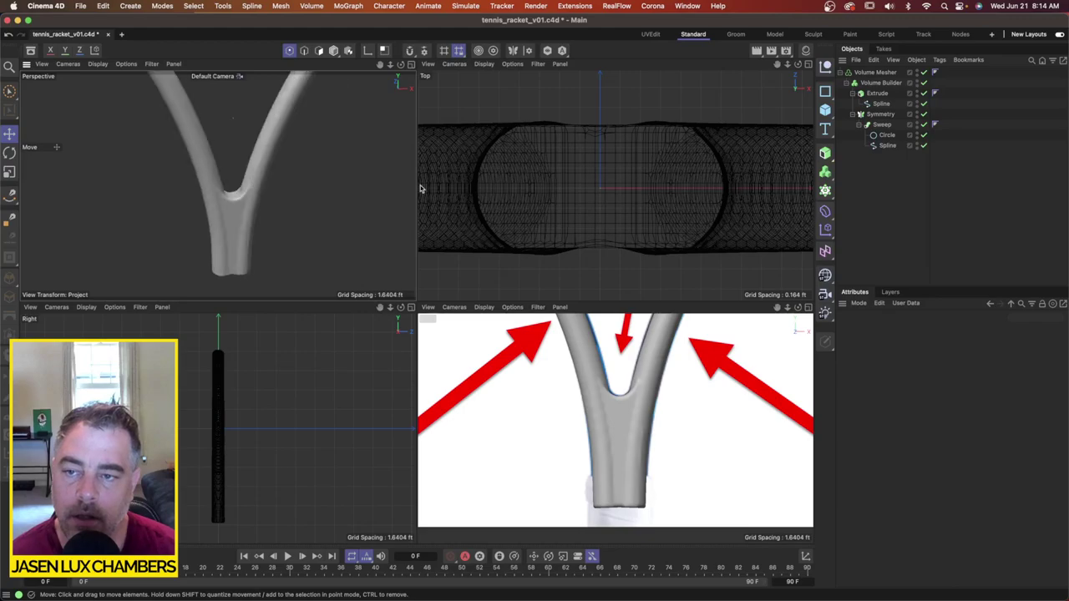
# Step: Add an SDF Smooth filter above the Extrude in the Volume Builder and set its Strength to 50%
pyautogui.click(880, 84)
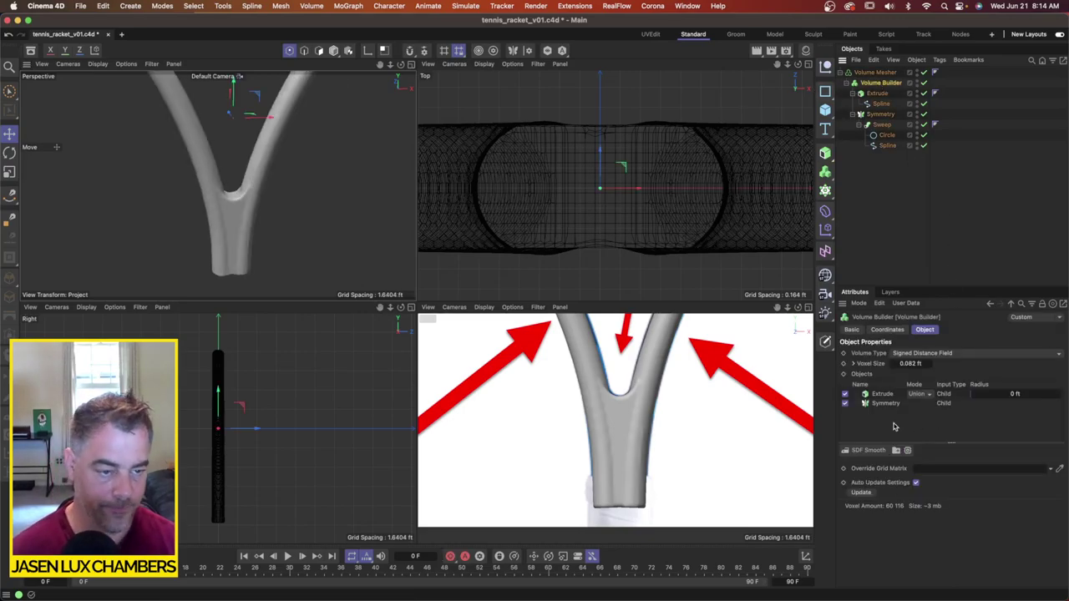
pyautogui.click(877, 394)
pyautogui.click(870, 451)
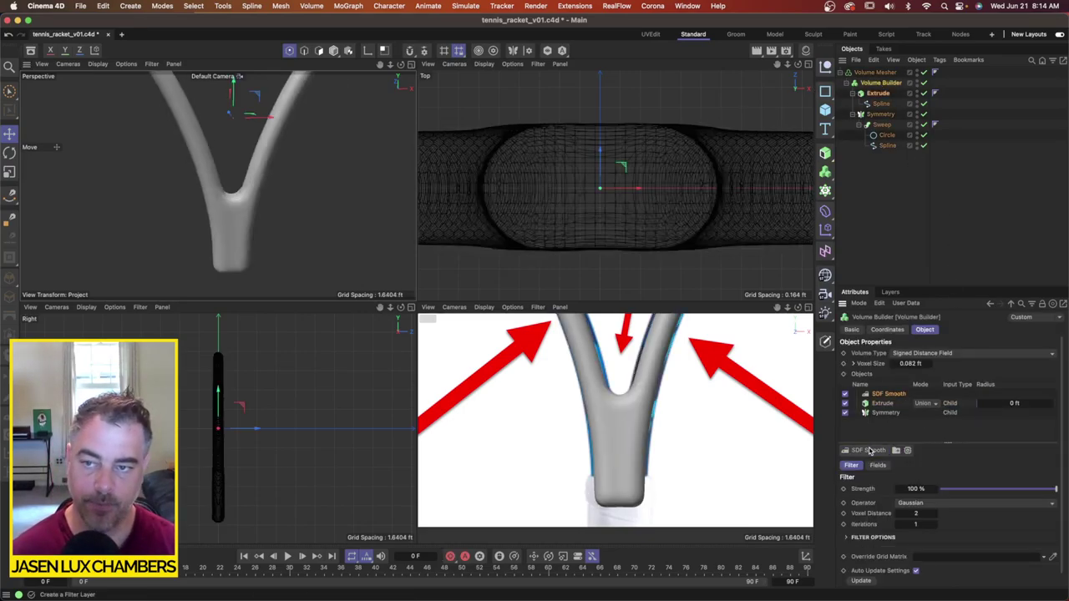
pyautogui.doubleClick(924, 491)
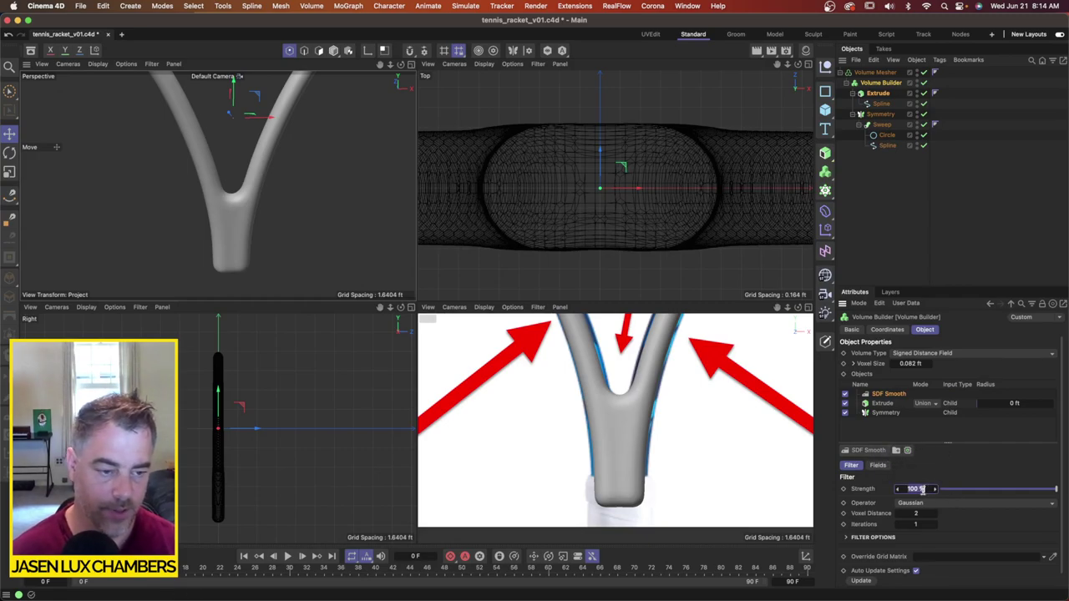
pyautogui.write('50')
pyautogui.press('Return')
pyautogui.click(965, 203)
pyautogui.keyDown('alt'); pyautogui.moveTo(305, 209); pyautogui.dragTo(304, 183, button='right'); pyautogui.keyUp('alt')
pyautogui.keyDown('alt'); pyautogui.moveTo(233, 168); pyautogui.dragTo(217, 186, button='middle'); pyautogui.keyUp('alt')
pyautogui.keyDown('alt'); pyautogui.moveTo(217, 185); pyautogui.dragTo(246, 175); pyautogui.keyUp('alt')
# Step: Enlarge the front view to check the throat against the reference and save an incremental project version, tennis_racket_v02.c4d
pyautogui.click(808, 309)
pyautogui.click(808, 309)
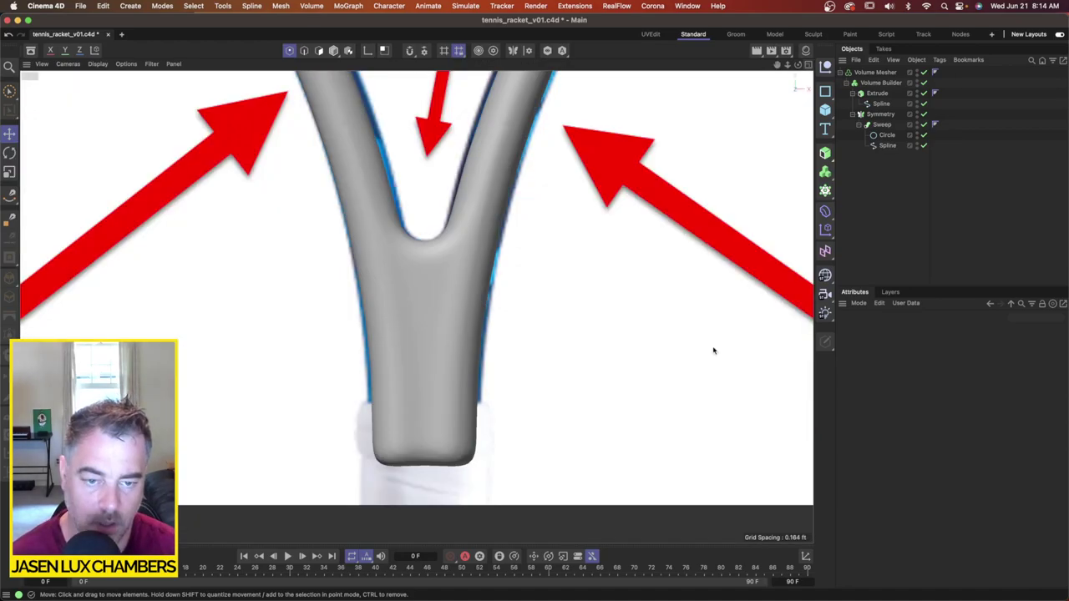
pyautogui.scroll(-5, 563, 262)
pyautogui.scroll(3, 539, 287)
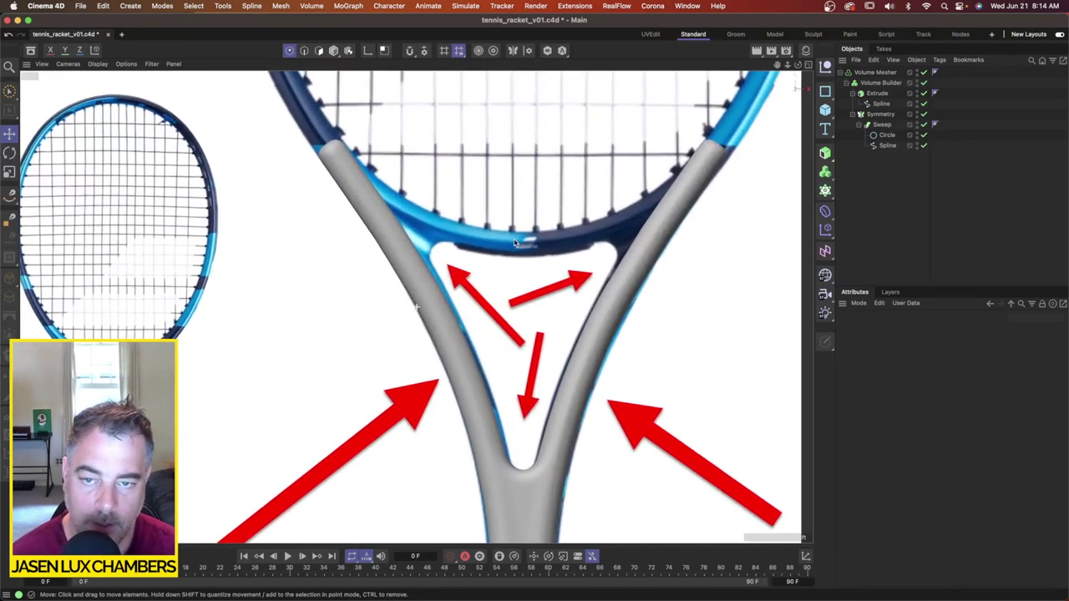
pyautogui.scroll(-3, 526, 241)
pyautogui.scroll(-2, 522, 242)
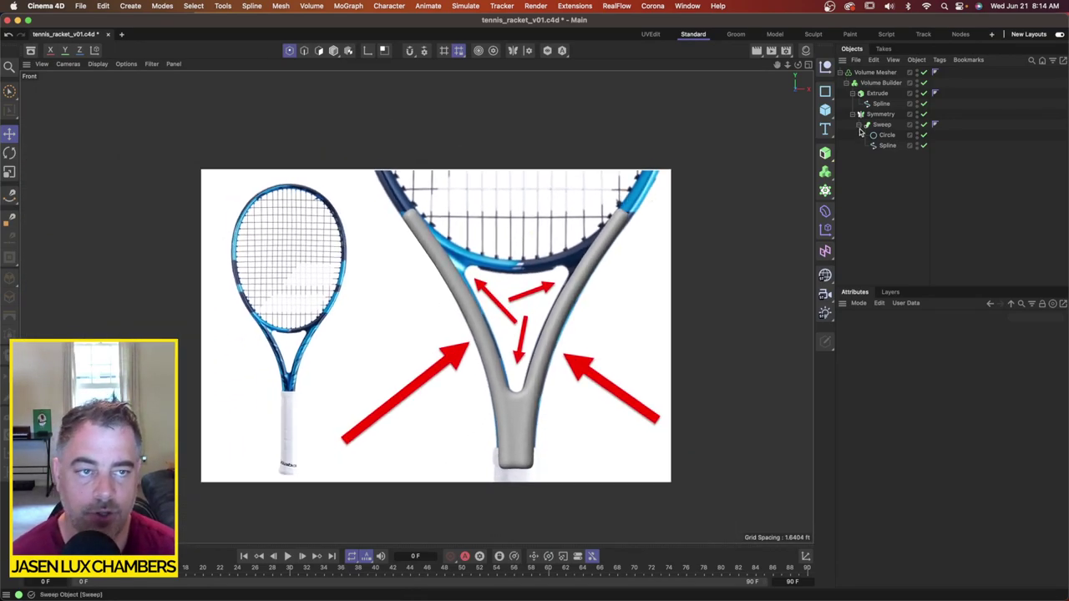
pyautogui.click(88, 6)
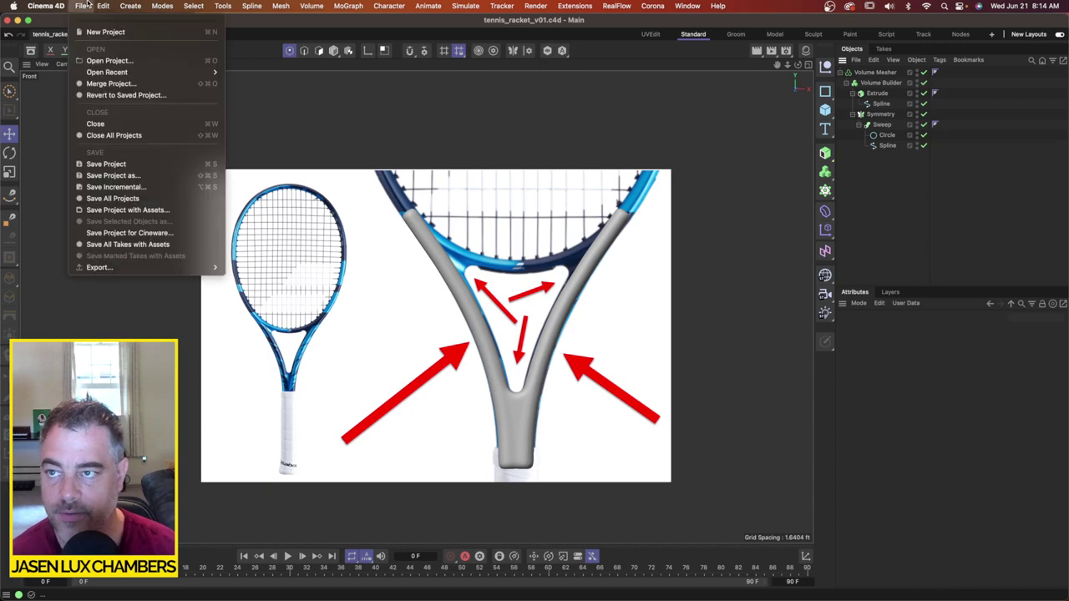
pyautogui.click(109, 187)
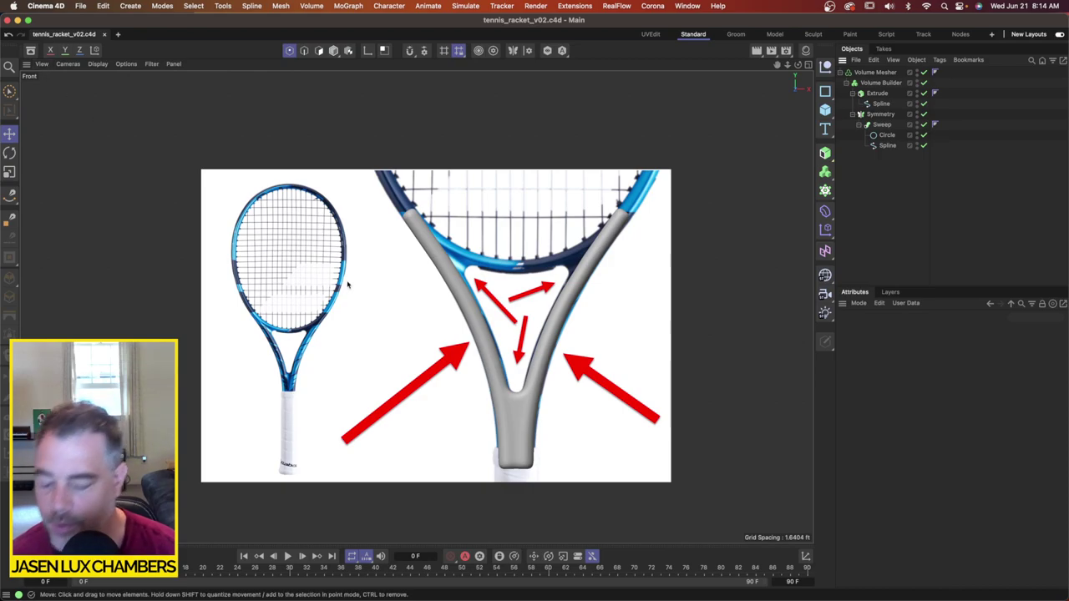
# Step: Capture a screenshot of just the full racket in the reference picture, from the head down to the handle's end
pyautogui.scroll(5, 342, 293)
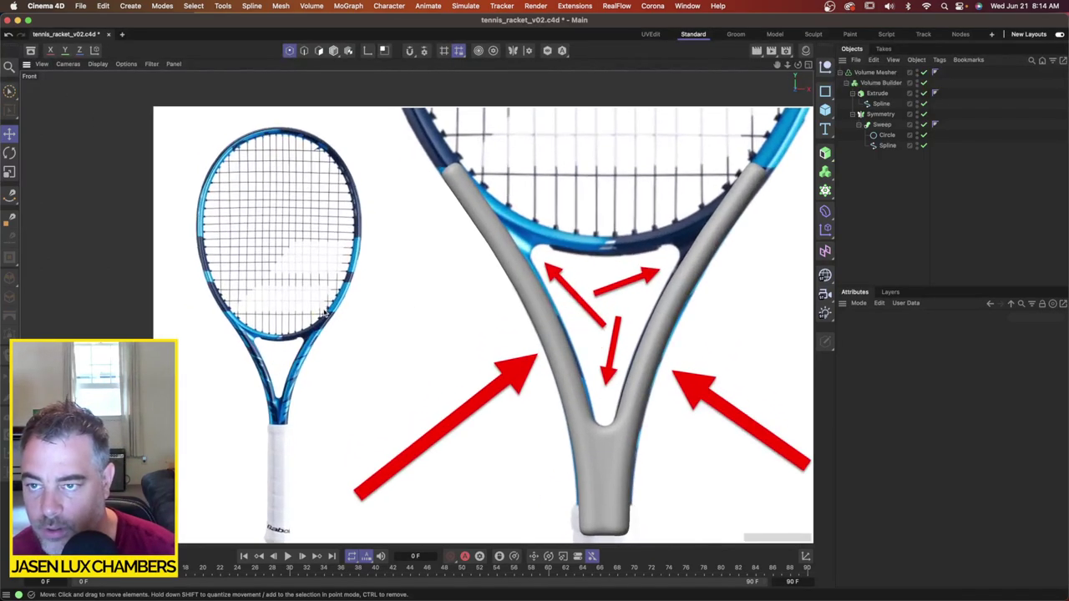
pyautogui.scroll(4, 330, 301)
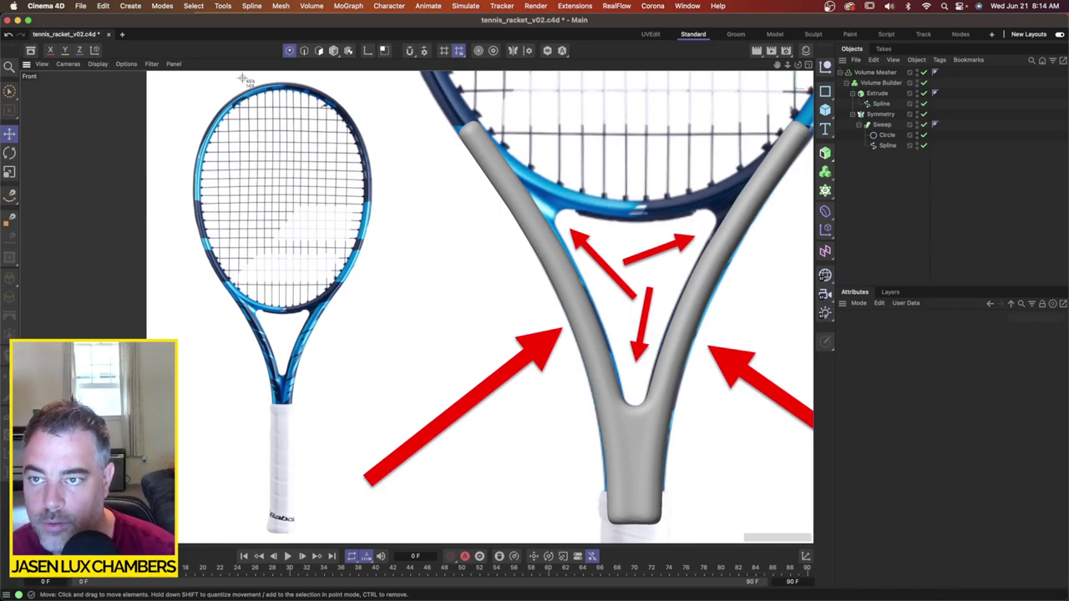
pyautogui.moveTo(192, 84); pyautogui.dragTo(376, 539)
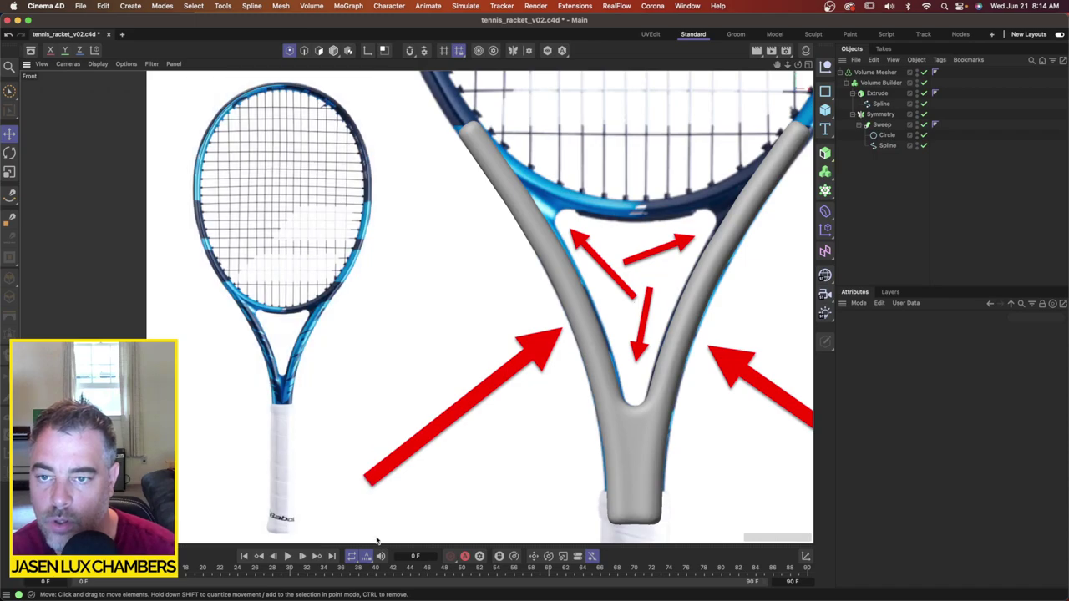
# Step: Load the new full-racket screenshot from the Desktop as the front viewport's background picture
pyautogui.click(41, 64)
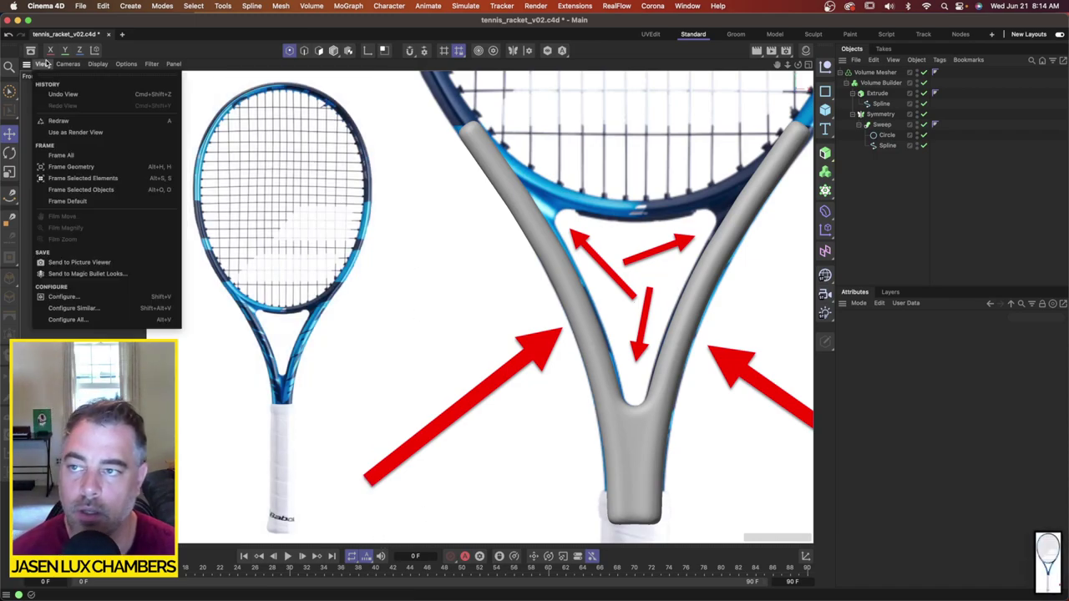
pyautogui.click(82, 298)
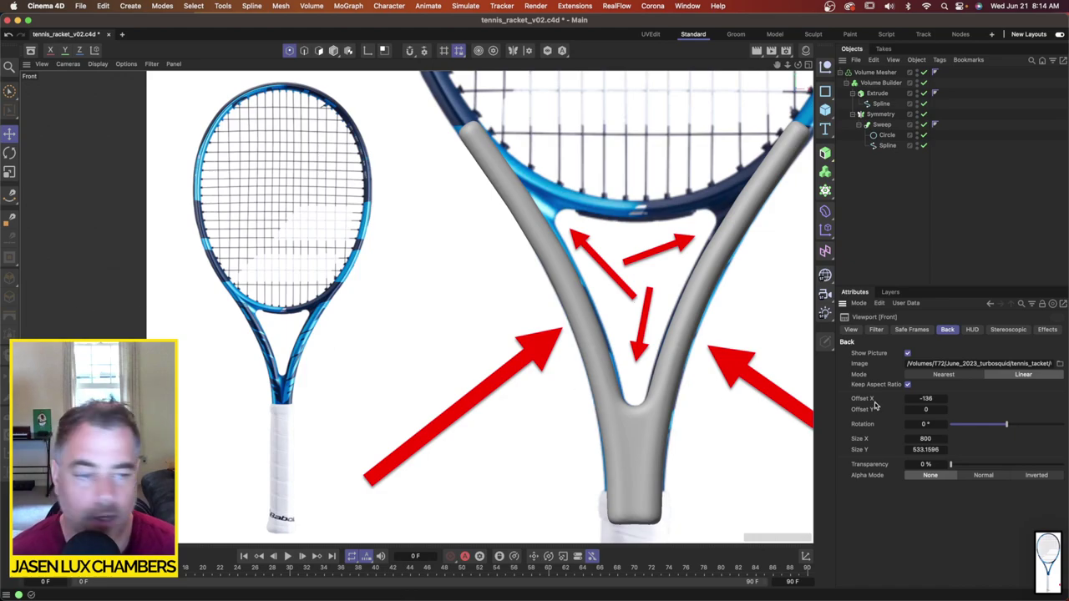
pyautogui.click(1059, 364)
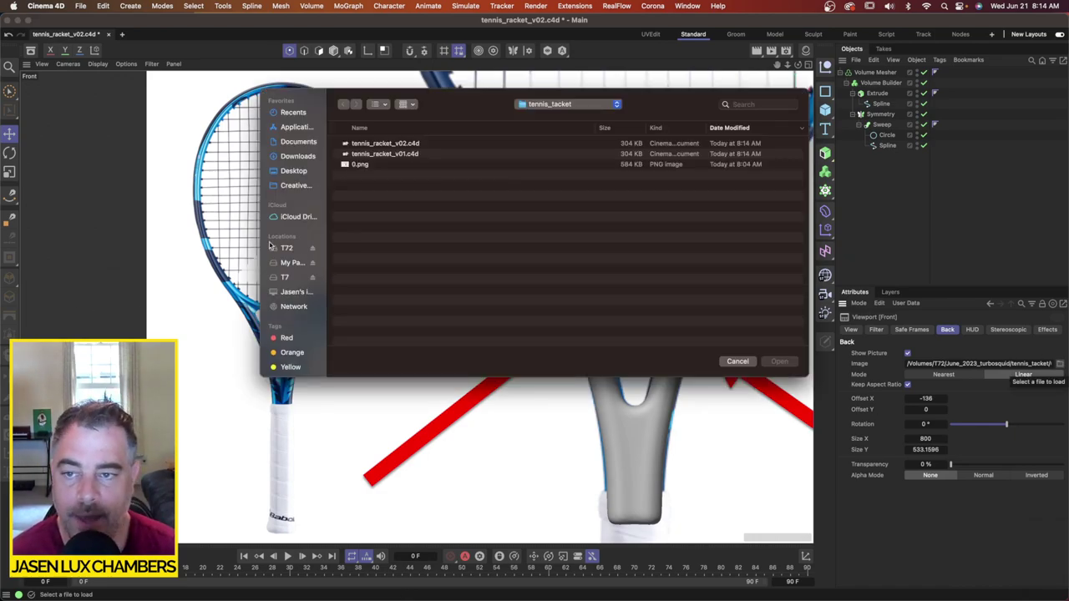
pyautogui.click(292, 172)
pyautogui.click(409, 144)
pyautogui.press('space')
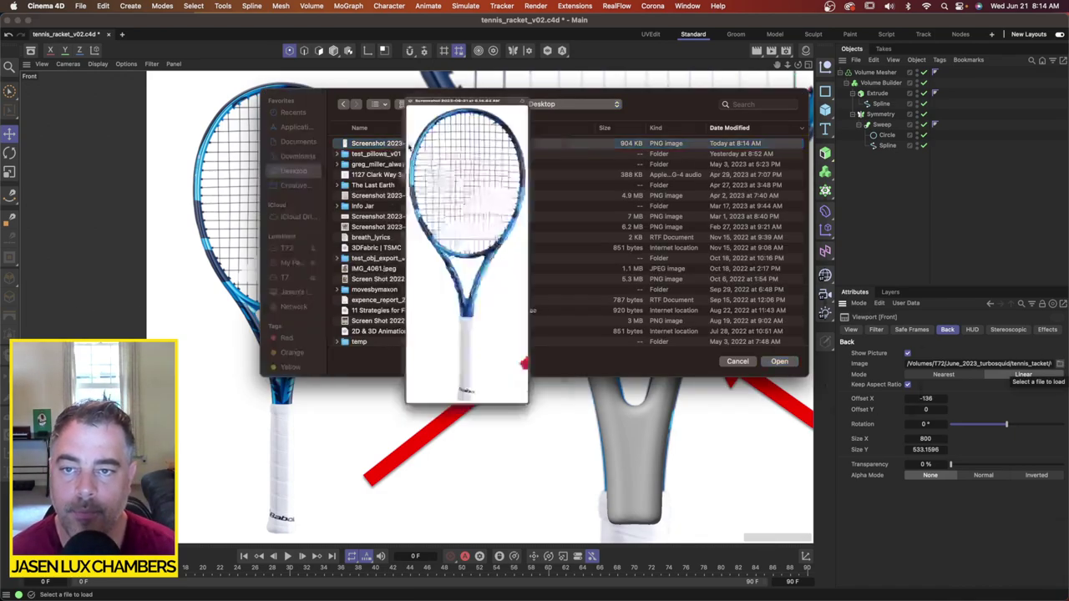
pyautogui.press('space')
pyautogui.doubleClick(409, 144)
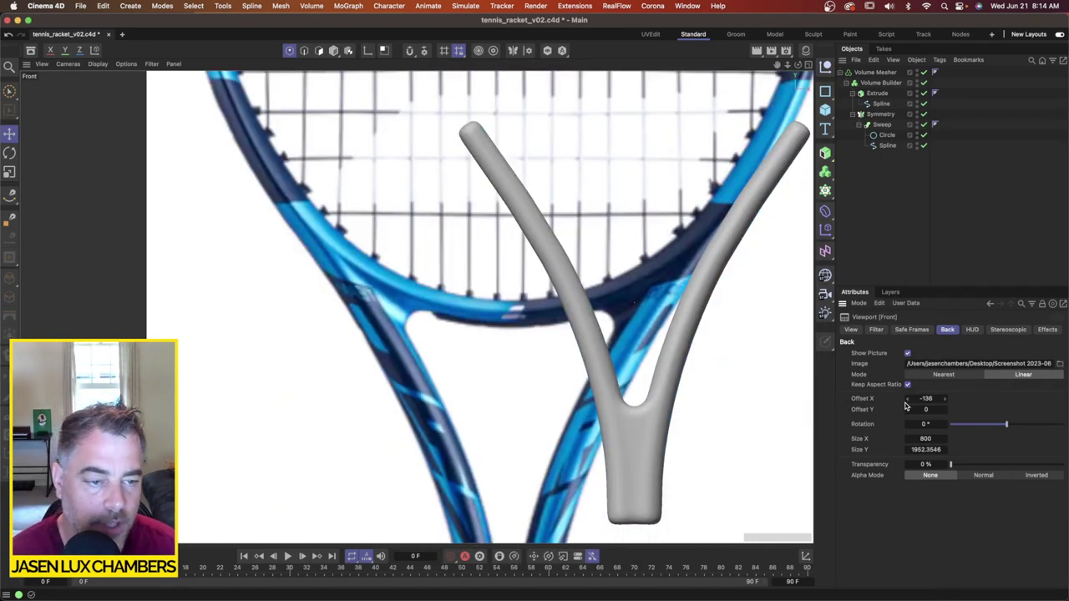
# Step: Set the background picture's Offset X to 0 to centre the racket horizontally on the model
pyautogui.moveTo(907, 401); pyautogui.dragTo(947, 404)
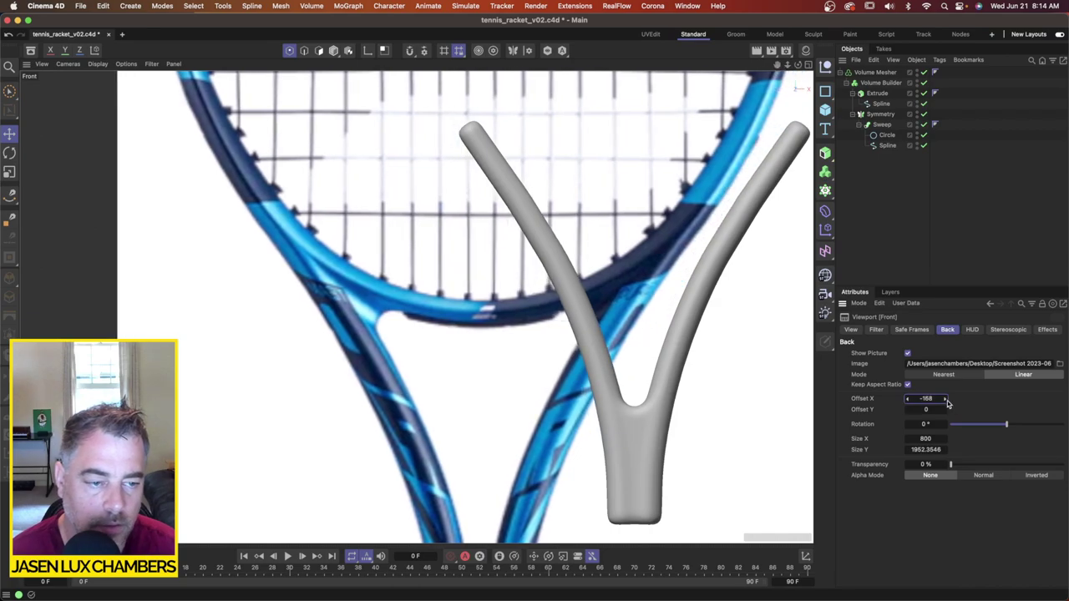
pyautogui.write('0')
pyautogui.press('Return')
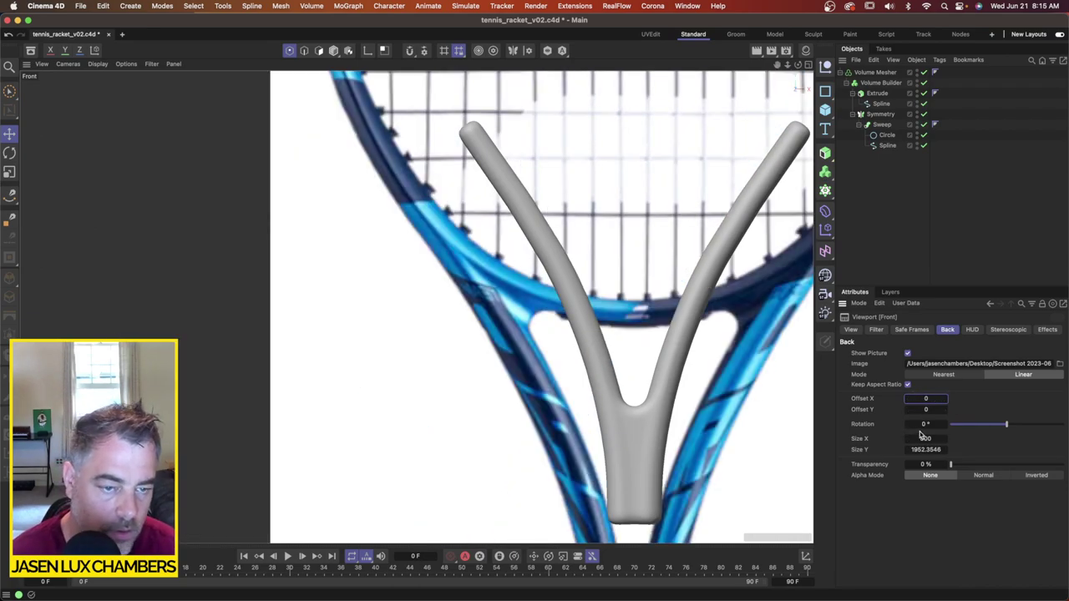
# Step: Scale the background picture down toward the modelled throat, keeping its proportions, with Size X at 500
pyautogui.scroll(-5, 652, 302)
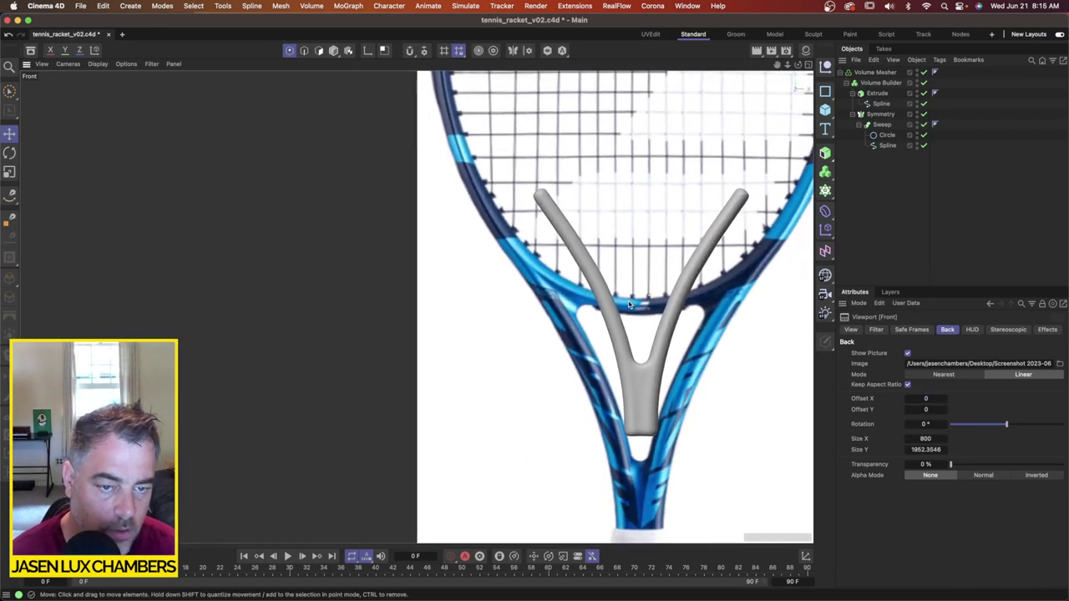
pyautogui.click(914, 439)
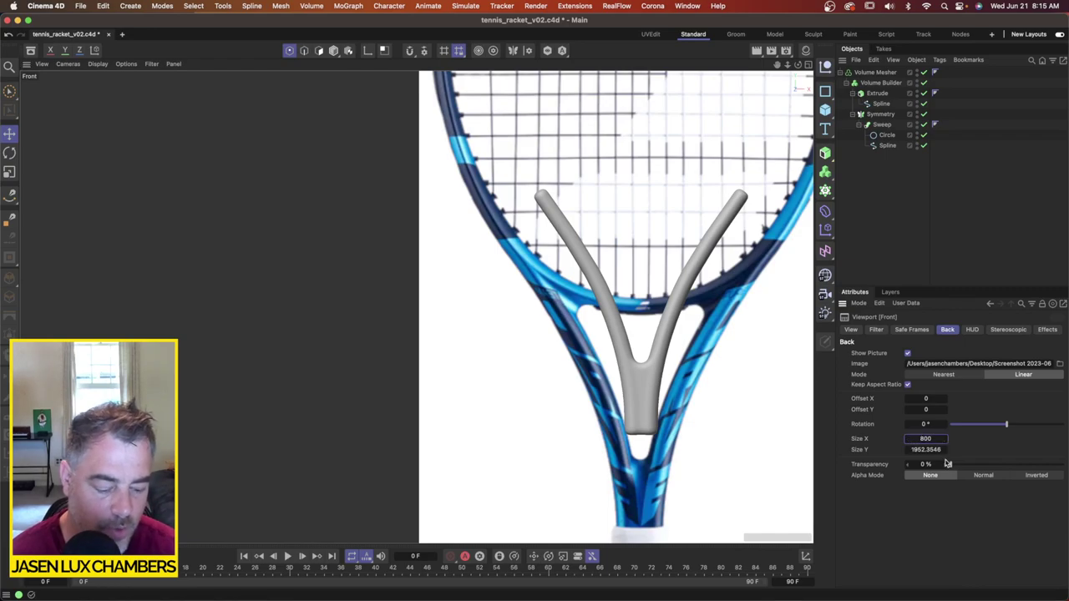
pyautogui.press('Down')
pyautogui.press('Down')
pyautogui.press('Down')
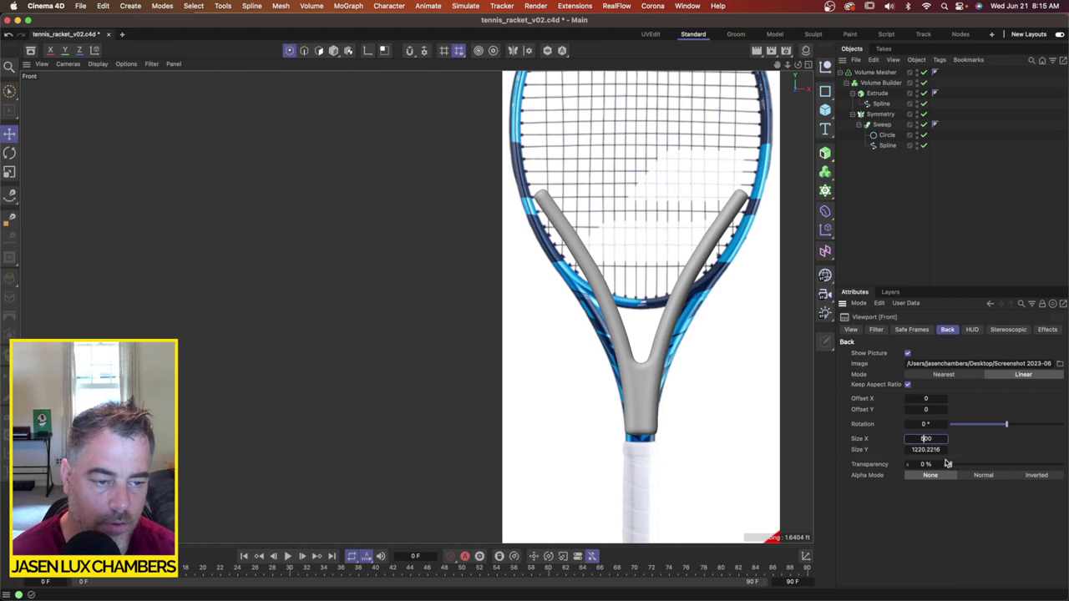
pyautogui.press('Down')
pyautogui.press('Down')
pyautogui.press('Down')
pyautogui.press('Down')
pyautogui.press('Down')
pyautogui.press('Down')
pyautogui.press('Down')
pyautogui.press('Down')
pyautogui.press('Down')
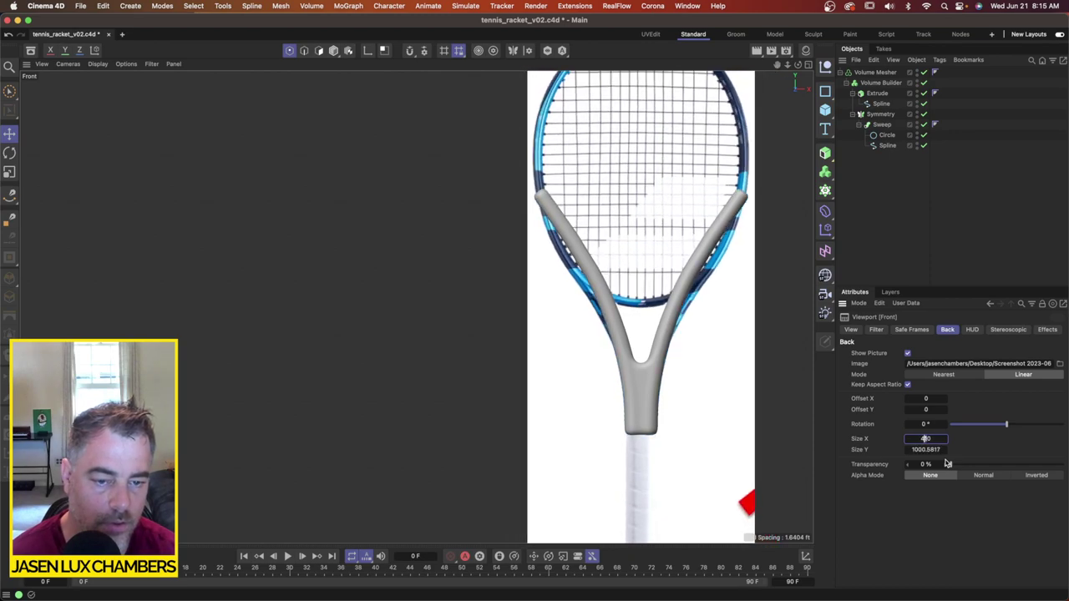
pyautogui.press('Up')
pyautogui.press('Up')
pyautogui.press('Up')
pyautogui.press('Up')
pyautogui.press('Up')
pyautogui.press('Up')
pyautogui.press('Up')
pyautogui.press('Up')
pyautogui.press('Up')
pyautogui.press('Up')
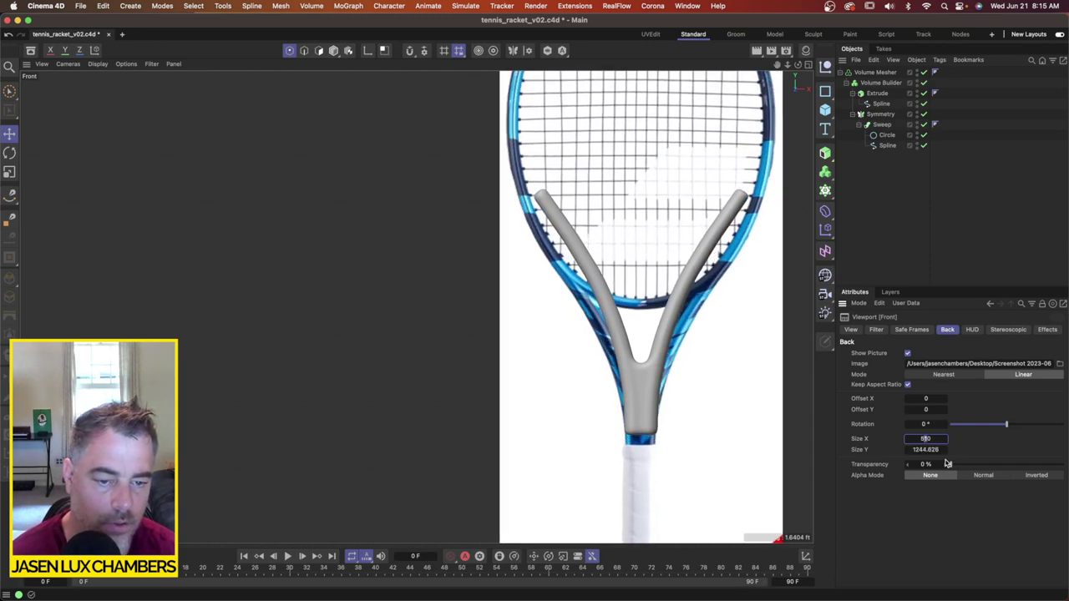
pyautogui.press('Down')
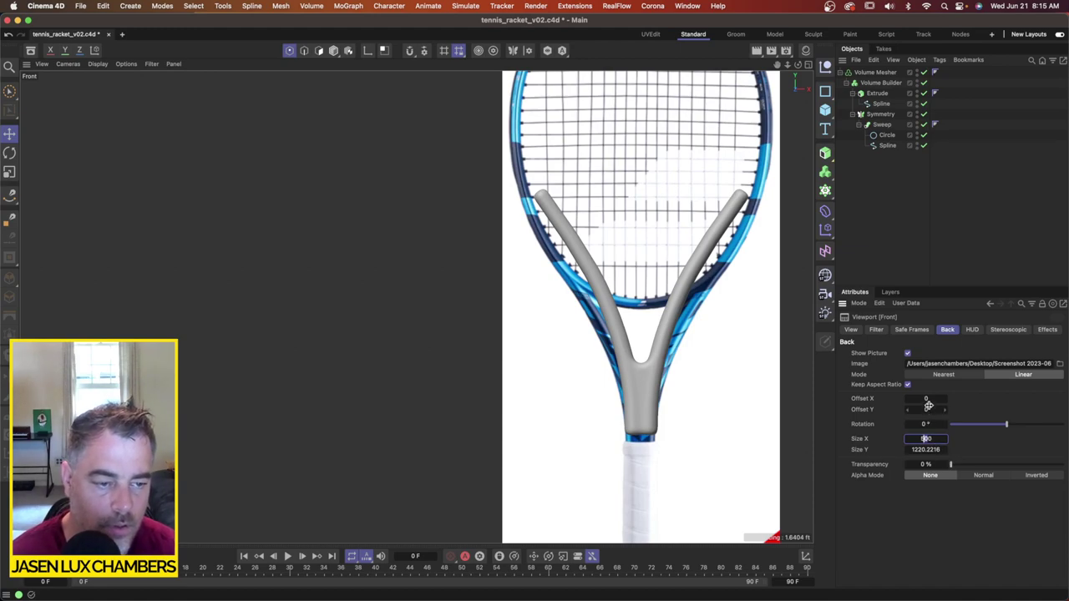
# Step: Raise the background picture by setting its Offset Y to 15 so the handle's top meets the throat's lower end
pyautogui.click(930, 399)
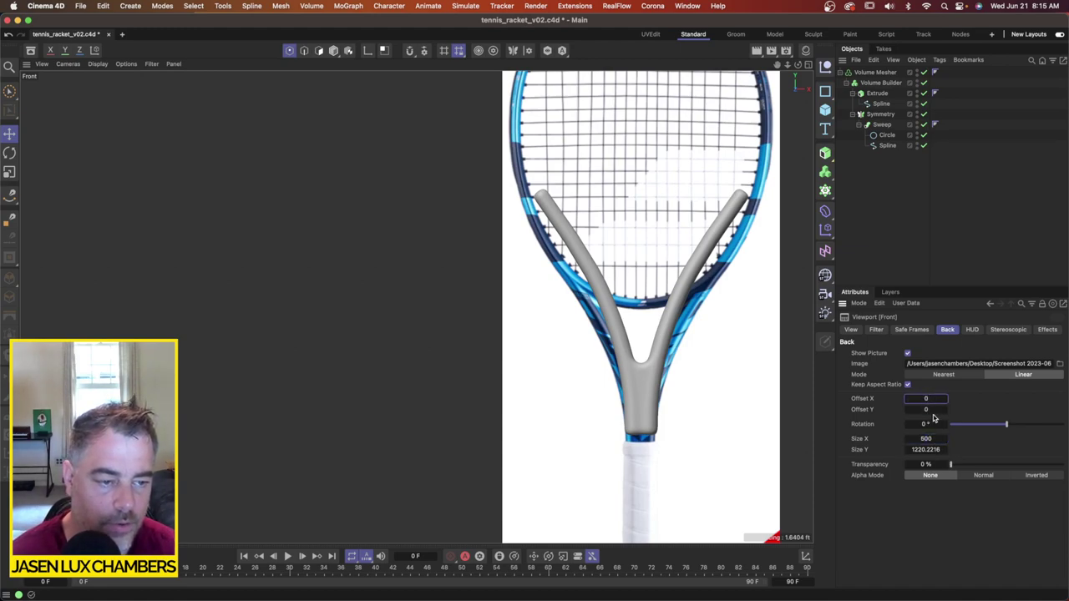
pyautogui.click(913, 410)
pyautogui.press('Down')
pyautogui.press('Down')
pyautogui.press('Down')
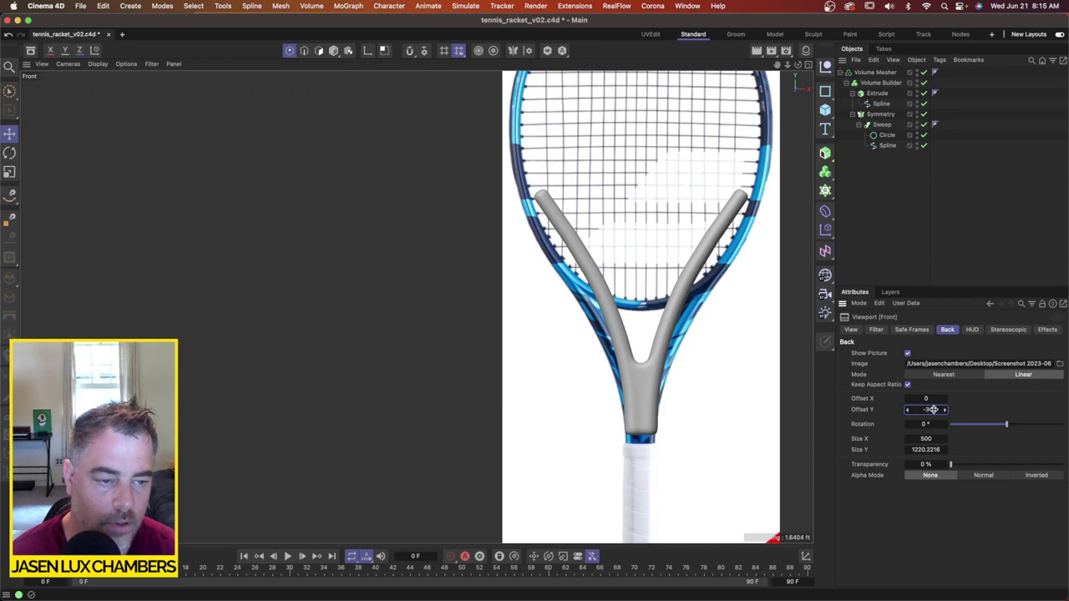
pyautogui.press('Up')
pyautogui.press('Up')
pyautogui.press('Up')
pyautogui.press('Up')
pyautogui.press('Up')
pyautogui.press('Up')
pyautogui.press('Up')
pyautogui.press('Up')
pyautogui.press('Up')
pyautogui.press('Up')
pyautogui.press('Up')
pyautogui.press('Up')
pyautogui.press('Up')
pyautogui.press('Up')
pyautogui.press('Up')
pyautogui.press('Up')
pyautogui.press('Up')
pyautogui.press('Up')
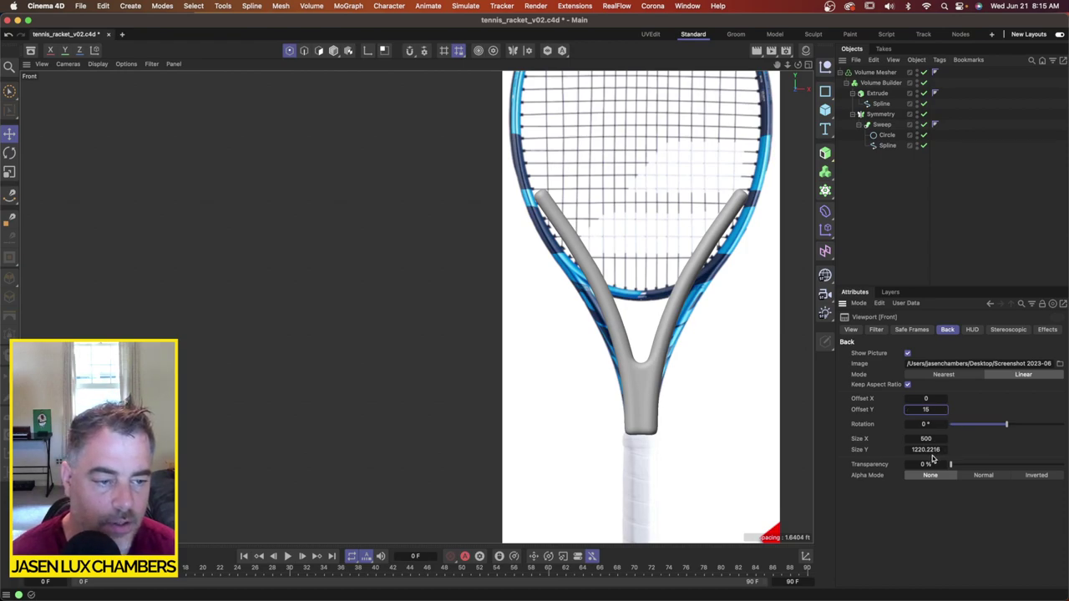
# Step: Try a smaller background picture by reducing its Size X to 398 with the proportions kept
pyautogui.click(910, 443)
pyautogui.hotkey('shift', 'Down')
pyautogui.hotkey('shift', 'Down')
pyautogui.hotkey('shift', 'Down')
pyautogui.hotkey('shift', 'Down')
pyautogui.hotkey('shift', 'Down')
pyautogui.hotkey('shift', 'Down')
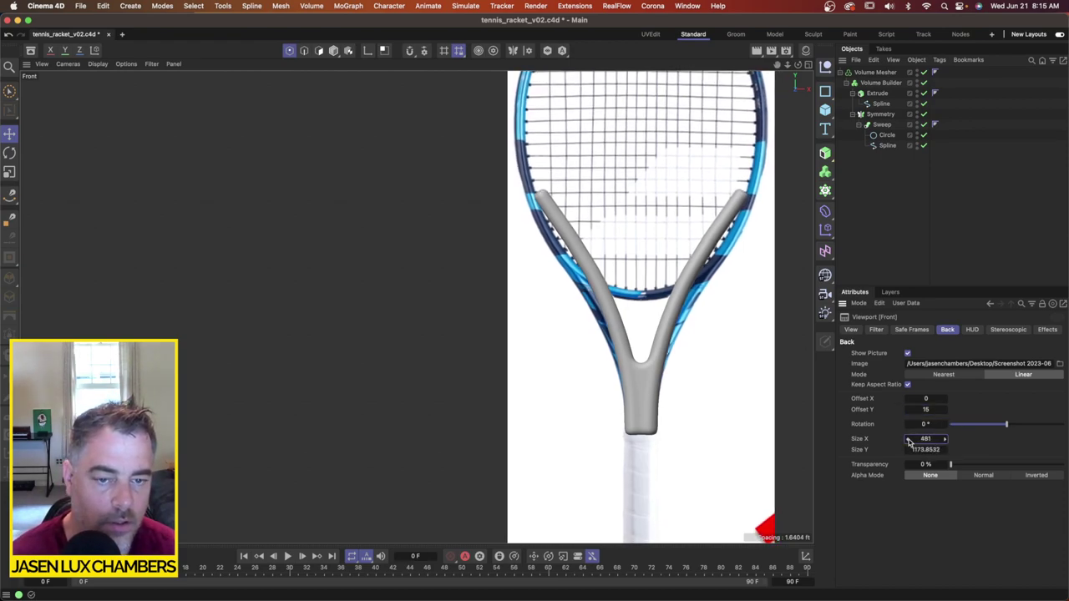
pyautogui.press('Down')
pyautogui.press('Down')
pyautogui.press('Down')
pyautogui.press('Down')
pyautogui.press('Down')
pyautogui.press('Down')
pyautogui.press('Down')
pyautogui.press('Down')
pyautogui.press('Down')
pyautogui.press('Down')
pyautogui.press('Down')
pyautogui.press('Down')
pyautogui.press('Down')
pyautogui.press('Down')
pyautogui.press('Down')
pyautogui.press('Down')
pyautogui.press('Down')
pyautogui.press('Down')
pyautogui.press('Down')
pyautogui.press('Down')
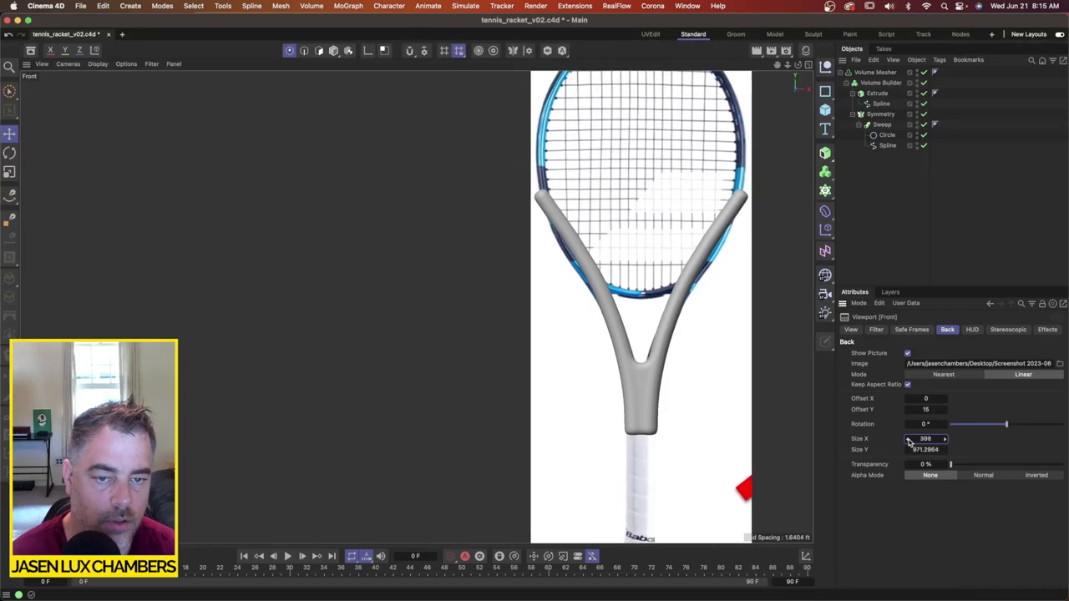
# Step: Enlarge the background picture to a Size X of 664, keeping its proportions, to match the racket's throat to the modelled one
pyautogui.press('Up')
pyautogui.press('Up')
pyautogui.press('Up')
pyautogui.press('Up')
pyautogui.press('Up')
pyautogui.press('Up')
pyautogui.press('Up')
pyautogui.press('Up')
pyautogui.press('Up')
pyautogui.press('Up')
pyautogui.press('Up')
pyautogui.press('Up')
pyautogui.press('Up')
pyautogui.press('Up')
pyautogui.press('Up')
pyautogui.press('Up')
pyautogui.press('Up')
pyautogui.press('Up')
pyautogui.press('Up')
pyautogui.press('Up')
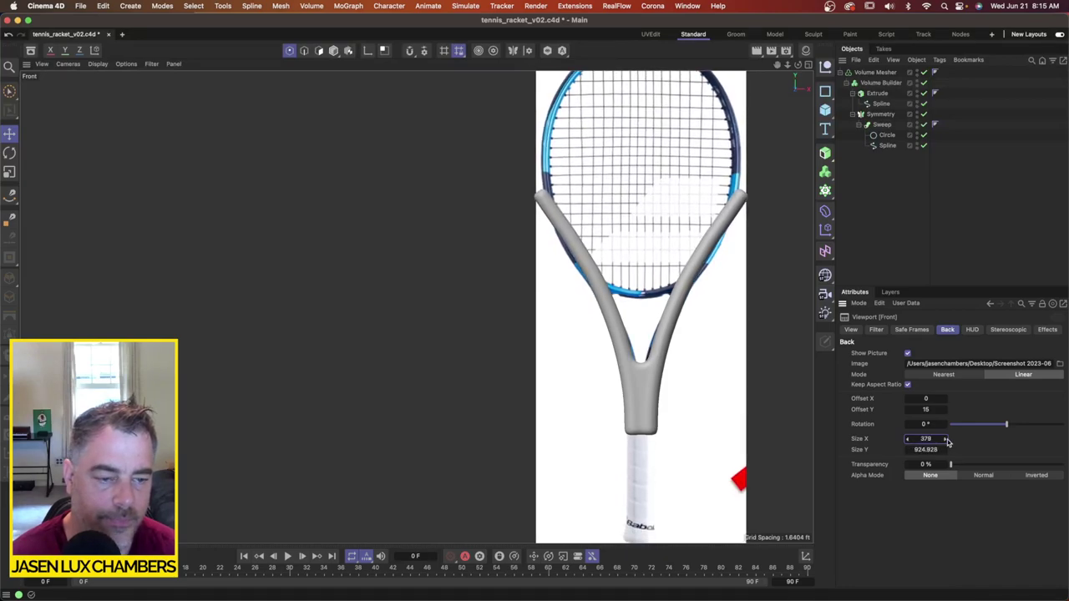
pyautogui.press('Up')
pyautogui.press('Up')
pyautogui.press('Up')
pyautogui.press('Up')
pyautogui.press('Up')
pyautogui.press('Up')
pyautogui.press('Up')
pyautogui.press('Up')
pyautogui.press('Up')
pyautogui.press('Up')
pyautogui.press('Up')
pyautogui.press('Up')
pyautogui.press('Up')
pyautogui.press('Up')
pyautogui.press('Up')
pyautogui.press('Up')
pyautogui.press('Up')
pyautogui.press('Up')
pyautogui.press('Up')
pyautogui.press('Up')
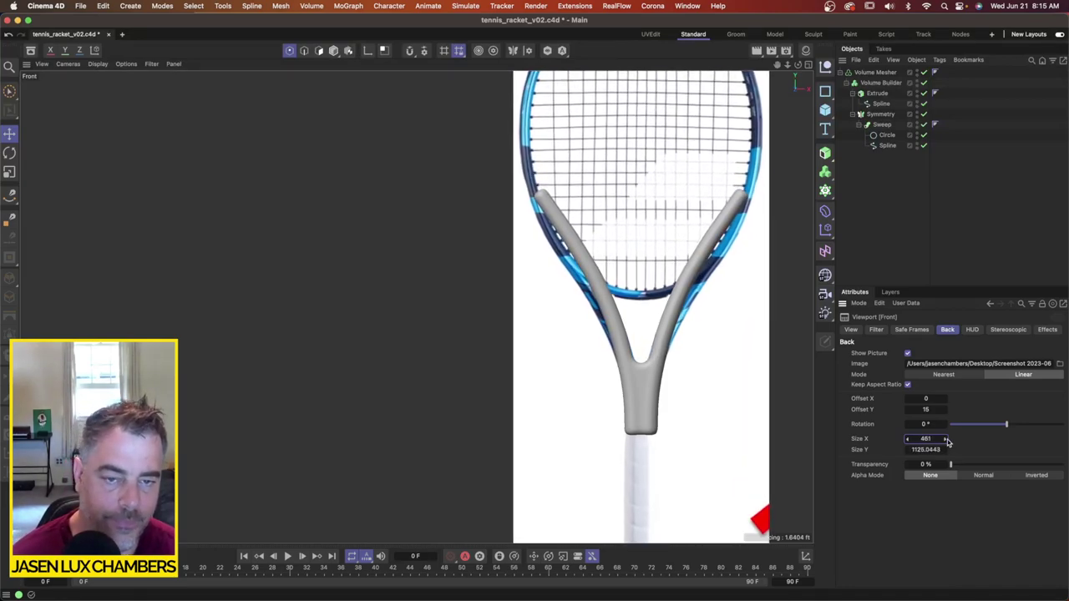
pyautogui.press('Up')
pyautogui.press('Up')
pyautogui.press('Up')
pyautogui.press('Up')
pyautogui.press('Up')
pyautogui.press('Up')
pyautogui.press('Up')
pyautogui.press('Up')
pyautogui.press('Up')
pyautogui.press('Up')
pyautogui.press('Up')
pyautogui.press('Up')
pyautogui.press('Up')
pyautogui.press('Up')
pyautogui.press('Up')
pyautogui.press('Up')
pyautogui.press('Up')
pyautogui.press('Up')
pyautogui.press('Up')
pyautogui.press('Up')
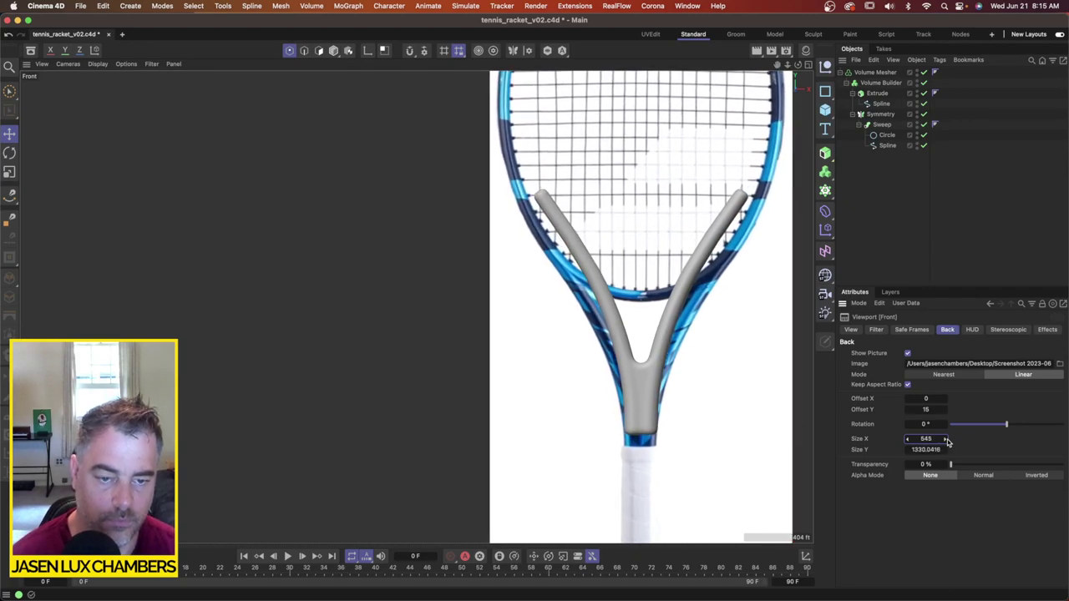
pyautogui.press('Up')
pyautogui.press('Up')
pyautogui.press('Up')
pyautogui.press('Up')
pyautogui.press('Up')
pyautogui.press('Up')
pyautogui.press('Up')
pyautogui.press('Up')
pyautogui.press('Up')
pyautogui.press('Up')
pyautogui.press('Up')
pyautogui.press('Up')
pyautogui.press('Up')
pyautogui.press('Up')
pyautogui.press('Up')
pyautogui.press('Up')
pyautogui.press('Up')
pyautogui.press('Up')
pyautogui.press('Up')
pyautogui.press('Up')
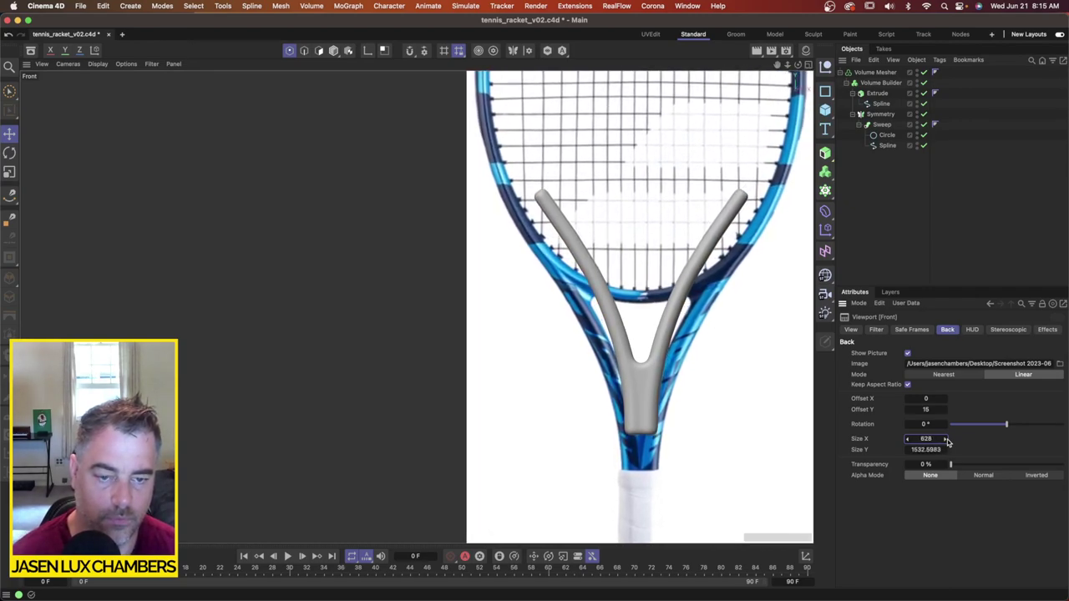
# Step: Raise the background picture to an Offset Y of 142 so the racket's fork lines up with the modelled throat arms
pyautogui.click(946, 410)
pyautogui.press('Up')
pyautogui.press('Up')
pyautogui.press('Up')
pyautogui.press('Up')
pyautogui.press('Up')
pyautogui.press('Up')
pyautogui.press('Up')
pyautogui.press('Up')
pyautogui.press('Up')
pyautogui.press('Up')
pyautogui.press('Up')
pyautogui.press('Up')
pyautogui.press('Up')
pyautogui.press('Up')
pyautogui.press('Up')
pyautogui.press('Up')
pyautogui.press('Up')
pyautogui.press('Up')
pyautogui.press('Up')
pyautogui.press('Up')
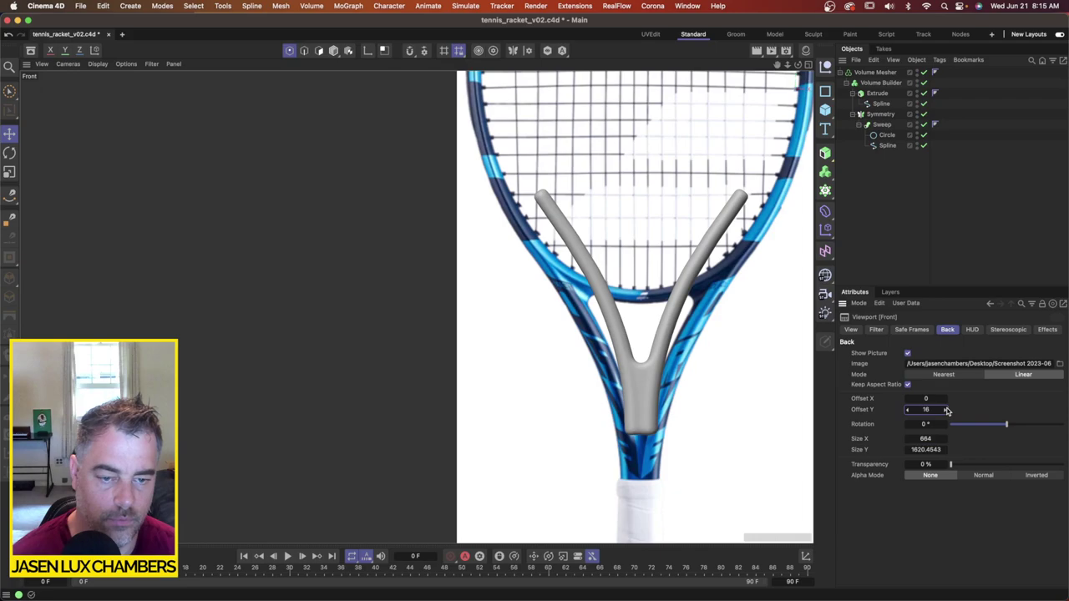
pyautogui.press('Up')
pyautogui.press('Up')
pyautogui.press('Up')
pyautogui.press('Up')
pyautogui.press('Up')
pyautogui.press('Up')
pyautogui.press('Up')
pyautogui.press('Up')
pyautogui.press('Up')
pyautogui.press('Up')
pyautogui.press('Up')
pyautogui.press('Up')
pyautogui.press('Up')
pyautogui.press('Up')
pyautogui.press('Up')
pyautogui.press('Up')
pyautogui.press('Up')
pyautogui.press('Up')
pyautogui.press('Up')
pyautogui.press('Up')
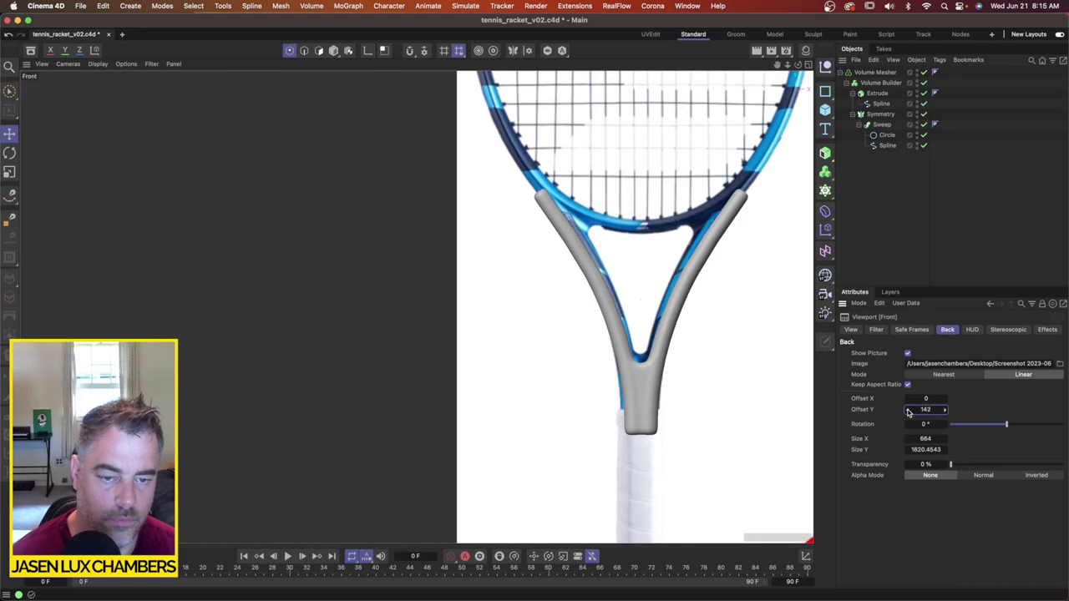
# Step: Shrink the background picture to a Size X of 631, keeping its proportions
pyautogui.click(909, 440)
pyautogui.press('Down')
pyautogui.press('Down')
pyautogui.press('Down')
pyautogui.press('Down')
pyautogui.press('Down')
pyautogui.press('Down')
pyautogui.press('Down')
pyautogui.press('Down')
pyautogui.press('Down')
pyautogui.press('Down')
pyautogui.press('Down')
pyautogui.press('Down')
pyautogui.press('Down')
pyautogui.press('Down')
pyautogui.press('Down')
pyautogui.press('Down')
pyautogui.press('Down')
pyautogui.press('Down')
pyautogui.press('Down')
pyautogui.press('Down')
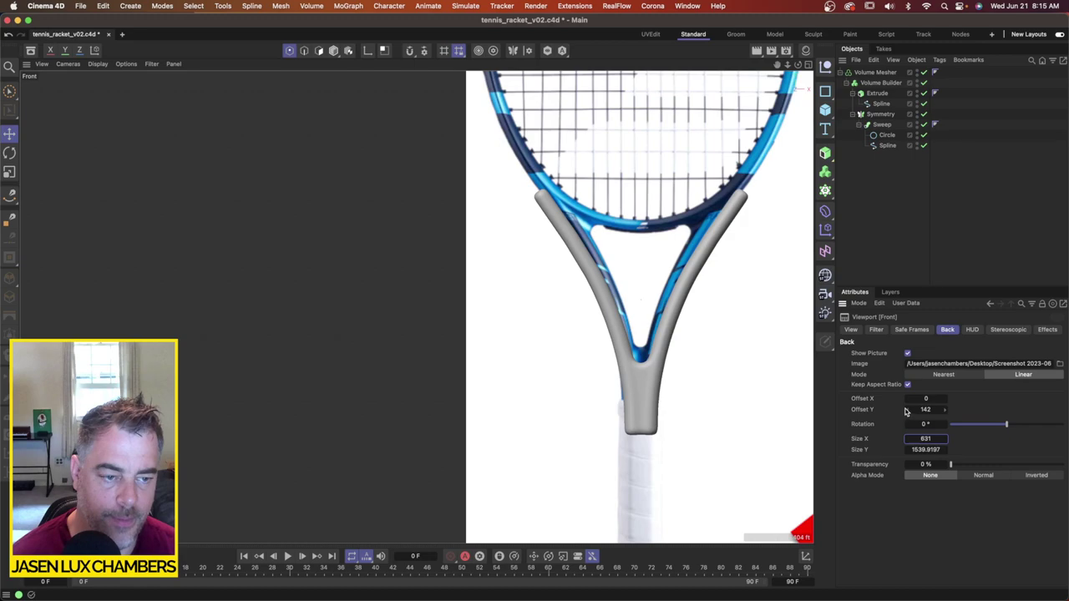
# Step: Lower the background picture to an Offset Y of 113 and shift it to an Offset X of 2 to align it with the throat
pyautogui.click(907, 411)
pyautogui.press('Down')
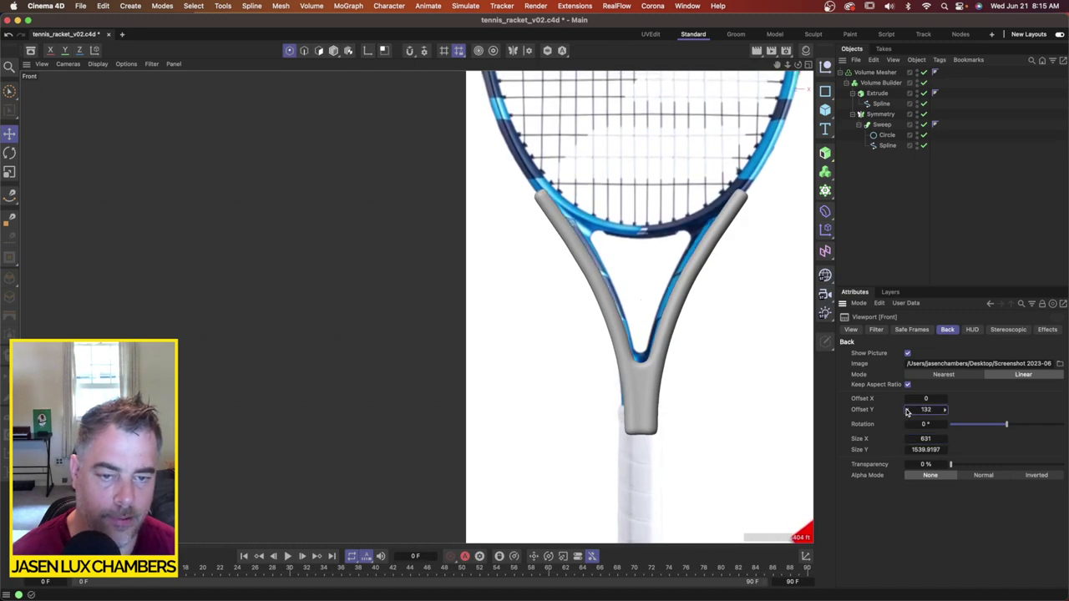
pyautogui.press('Down')
pyautogui.press('Down')
pyautogui.press('Down')
pyautogui.press('Down')
pyautogui.press('Down')
pyautogui.press('Down')
pyautogui.press('Down')
pyautogui.press('Down')
pyautogui.press('Down')
pyautogui.press('Down')
pyautogui.press('Down')
pyautogui.press('Down')
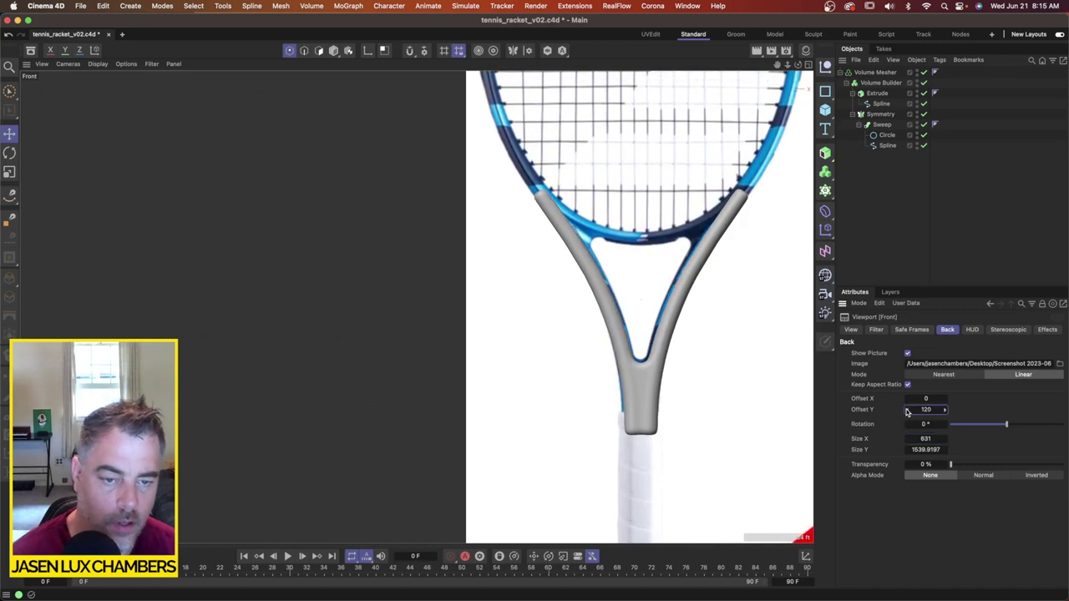
pyautogui.press('Down')
pyautogui.press('Down')
pyautogui.press('Down')
pyautogui.press('Down')
pyautogui.press('Down')
pyautogui.press('Down')
pyautogui.press('Down')
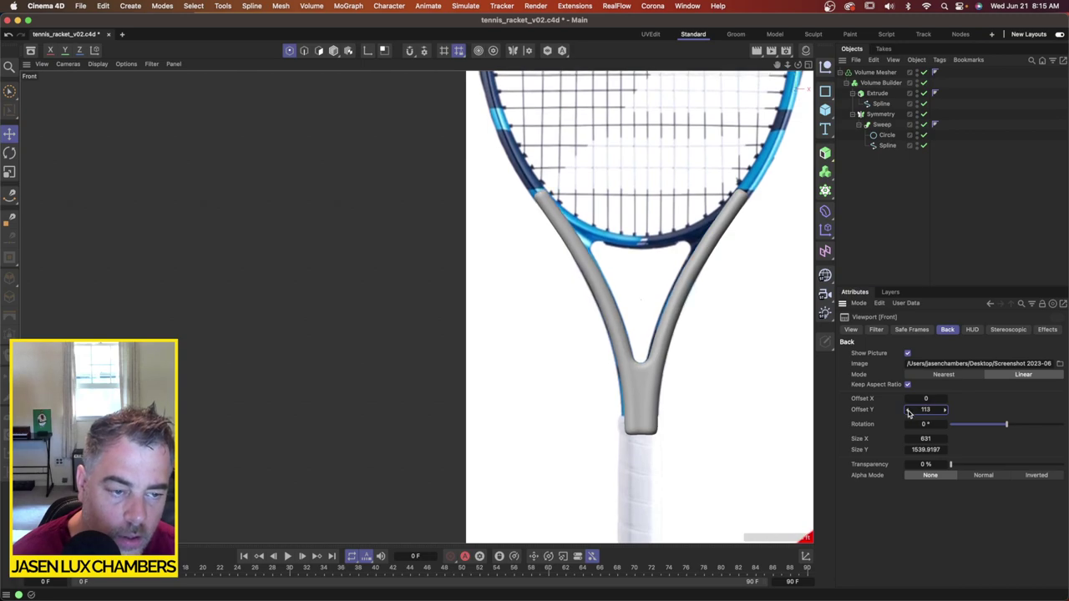
pyautogui.click(944, 400)
pyautogui.click(945, 401)
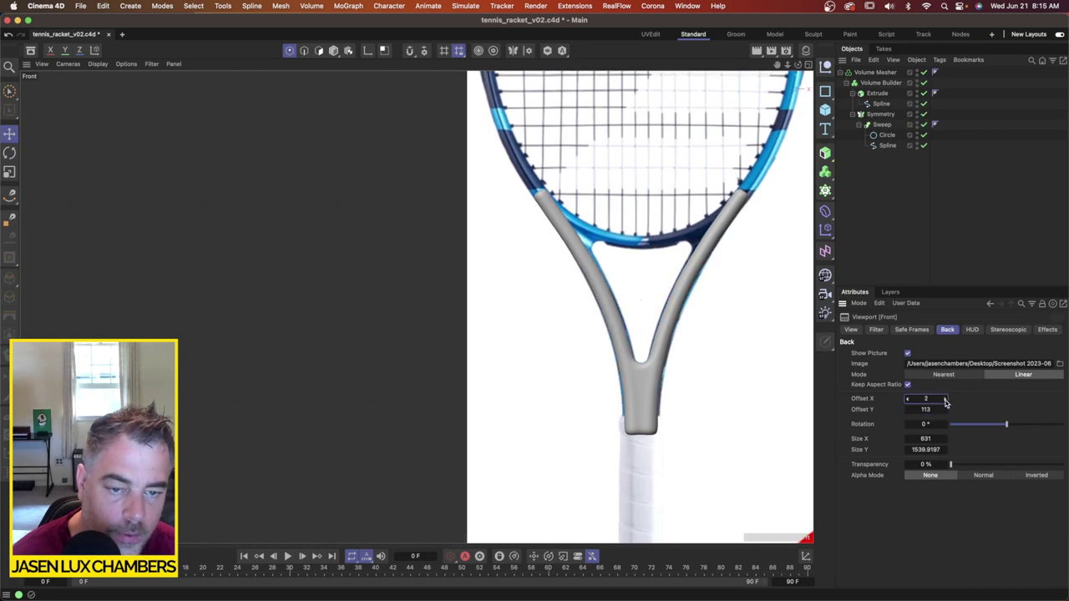
# Step: Add a circle spline and raise it to the middle of the racket's head
pyautogui.scroll(-4, 637, 317)
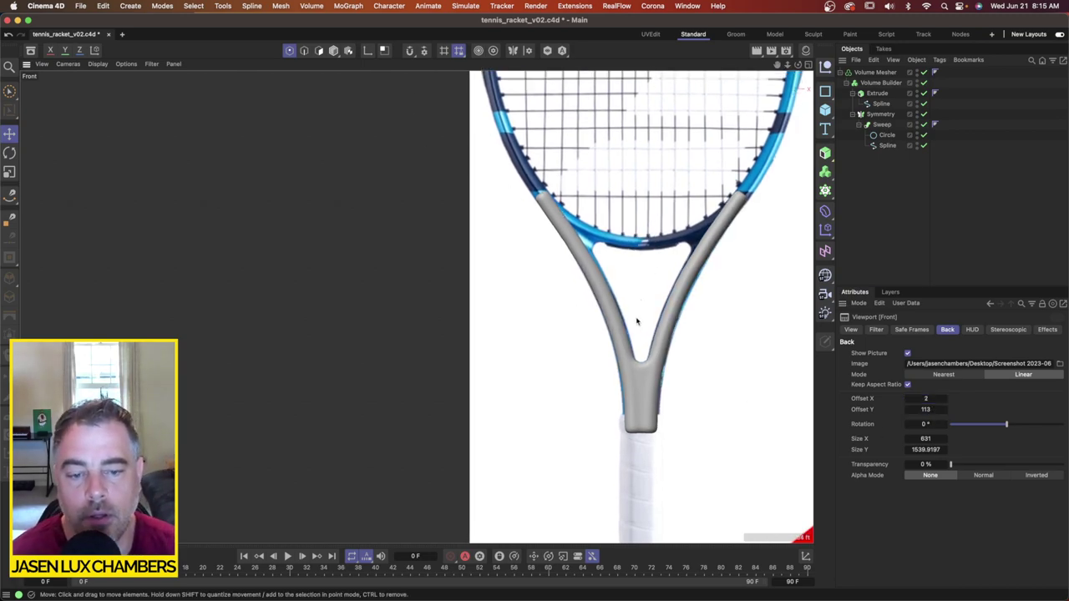
pyautogui.scroll(3, 597, 327)
pyautogui.scroll(-2, 523, 310)
pyautogui.scroll(3, 499, 296)
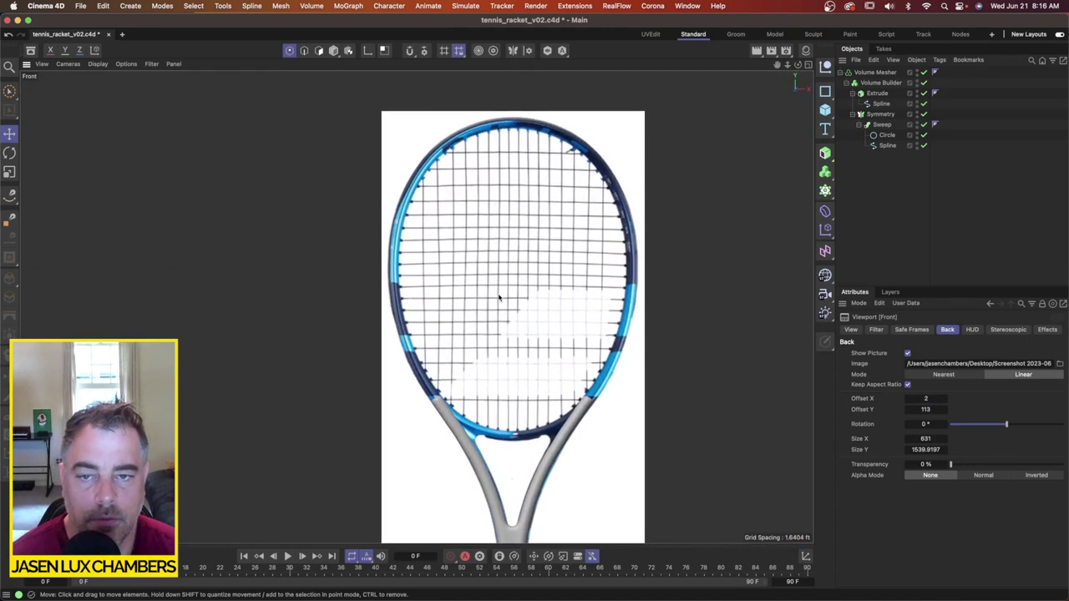
pyautogui.click(825, 91)
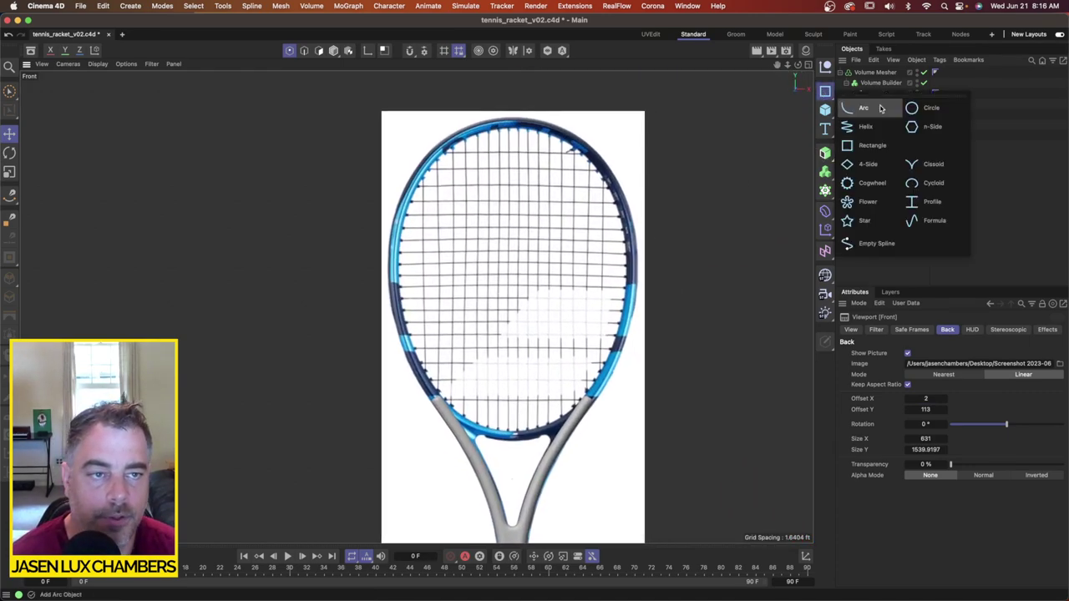
pyautogui.click(945, 110)
pyautogui.moveTo(512, 449); pyautogui.dragTo(512, 237)
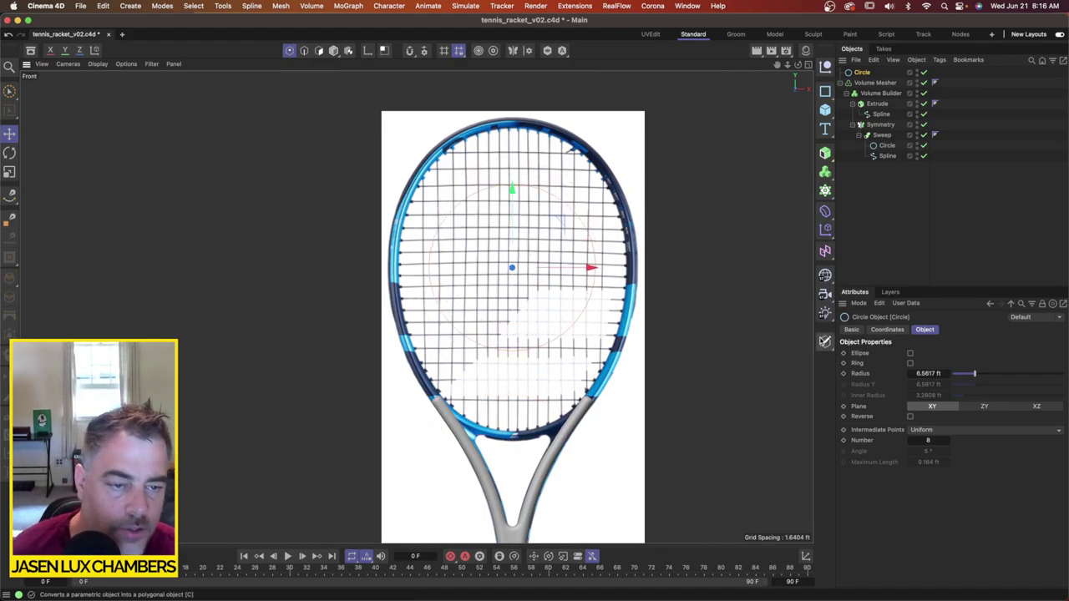
# Step: Make the head circle editable and scale it into an oval that follows the reference picture's head frame
pyautogui.click(825, 341)
pyautogui.click(9, 171)
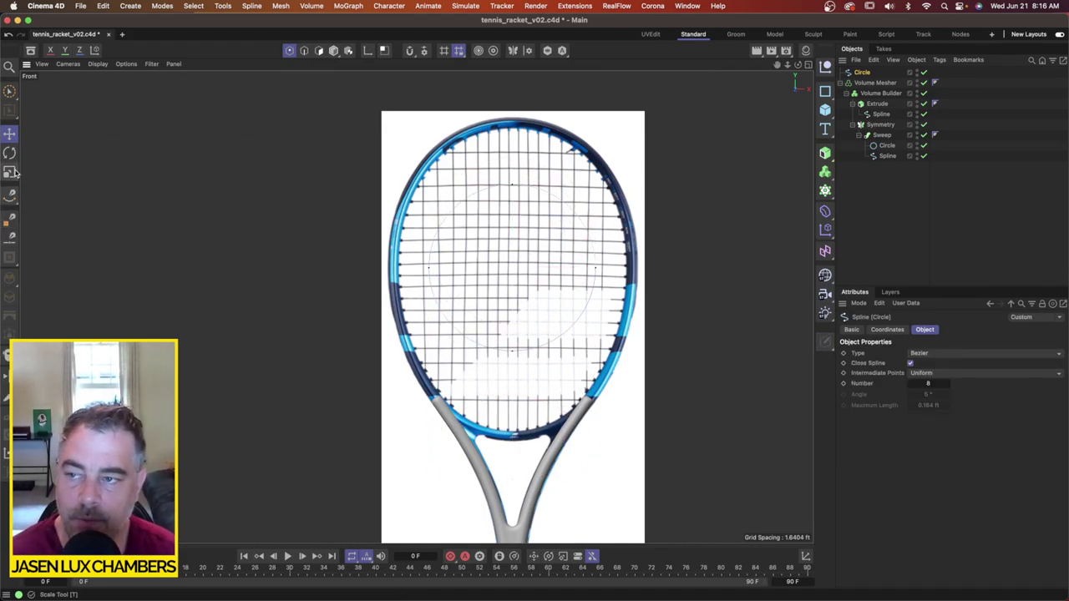
pyautogui.moveTo(528, 249); pyautogui.dragTo(511, 203)
pyautogui.click(9, 133)
pyautogui.press('t')
pyautogui.moveTo(578, 280); pyautogui.dragTo(606, 273)
pyautogui.click(866, 252)
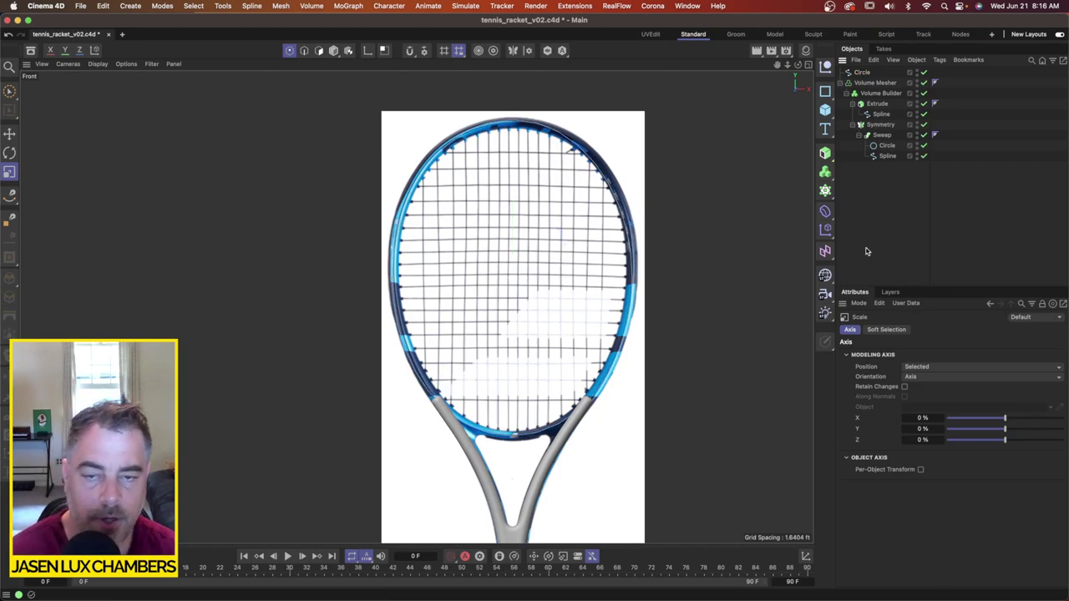
# Step: Add a second circle and a Sweep, and nest both circles in it with the new circle as the profile
pyautogui.click(826, 98)
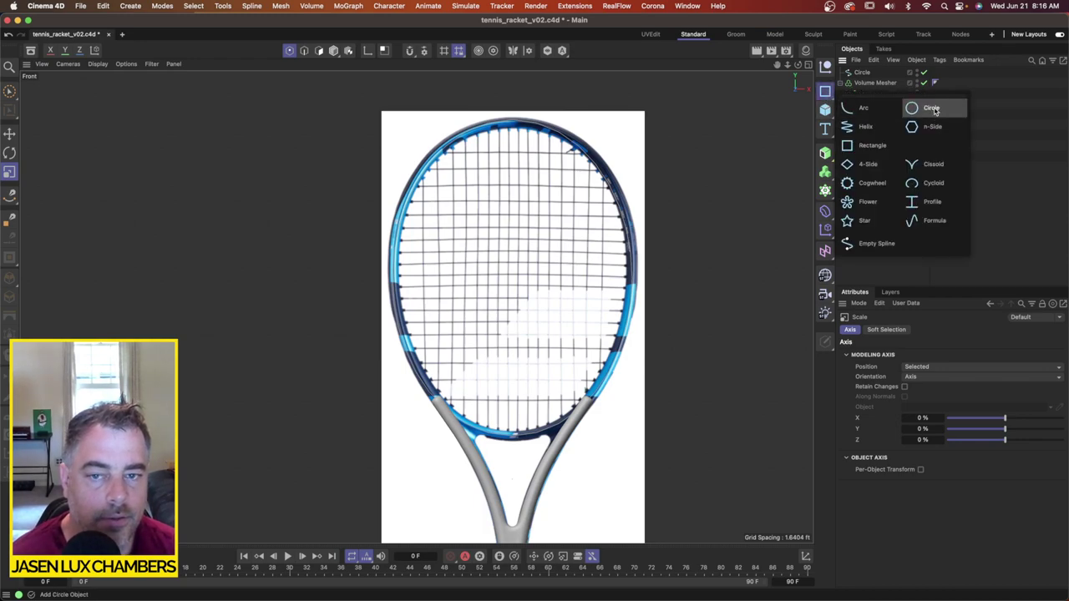
pyautogui.click(932, 109)
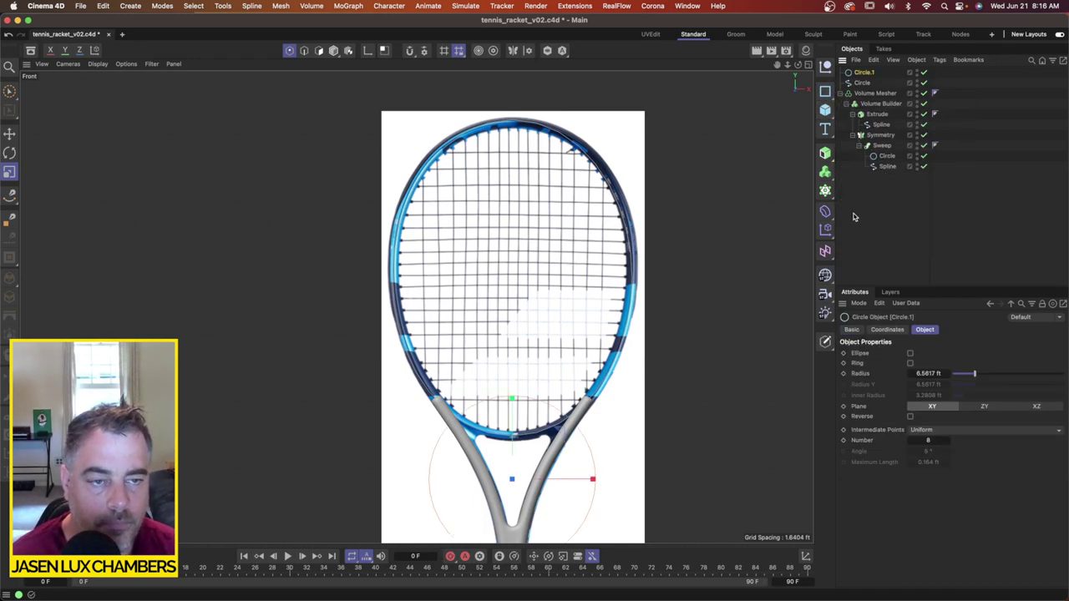
pyautogui.click(825, 153)
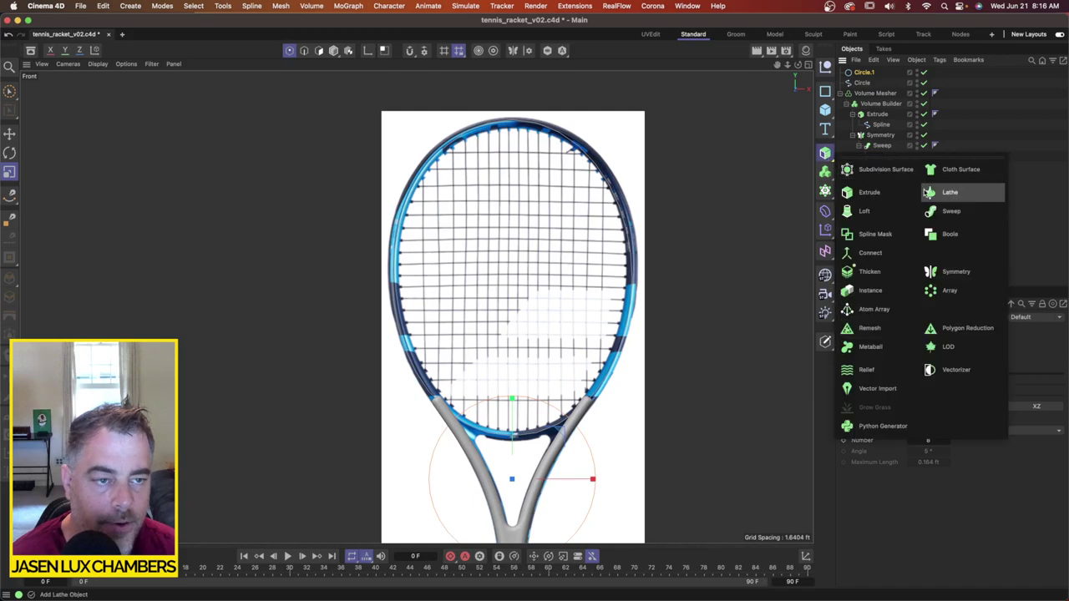
pyautogui.click(951, 216)
pyautogui.click(864, 94)
pyautogui.keyDown('shift'); pyautogui.click(870, 84); pyautogui.keyUp('shift')
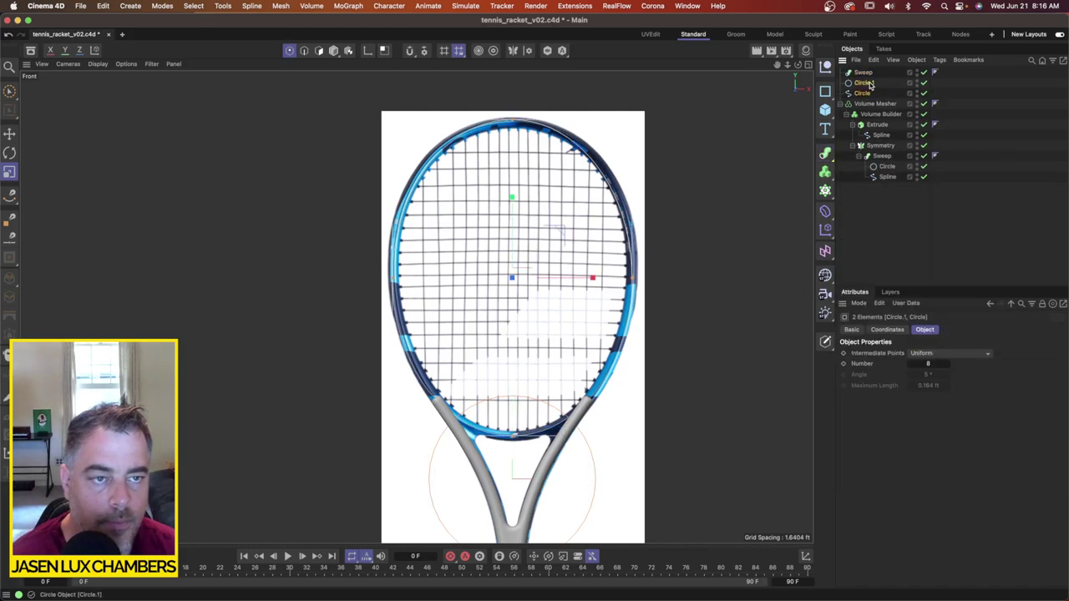
pyautogui.moveTo(869, 84); pyautogui.dragTo(863, 73)
pyautogui.click(870, 83)
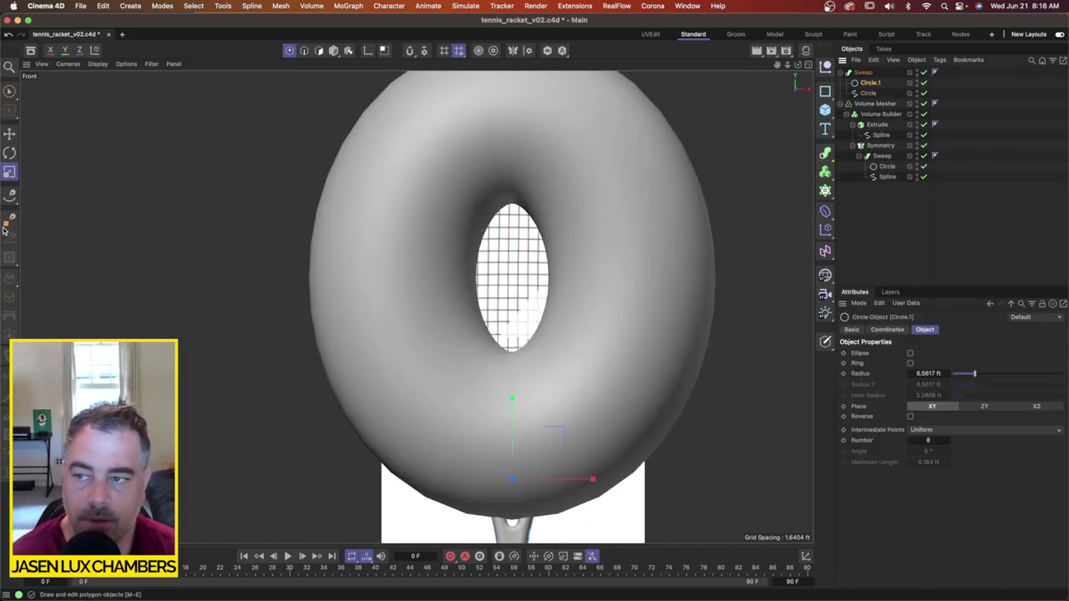
# Step: Scale the sweep's profile circle down until the hoop is as thick as the frame in the reference picture
pyautogui.click(7, 174)
pyautogui.moveTo(685, 211); pyautogui.dragTo(292, 296)
pyautogui.scroll(3, 475, 271)
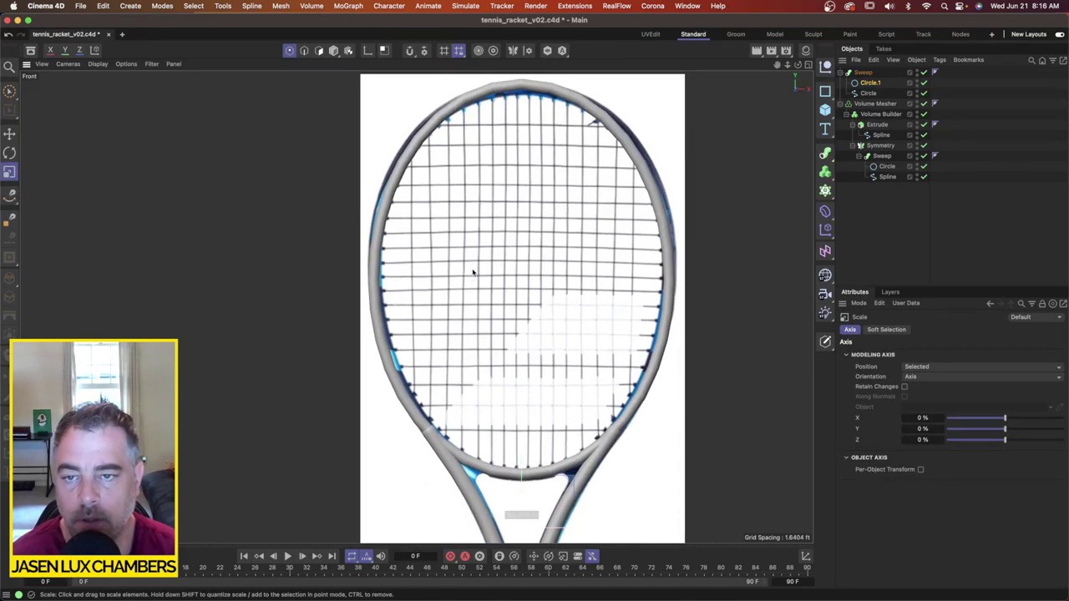
pyautogui.moveTo(473, 272); pyautogui.dragTo(531, 297)
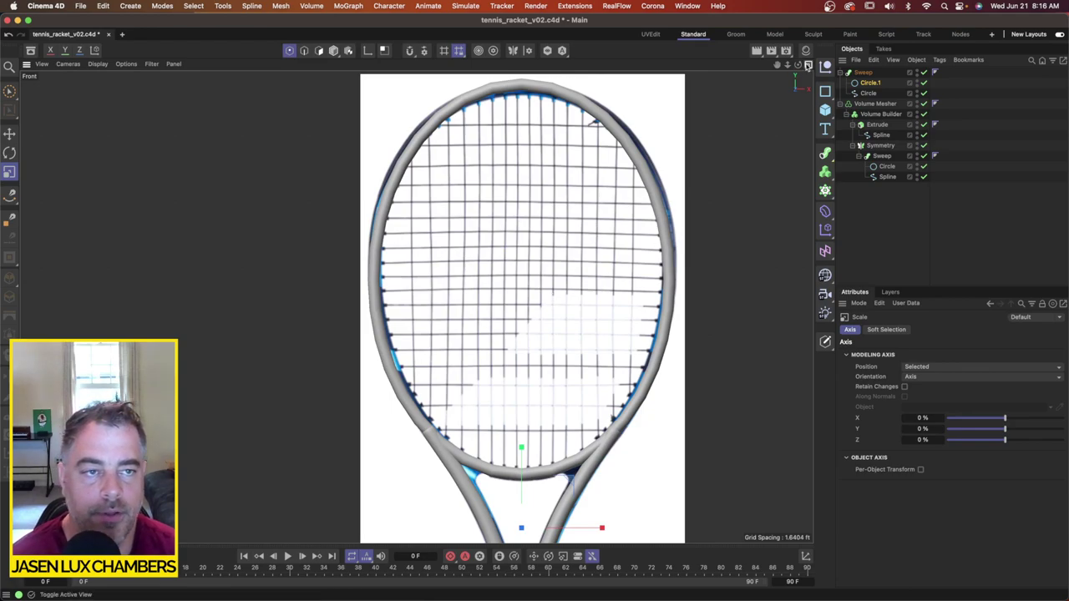
# Step: Flatten the hoop's profile circle slightly along its Y axis, checking the fit with the throat arms in the four-view layout
pyautogui.click(808, 65)
pyautogui.click(869, 92)
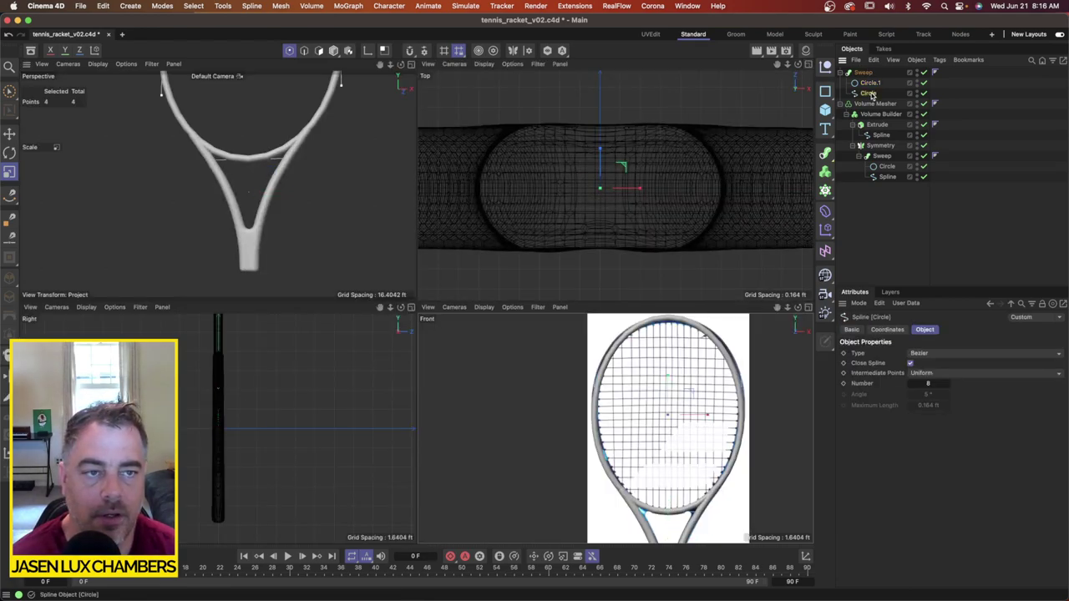
pyautogui.click(871, 83)
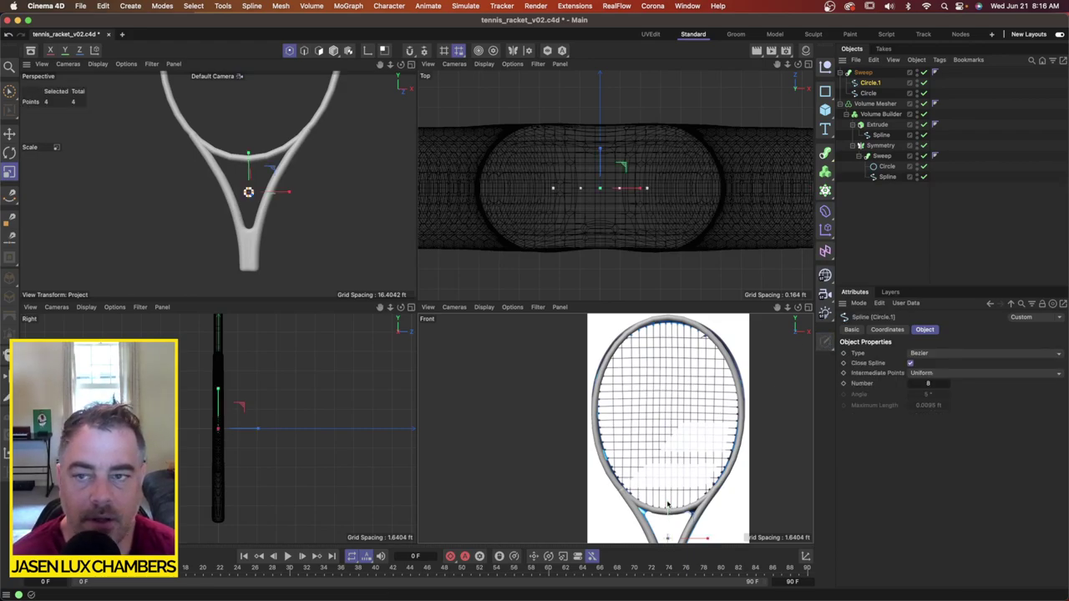
pyautogui.keyDown('alt'); pyautogui.moveTo(179, 123); pyautogui.dragTo(202, 118); pyautogui.keyUp('alt')
pyautogui.keyDown('alt'); pyautogui.moveTo(203, 117); pyautogui.dragTo(219, 112, button='right'); pyautogui.keyUp('alt')
pyautogui.keyDown('alt'); pyautogui.moveTo(220, 112); pyautogui.dragTo(218, 172, button='middle'); pyautogui.keyUp('alt')
pyautogui.keyDown('alt'); pyautogui.moveTo(217, 172); pyautogui.dragTo(254, 176); pyautogui.keyUp('alt')
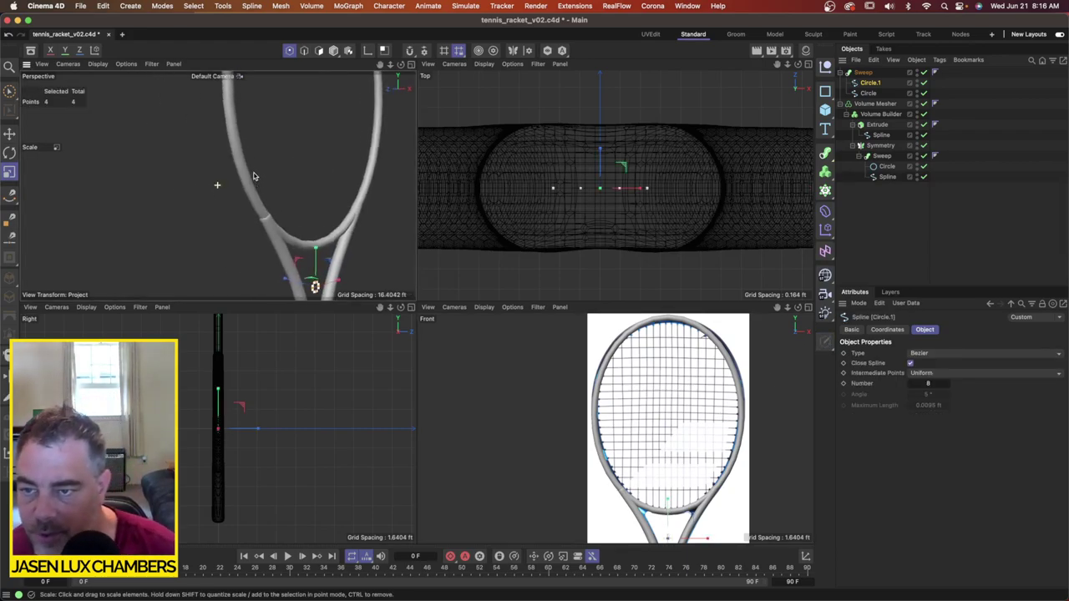
pyautogui.scroll(1, 255, 176)
pyautogui.scroll(-4, 579, 201)
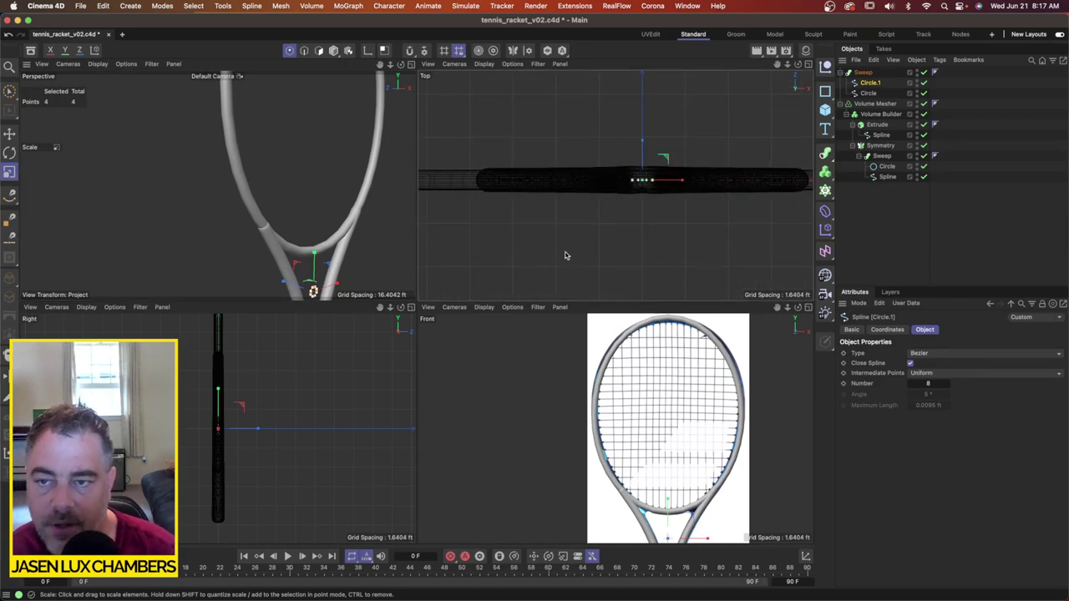
pyautogui.scroll(8, 677, 460)
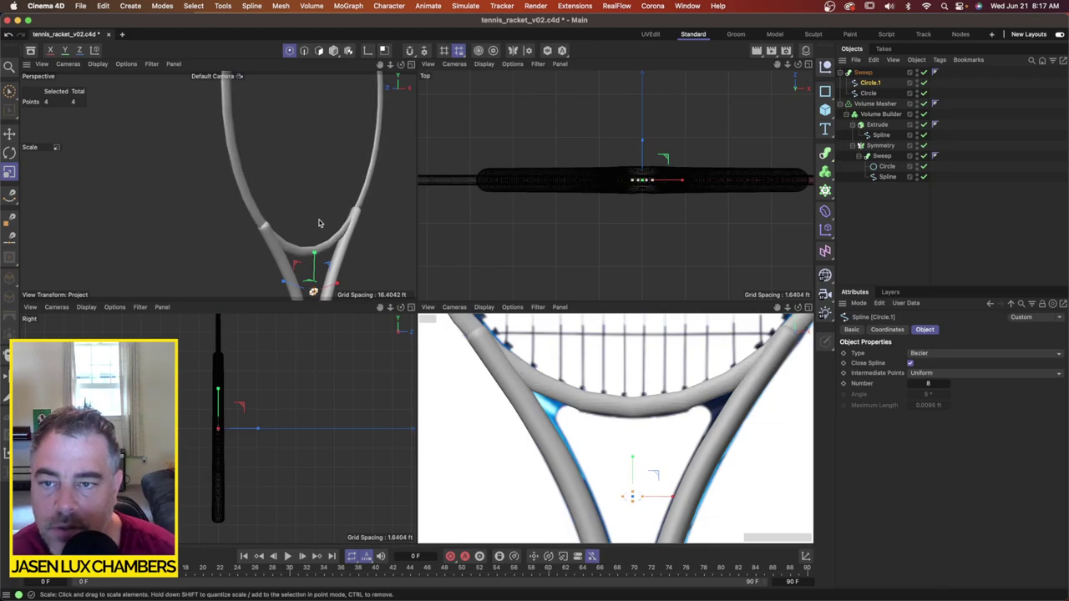
pyautogui.keyDown('alt'); pyautogui.moveTo(321, 224); pyautogui.dragTo(300, 219); pyautogui.keyUp('alt')
pyautogui.press('super+z')
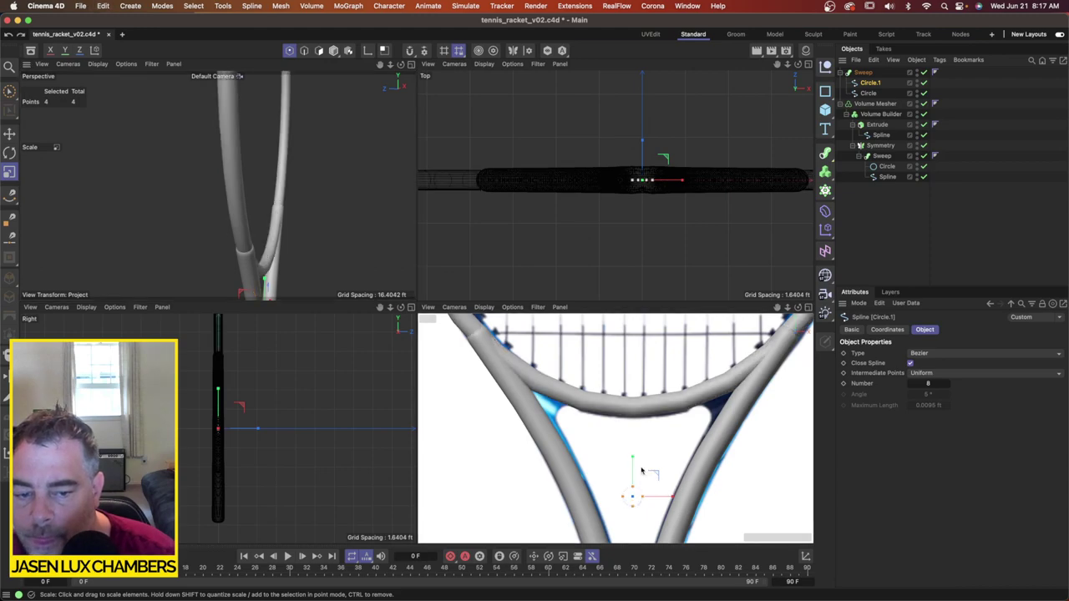
pyautogui.moveTo(633, 468); pyautogui.dragTo(633, 475)
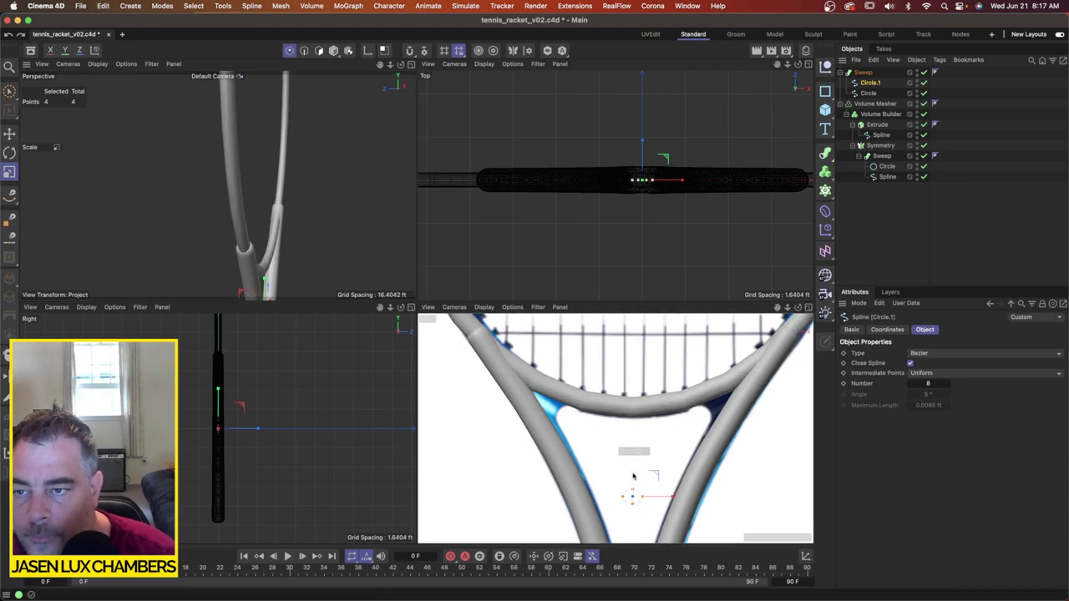
# Step: Move the hoop's oval path spline slightly along negative Z in the Top view
pyautogui.click(868, 93)
pyautogui.press('e')
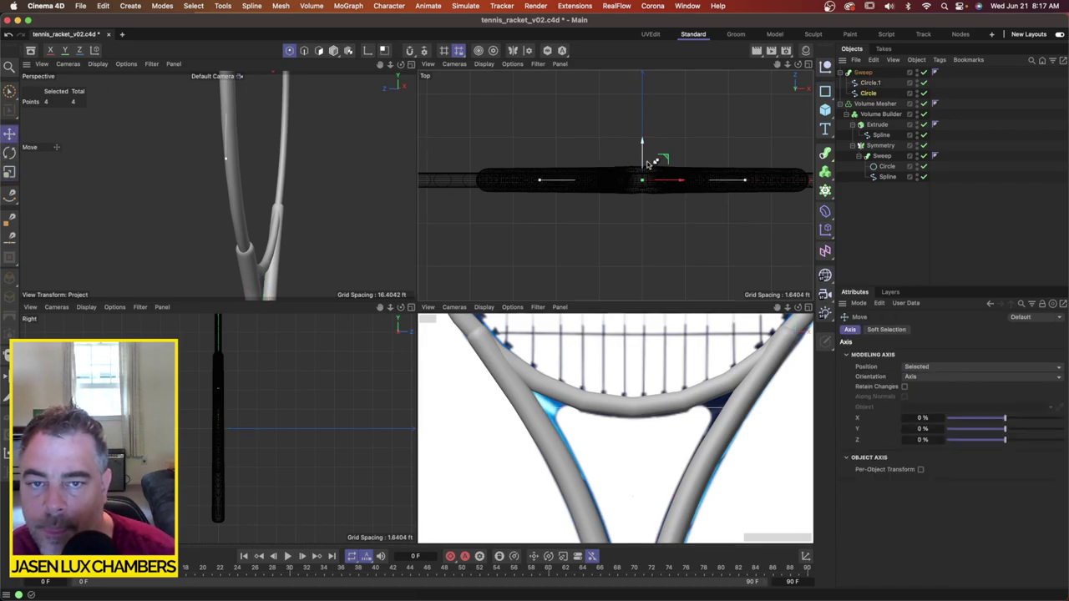
pyautogui.moveTo(641, 148); pyautogui.dragTo(642, 151)
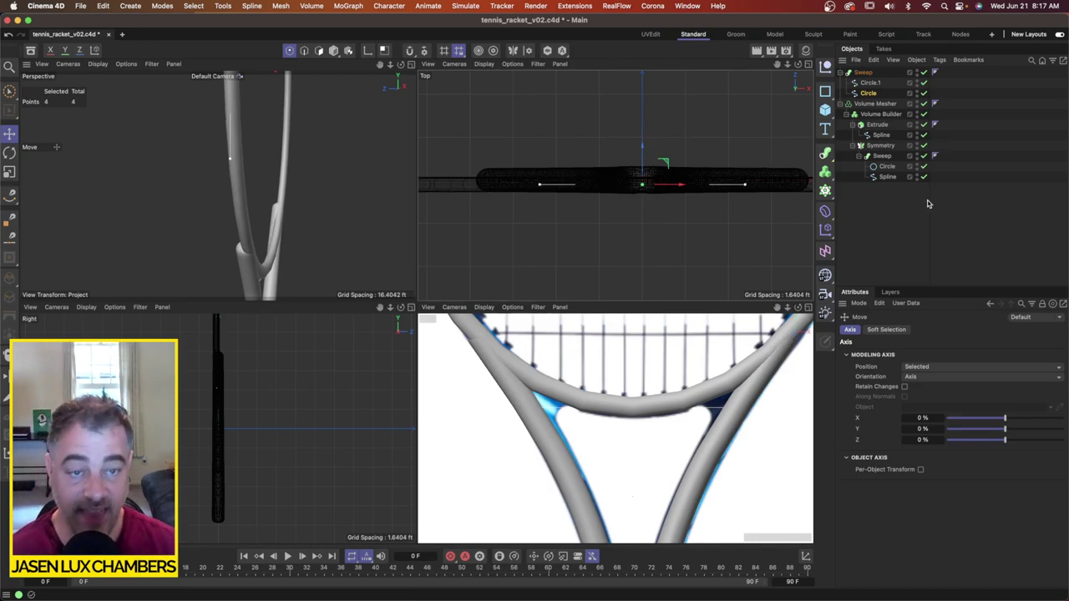
# Step: Add a Symmetry generator and nest the hoop's Sweep inside it
pyautogui.click(827, 156)
pyautogui.click(952, 271)
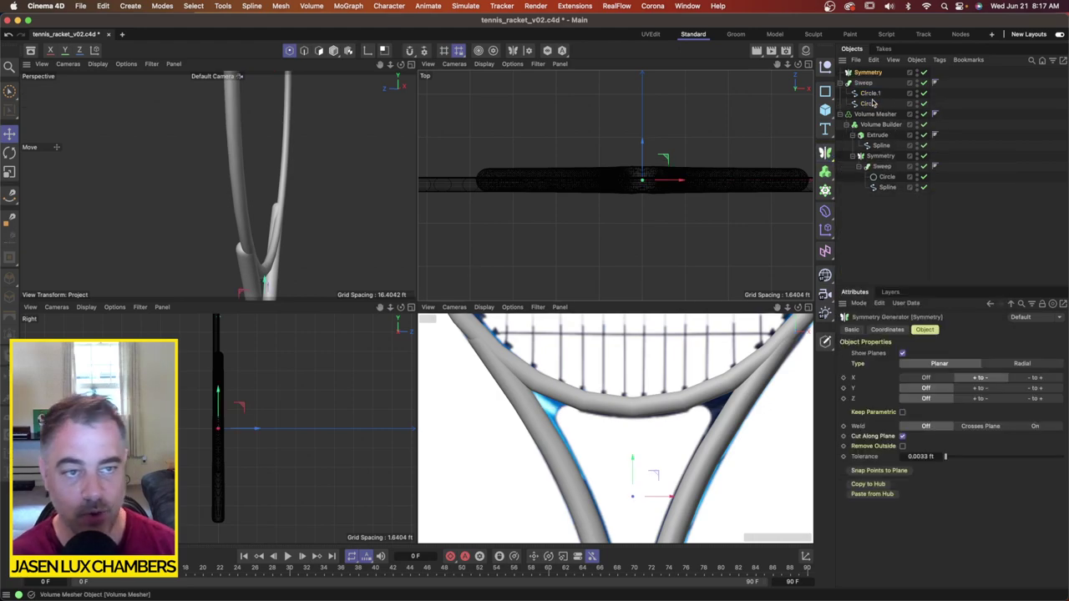
pyautogui.moveTo(864, 84); pyautogui.dragTo(875, 73)
pyautogui.click(875, 73)
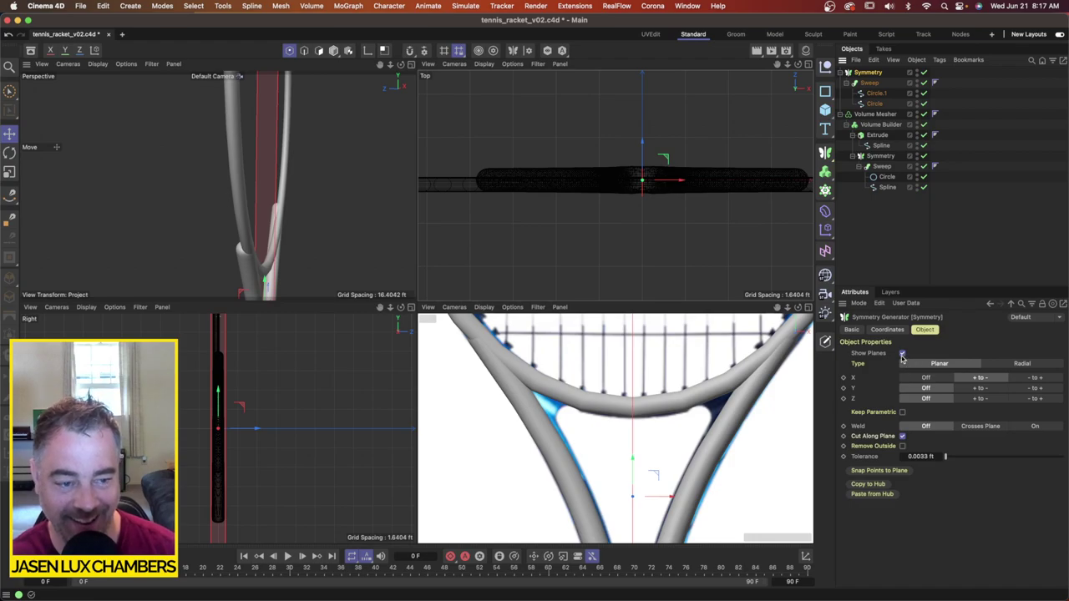
# Step: Set the hoop's Symmetry to mirror + to - on Z only, with X and Y off, and hide its planes
pyautogui.click(916, 377)
pyautogui.click(977, 388)
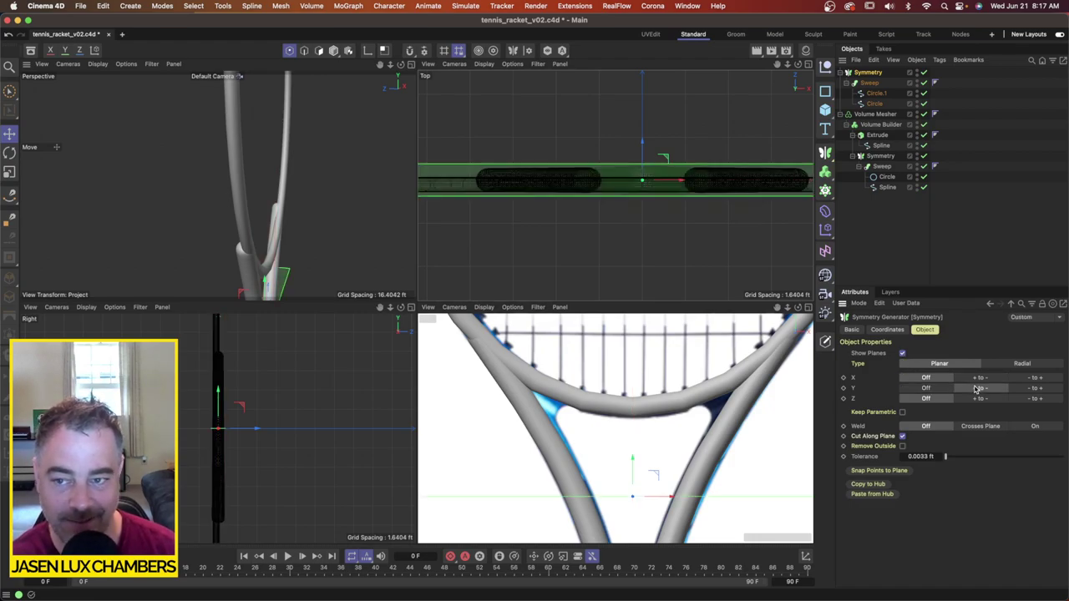
pyautogui.click(979, 399)
pyautogui.click(925, 388)
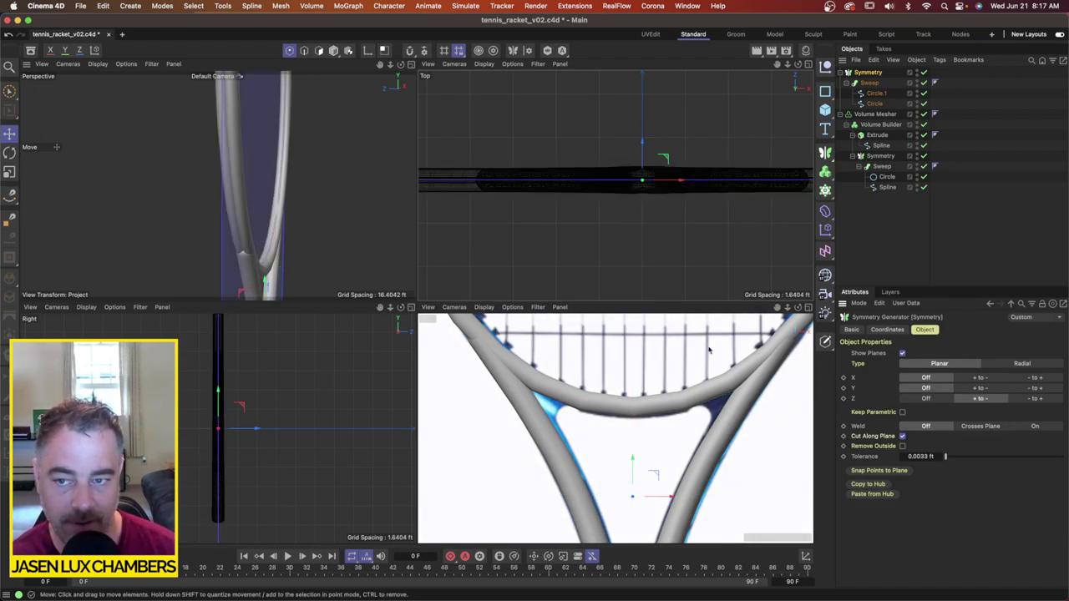
pyautogui.keyDown('alt'); pyautogui.moveTo(250, 195); pyautogui.dragTo(240, 232); pyautogui.keyUp('alt')
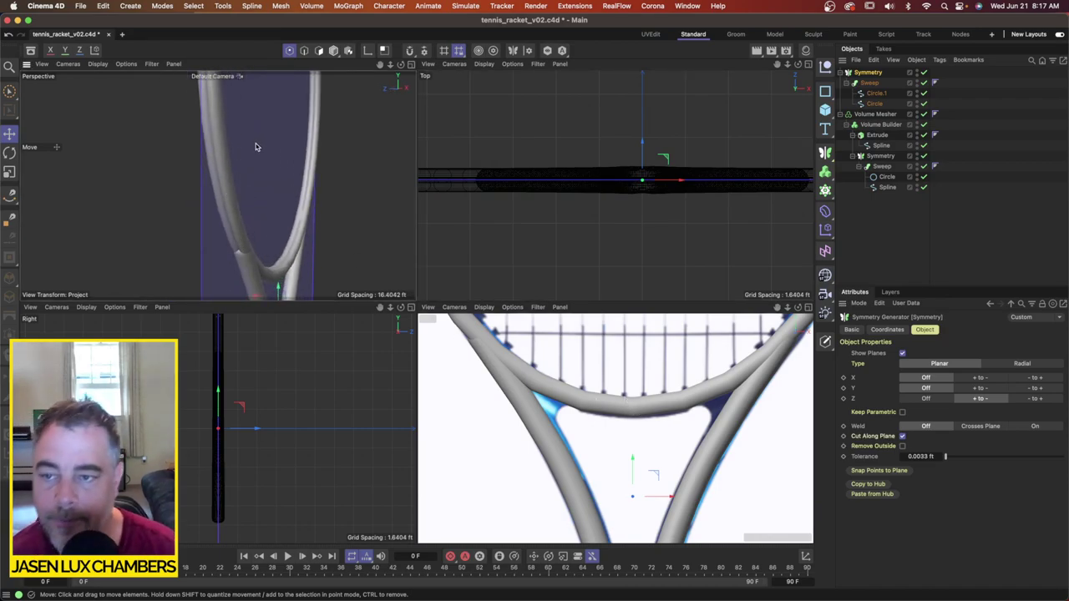
pyautogui.keyDown('alt'); pyautogui.moveTo(267, 154); pyautogui.dragTo(338, 182); pyautogui.keyUp('alt')
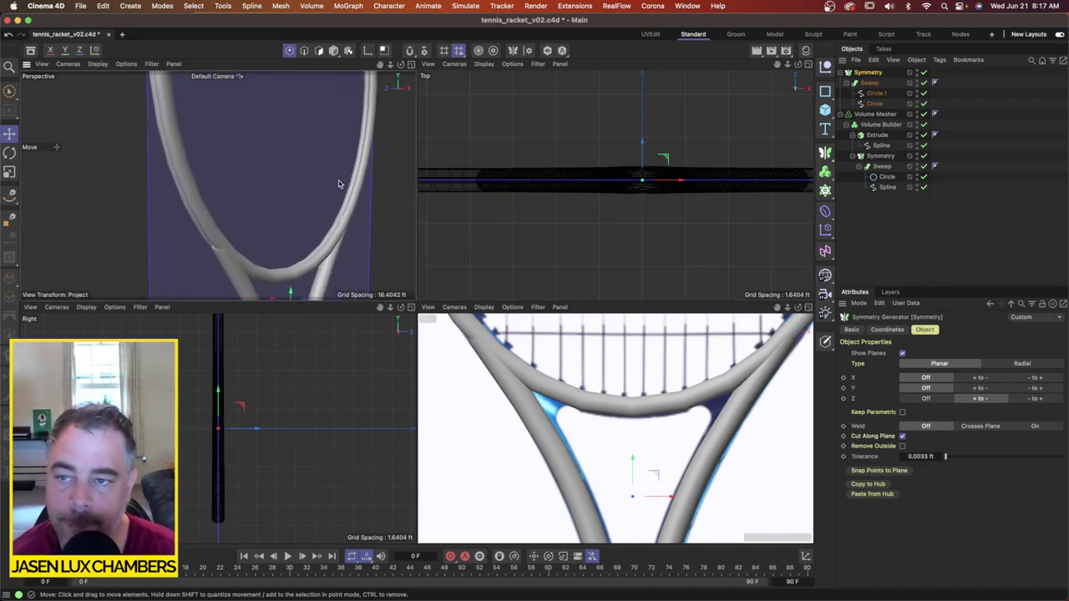
pyautogui.click(903, 353)
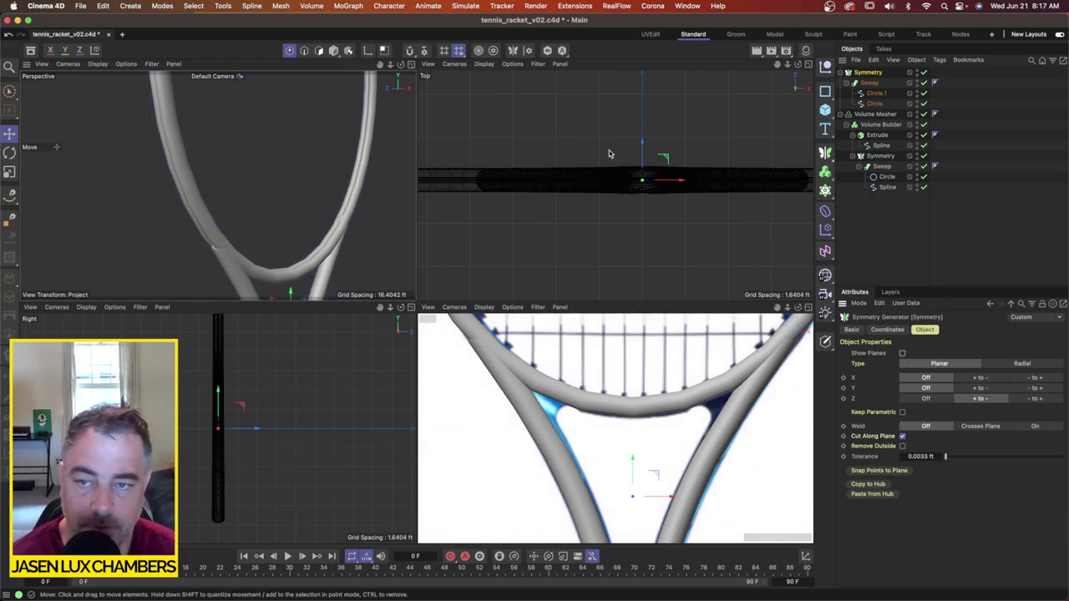
# Step: Nest the hoop's Symmetry, with its Sweep, in the Volume Builder above the Extrude
pyautogui.click(873, 84)
pyautogui.keyDown('alt'); pyautogui.moveTo(292, 175); pyautogui.dragTo(209, 142); pyautogui.keyUp('alt')
pyautogui.scroll(-3, 233, 232)
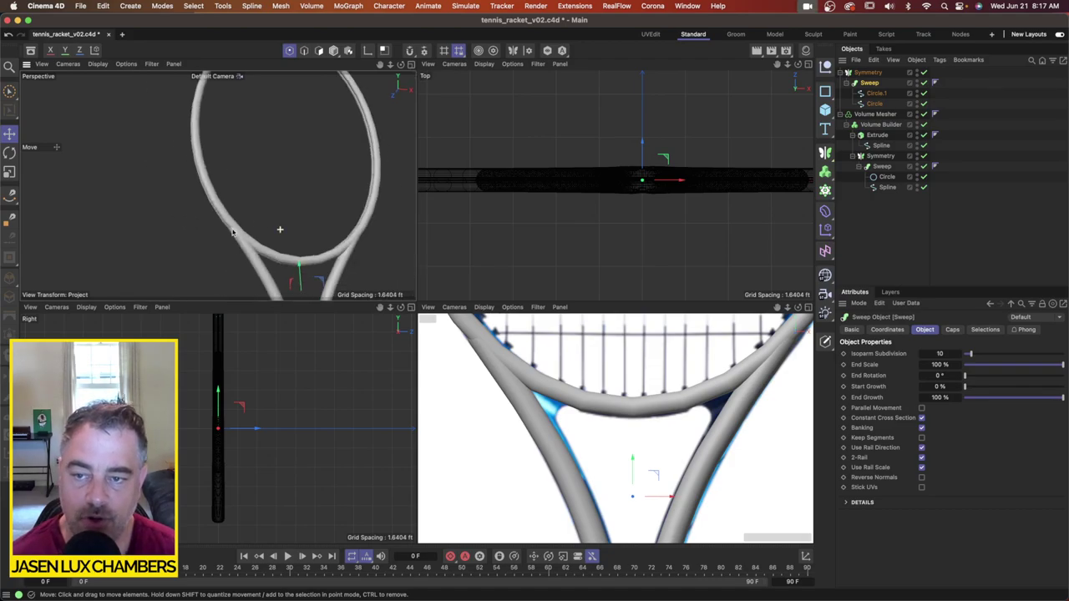
pyautogui.keyDown('alt'); pyautogui.moveTo(298, 182); pyautogui.dragTo(284, 171); pyautogui.keyUp('alt')
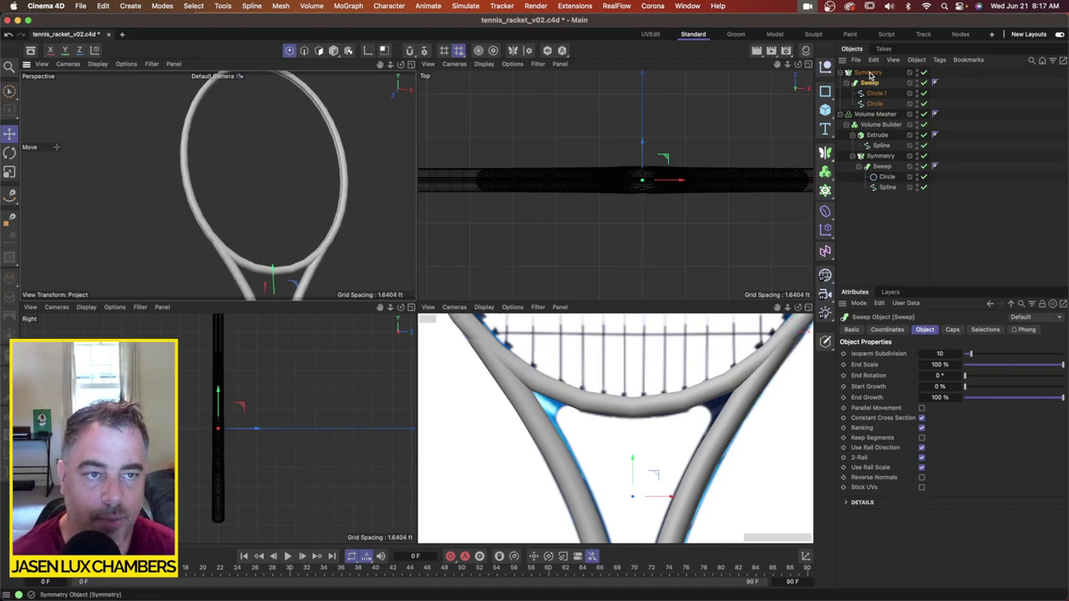
pyautogui.moveTo(885, 117); pyautogui.dragTo(884, 124)
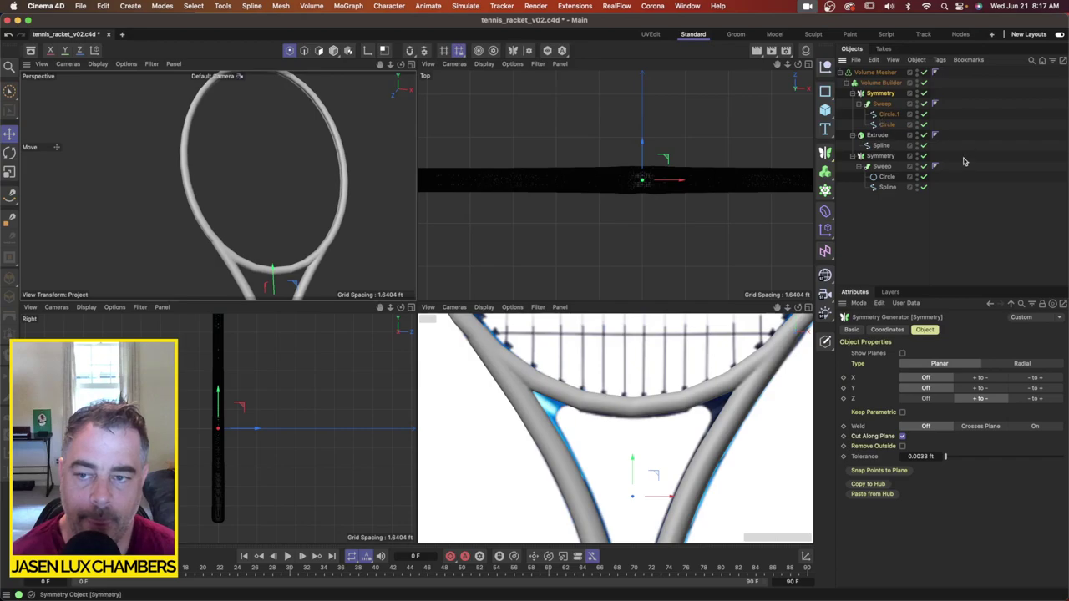
# Step: Collapse the Volume Builder's child objects and place SDF Smooth above both Symmetry objects and the Extrude
pyautogui.click(881, 83)
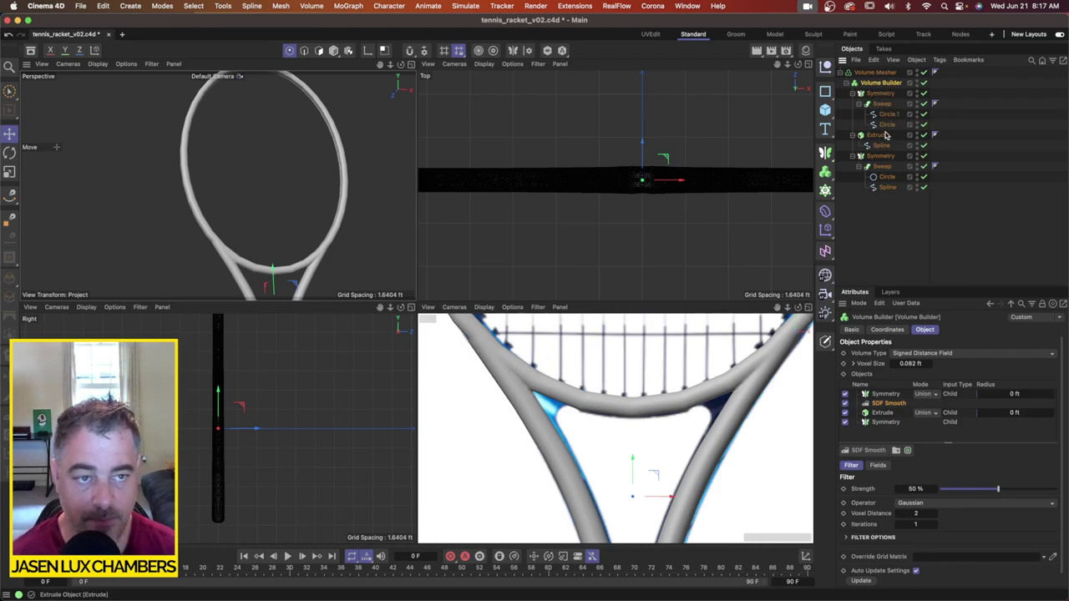
pyautogui.click(853, 94)
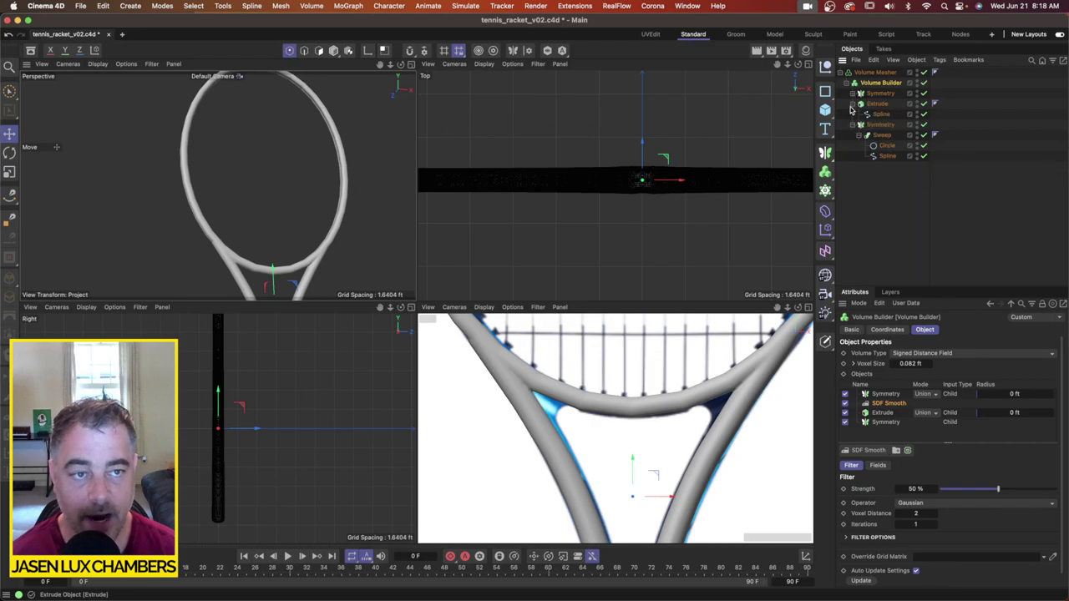
pyautogui.click(853, 104)
pyautogui.click(853, 114)
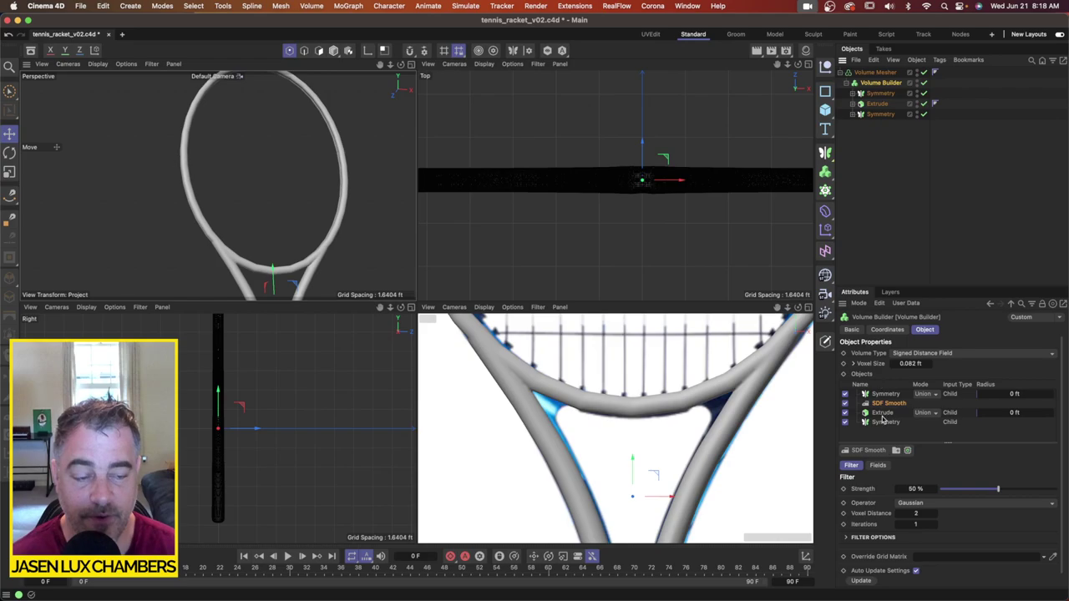
pyautogui.moveTo(901, 395); pyautogui.dragTo(878, 393)
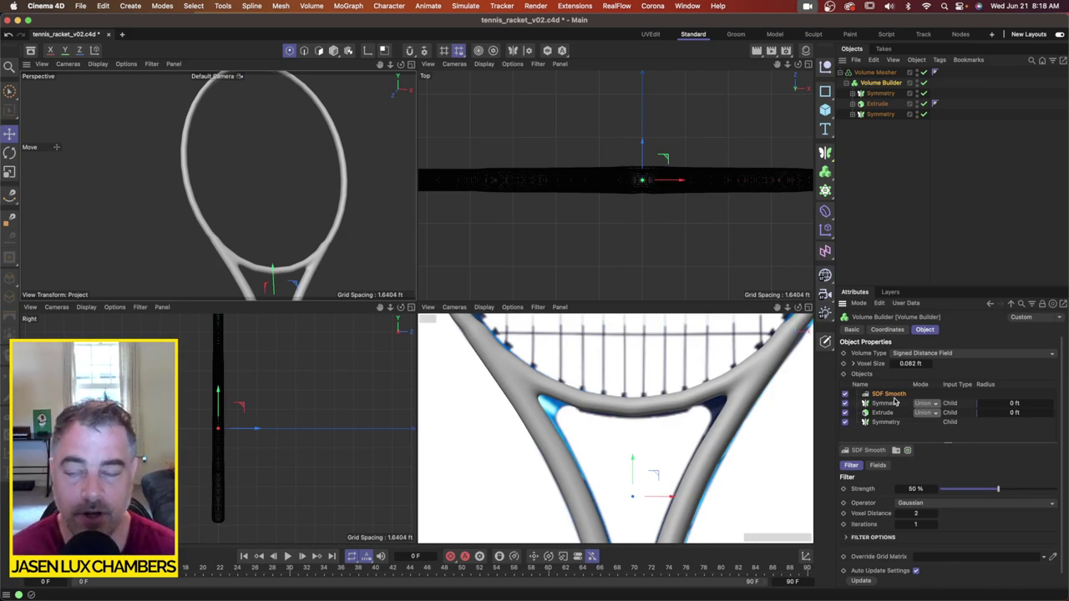
# Step: Add a Subdivision Surface as the parent of the hoop's Symmetry inside the Volume Builder
pyautogui.keyDown('alt'); pyautogui.moveTo(217, 184); pyautogui.dragTo(241, 219); pyautogui.keyUp('alt')
pyautogui.keyDown('alt'); pyautogui.moveTo(158, 212); pyautogui.dragTo(174, 209, button='right'); pyautogui.keyUp('alt')
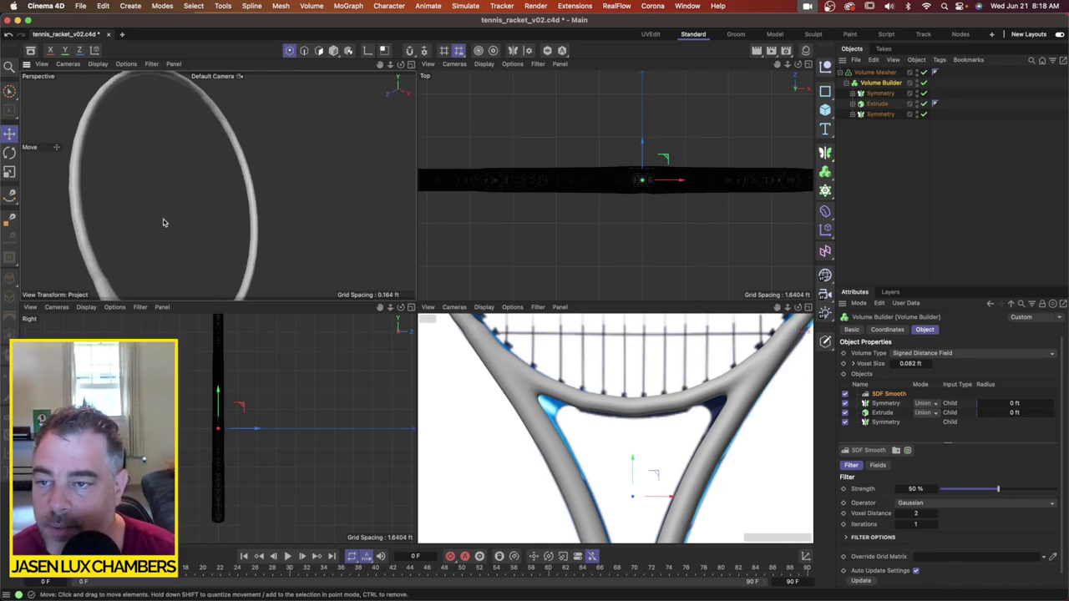
pyautogui.keyDown('alt'); pyautogui.moveTo(163, 222); pyautogui.dragTo(390, 208); pyautogui.keyUp('alt')
pyautogui.keyDown('alt'); pyautogui.moveTo(272, 192); pyautogui.dragTo(316, 193, button='right'); pyautogui.keyUp('alt')
pyautogui.keyDown('alt'); pyautogui.moveTo(300, 194); pyautogui.dragTo(281, 226); pyautogui.keyUp('alt')
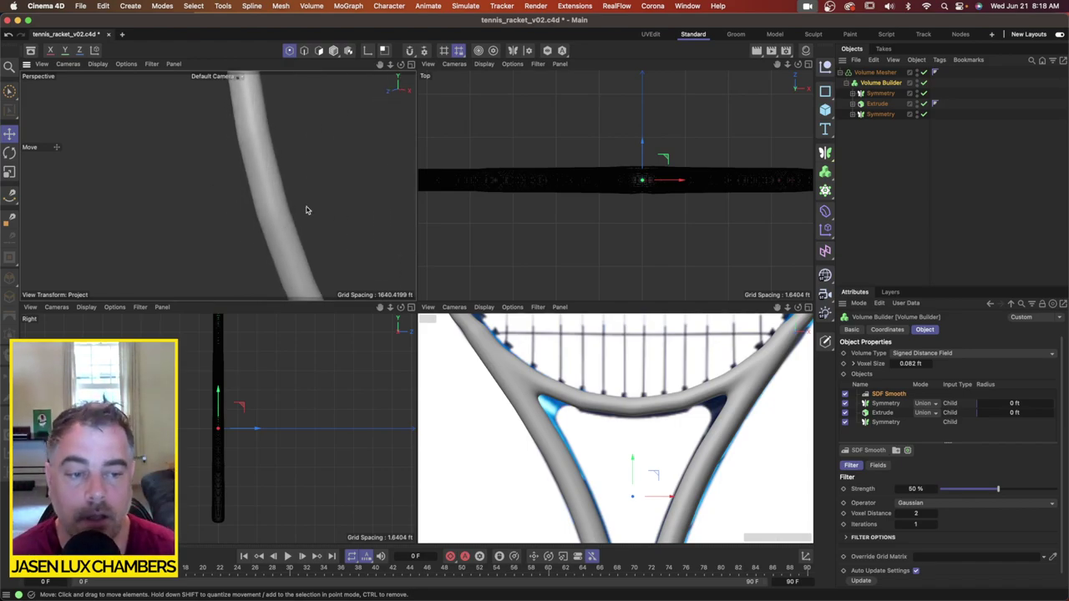
pyautogui.click(886, 95)
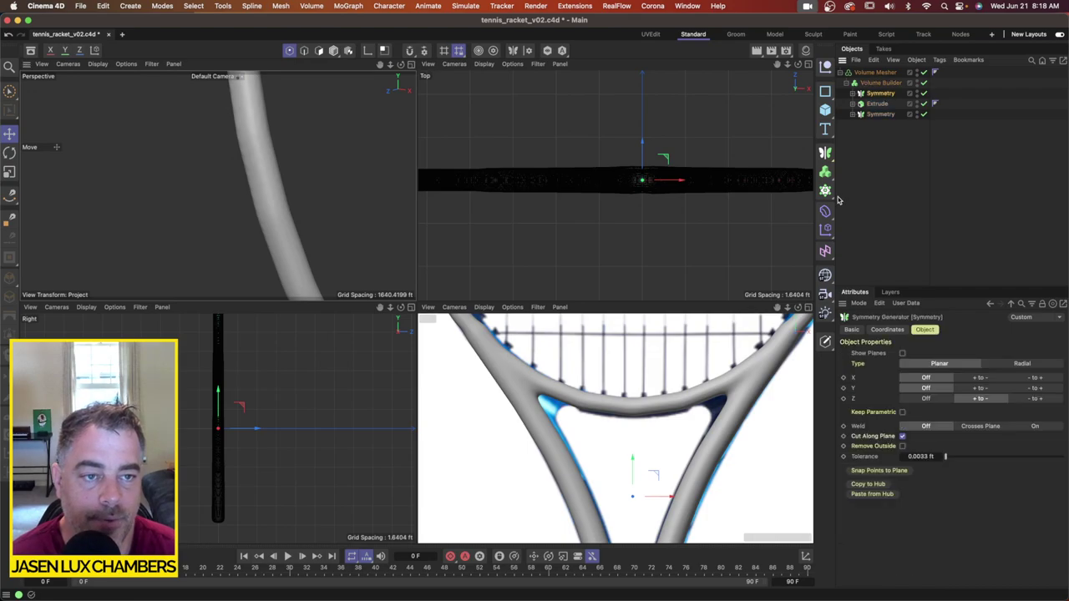
pyautogui.click(826, 154)
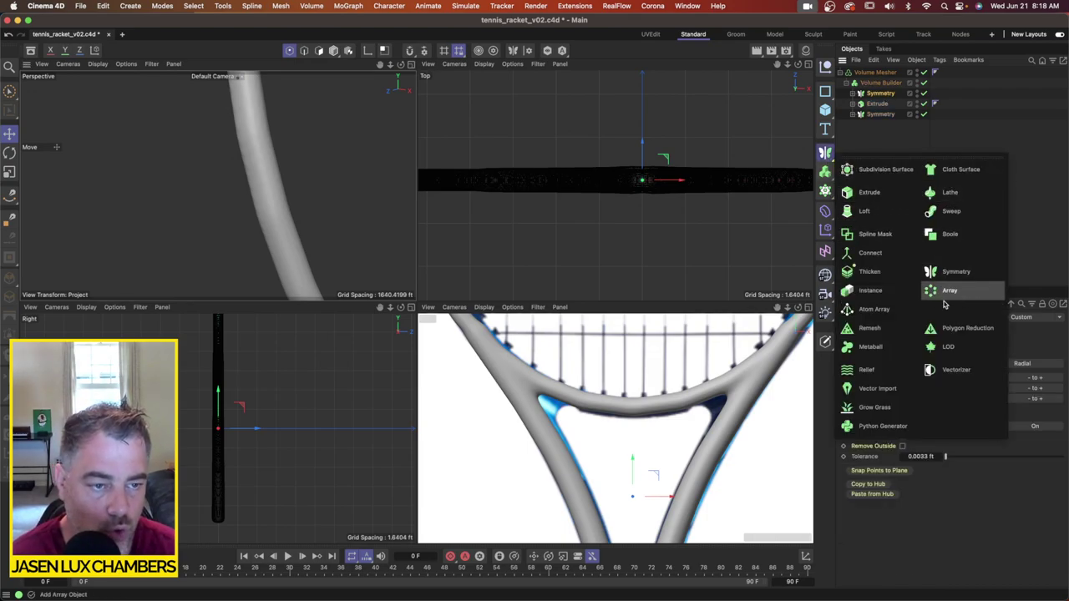
pyautogui.click(882, 170)
pyautogui.moveTo(884, 86); pyautogui.dragTo(896, 95)
pyautogui.click(896, 96)
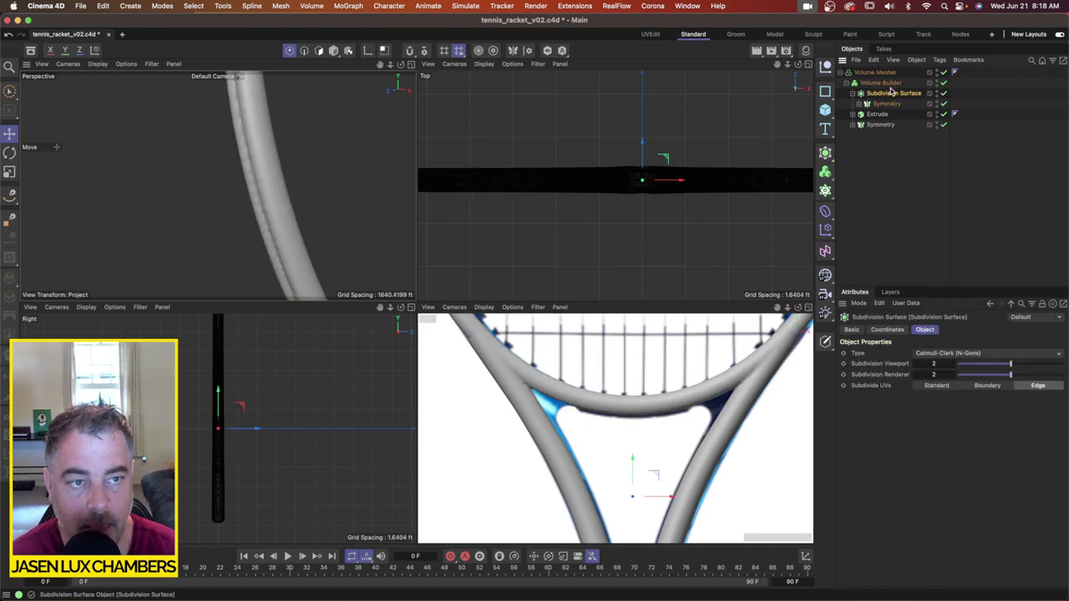
# Step: Set the Volume Builder's voxel size to 0.041 ft
pyautogui.click(890, 86)
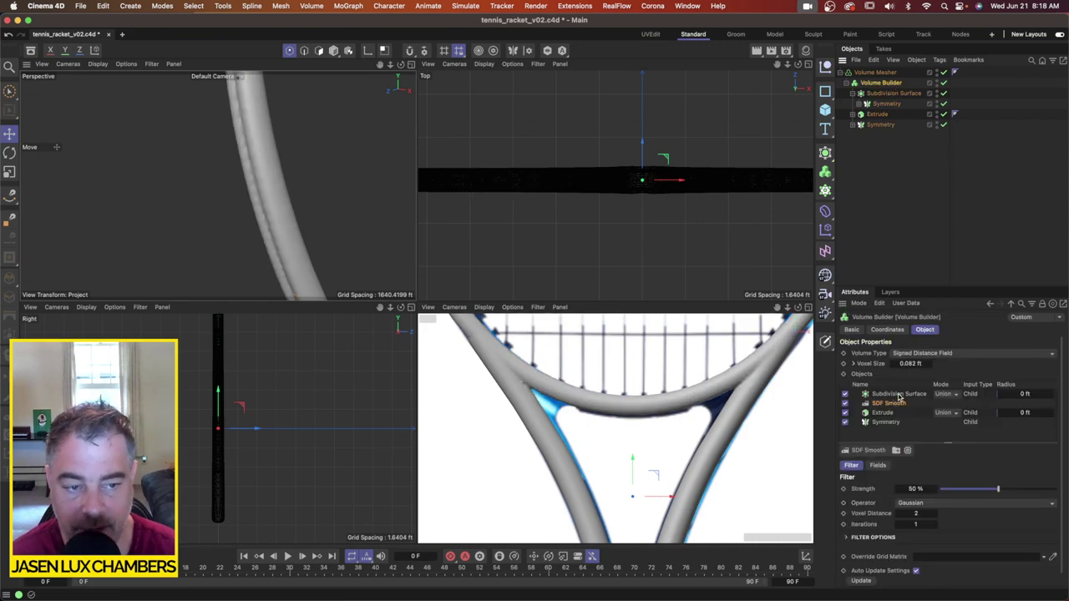
pyautogui.keyDown('alt'); pyautogui.moveTo(289, 225); pyautogui.dragTo(269, 205); pyautogui.keyUp('alt')
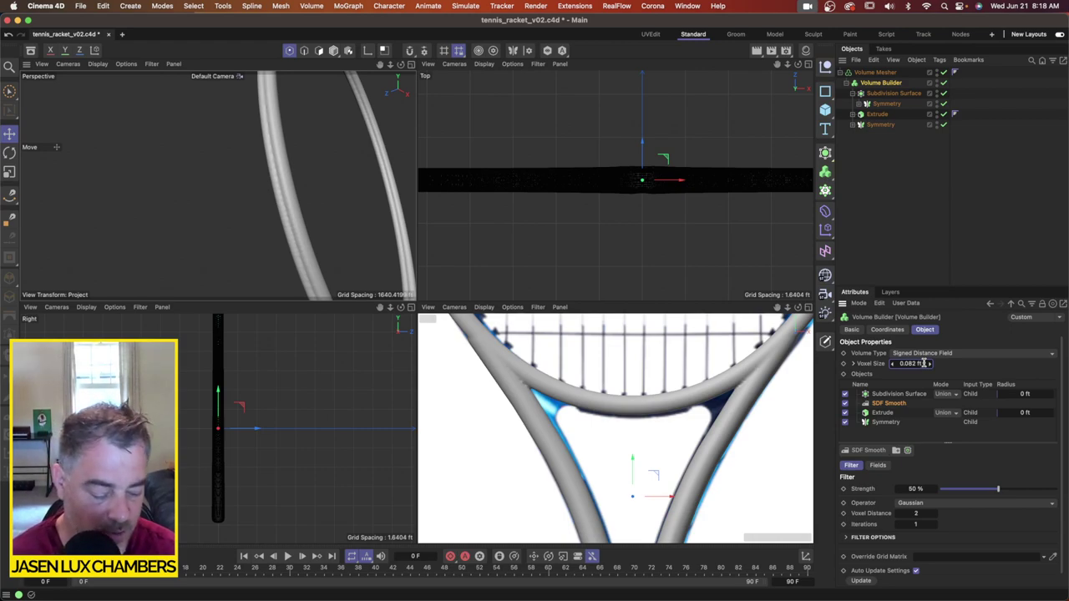
pyautogui.press('Return')
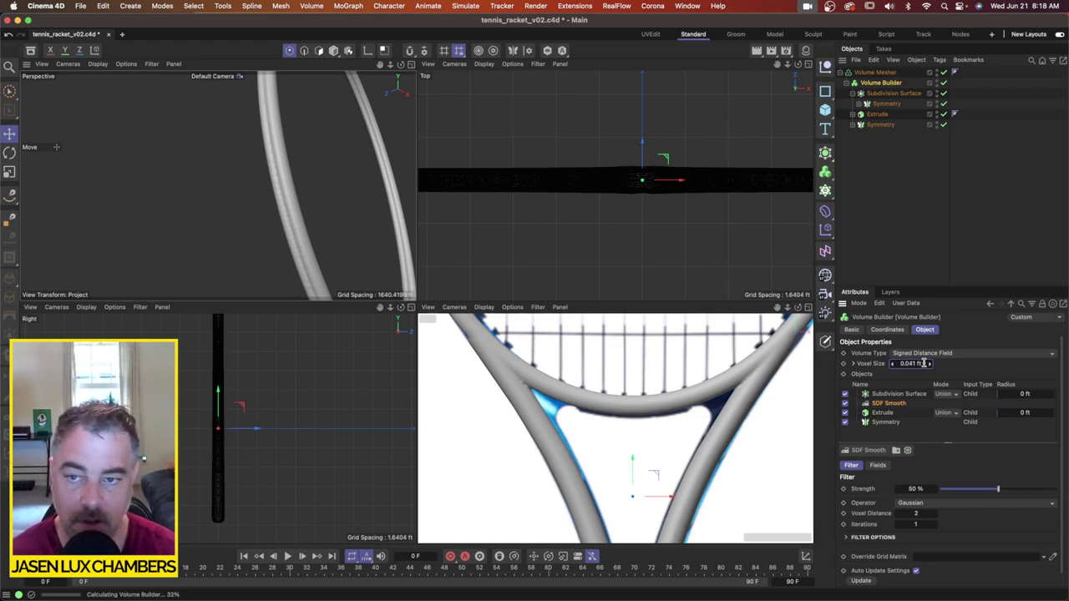
# Step: Place SDF Smooth above the Subdivision Surface in the Volume Builder so it smooths the hoop as well
pyautogui.keyDown('alt'); pyautogui.moveTo(253, 181); pyautogui.dragTo(304, 232); pyautogui.keyUp('alt')
pyautogui.keyDown('alt'); pyautogui.moveTo(303, 231); pyautogui.dragTo(203, 193, button='middle'); pyautogui.keyUp('alt')
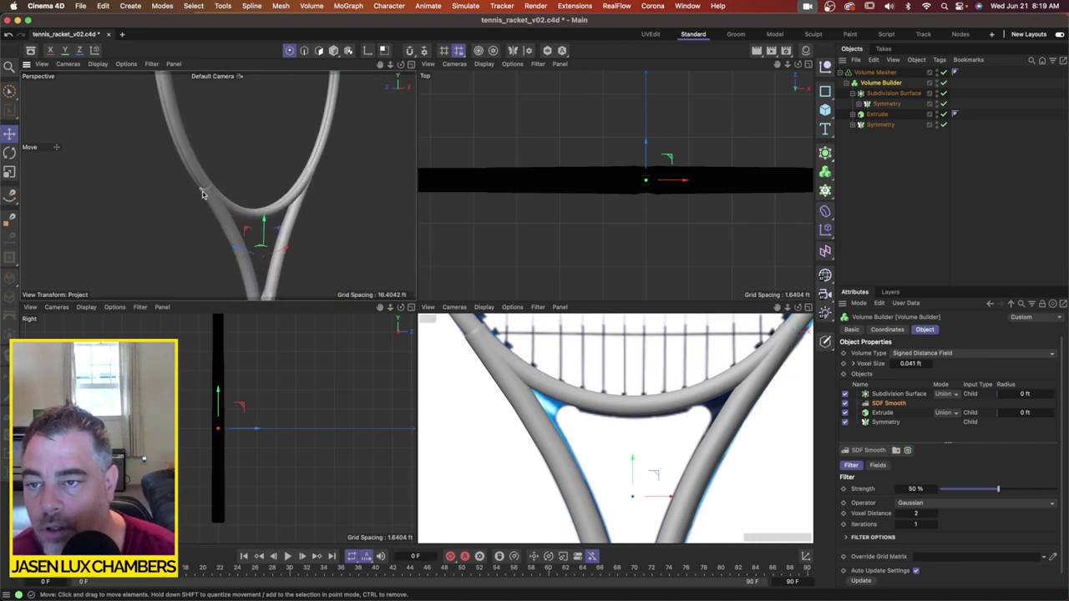
pyautogui.scroll(5, 205, 192)
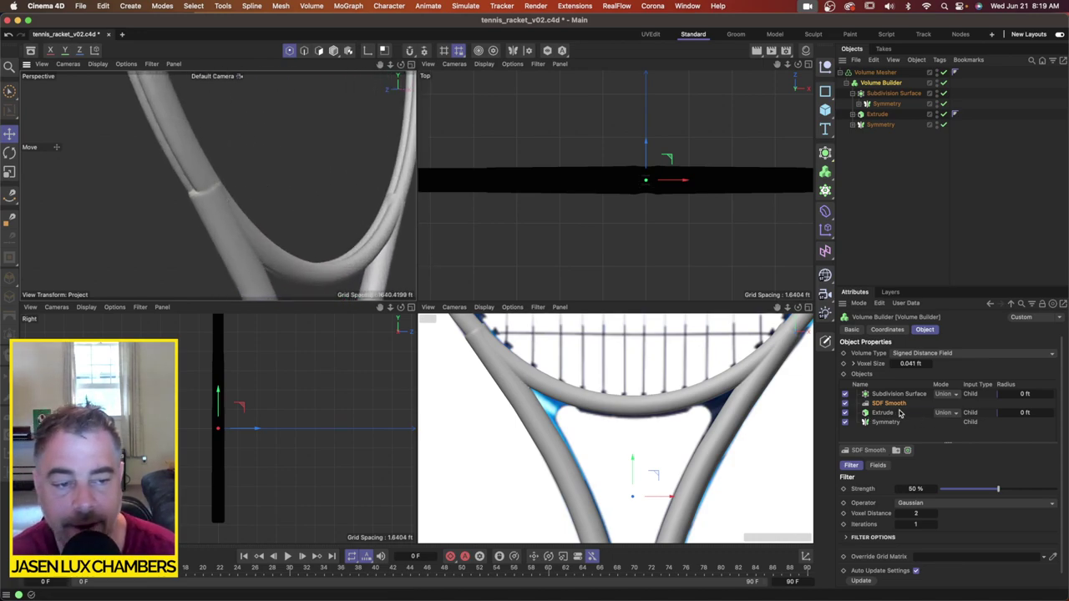
pyautogui.moveTo(907, 397); pyautogui.dragTo(898, 390)
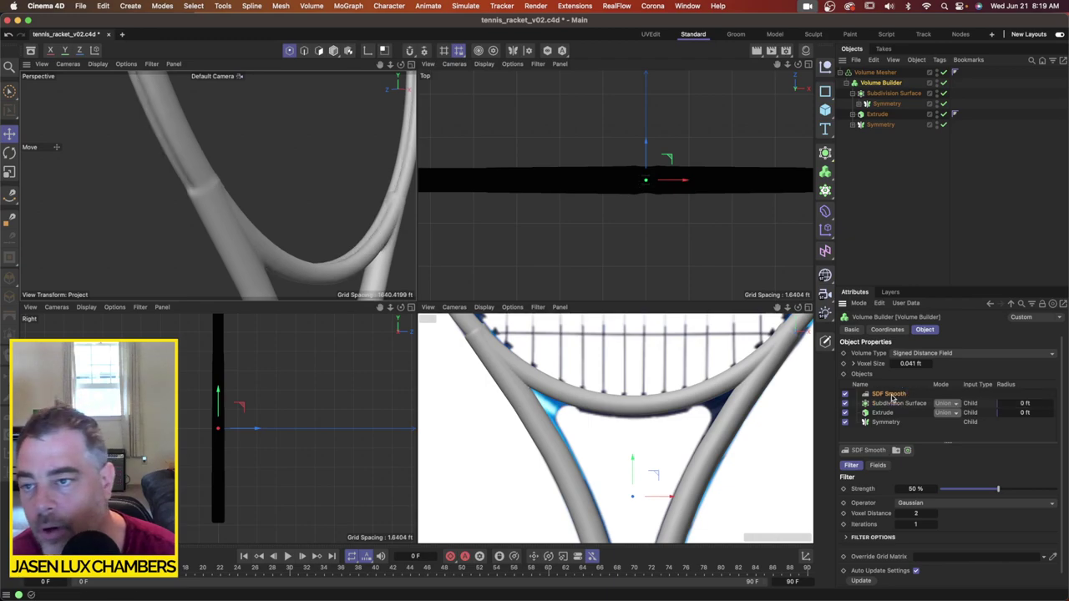
pyautogui.keyDown('alt'); pyautogui.moveTo(242, 217); pyautogui.dragTo(259, 201); pyautogui.keyUp('alt')
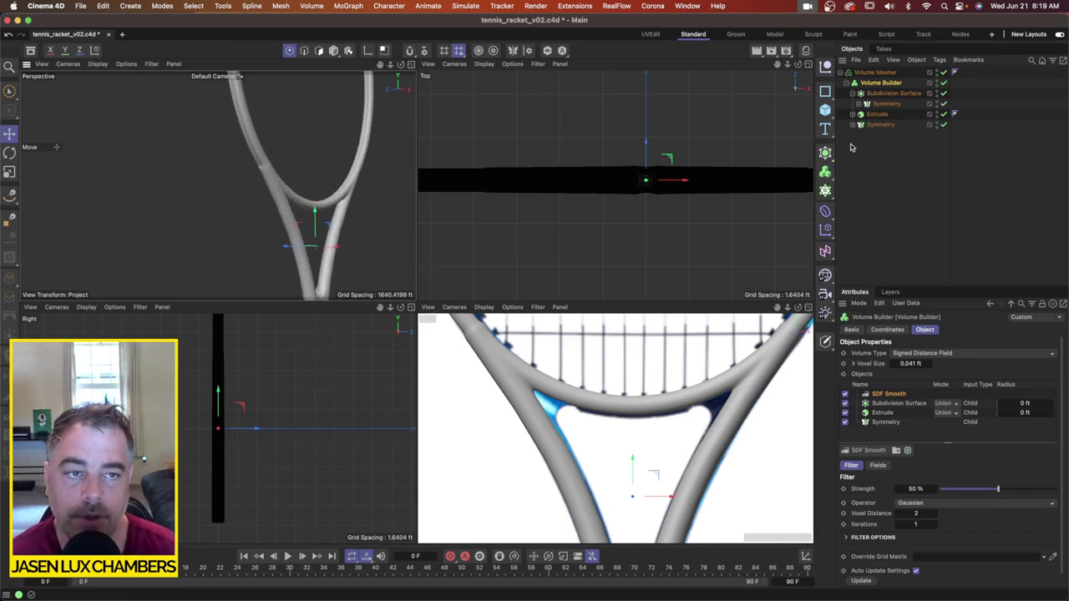
# Step: Set the End Scale of the throat arms' Sweep to 75 % so the arm tips blend into the hoop
pyautogui.click(409, 64)
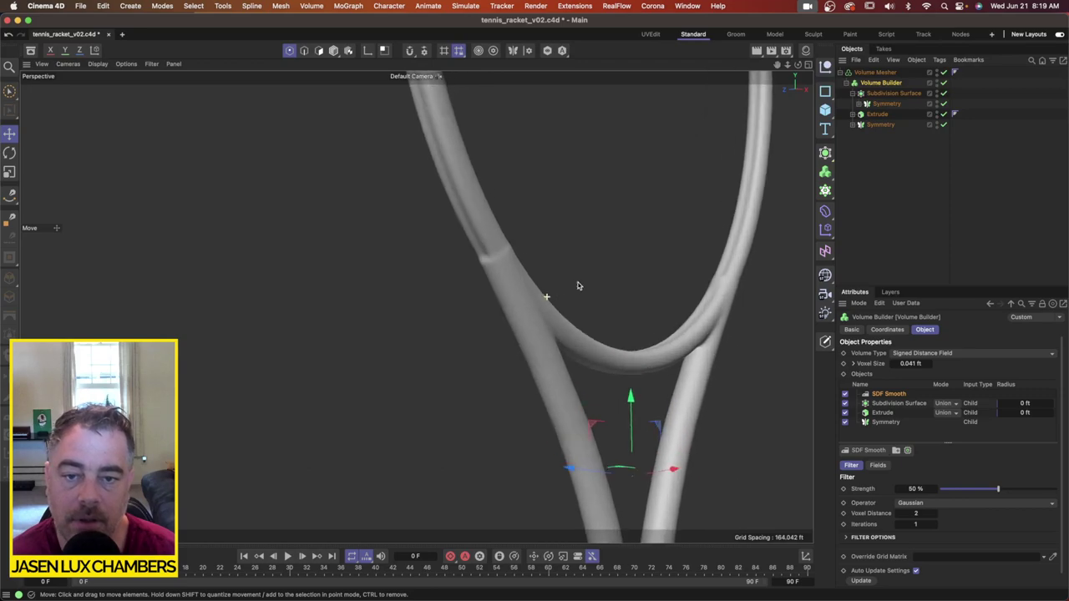
pyautogui.scroll(2, 577, 286)
pyautogui.click(880, 124)
pyautogui.click(853, 125)
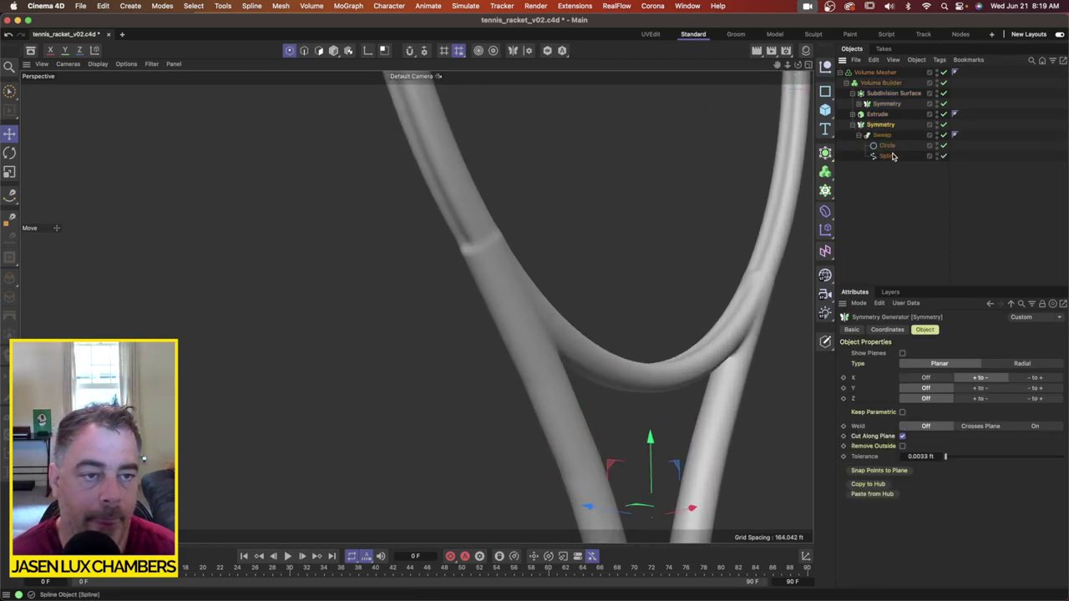
pyautogui.click(884, 135)
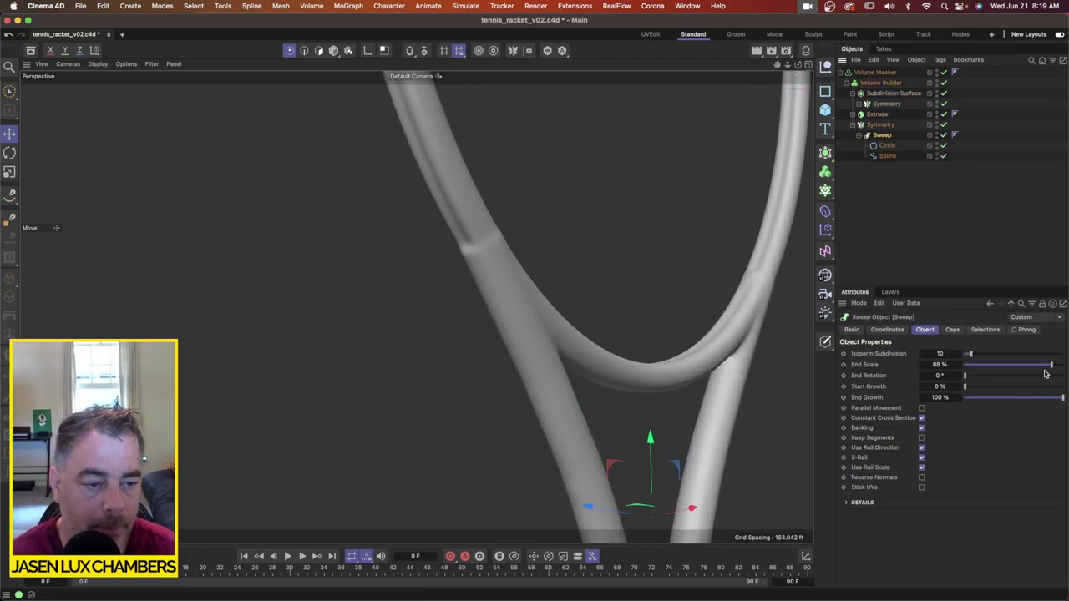
pyautogui.moveTo(1035, 369)
pyautogui.mouseDown()
pyautogui.moveTo(1026, 368)
pyautogui.moveTo(1043, 365)
pyautogui.mouseUp()
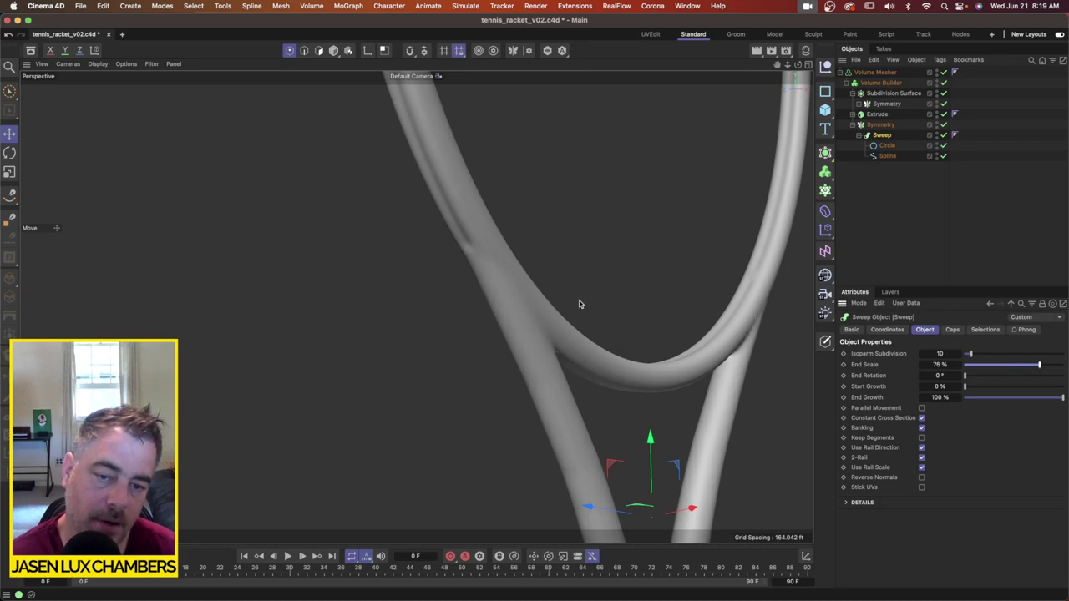
pyautogui.keyDown('alt'); pyautogui.moveTo(596, 280); pyautogui.dragTo(436, 308, button='right'); pyautogui.keyUp('alt')
pyautogui.keyDown('alt'); pyautogui.moveTo(565, 275); pyautogui.dragTo(408, 243, button='middle'); pyautogui.keyUp('alt')
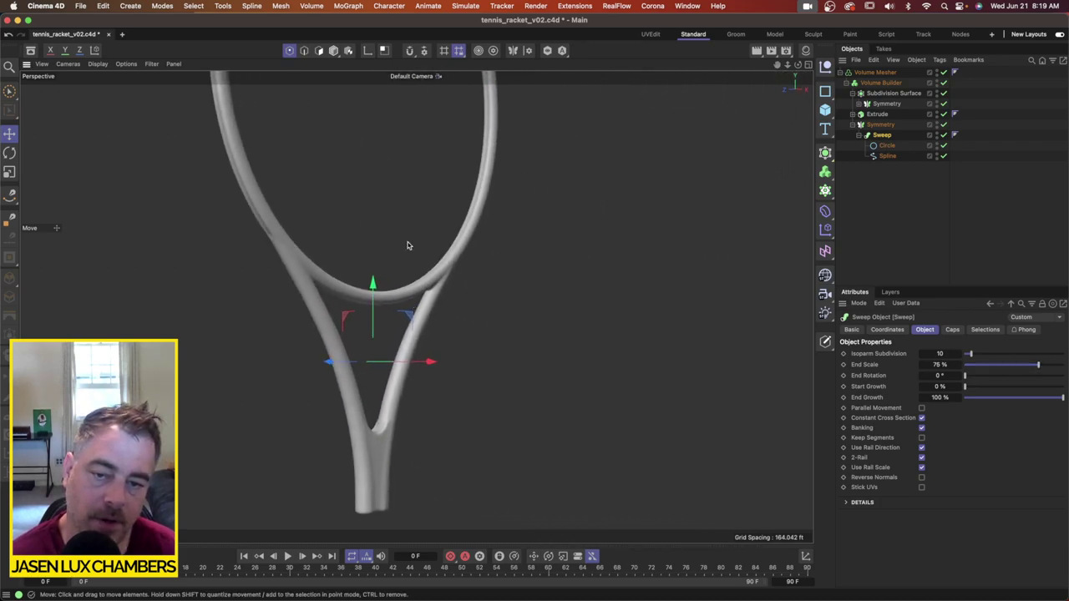
pyautogui.moveTo(407, 245)
pyautogui.keyDown('alt'); pyautogui.mouseDown()
pyautogui.moveTo(318, 245)
pyautogui.moveTo(604, 255)
pyautogui.moveTo(421, 261)
pyautogui.moveTo(294, 202)
pyautogui.moveTo(396, 287)
pyautogui.moveTo(416, 226)
pyautogui.mouseUp(); pyautogui.keyUp('alt')
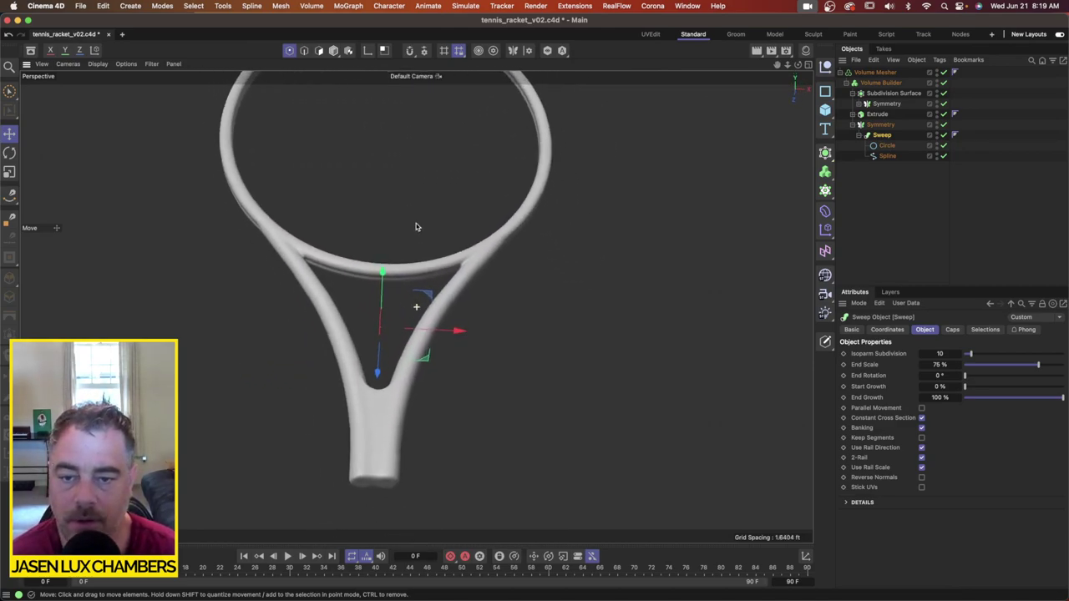
# Step: Duplicate the throat's Extrude outside the Volume Builder and move the copy away to the left of the frame in the Front view
pyautogui.scroll(5, 421, 238)
pyautogui.click(808, 64)
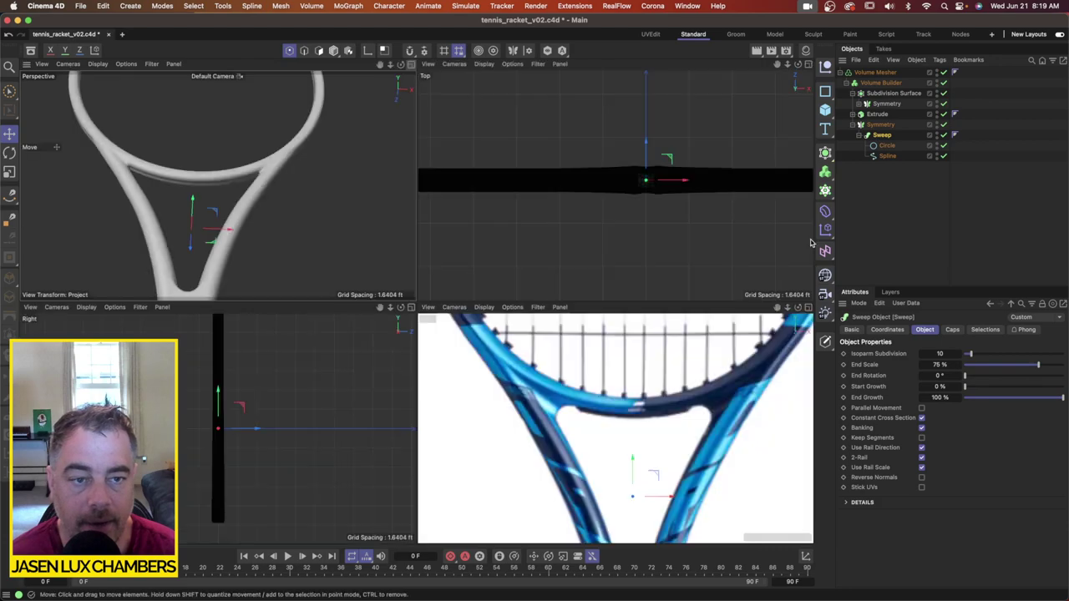
pyautogui.click(807, 307)
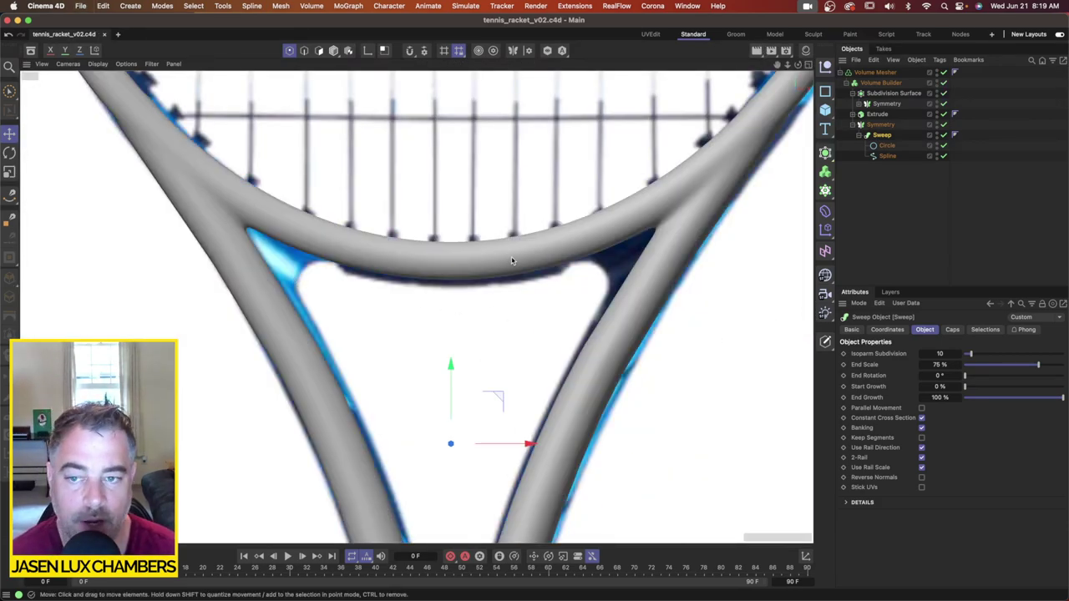
pyautogui.scroll(-5, 506, 269)
pyautogui.scroll(2, 506, 271)
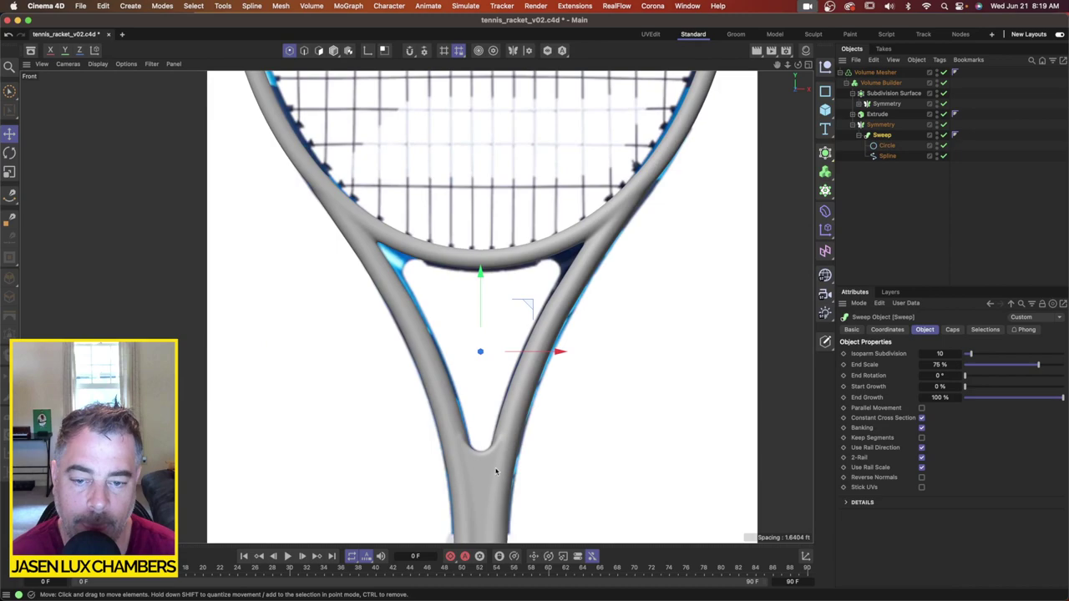
pyautogui.click(878, 115)
pyautogui.hotkey('ctrl', 'c')
pyautogui.hotkey('ctrl', 'v')
pyautogui.moveTo(411, 428); pyautogui.dragTo(234, 274)
# Step: Rotate the copied Extrude and fit its concave end to the rounded corner where the left arm meets the hoop
pyautogui.press('t')
pyautogui.press('r')
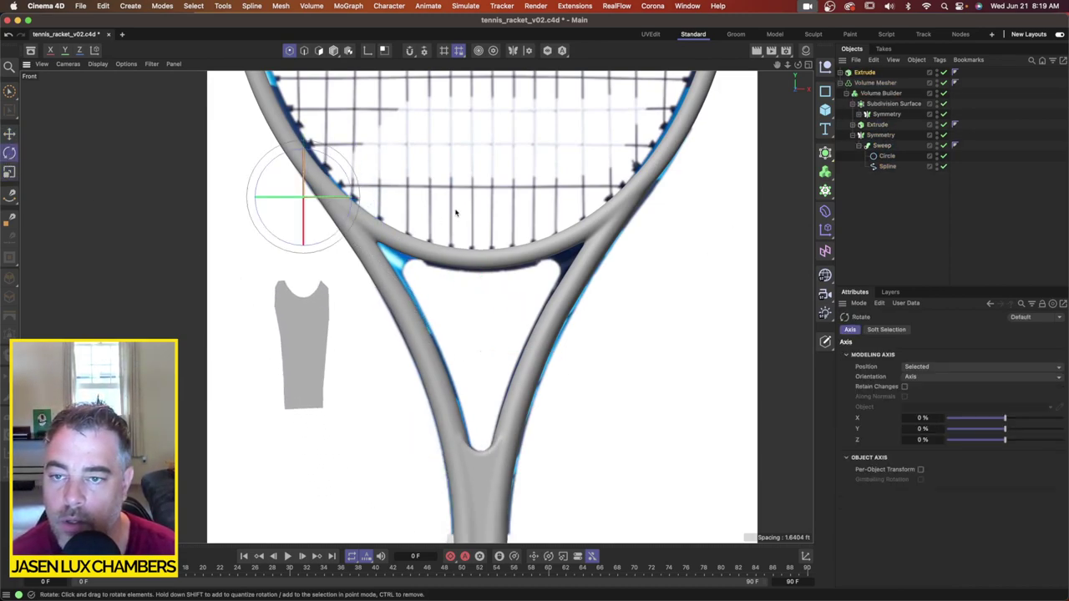
pyautogui.moveTo(459, 210); pyautogui.dragTo(246, 329)
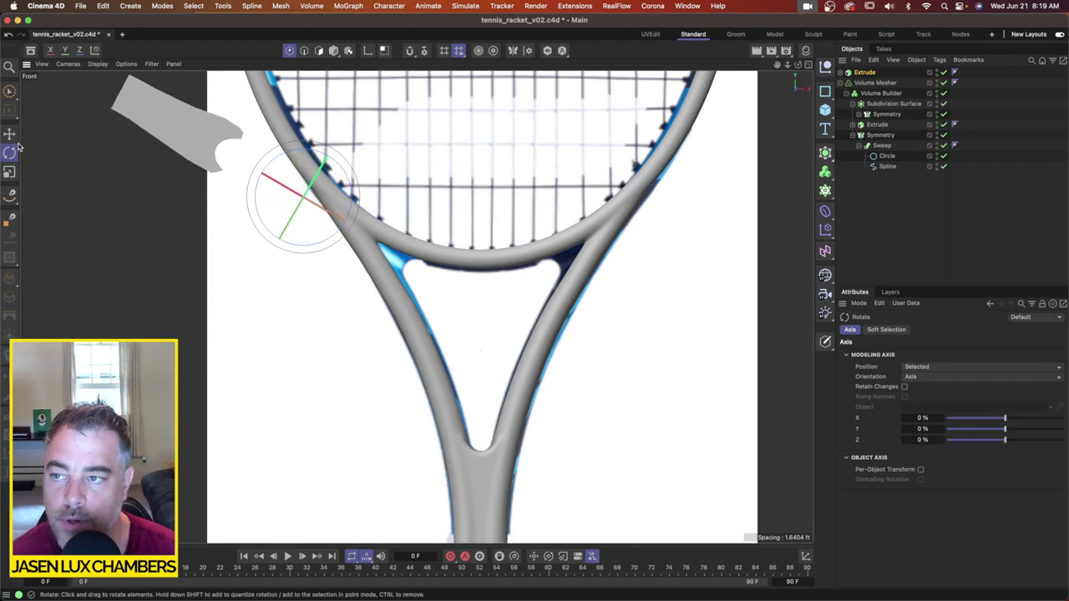
pyautogui.press('e')
pyautogui.moveTo(257, 242); pyautogui.dragTo(428, 361)
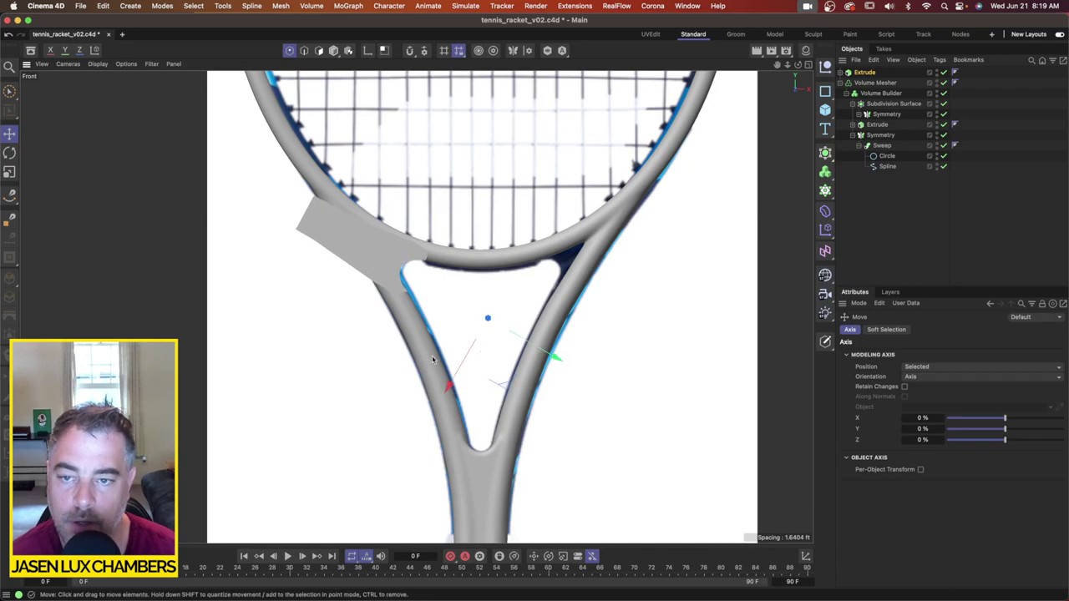
# Step: Move the outer end points of the copied Extrude's spline inward so that end fits inside the hoop's left tube
pyautogui.click(840, 72)
pyautogui.click(867, 83)
pyautogui.scroll(3, 407, 241)
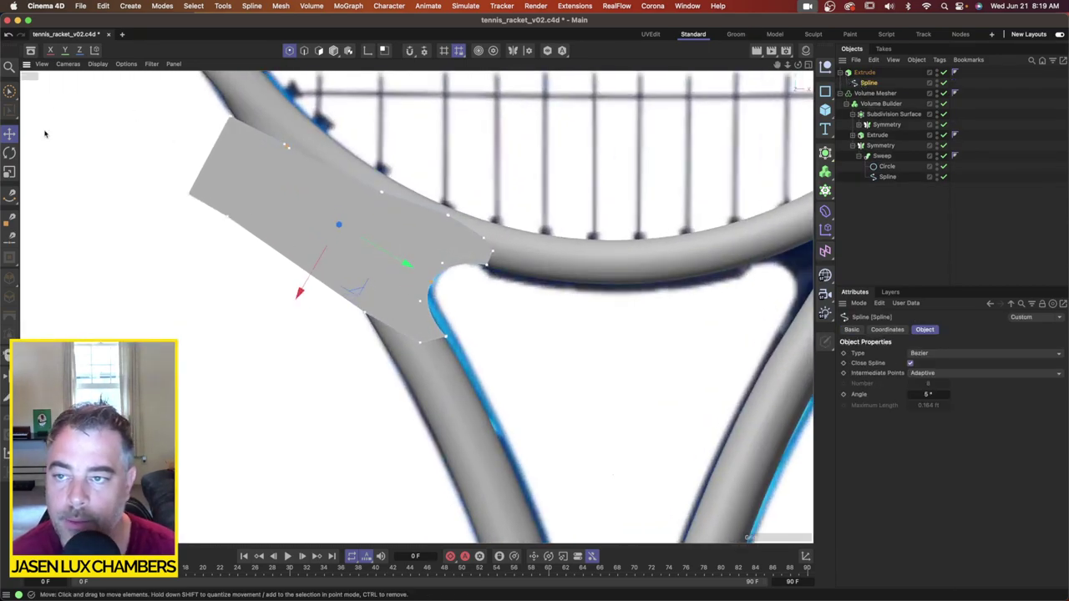
pyautogui.moveTo(10, 90); pyautogui.dragTo(63, 118)
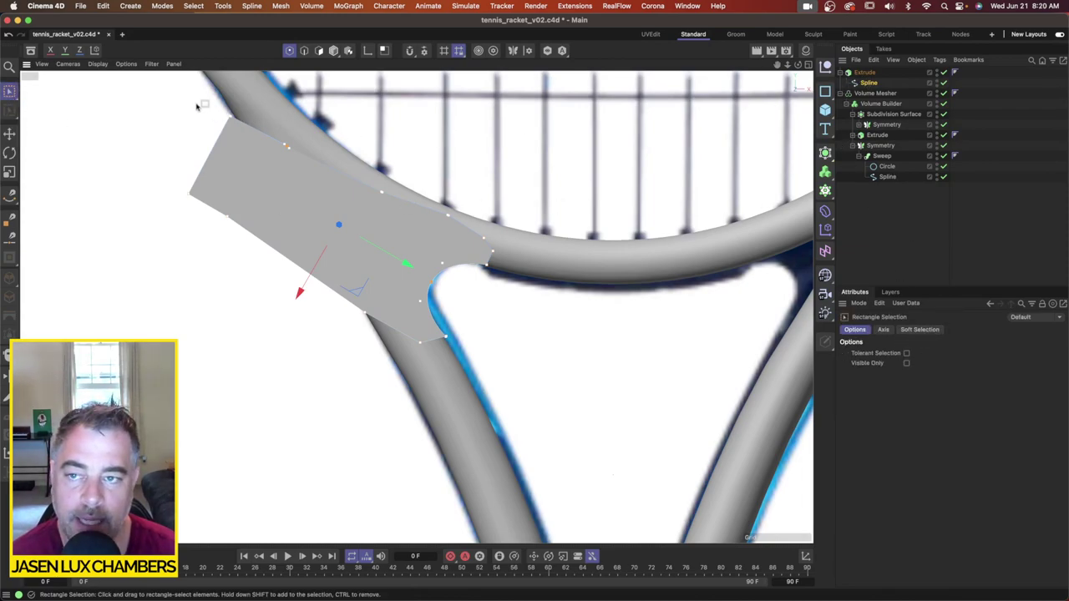
pyautogui.moveTo(198, 106); pyautogui.dragTo(348, 182)
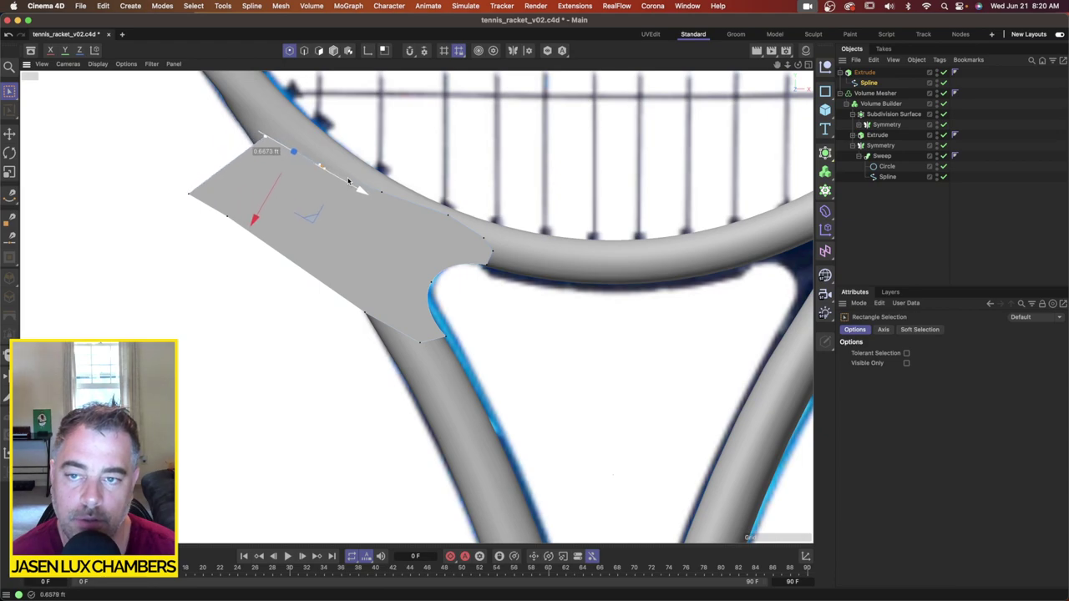
pyautogui.moveTo(275, 195); pyautogui.dragTo(287, 178)
pyautogui.moveTo(173, 154)
pyautogui.mouseDown()
pyautogui.moveTo(248, 264)
pyautogui.moveTo(302, 223)
pyautogui.moveTo(326, 155)
pyautogui.mouseUp()
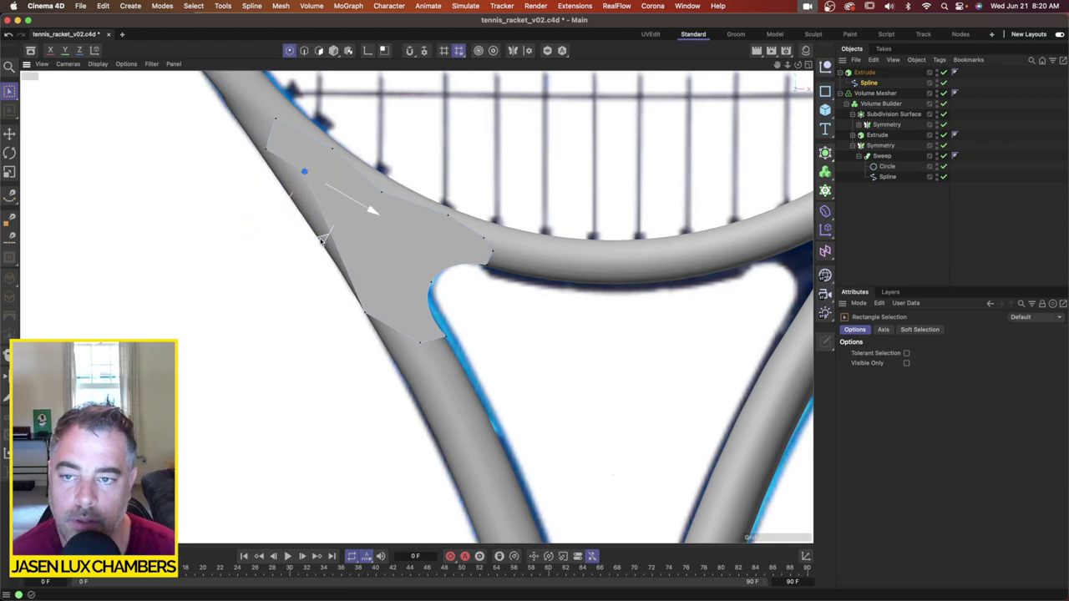
pyautogui.moveTo(321, 241); pyautogui.dragTo(314, 245)
# Step: Nudge the copied Extrude's spline points along the arm's outer edge and the hoop's inner edge to keep them within the frame outline
pyautogui.moveTo(329, 332); pyautogui.dragTo(403, 293)
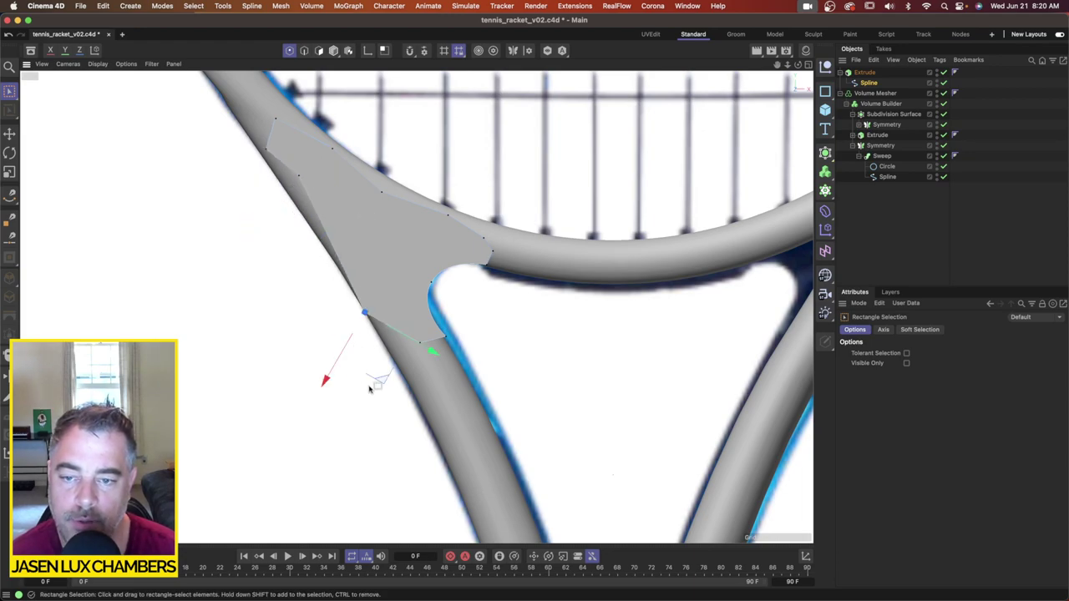
pyautogui.moveTo(381, 384); pyautogui.dragTo(384, 375)
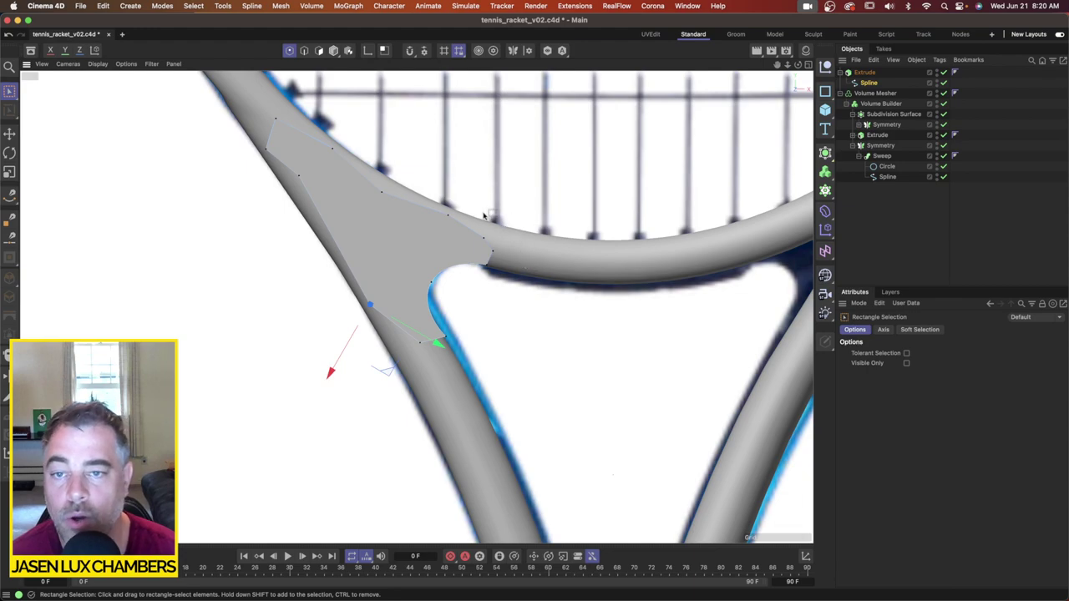
pyautogui.moveTo(483, 219); pyautogui.dragTo(443, 197)
pyautogui.moveTo(410, 281); pyautogui.dragTo(406, 290)
pyautogui.click(876, 214)
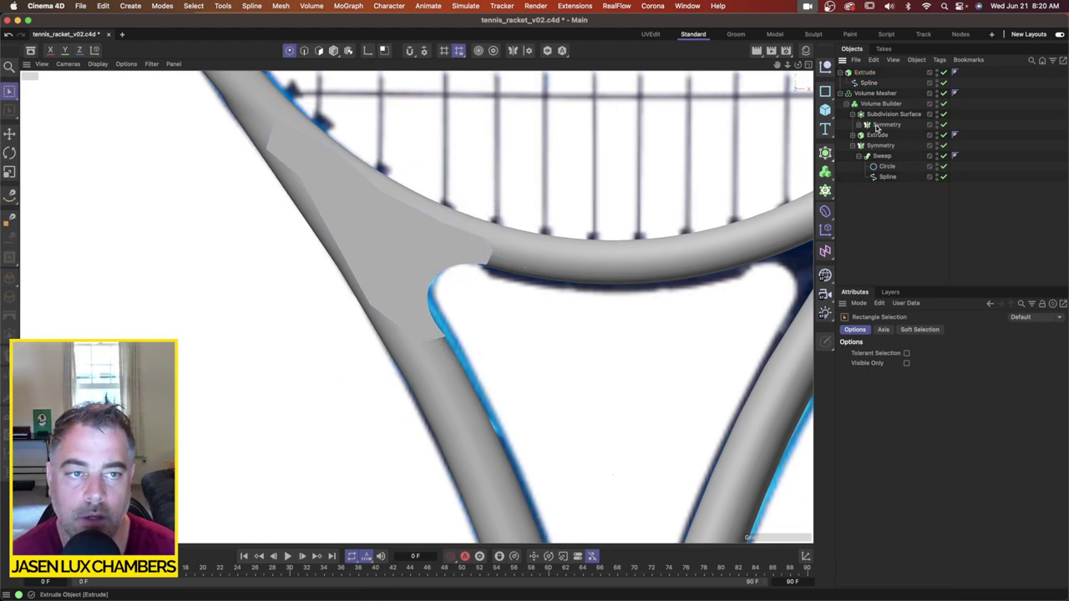
# Step: Group the throat Sweep in a Null under its Symmetry and place the copied Extrude in that Null so both are mirrored
pyautogui.click(864, 73)
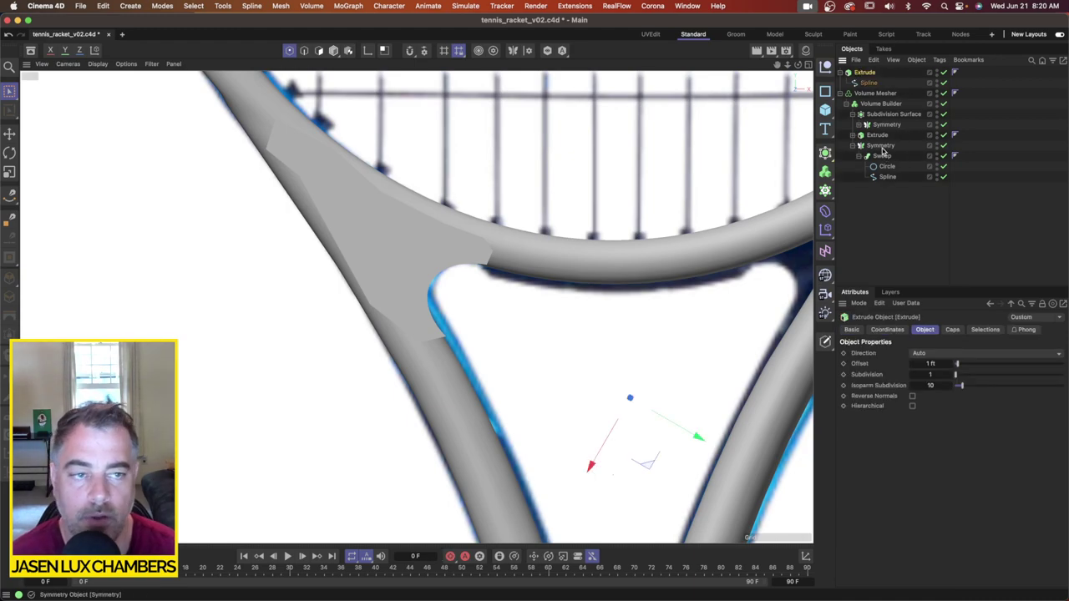
pyautogui.click(882, 146)
pyautogui.click(859, 156)
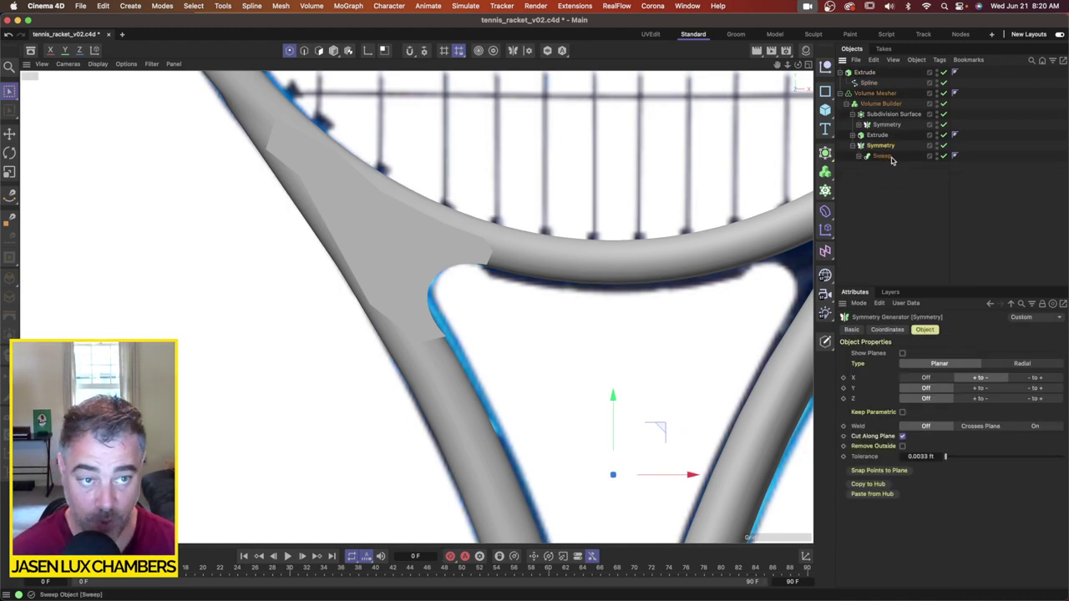
pyautogui.click(885, 157)
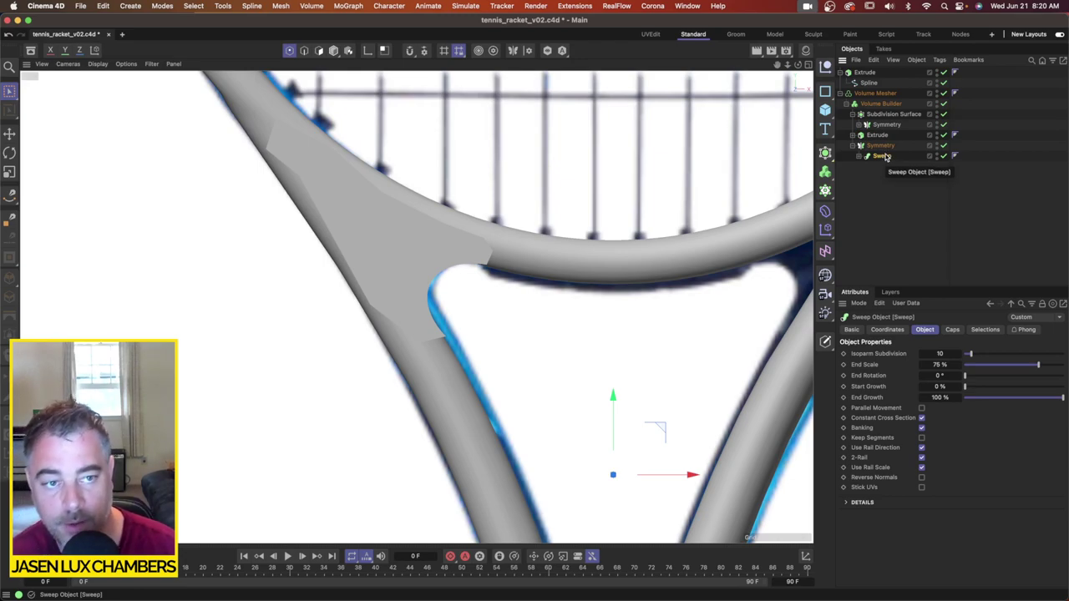
pyautogui.hotkey('alt', 'g')
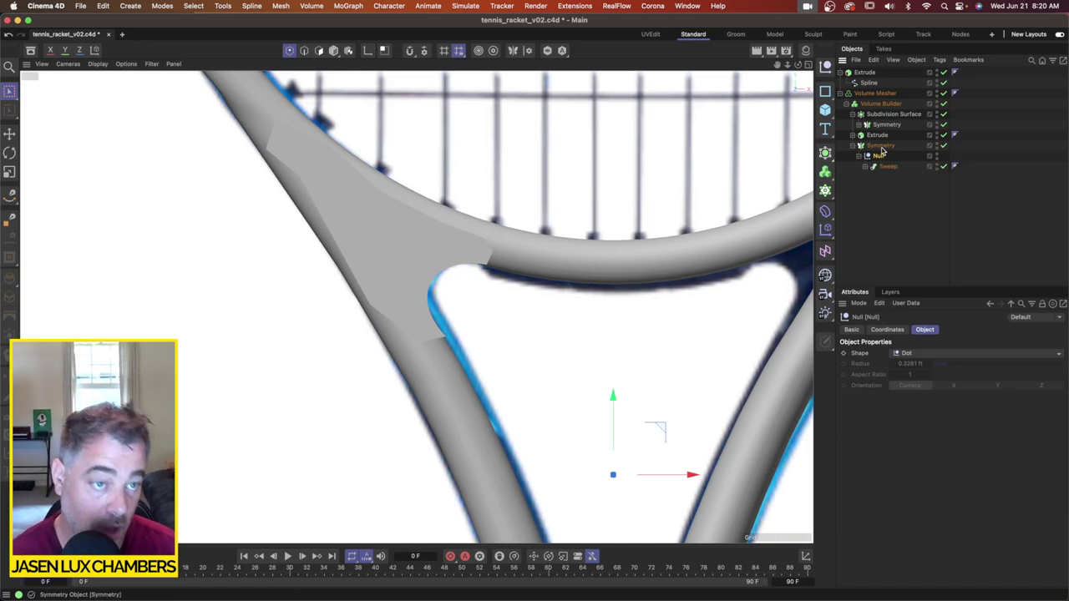
pyautogui.click(844, 73)
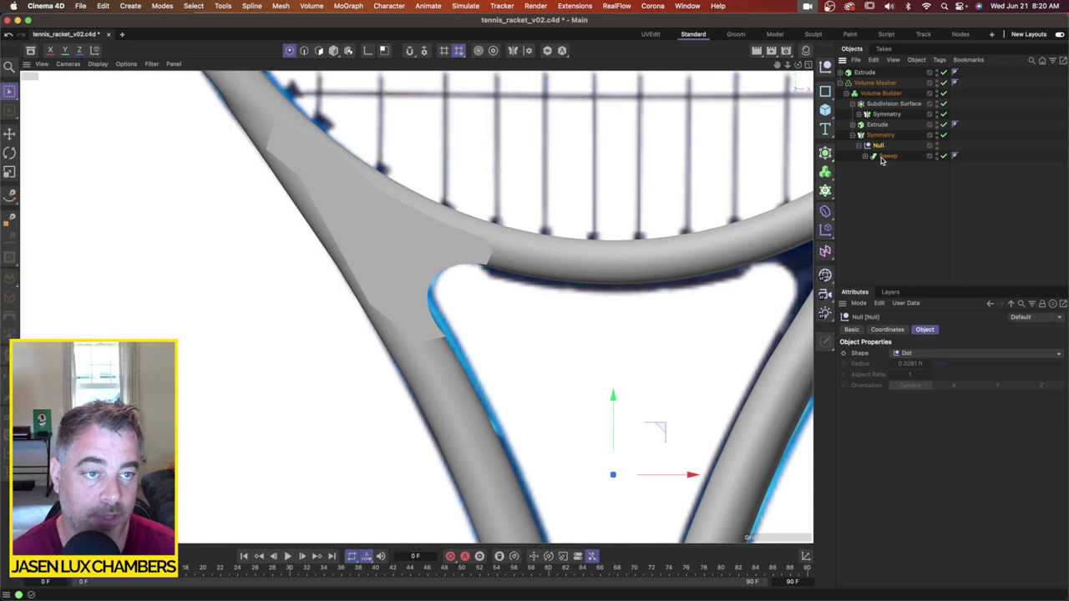
pyautogui.moveTo(865, 77); pyautogui.dragTo(884, 146)
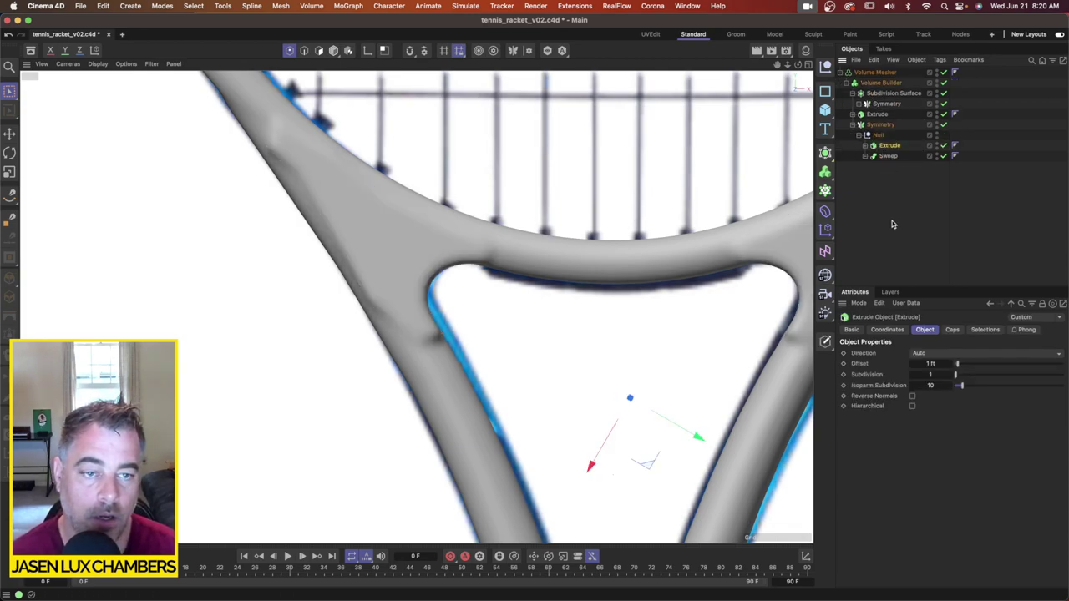
# Step: Set the mirrored corner Extrude's Offset to 0.8 ft and shift all its spline points about 0.1 ft in depth to centre it in the frame
pyautogui.scroll(-6, 397, 269)
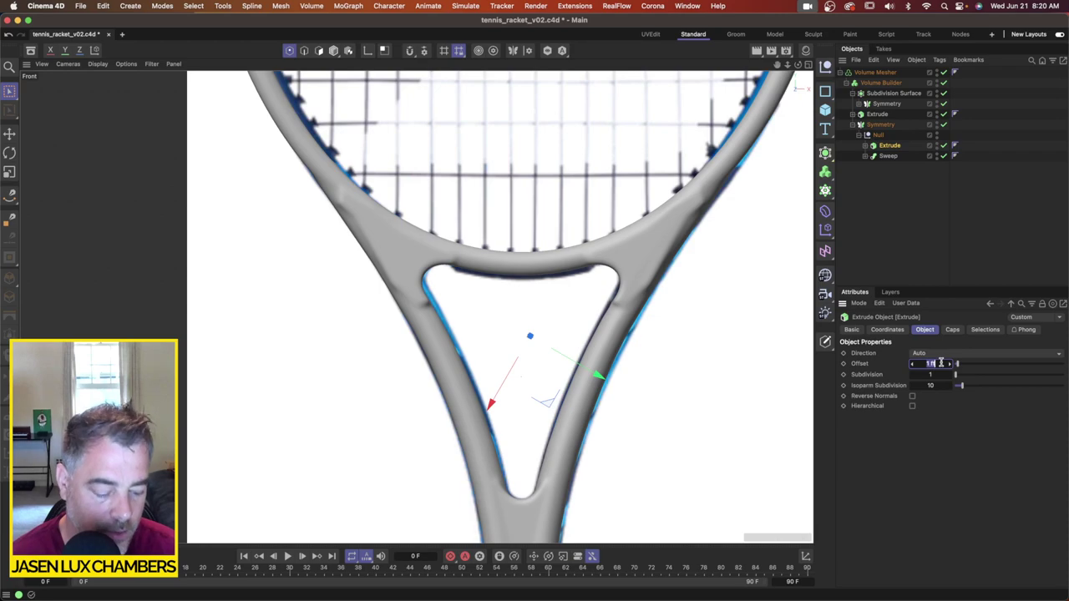
pyautogui.write('0.8')
pyautogui.press('Return')
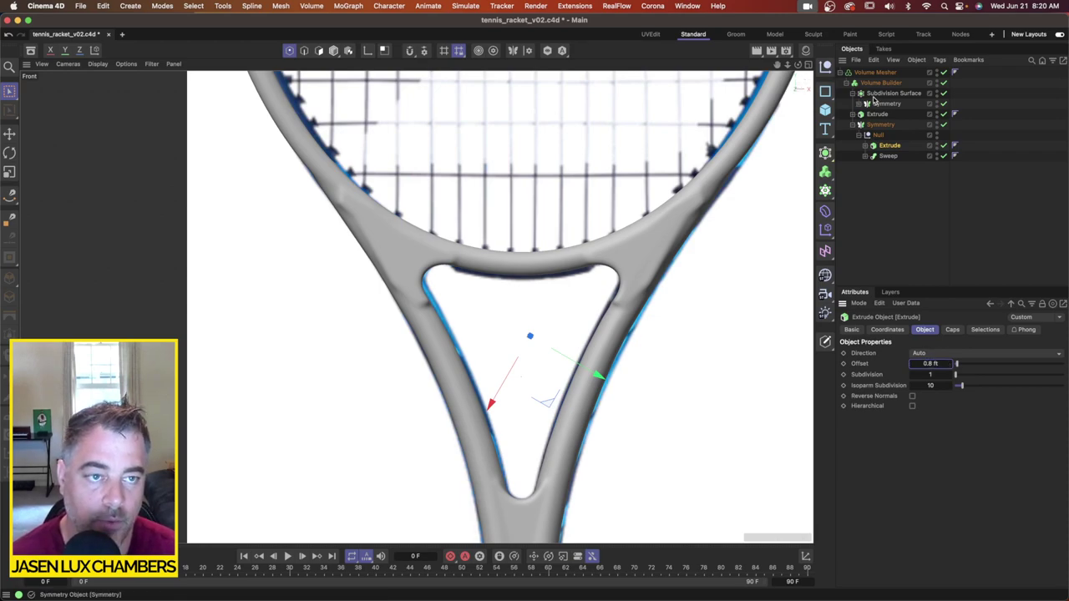
pyautogui.click(865, 145)
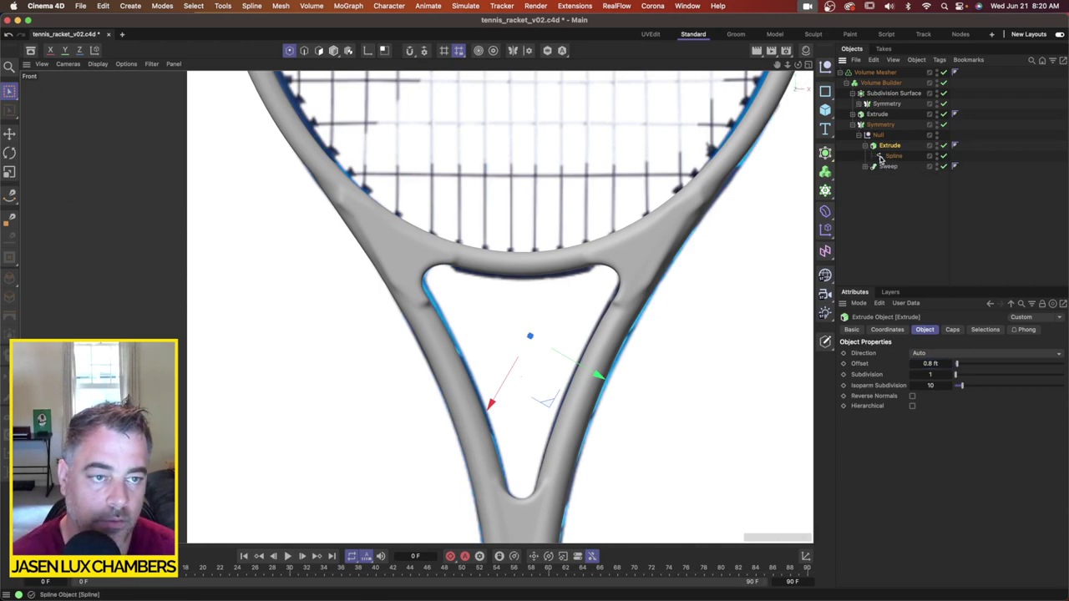
pyautogui.click(893, 156)
pyautogui.click(807, 65)
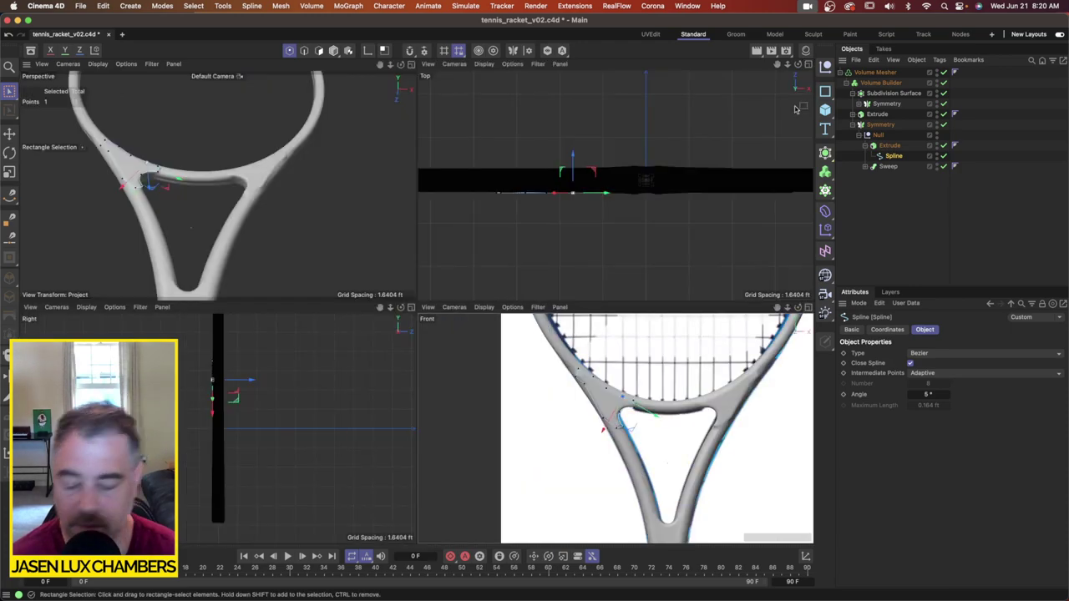
pyautogui.press('super+a')
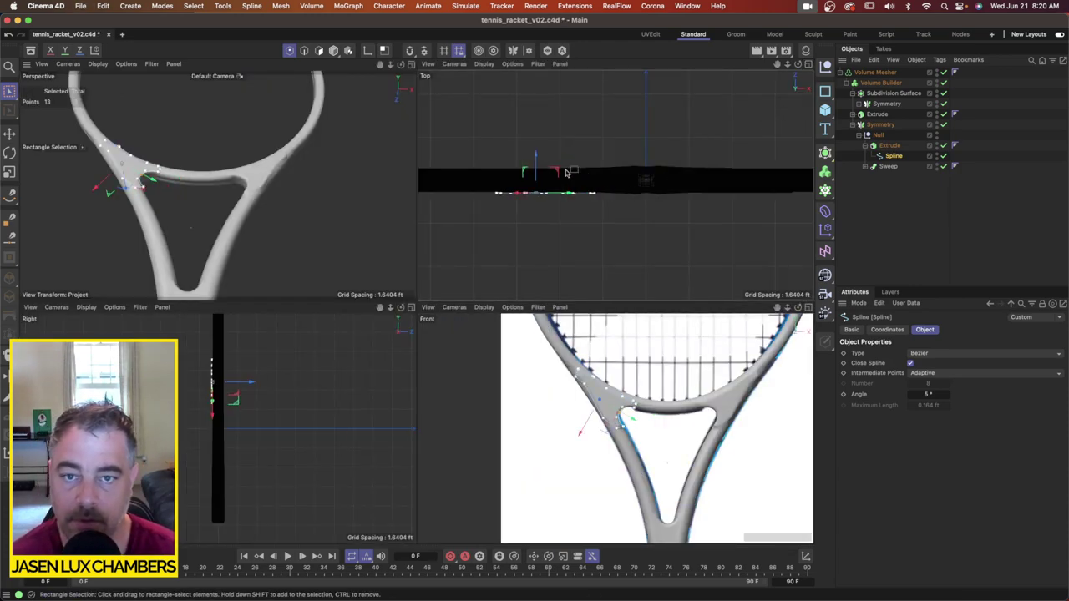
pyautogui.moveTo(537, 156); pyautogui.dragTo(537, 153)
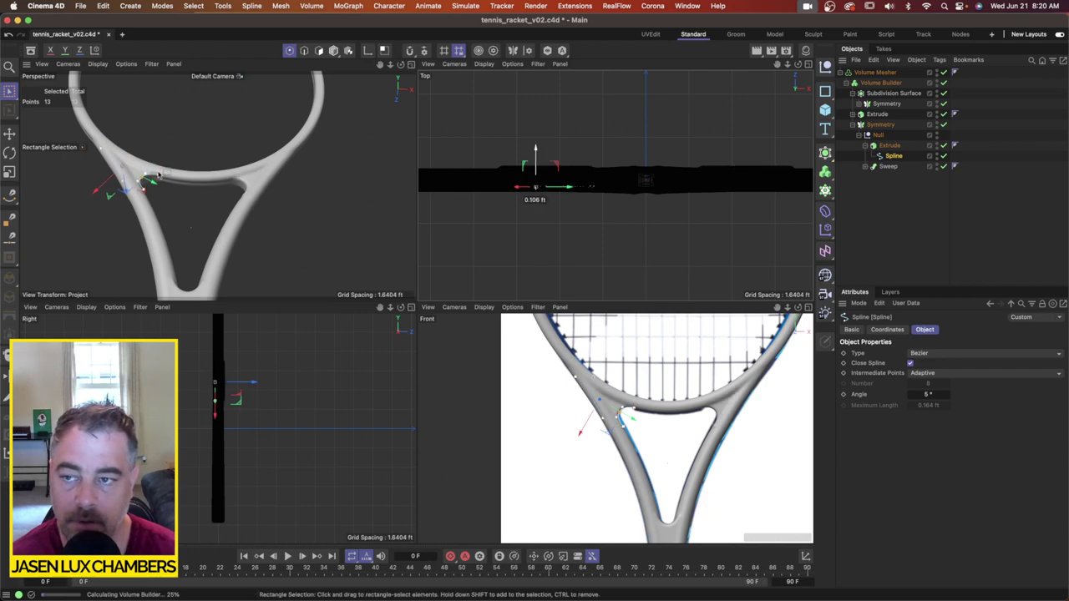
# Step: Reduce the corner Extrude's Offset to 0.55 ft so it blends into the hoop and throat arms
pyautogui.scroll(5, 149, 153)
pyautogui.keyDown('alt'); pyautogui.moveTo(146, 198); pyautogui.dragTo(372, 239); pyautogui.keyUp('alt')
pyautogui.click(890, 146)
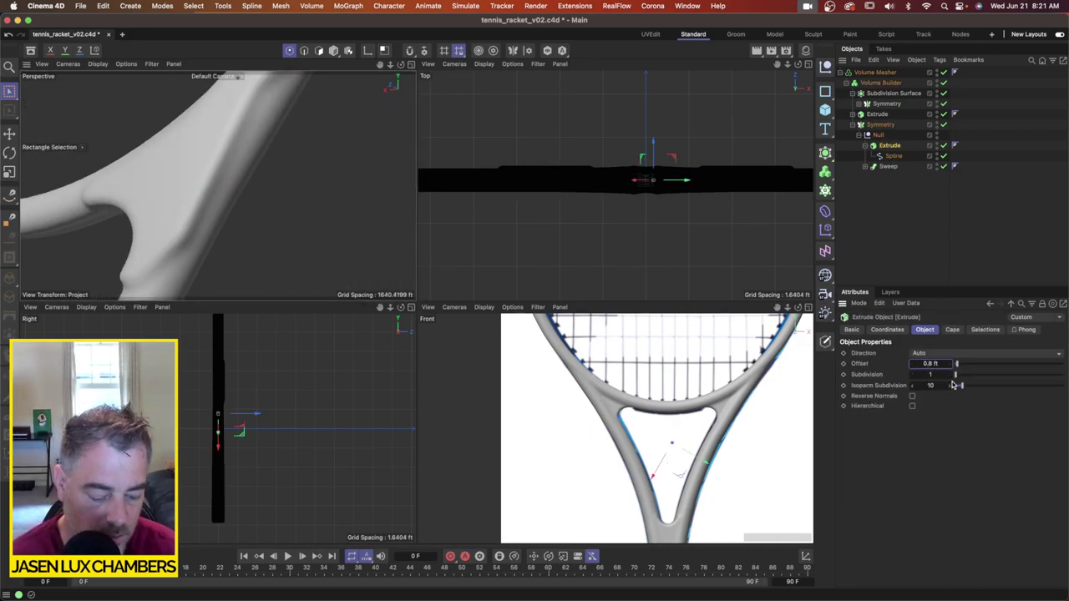
pyautogui.press('Down')
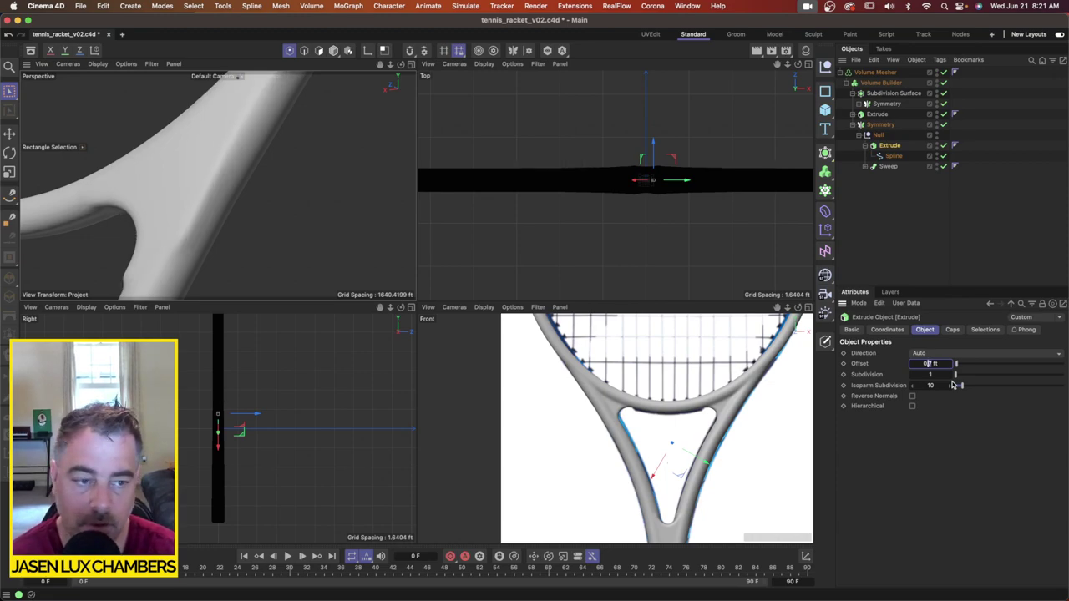
pyautogui.press('Down')
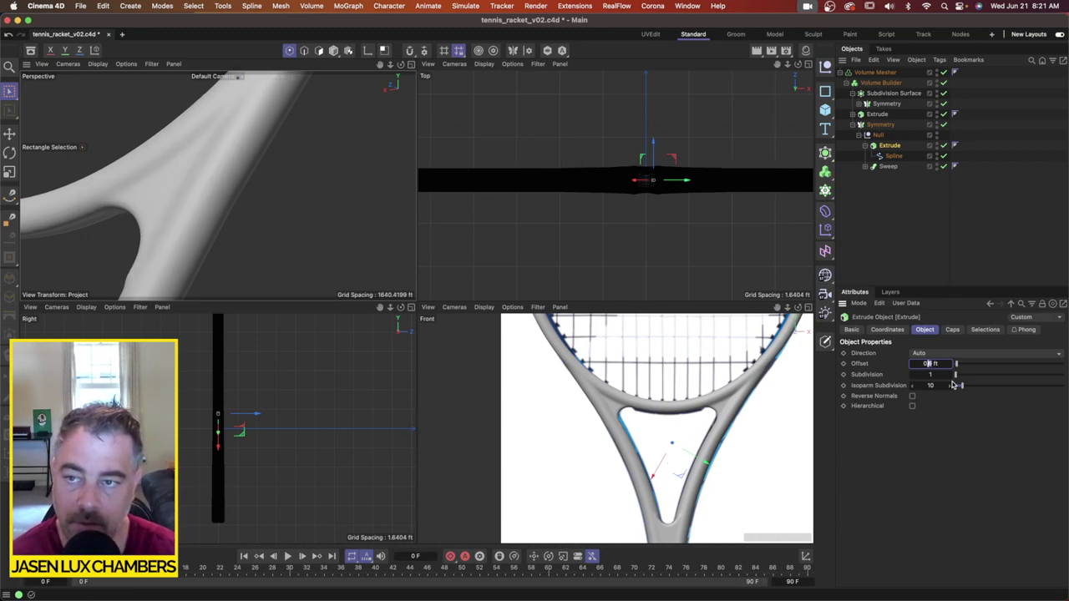
pyautogui.scroll(-1, 718, 334)
pyautogui.scroll(-3, 429, 254)
pyautogui.keyDown('alt'); pyautogui.moveTo(223, 145); pyautogui.dragTo(192, 164); pyautogui.keyUp('alt')
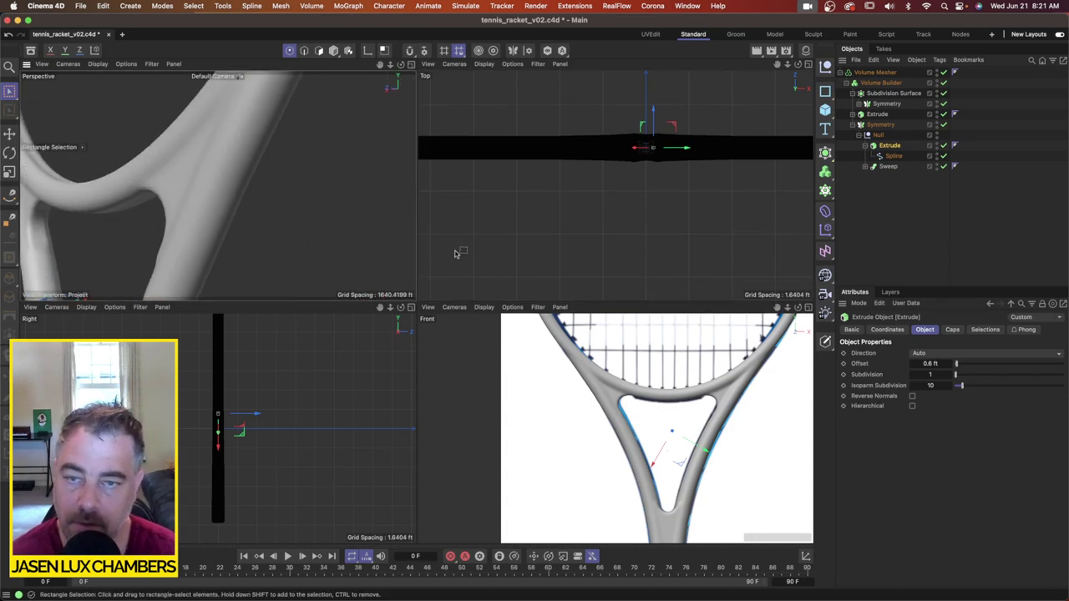
pyautogui.doubleClick(931, 362)
pyautogui.write('0.55')
pyautogui.press('Return')
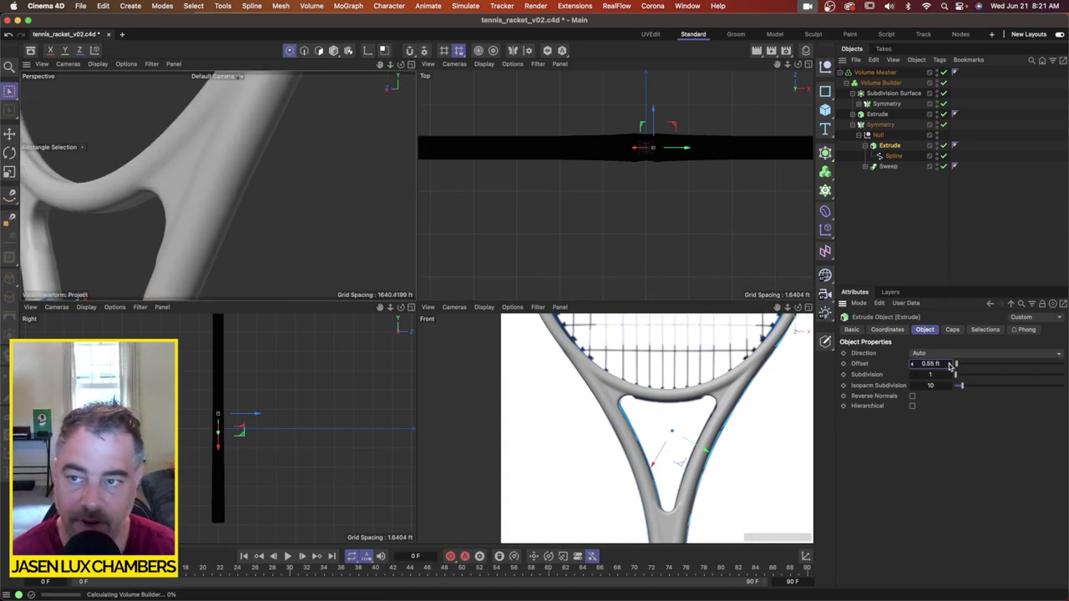
# Step: Examine the whole racket frame in perspective and compare hoop, throat and handle with the reference picture in the Front view
pyautogui.scroll(-8, 243, 192)
pyautogui.keyDown('alt'); pyautogui.moveTo(220, 186); pyautogui.dragTo(184, 125); pyautogui.keyUp('alt')
pyautogui.scroll(-3, 277, 178)
pyautogui.scroll(-3, 767, 434)
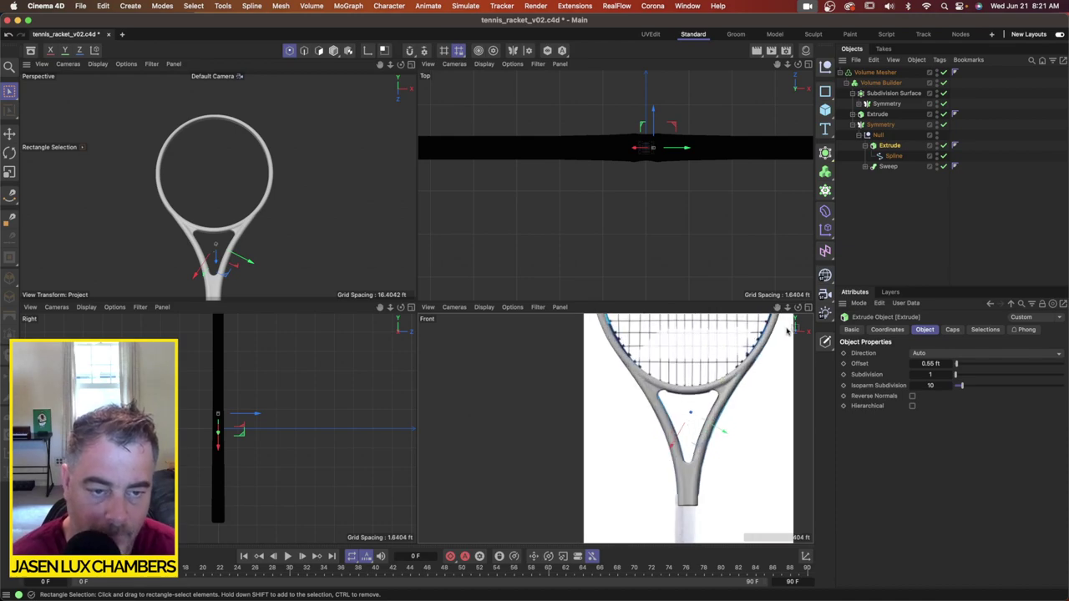
pyautogui.click(807, 310)
pyautogui.scroll(-3, 711, 293)
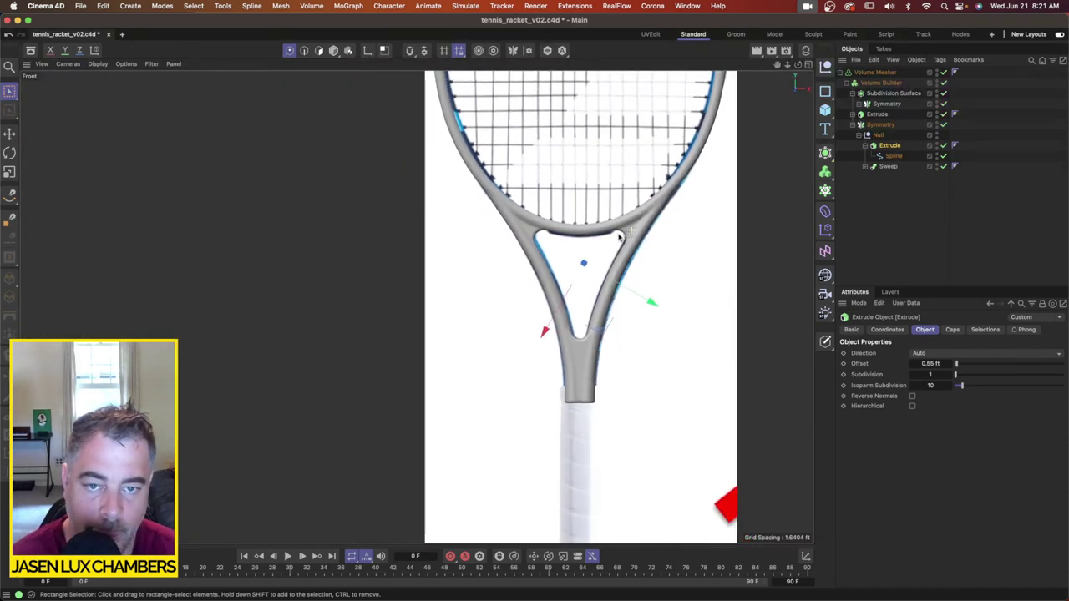
pyautogui.keyDown('alt'); pyautogui.moveTo(557, 332); pyautogui.dragTo(526, 365, button='middle'); pyautogui.keyUp('alt')
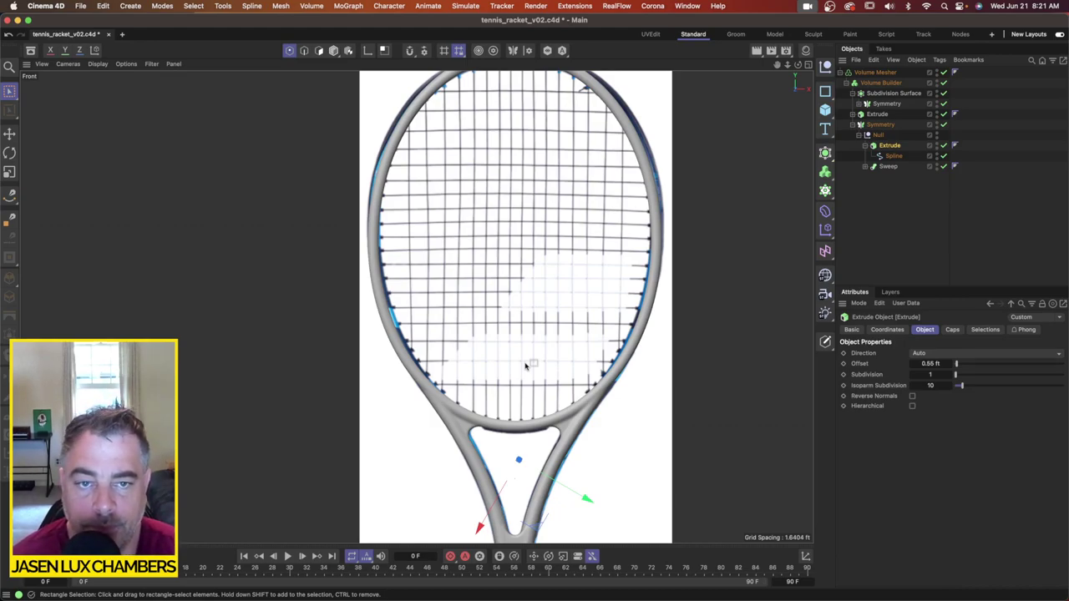
pyautogui.keyDown('alt'); pyautogui.moveTo(624, 146); pyautogui.dragTo(574, 198, button='middle'); pyautogui.keyUp('alt')
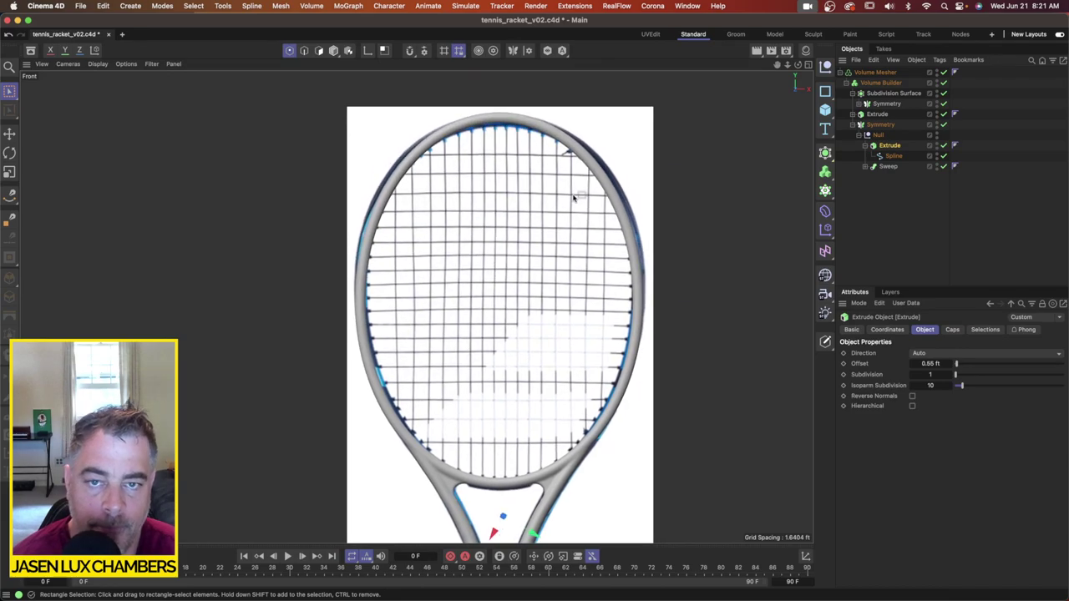
pyautogui.scroll(-4, 598, 190)
pyautogui.keyDown('alt'); pyautogui.moveTo(593, 339); pyautogui.dragTo(583, 262, button='middle'); pyautogui.keyUp('alt')
pyautogui.scroll(7, 597, 315)
pyautogui.keyDown('alt'); pyautogui.moveTo(602, 357); pyautogui.dragTo(631, 188, button='middle'); pyautogui.keyUp('alt')
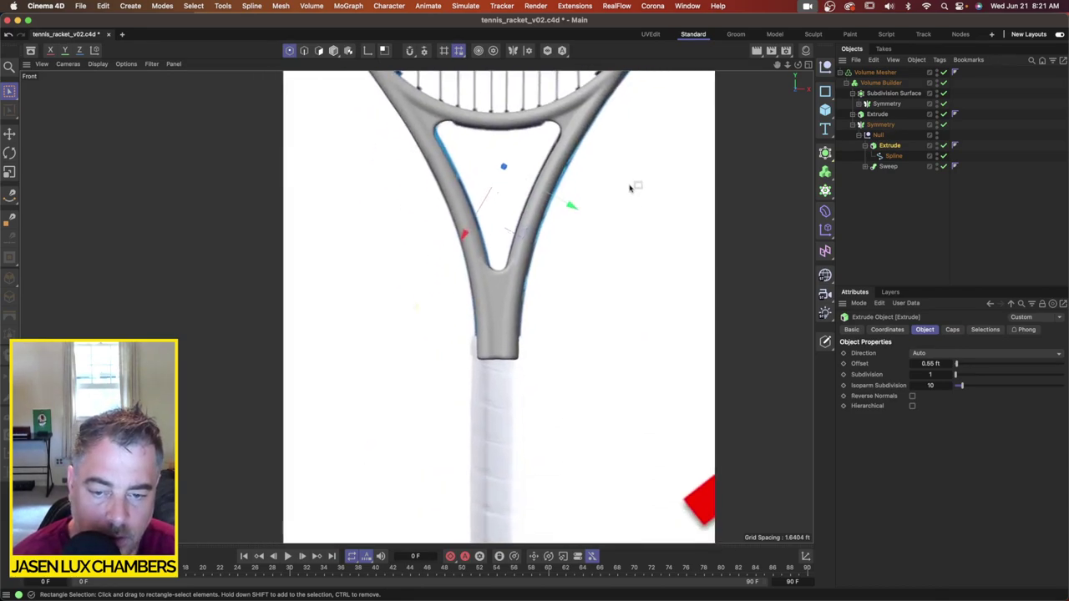
pyautogui.scroll(-1, 610, 356)
pyautogui.keyDown('alt'); pyautogui.moveTo(610, 357); pyautogui.dragTo(612, 253, button='middle'); pyautogui.keyUp('alt')
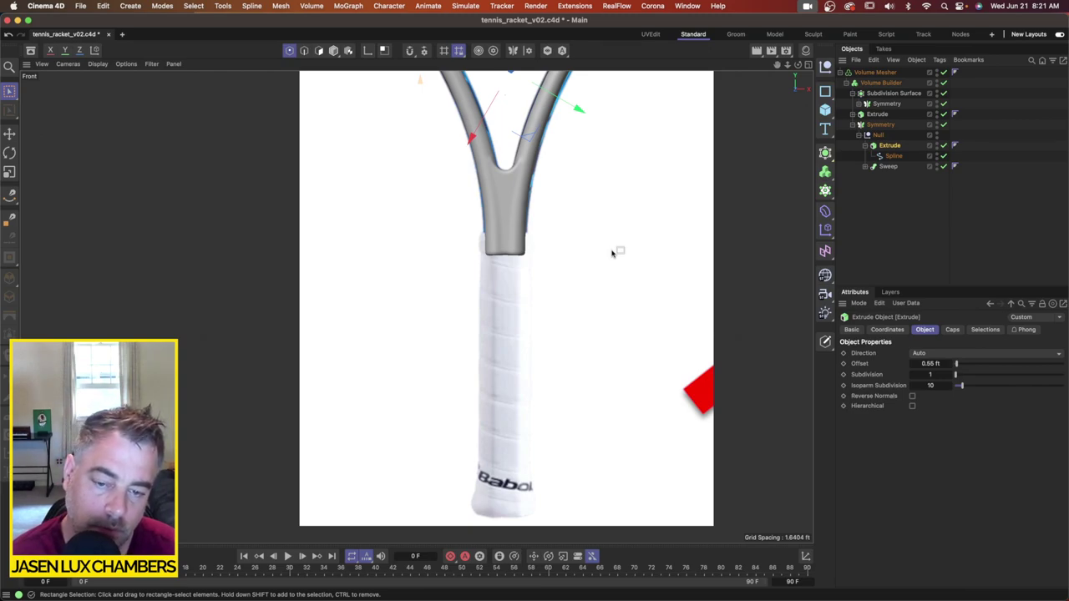
# Step: Draw a Bezier spline with the Spline Pen along the grip's left edge for one tape wrap above the logo, curving inward at both ends
pyautogui.keyDown('alt'); pyautogui.moveTo(506, 416); pyautogui.dragTo(531, 419, button='right'); pyautogui.keyUp('alt')
pyautogui.keyDown('alt'); pyautogui.moveTo(516, 450); pyautogui.dragTo(519, 310, button='middle'); pyautogui.keyUp('alt')
pyautogui.scroll(3, 519, 310)
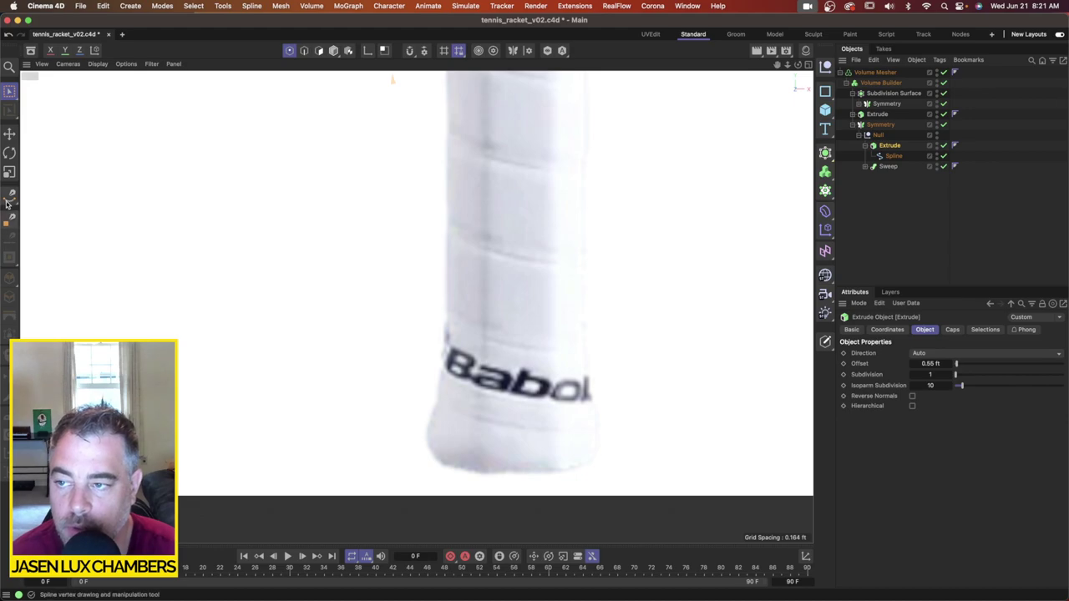
pyautogui.click(10, 194)
pyautogui.scroll(4, 459, 318)
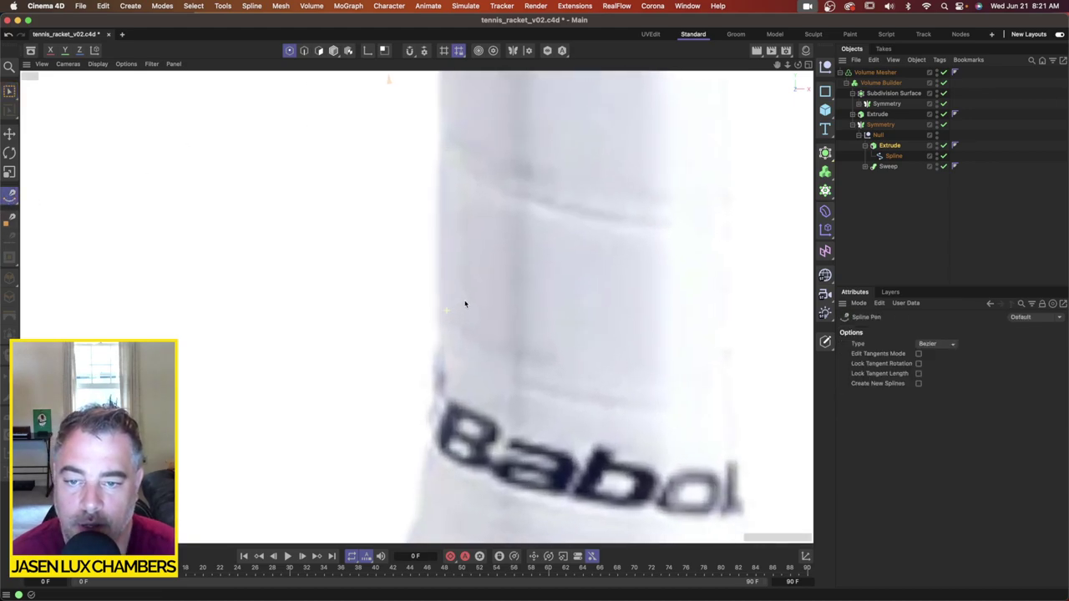
pyautogui.click(451, 359)
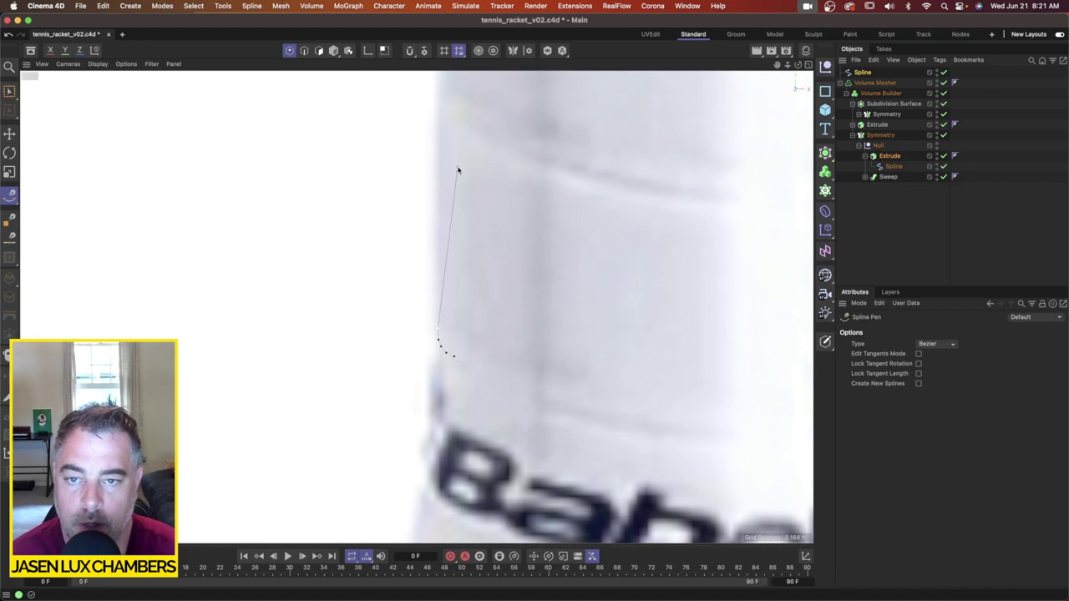
pyautogui.scroll(3, 459, 167)
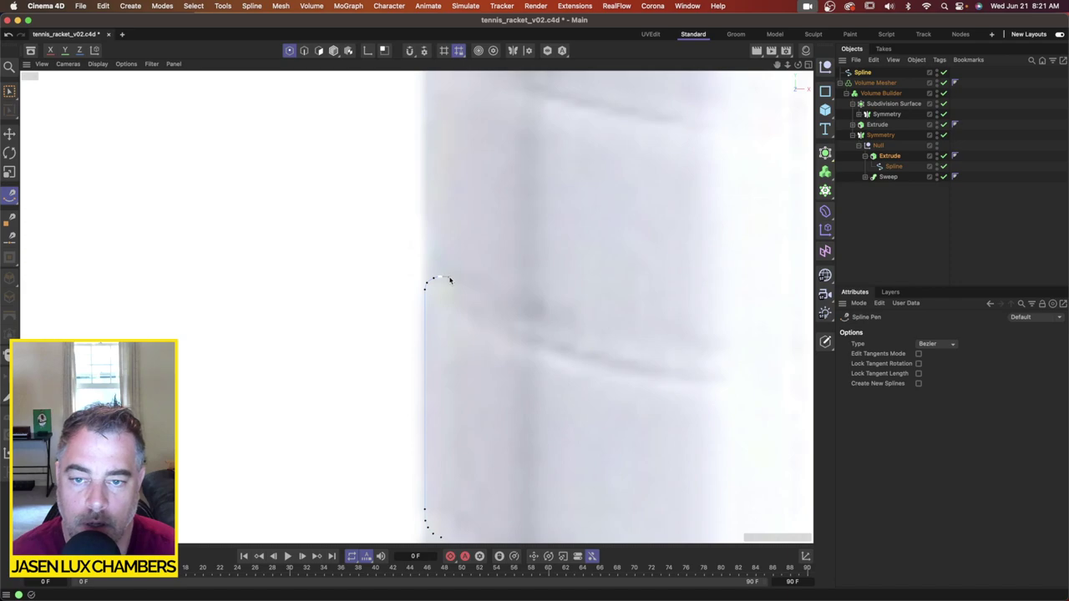
pyautogui.scroll(-4, 467, 318)
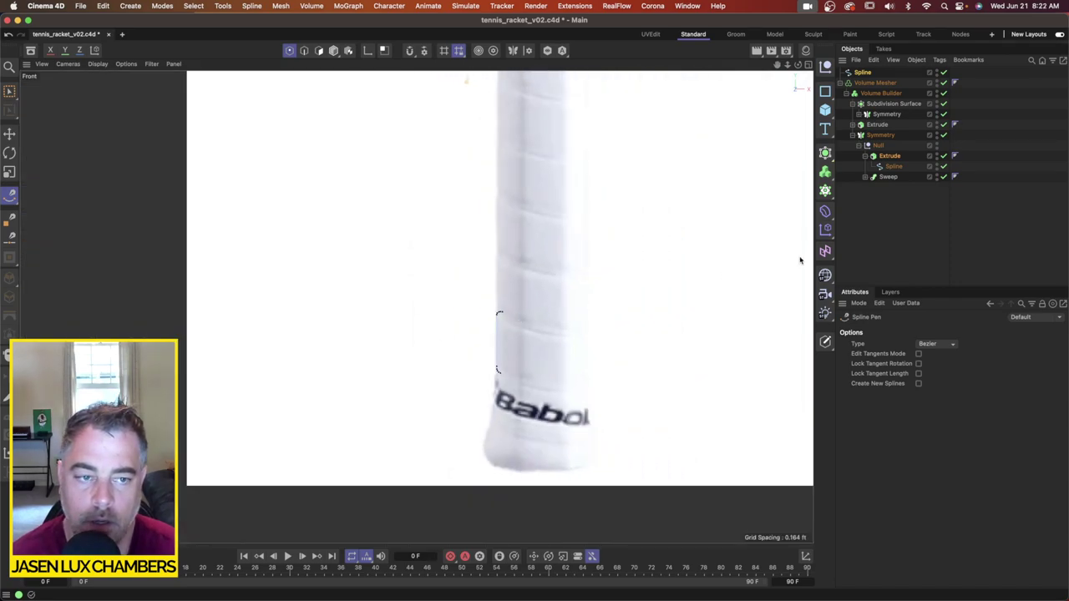
# Step: Set the tape-wrap spline's X and Y position to 0 ft so it sits at the world origin
pyautogui.click(863, 73)
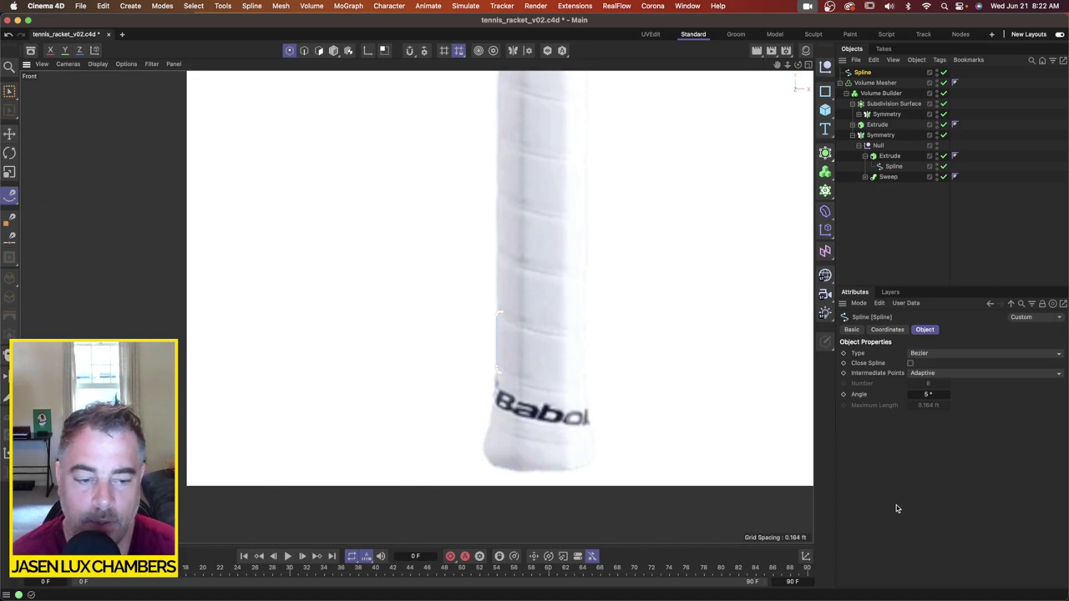
pyautogui.click(806, 556)
pyautogui.doubleClick(889, 561)
pyautogui.write('0')
pyautogui.press('Tab')
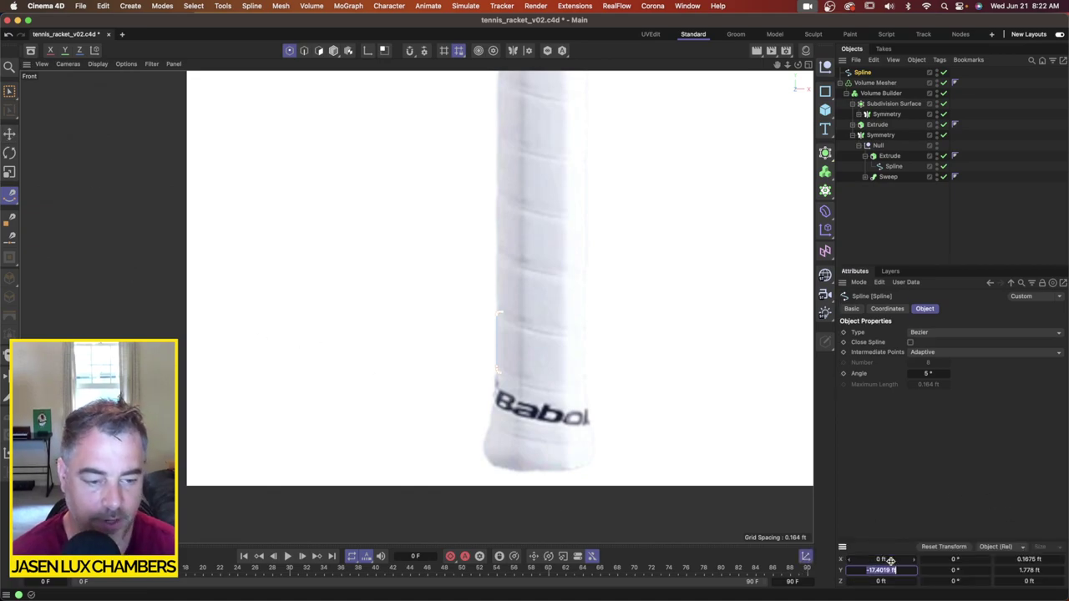
pyautogui.write('0')
pyautogui.press('Return')
pyautogui.press('s')
pyautogui.keyDown('alt'); pyautogui.moveTo(579, 348); pyautogui.dragTo(502, 362, button='right'); pyautogui.keyUp('alt')
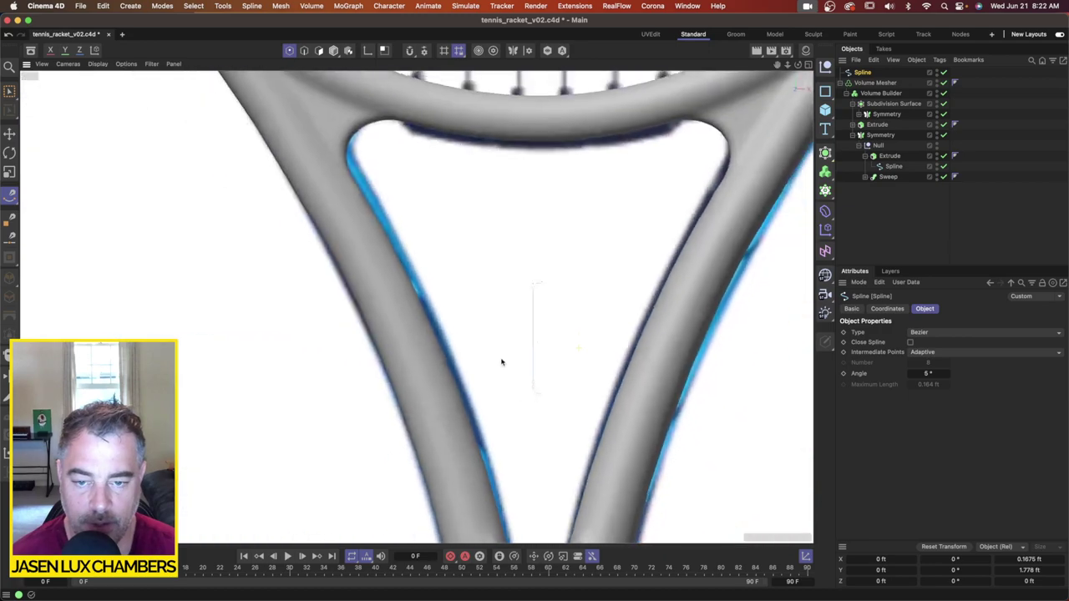
pyautogui.scroll(-6, 576, 338)
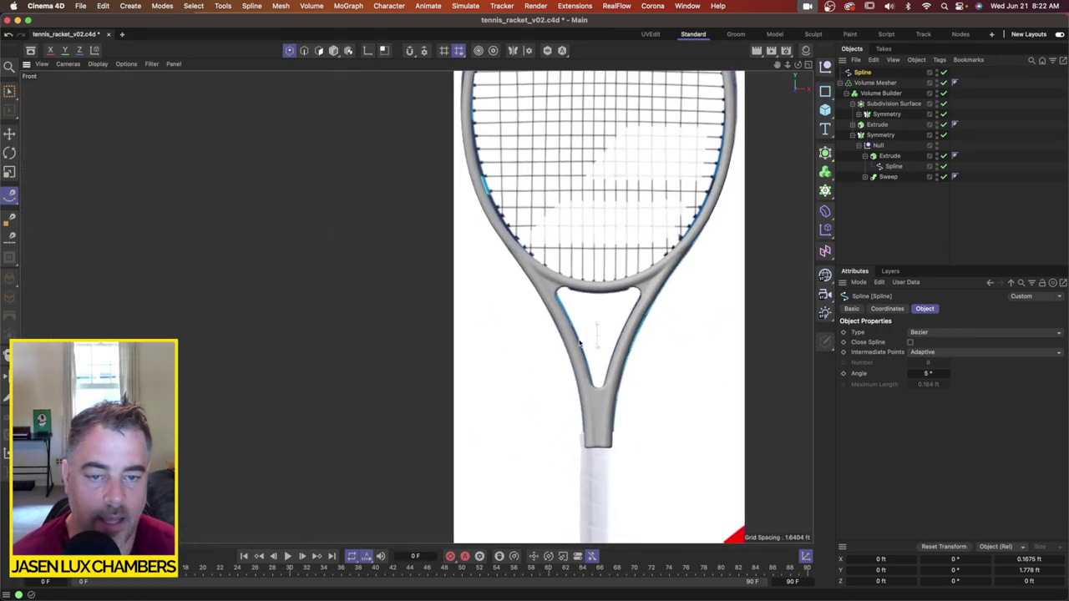
# Step: Add a Helix spline, rotate it upright so it coils along the handle, and move it down to the grip's lower end
pyautogui.click(908, 220)
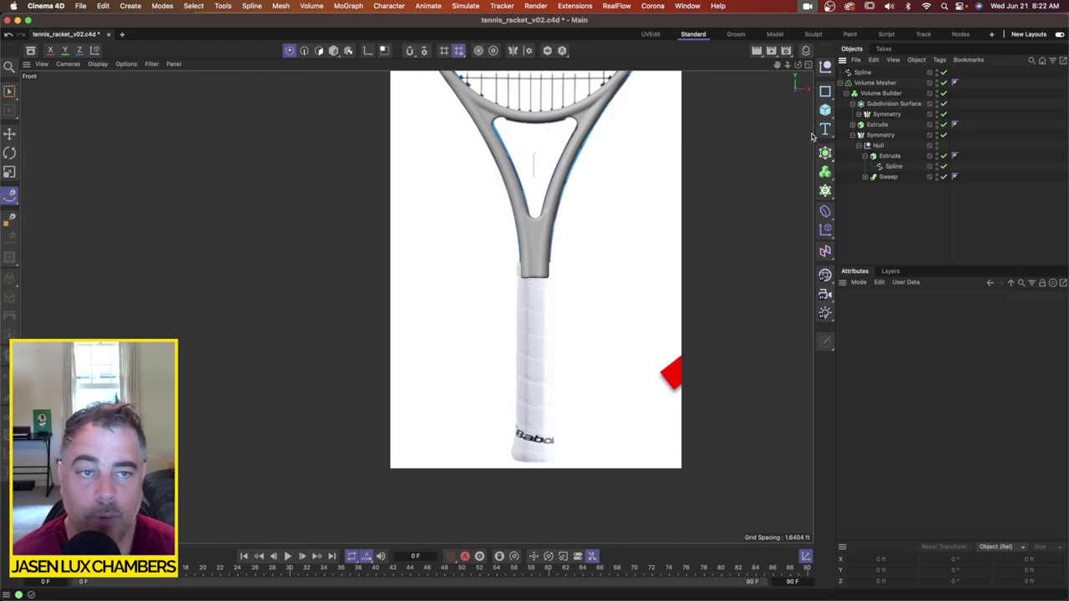
pyautogui.click(827, 92)
pyautogui.click(865, 126)
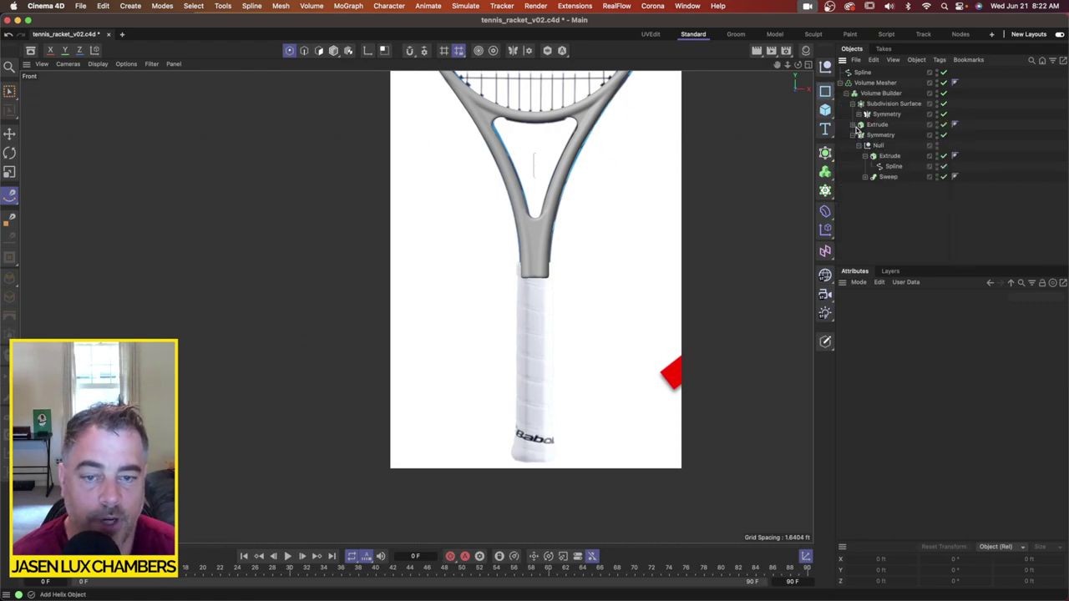
pyautogui.click(9, 153)
pyautogui.moveTo(535, 179); pyautogui.dragTo(532, 84)
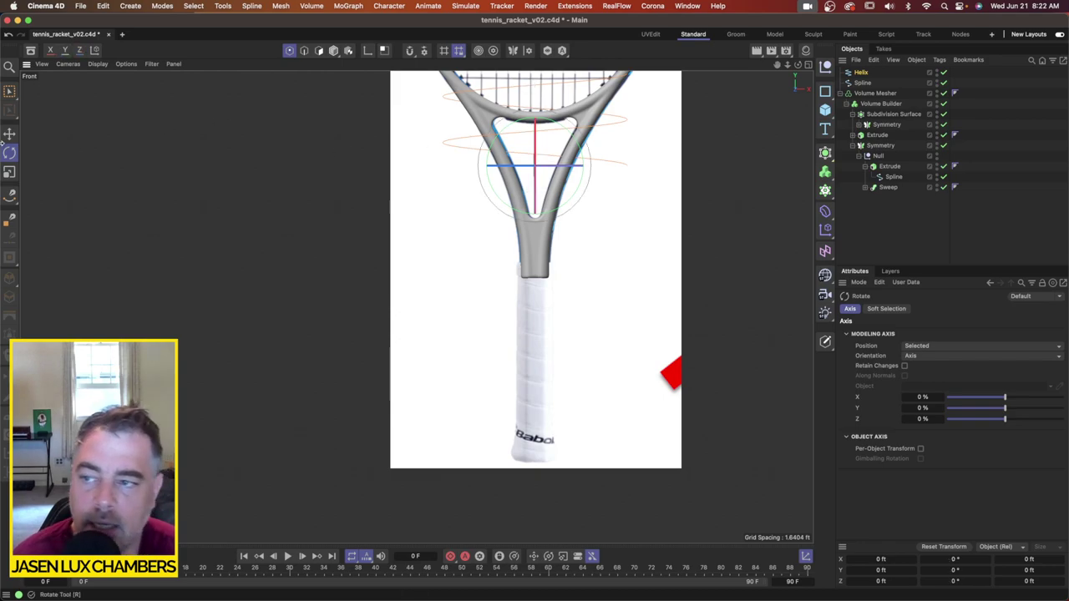
pyautogui.click(9, 134)
pyautogui.moveTo(537, 204); pyautogui.dragTo(529, 495)
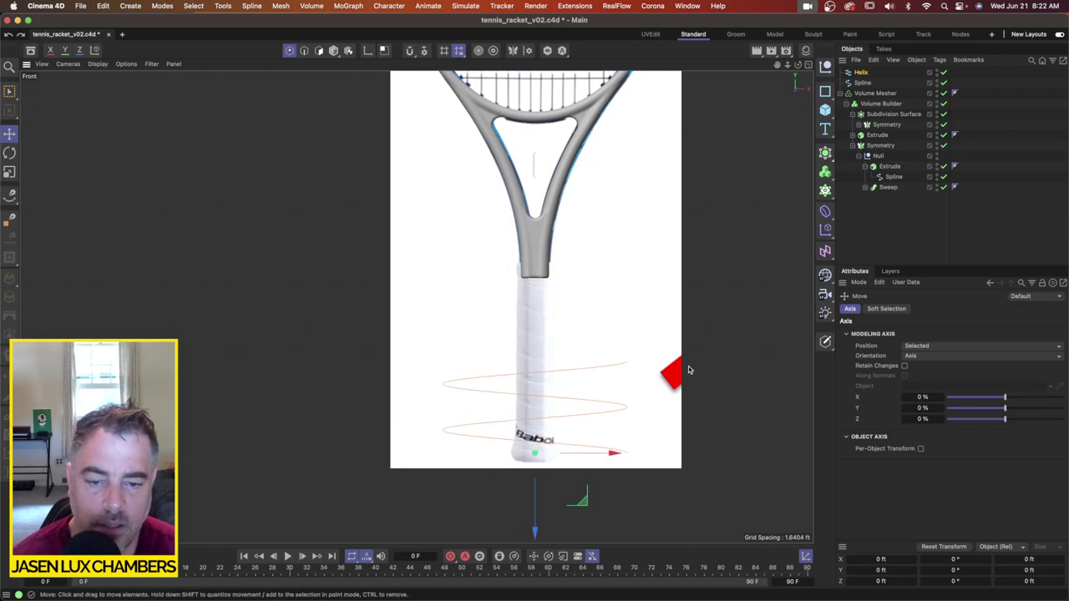
# Step: Set the Helix's End Angle to 360*10 (3600°) for ten turns
pyautogui.click(861, 73)
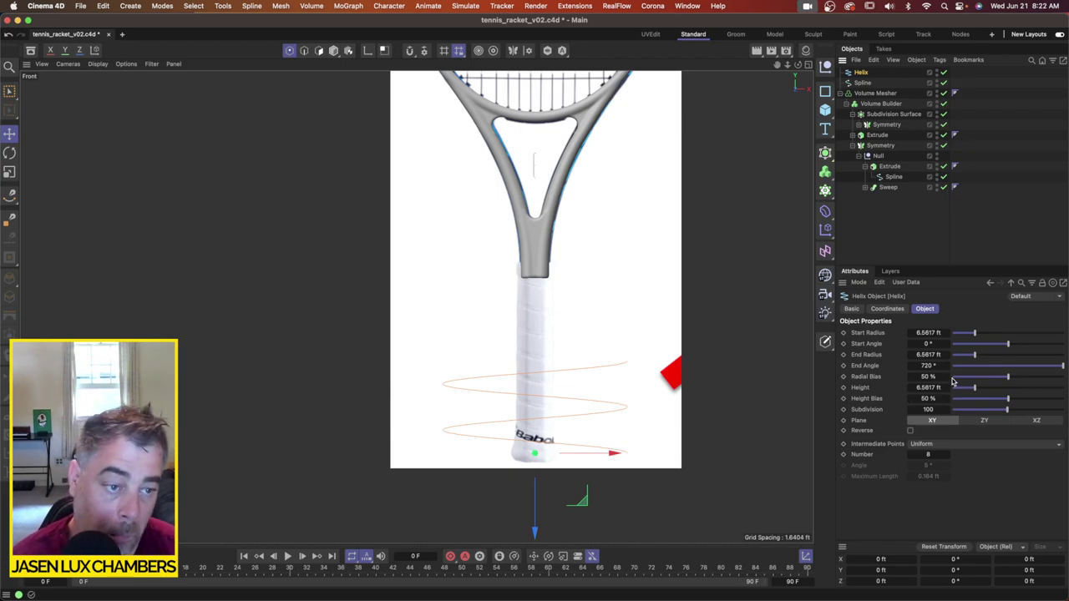
pyautogui.click(929, 366)
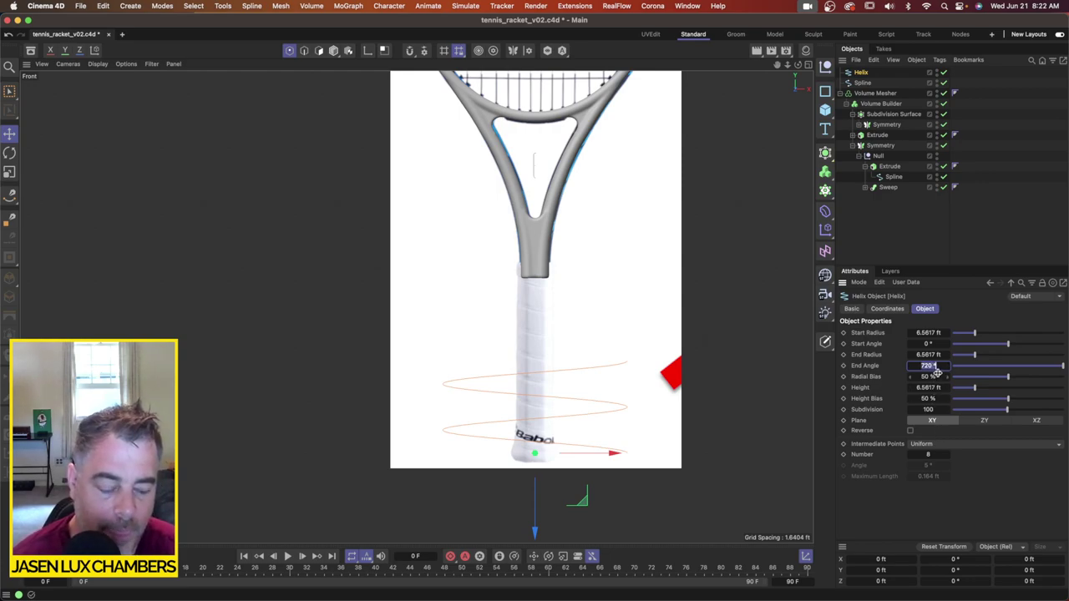
pyautogui.write('3600')
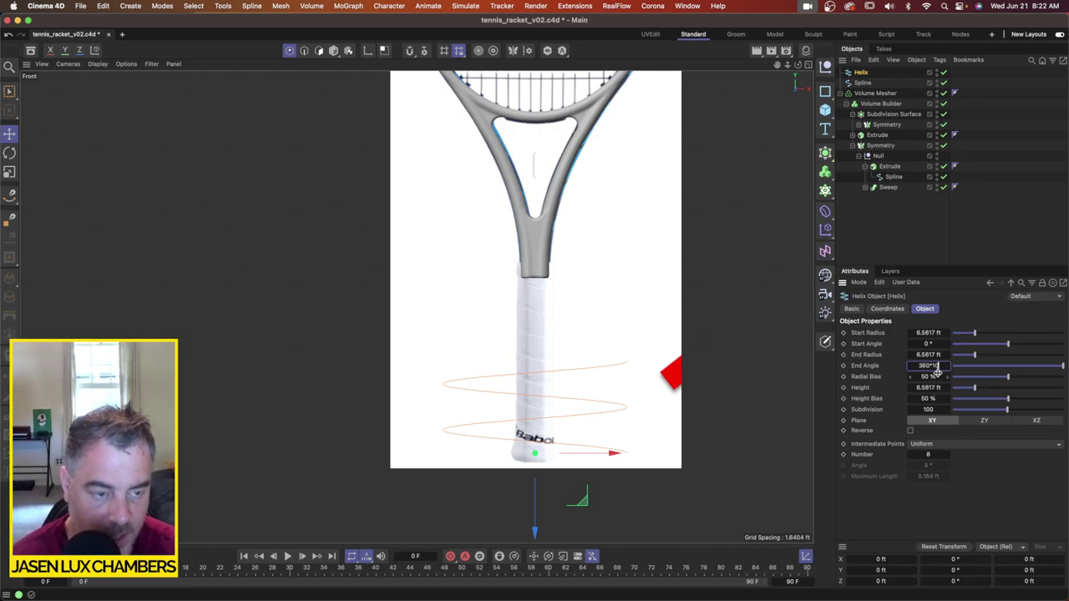
pyautogui.press('Return')
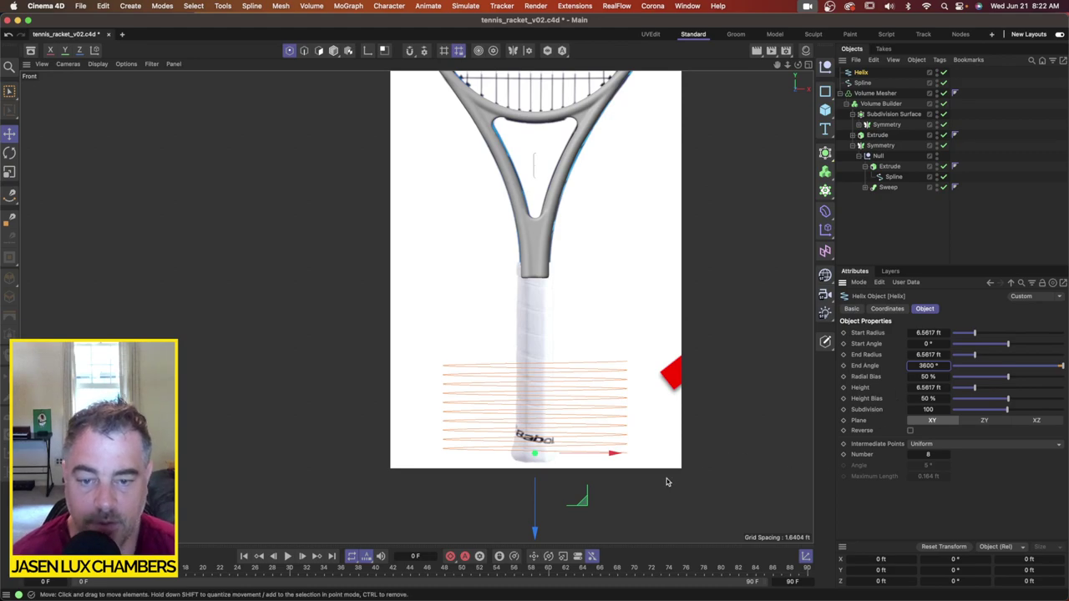
# Step: Scale the Helix down to about 1.4 ft radius to match the grip's width and nudge it up slightly over the logo
pyautogui.click(10, 171)
pyautogui.moveTo(708, 300); pyautogui.dragTo(327, 338)
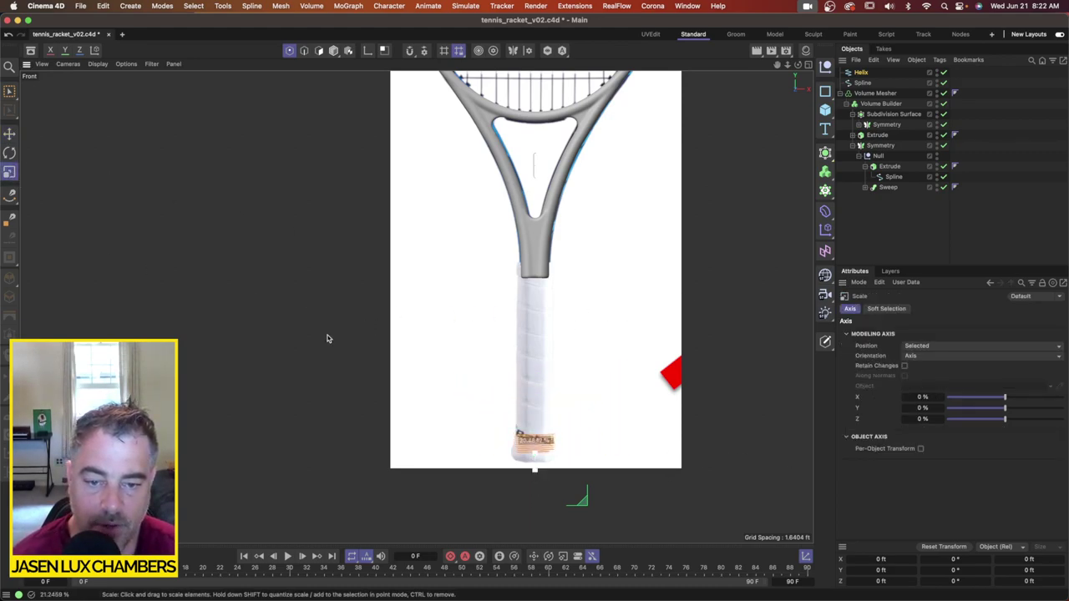
pyautogui.scroll(5, 573, 415)
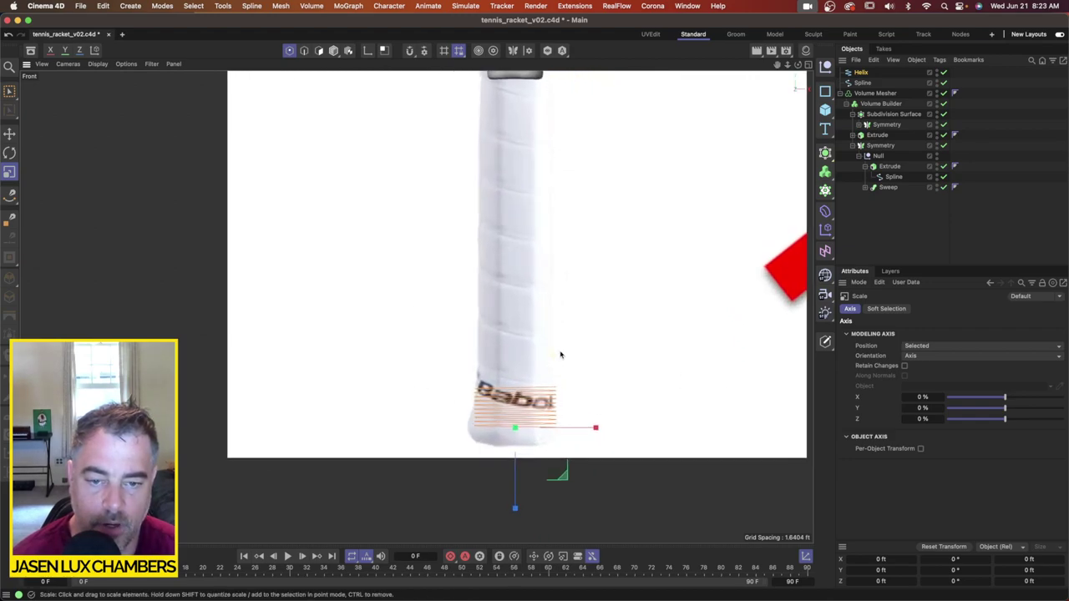
pyautogui.moveTo(618, 343); pyautogui.dragTo(616, 340)
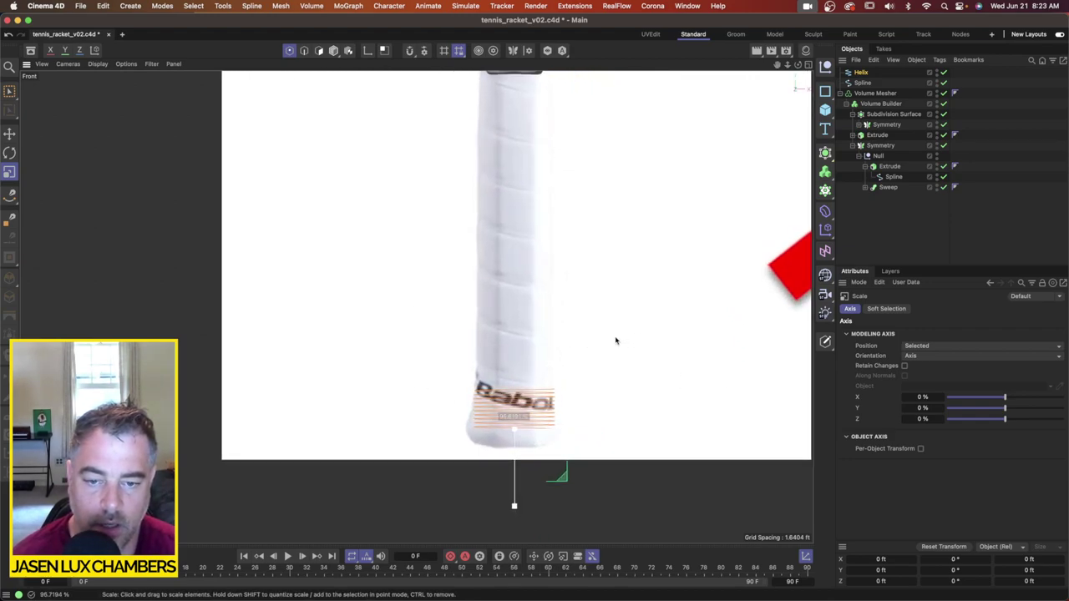
pyautogui.press('e')
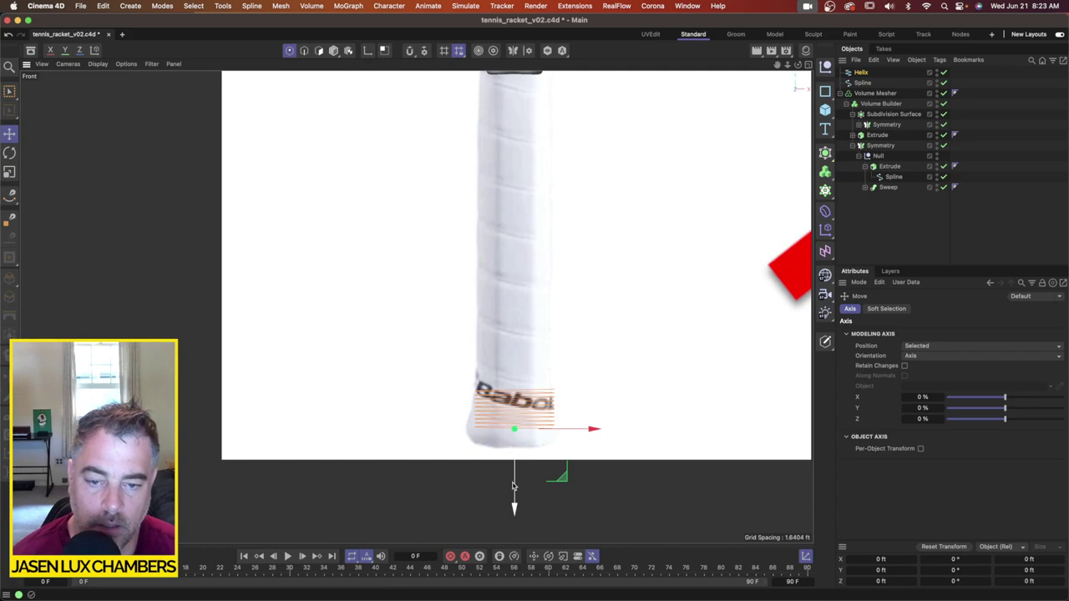
pyautogui.moveTo(514, 486)
pyautogui.mouseDown()
pyautogui.moveTo(513, 451)
pyautogui.moveTo(513, 470)
pyautogui.mouseUp()
pyautogui.scroll(-5, 578, 366)
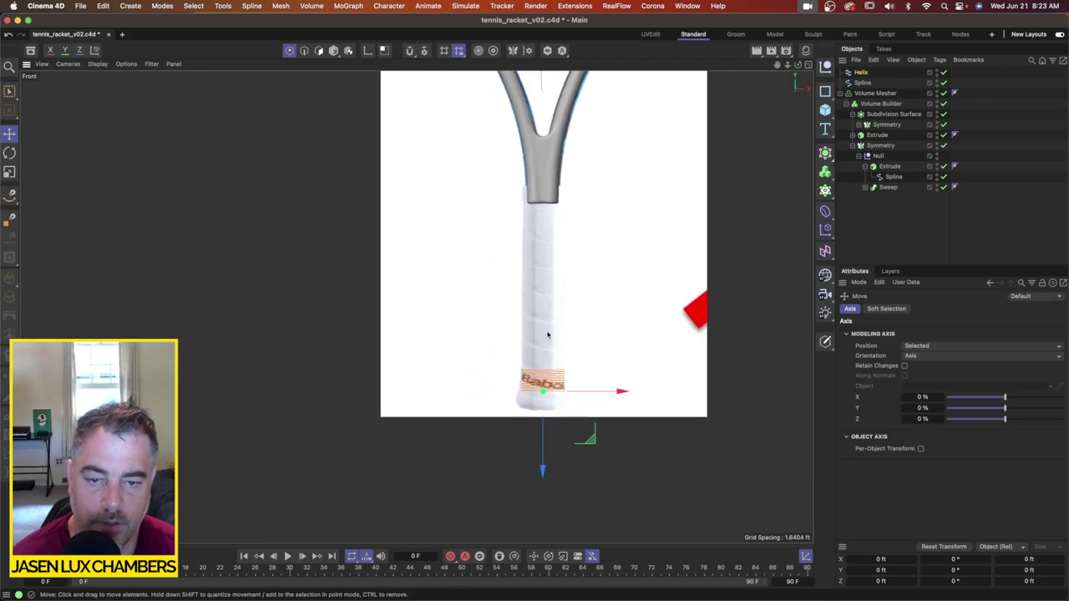
pyautogui.keyDown('alt'); pyautogui.moveTo(548, 334); pyautogui.dragTo(539, 349, button='middle'); pyautogui.keyUp('alt')
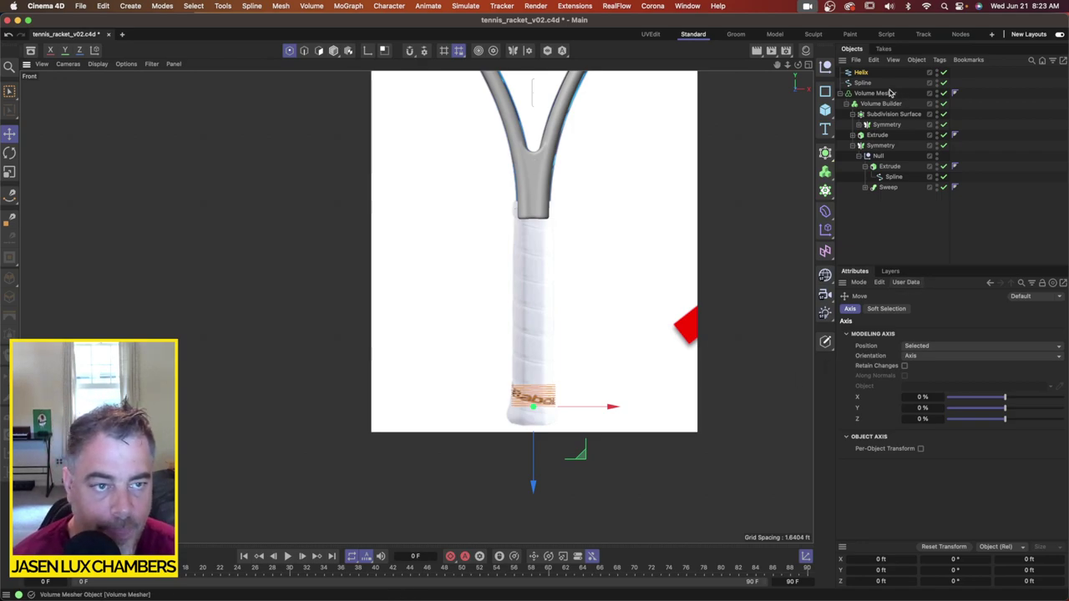
# Step: Stretch the Helix's Height to about 16.86 ft and move it down so it starts at the bottom edge of the handle
pyautogui.click(866, 73)
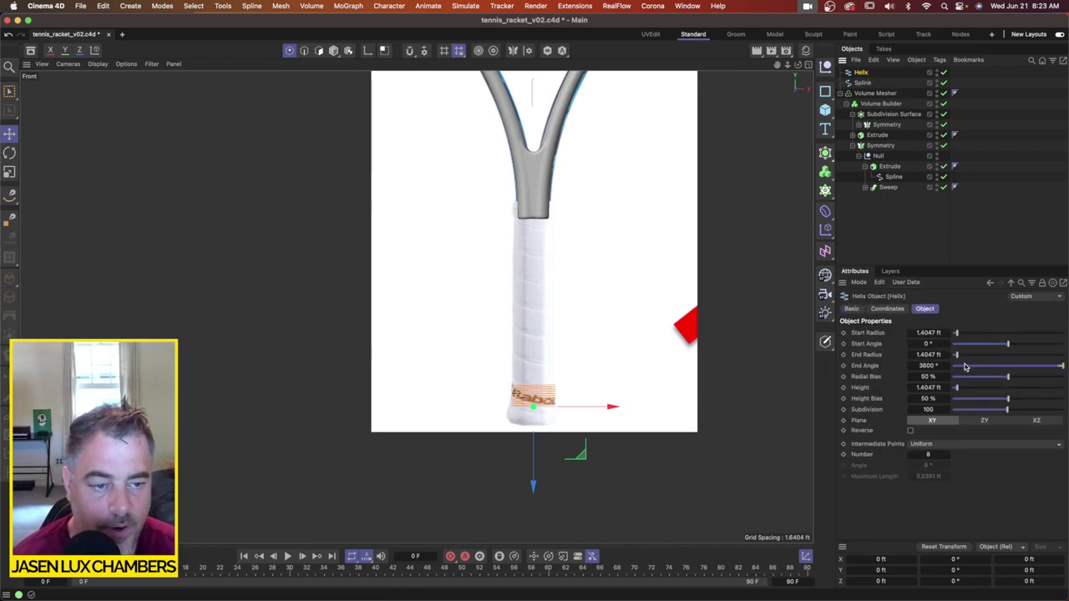
pyautogui.moveTo(957, 389); pyautogui.dragTo(1010, 372)
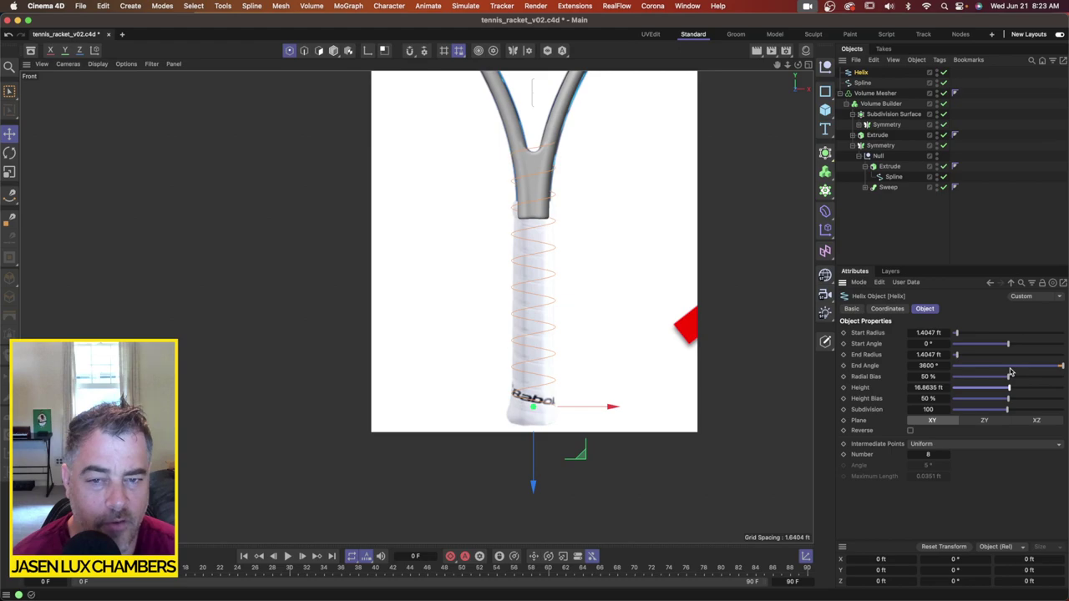
pyautogui.scroll(-1, 630, 248)
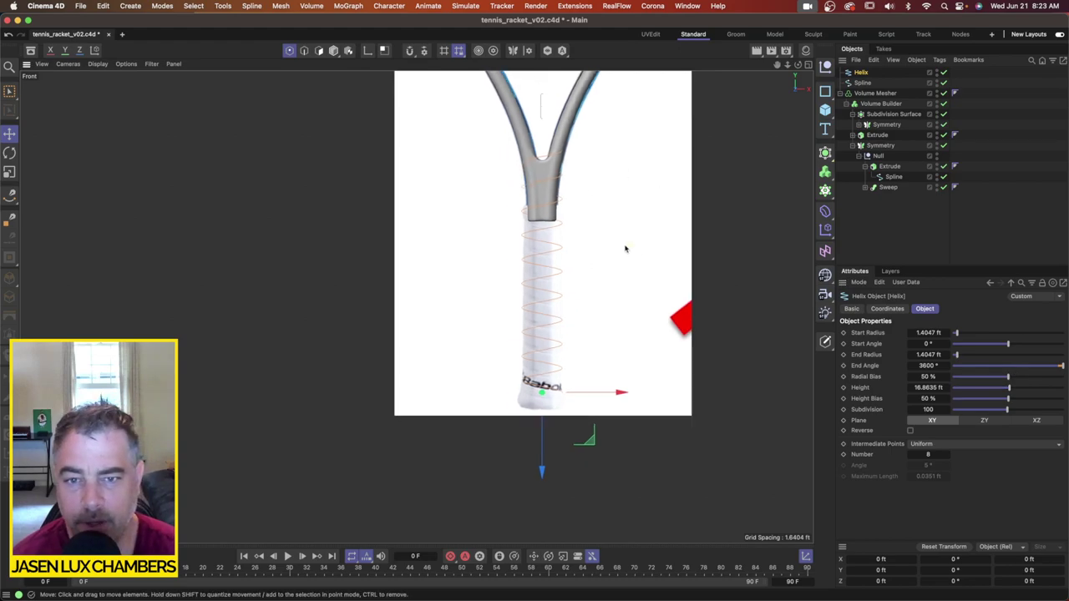
pyautogui.keyDown('alt'); pyautogui.moveTo(600, 240); pyautogui.dragTo(532, 264, button='middle'); pyautogui.keyUp('alt')
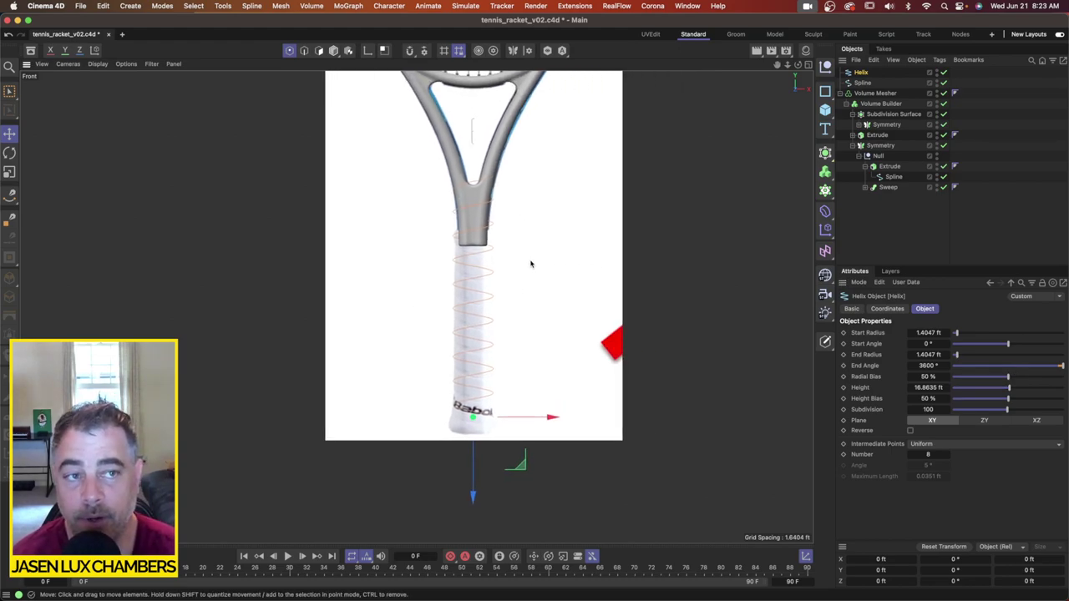
pyautogui.scroll(2, 517, 288)
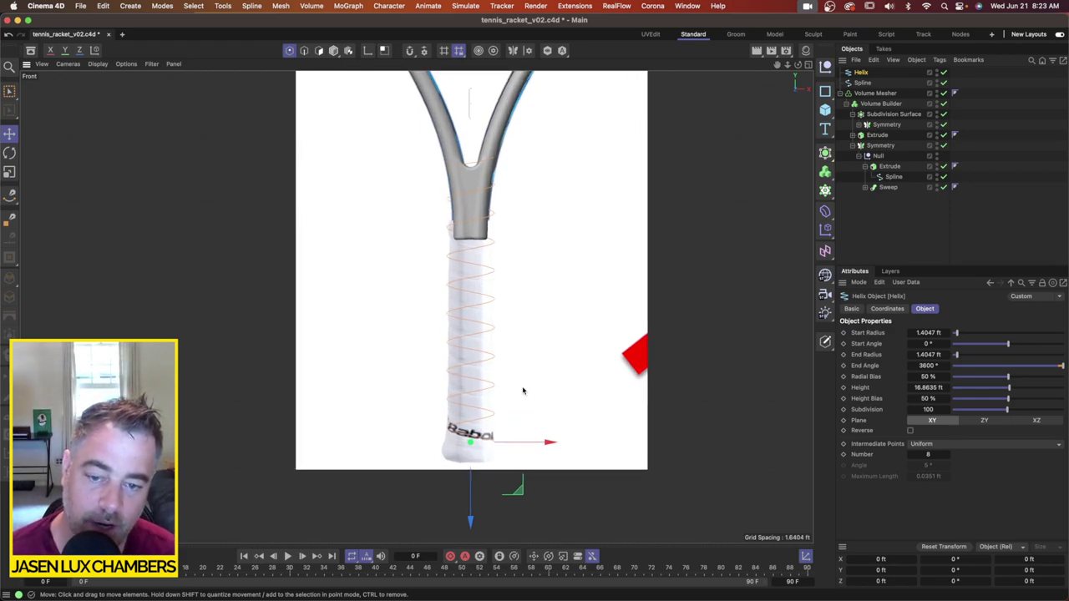
pyautogui.moveTo(472, 481); pyautogui.dragTo(472, 509)
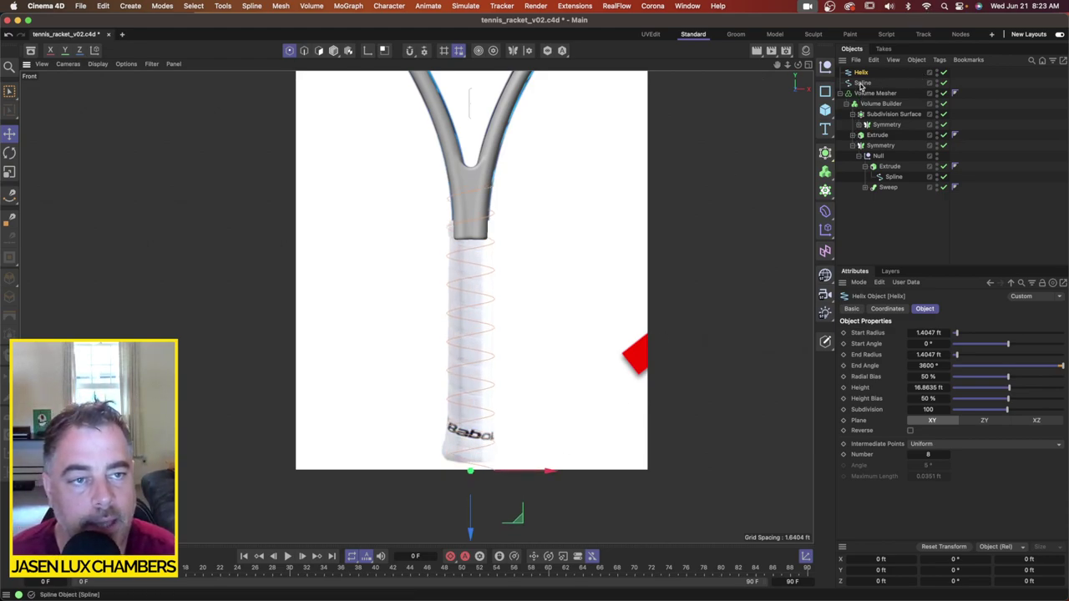
# Step: Add a Sweep and nest the tape-wrap Spline as its profile above the Helix as its path
pyautogui.click(825, 153)
pyautogui.click(952, 211)
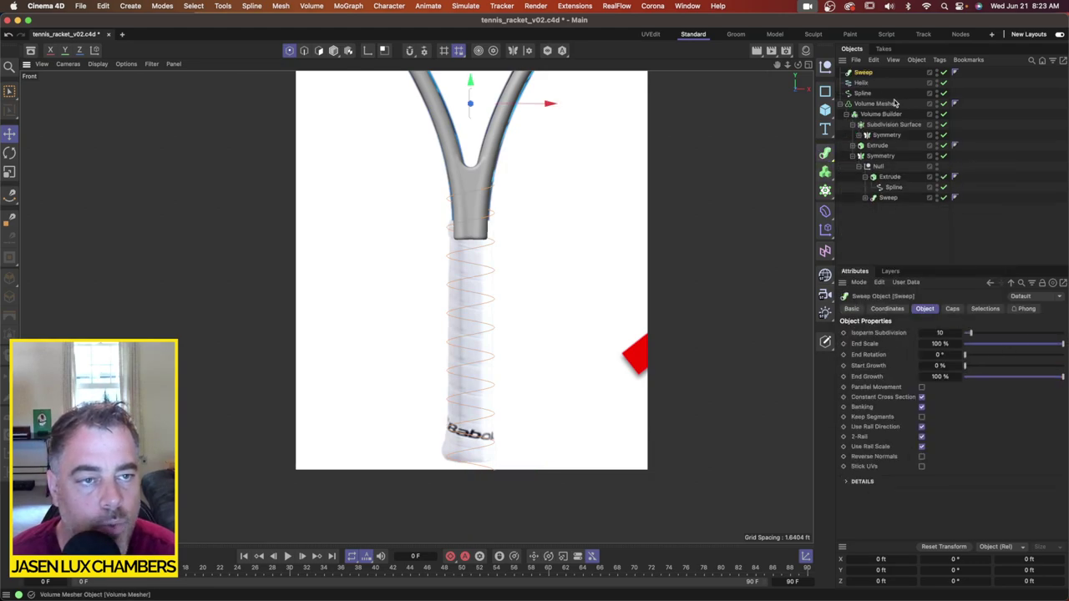
pyautogui.moveTo(862, 93); pyautogui.dragTo(864, 81)
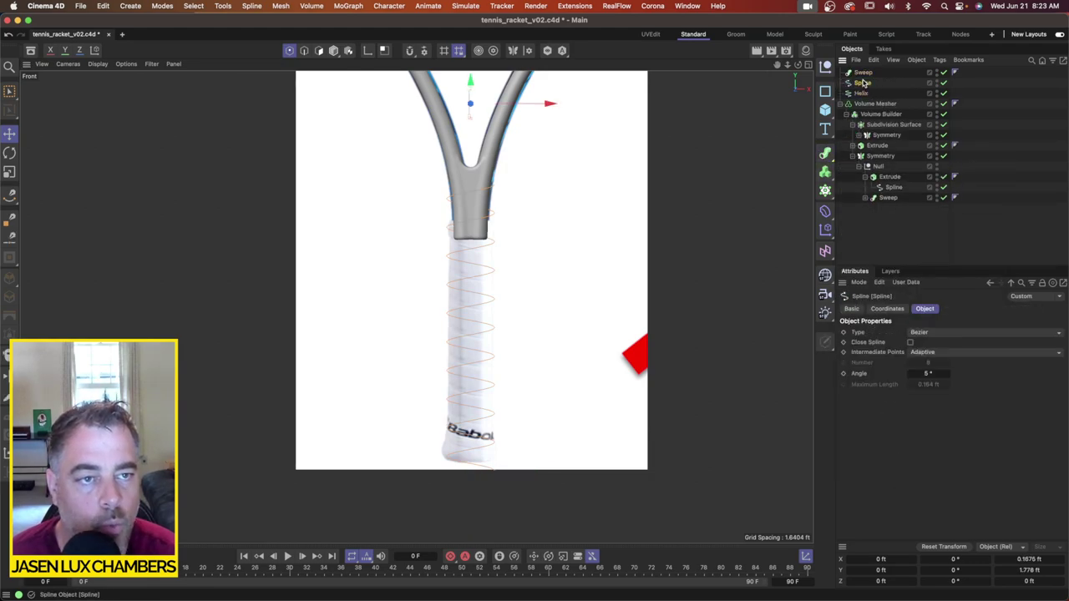
pyautogui.click(861, 94)
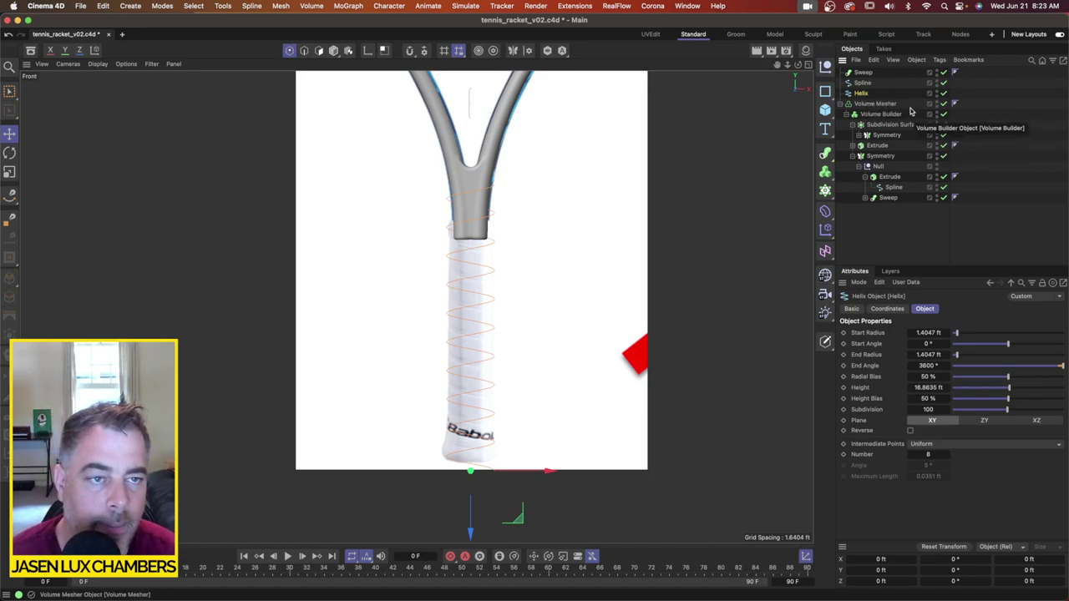
pyautogui.keyDown('shift'); pyautogui.click(863, 83); pyautogui.keyUp('shift')
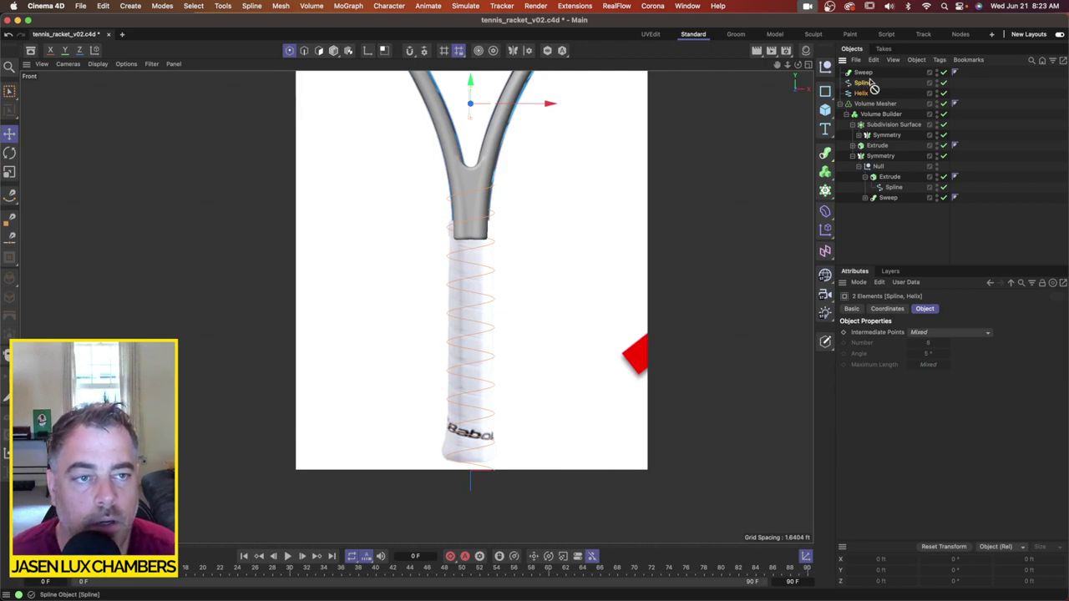
pyautogui.moveTo(865, 87); pyautogui.dragTo(874, 75)
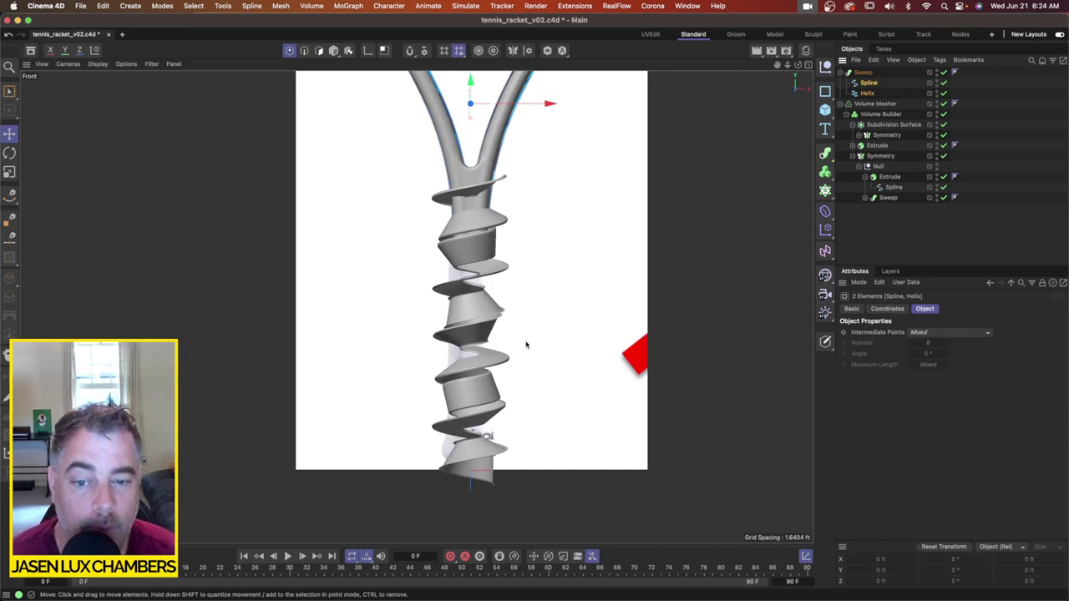
# Step: Turn off Banking on the handle Sweep so the tape wraps evenly, and select its profile Spline
pyautogui.click(870, 83)
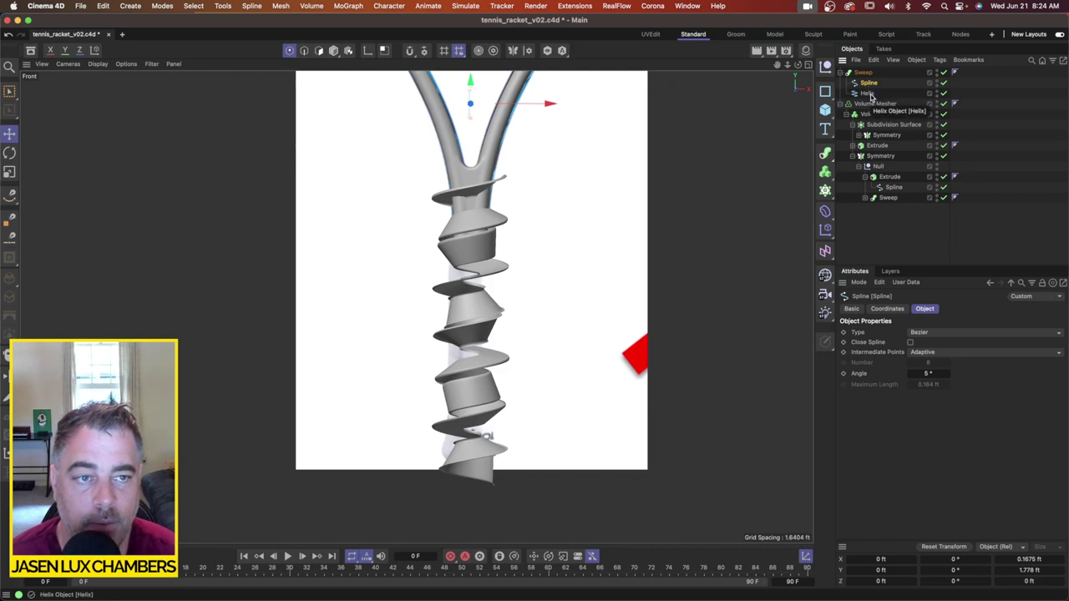
pyautogui.click(864, 73)
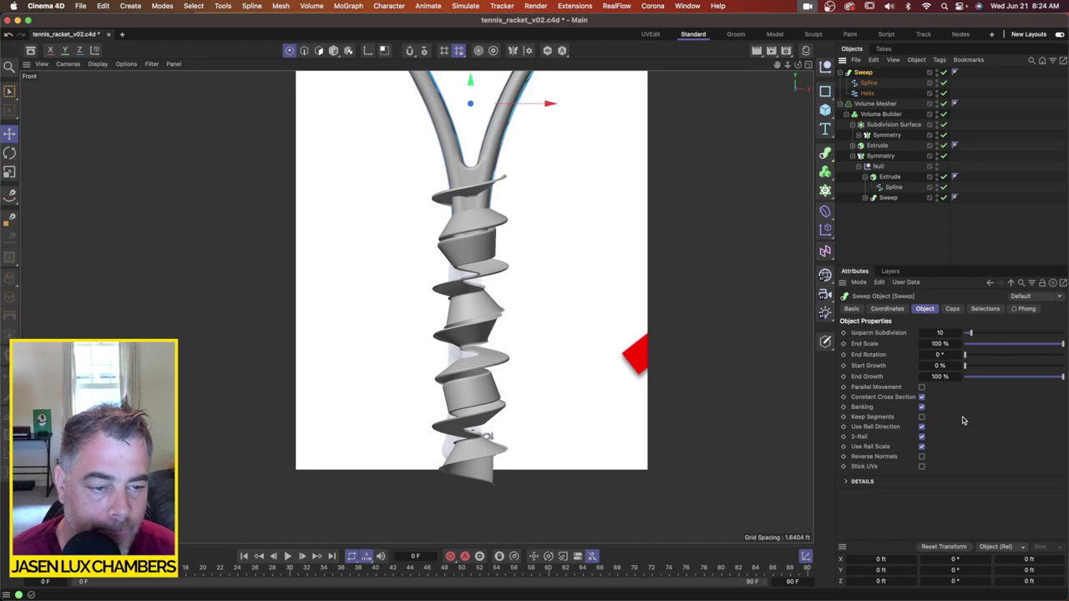
pyautogui.click(922, 398)
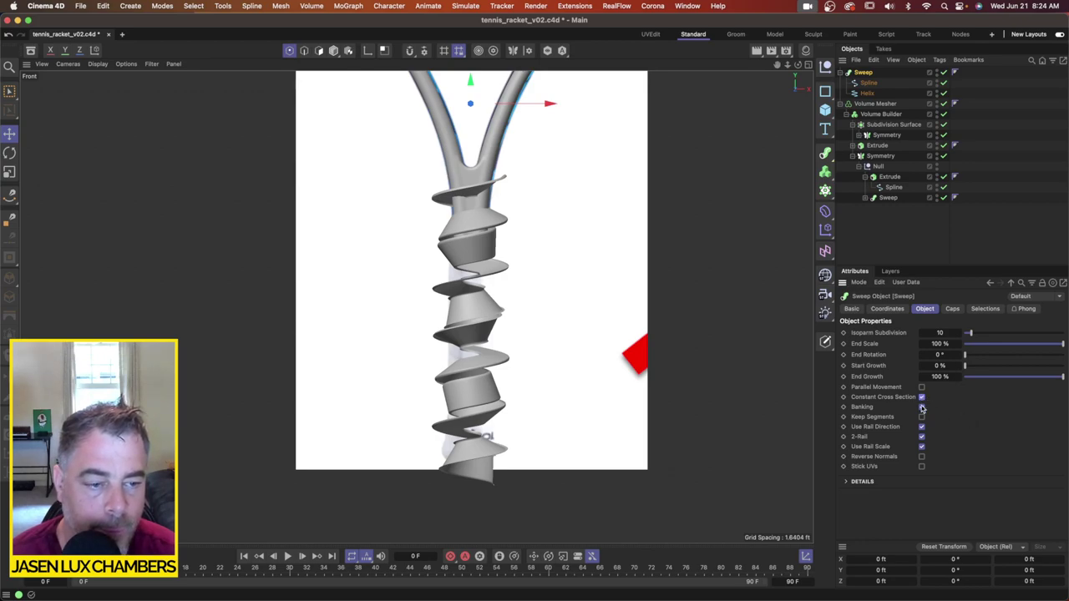
pyautogui.click(922, 407)
pyautogui.scroll(5, 498, 298)
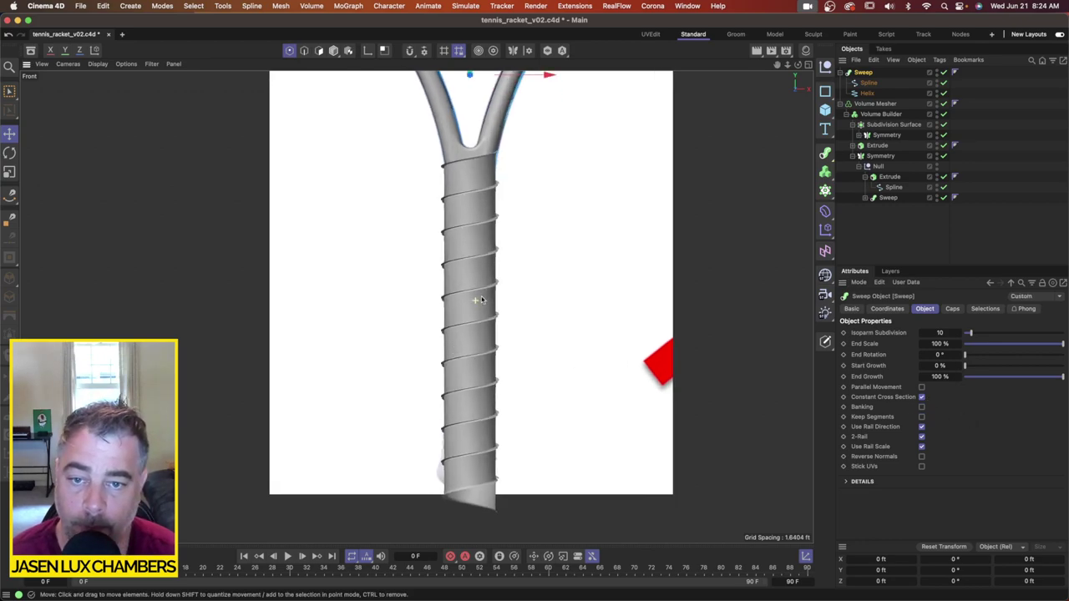
pyautogui.scroll(-5, 498, 298)
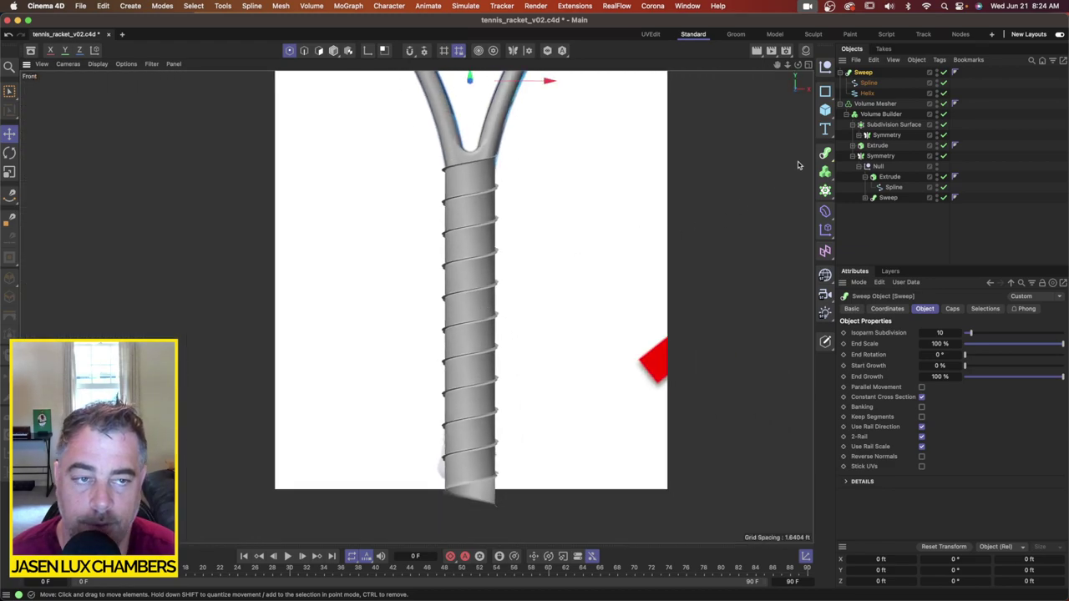
pyautogui.click(870, 83)
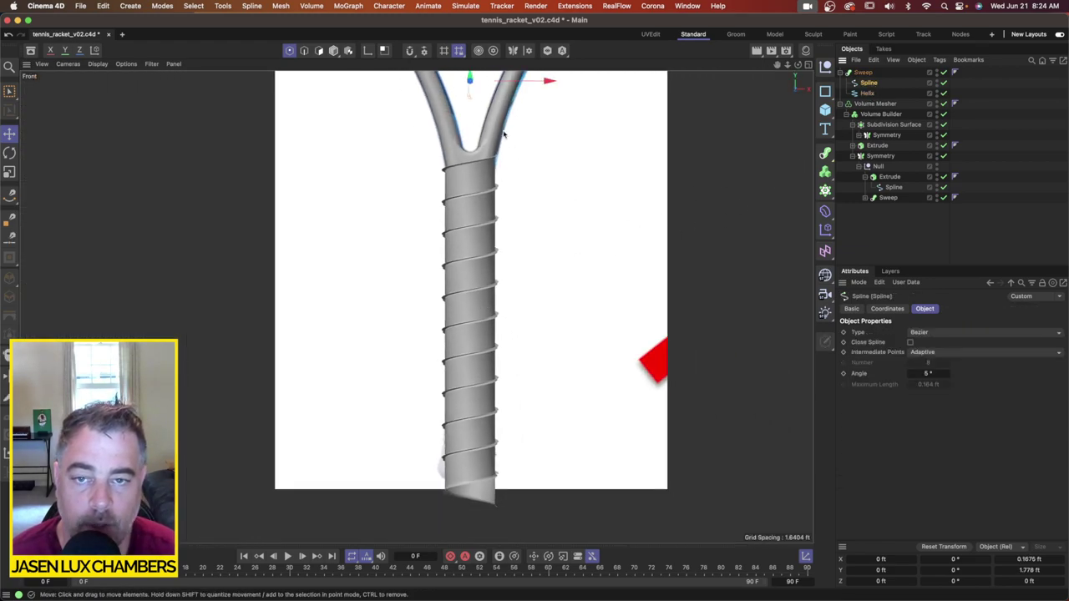
# Step: Rotate the tape-wrap profile Spline 180° so the tape lies flush around the handle
pyautogui.keyDown('alt'); pyautogui.moveTo(477, 126); pyautogui.dragTo(479, 254, button='middle'); pyautogui.keyUp('alt')
pyautogui.scroll(5, 474, 210)
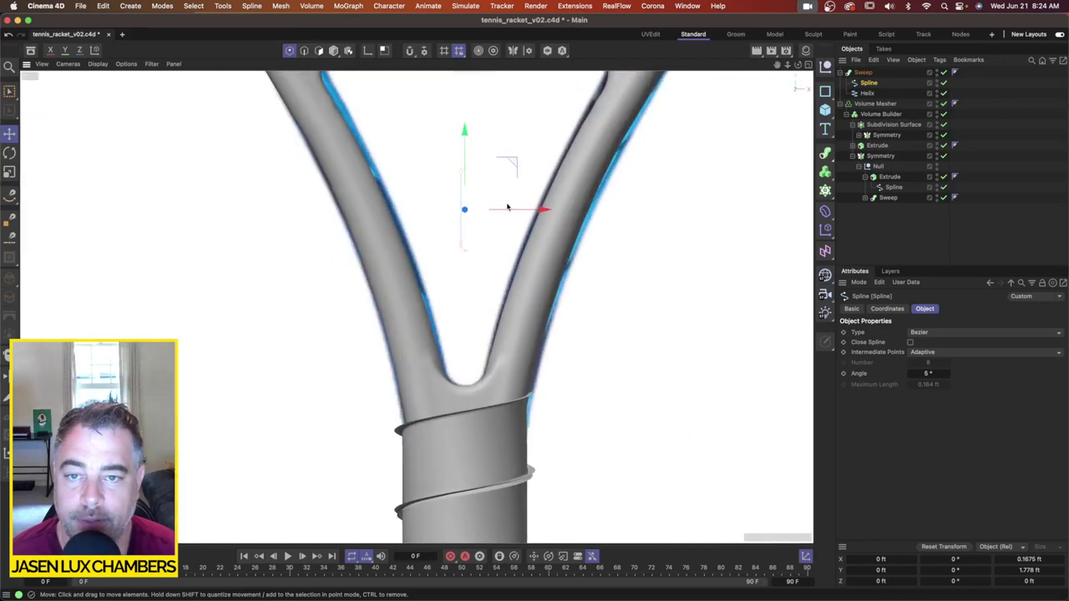
pyautogui.click(9, 154)
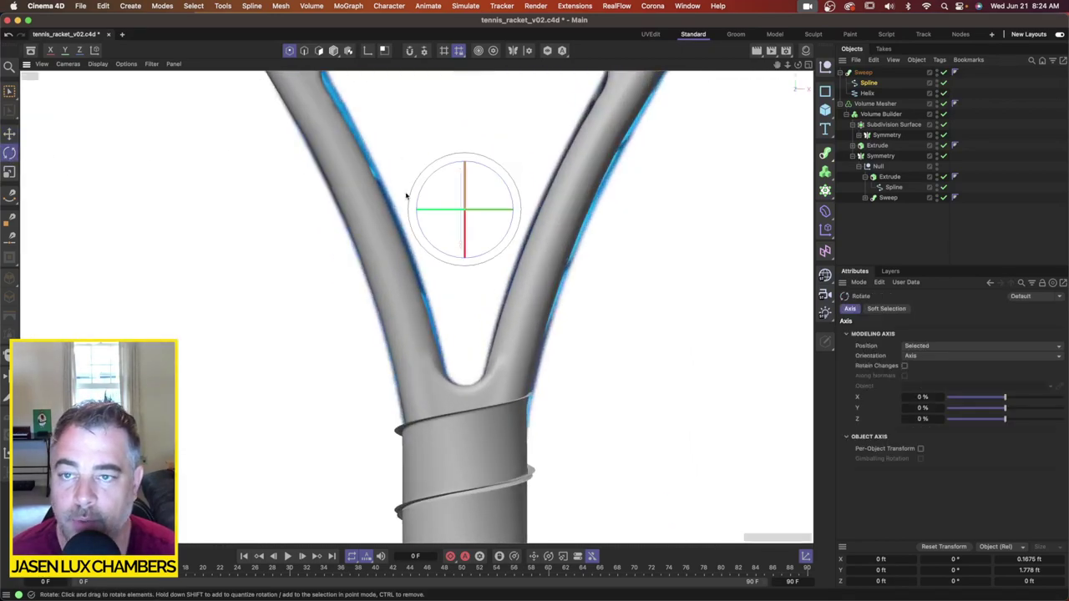
pyautogui.moveTo(502, 178); pyautogui.dragTo(438, 237)
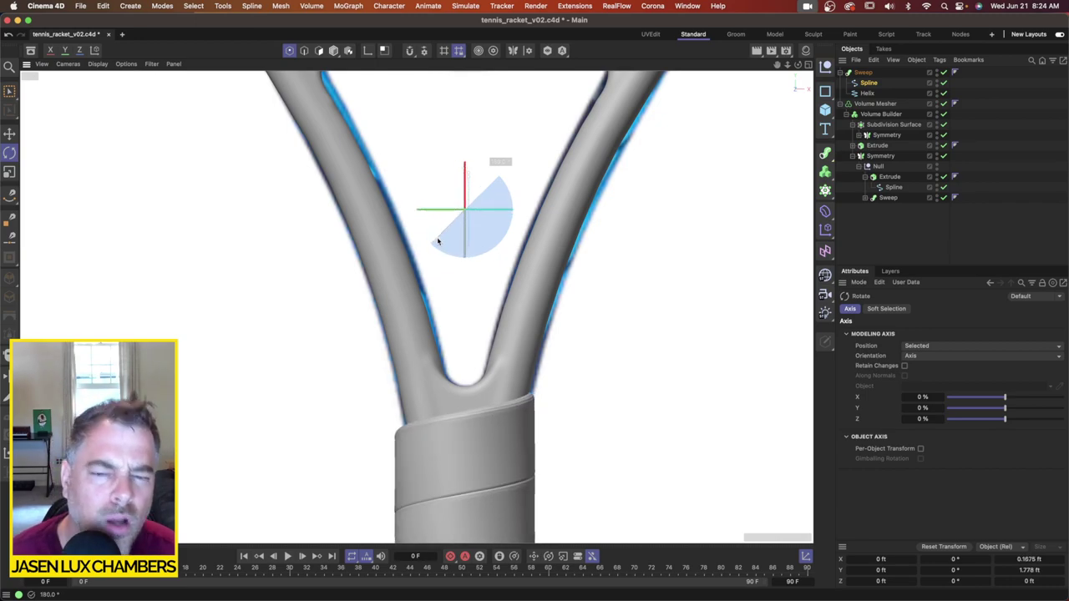
pyautogui.moveTo(438, 241); pyautogui.dragTo(439, 236)
pyautogui.press('F4')
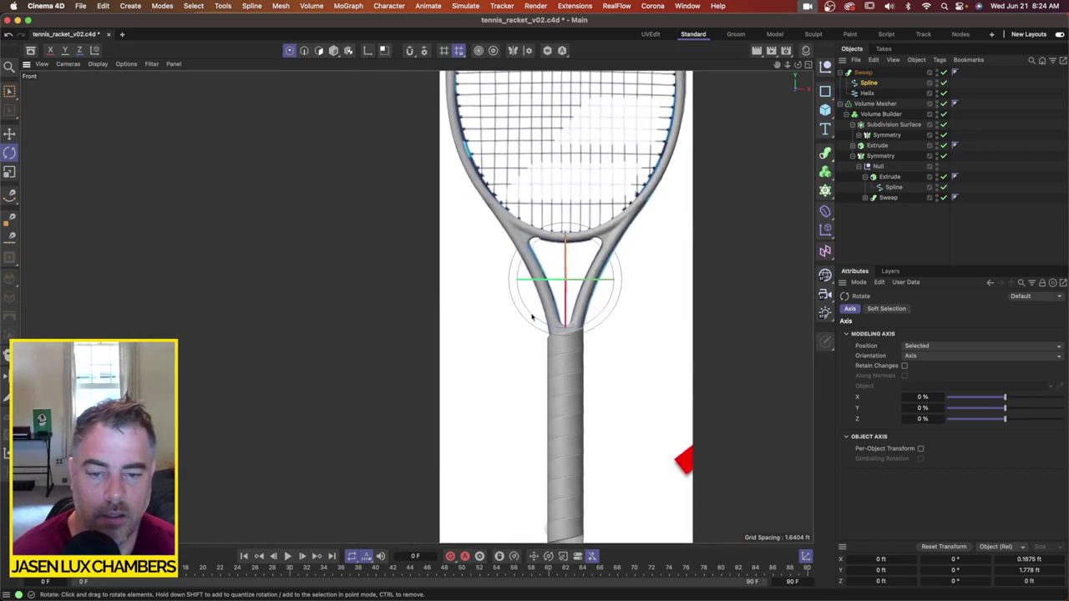
# Step: Inspect the wrapped grip and compare it with the reference handle by temporarily hiding the collapsed Sweep
pyautogui.scroll(3, 540, 306)
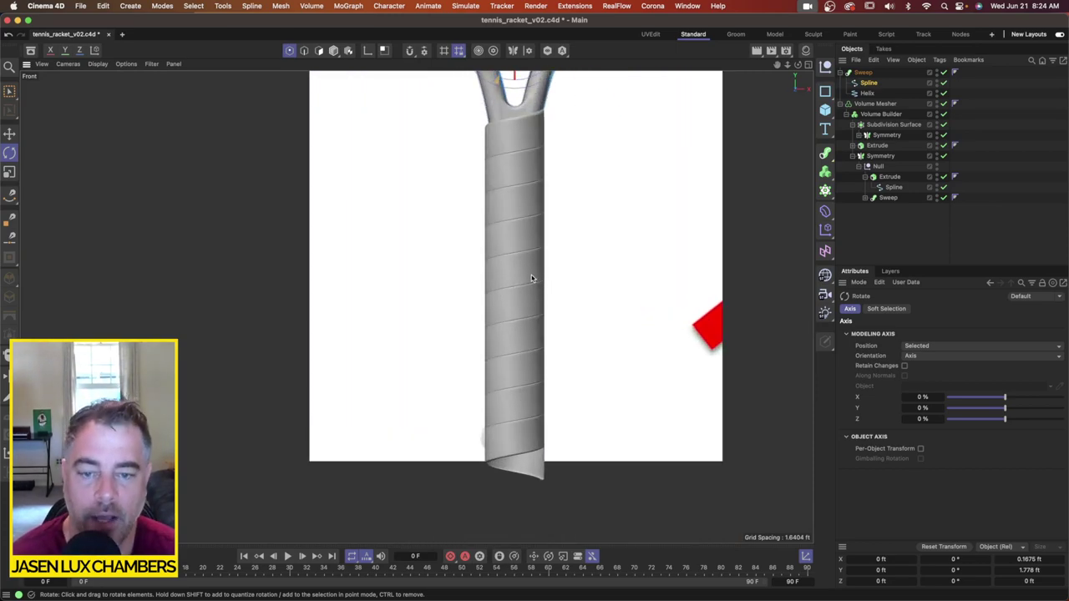
pyautogui.keyDown('alt'); pyautogui.moveTo(517, 141); pyautogui.dragTo(503, 217, button='middle'); pyautogui.keyUp('alt')
pyautogui.scroll(3, 512, 204)
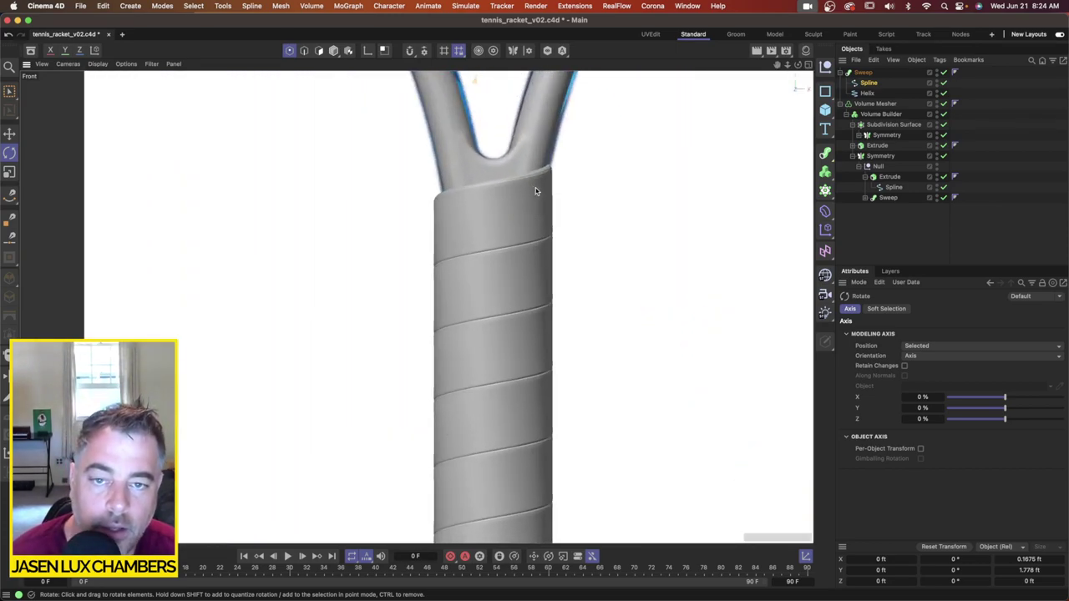
pyautogui.scroll(-5, 535, 192)
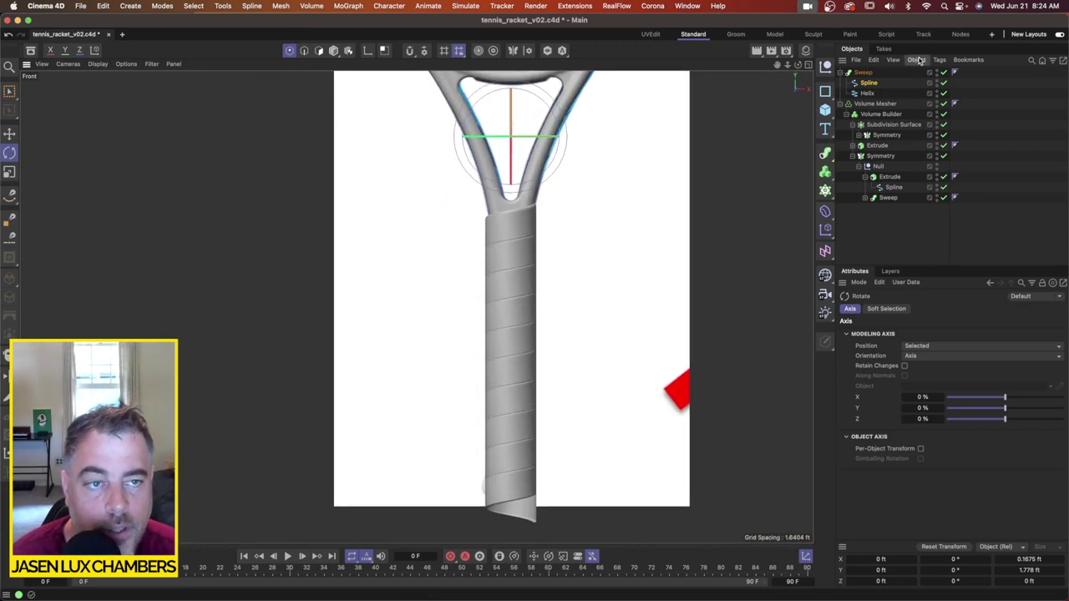
pyautogui.click(863, 72)
pyautogui.click(849, 73)
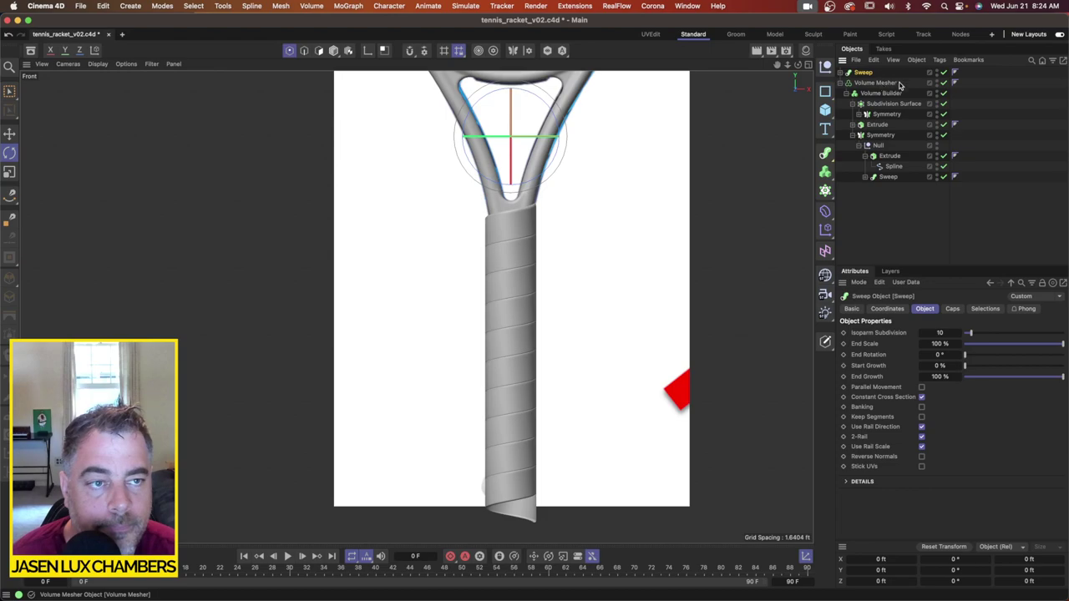
pyautogui.click(938, 72)
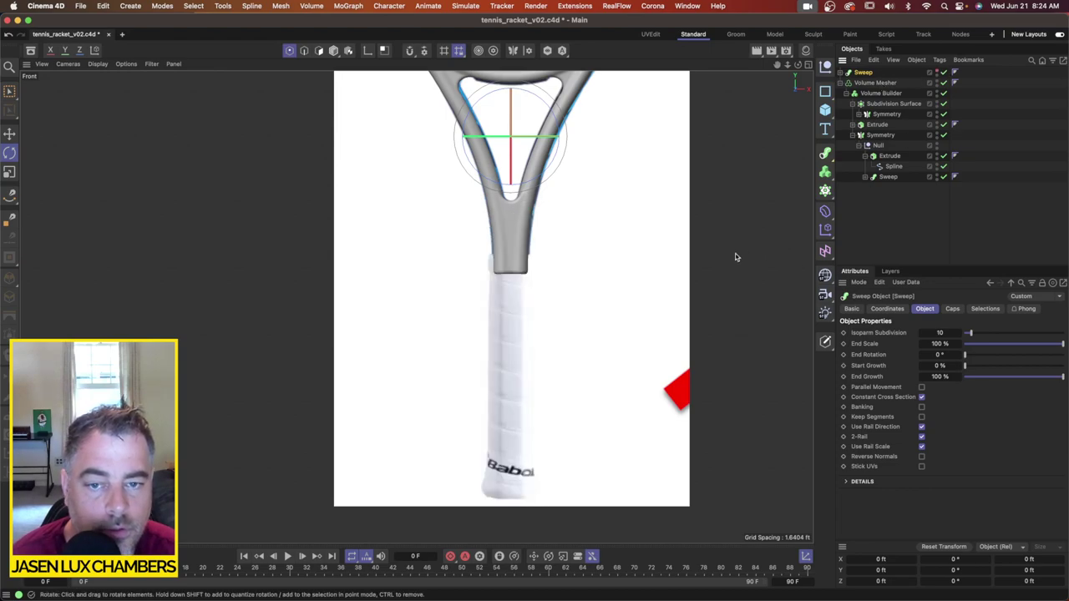
pyautogui.scroll(3, 544, 251)
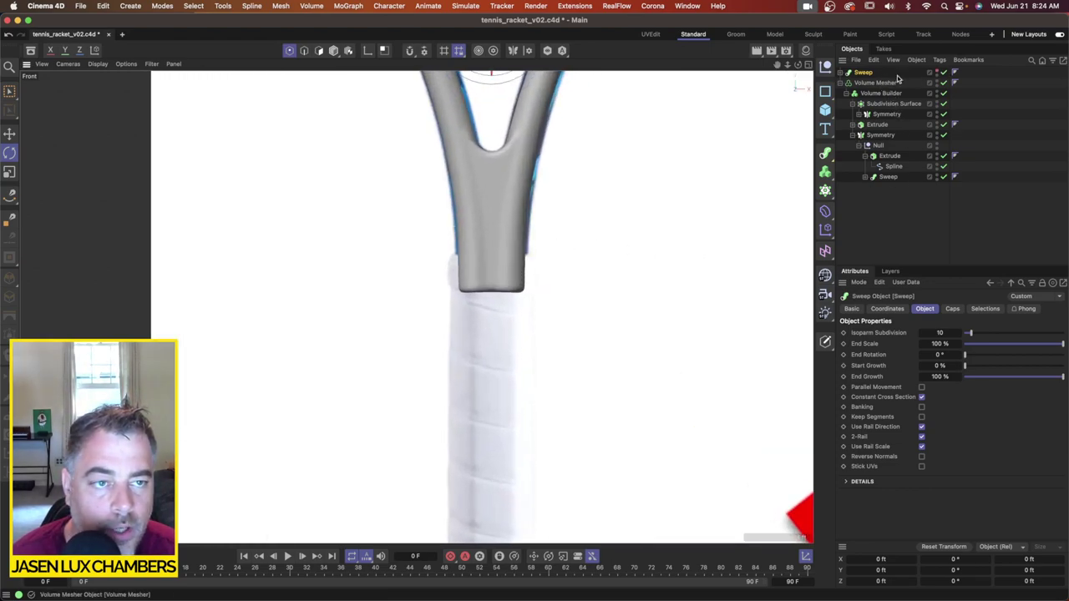
pyautogui.click(939, 73)
# Step: Group all the racket objects under a Null and hide it to expose the reference handle down to its flared end
pyautogui.press('super+a')
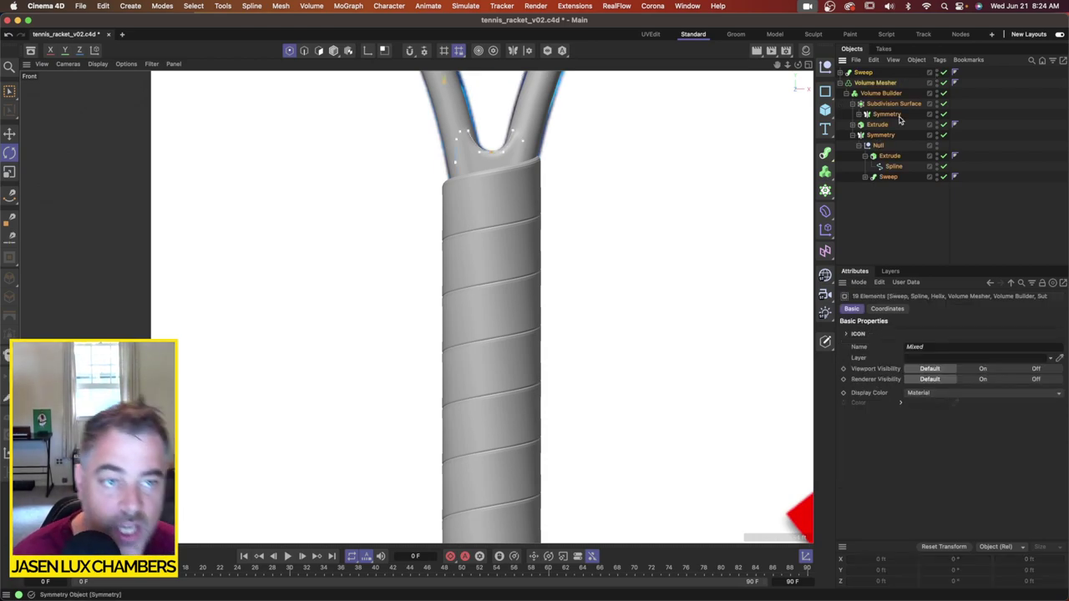
pyautogui.press('Delete')
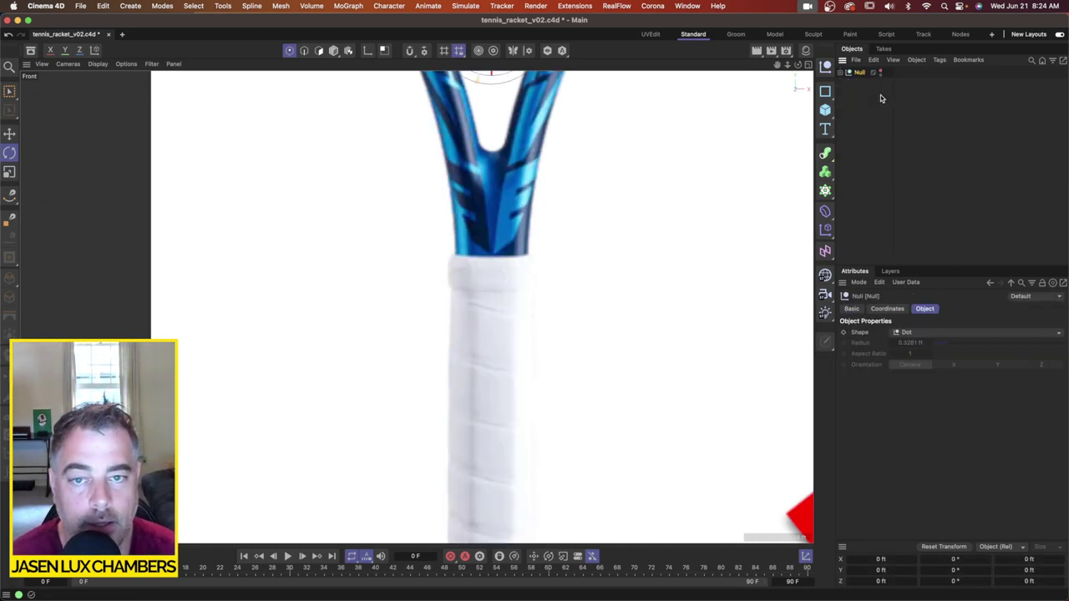
pyautogui.scroll(-5, 597, 267)
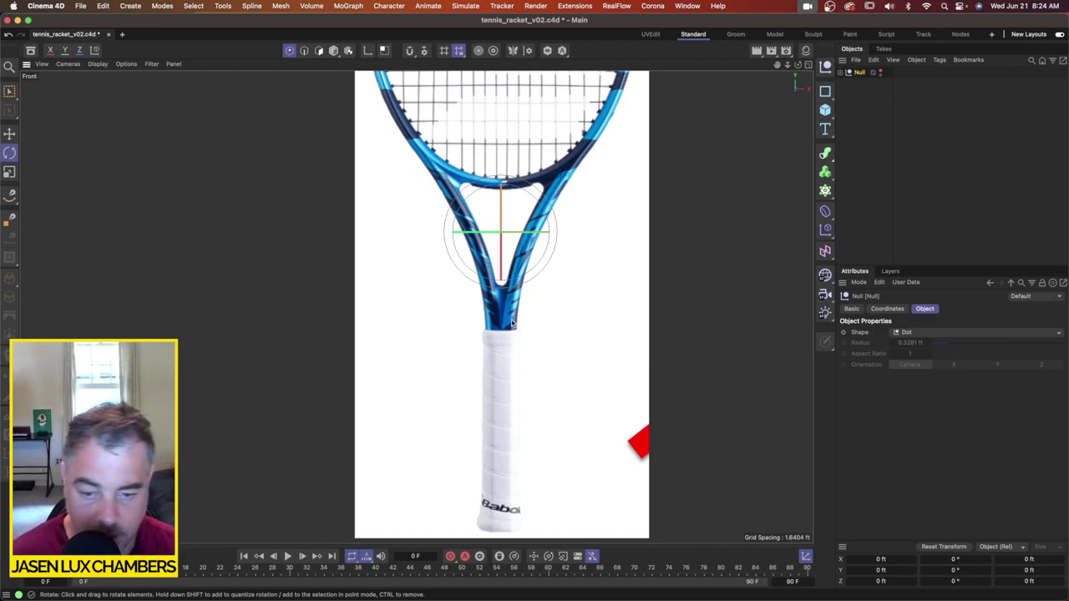
pyautogui.scroll(5, 502, 351)
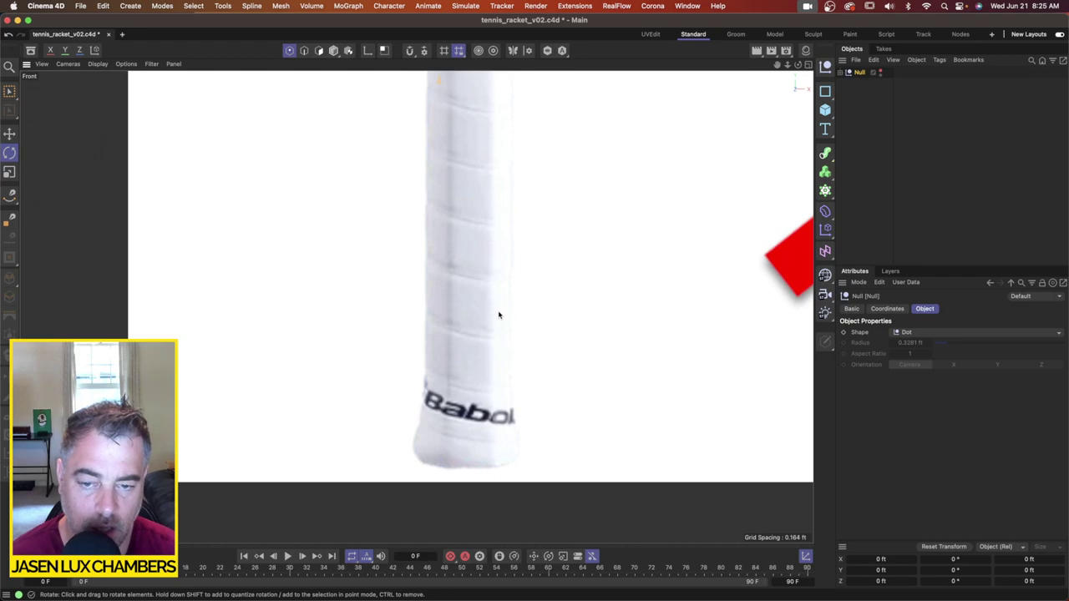
pyautogui.keyDown('alt'); pyautogui.moveTo(499, 315); pyautogui.dragTo(503, 312, button='middle'); pyautogui.keyUp('alt')
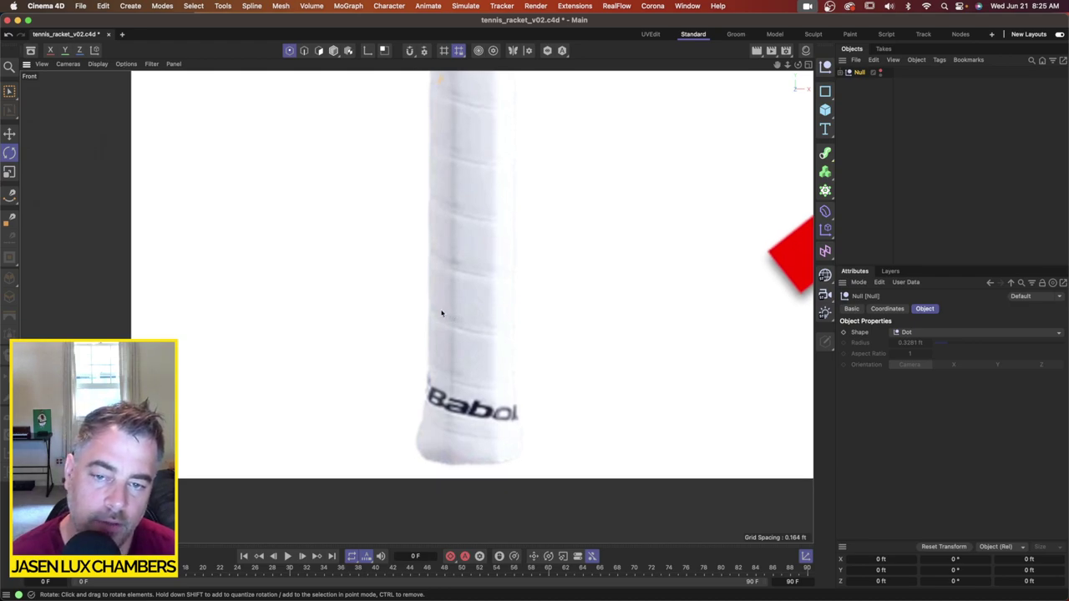
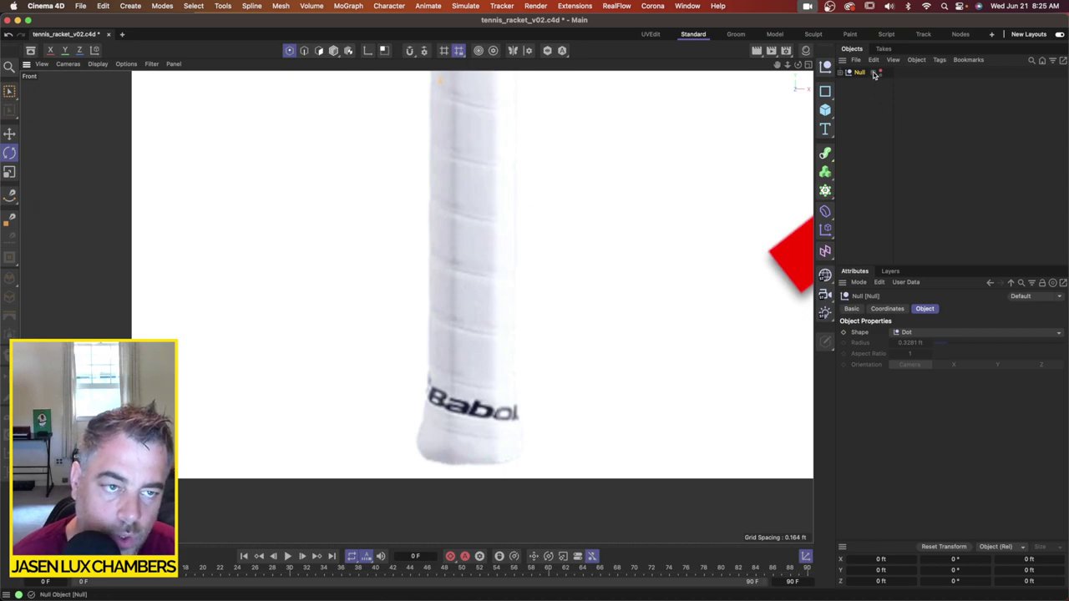
# Step: Make only the handle Sweep inside the hidden Null visible, and select its Helix path
pyautogui.click(840, 72)
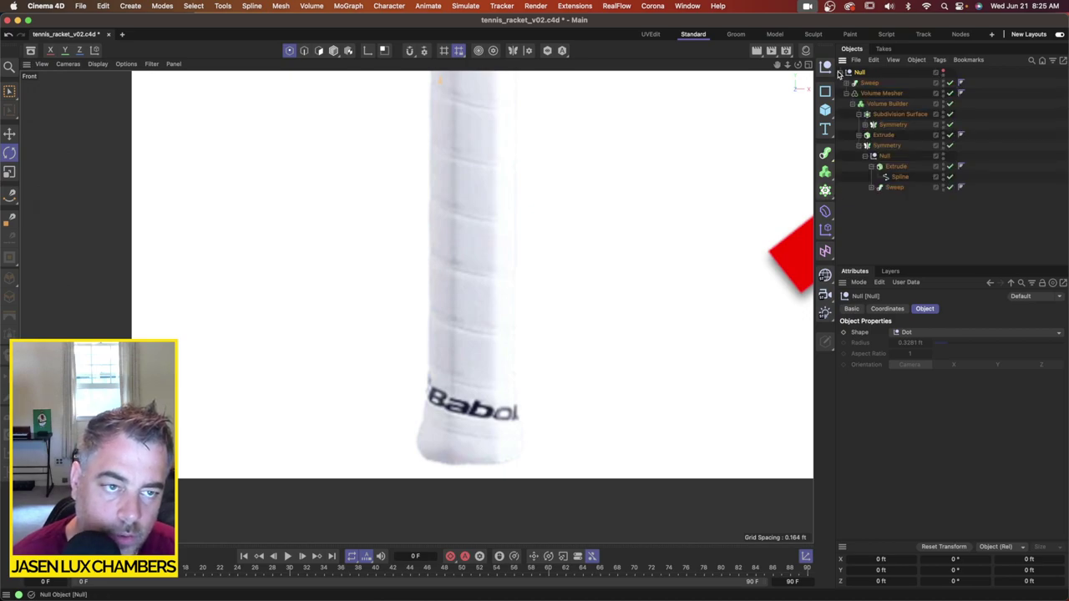
pyautogui.click(944, 83)
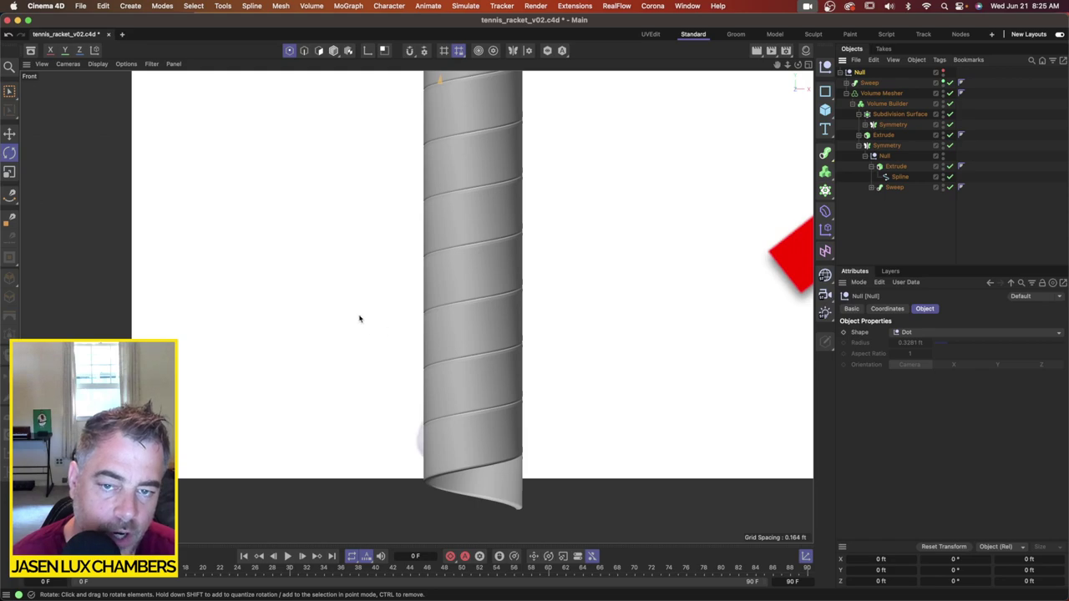
pyautogui.click(871, 84)
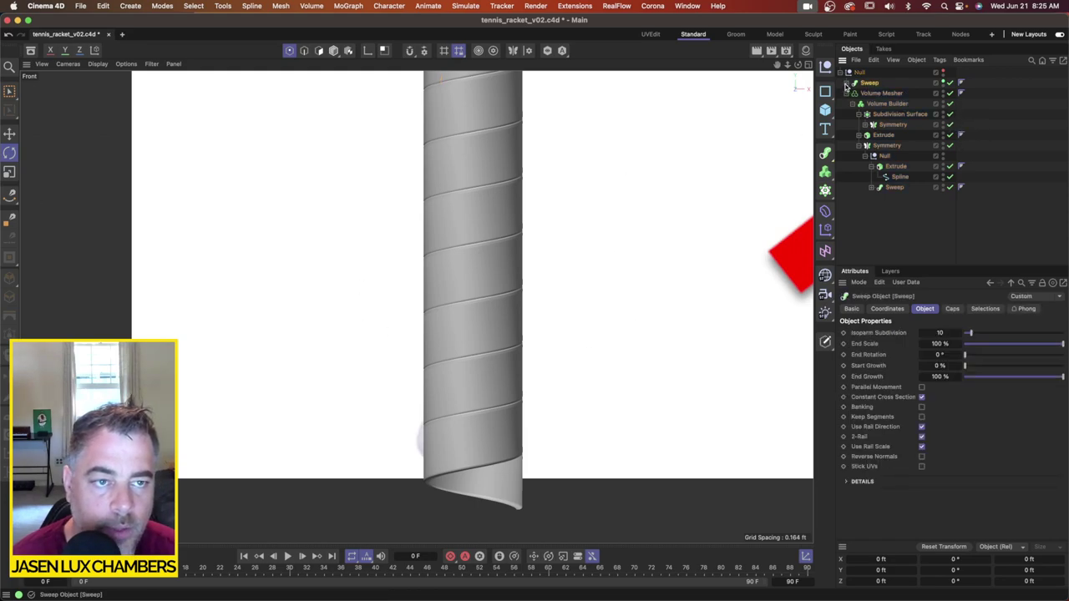
pyautogui.click(847, 83)
pyautogui.click(879, 103)
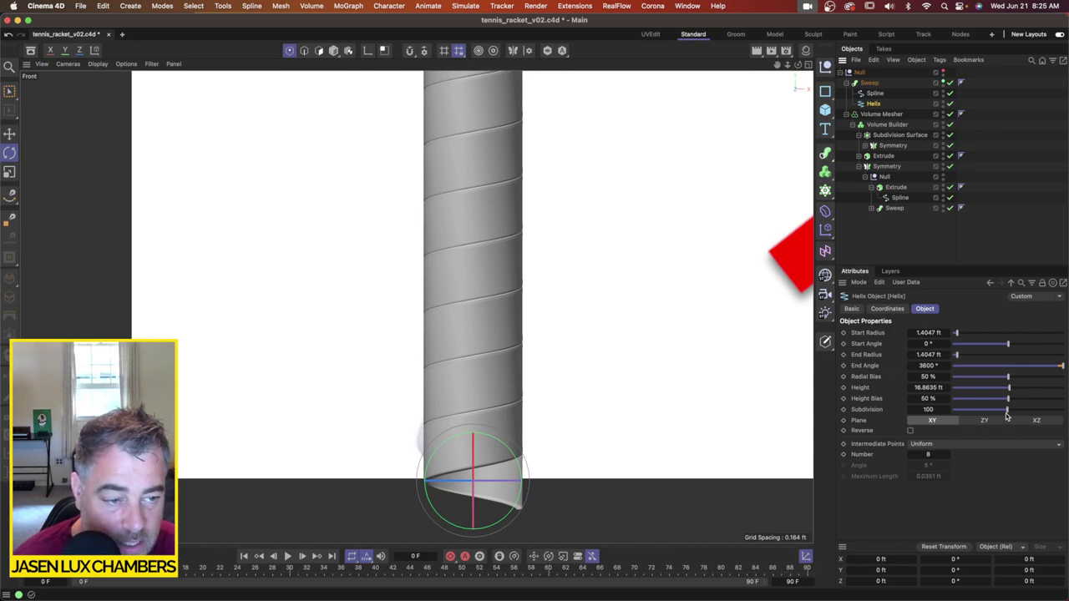
# Step: Try a coarser Helix with Subdivision 25 and Intermediate Points set to None, including a Subdivision of 57
pyautogui.moveTo(1007, 410); pyautogui.dragTo(966, 415)
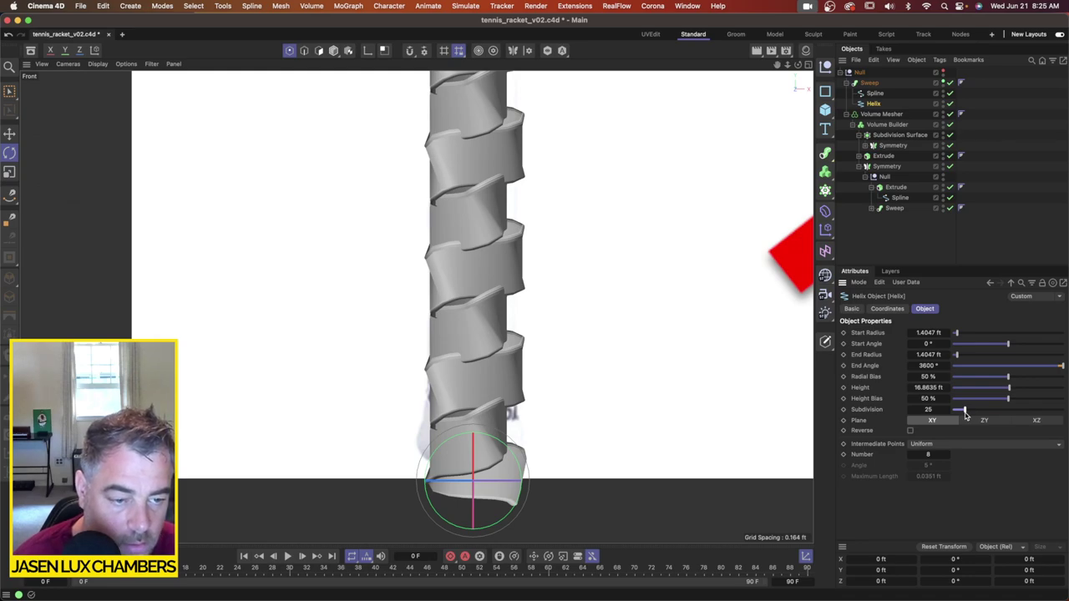
pyautogui.click(942, 444)
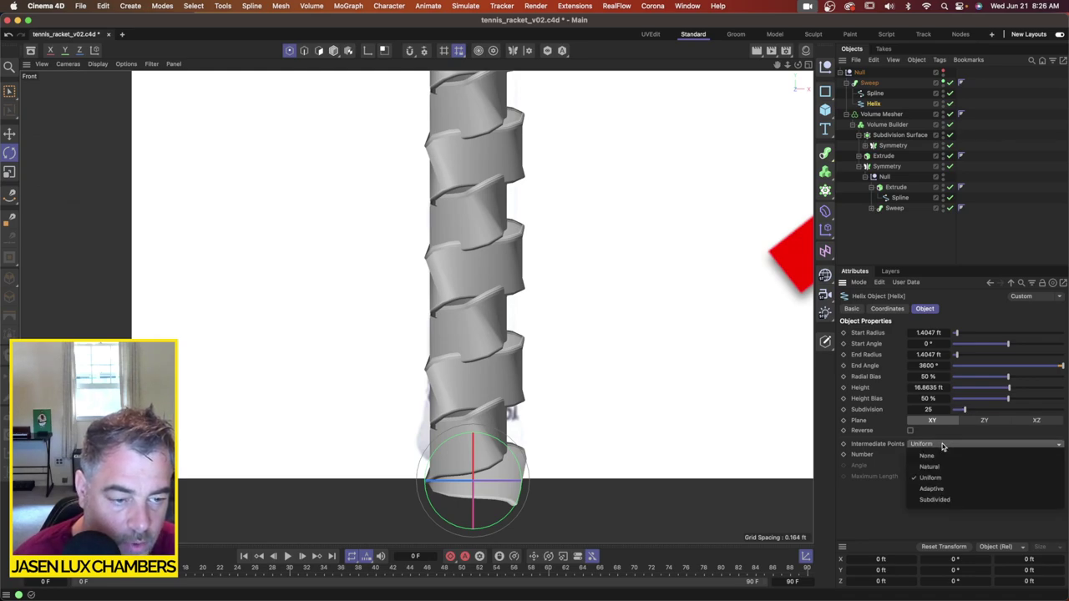
pyautogui.click(944, 457)
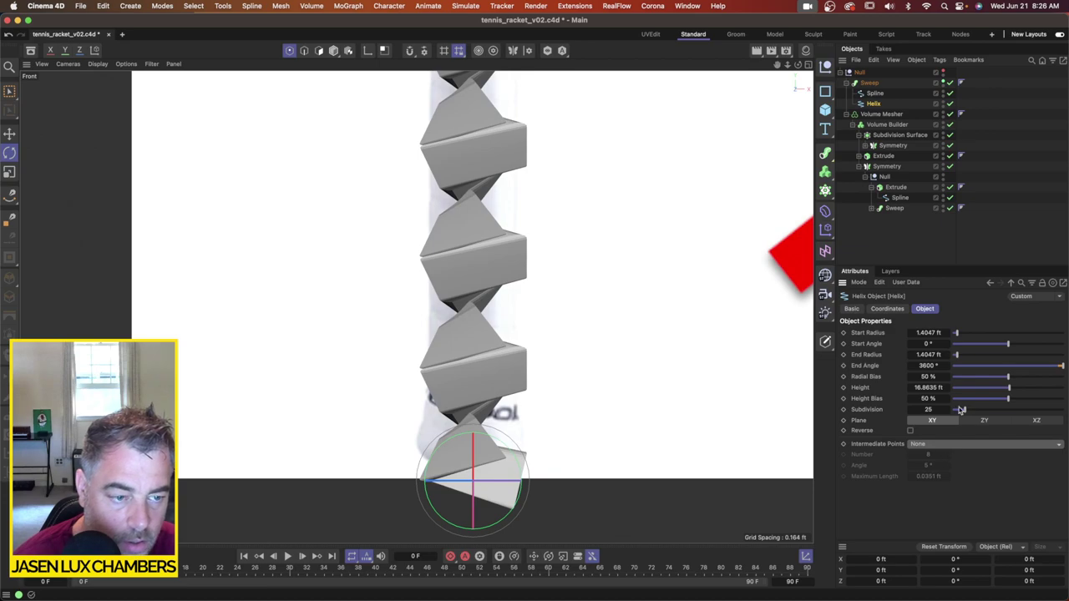
pyautogui.moveTo(966, 410)
pyautogui.mouseDown()
pyautogui.moveTo(1015, 412)
pyautogui.moveTo(983, 415)
pyautogui.mouseUp()
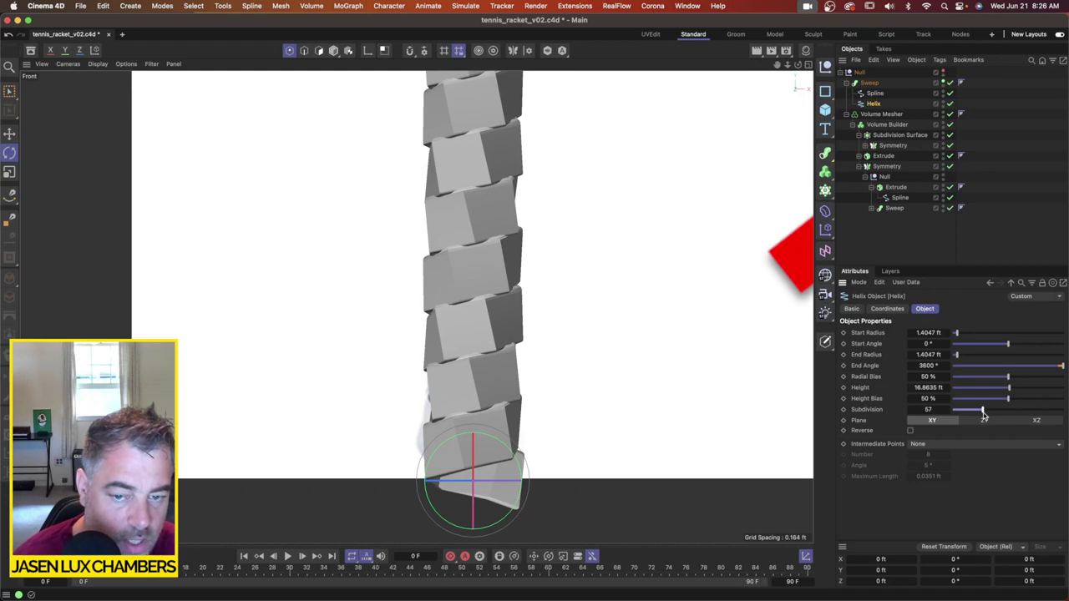
pyautogui.moveTo(984, 416); pyautogui.dragTo(965, 411)
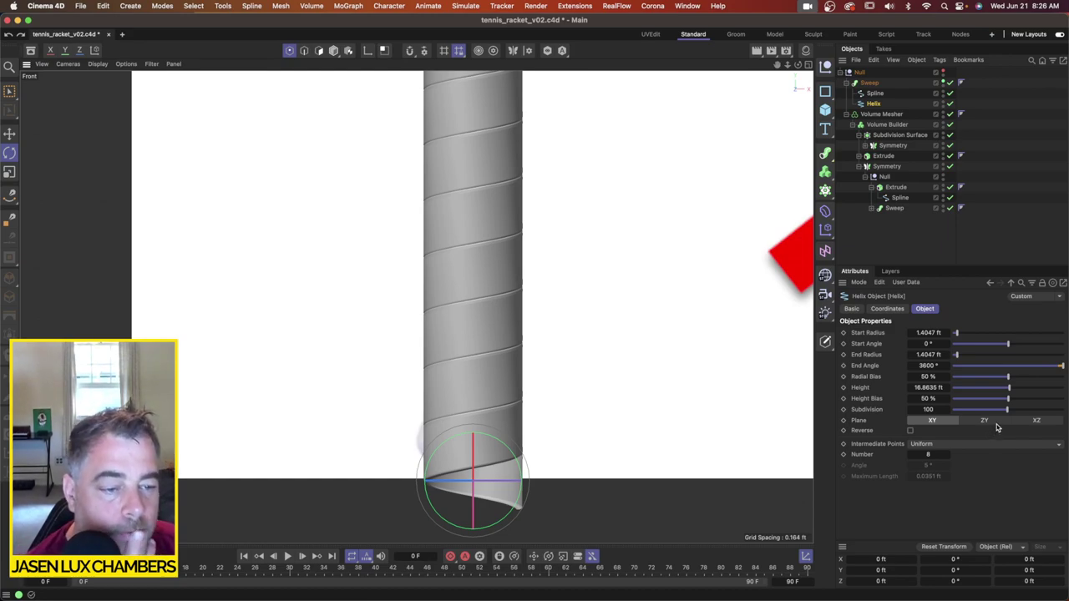
# Step: Try 0 as the Number of uniform intermediate points on the Helix, undo it, and compare the profile Spline's settings
pyautogui.doubleClick(936, 454)
pyautogui.write('0')
pyautogui.press('Return')
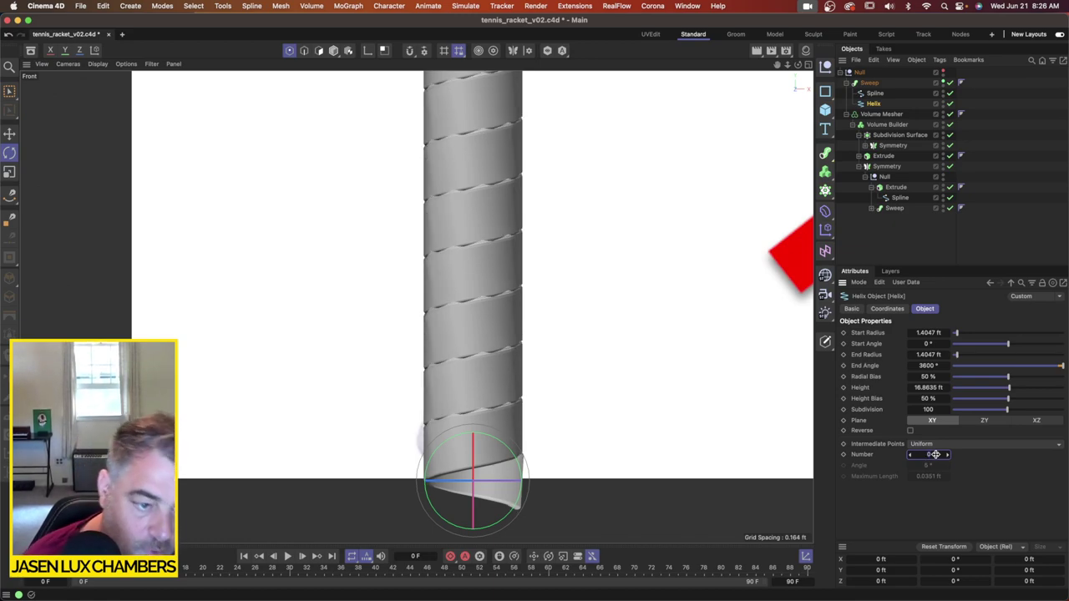
pyautogui.press('super+z')
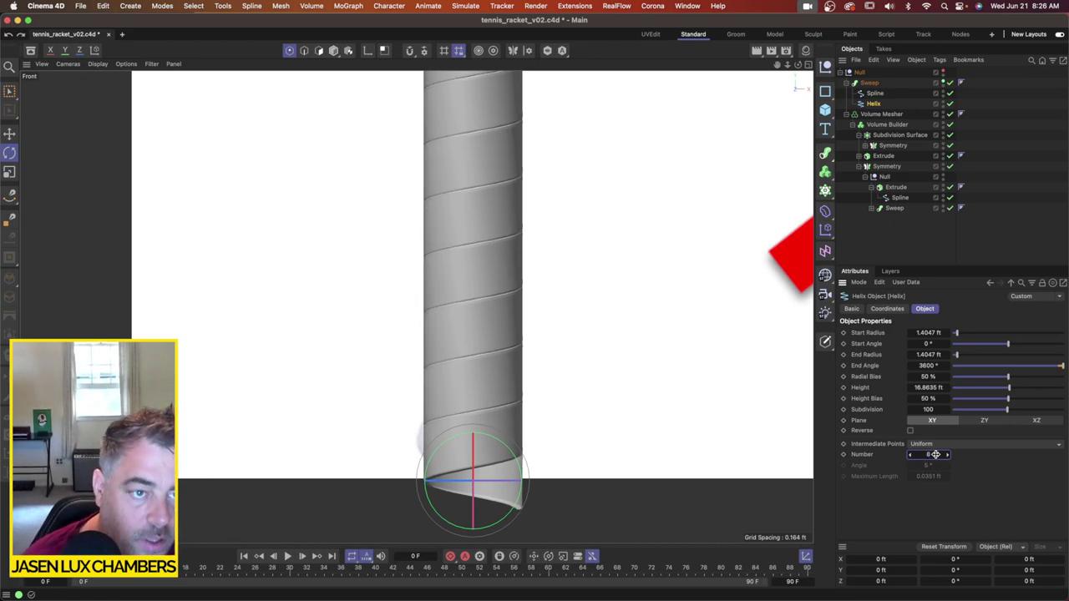
pyautogui.click(874, 94)
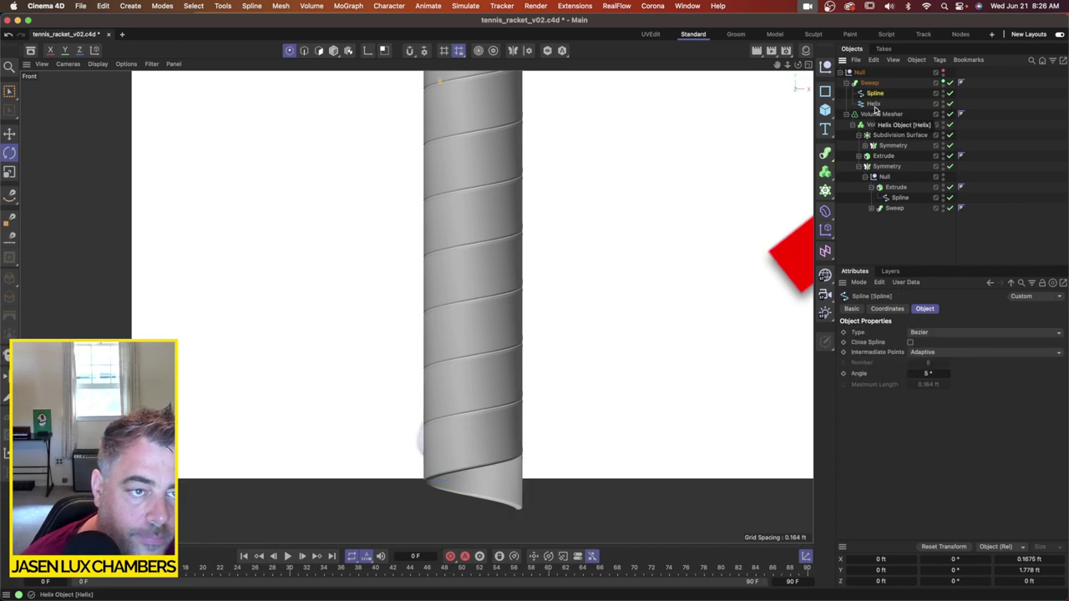
pyautogui.click(874, 105)
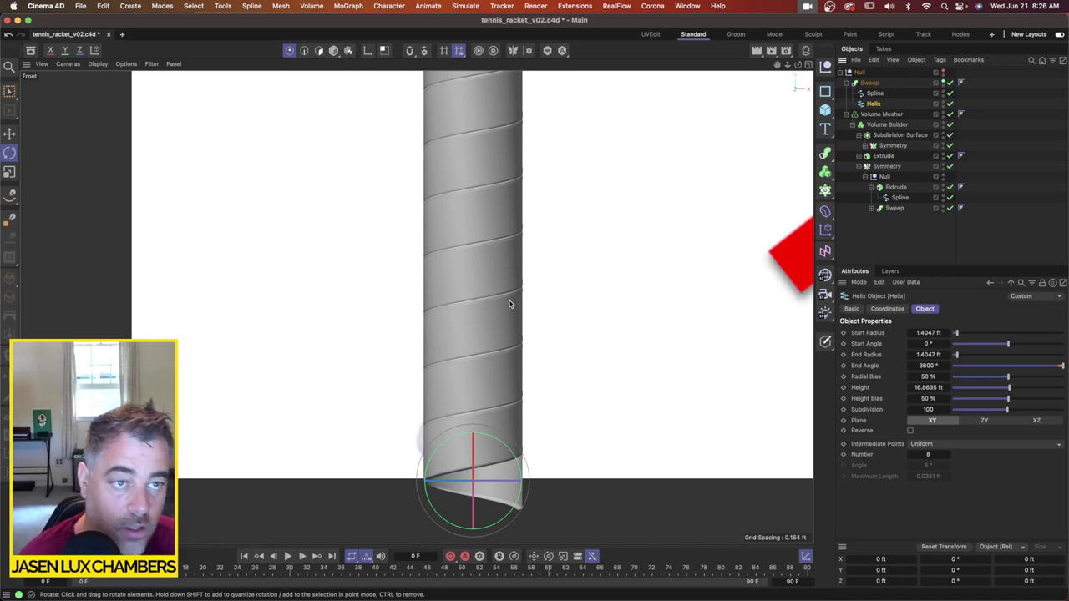
# Step: Try a lower Isoparm Subdivision on the handle Sweep and return it to 10
pyautogui.click(870, 82)
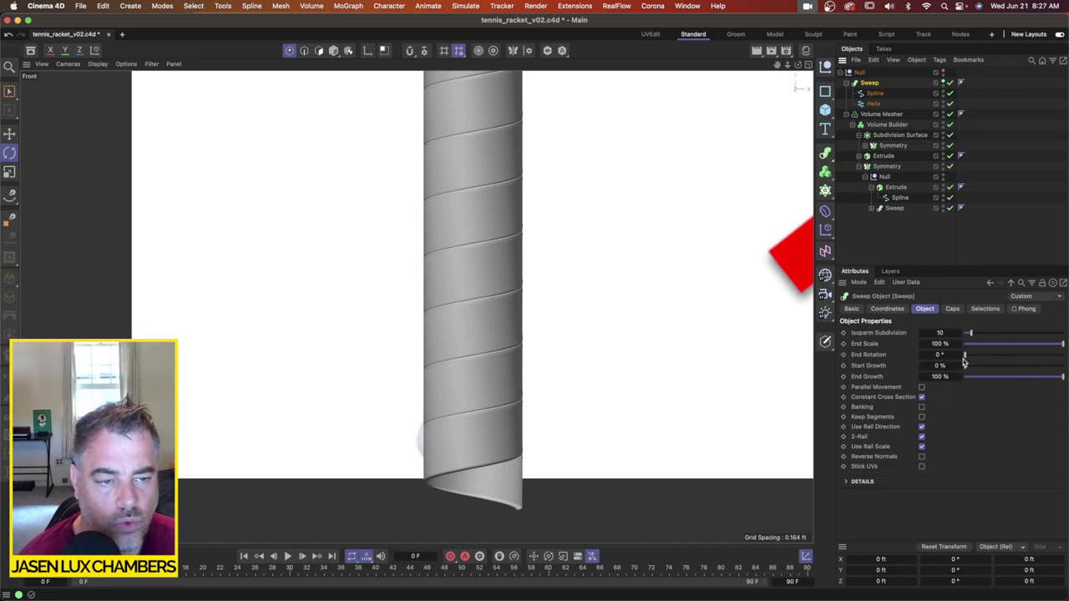
pyautogui.moveTo(970, 333); pyautogui.dragTo(968, 334)
pyautogui.doubleClick(952, 334)
pyautogui.write('10')
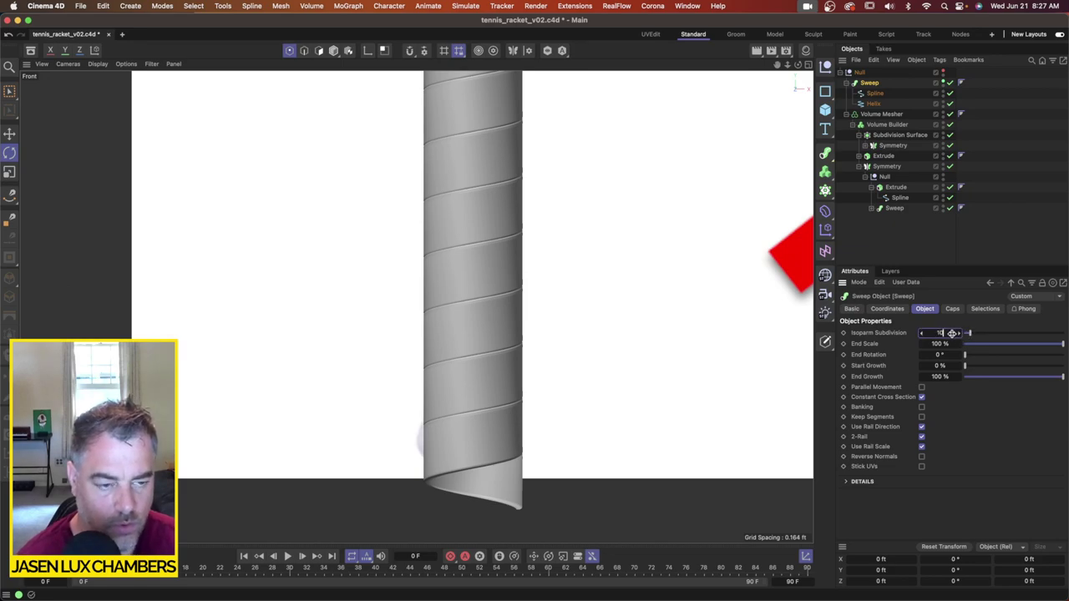
pyautogui.press('Return')
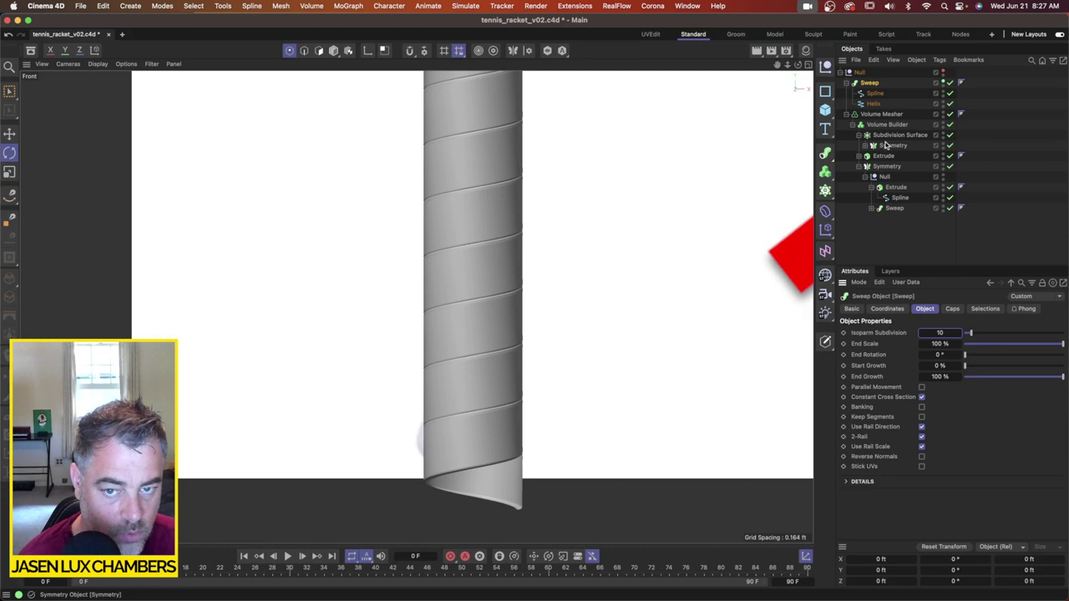
# Step: Display the shaded model with its mesh lines and lower the Helix's Subdivision to 55
pyautogui.click(126, 63)
pyautogui.moveTo(97, 67)
pyautogui.click(107, 106)
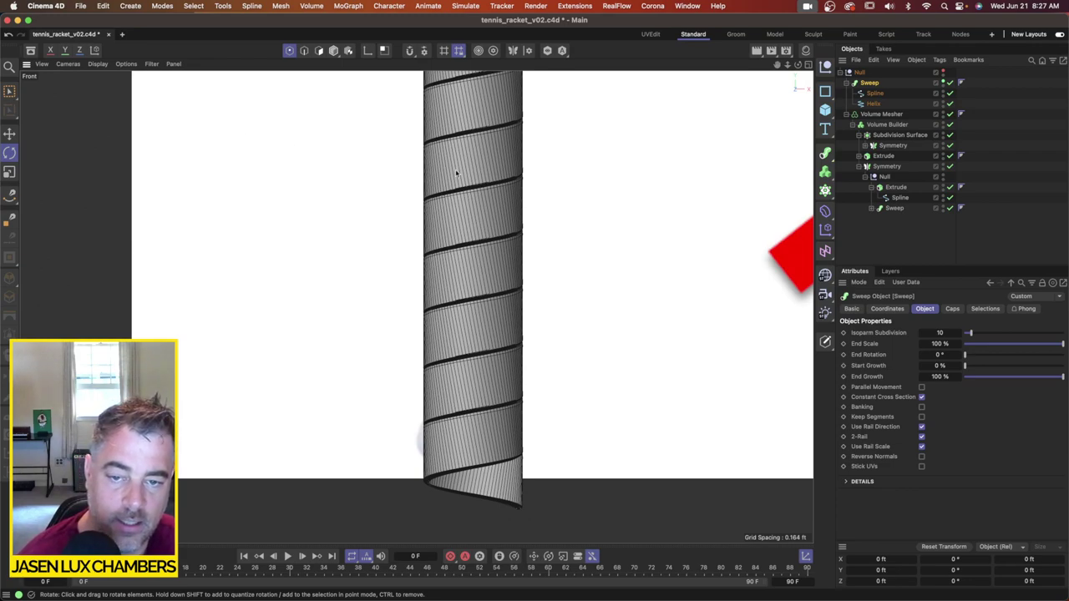
pyautogui.click(873, 104)
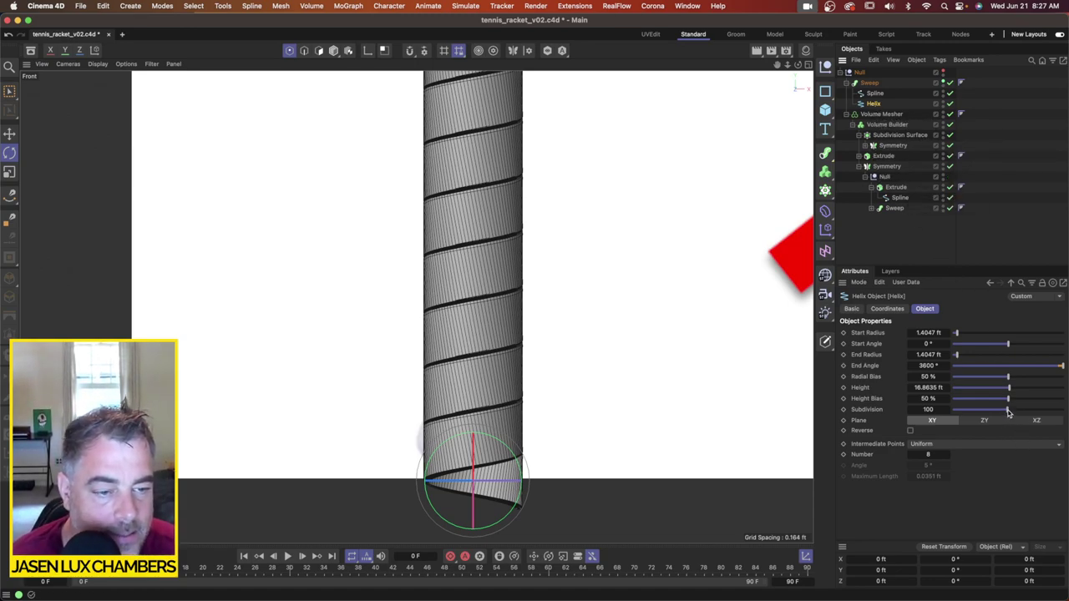
pyautogui.moveTo(1008, 413); pyautogui.dragTo(982, 415)
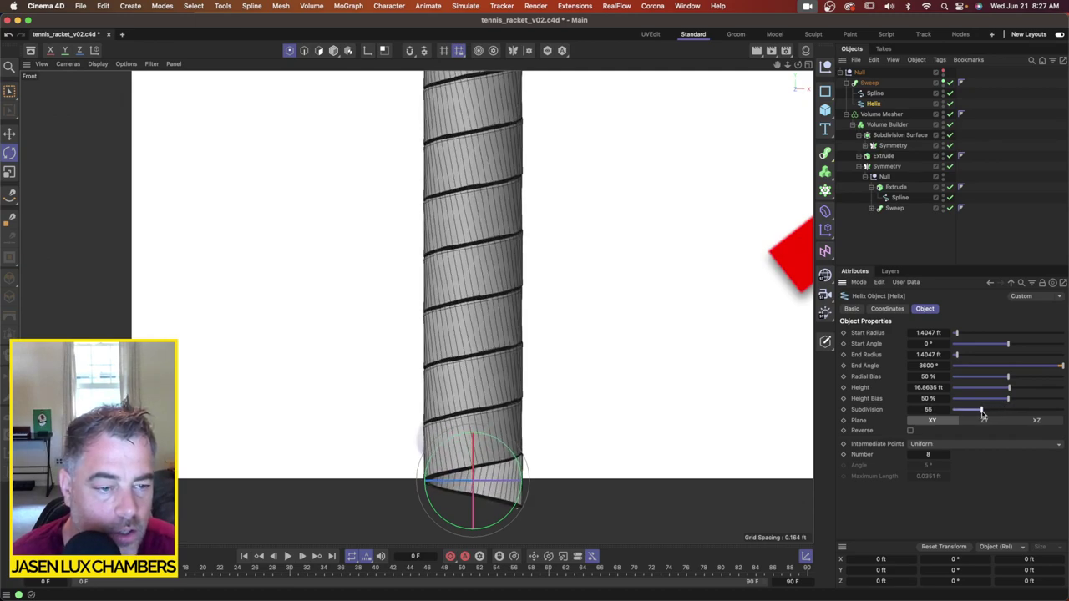
# Step: Try a Subdivision of 8 on the Helix and return it to 100
pyautogui.doubleClick(929, 410)
pyautogui.write('8')
pyautogui.press('Return')
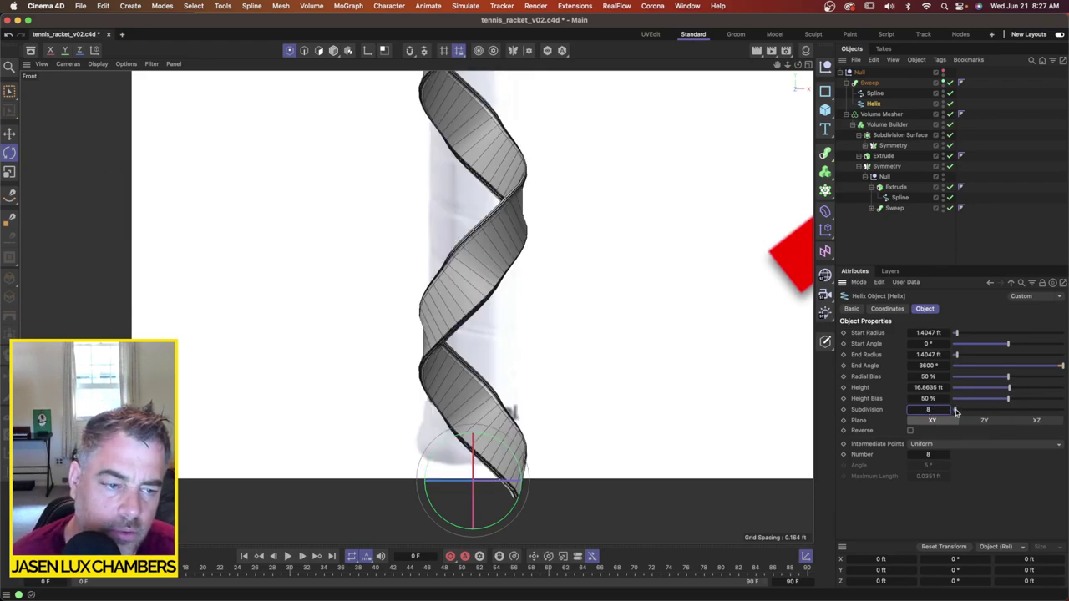
pyautogui.moveTo(957, 413); pyautogui.dragTo(982, 409)
pyautogui.press('super+z')
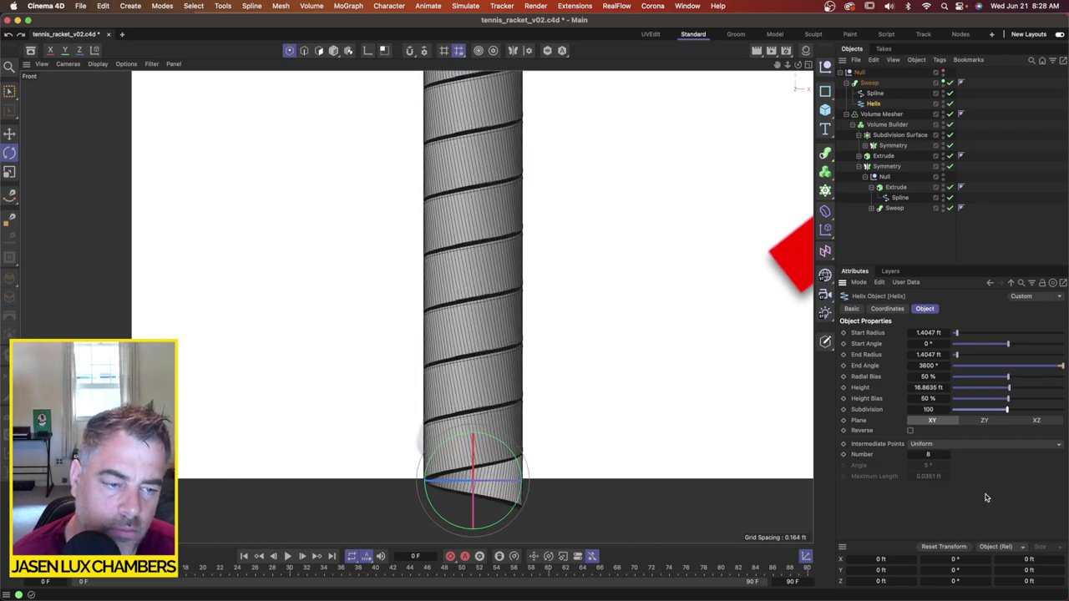
# Step: Try Natural, Uniform and None as the Helix's Intermediate Points, and a Subdivision of 52 with None
pyautogui.click(954, 443)
pyautogui.click(946, 467)
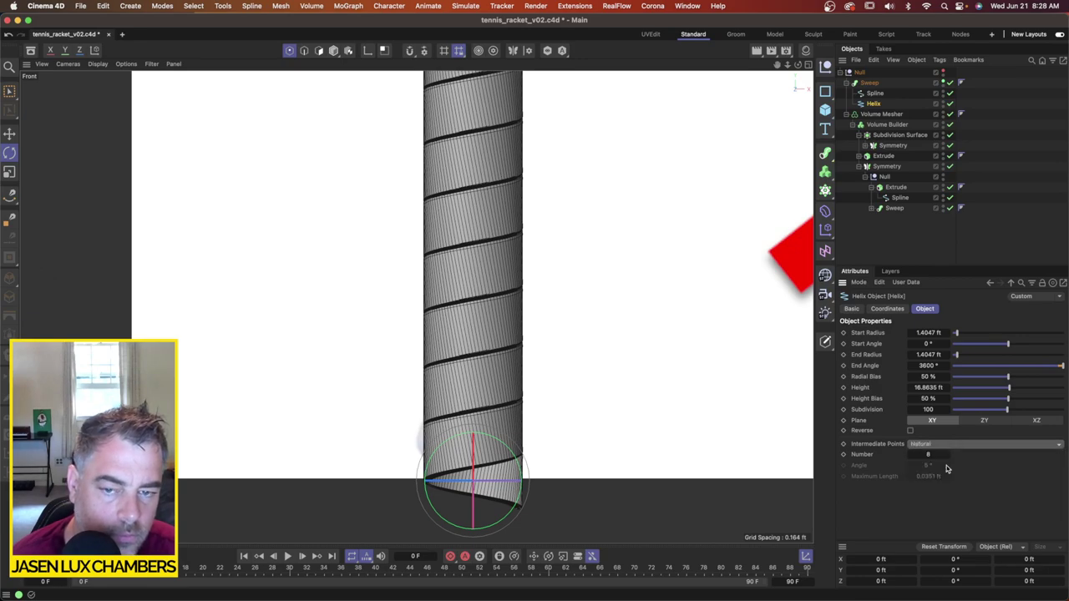
pyautogui.click(951, 444)
pyautogui.click(950, 477)
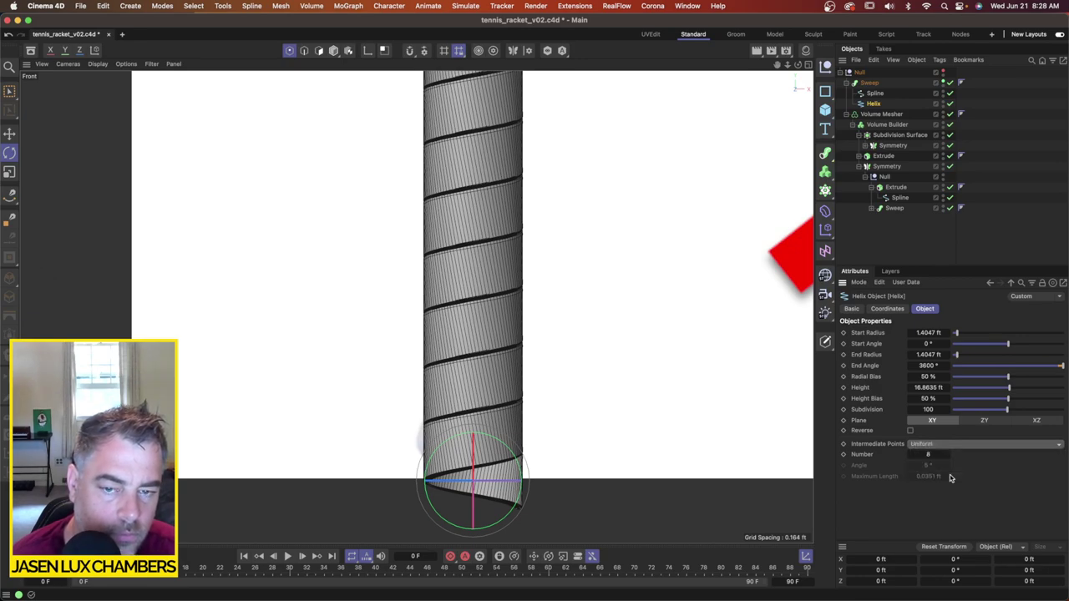
pyautogui.click(955, 445)
pyautogui.click(952, 456)
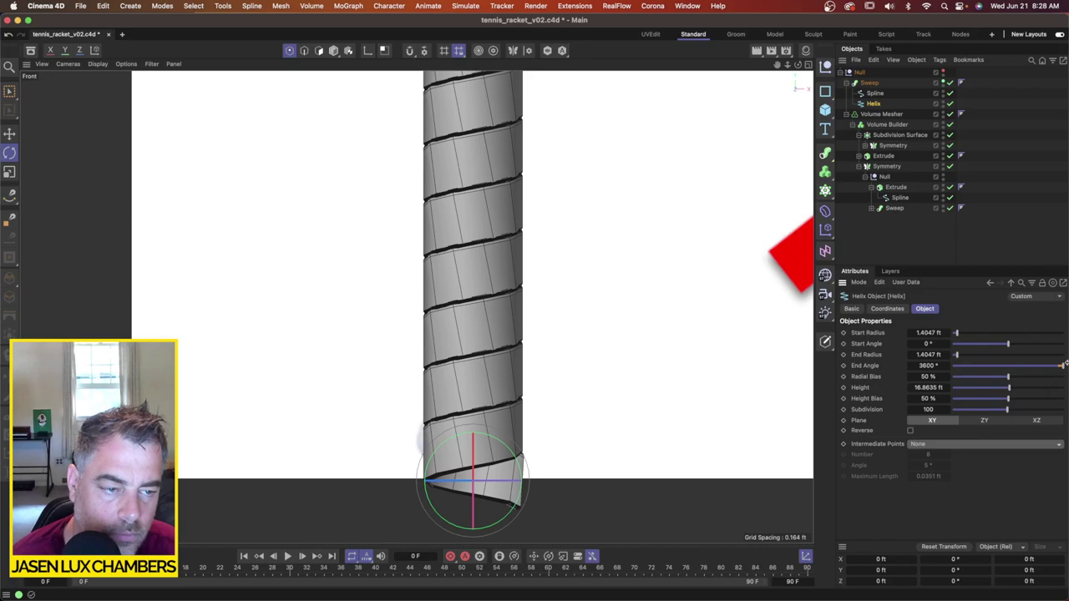
pyautogui.moveTo(1008, 409); pyautogui.dragTo(981, 409)
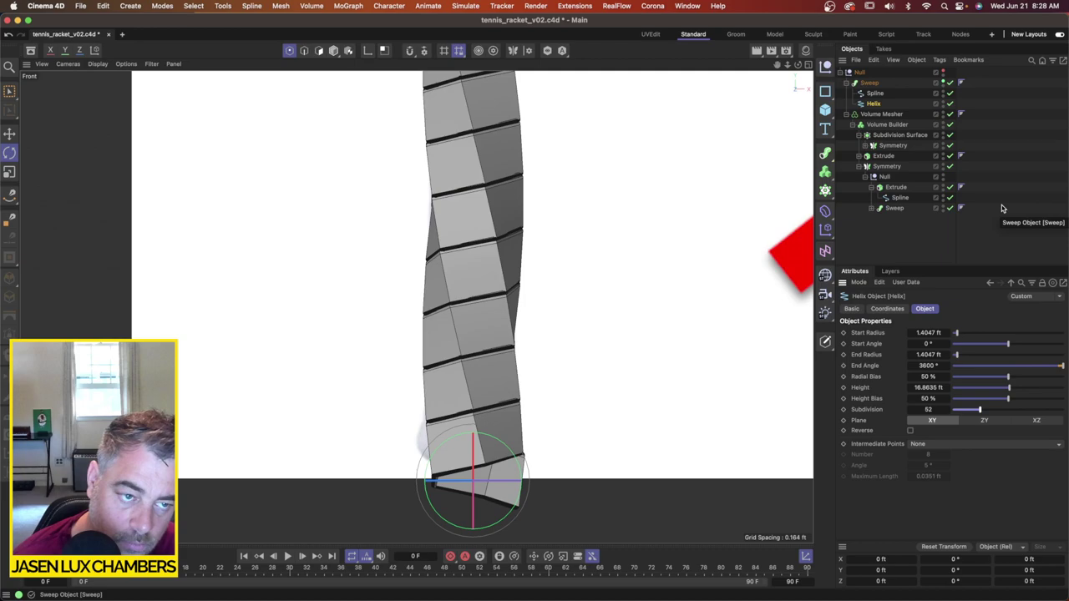
# Step: Compare Natural, Uniform and Adaptive Intermediate Points on the Helix at the coarser Subdivision
pyautogui.click(939, 409)
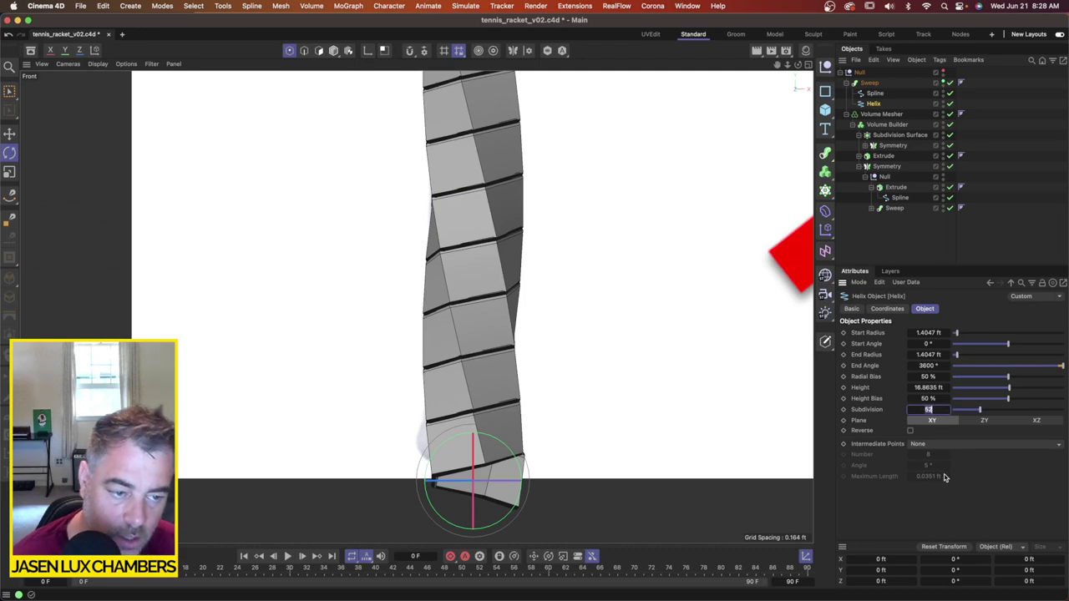
pyautogui.click(947, 446)
pyautogui.click(947, 472)
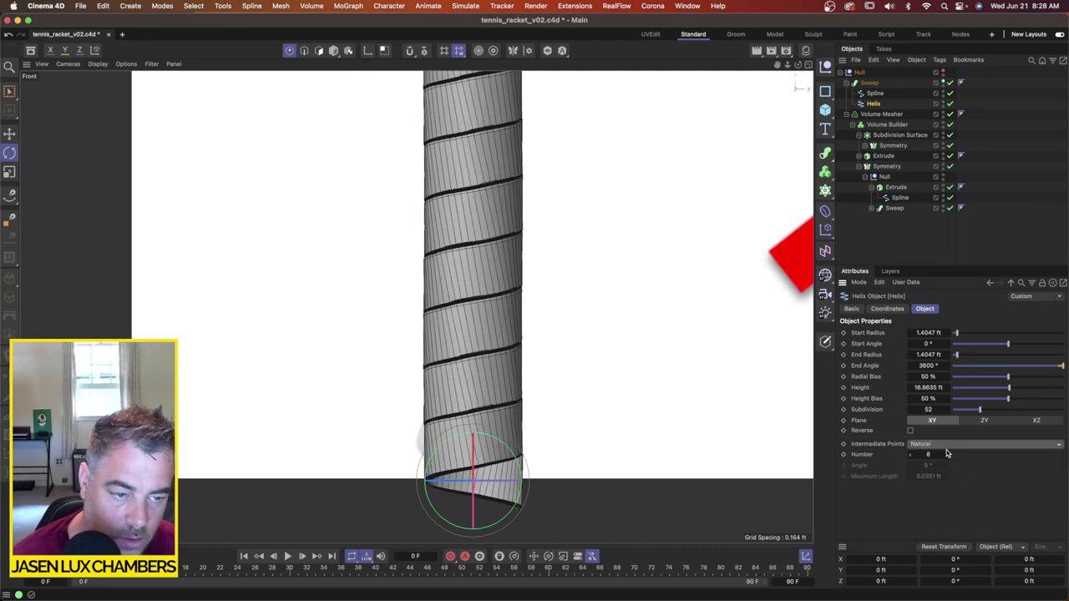
pyautogui.click(948, 446)
pyautogui.click(947, 478)
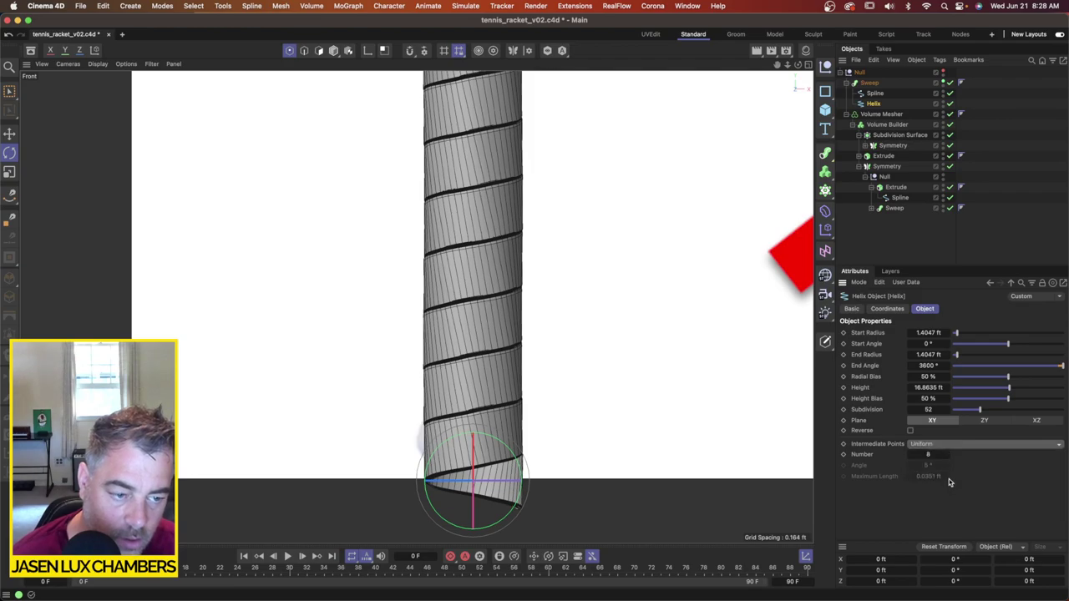
pyautogui.click(949, 447)
pyautogui.click(947, 484)
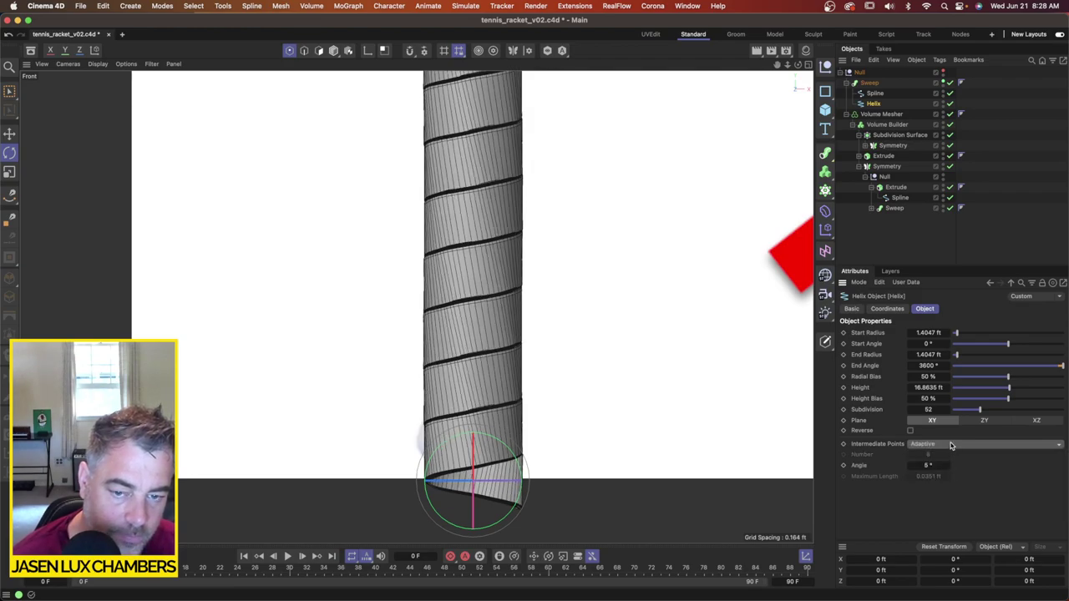
# Step: Set the Helix's Intermediate Points to Natural and its Subdivision to 100
pyautogui.click(944, 445)
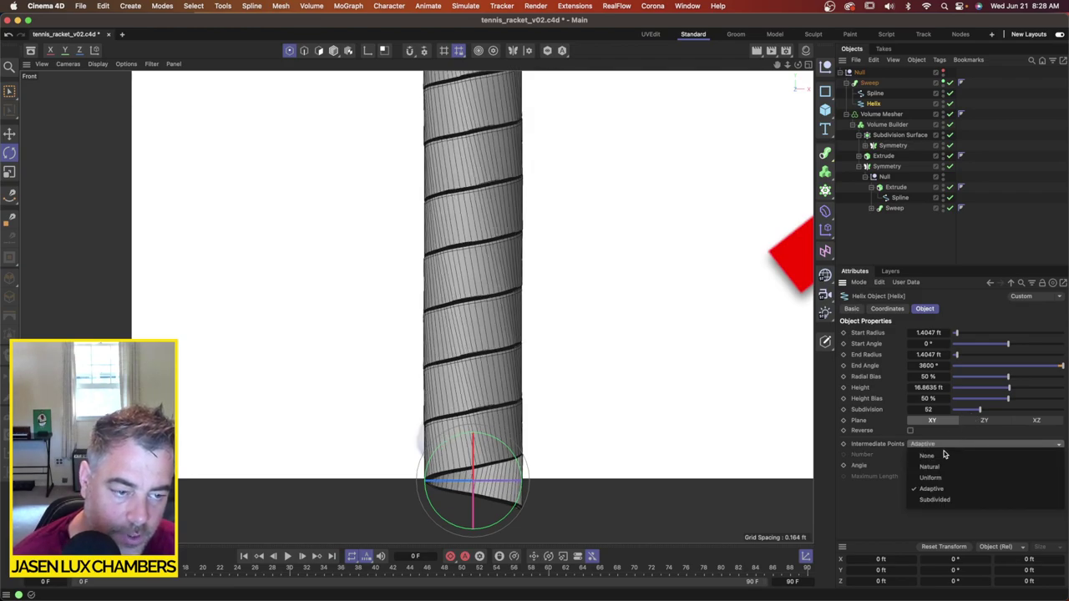
pyautogui.click(945, 466)
pyautogui.click(937, 410)
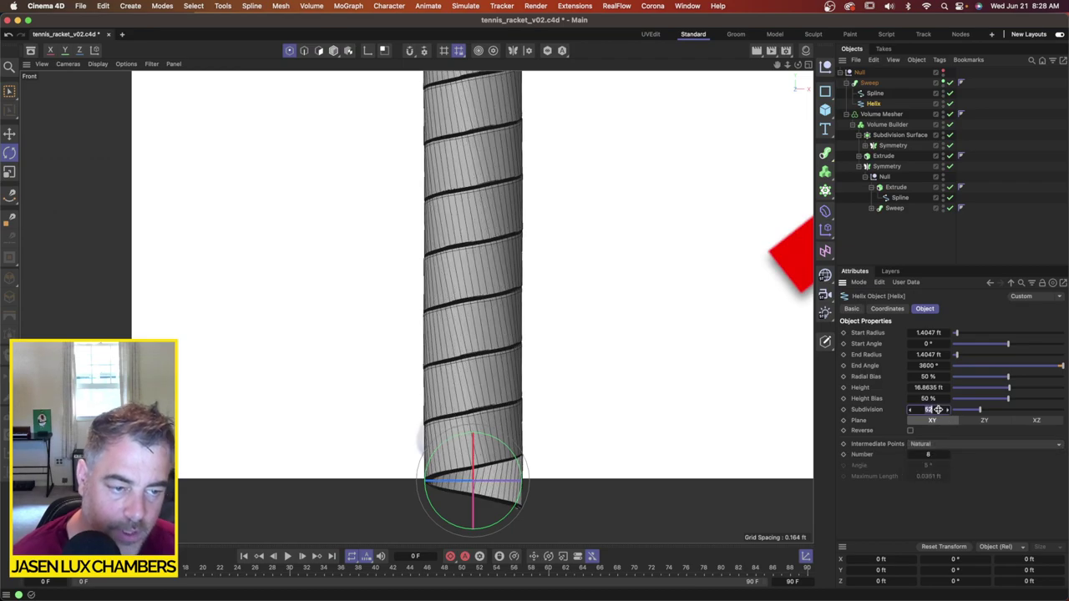
pyautogui.press('Return')
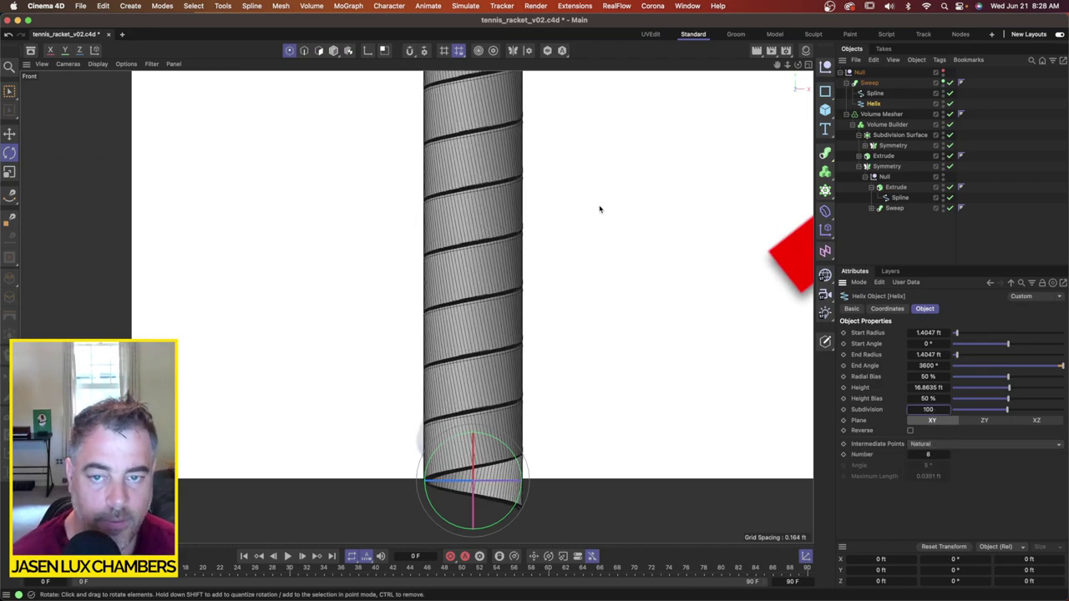
# Step: Hide the handle's grip-wrap Sweep in the viewport to expose the reference picture's handle
pyautogui.scroll(-5, 568, 172)
pyautogui.scroll(-3, 564, 171)
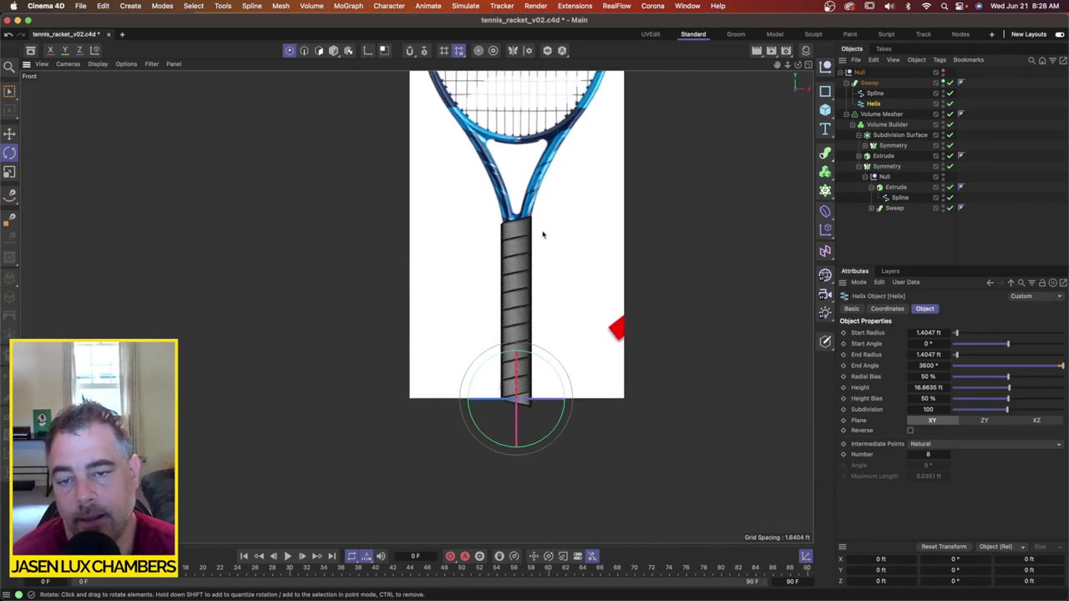
pyautogui.click(944, 82)
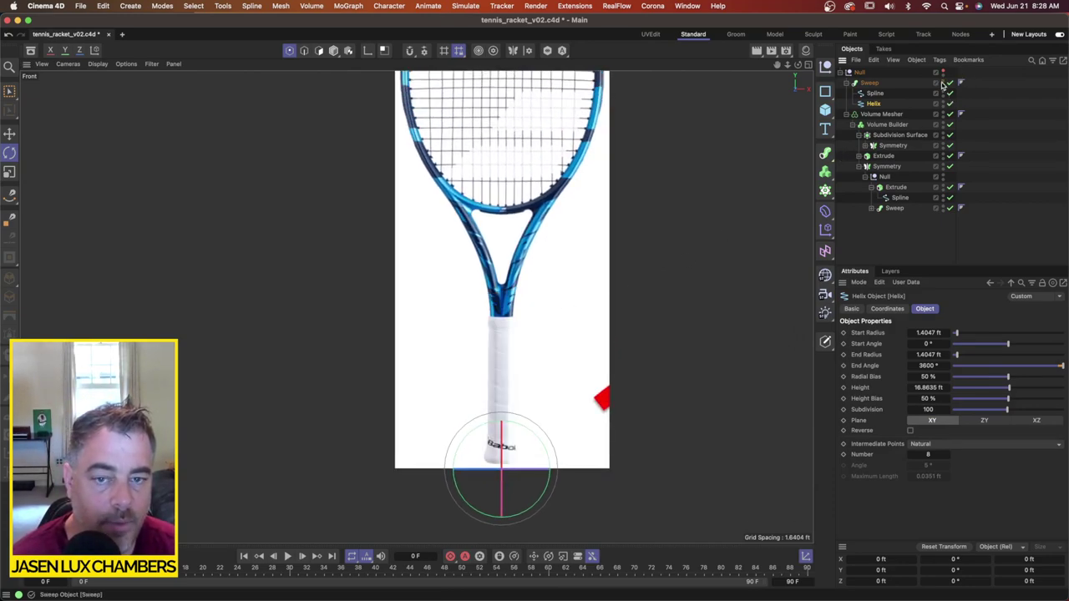
# Step: Add a cylinder and move it down onto the butt end of the racket handle in the reference image
pyautogui.scroll(5, 533, 470)
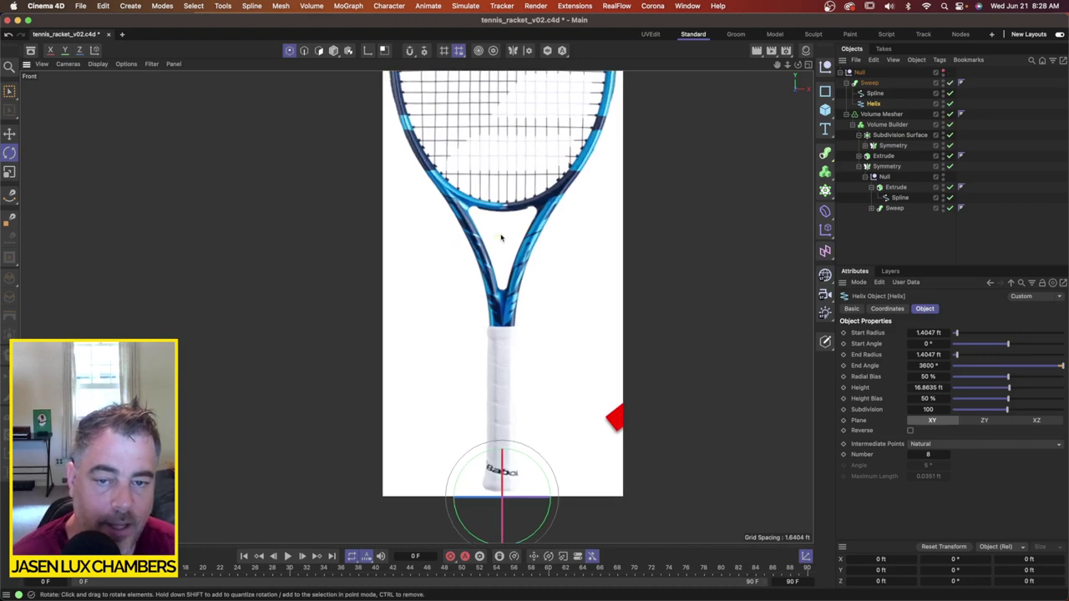
pyautogui.scroll(3, 525, 387)
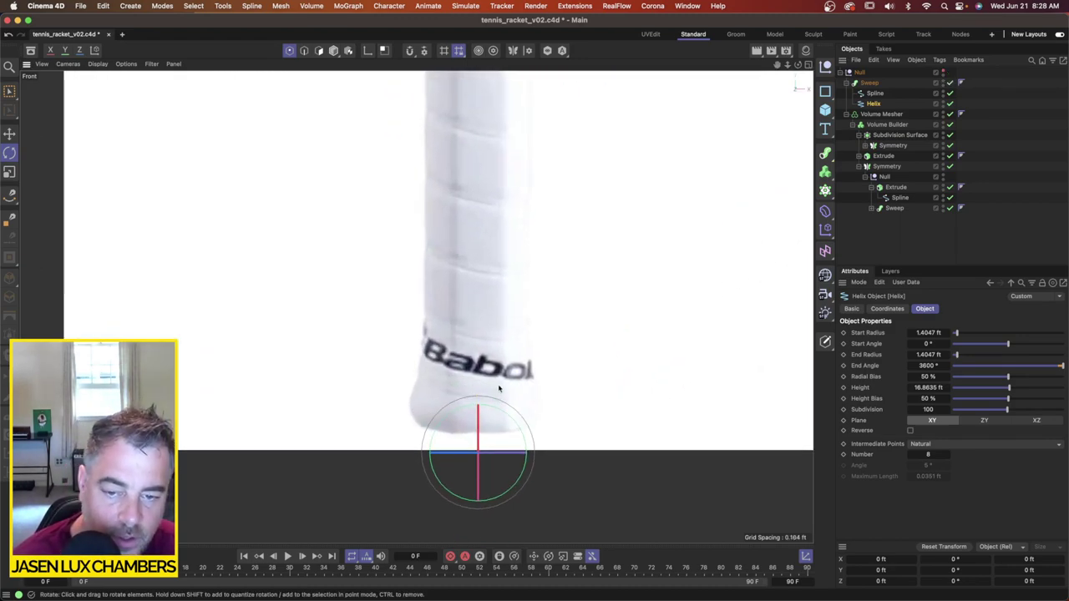
pyautogui.scroll(2, 502, 390)
pyautogui.keyDown('alt'); pyautogui.moveTo(542, 407); pyautogui.dragTo(540, 354, button='middle'); pyautogui.keyUp('alt')
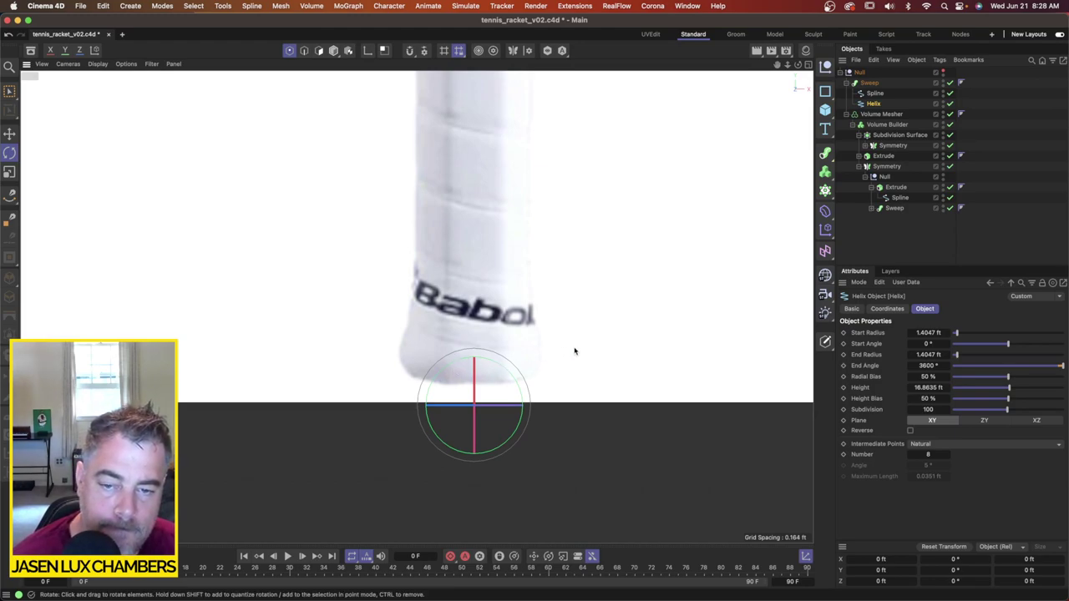
pyautogui.click(826, 109)
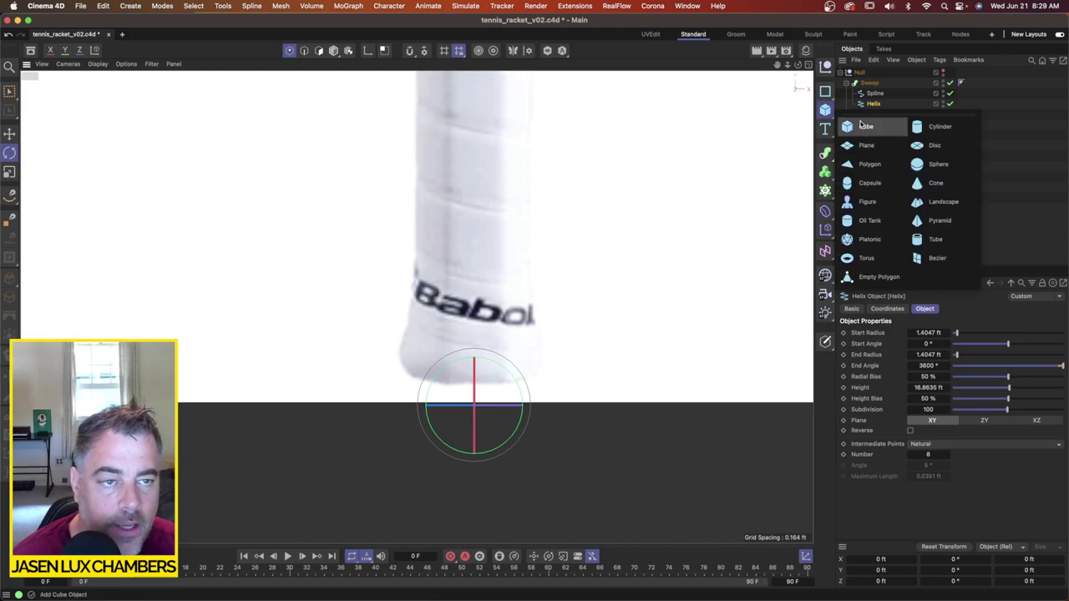
pyautogui.click(941, 127)
pyautogui.scroll(-10, 620, 295)
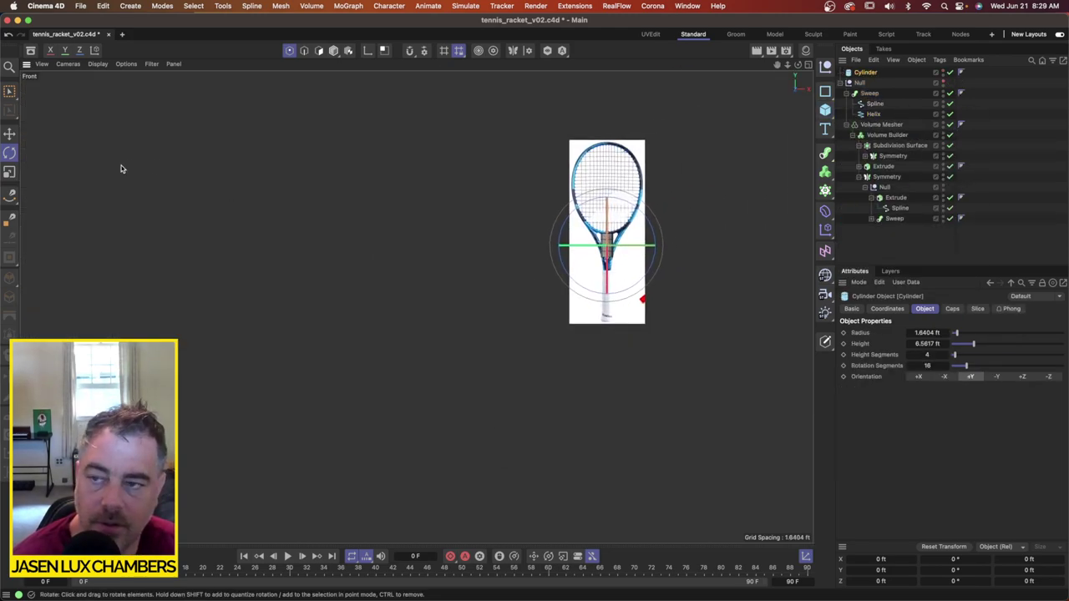
pyautogui.click(9, 135)
pyautogui.moveTo(606, 177); pyautogui.dragTo(605, 252)
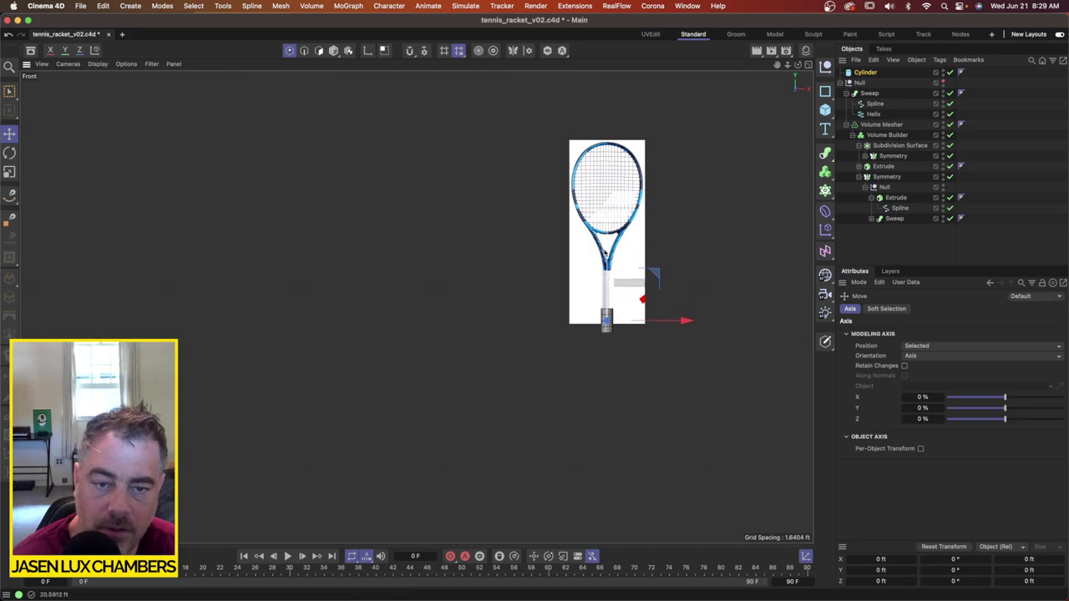
# Step: Flatten the cylinder to about 0.87 ft high at the butt cap and set its rotation segments to 8
pyautogui.scroll(10, 607, 292)
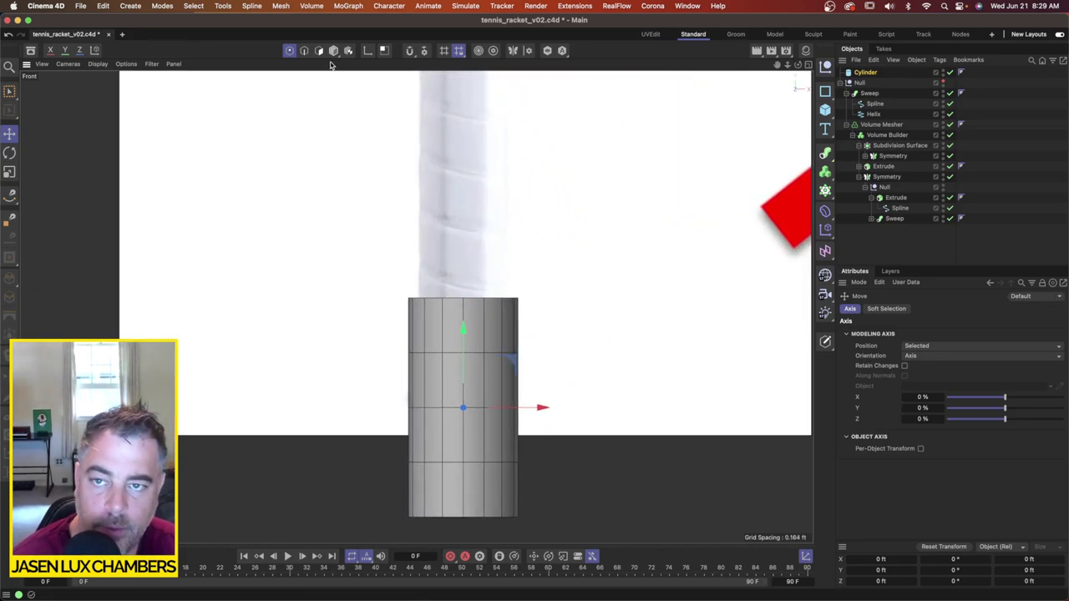
pyautogui.click(333, 52)
pyautogui.moveTo(465, 300); pyautogui.dragTo(470, 391)
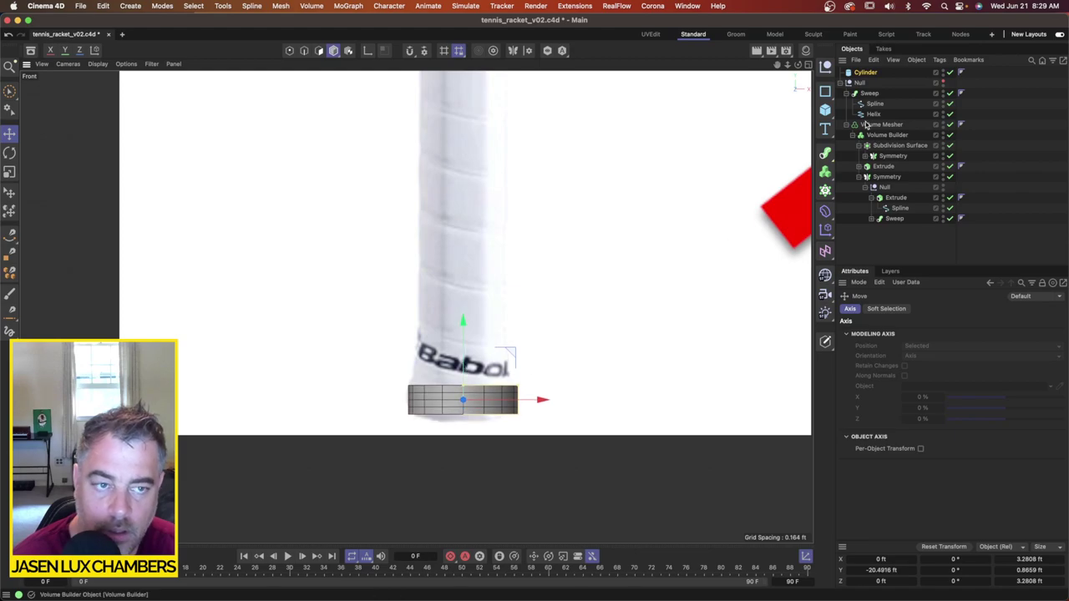
pyautogui.click(869, 72)
pyautogui.write('8')
pyautogui.press('Return')
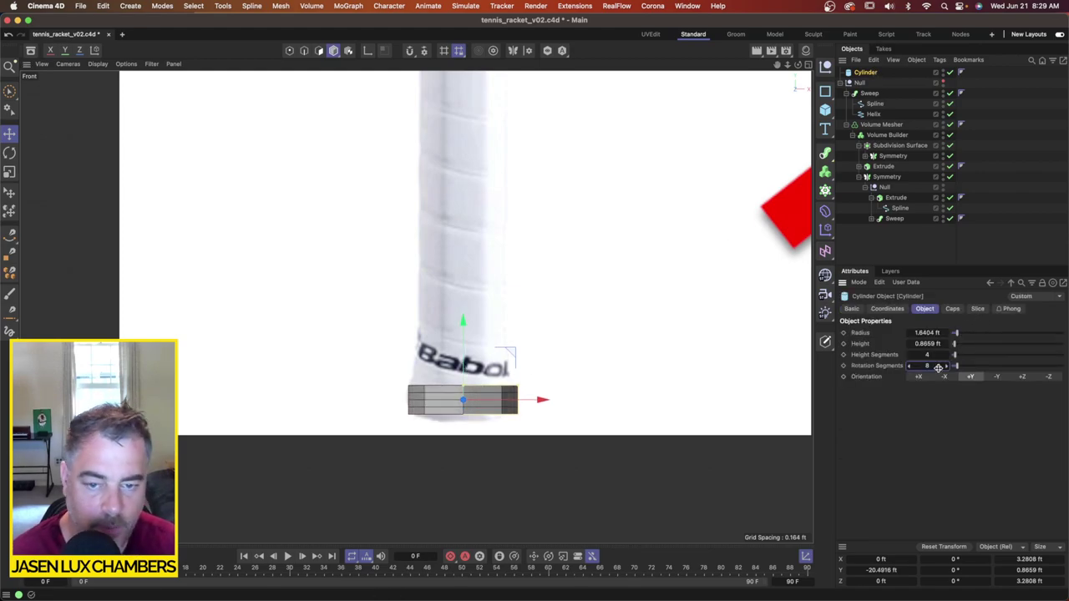
# Step: Try rotating the cylinder about its vertical axis by 35°
pyautogui.scroll(8, 430, 406)
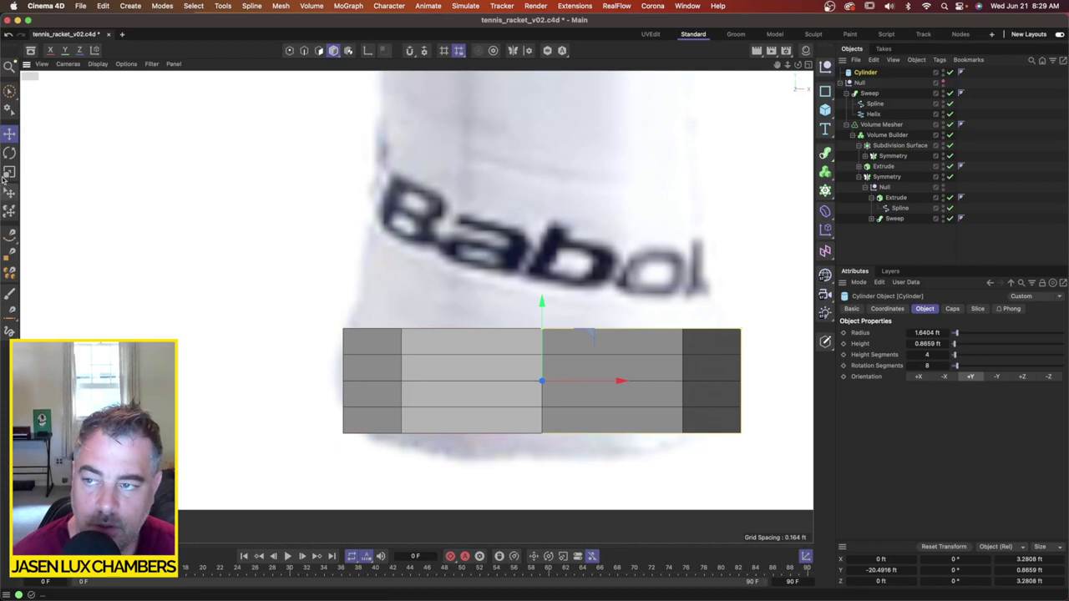
pyautogui.click(9, 153)
pyautogui.moveTo(524, 381); pyautogui.dragTo(562, 382)
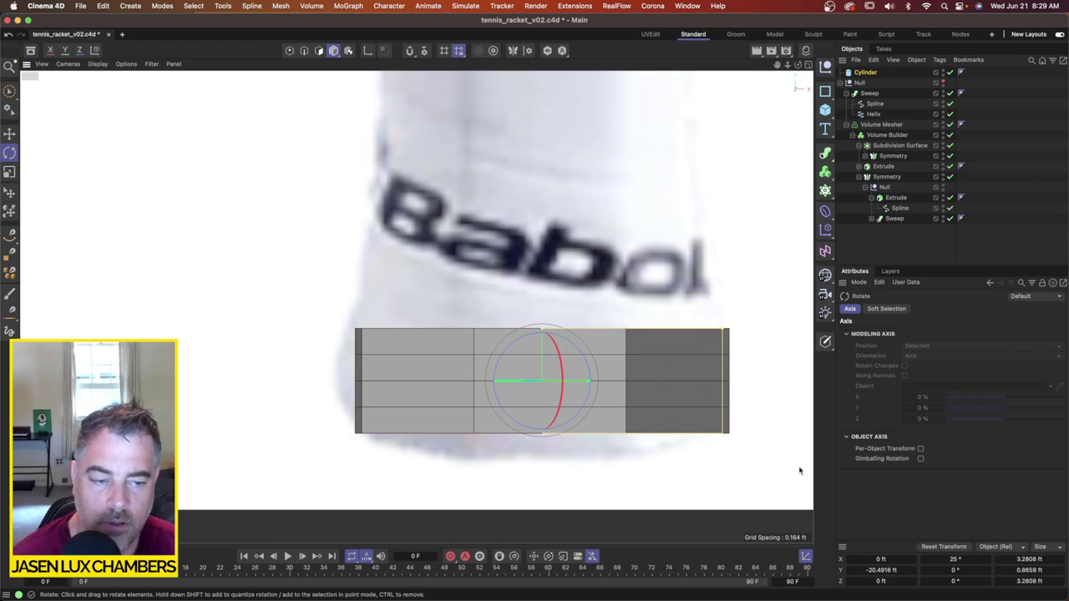
pyautogui.write('35')
pyautogui.press('Return')
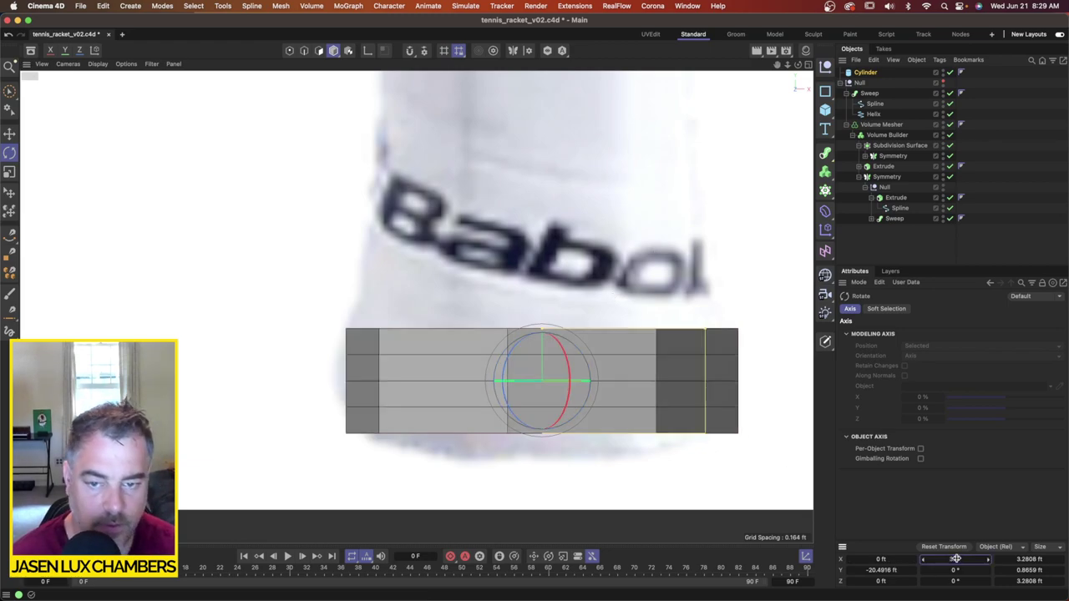
# Step: Set the cylinder's rotation about its vertical axis to 45° divided by 2, giving 22.5°
pyautogui.doubleClick(969, 560)
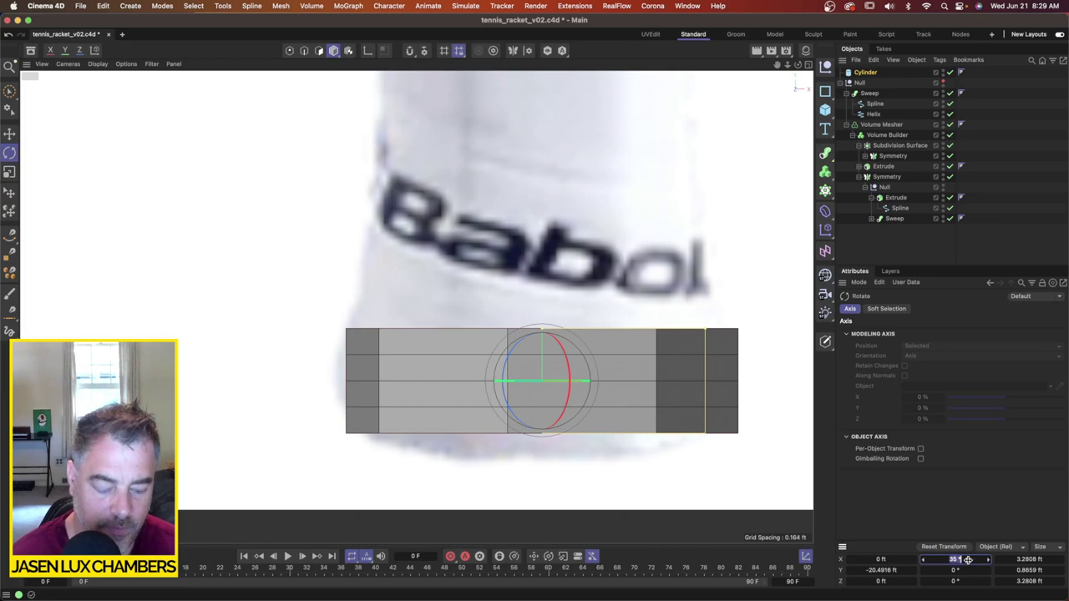
pyautogui.keyDown('alt'); pyautogui.moveTo(614, 437); pyautogui.dragTo(634, 437, button='middle'); pyautogui.keyUp('alt')
pyautogui.doubleClick(980, 558)
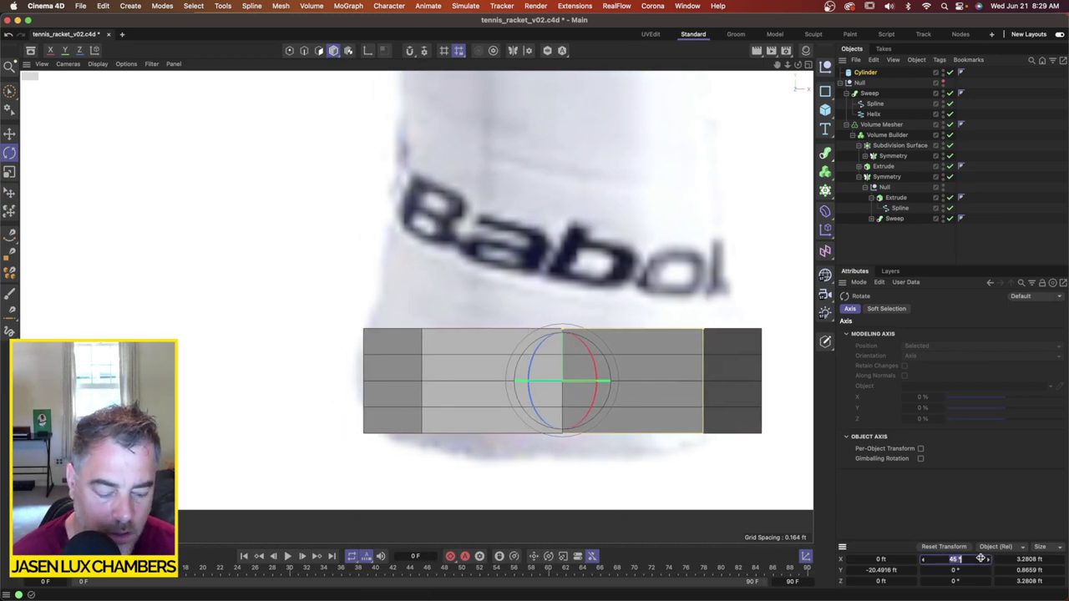
pyautogui.click(981, 560)
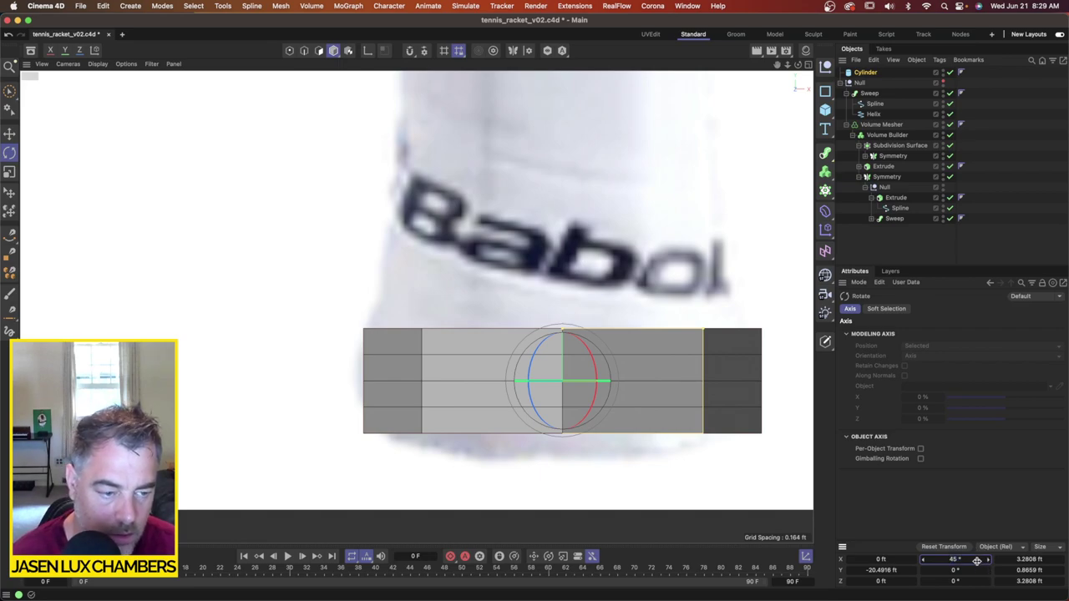
pyautogui.doubleClick(975, 559)
pyautogui.click(975, 560)
pyautogui.write('/2')
pyautogui.press('Return')
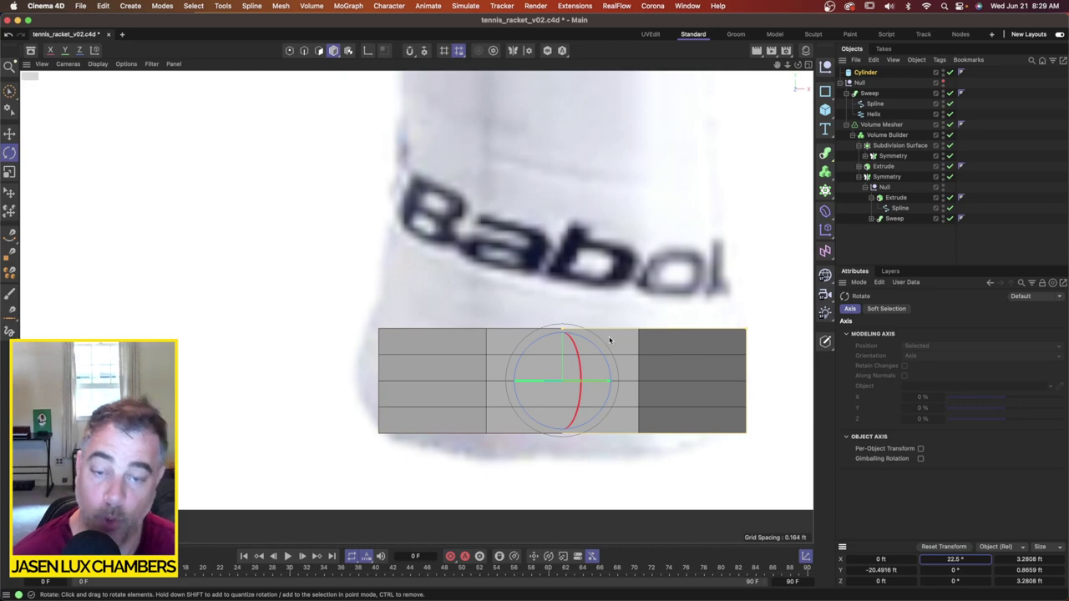
# Step: Convert the butt cap cylinder into an editable polygon object
pyautogui.keyDown('alt'); pyautogui.moveTo(603, 314); pyautogui.dragTo(642, 323, button='right'); pyautogui.keyUp('alt')
pyautogui.keyDown('alt'); pyautogui.moveTo(642, 323); pyautogui.dragTo(480, 300, button='middle'); pyautogui.keyUp('alt')
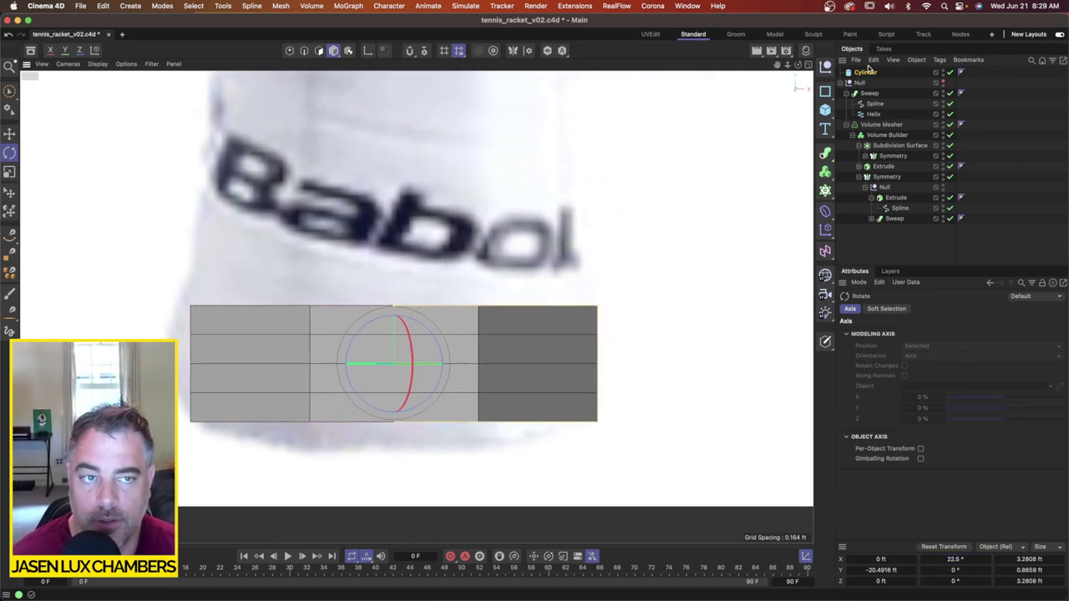
pyautogui.click(861, 73)
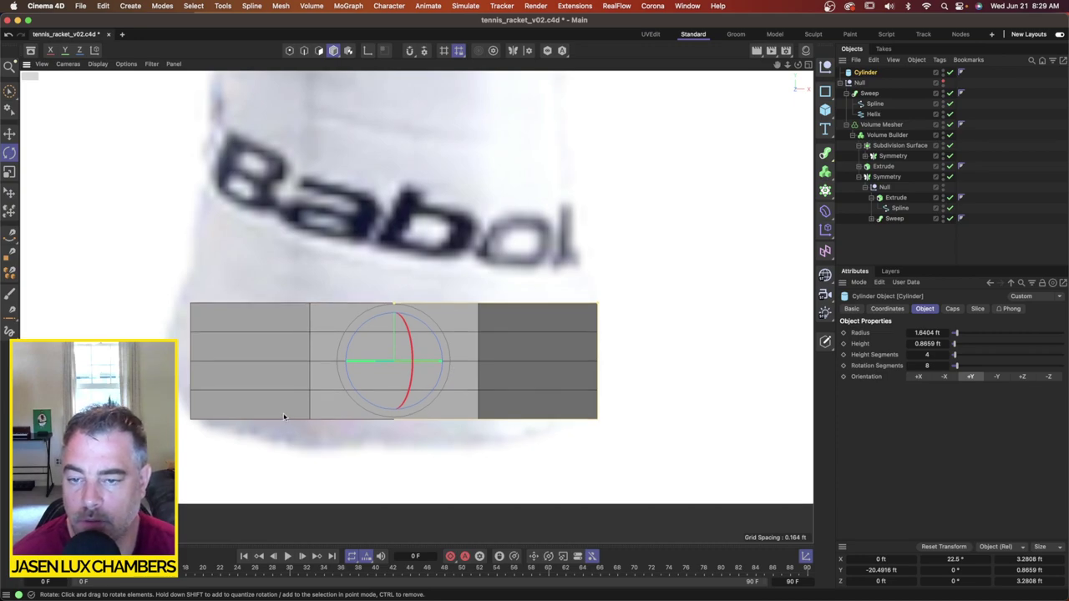
pyautogui.keyDown('alt'); pyautogui.moveTo(281, 417); pyautogui.dragTo(284, 417, button='middle'); pyautogui.keyUp('alt')
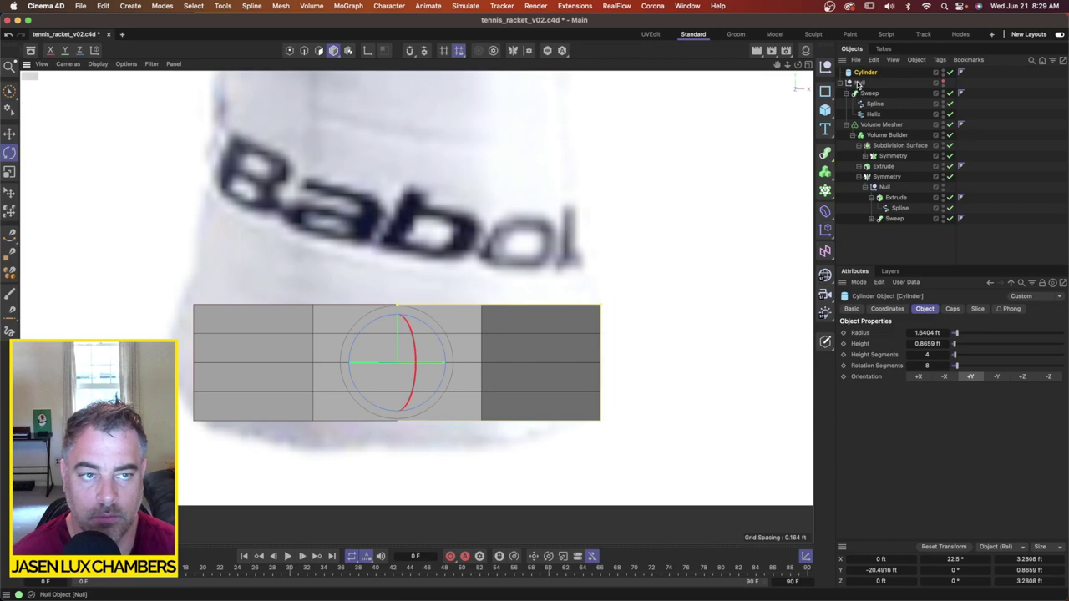
pyautogui.click(825, 341)
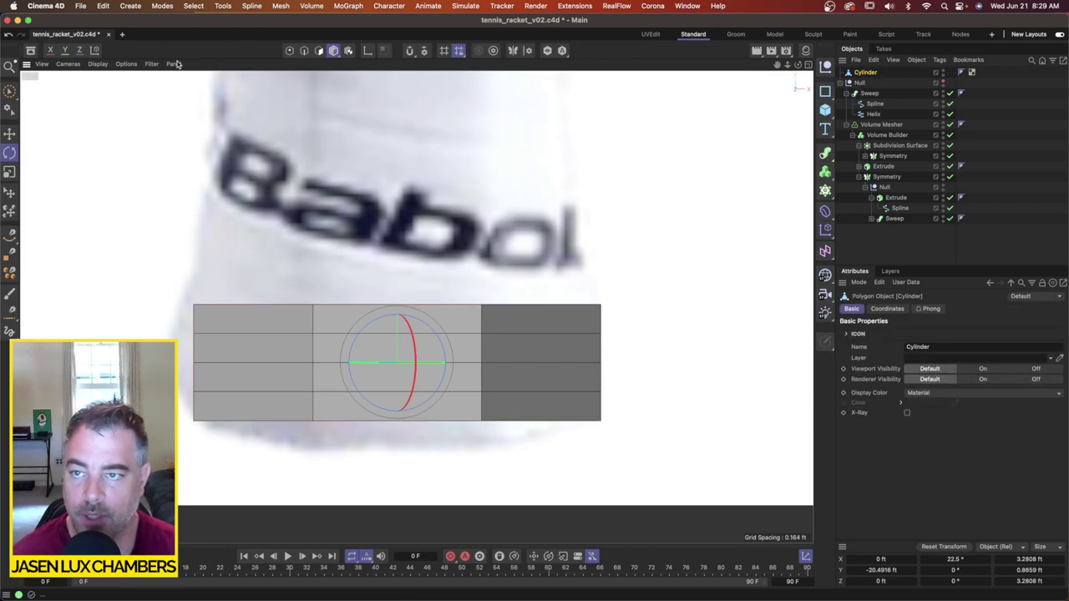
# Step: Select the cylinder's three middle rows of points and scale them outward to about 3.69 ft wide with the Y axis locked
pyautogui.click(289, 50)
pyautogui.click(9, 90)
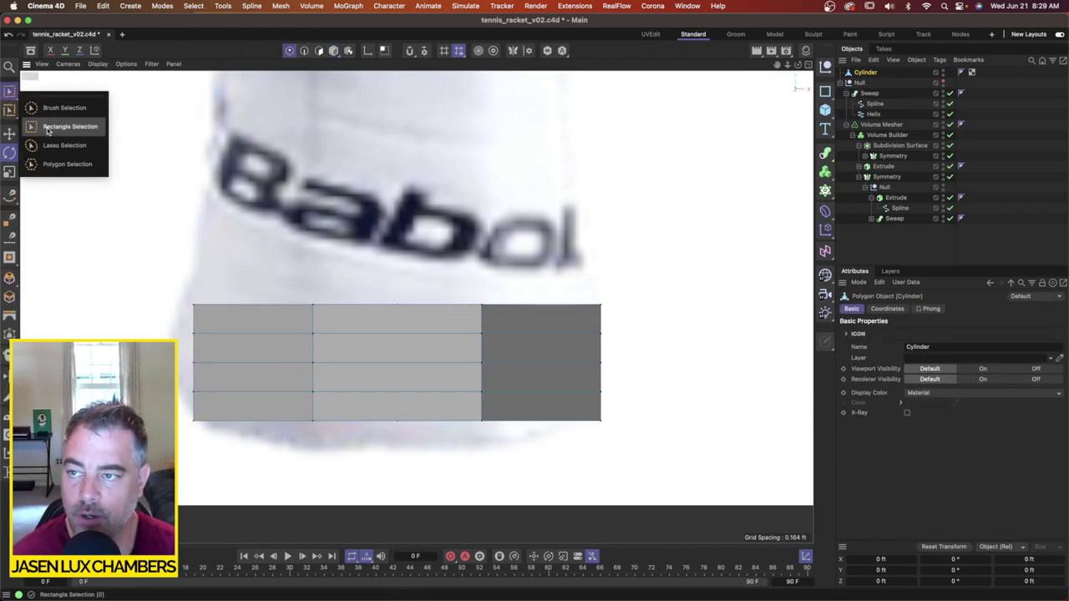
pyautogui.click(58, 126)
pyautogui.moveTo(147, 318); pyautogui.dragTo(668, 406)
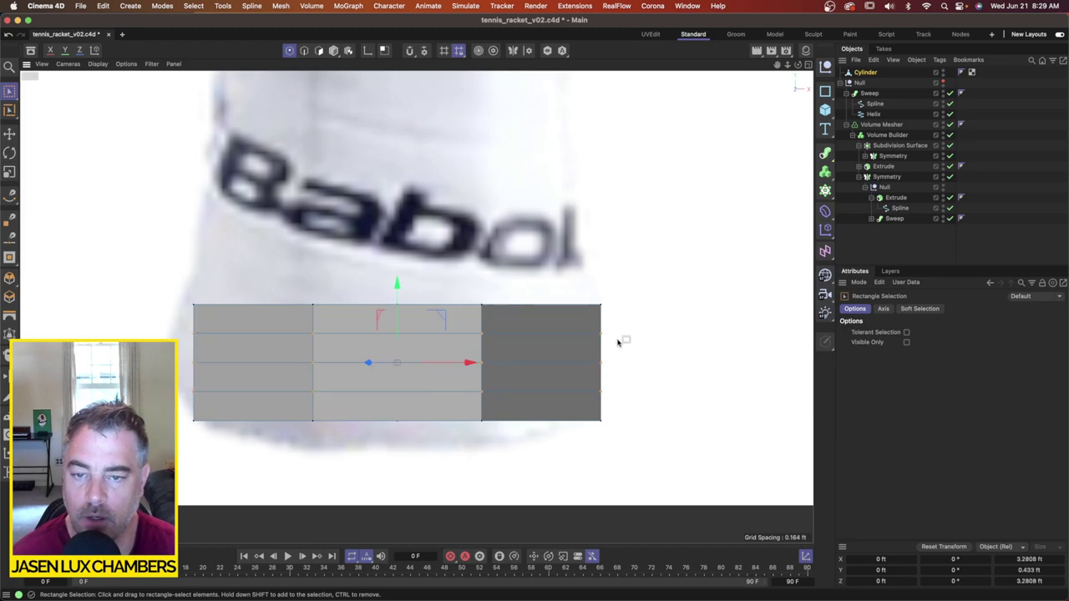
pyautogui.click(67, 53)
pyautogui.click(65, 52)
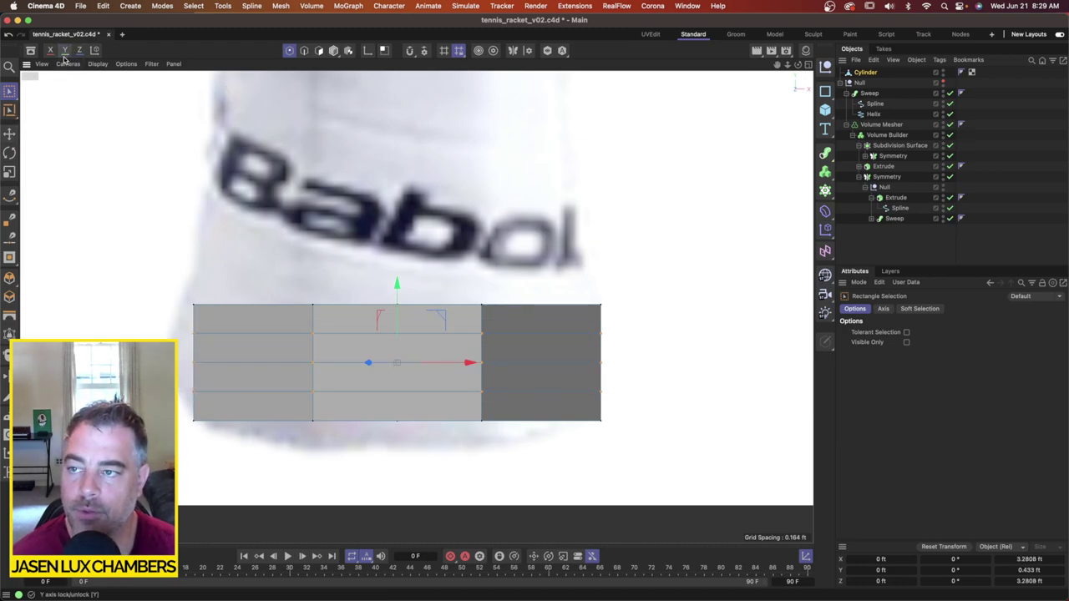
pyautogui.click(8, 173)
pyautogui.moveTo(103, 231); pyautogui.dragTo(154, 217)
# Step: Duplicate the flared butt cap cylinder for use at the top of the grip
pyautogui.scroll(-10, 362, 218)
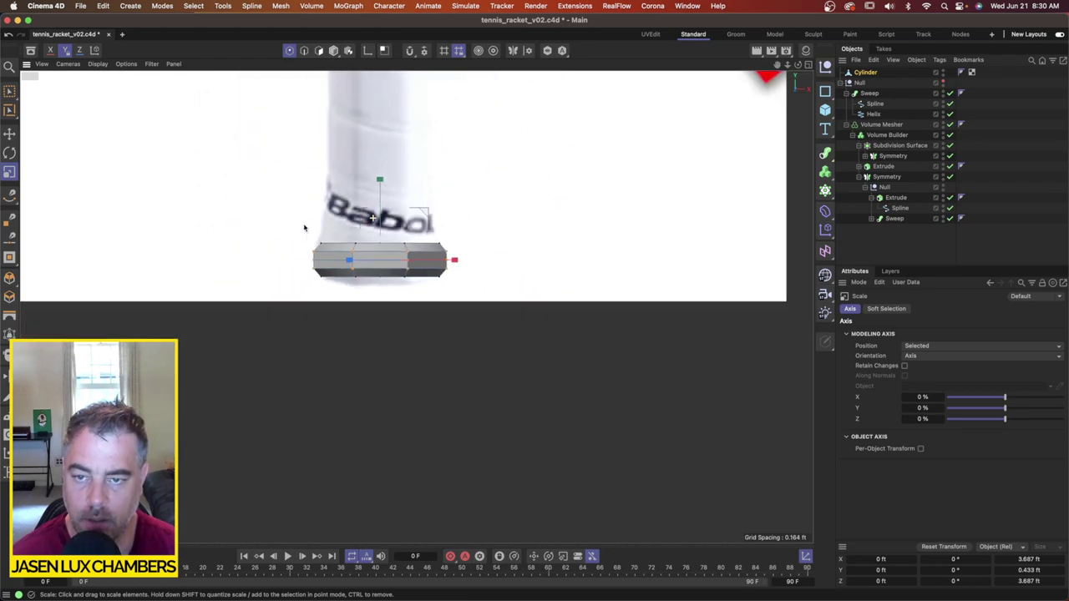
pyautogui.keyDown('alt'); pyautogui.moveTo(371, 170); pyautogui.dragTo(346, 336, button='middle'); pyautogui.keyUp('alt')
pyautogui.keyDown('alt'); pyautogui.moveTo(343, 84); pyautogui.dragTo(340, 288, button='middle'); pyautogui.keyUp('alt')
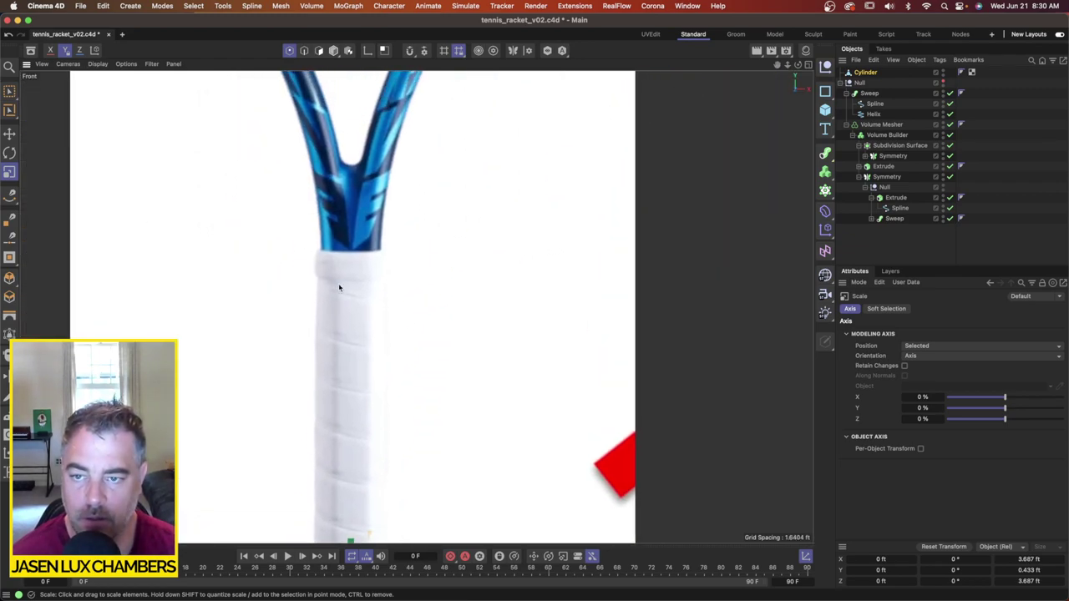
pyautogui.scroll(3, 352, 269)
pyautogui.click(868, 73)
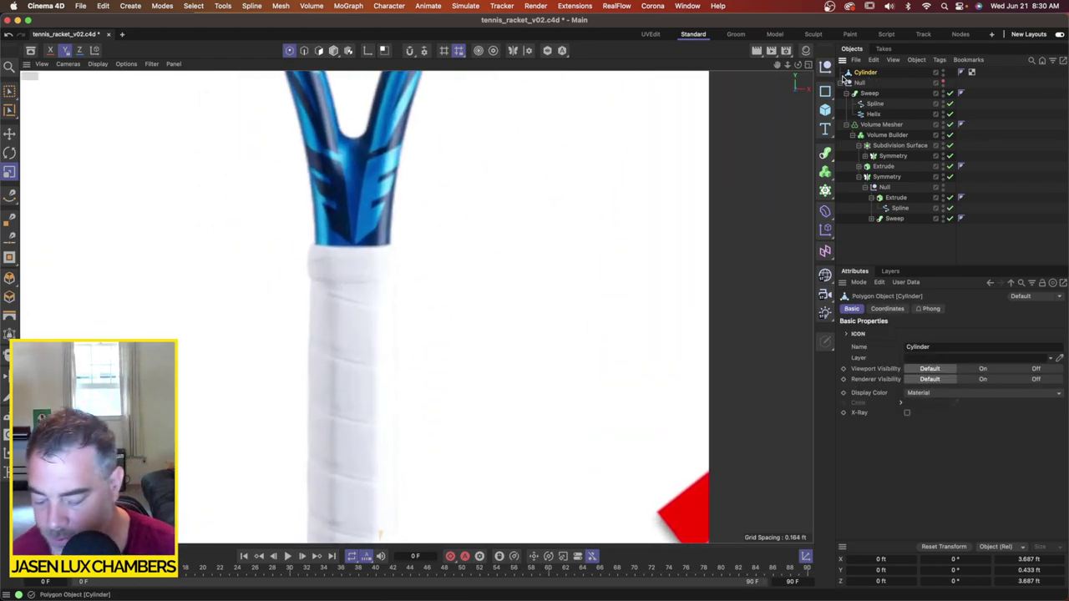
pyautogui.hotkey('ctrl', 'c')
pyautogui.hotkey('ctrl', 'v')
# Step: Select all points of the duplicated cylinder and move them up to the grip's top edge, at about Y 13.14 ft
pyautogui.press('e')
pyautogui.scroll(-5, 292, 281)
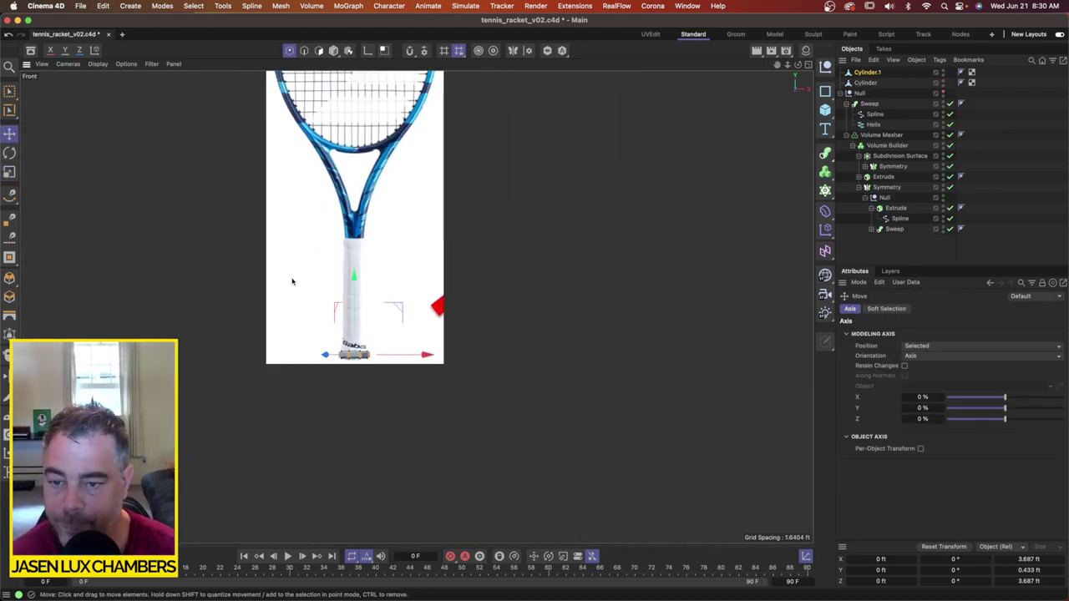
pyautogui.moveTo(354, 309); pyautogui.dragTo(354, 203)
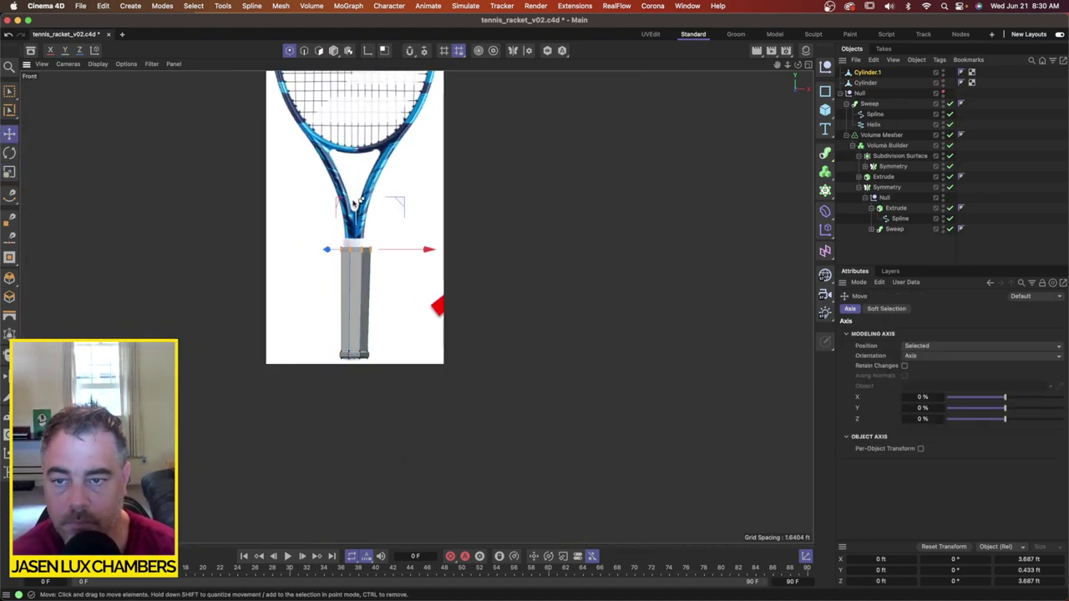
pyautogui.press('super+z')
pyautogui.press('super+a')
pyautogui.moveTo(355, 308); pyautogui.dragTo(358, 197)
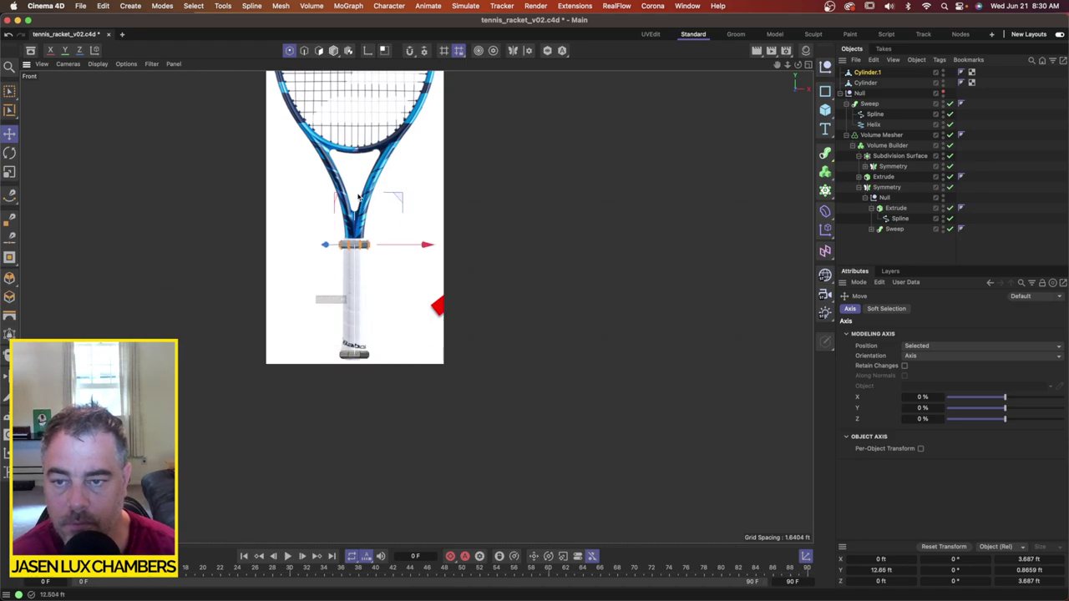
pyautogui.scroll(6, 358, 196)
pyautogui.moveTo(396, 239); pyautogui.dragTo(406, 267)
# Step: Scale the upper collar to about 2.98 ft wide and 0.94 ft high, and lower it slightly to about Y 13.11 ft
pyautogui.press('t')
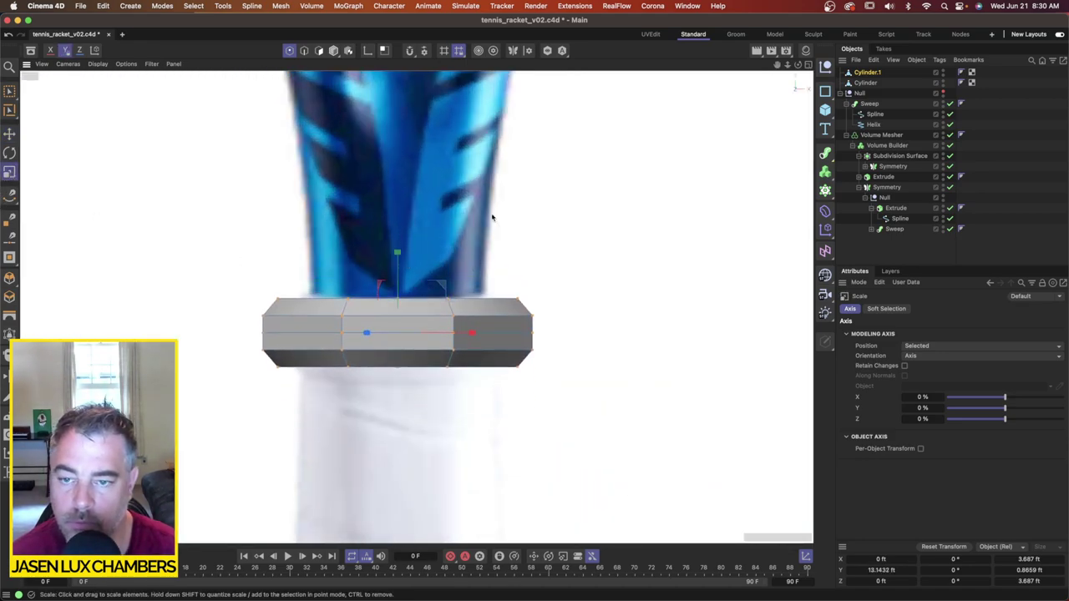
pyautogui.moveTo(492, 217); pyautogui.dragTo(449, 221)
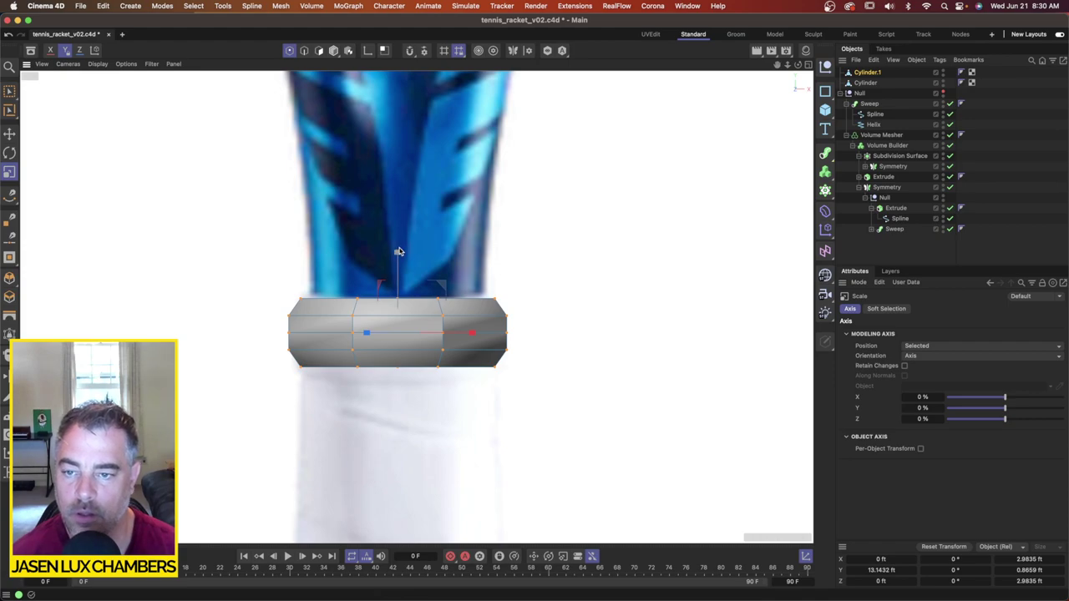
pyautogui.moveTo(398, 252); pyautogui.dragTo(214, 220)
pyautogui.click(8, 133)
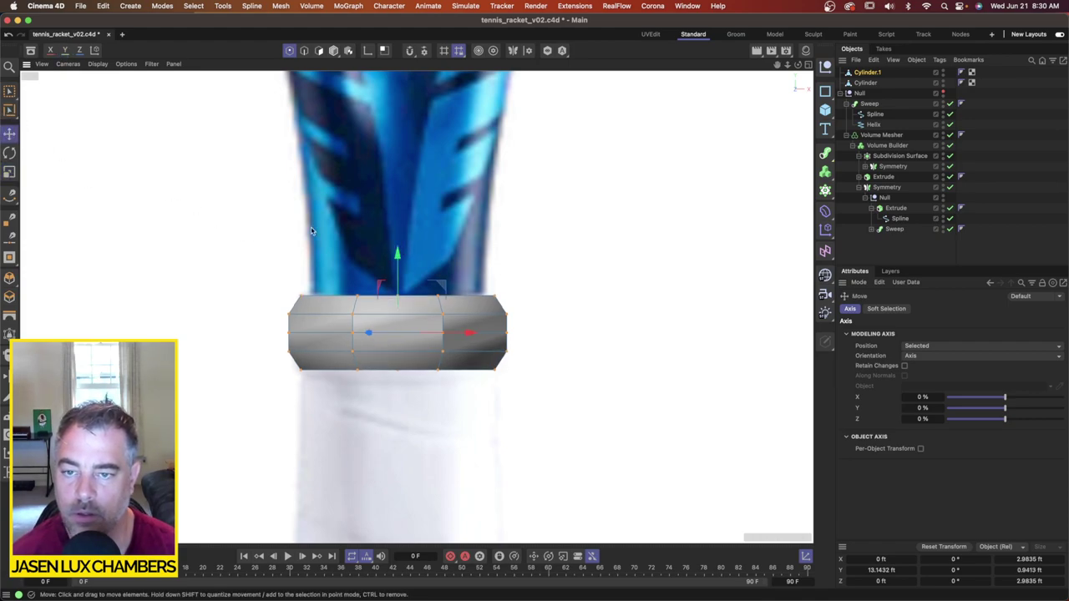
pyautogui.moveTo(393, 250); pyautogui.dragTo(400, 261)
pyautogui.scroll(-5, 429, 306)
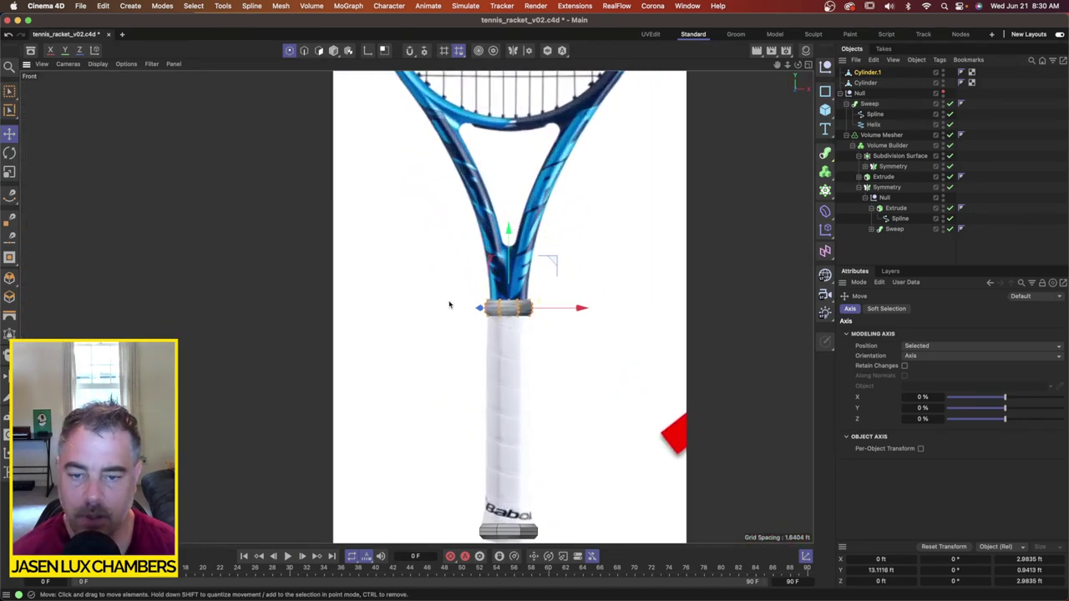
pyautogui.keyDown('alt'); pyautogui.moveTo(532, 469); pyautogui.dragTo(524, 409, button='middle'); pyautogui.keyUp('alt')
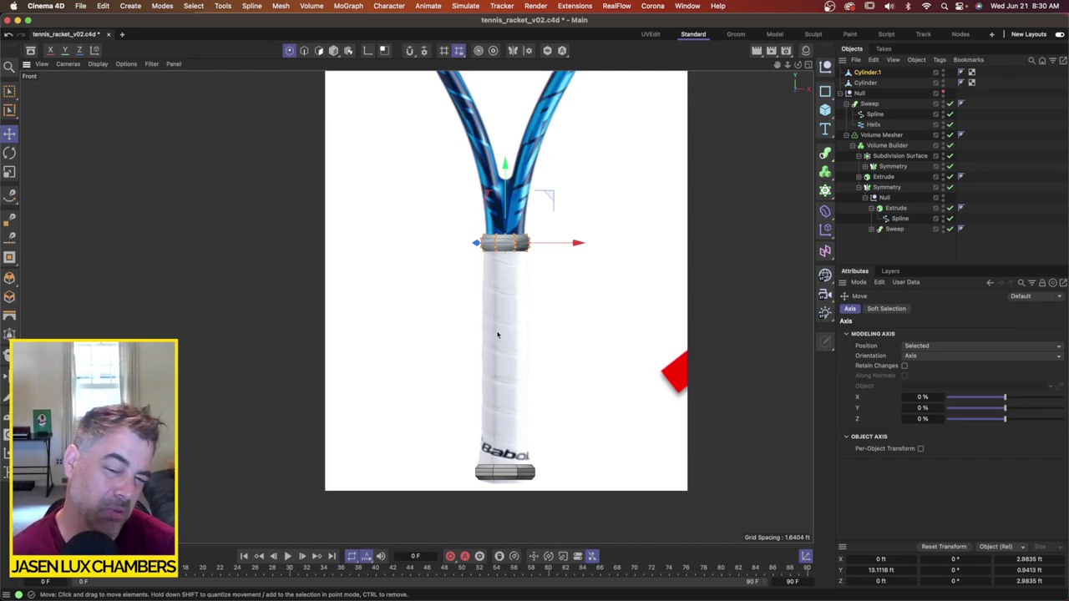
pyautogui.scroll(-2, 535, 314)
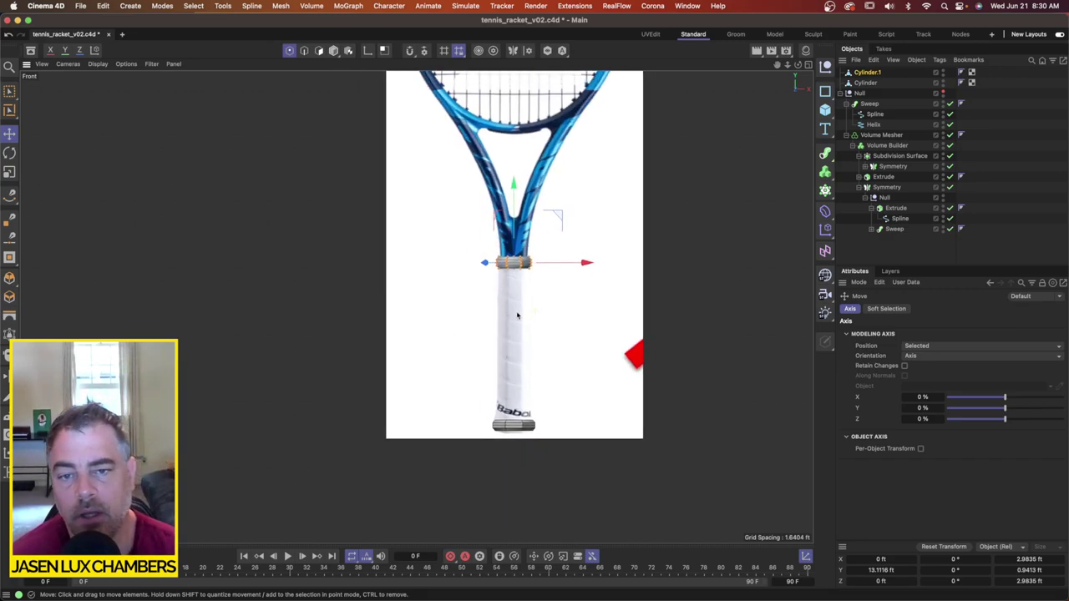
# Step: Examine the handle parts against the reference image, and study the string grommets around the inside of the racket head
pyautogui.scroll(5, 549, 354)
pyautogui.click(995, 152)
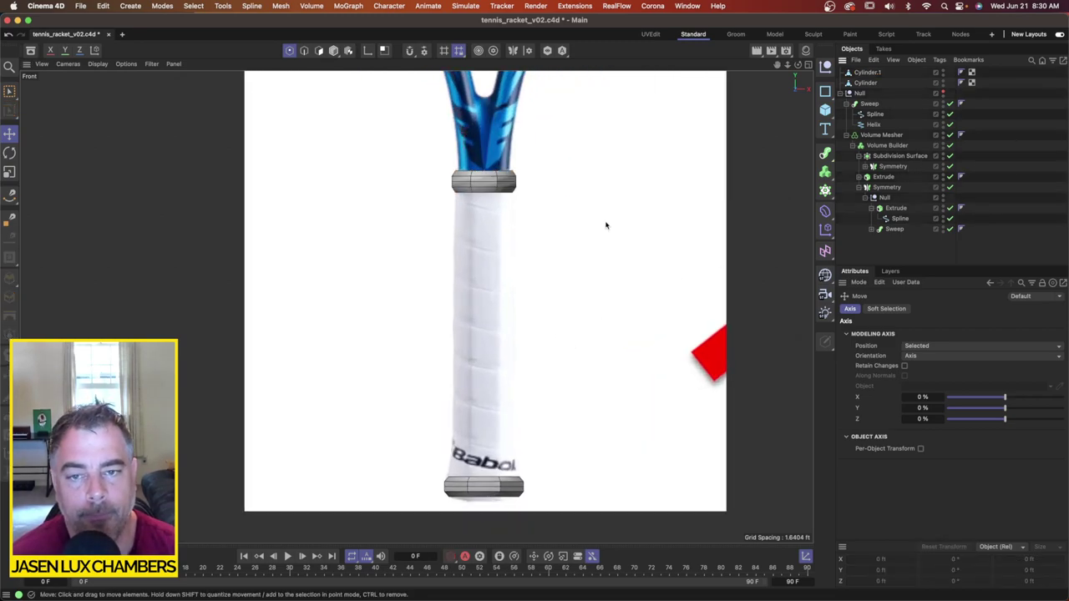
pyautogui.scroll(-2, 571, 225)
pyautogui.keyDown('alt'); pyautogui.moveTo(551, 235); pyautogui.dragTo(539, 300, button='middle'); pyautogui.keyUp('alt')
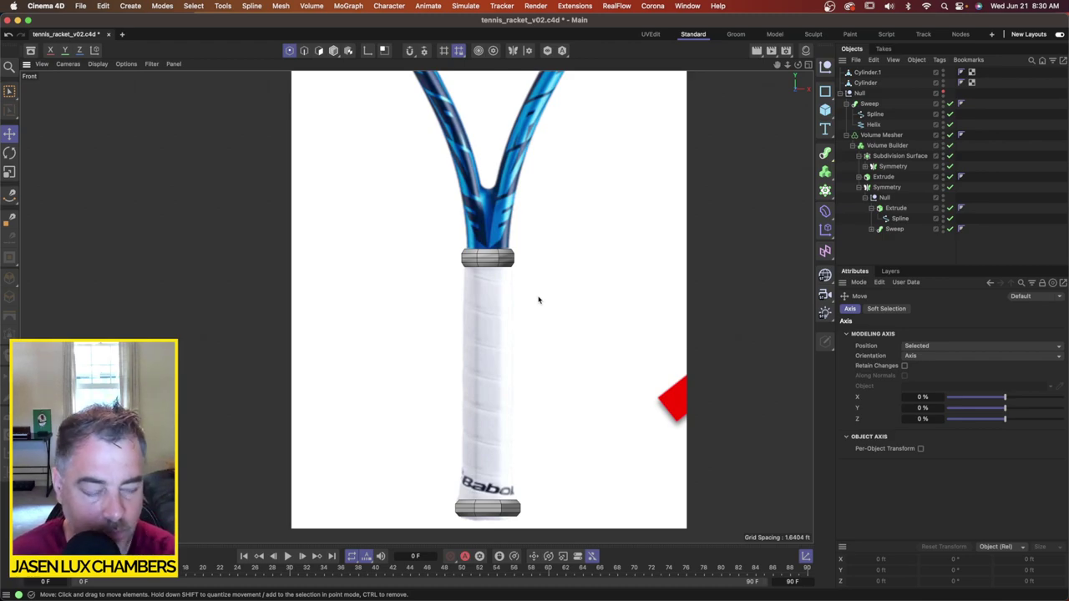
pyautogui.scroll(-3, 520, 219)
pyautogui.scroll(8, 487, 274)
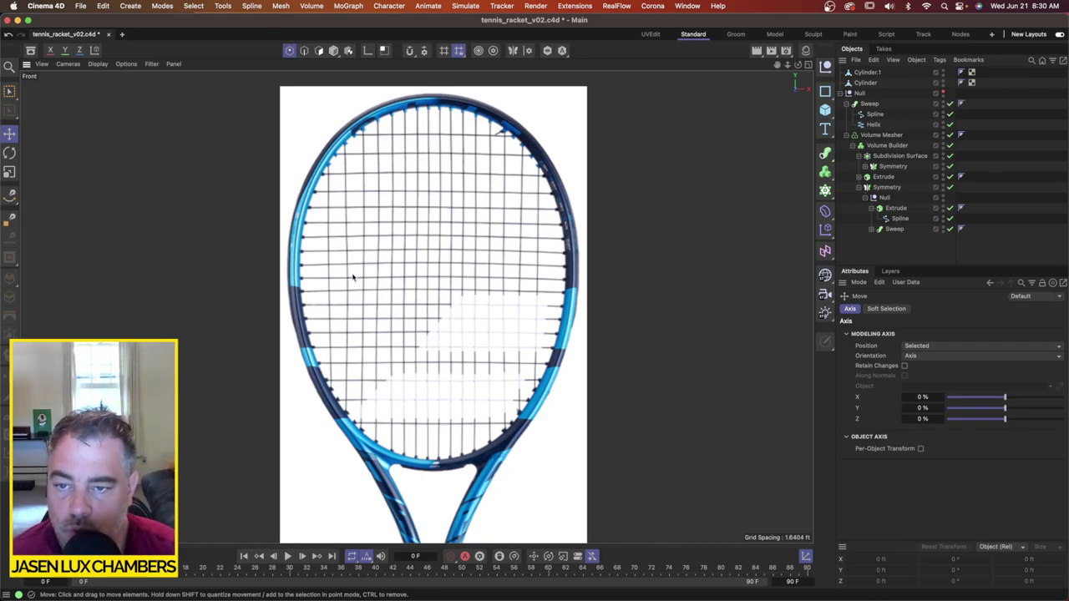
pyautogui.scroll(8, 353, 277)
pyautogui.scroll(-3, 387, 248)
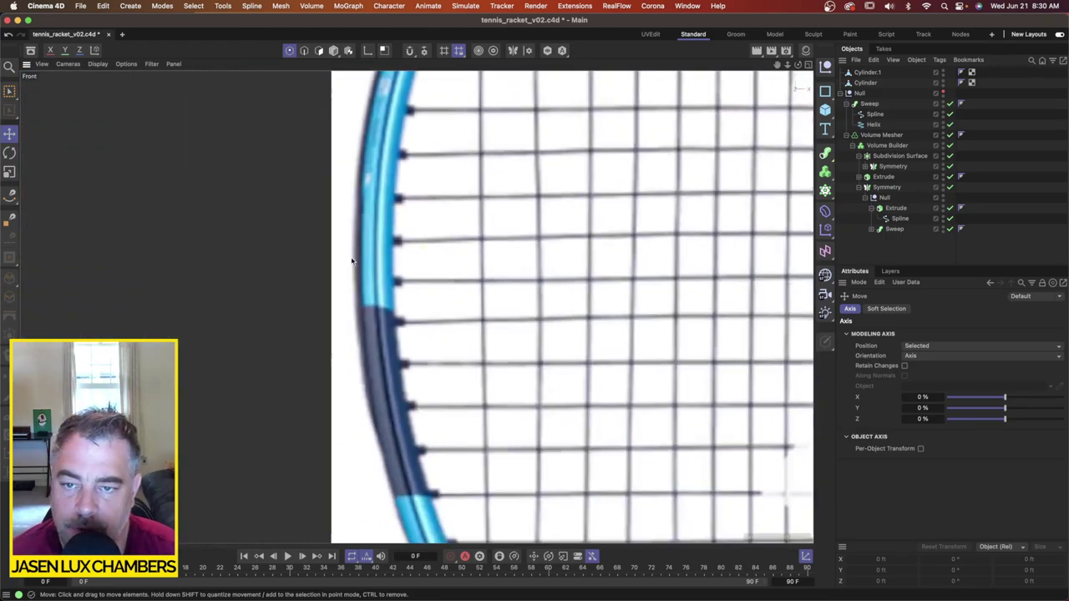
pyautogui.scroll(-5, 352, 262)
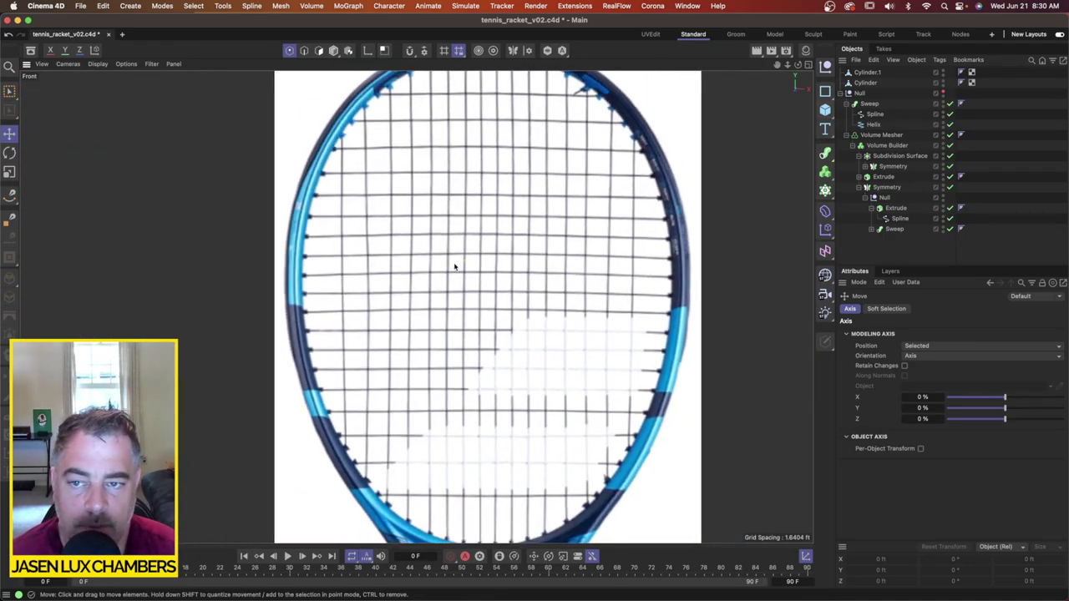
pyautogui.keyDown('alt'); pyautogui.moveTo(410, 268); pyautogui.dragTo(341, 323, button='middle'); pyautogui.keyUp('alt')
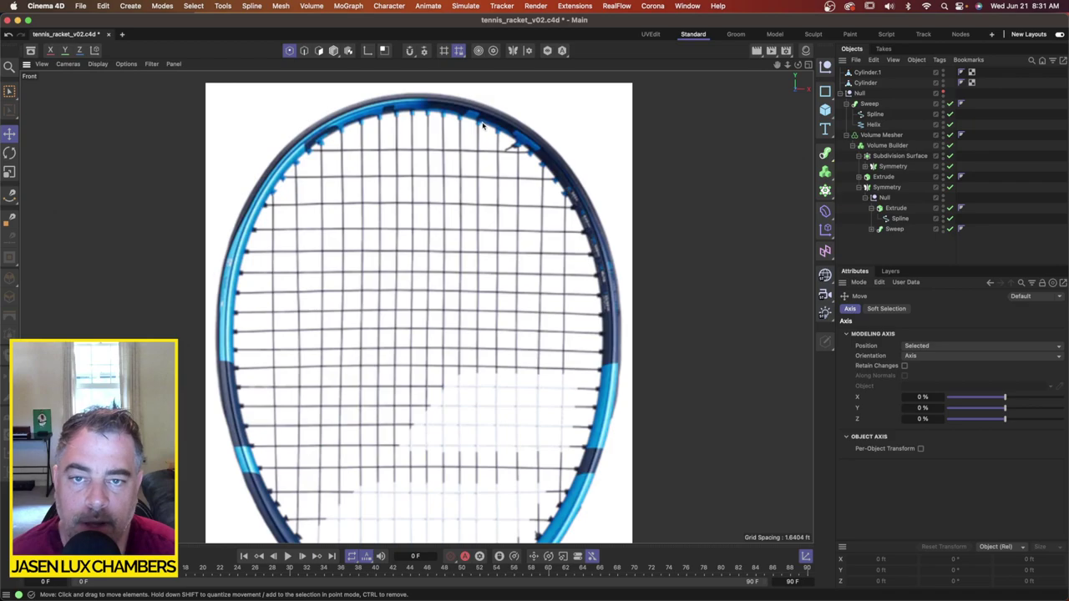
pyautogui.scroll(-2, 479, 148)
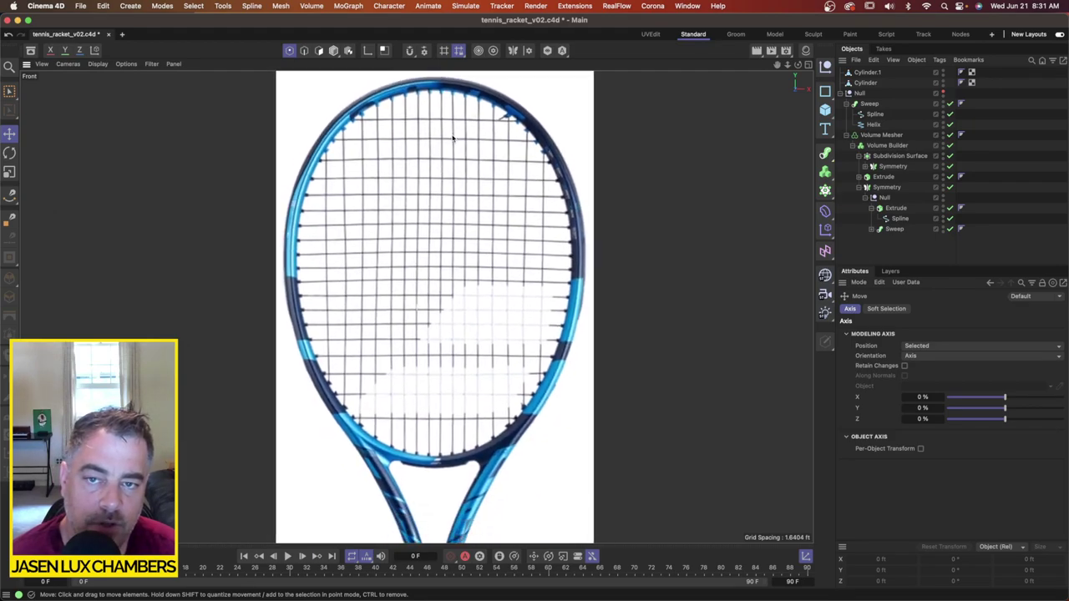
pyautogui.keyDown('alt'); pyautogui.moveTo(442, 457); pyautogui.dragTo(437, 461, button='middle'); pyautogui.keyUp('alt')
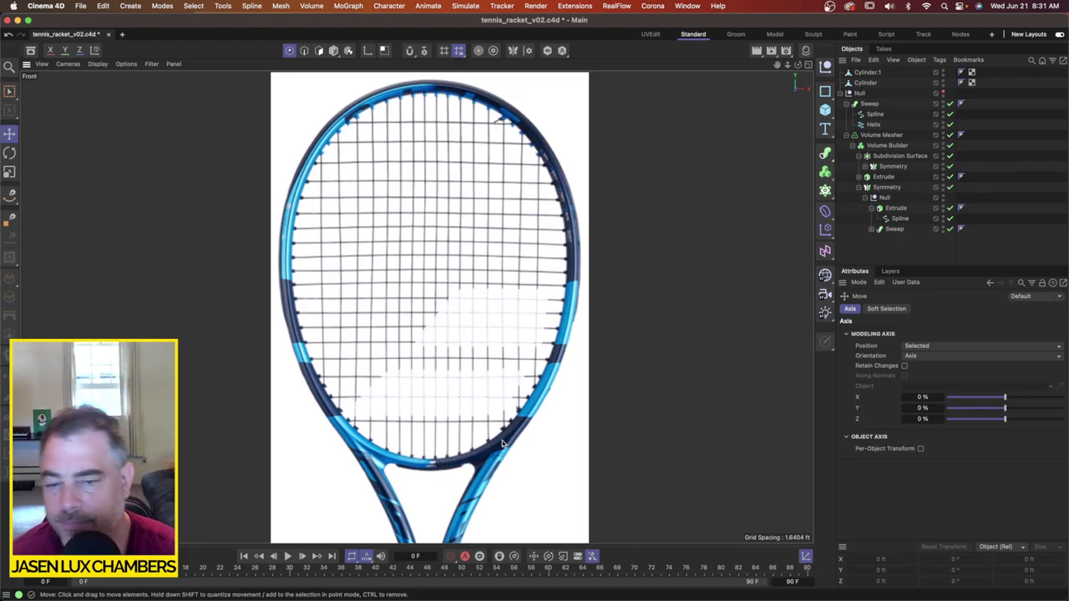
# Step: Start a Bezier spline with the Spline Pen on the lower-left frame's inner edge at about Y 9.15 ft, adding grommet points up to about 13.30 ft
pyautogui.scroll(3, 368, 420)
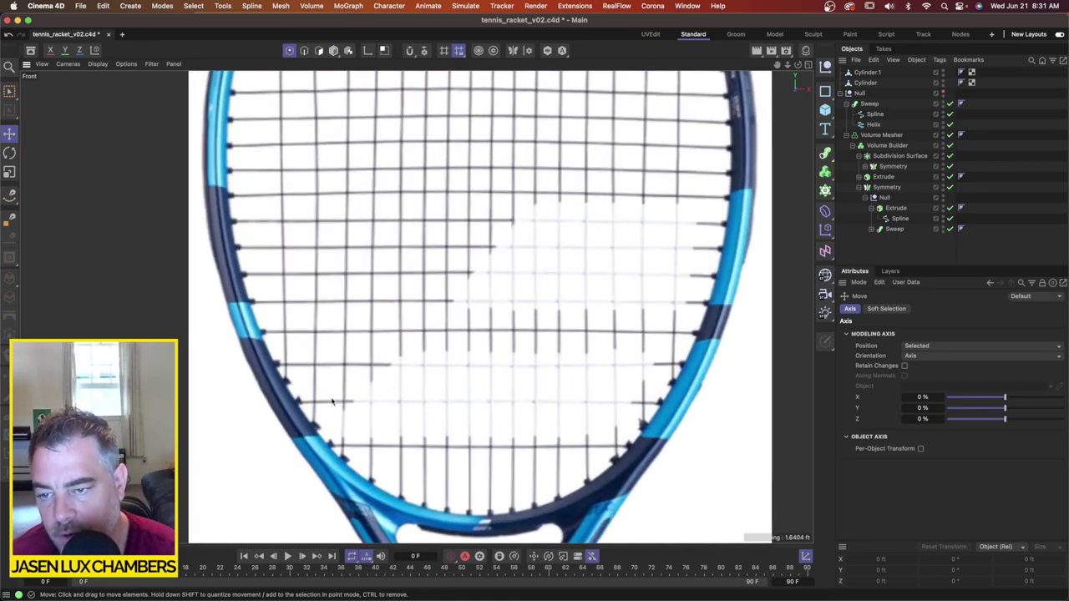
pyautogui.scroll(5, 334, 388)
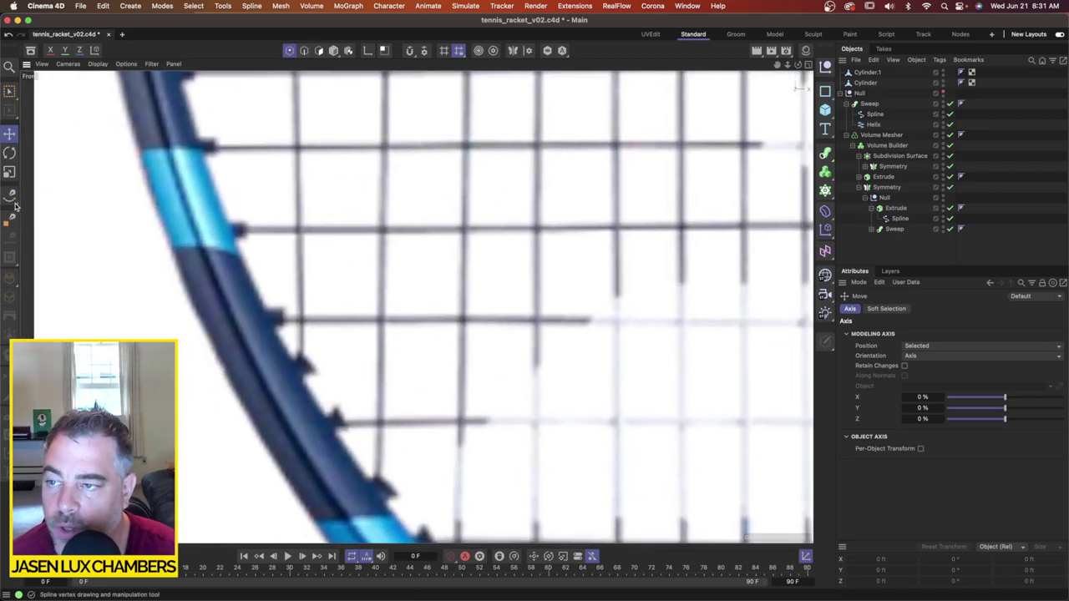
pyautogui.click(12, 198)
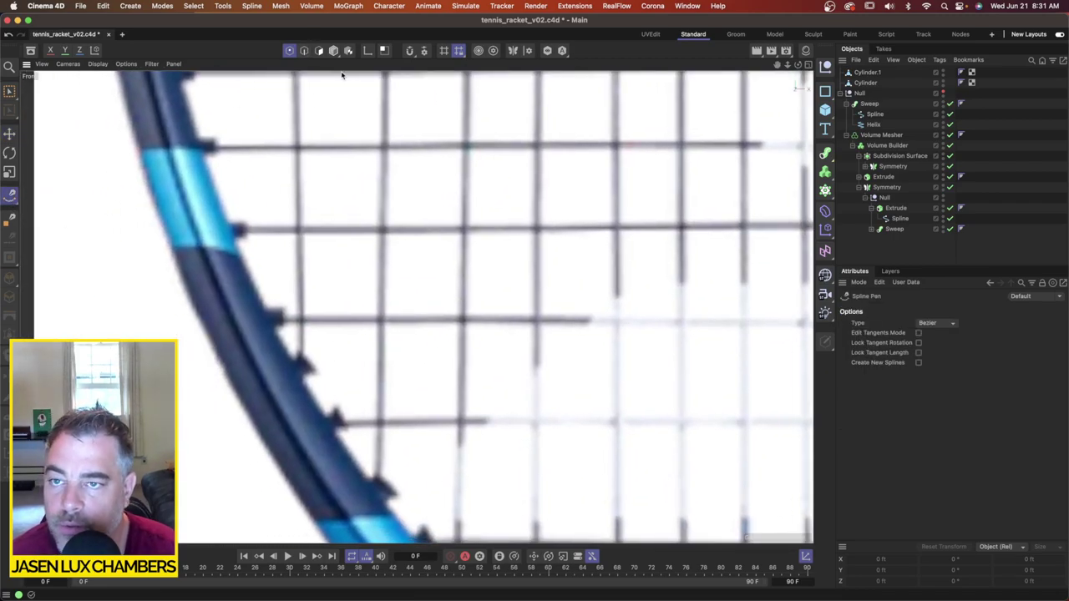
pyautogui.click(269, 318)
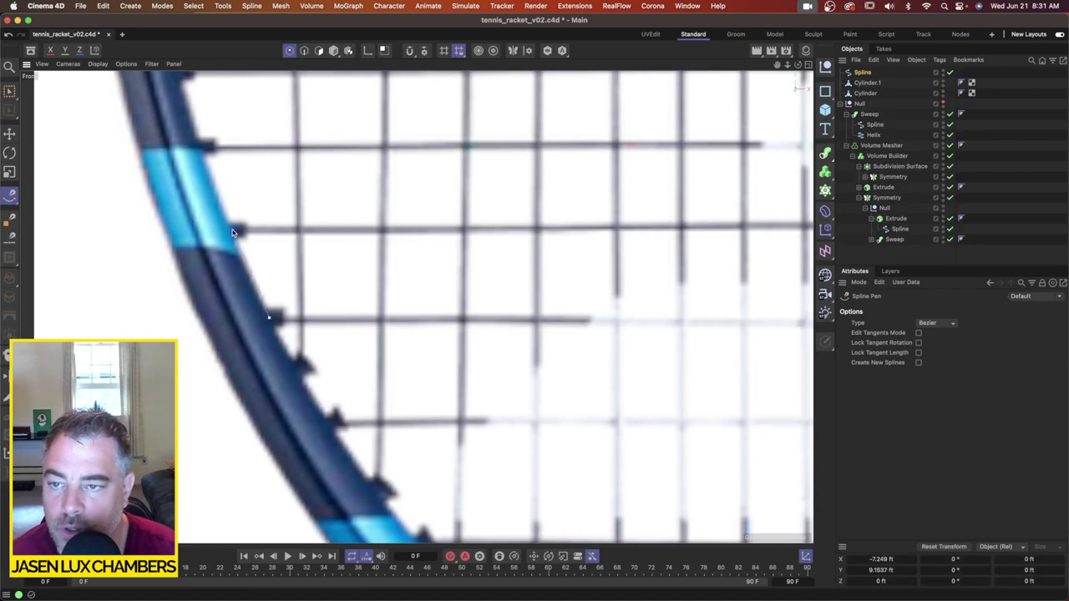
pyautogui.click(232, 233)
pyautogui.keyDown('alt'); pyautogui.moveTo(234, 193); pyautogui.dragTo(365, 357, button='middle'); pyautogui.keyUp('alt')
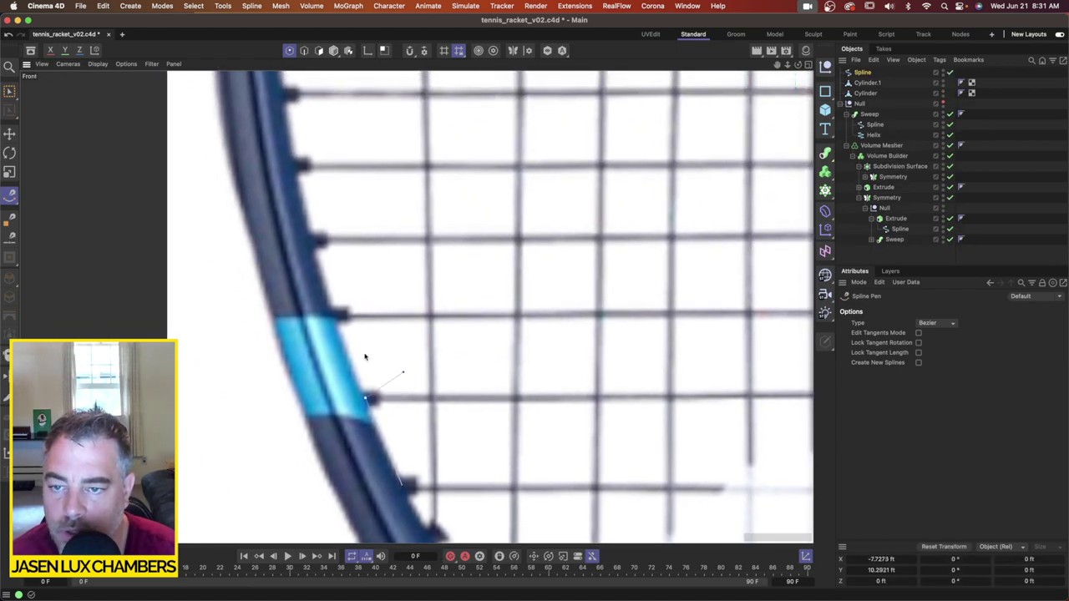
pyautogui.click(335, 319)
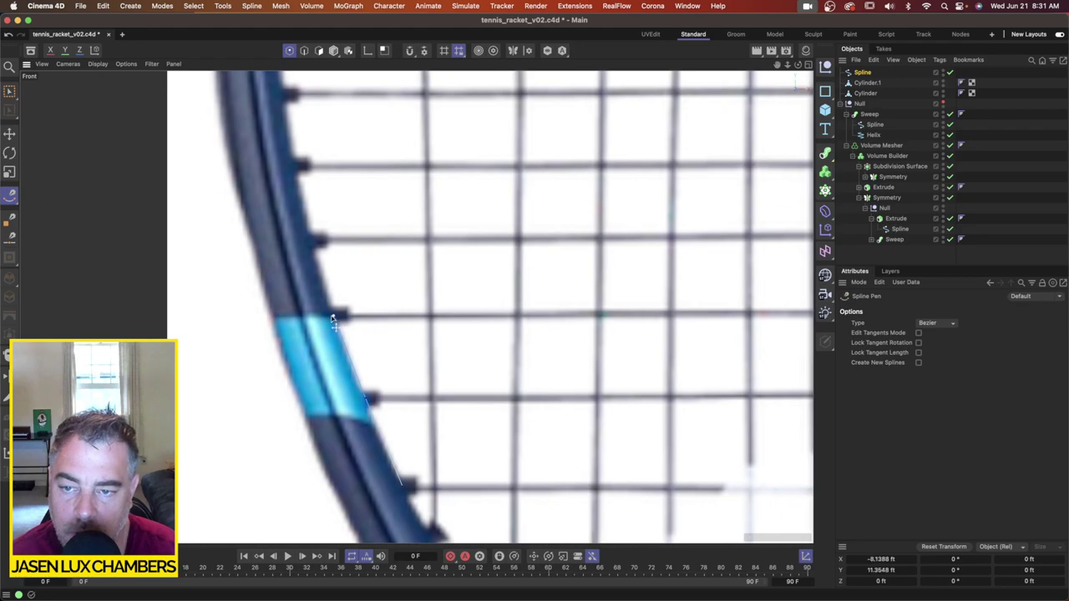
pyautogui.click(312, 241)
pyautogui.keyDown('alt'); pyautogui.moveTo(317, 192); pyautogui.dragTo(349, 326, button='middle'); pyautogui.keyUp('alt')
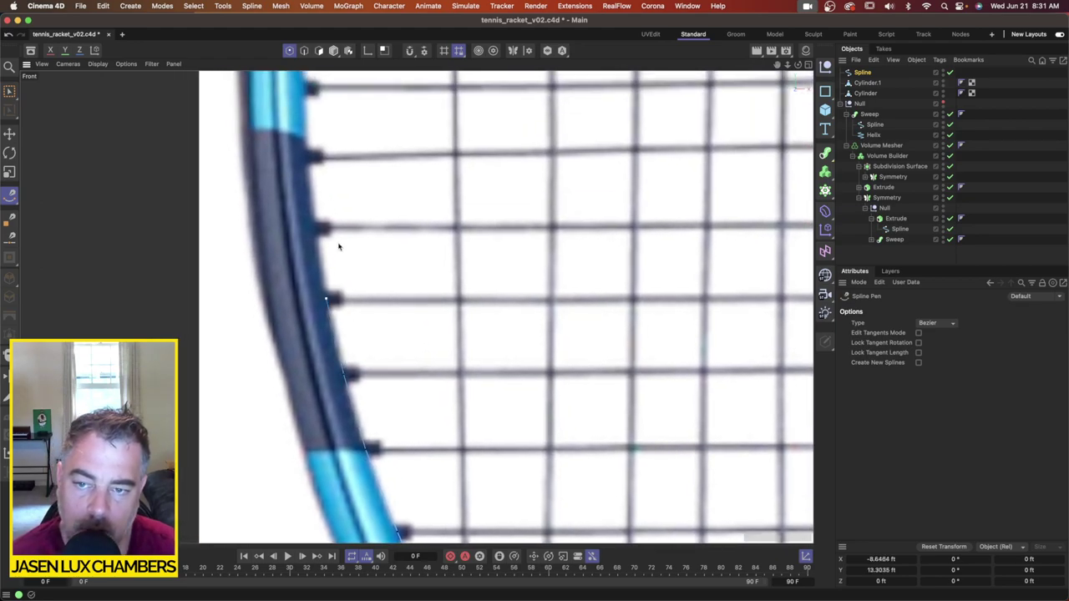
# Step: Continue the spline up the left side of the frame, placing one point per grommet up to about Y 18.82 ft
pyautogui.keyDown('alt'); pyautogui.moveTo(339, 241); pyautogui.dragTo(365, 365, button='middle'); pyautogui.keyUp('alt')
pyautogui.click(355, 352)
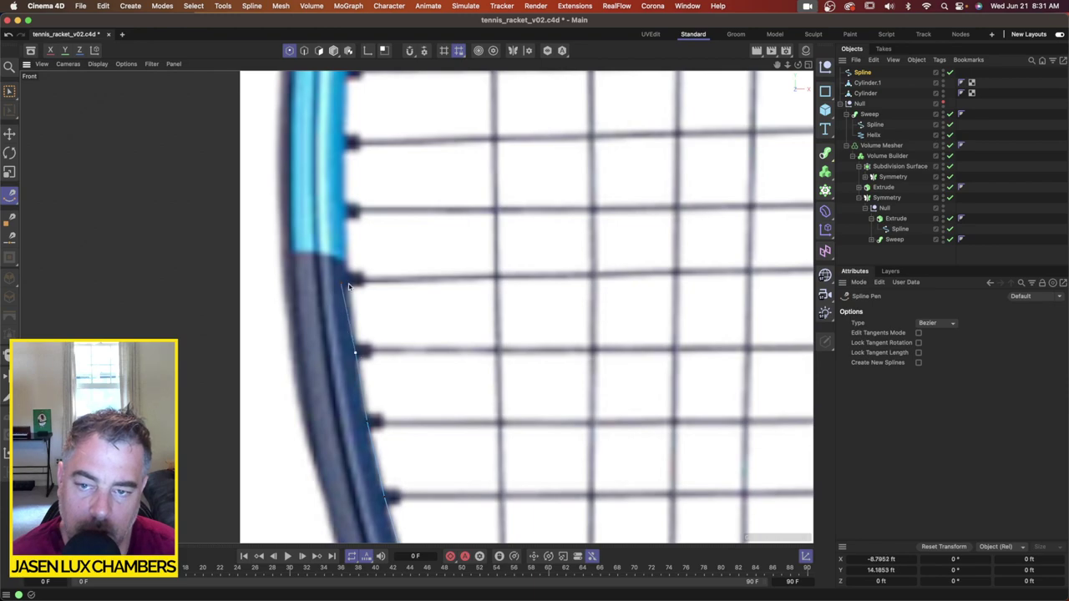
pyautogui.click(349, 282)
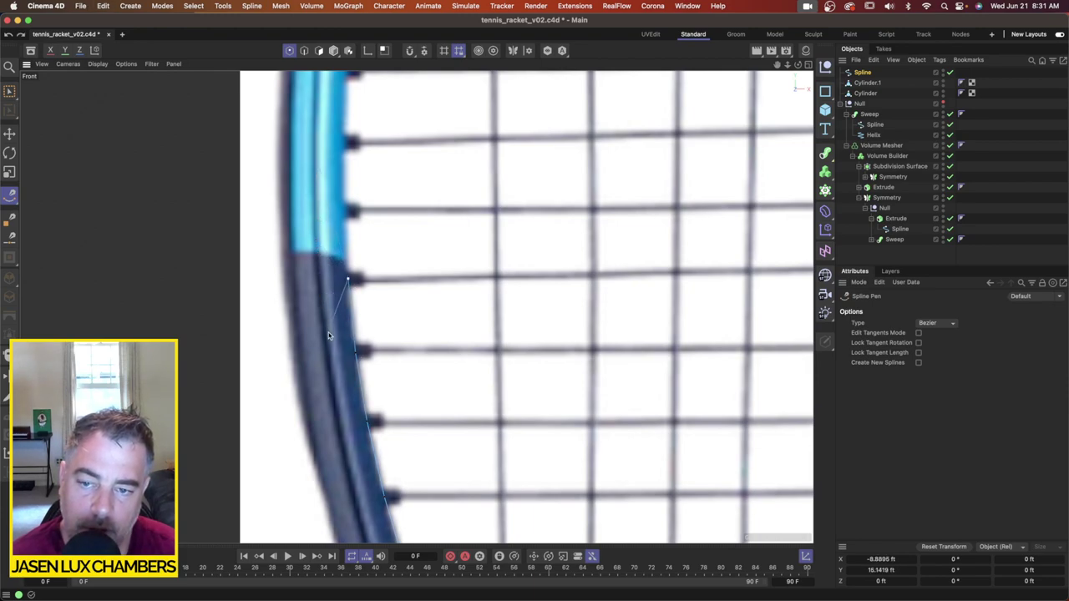
pyautogui.click(346, 212)
pyautogui.keyDown('alt'); pyautogui.moveTo(346, 212); pyautogui.dragTo(314, 371, button='middle'); pyautogui.keyUp('alt')
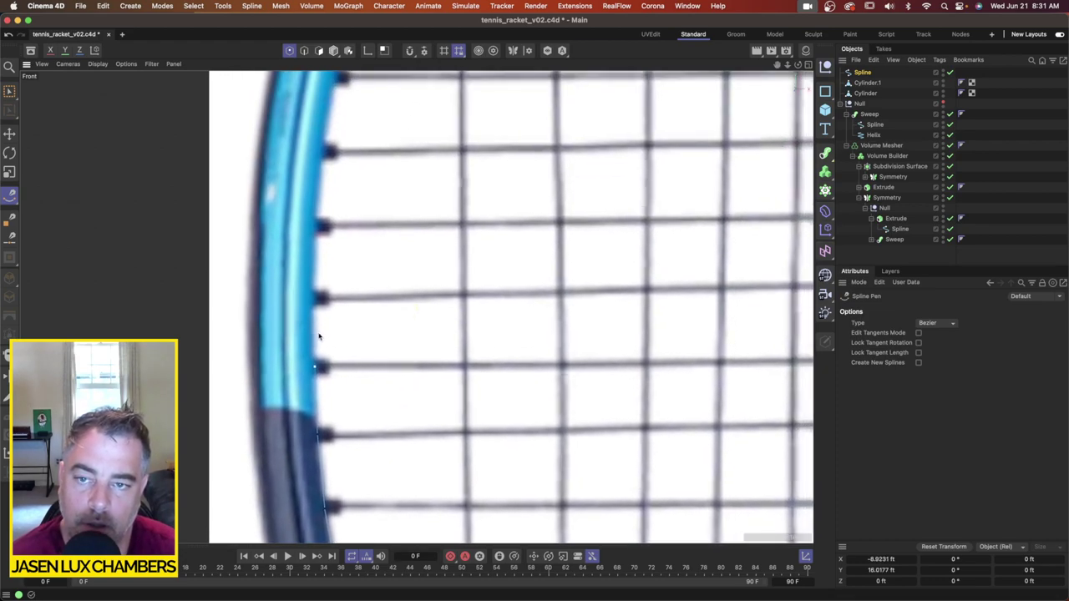
pyautogui.click(314, 302)
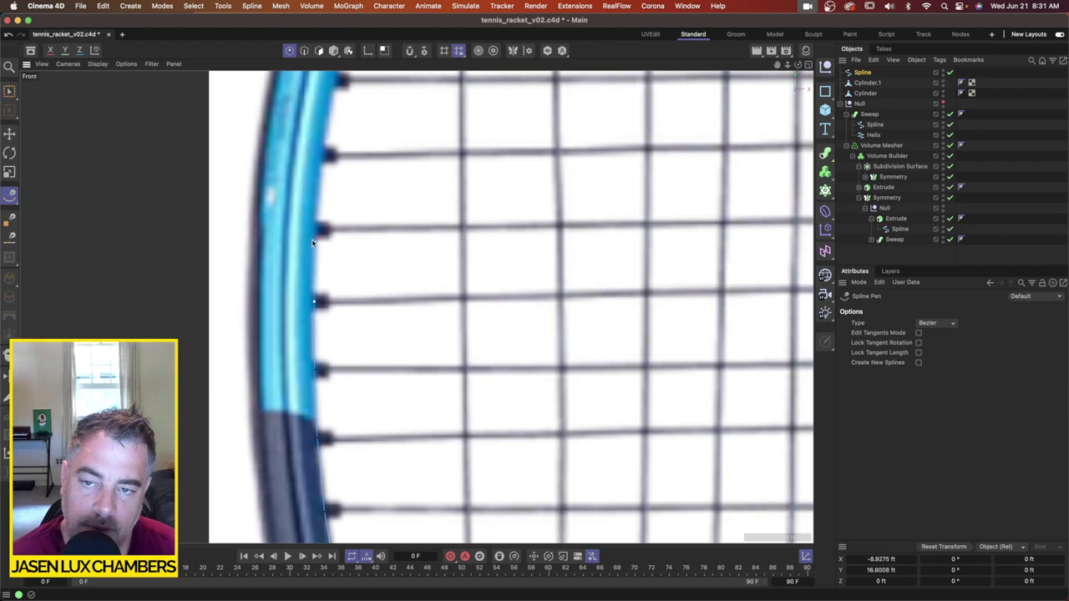
pyautogui.click(318, 233)
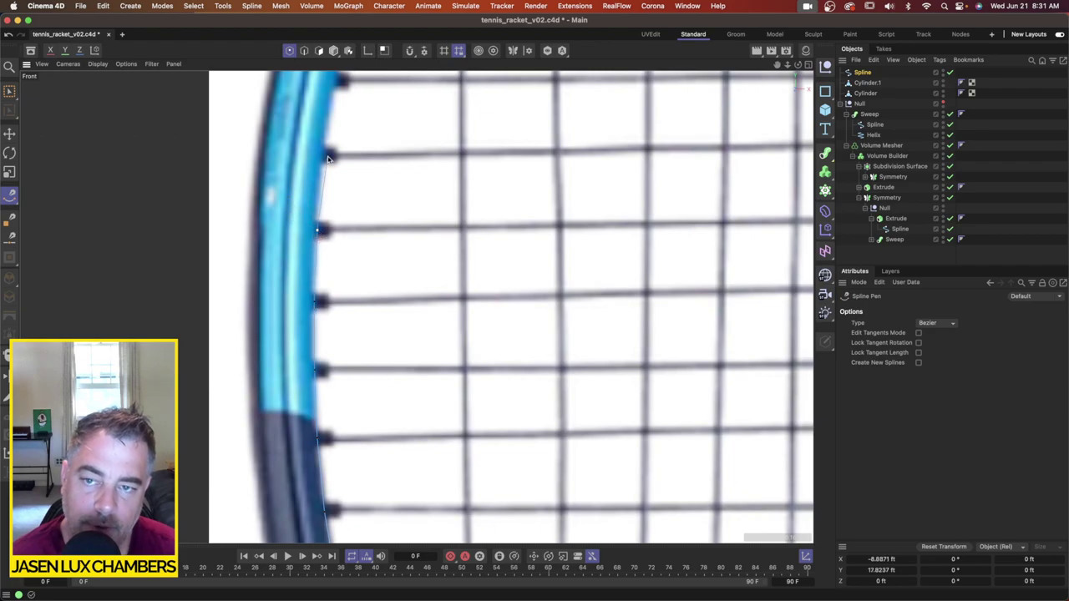
pyautogui.keyDown('alt'); pyautogui.moveTo(332, 152); pyautogui.dragTo(302, 370, button='middle'); pyautogui.keyUp('alt')
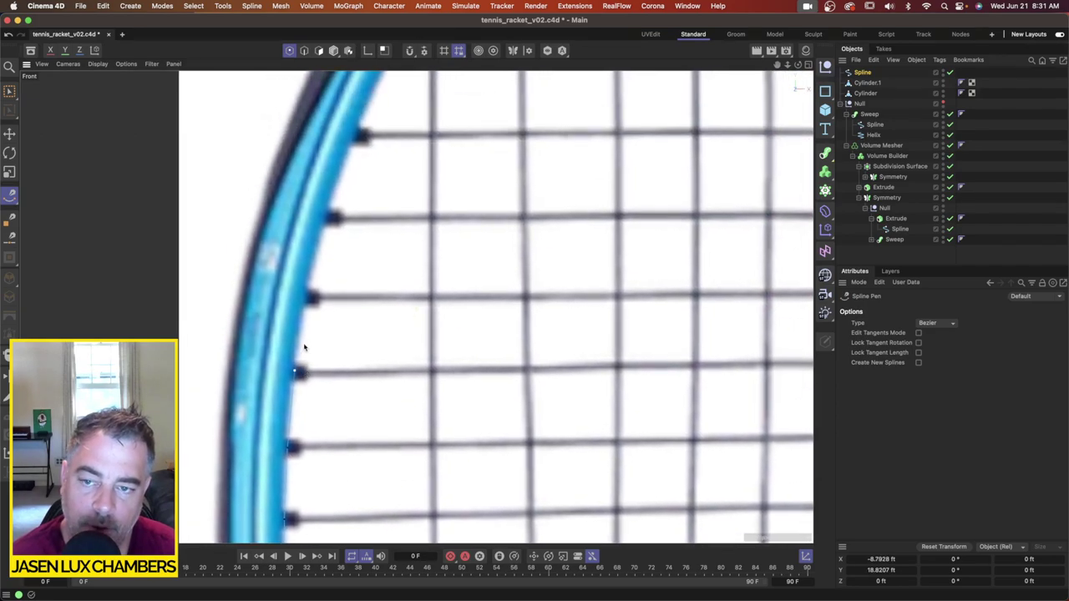
# Step: Extend the spline around the frame's upper-left curve, one point per grommet, to about X -5.91 ft, Y 25.17 ft
pyautogui.click(308, 299)
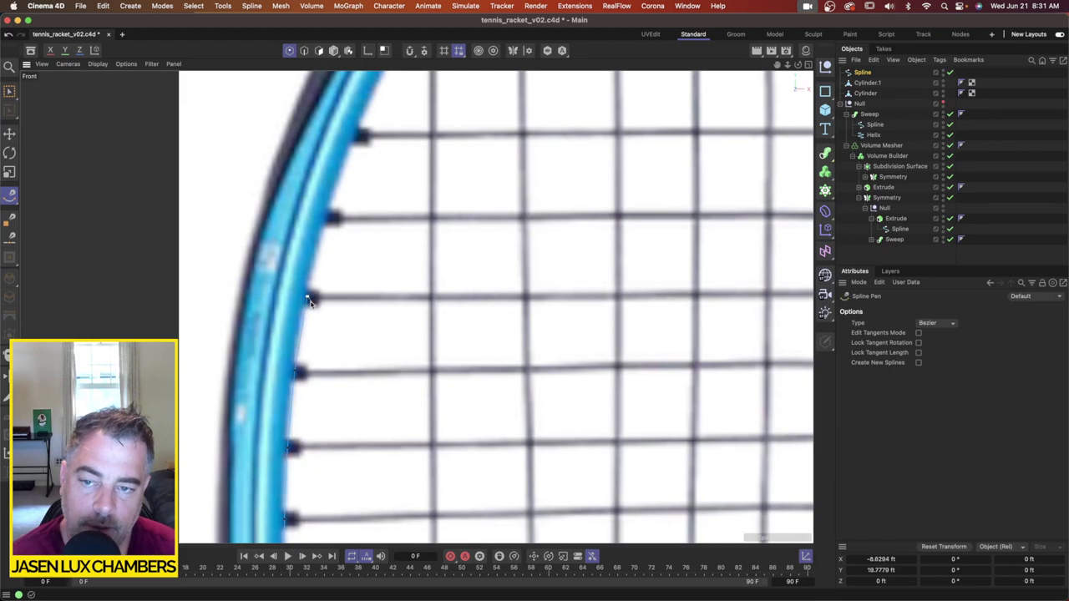
pyautogui.click(327, 219)
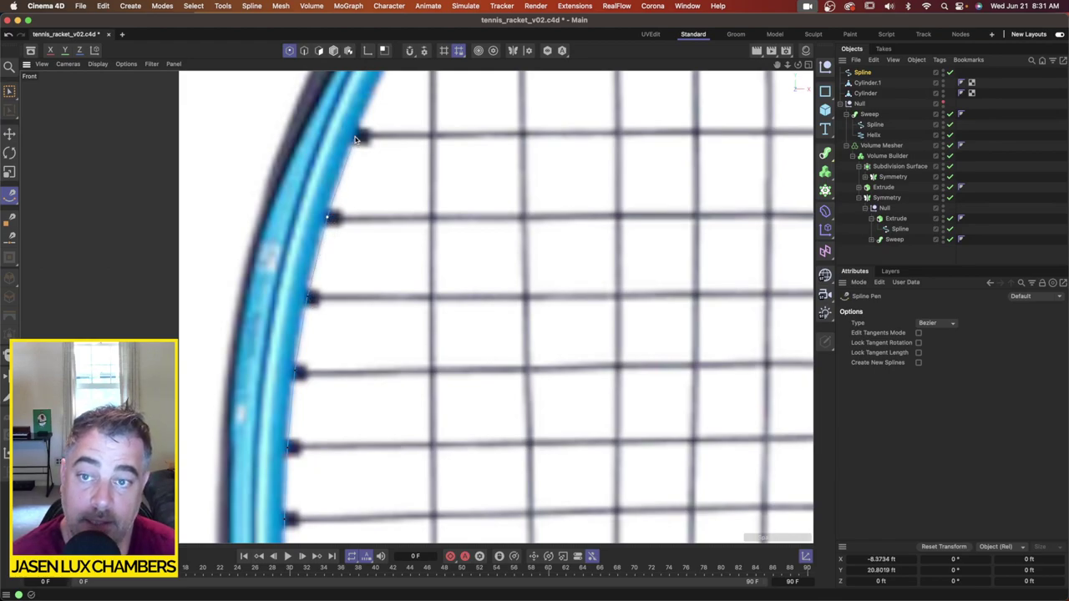
pyautogui.click(357, 137)
pyautogui.keyDown('alt'); pyautogui.moveTo(357, 136); pyautogui.dragTo(260, 393, button='middle'); pyautogui.keyUp('alt')
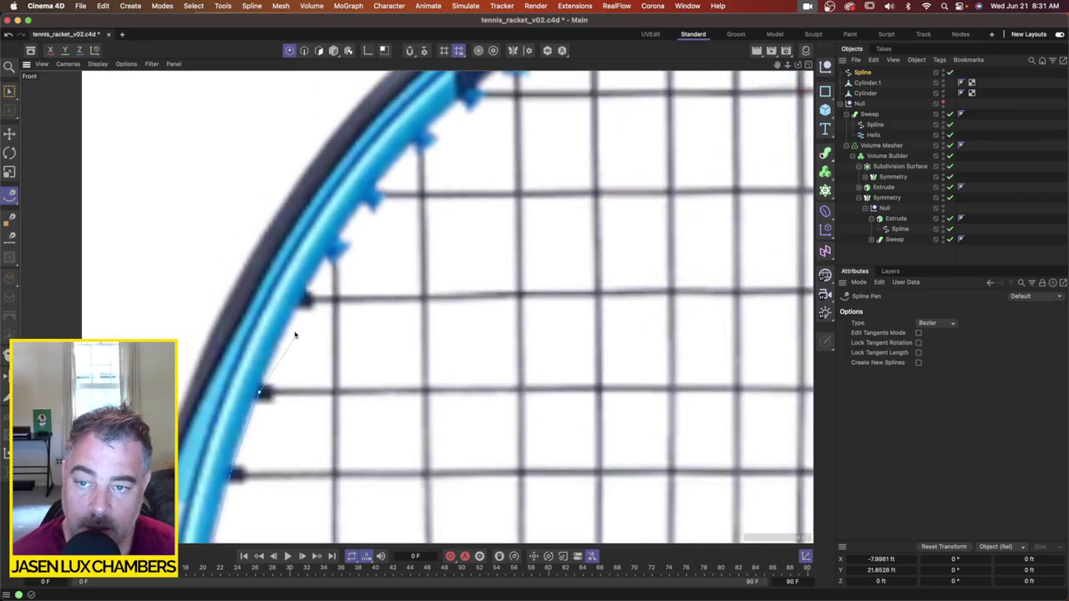
pyautogui.click(304, 301)
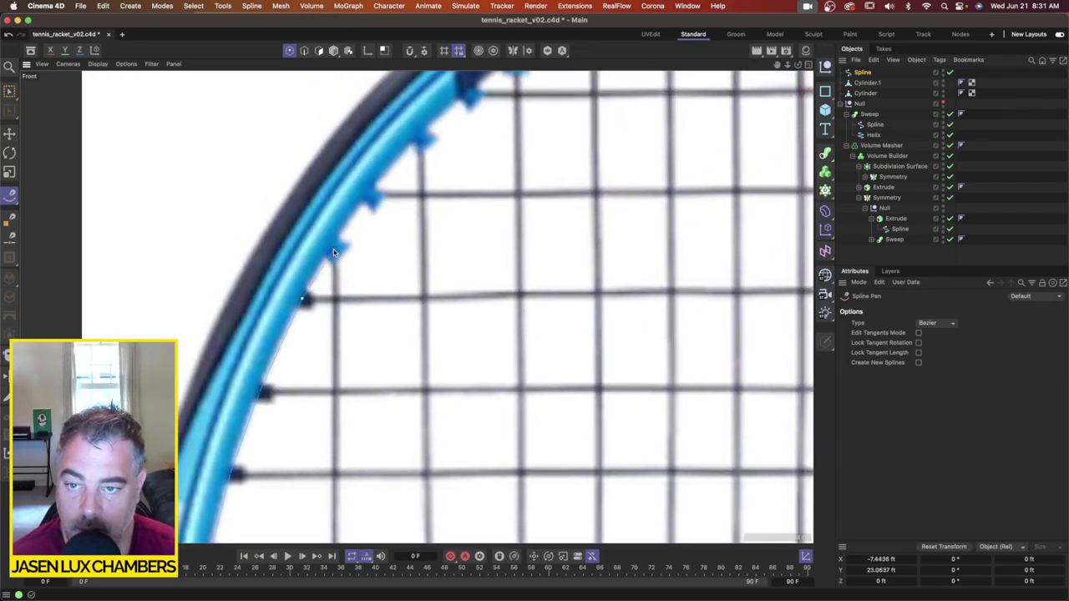
pyautogui.click(332, 251)
pyautogui.click(370, 198)
pyautogui.keyDown('alt'); pyautogui.moveTo(370, 198); pyautogui.dragTo(299, 291, button='middle'); pyautogui.keyUp('alt')
# Step: Carry the spline across the frame's top grommets and finish this run near the centre, at about X -0.26 ft, Y 27.63 ft
pyautogui.click(222, 288)
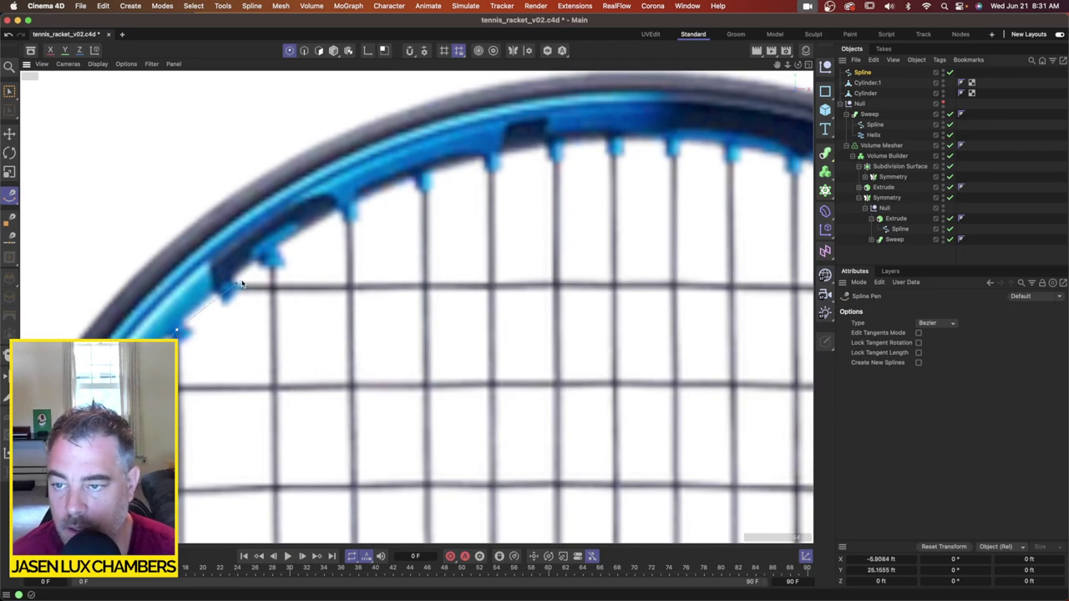
pyautogui.click(267, 257)
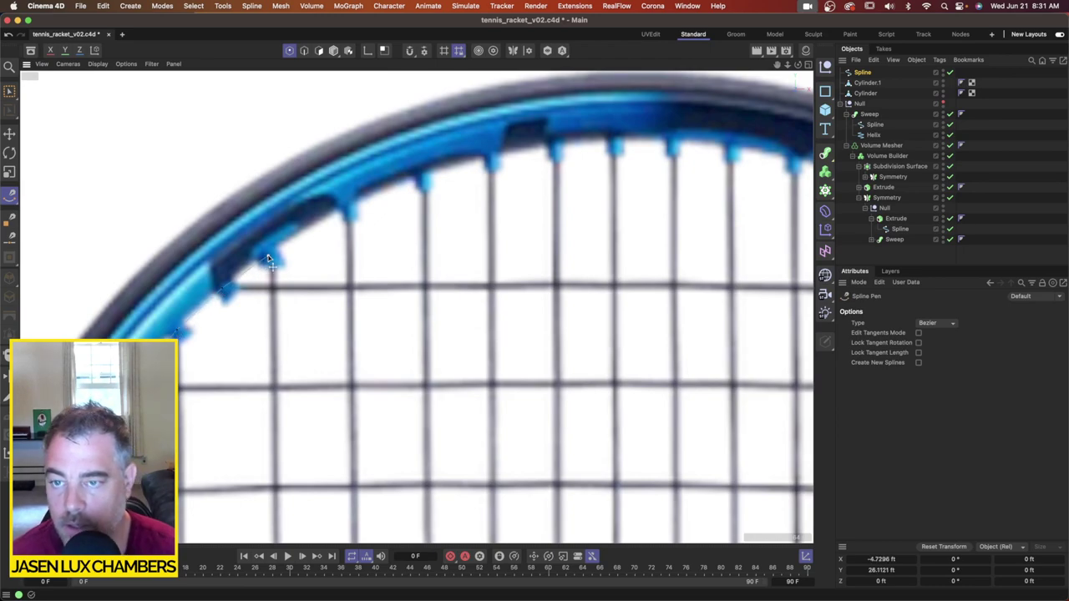
pyautogui.click(350, 210)
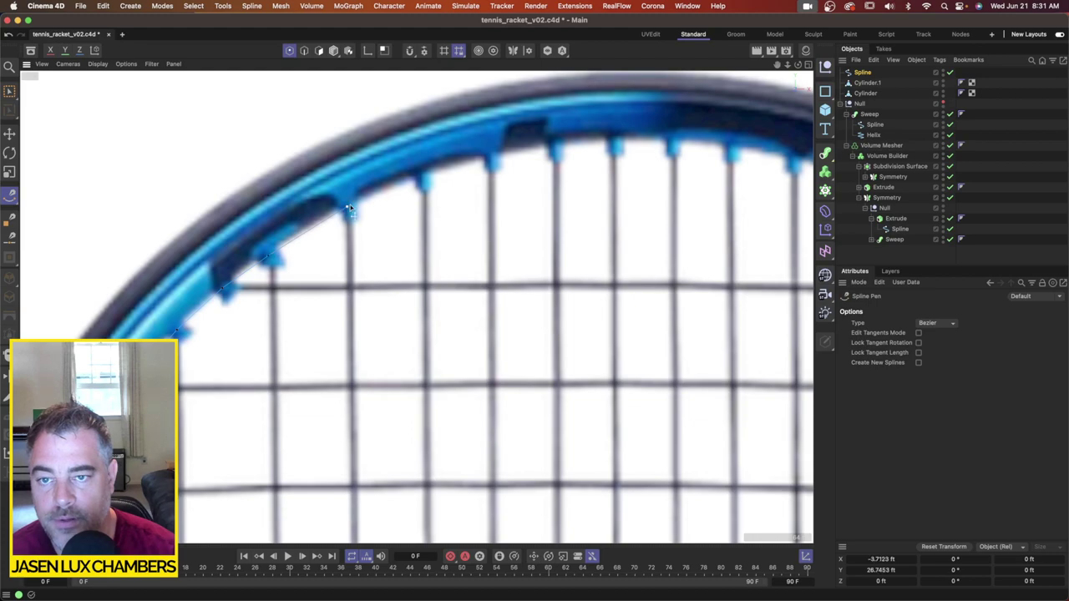
pyautogui.click(420, 179)
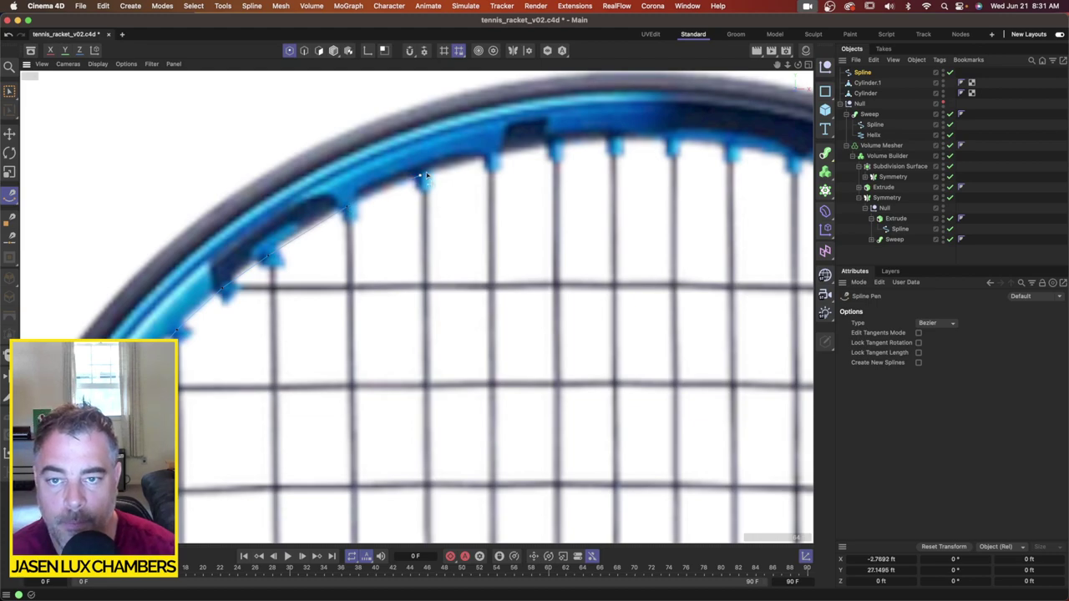
pyautogui.click(490, 155)
pyautogui.click(554, 146)
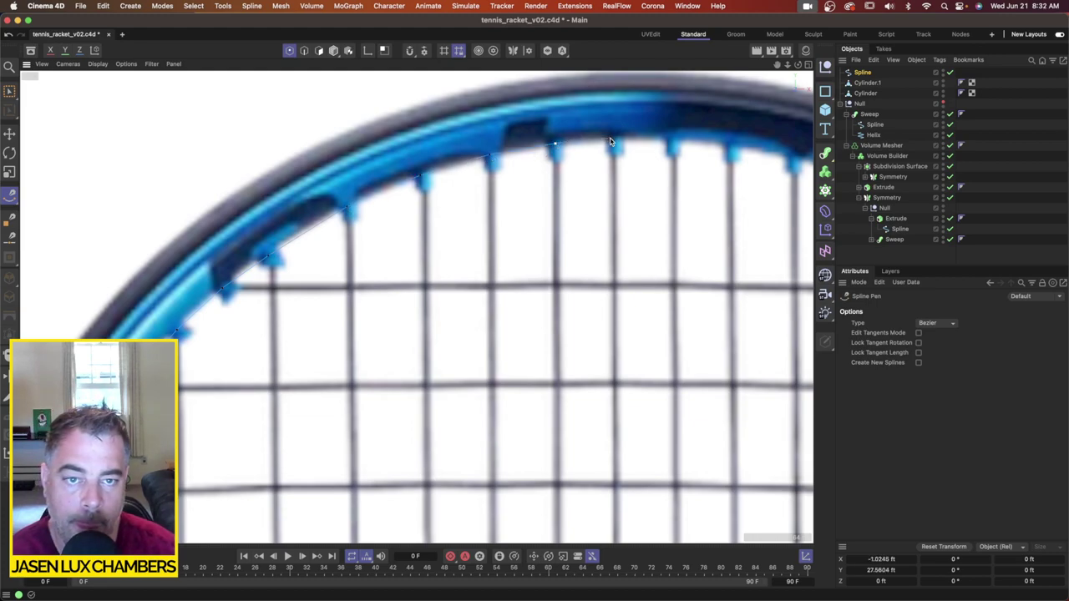
pyautogui.click(615, 142)
pyautogui.scroll(-8, 615, 142)
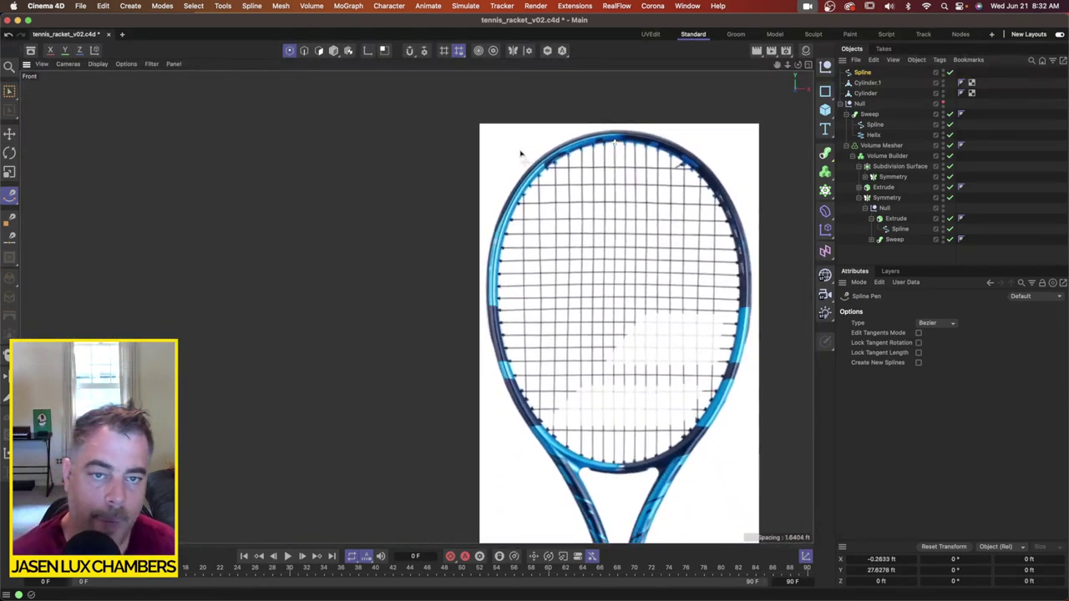
pyautogui.press('Escape')
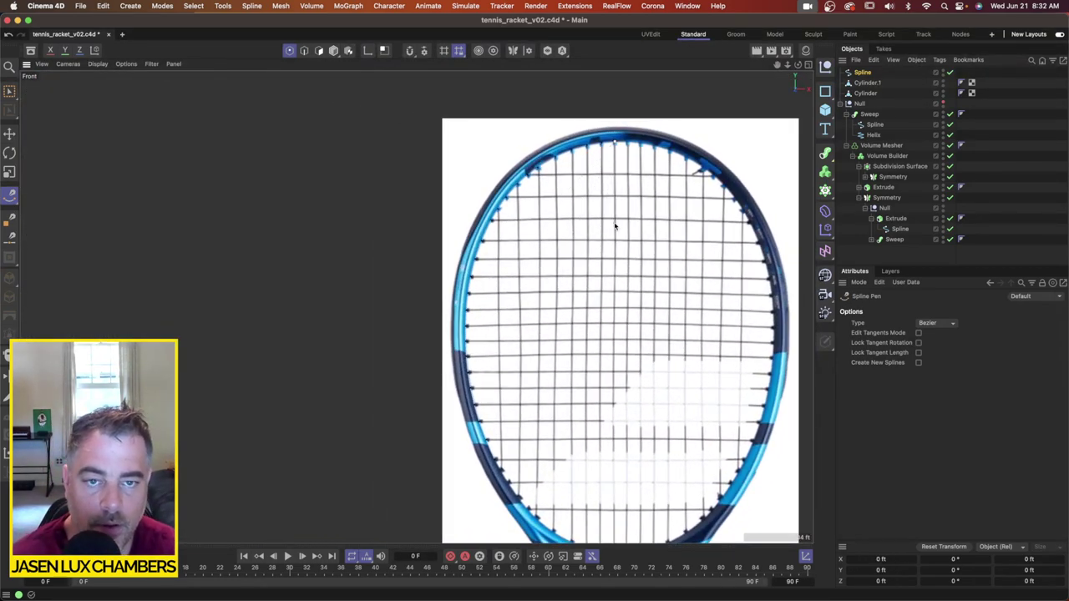
# Step: Resume the spline from its open lower-left end point at about X -7.25 ft, Y 9.15 ft
pyautogui.keyDown('alt'); pyautogui.moveTo(533, 438); pyautogui.dragTo(502, 351, button='middle'); pyautogui.keyUp('alt')
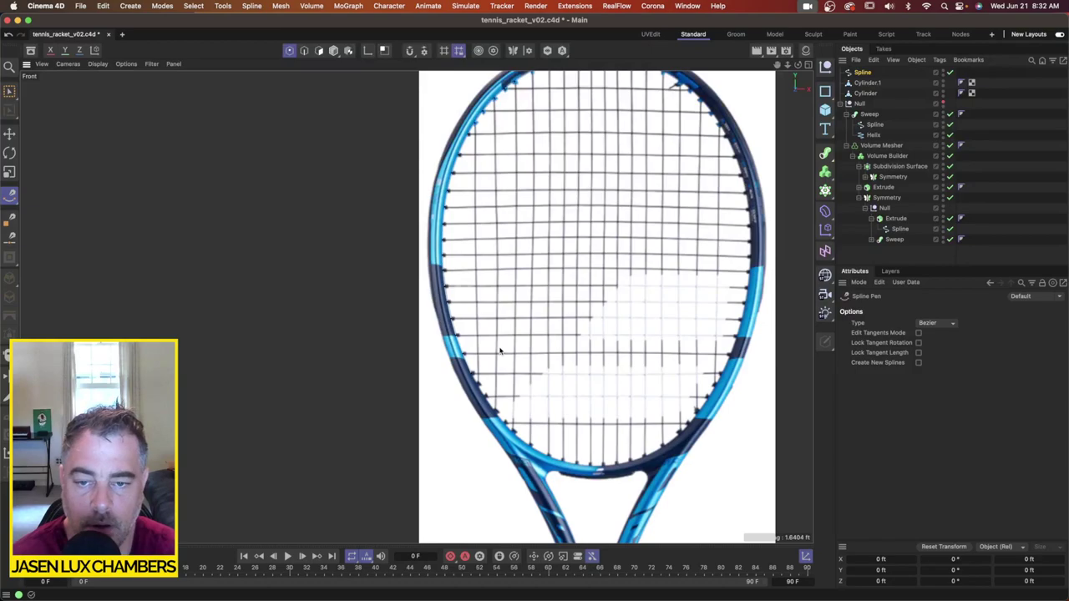
pyautogui.scroll(8, 499, 351)
pyautogui.click(429, 317)
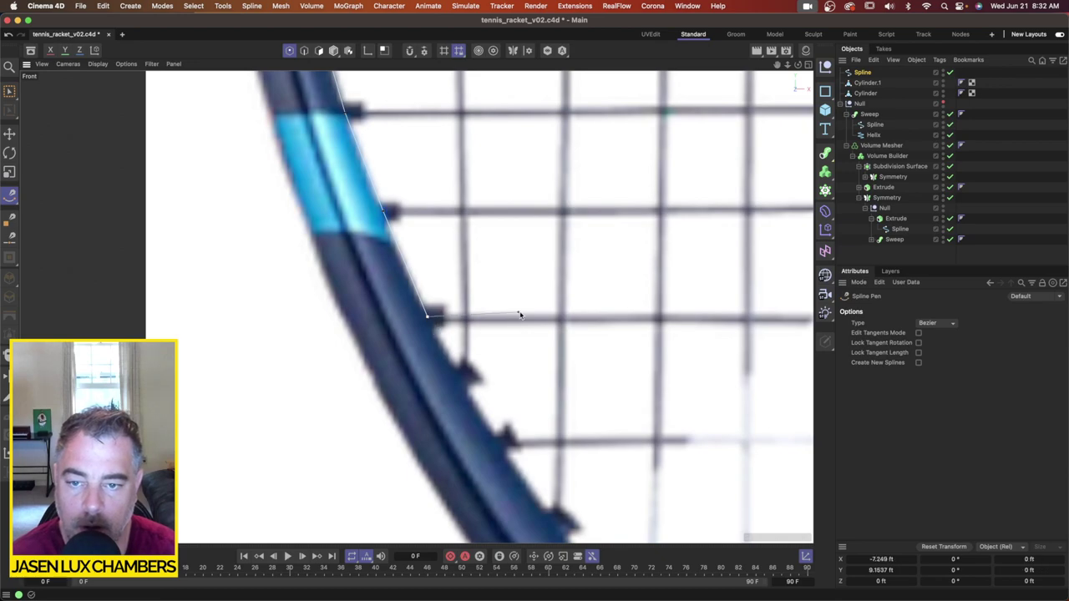
pyautogui.click(464, 376)
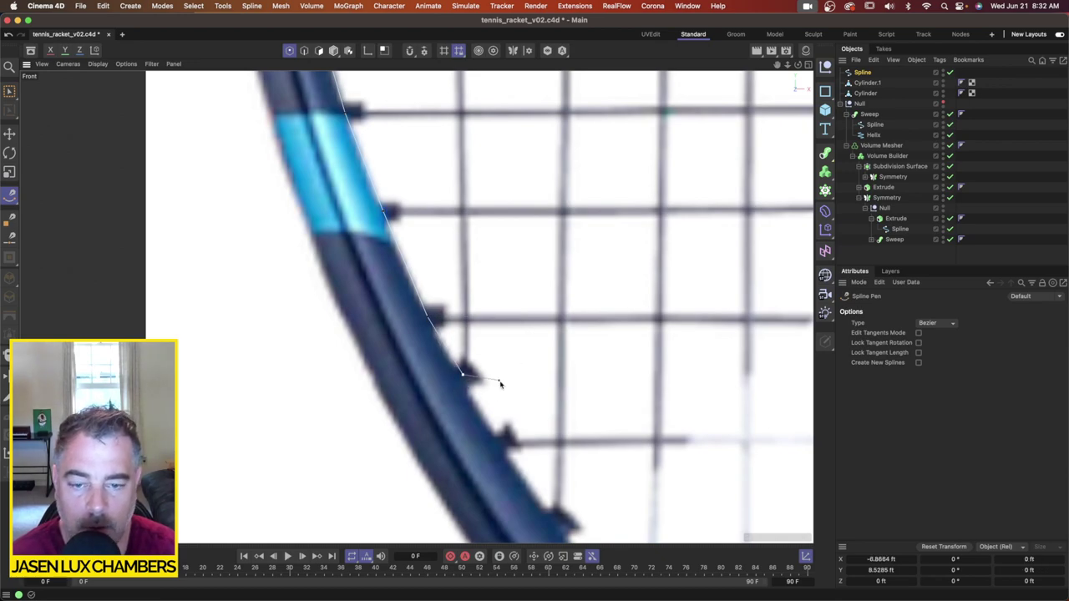
pyautogui.click(502, 441)
pyautogui.keyDown('alt'); pyautogui.moveTo(514, 412); pyautogui.dragTo(405, 229, button='middle'); pyautogui.keyUp('alt')
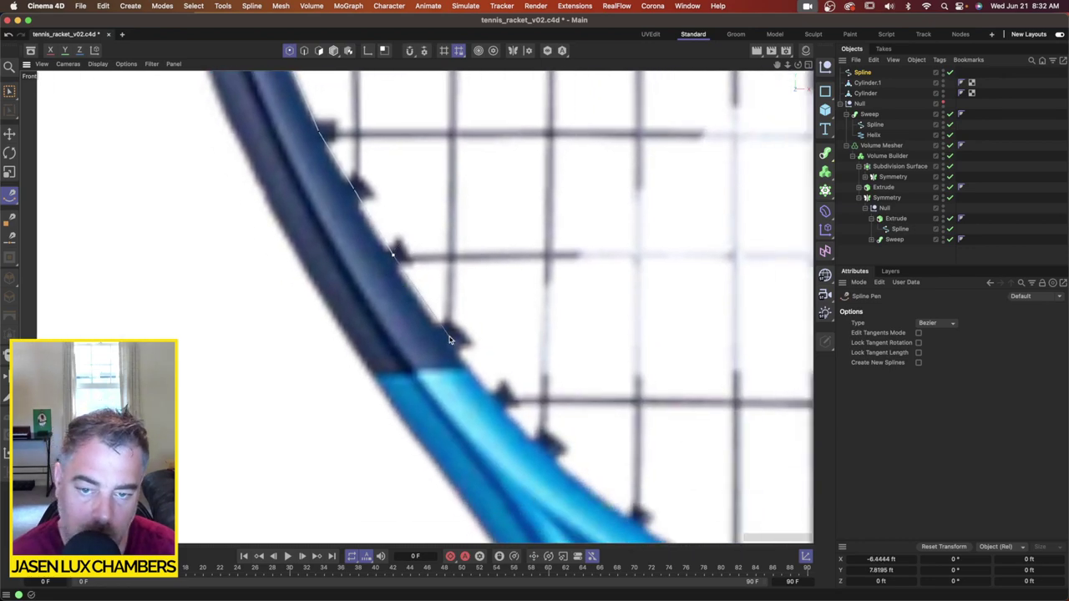
pyautogui.click(498, 401)
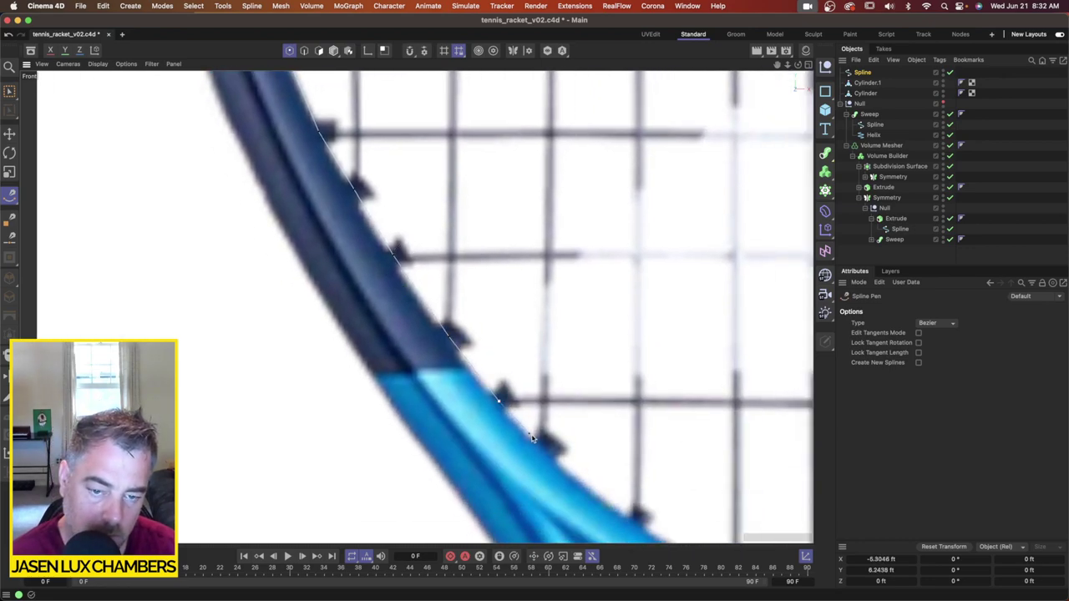
pyautogui.press('super+z')
pyautogui.press('super+z')
pyautogui.press('super+z')
pyautogui.press('super+z')
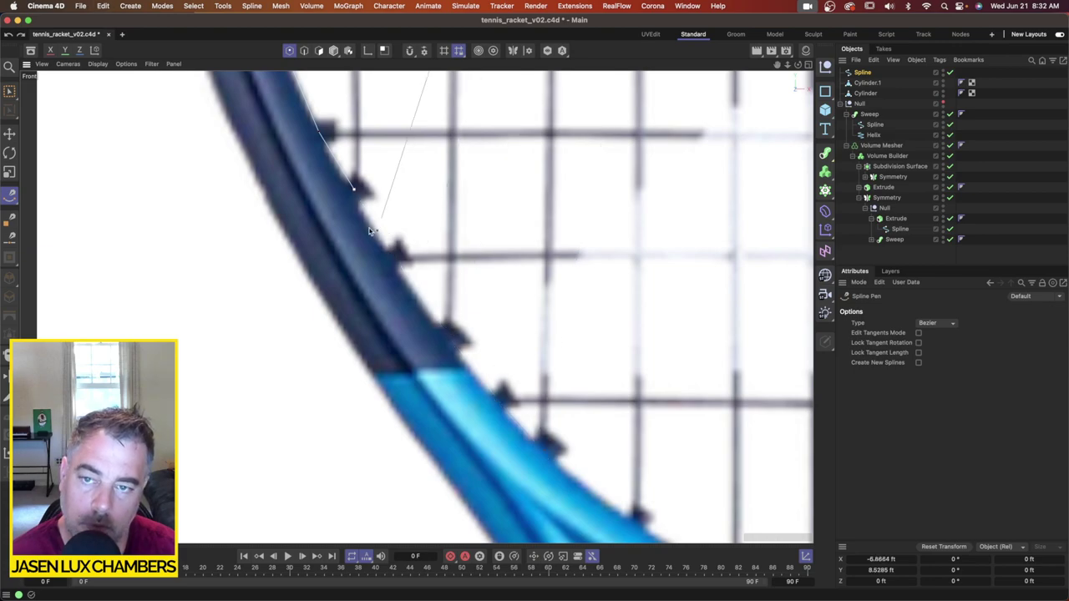
# Step: Extend the spline down the frame's lower-left inner edge, one point per grommet, from about Y 8.49 ft to X -4.82 ft, Y 5.71 ft
pyautogui.click(351, 192)
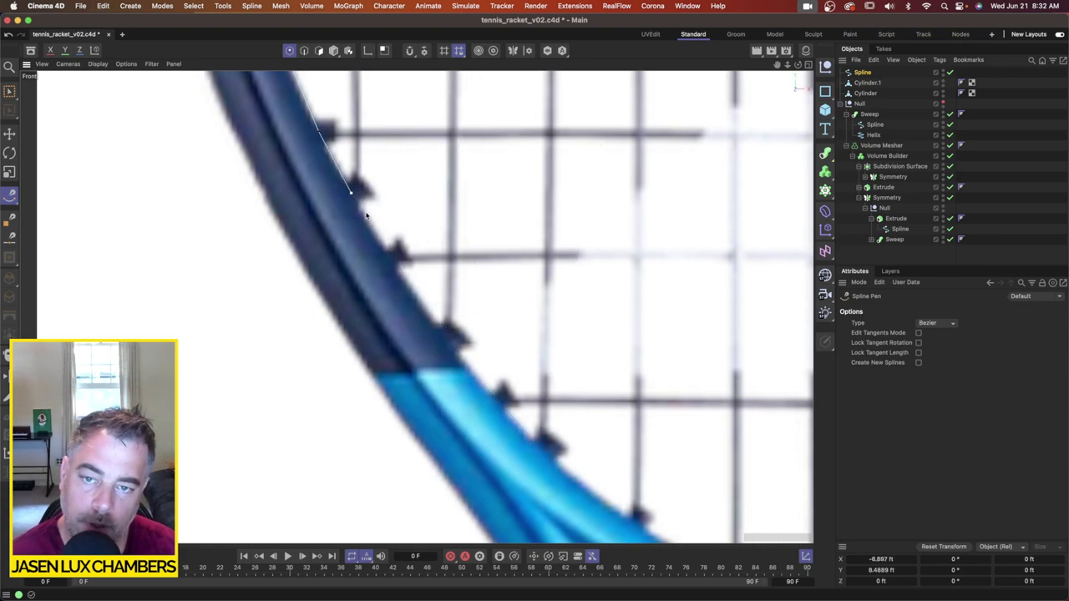
pyautogui.click(389, 260)
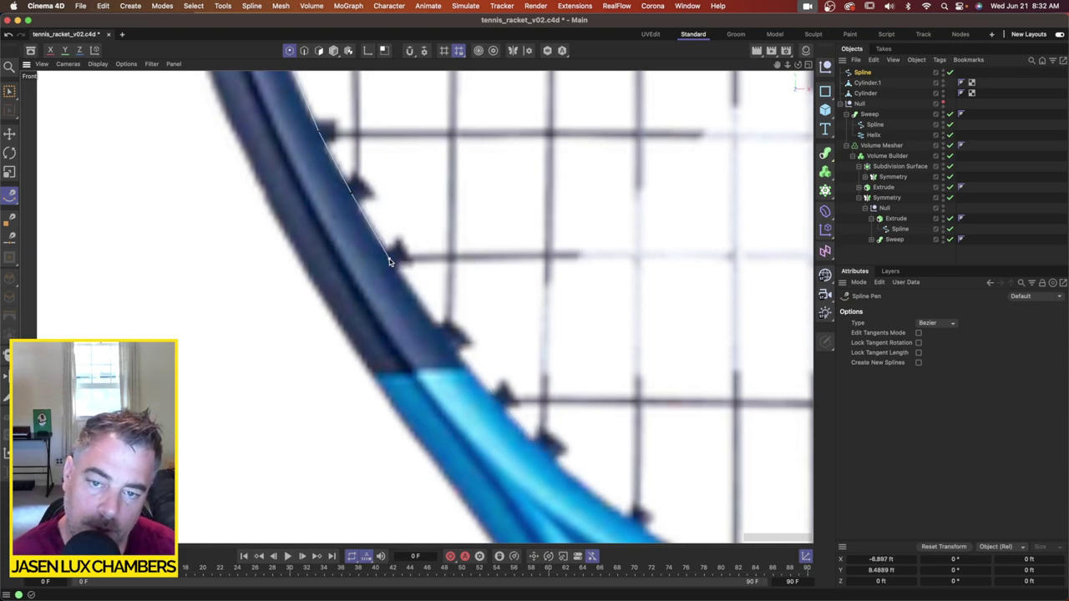
pyautogui.click(444, 340)
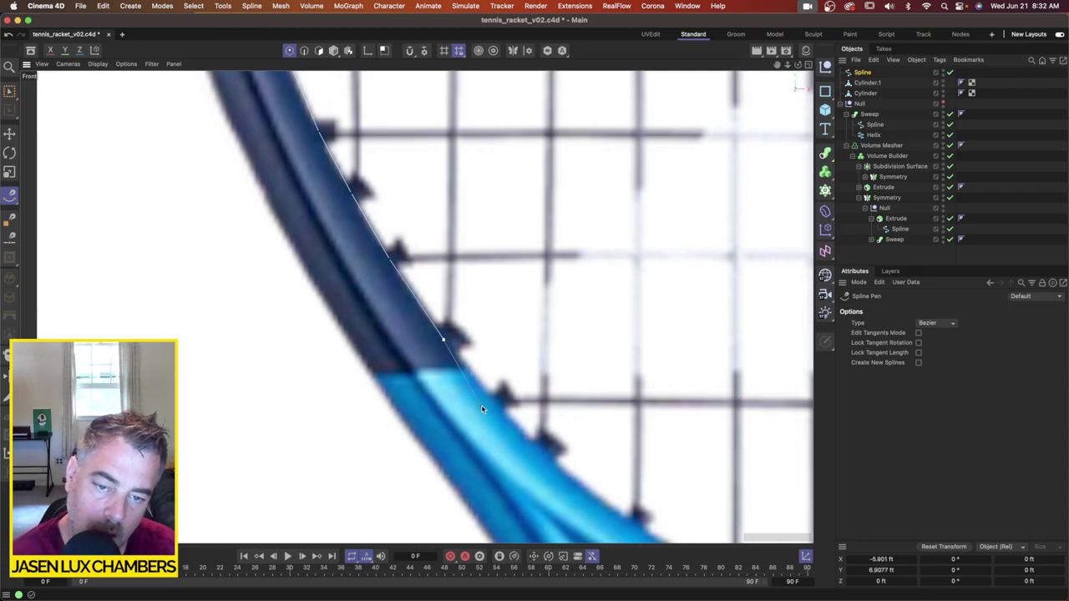
pyautogui.click(497, 405)
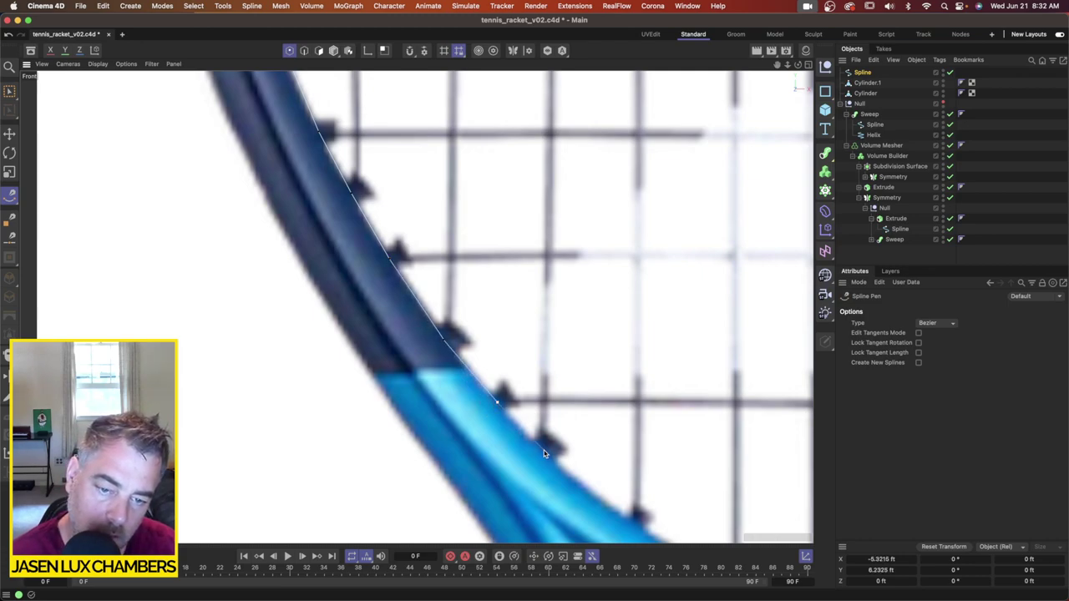
pyautogui.click(544, 451)
# Step: Continue the spline along the head's bottom grommets past about X -1.12 ft, Y 3.85 ft to near the centre, and deselect it
pyautogui.keyDown('alt'); pyautogui.moveTo(583, 405); pyautogui.dragTo(392, 215, button='middle'); pyautogui.keyUp('alt')
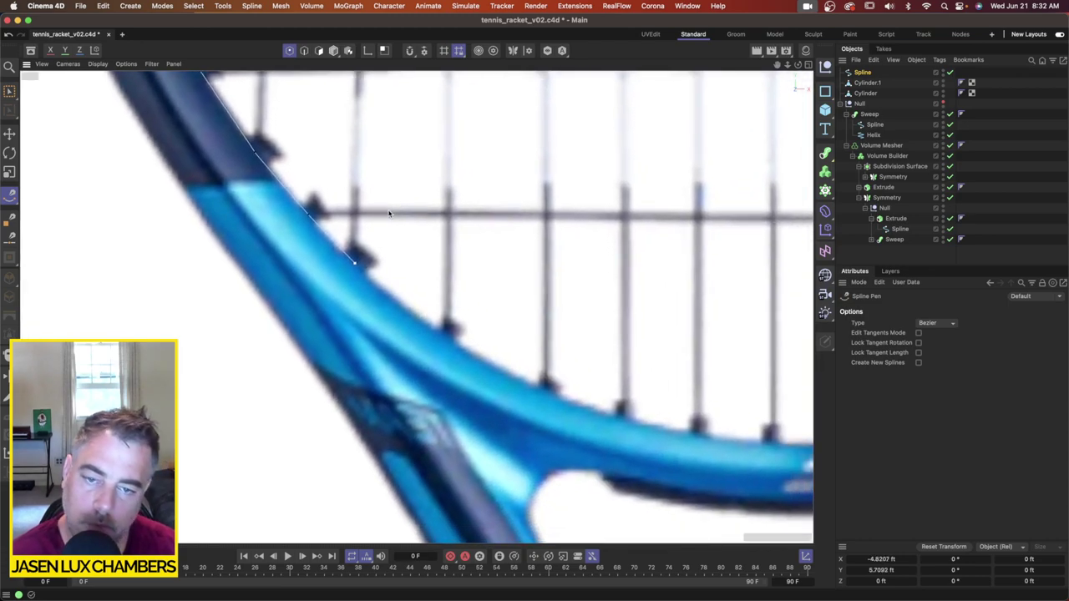
pyautogui.click(445, 336)
pyautogui.click(545, 391)
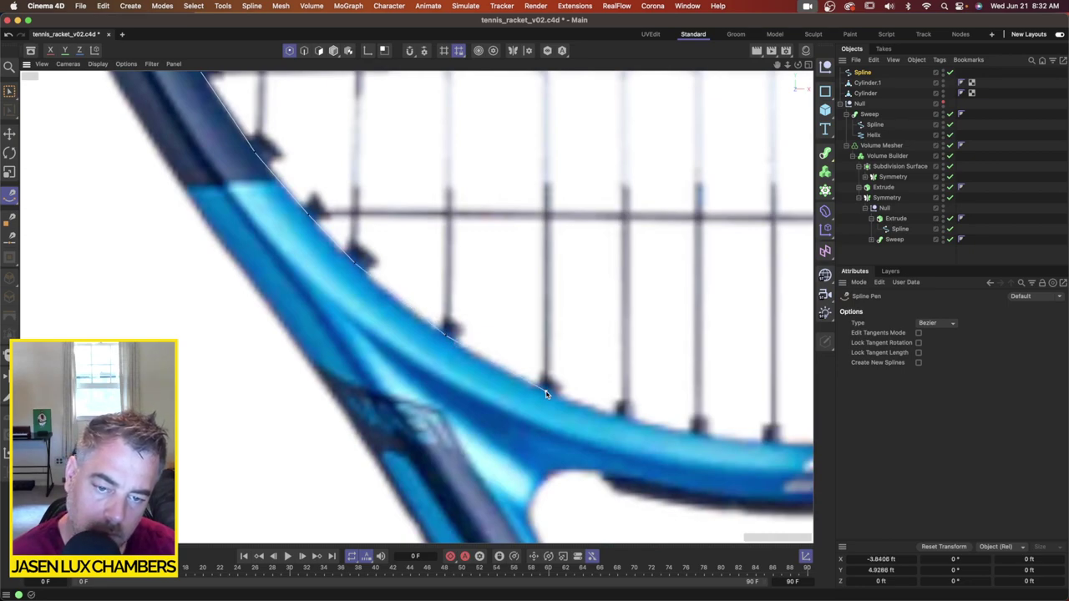
pyautogui.click(623, 419)
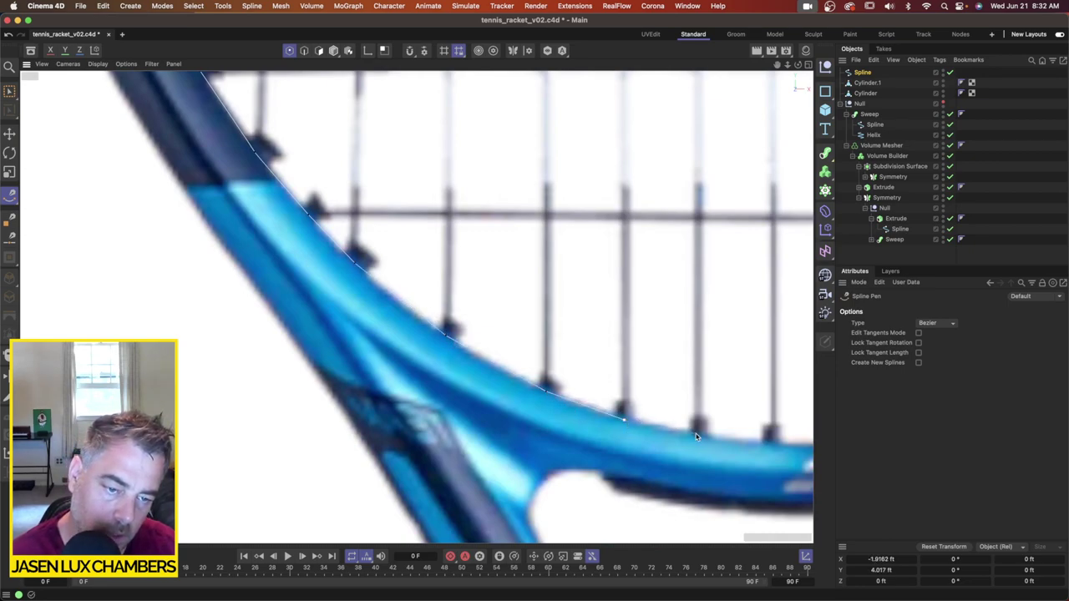
pyautogui.keyDown('alt'); pyautogui.moveTo(698, 436); pyautogui.dragTo(448, 384, button='middle'); pyautogui.keyUp('alt')
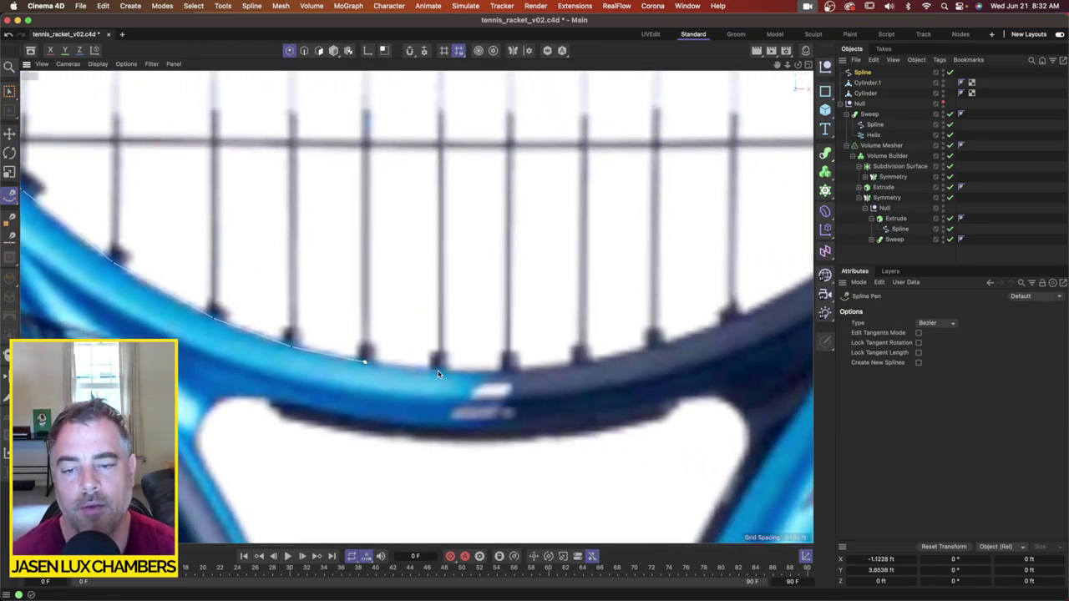
pyautogui.scroll(-5, 437, 360)
pyautogui.scroll(-3, 502, 301)
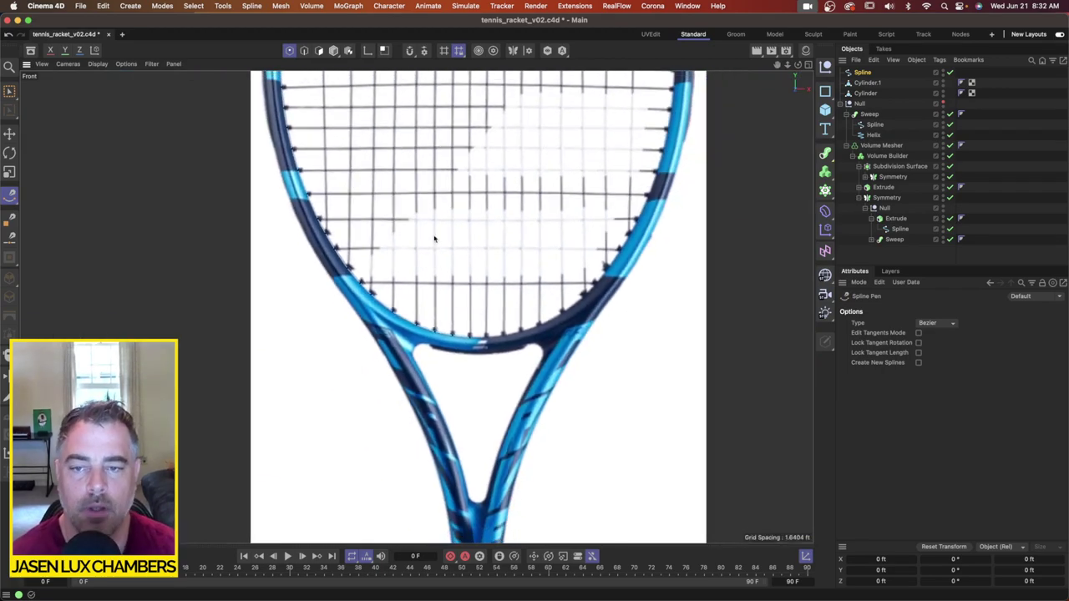
pyautogui.keyDown('alt'); pyautogui.moveTo(435, 239); pyautogui.dragTo(403, 479, button='middle'); pyautogui.keyUp('alt')
pyautogui.scroll(-2, 438, 347)
pyautogui.click(997, 165)
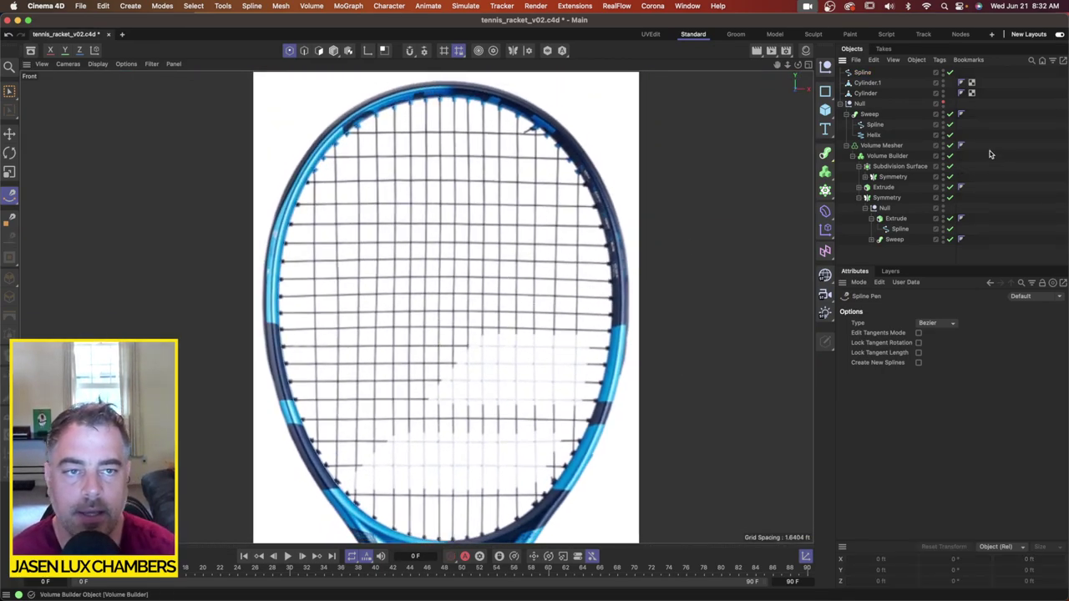
# Step: Create a Tube primitive and make it the child of a new Cloner
pyautogui.click(826, 109)
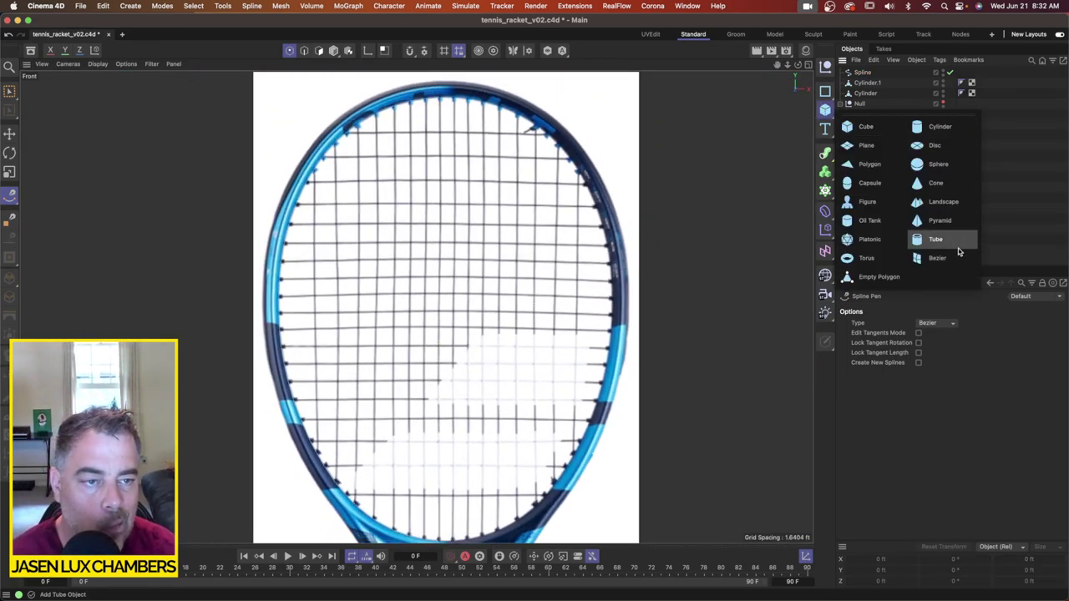
pyautogui.click(936, 240)
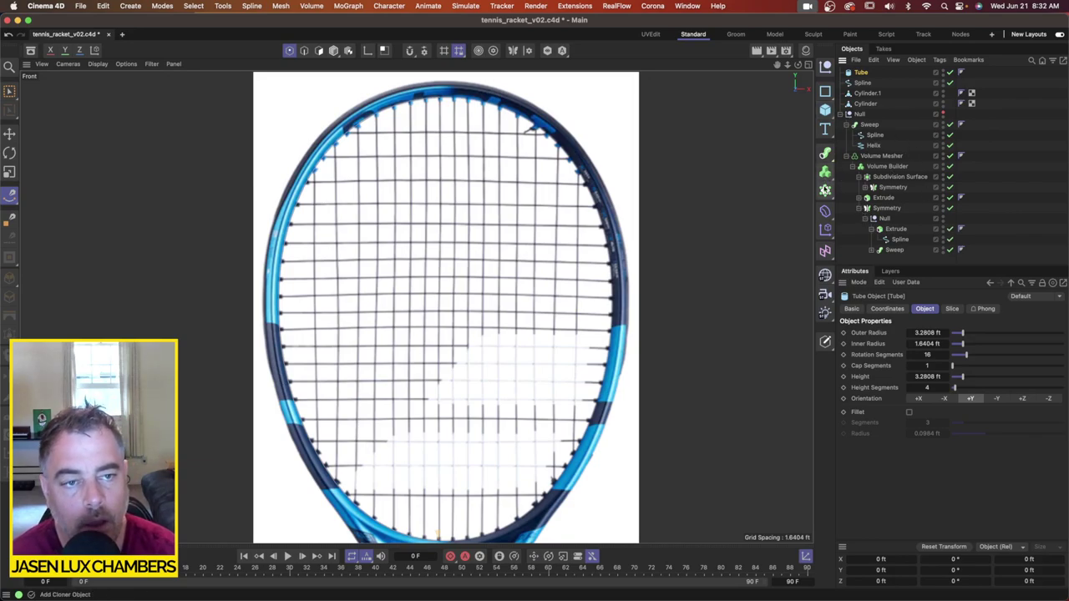
pyautogui.click(825, 190)
pyautogui.moveTo(861, 84); pyautogui.dragTo(871, 74)
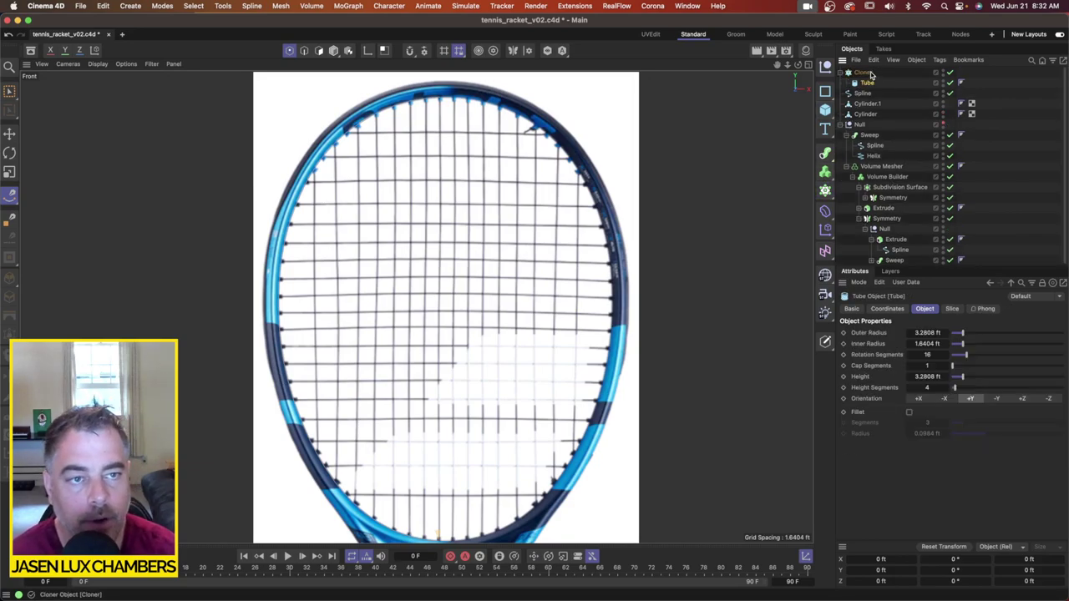
# Step: Set the Cloner's mode to Object and assign the traced grommet spline as its object
pyautogui.click(869, 73)
pyautogui.click(930, 333)
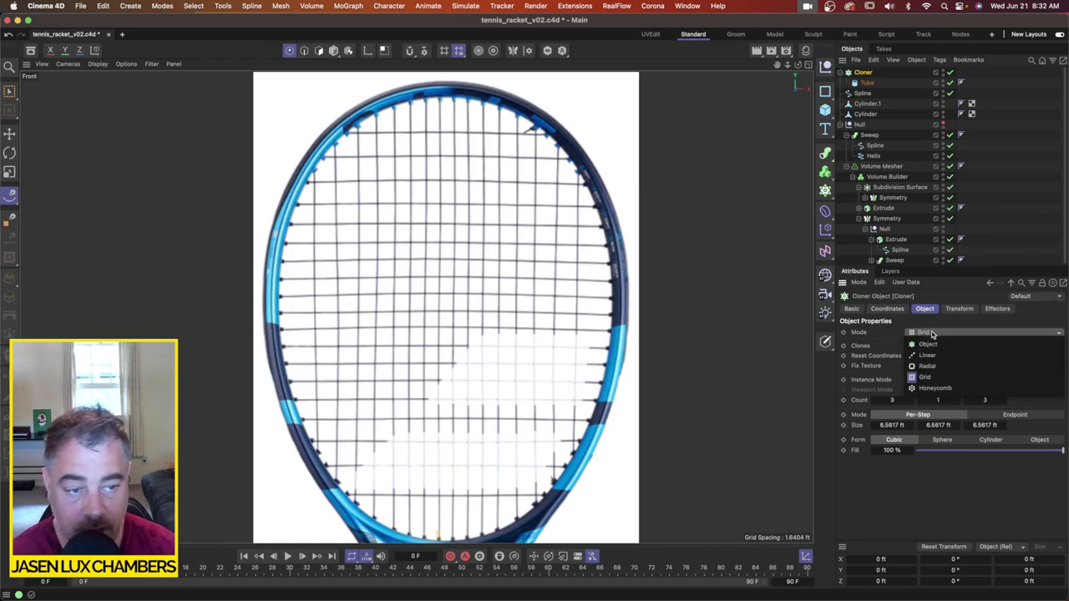
pyautogui.click(947, 345)
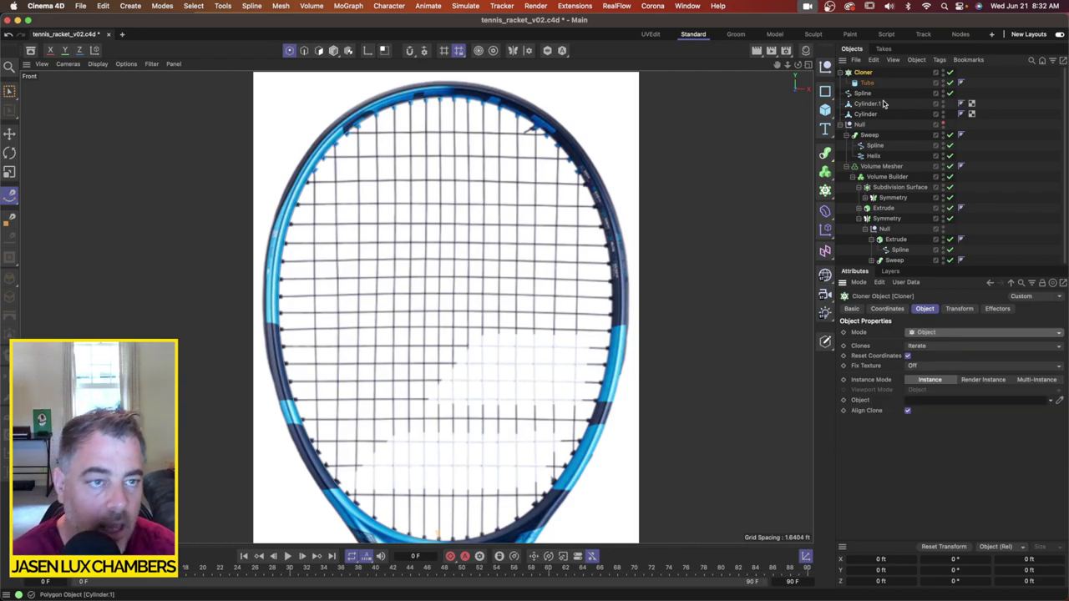
pyautogui.moveTo(864, 93); pyautogui.dragTo(957, 401)
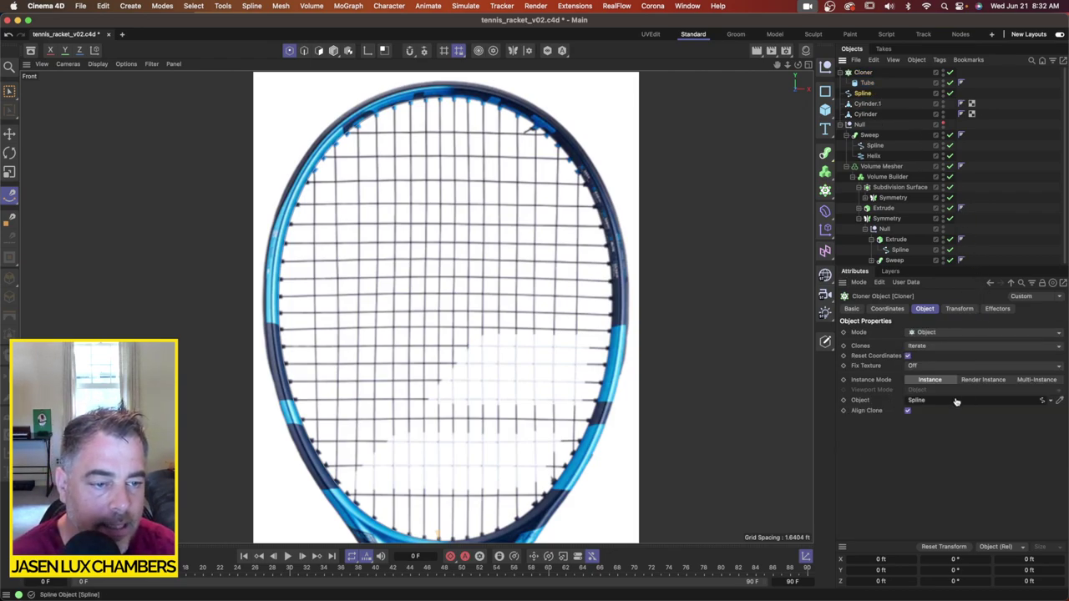
# Step: Group the Cloner and the grommet spline under a null and expand the group
pyautogui.keyDown('shift'); pyautogui.click(860, 74); pyautogui.keyUp('shift')
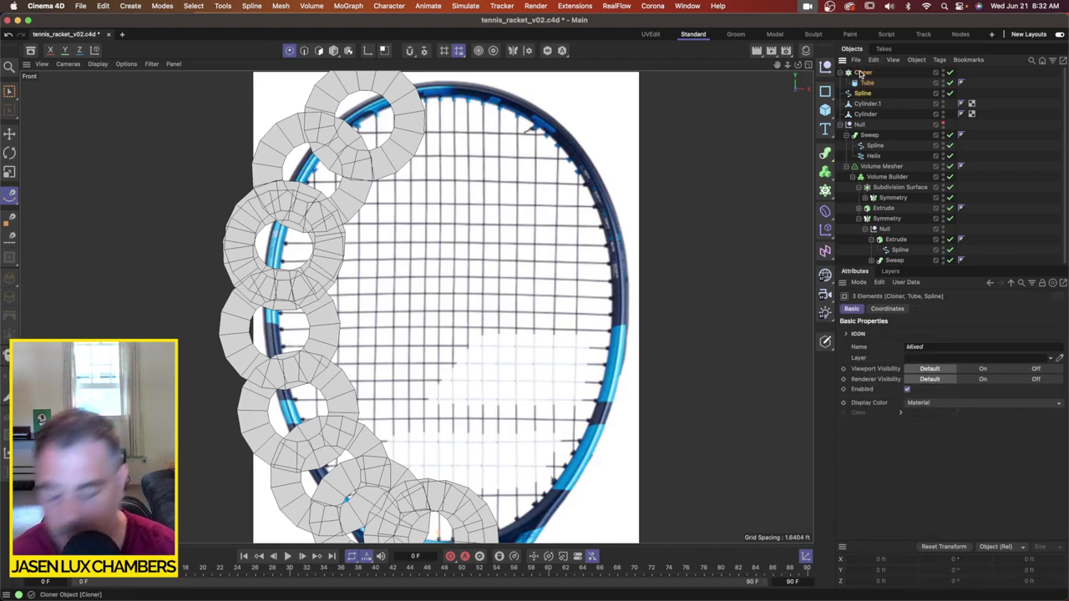
pyautogui.hotkey('alt', 'g')
pyautogui.click(848, 73)
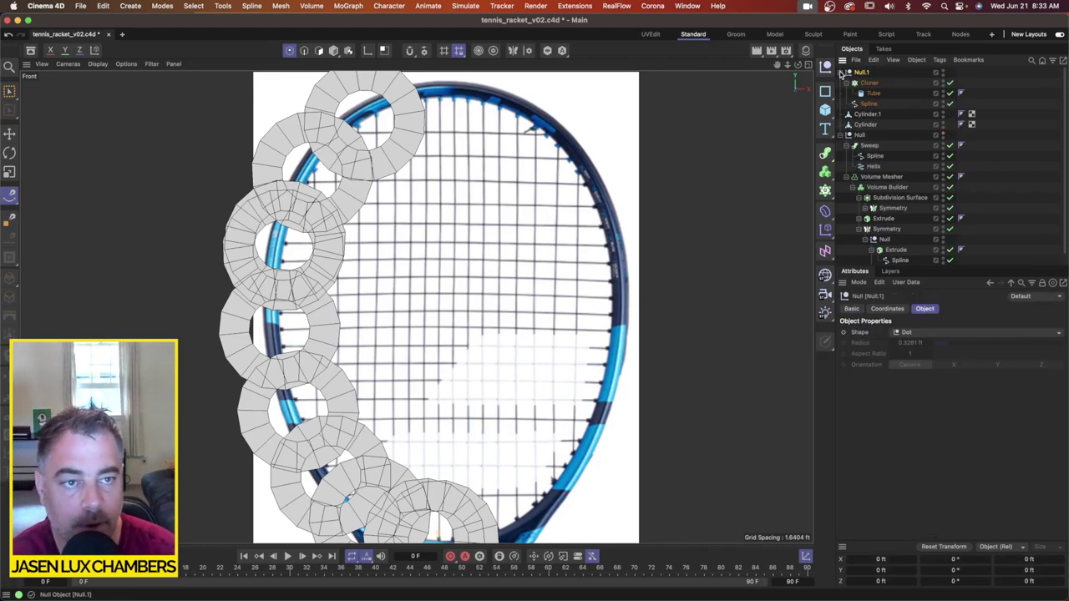
# Step: Set the Cloner's distribution to Vertex so each spline point gets one tube
pyautogui.click(871, 104)
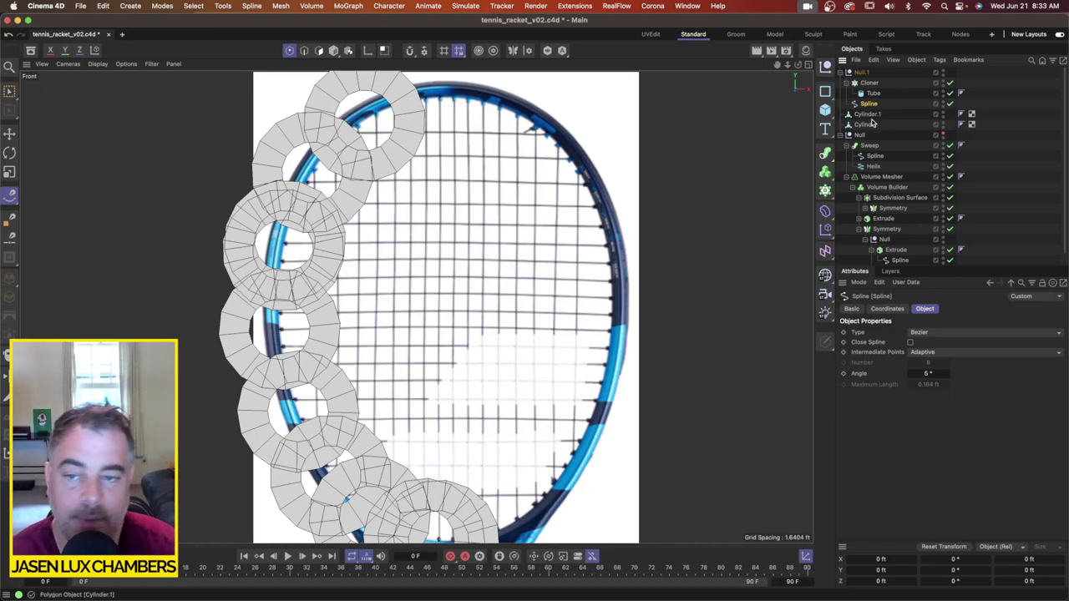
pyautogui.click(870, 83)
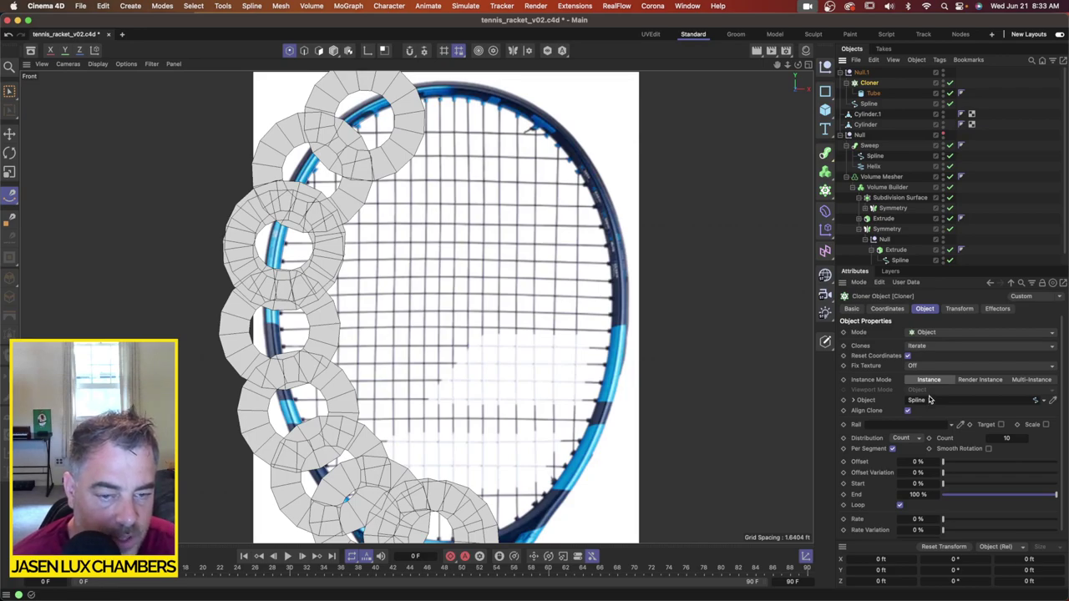
pyautogui.click(918, 439)
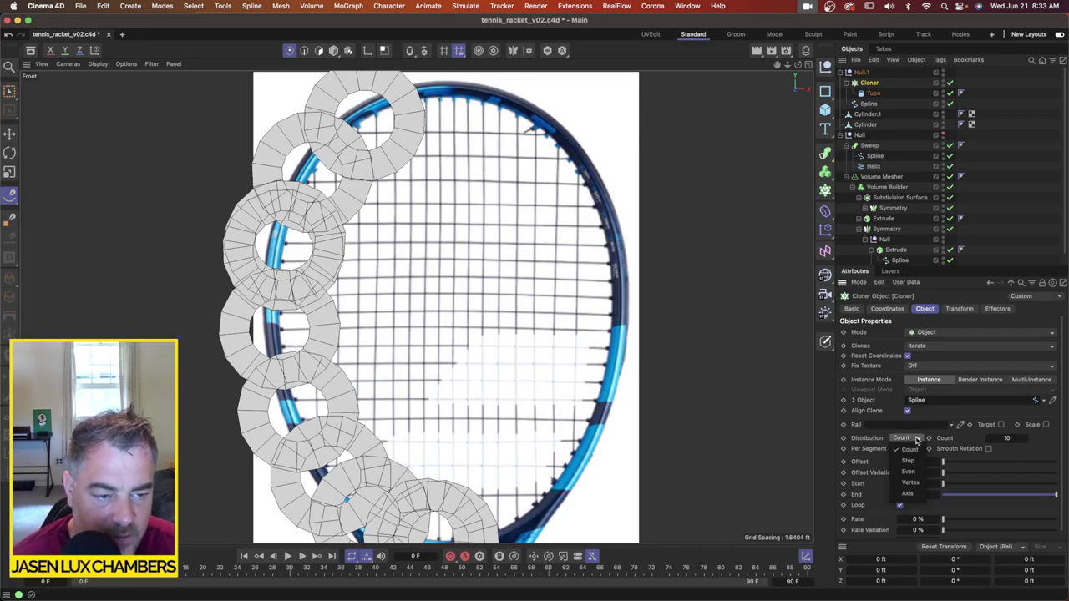
pyautogui.click(919, 485)
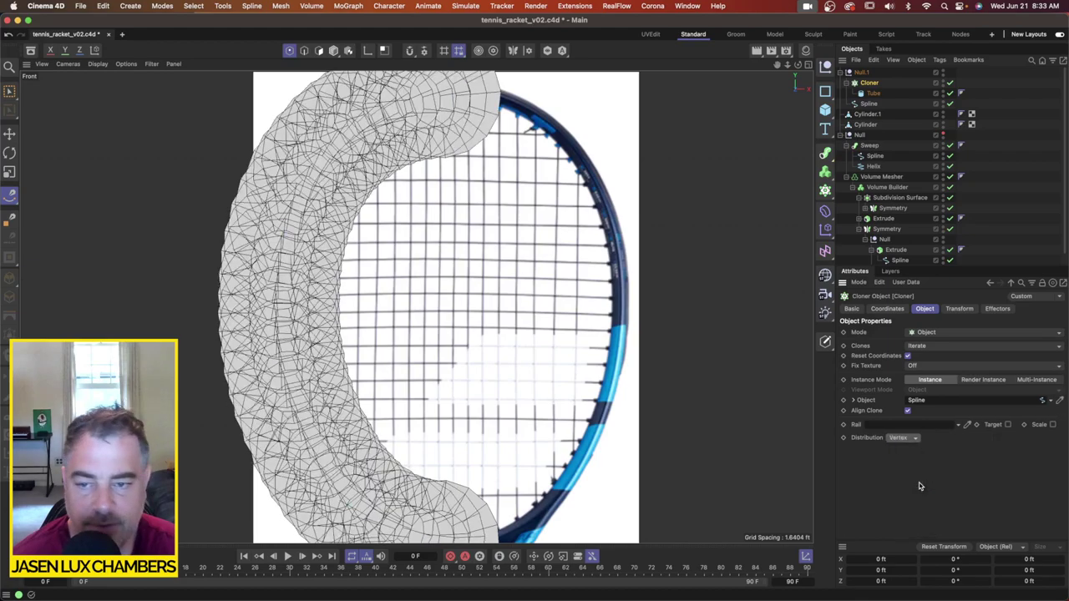
# Step: Scale the Tube down uniformly until its clones match the size of the string grommets in the reference
pyautogui.click(873, 93)
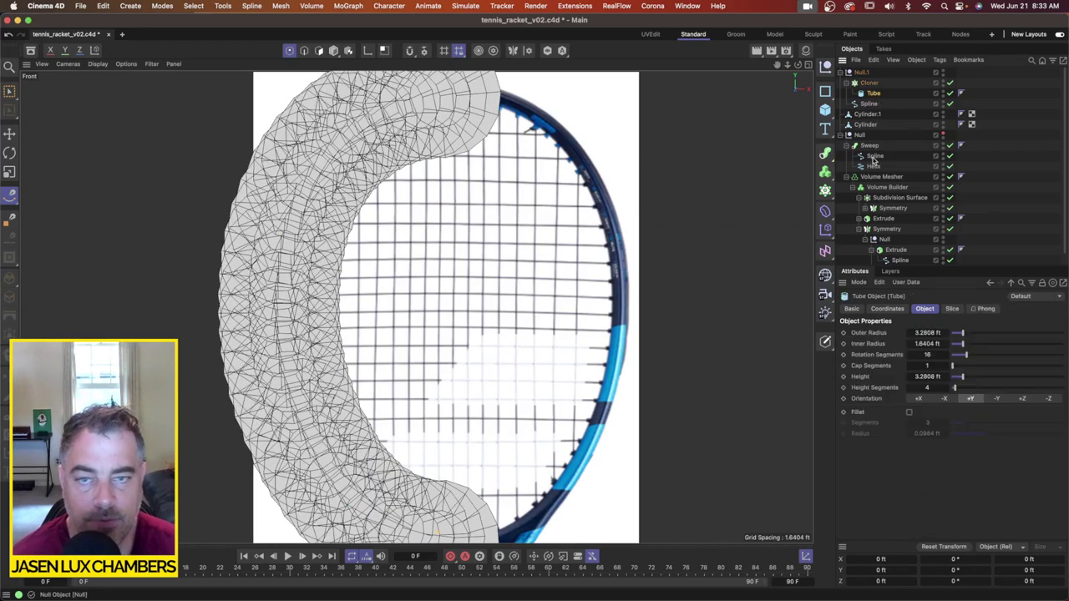
pyautogui.click(10, 172)
pyautogui.moveTo(532, 223); pyautogui.dragTo(156, 318)
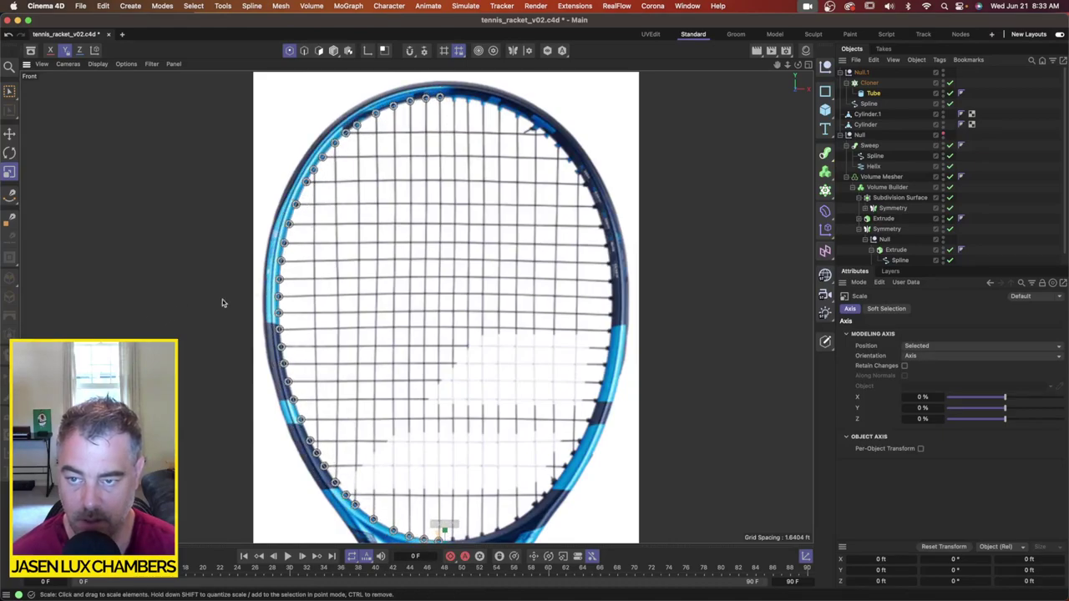
pyautogui.scroll(6, 275, 276)
pyautogui.keyDown('alt'); pyautogui.moveTo(331, 249); pyautogui.dragTo(437, 273, button='right'); pyautogui.keyUp('alt')
pyautogui.moveTo(437, 272); pyautogui.dragTo(250, 293)
pyautogui.scroll(-5, 270, 279)
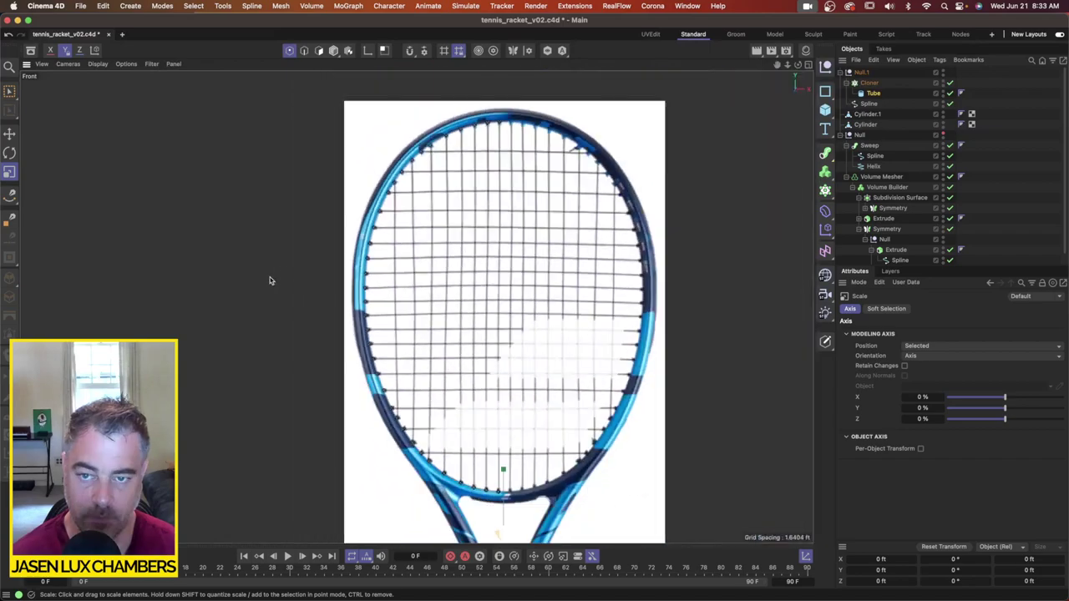
pyautogui.scroll(5, 439, 242)
pyautogui.scroll(2, 368, 281)
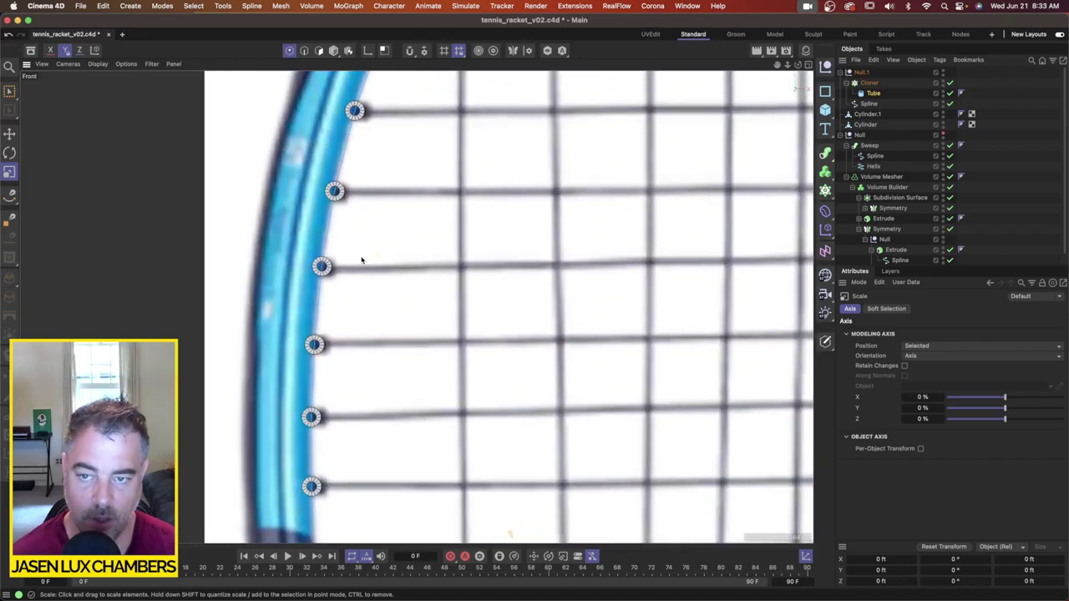
# Step: Turn off Align Clone on the grommet Cloner
pyautogui.click(870, 85)
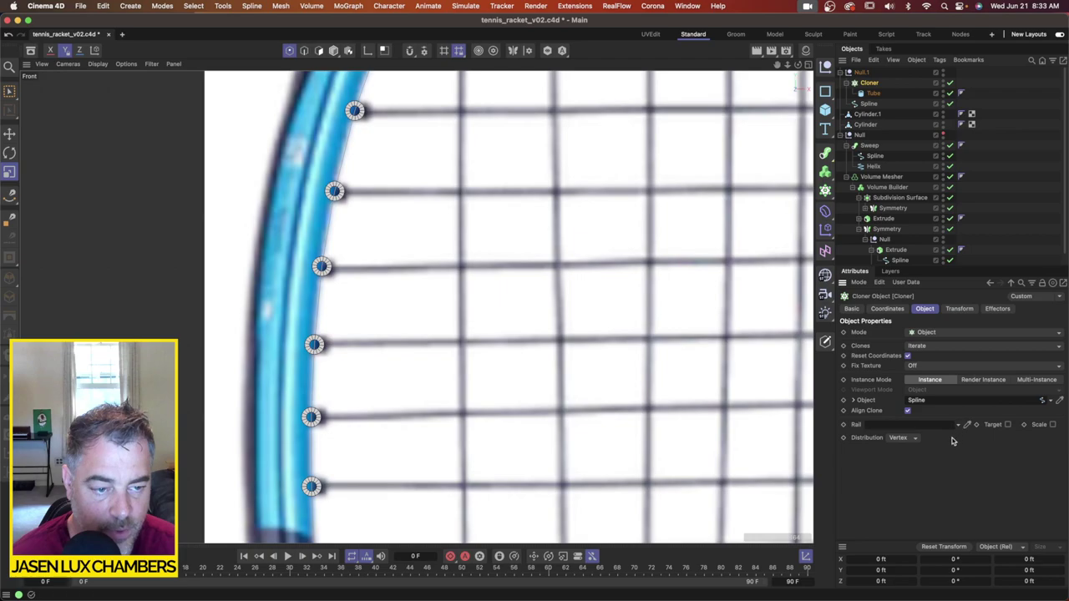
pyautogui.click(908, 411)
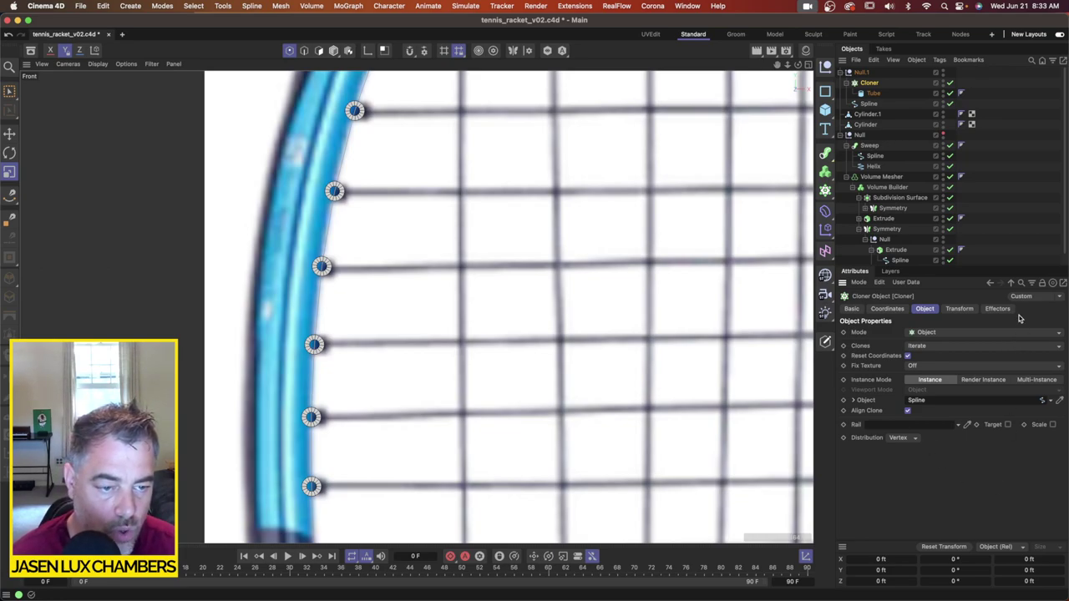
pyautogui.click(908, 411)
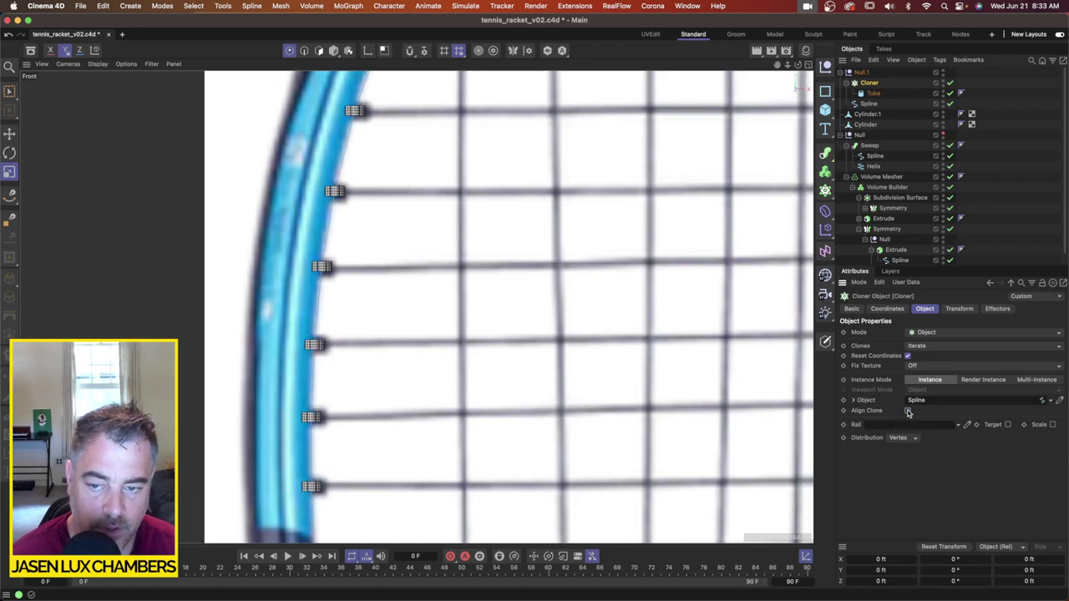
# Step: Turn Align Clone back on for the grommet Cloner
pyautogui.scroll(-5, 451, 342)
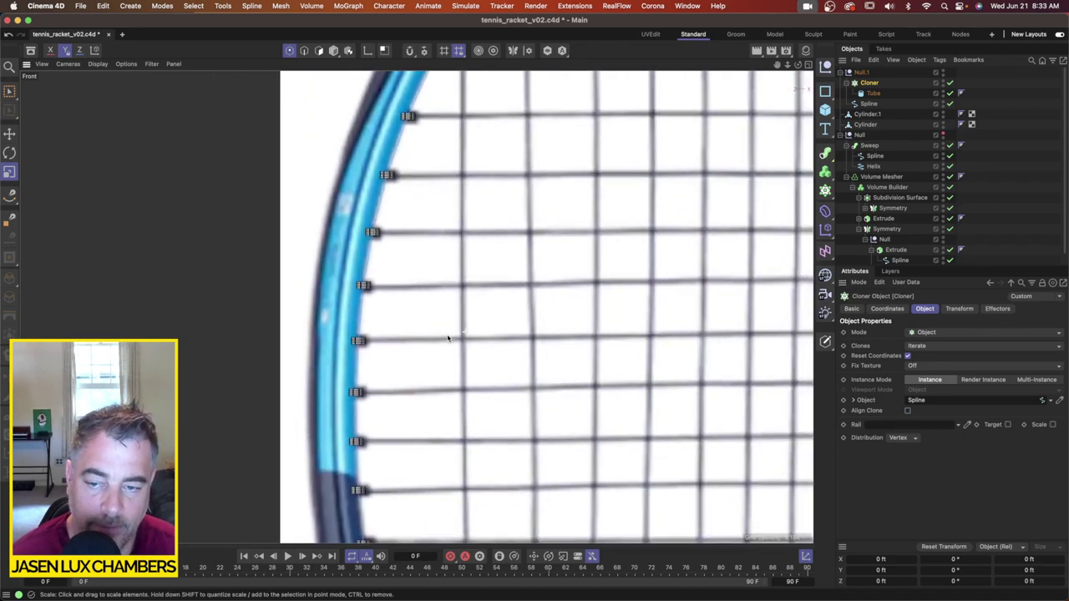
pyautogui.scroll(5, 429, 348)
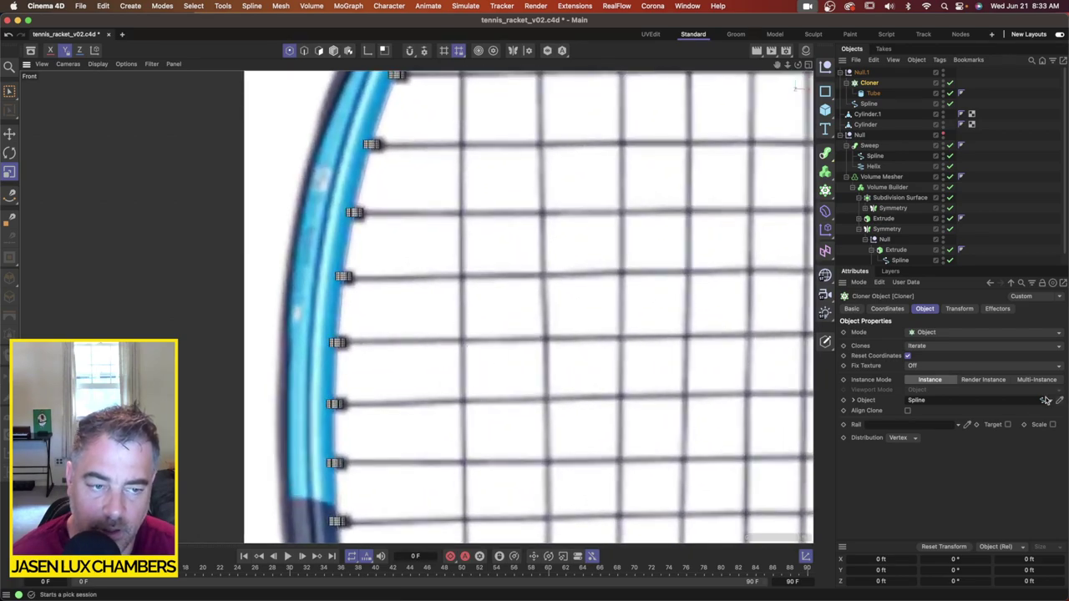
pyautogui.click(908, 412)
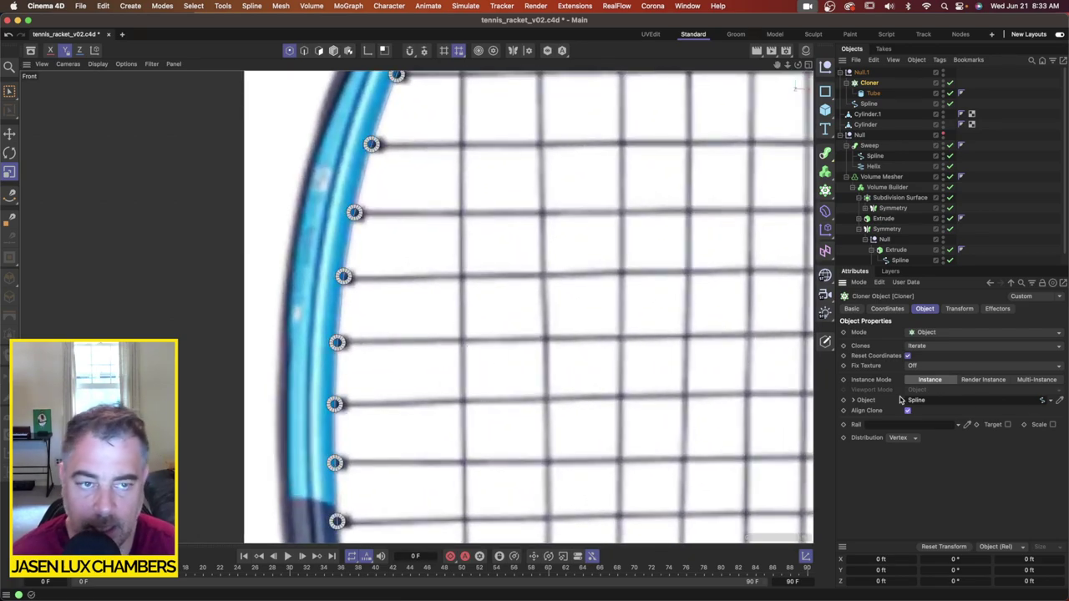
pyautogui.click(876, 94)
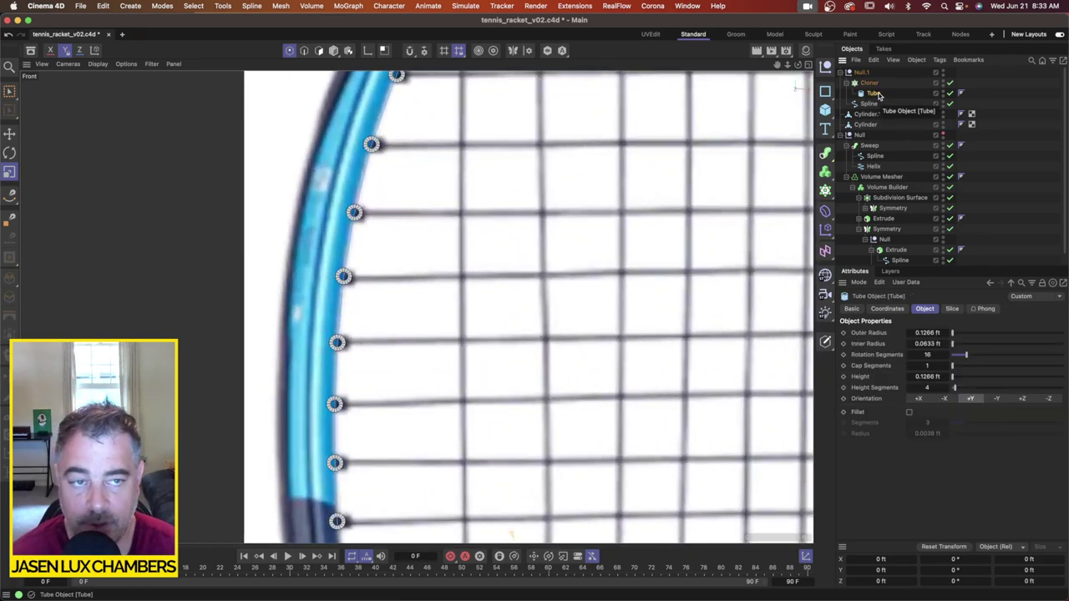
pyautogui.click(869, 83)
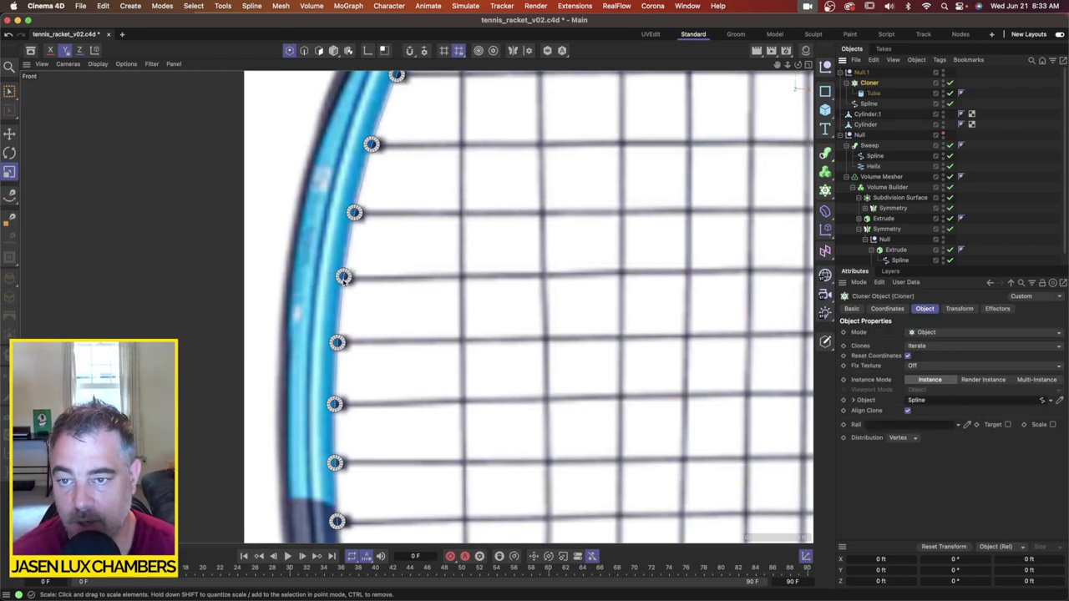
# Step: Group the cloned Tube under its own null inside the Cloner and select the Tube within it
pyautogui.click(873, 92)
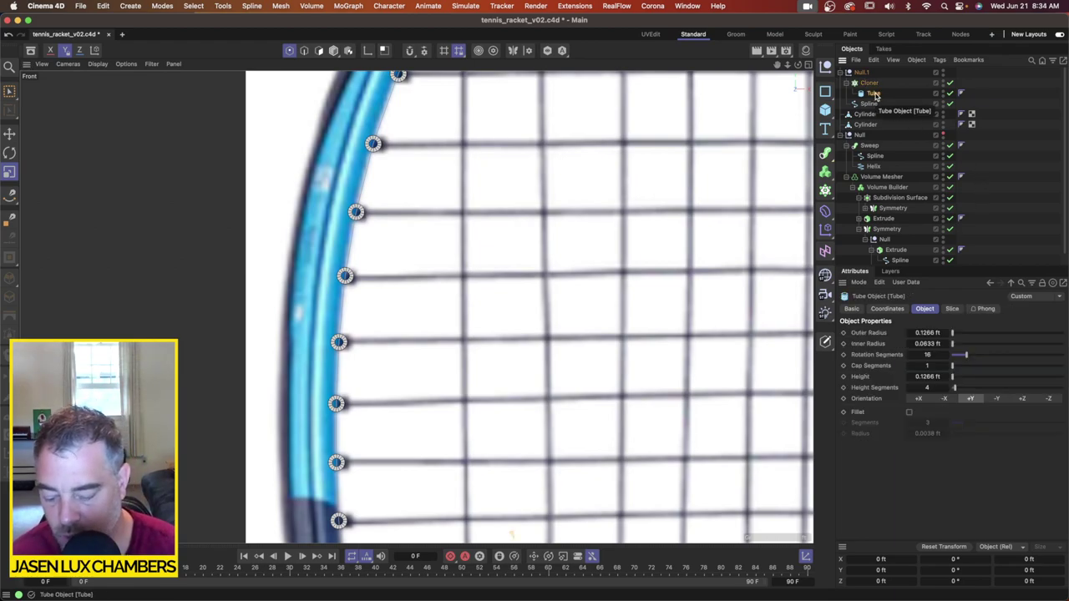
pyautogui.hotkey('alt', 'g')
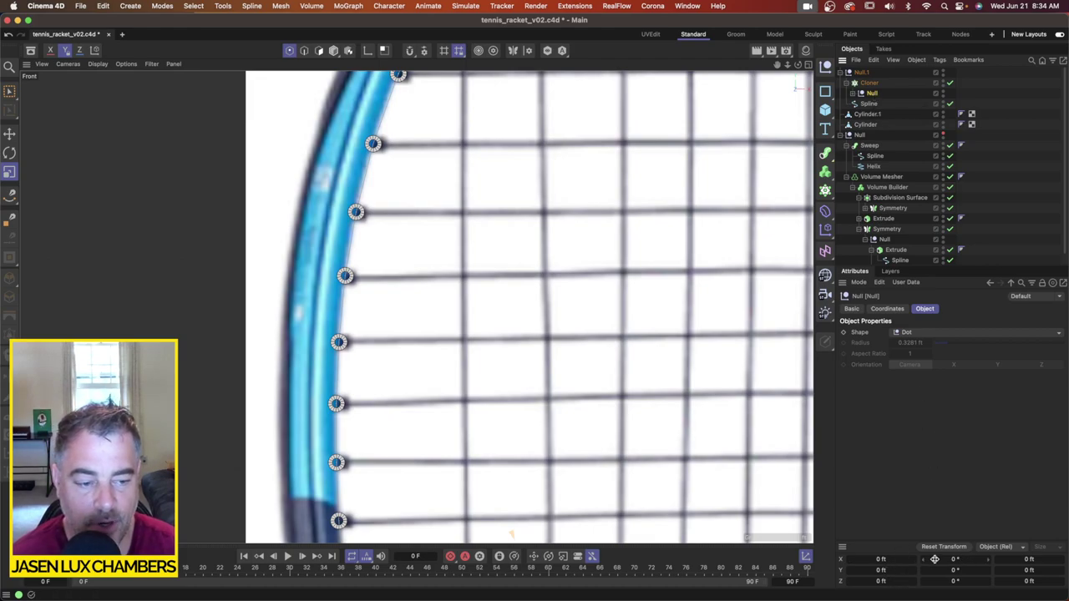
pyautogui.click(861, 93)
pyautogui.click(877, 104)
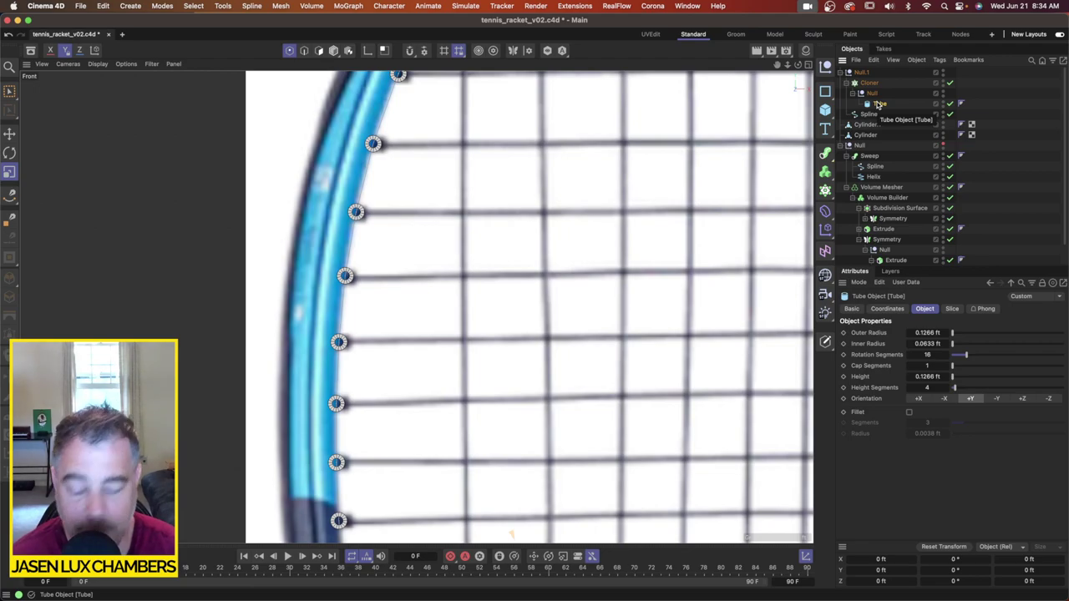
# Step: Switch to Model mode and set the Tube's rotation to 90° on both Y and Z
pyautogui.click(966, 559)
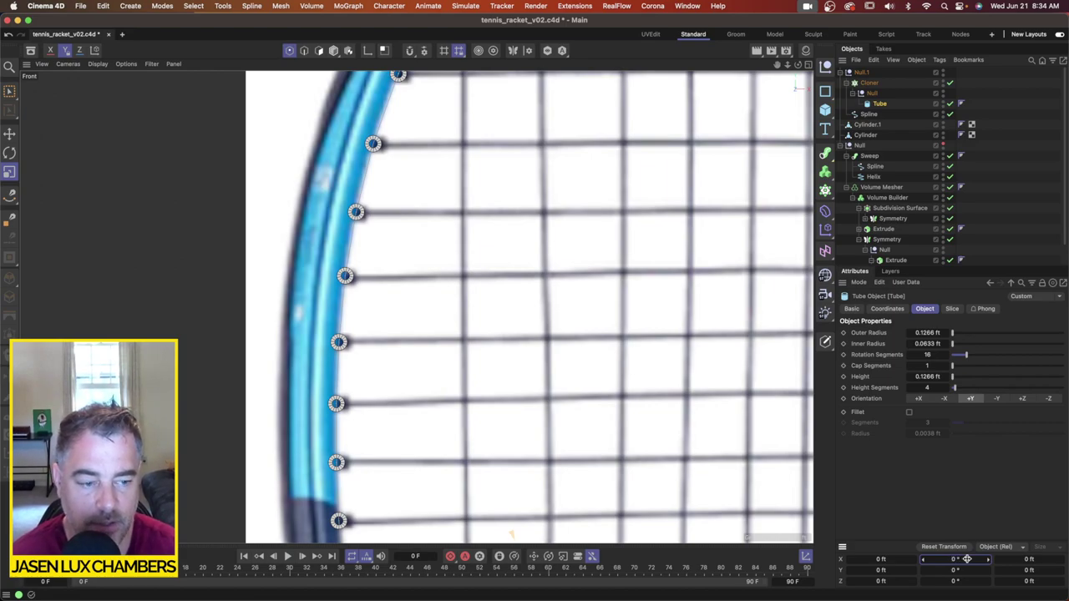
pyautogui.click(335, 52)
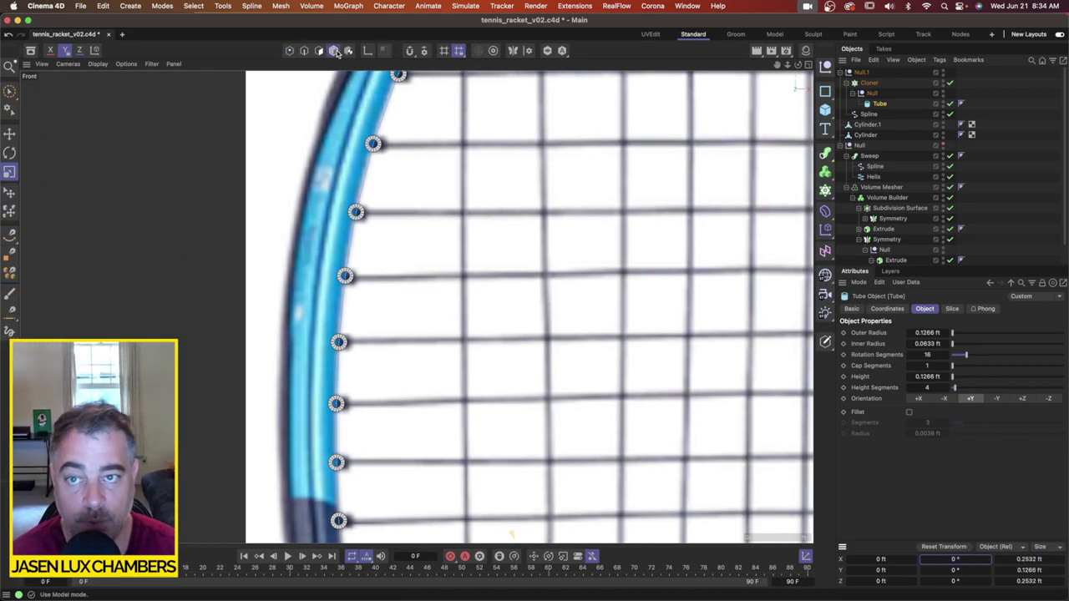
pyautogui.press('super+z')
pyautogui.click(967, 573)
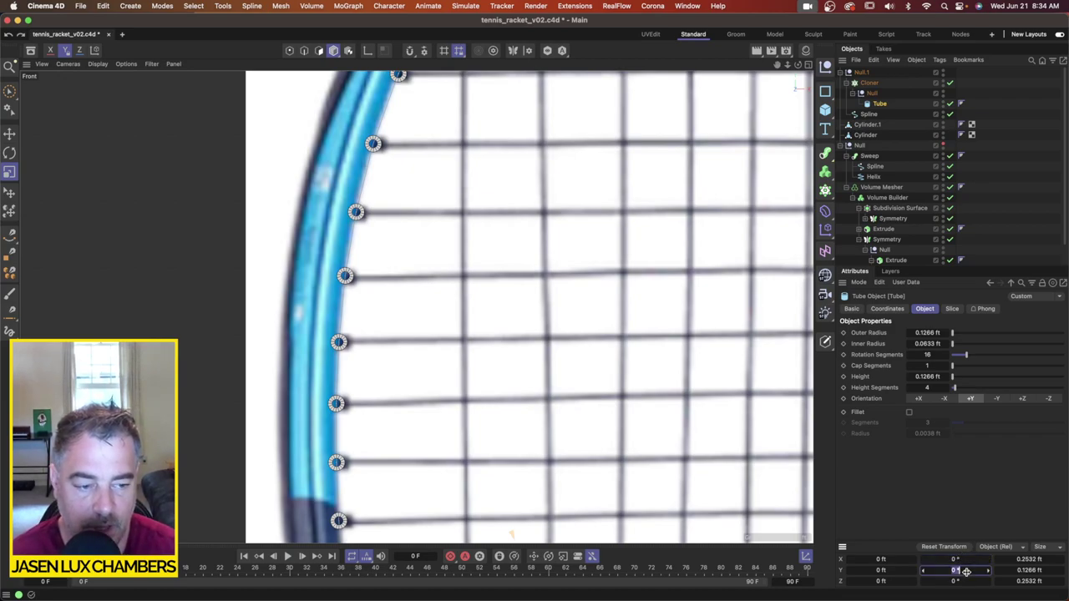
pyautogui.write('90')
pyautogui.press('Return')
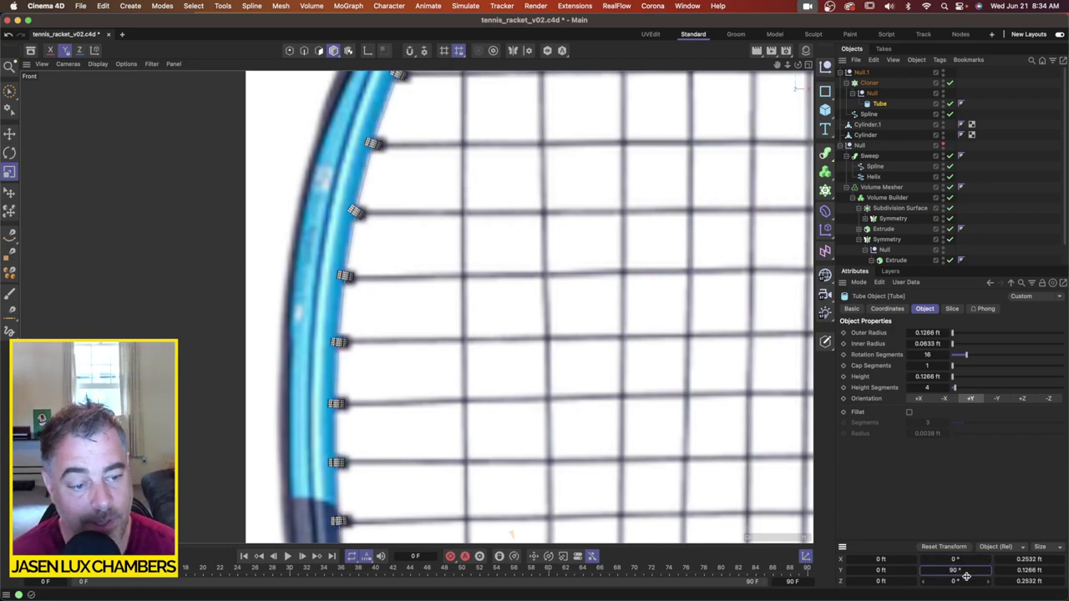
pyautogui.press('Tab')
pyautogui.write('90')
pyautogui.press('Return')
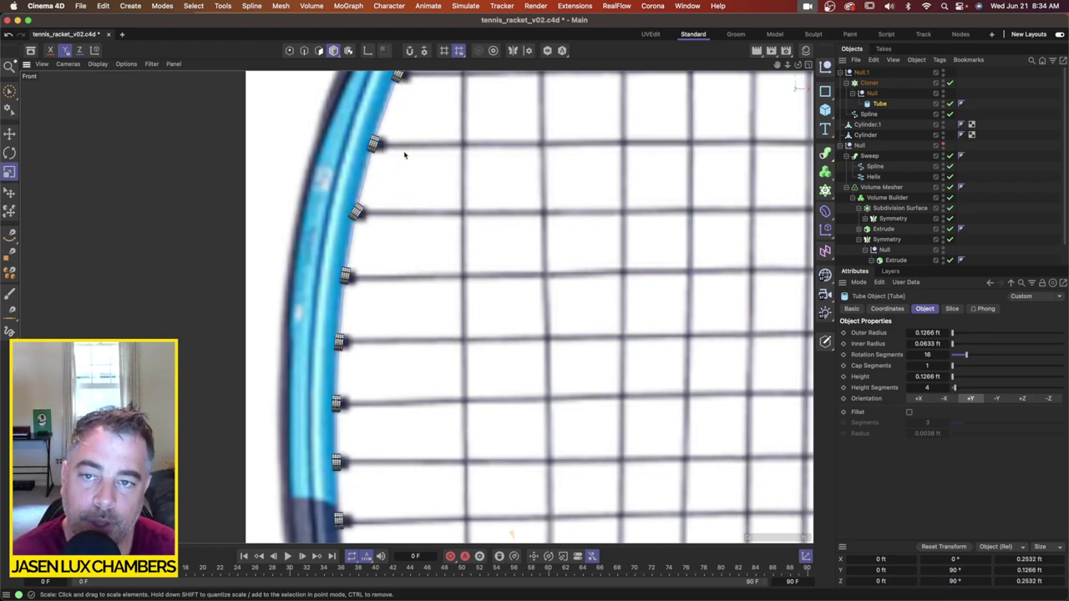
# Step: Examine the orientation of the grommet clones against the reference image along the whole side of the head
pyautogui.keyDown('alt'); pyautogui.moveTo(404, 155); pyautogui.dragTo(363, 323, button='middle'); pyautogui.keyUp('alt')
pyautogui.keyDown('alt'); pyautogui.moveTo(457, 116); pyautogui.dragTo(381, 291, button='middle'); pyautogui.keyUp('alt')
pyautogui.scroll(-3, 433, 243)
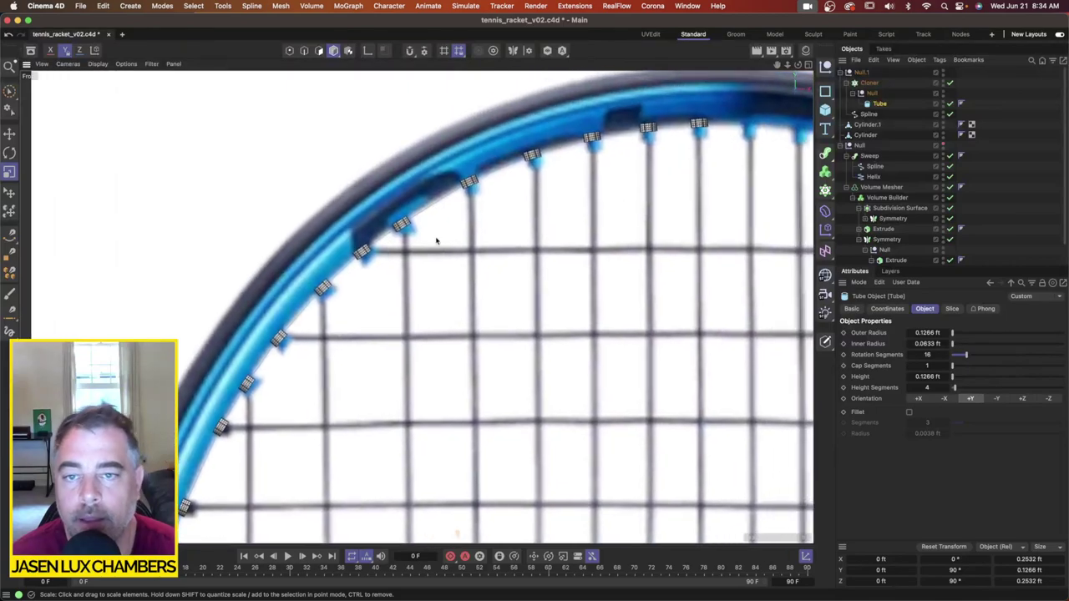
pyautogui.scroll(3, 405, 253)
pyautogui.moveTo(405, 253)
pyautogui.keyDown('alt'); pyautogui.mouseDown(button='middle')
pyautogui.moveTo(401, 196)
pyautogui.moveTo(465, 141)
pyautogui.mouseUp(button='middle'); pyautogui.keyUp('alt')
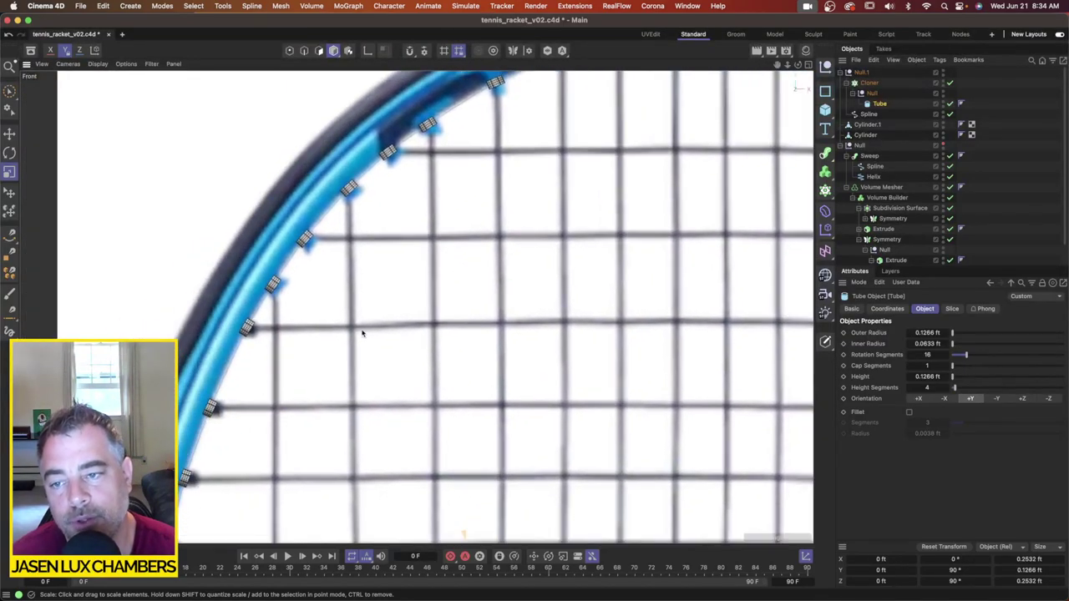
pyautogui.keyDown('alt'); pyautogui.moveTo(365, 336); pyautogui.dragTo(401, 286, button='middle'); pyautogui.keyUp('alt')
pyautogui.scroll(-4, 397, 289)
pyautogui.moveTo(341, 366)
pyautogui.keyDown('alt'); pyautogui.mouseDown(button='middle')
pyautogui.moveTo(381, 267)
pyautogui.moveTo(395, 180)
pyautogui.mouseUp(button='middle'); pyautogui.keyUp('alt')
pyautogui.keyDown('alt'); pyautogui.moveTo(365, 451); pyautogui.dragTo(373, 276, button='middle'); pyautogui.keyUp('alt')
pyautogui.keyDown('alt'); pyautogui.moveTo(456, 485); pyautogui.dragTo(425, 359, button='middle'); pyautogui.keyUp('alt')
pyautogui.scroll(3, 431, 364)
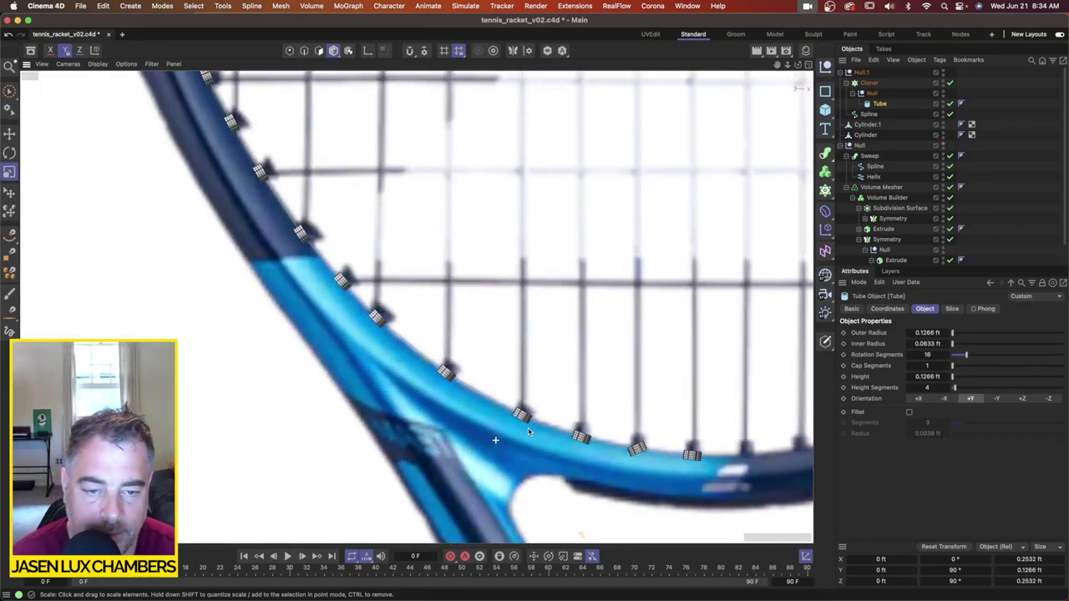
pyautogui.scroll(-3, 613, 445)
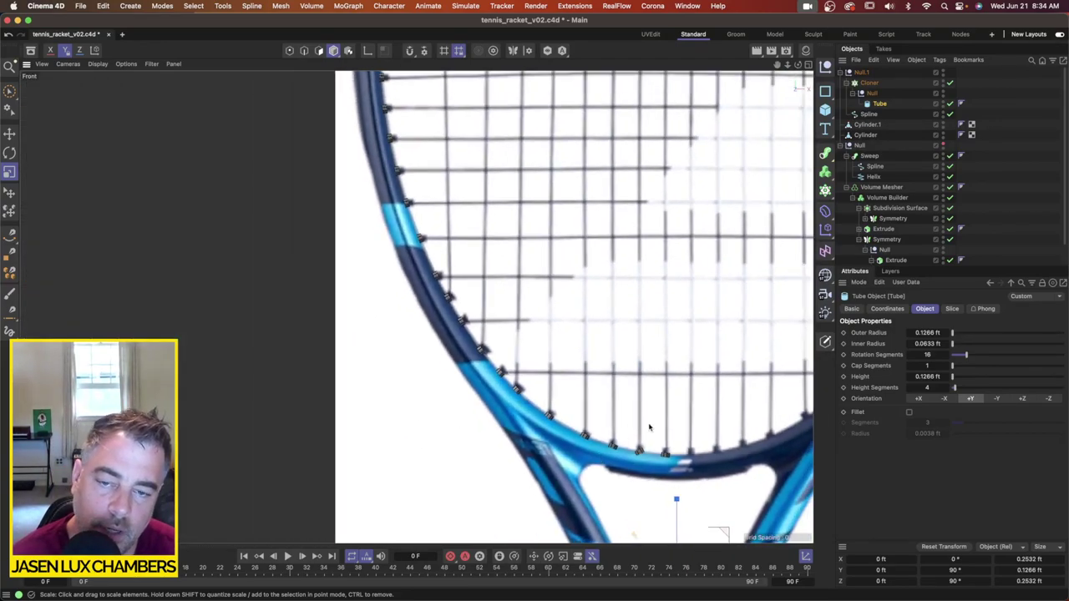
pyautogui.scroll(-5, 650, 428)
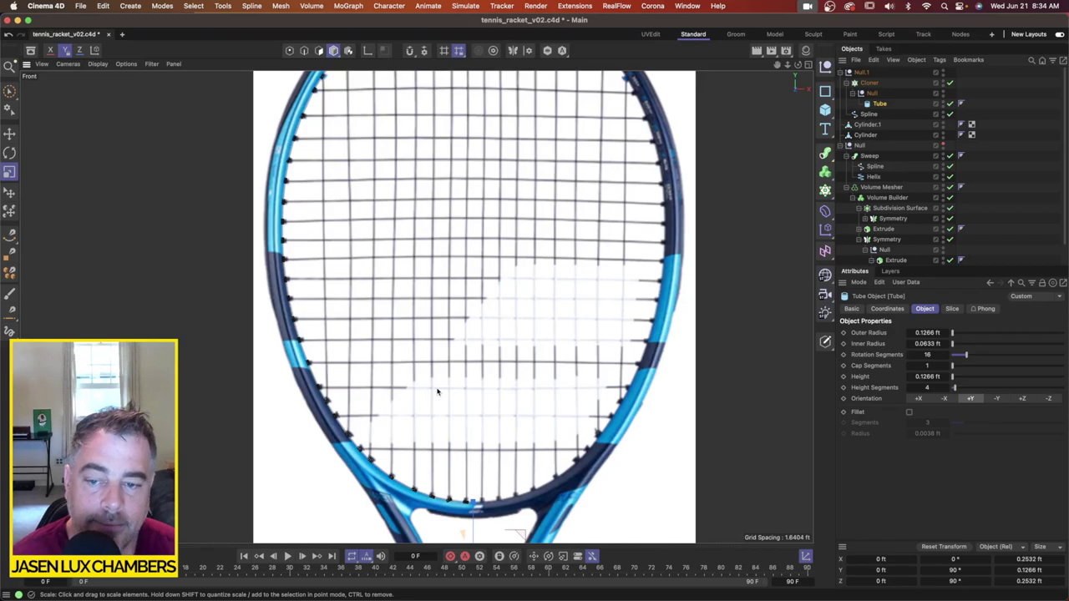
# Step: Set the grommet spline's type to Linear and check the clones at the base and tip of the head
pyautogui.click(869, 114)
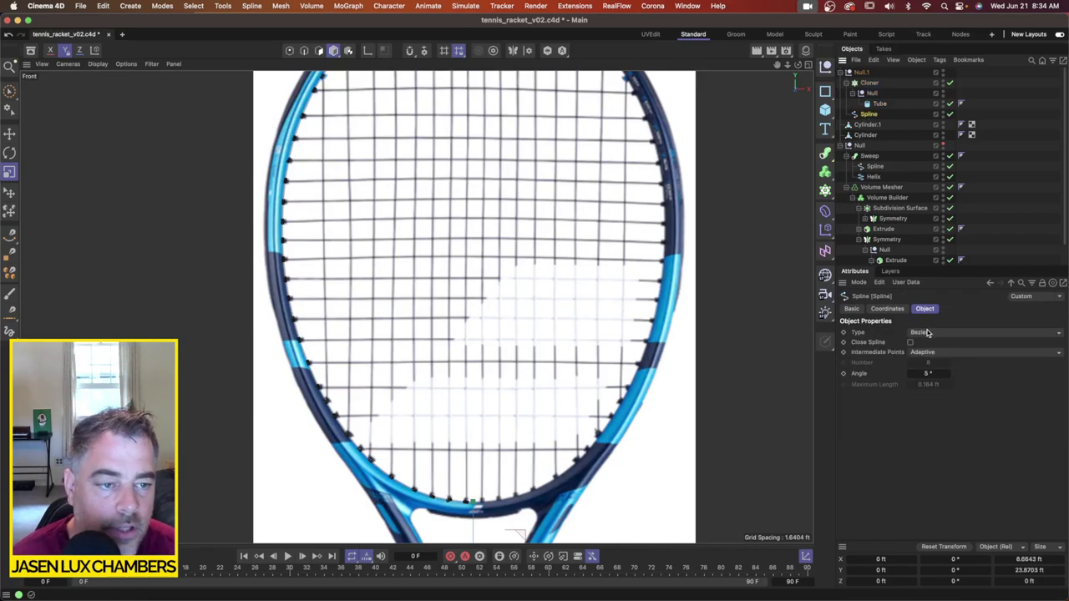
pyautogui.click(928, 332)
pyautogui.click(929, 344)
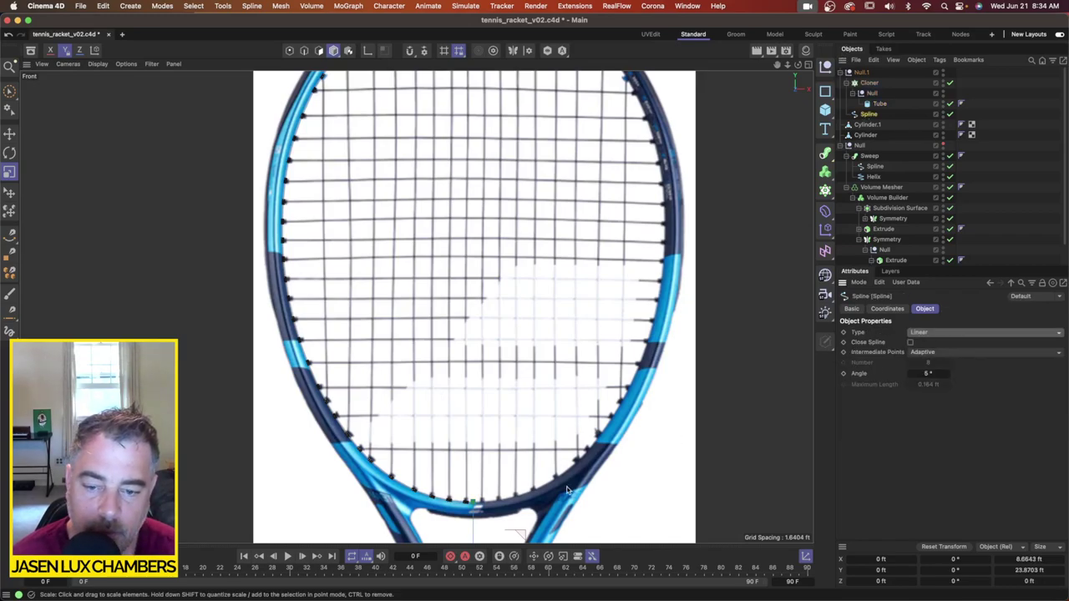
pyautogui.scroll(5, 468, 488)
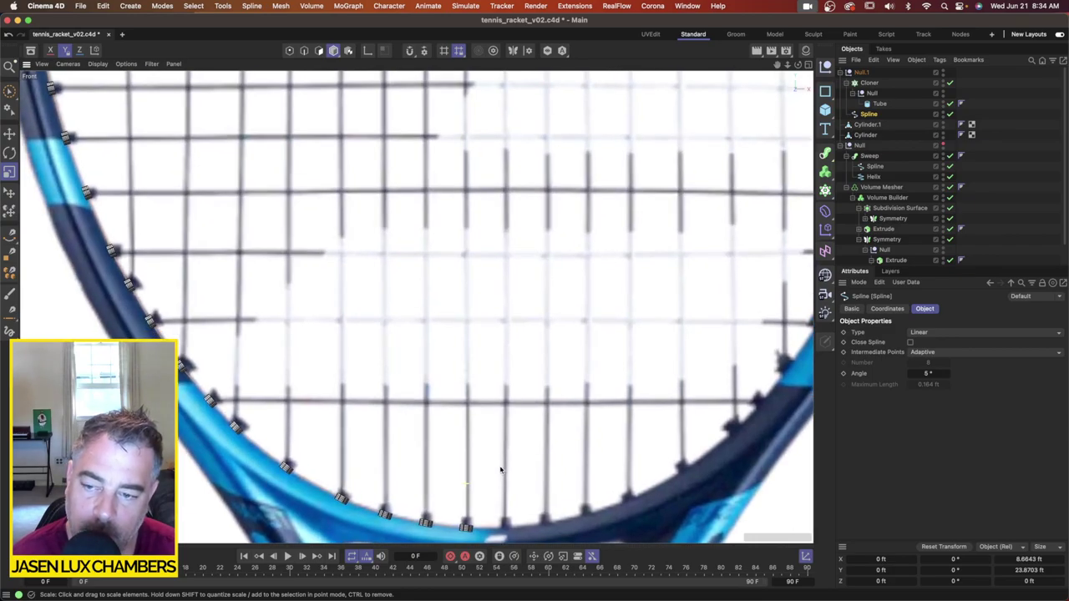
pyautogui.scroll(-5, 501, 470)
pyautogui.scroll(5, 401, 216)
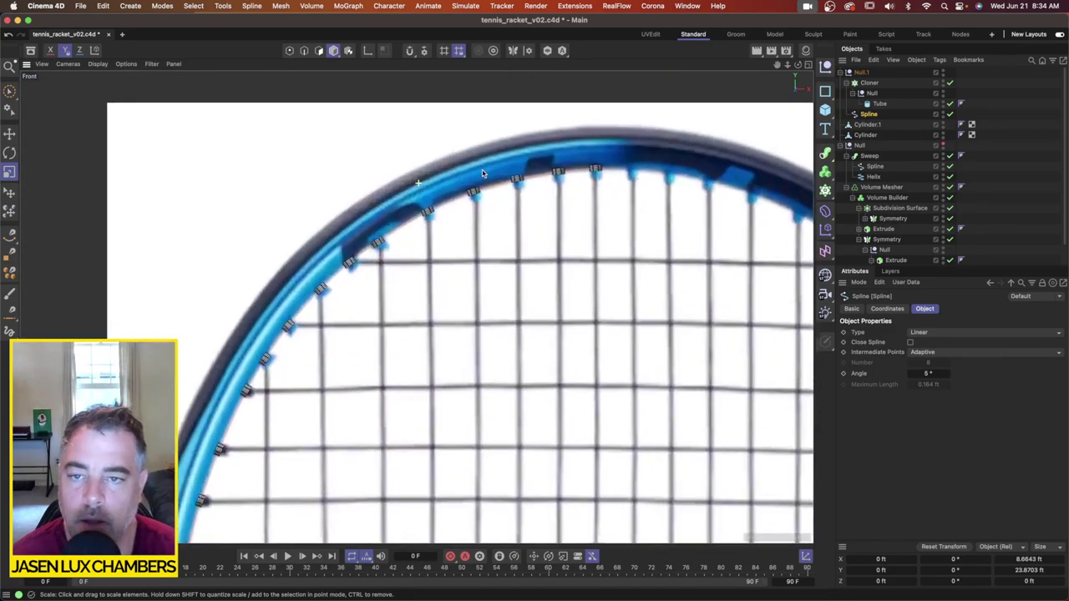
pyautogui.scroll(-2, 452, 187)
pyautogui.scroll(-2, 452, 187)
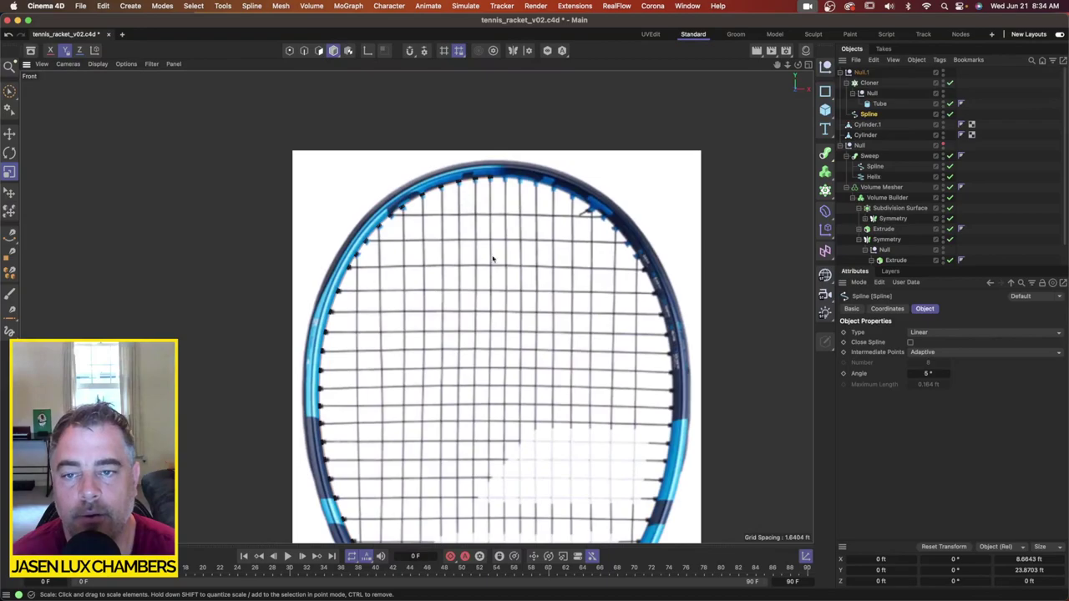
# Step: Collapse the grommet group and place it under a Symmetry generator to mirror the grommets across the head
pyautogui.click(847, 83)
pyautogui.click(860, 73)
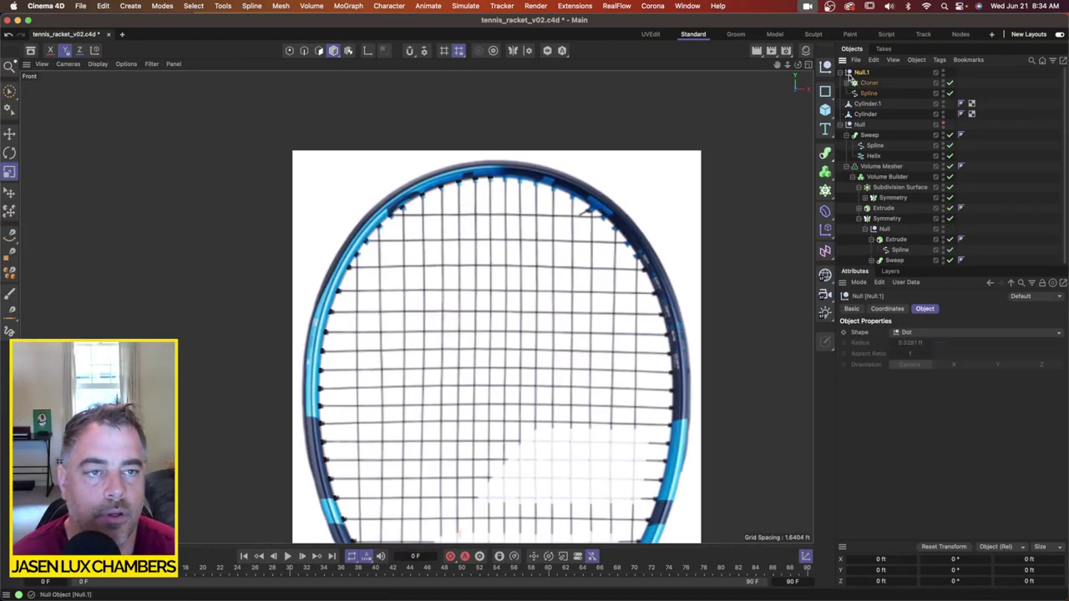
pyautogui.click(842, 72)
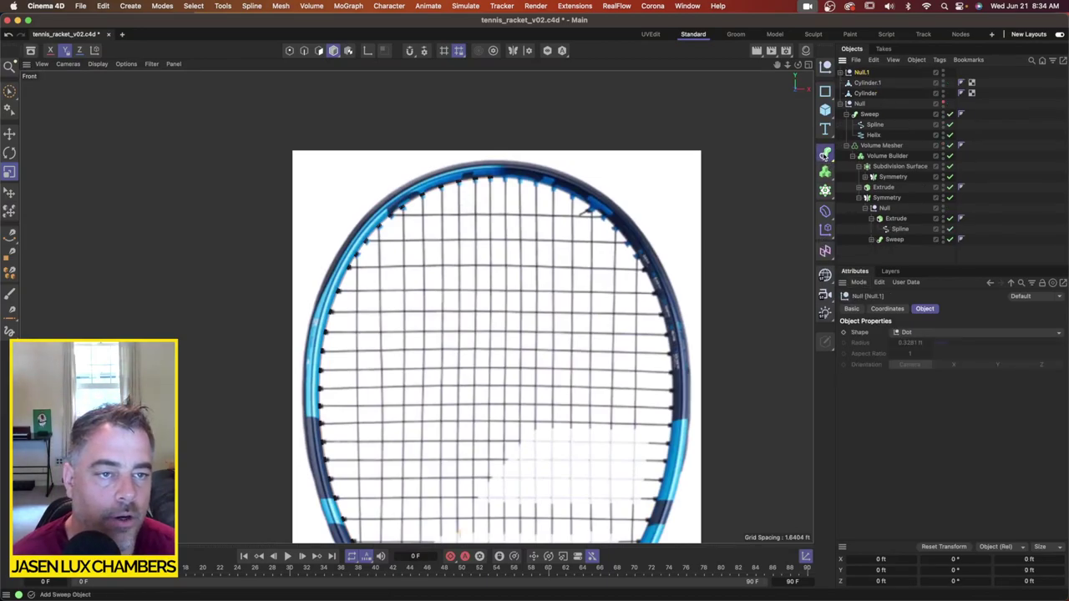
pyautogui.click(825, 152)
pyautogui.click(963, 274)
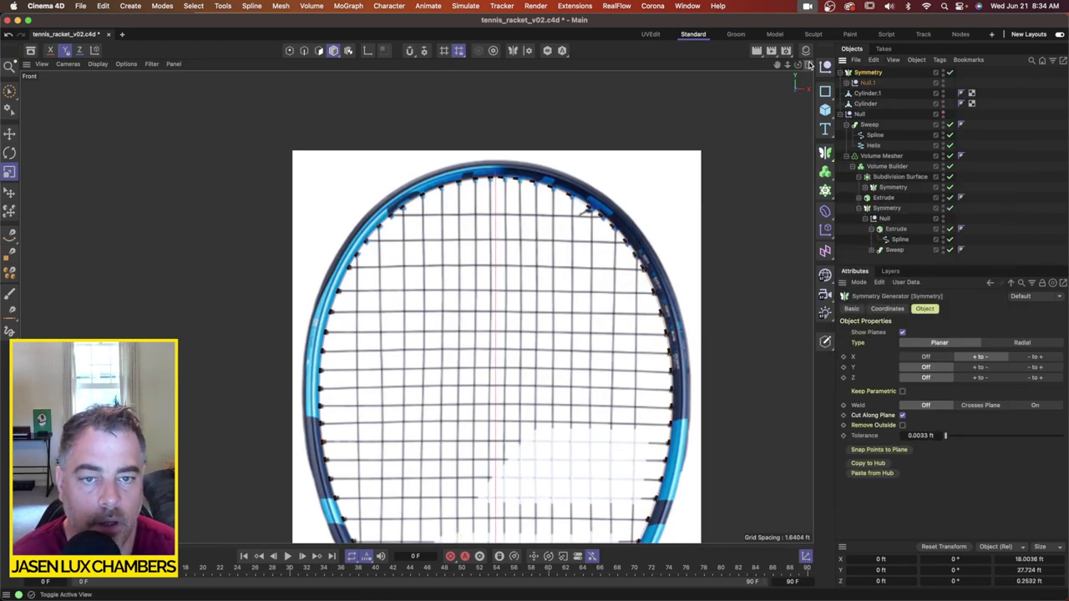
# Step: Make the hidden racket model group visible and maximize the Perspective view
pyautogui.click(809, 65)
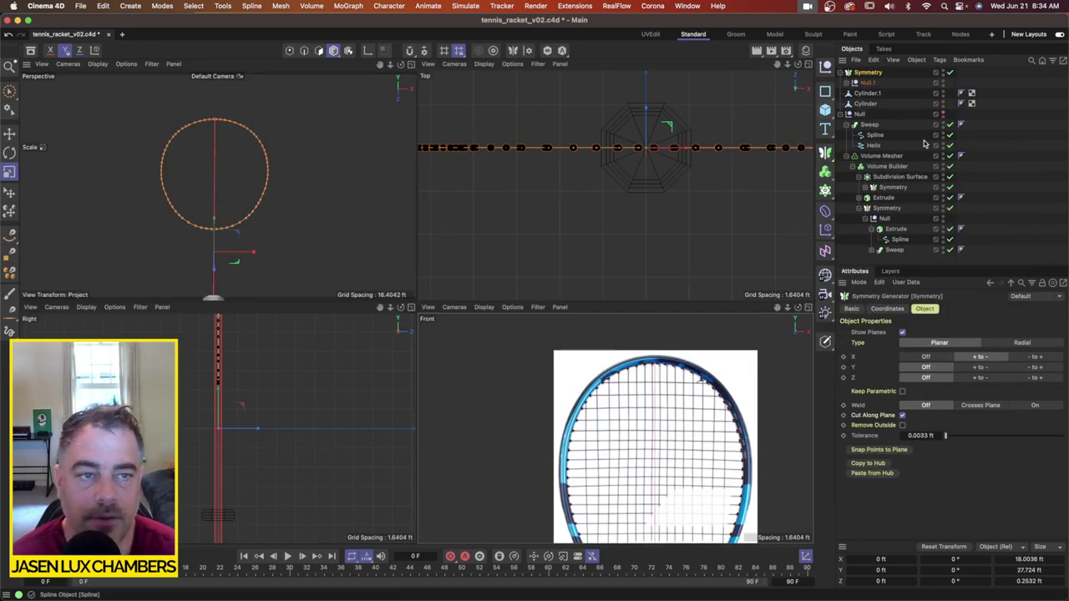
pyautogui.click(945, 114)
pyautogui.click(993, 119)
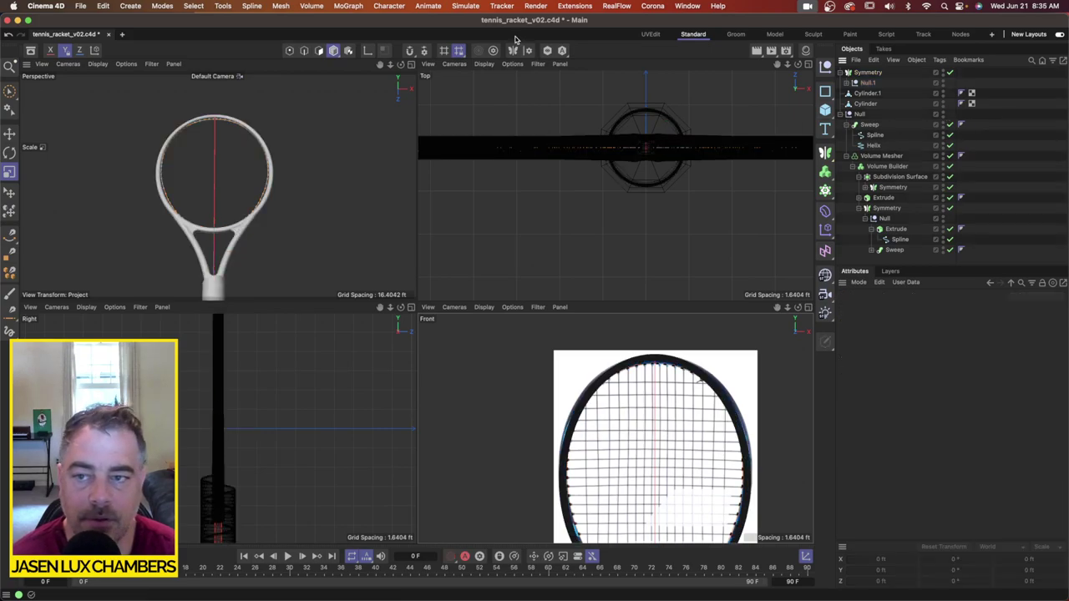
pyautogui.click(410, 66)
# Step: Turn off Show Planes on the grommets' Symmetry generator and deselect it
pyautogui.click(868, 72)
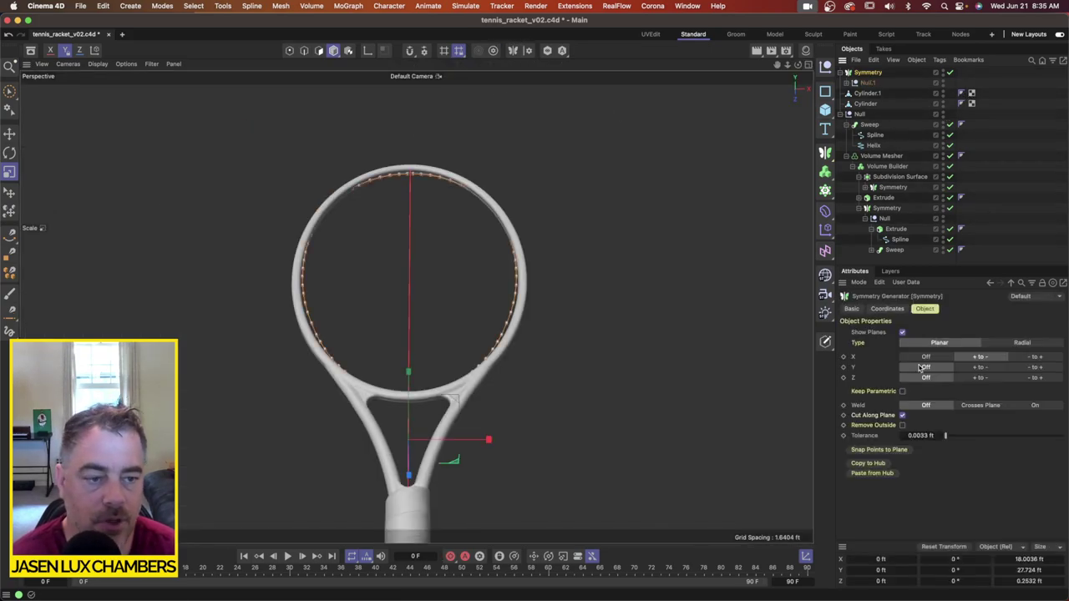
pyautogui.click(902, 333)
pyautogui.click(991, 197)
# Step: Examine how the mirrored grommets sit against the inside of the racket frame around the head
pyautogui.keyDown('alt'); pyautogui.moveTo(464, 280); pyautogui.dragTo(460, 307); pyautogui.keyUp('alt')
pyautogui.keyDown('alt'); pyautogui.moveTo(362, 182); pyautogui.dragTo(467, 173, button='right'); pyautogui.keyUp('alt')
pyautogui.moveTo(362, 188)
pyautogui.keyDown('alt'); pyautogui.mouseDown()
pyautogui.moveTo(337, 201)
pyautogui.moveTo(371, 201)
pyautogui.mouseUp(); pyautogui.keyUp('alt')
pyautogui.scroll(-4, 369, 198)
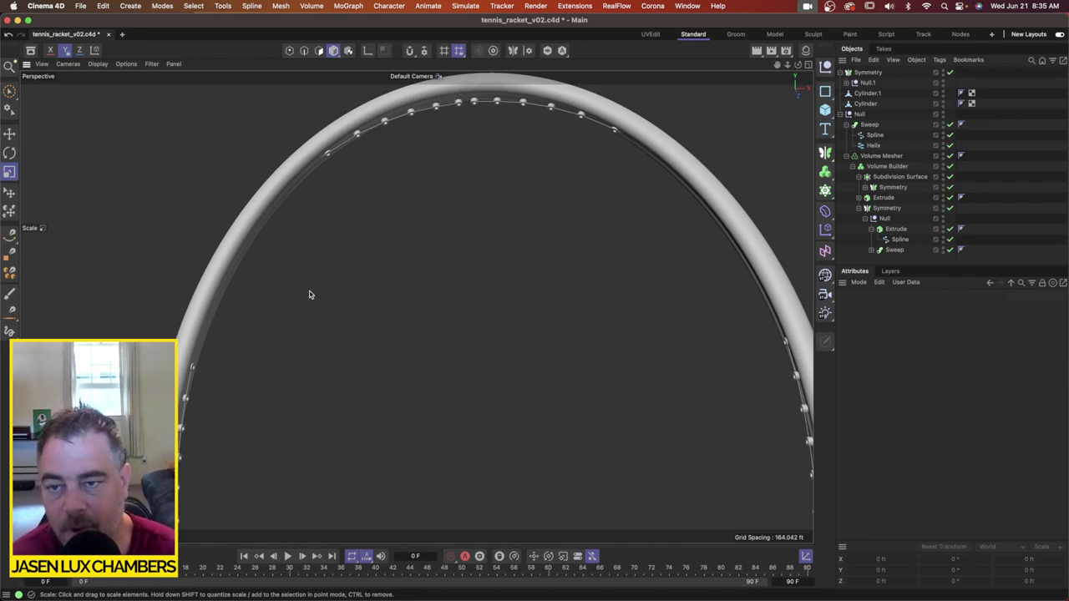
pyautogui.keyDown('alt'); pyautogui.moveTo(403, 237); pyautogui.dragTo(420, 264); pyautogui.keyUp('alt')
pyautogui.scroll(-2, 424, 238)
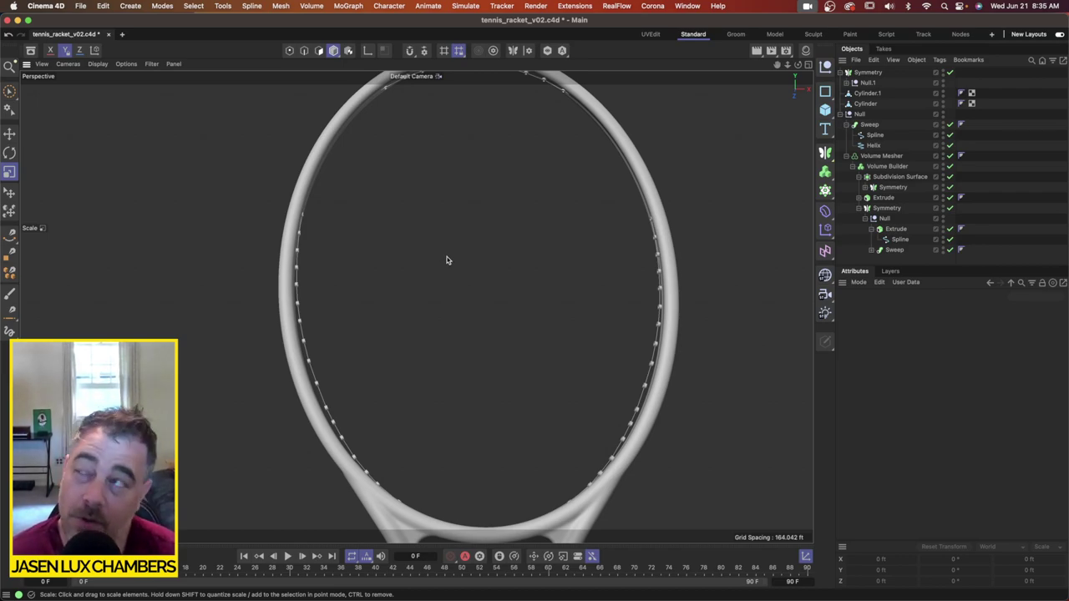
pyautogui.scroll(-3, 550, 291)
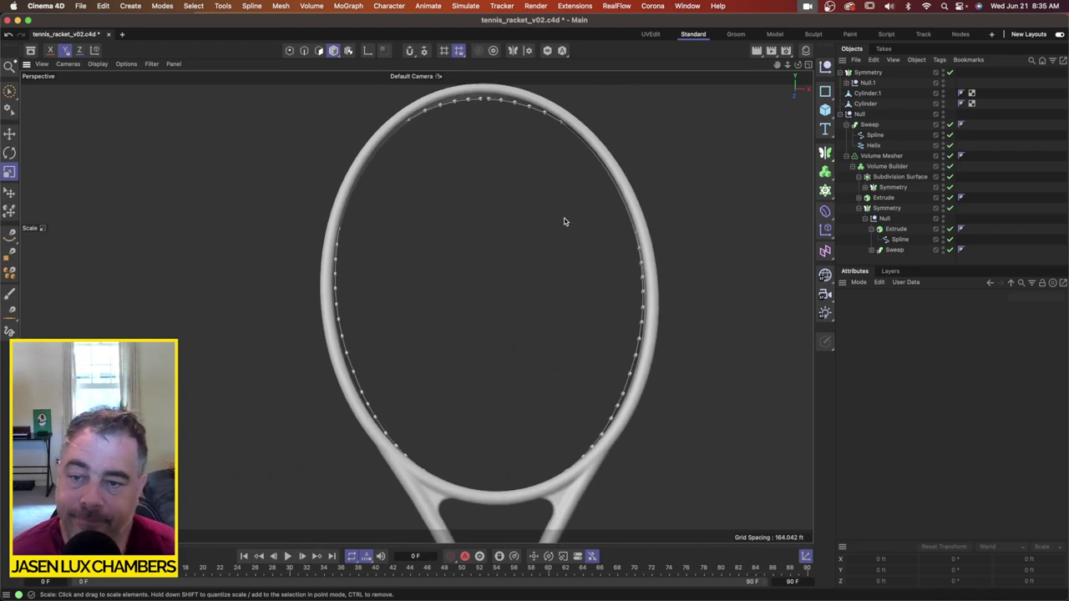
# Step: Try to scale all points of the grommets' spline along X and Y to fit the inside of the frame
pyautogui.click(846, 82)
pyautogui.click(872, 103)
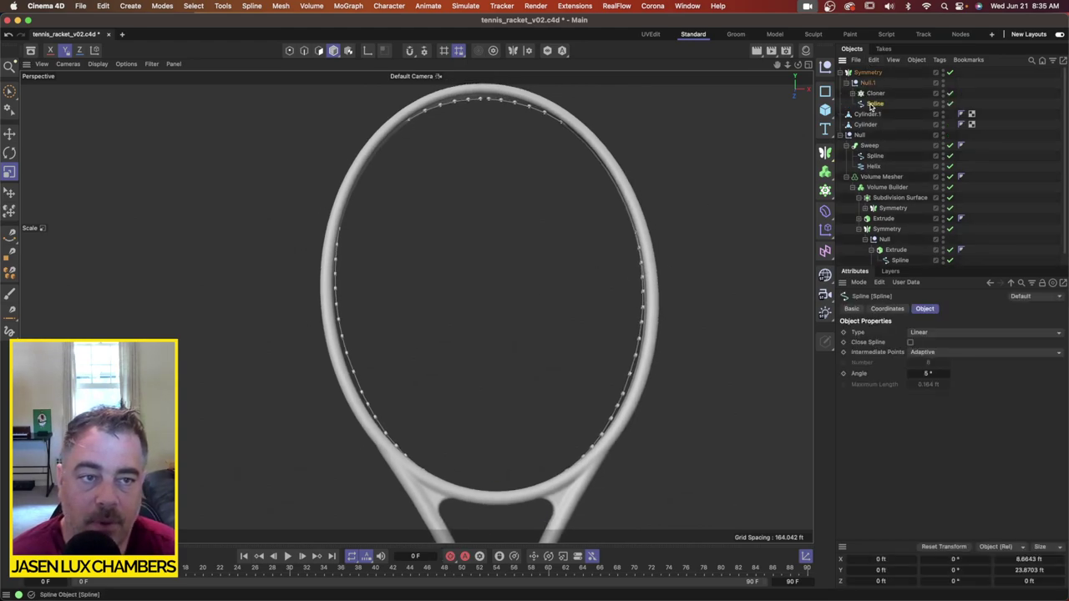
pyautogui.click(290, 51)
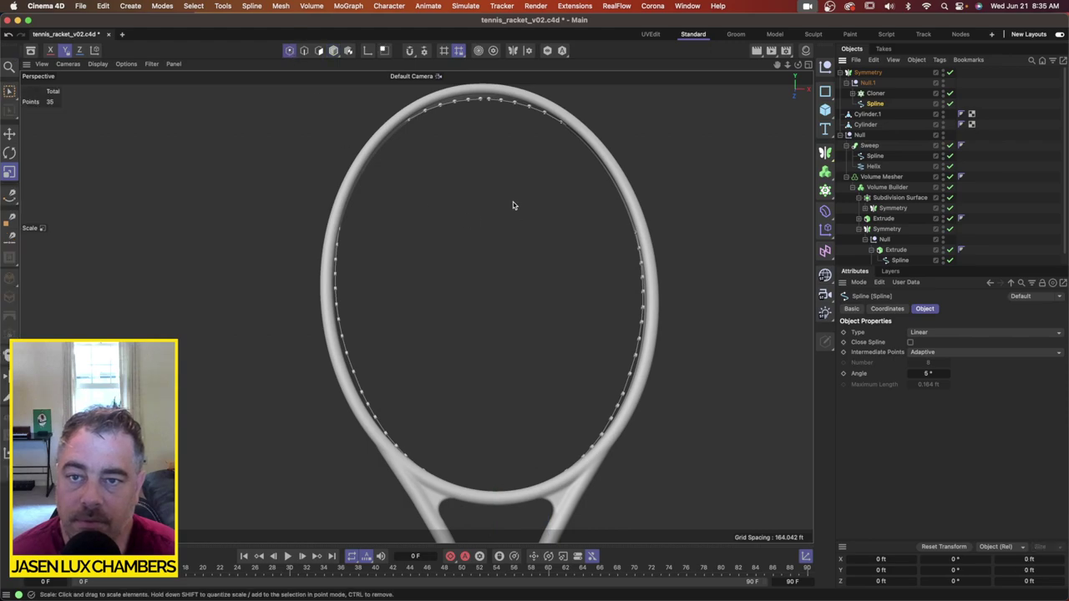
pyautogui.press('super+a')
pyautogui.keyDown('alt'); pyautogui.moveTo(513, 203); pyautogui.dragTo(513, 234); pyautogui.keyUp('alt')
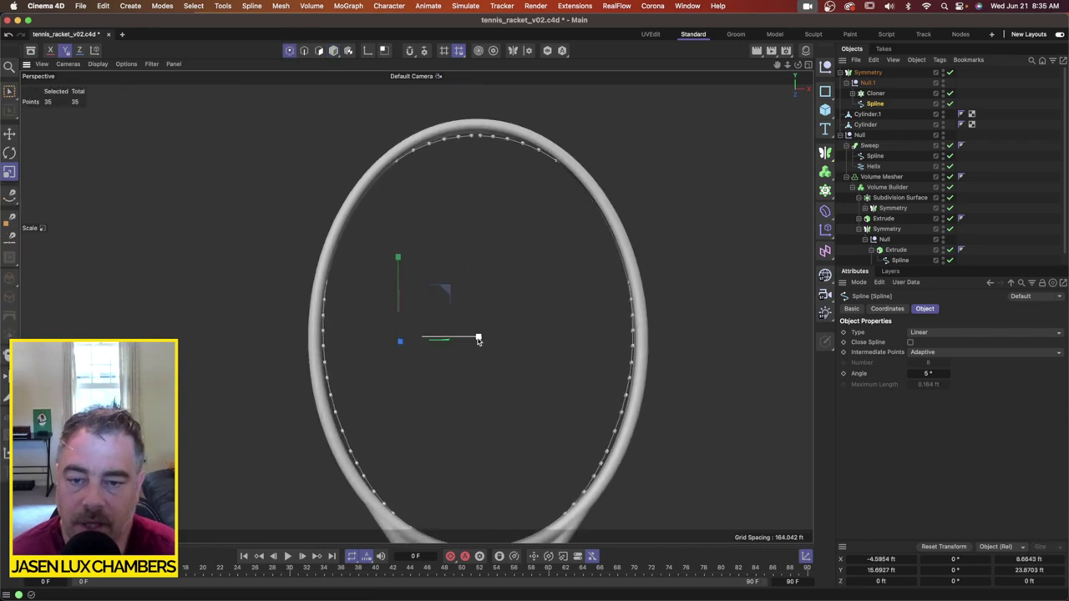
pyautogui.moveTo(481, 339); pyautogui.dragTo(482, 339)
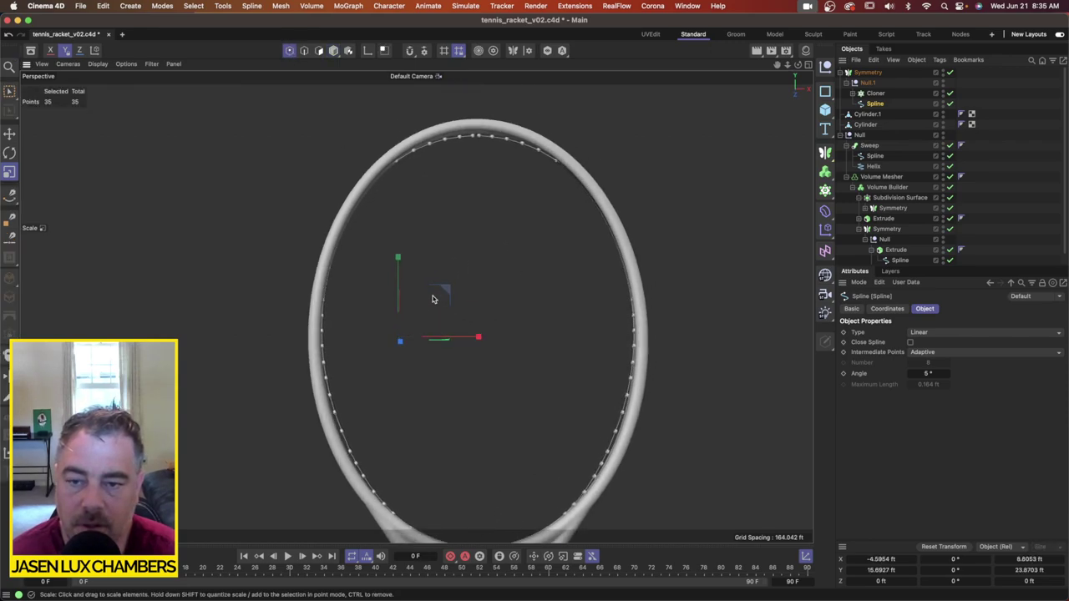
pyautogui.keyDown('alt'); pyautogui.moveTo(408, 274); pyautogui.dragTo(413, 274, button='middle'); pyautogui.keyUp('alt')
pyautogui.moveTo(403, 262); pyautogui.dragTo(405, 260)
pyautogui.keyDown('alt'); pyautogui.moveTo(518, 334); pyautogui.dragTo(518, 266, button='middle'); pyautogui.keyUp('alt')
pyautogui.moveTo(518, 266)
pyautogui.keyDown('alt'); pyautogui.mouseDown()
pyautogui.moveTo(514, 286)
pyautogui.moveTo(517, 254)
pyautogui.mouseUp(); pyautogui.keyUp('alt')
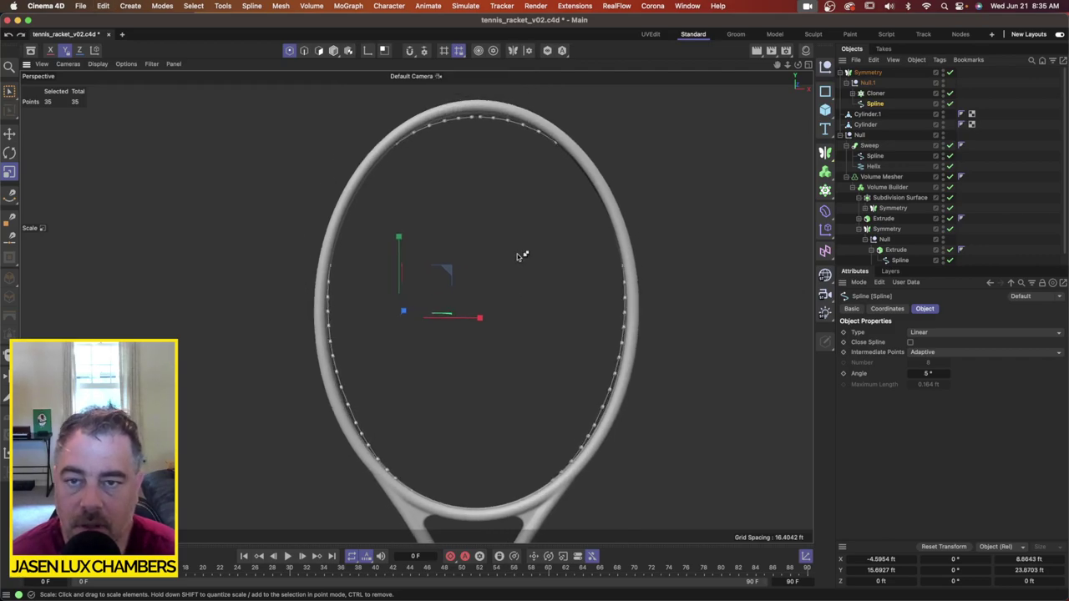
pyautogui.press('shift+super+a')
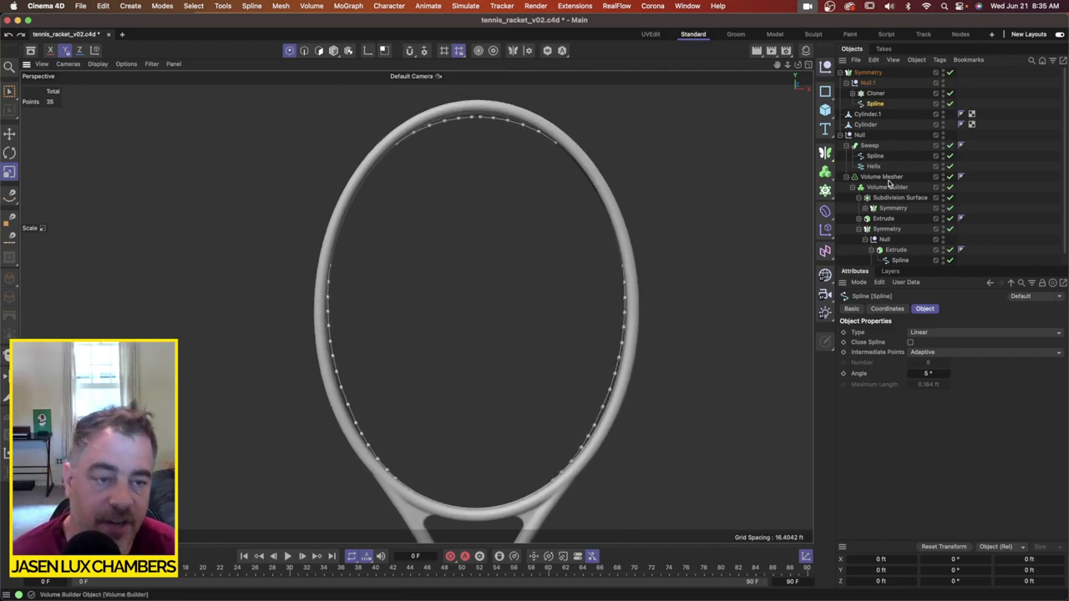
# Step: Expand the racket frame's Extrude and Symmetry groups in the hierarchy and select the head Sweep's Circle path spline
pyautogui.scroll(-1, 912, 175)
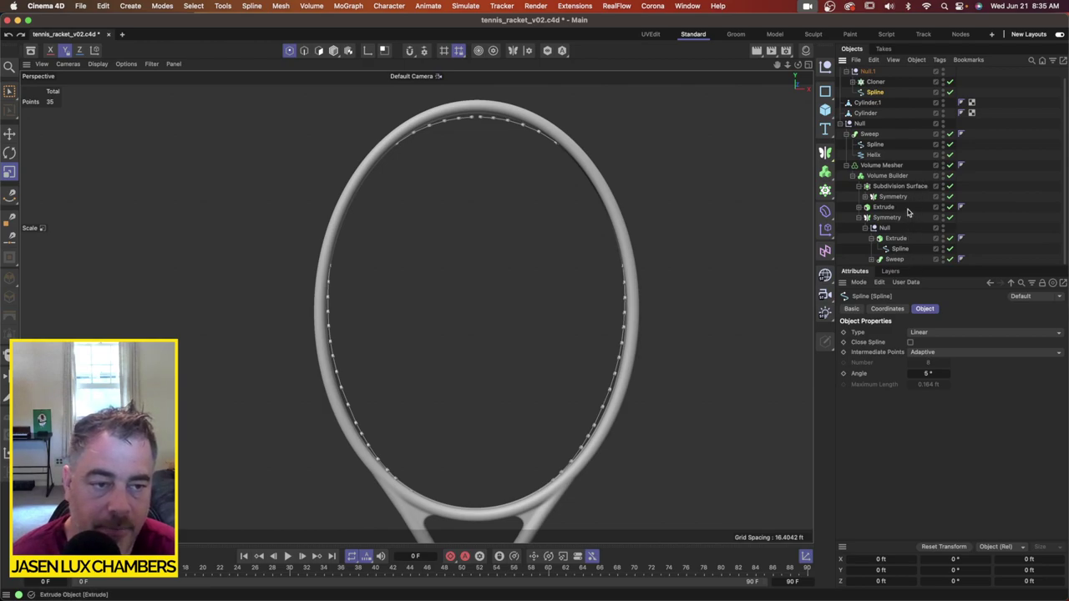
pyautogui.click(859, 207)
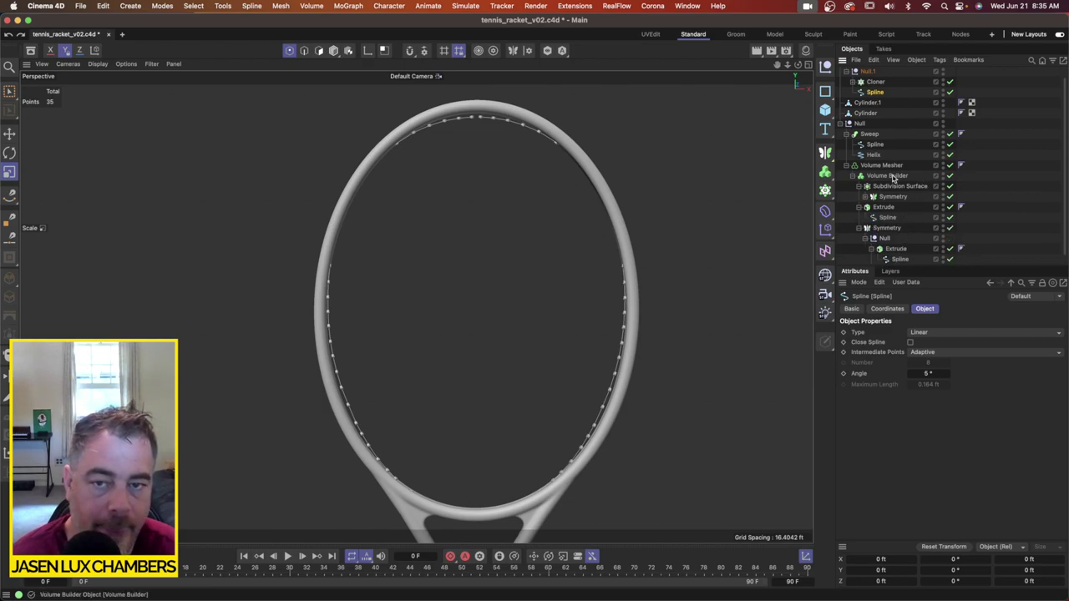
pyautogui.scroll(-1, 892, 175)
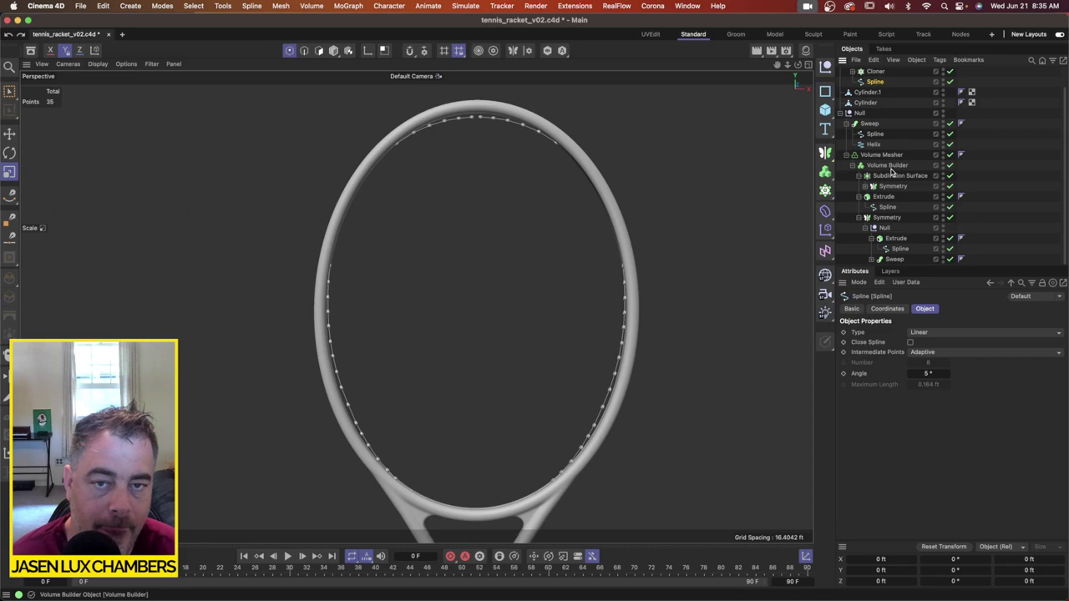
pyautogui.scroll(2, 897, 182)
pyautogui.scroll(-2, 897, 182)
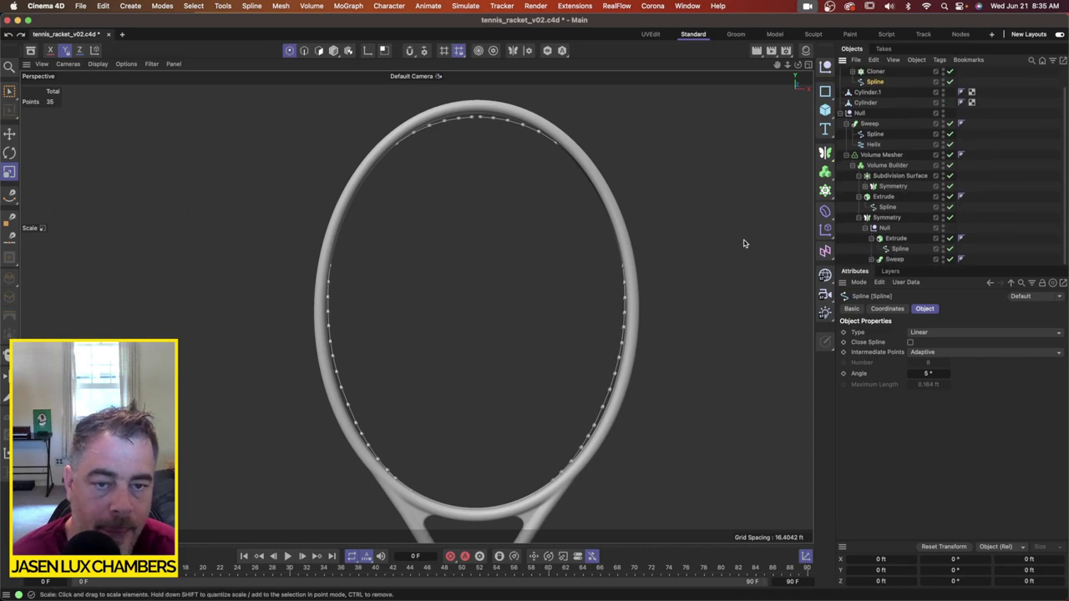
pyautogui.click(865, 187)
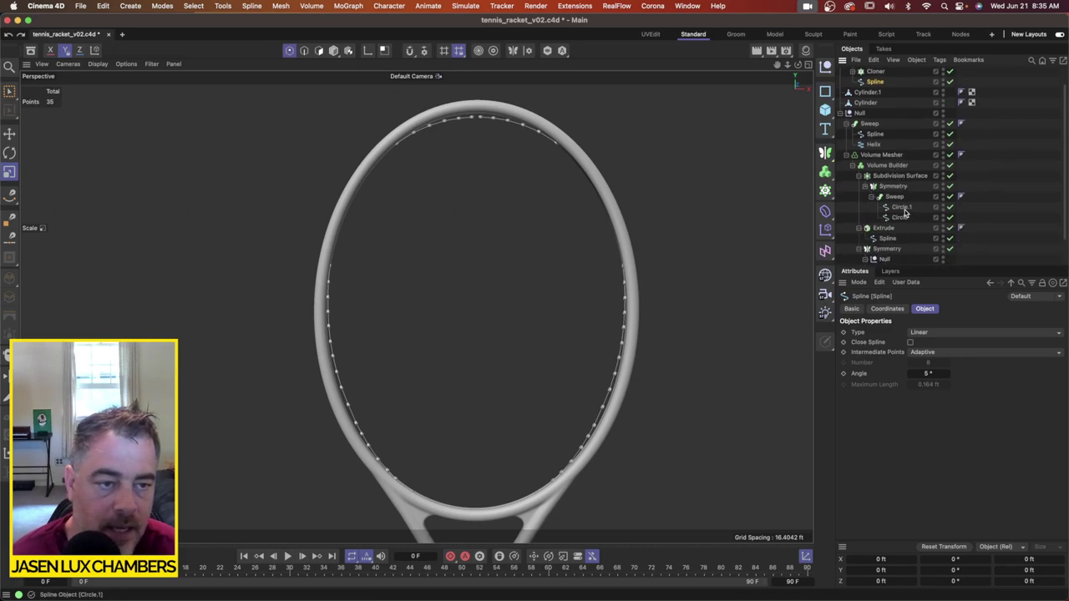
pyautogui.click(902, 208)
pyautogui.click(899, 217)
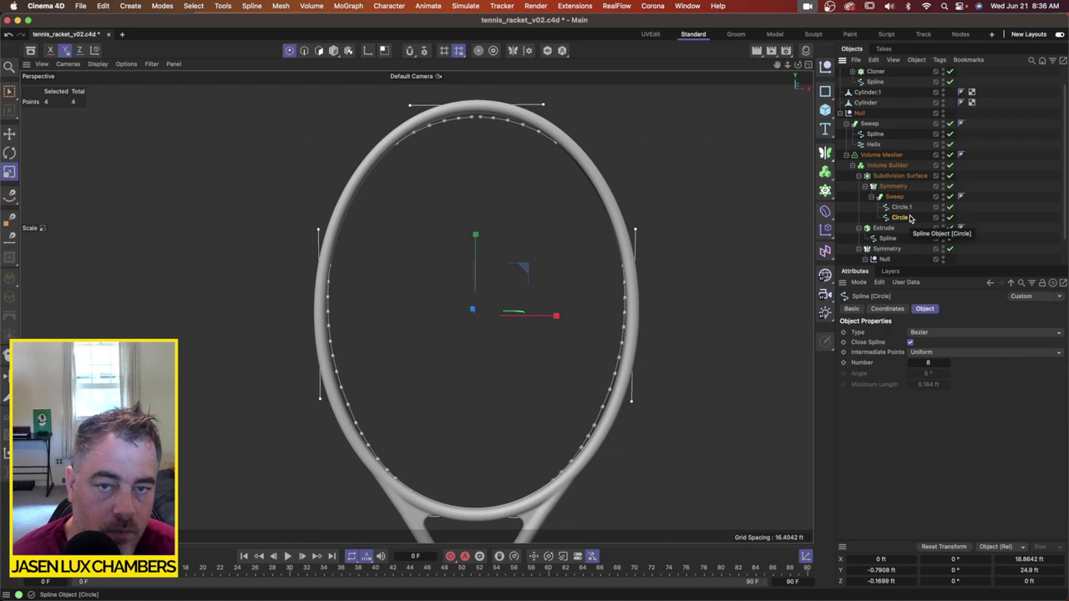
# Step: Copy the head's Circle spline to the top of the hierarchy and scale the copy to about 18.15 by 23.96 ft
pyautogui.scroll(1, 911, 218)
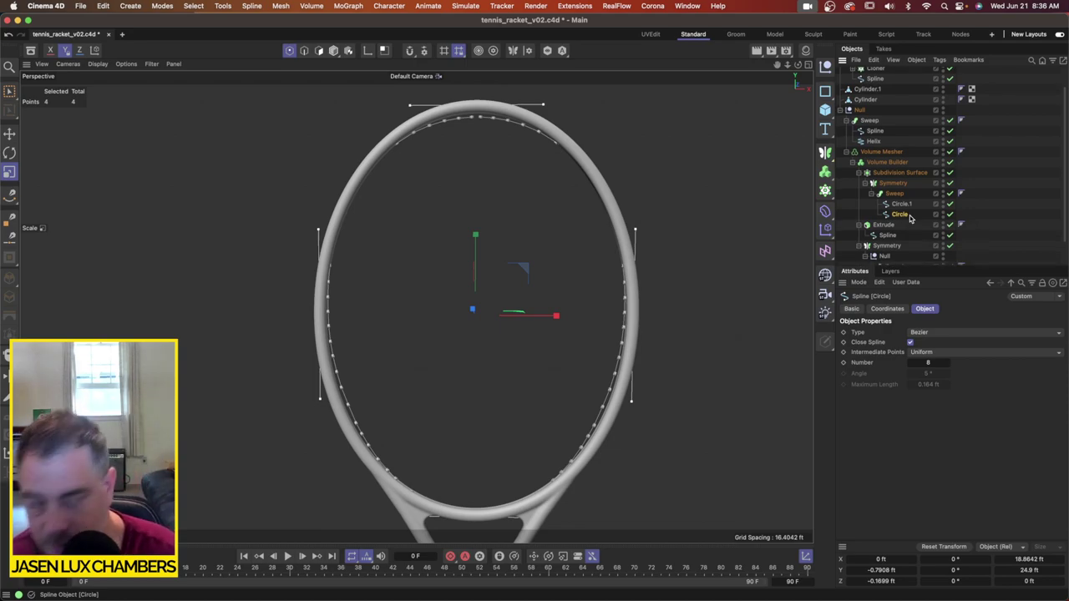
pyautogui.scroll(2, 910, 142)
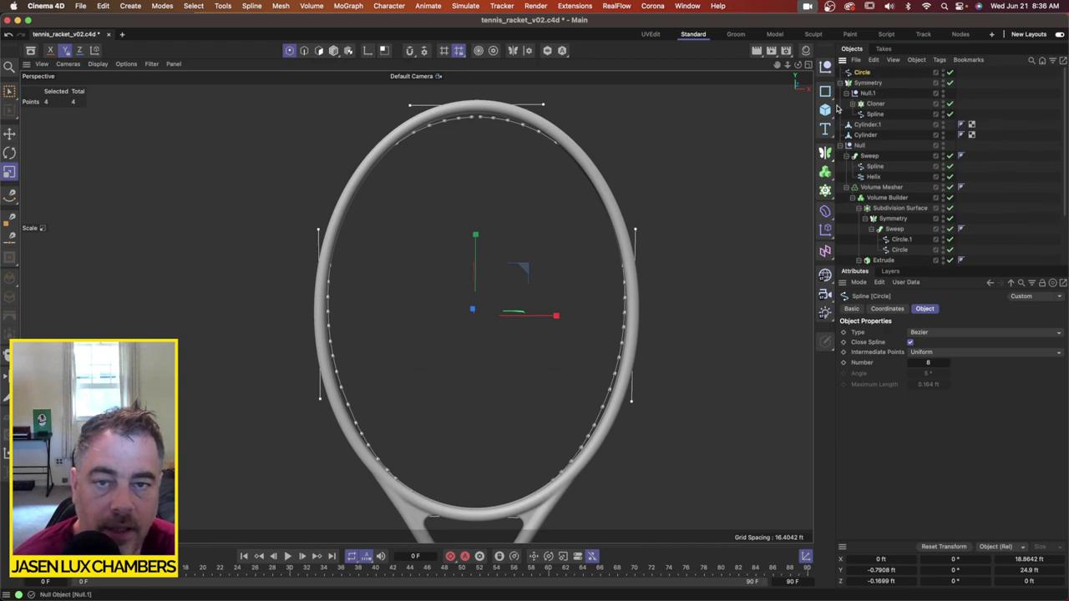
pyautogui.keyDown('alt'); pyautogui.moveTo(516, 106); pyautogui.dragTo(516, 161, button='middle'); pyautogui.keyUp('alt')
pyautogui.click(10, 171)
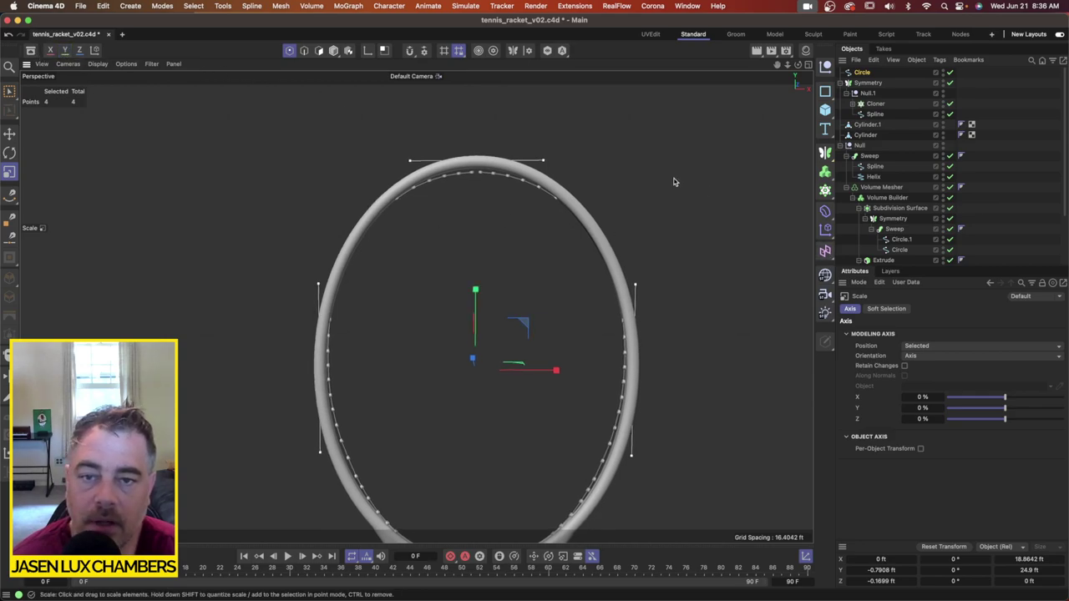
pyautogui.moveTo(675, 179); pyautogui.dragTo(654, 182)
# Step: Place the copied Circle spline beside the Cloner in the grommet null, then delete the copy
pyautogui.moveTo(863, 72); pyautogui.dragTo(873, 104)
pyautogui.click(876, 94)
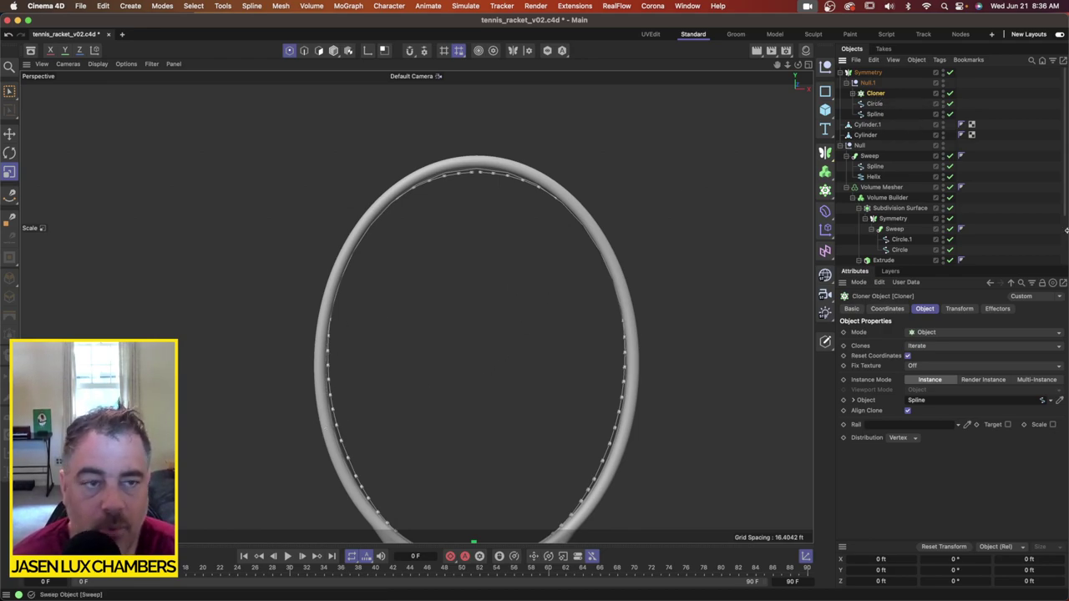
pyautogui.click(875, 103)
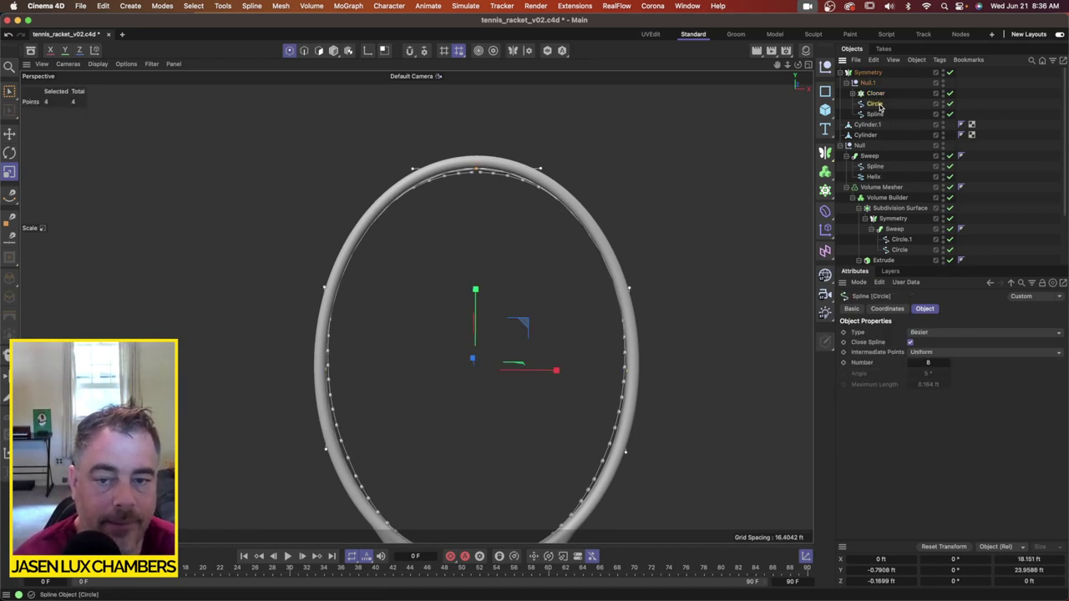
pyautogui.press('Delete')
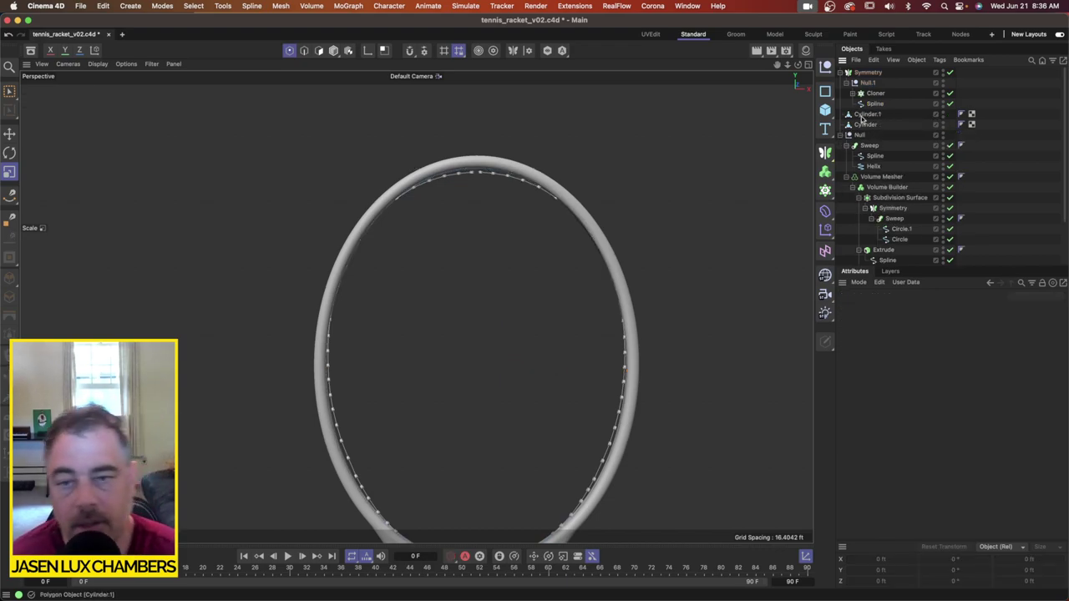
# Step: Lower the top point of the head Sweep's Circle spline to about 11.49 ft in Y
pyautogui.scroll(-3, 904, 135)
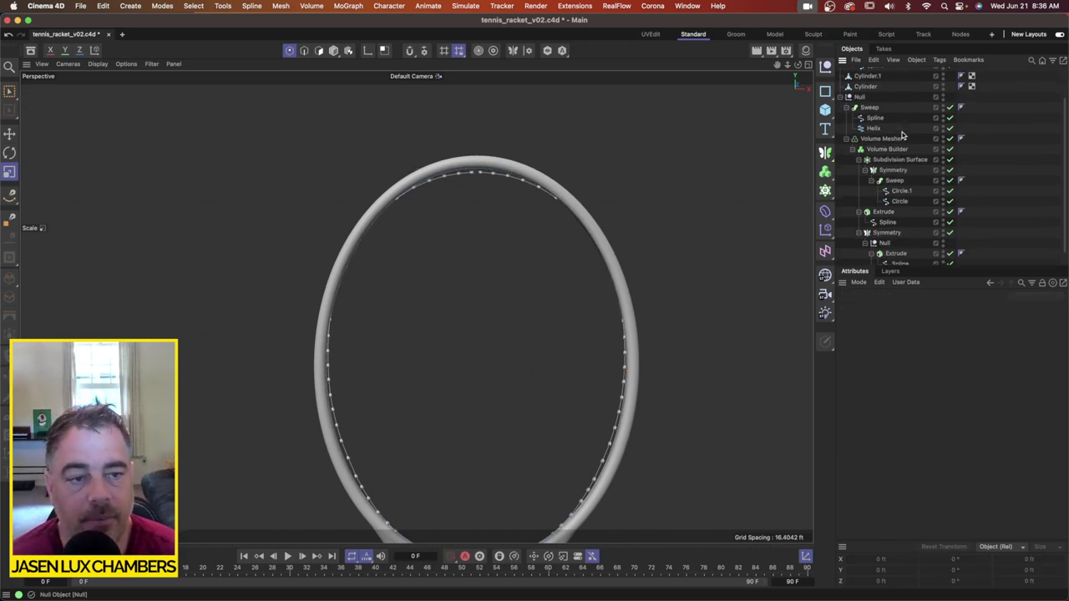
pyautogui.click(899, 201)
pyautogui.moveTo(544, 215)
pyautogui.keyDown('alt'); pyautogui.mouseDown()
pyautogui.moveTo(493, 219)
pyautogui.moveTo(538, 216)
pyautogui.mouseUp(); pyautogui.keyUp('alt')
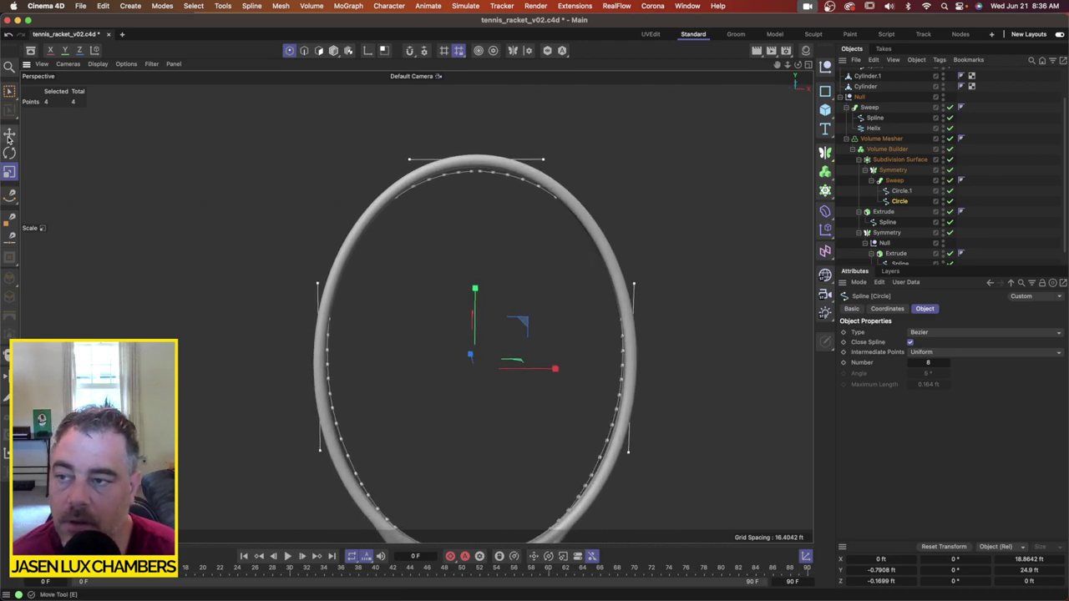
pyautogui.click(9, 91)
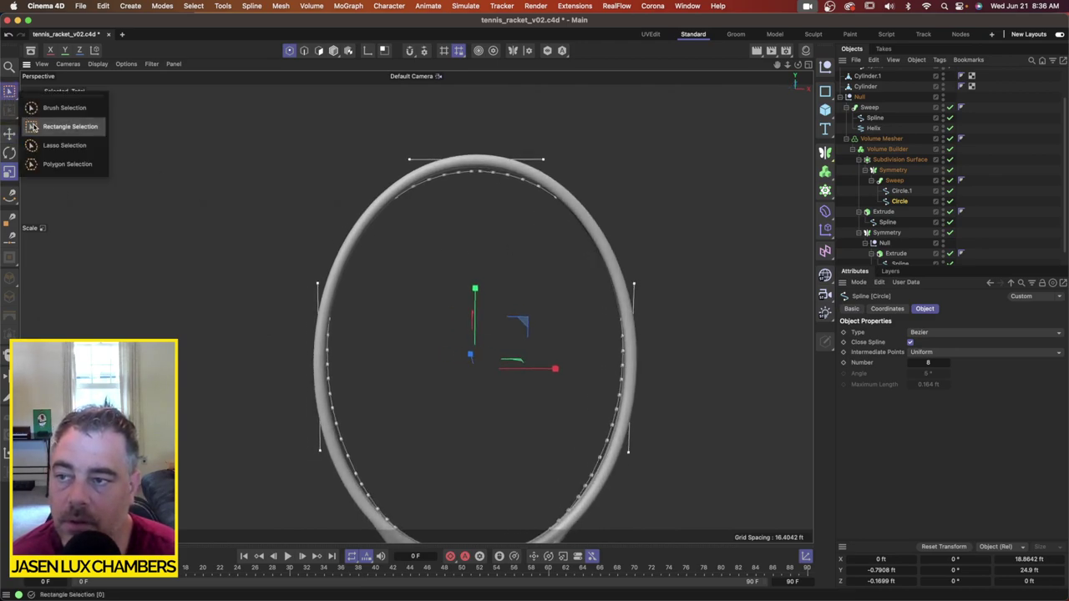
pyautogui.click(58, 60)
pyautogui.moveTo(191, 117); pyautogui.dragTo(558, 201)
pyautogui.moveTo(476, 84); pyautogui.dragTo(478, 83)
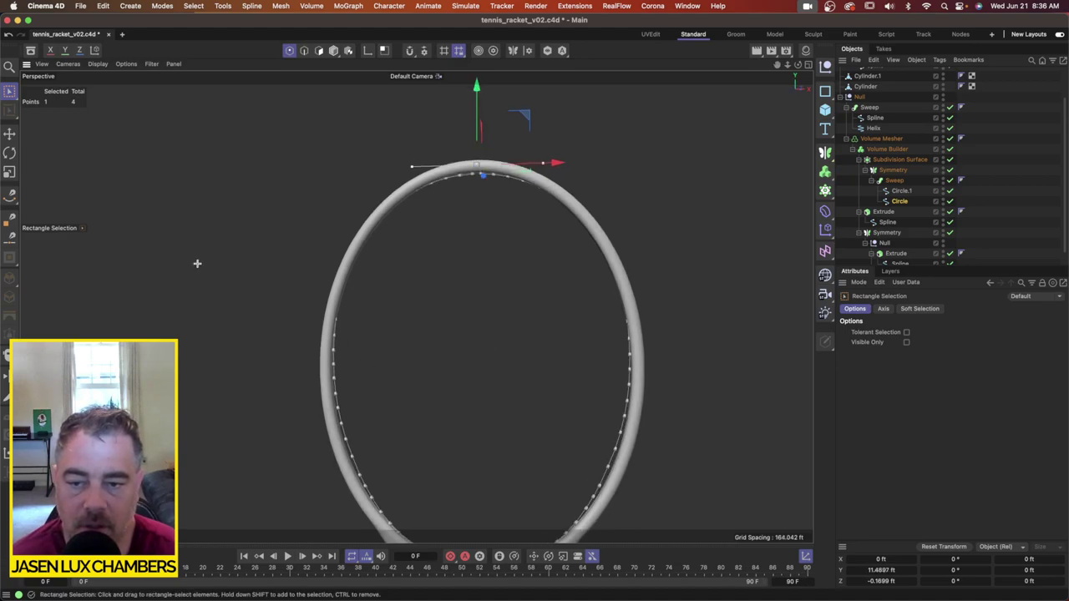
# Step: Raise the Circle spline's two side points about 0.66 ft and lower its bottom point to about -13.39 ft in Y
pyautogui.moveTo(197, 263); pyautogui.dragTo(772, 457)
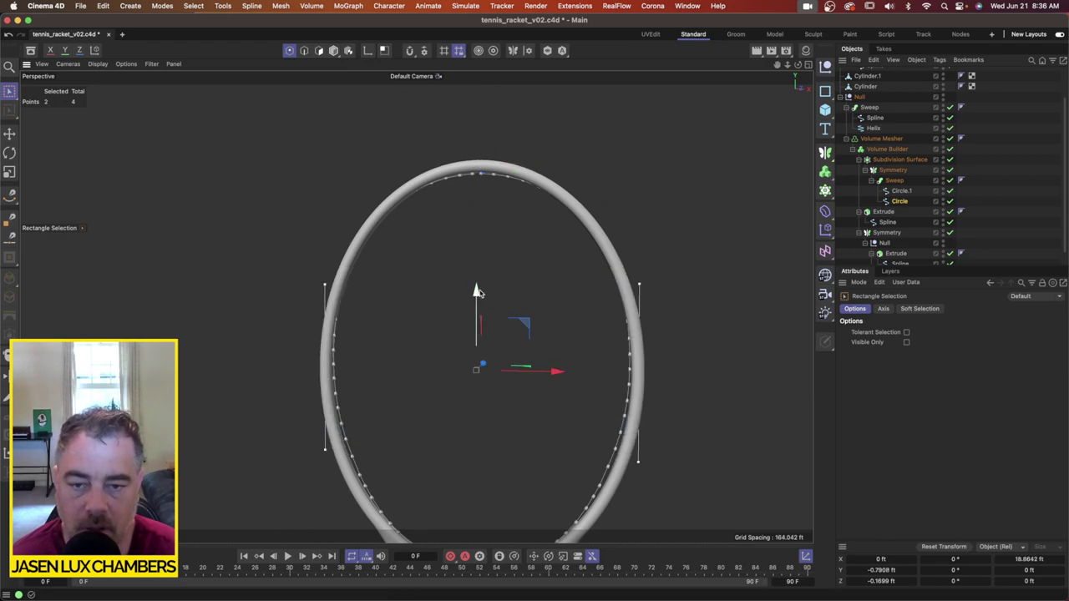
pyautogui.moveTo(474, 288); pyautogui.dragTo(477, 282)
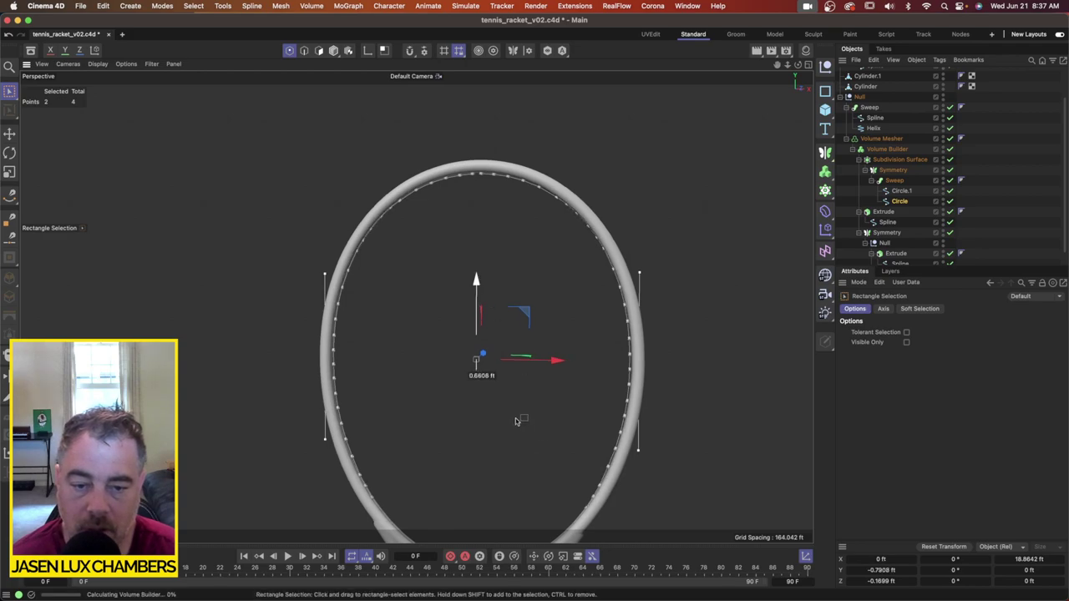
pyautogui.keyDown('alt'); pyautogui.moveTo(516, 448); pyautogui.dragTo(511, 366, button='middle'); pyautogui.keyUp('alt')
pyautogui.moveTo(659, 401); pyautogui.dragTo(238, 561)
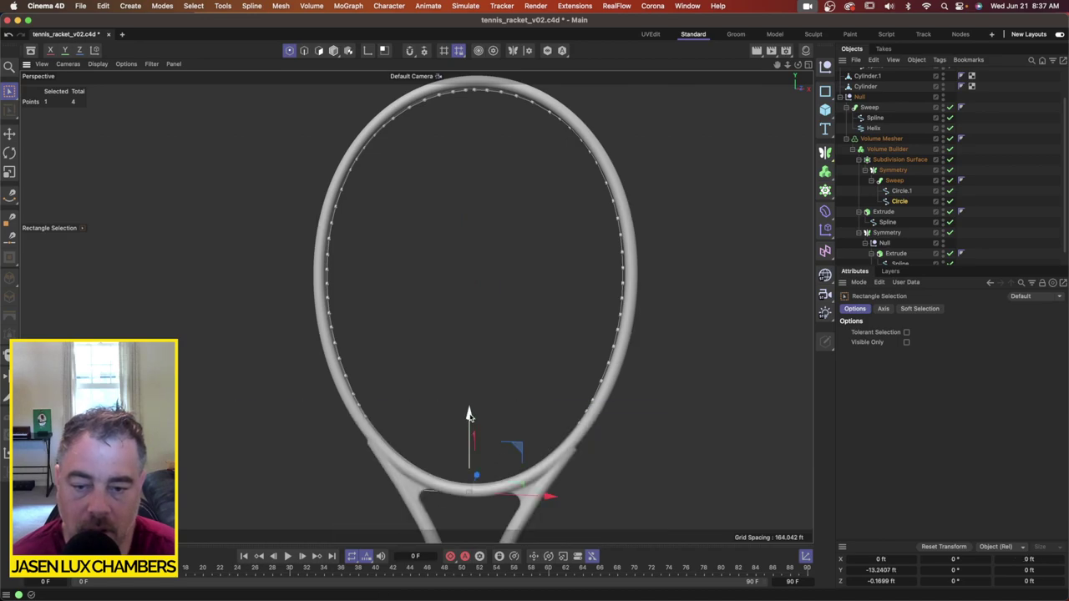
pyautogui.moveTo(469, 415); pyautogui.dragTo(469, 418)
# Step: Reselect the Circle spline's top point and lower it to about 11.46 ft in Y to bring the frame closer to the grommets
pyautogui.keyDown('alt'); pyautogui.moveTo(454, 150); pyautogui.dragTo(452, 161); pyautogui.keyUp('alt')
pyautogui.keyDown('alt'); pyautogui.moveTo(320, 224); pyautogui.dragTo(337, 217, button='right'); pyautogui.keyUp('alt')
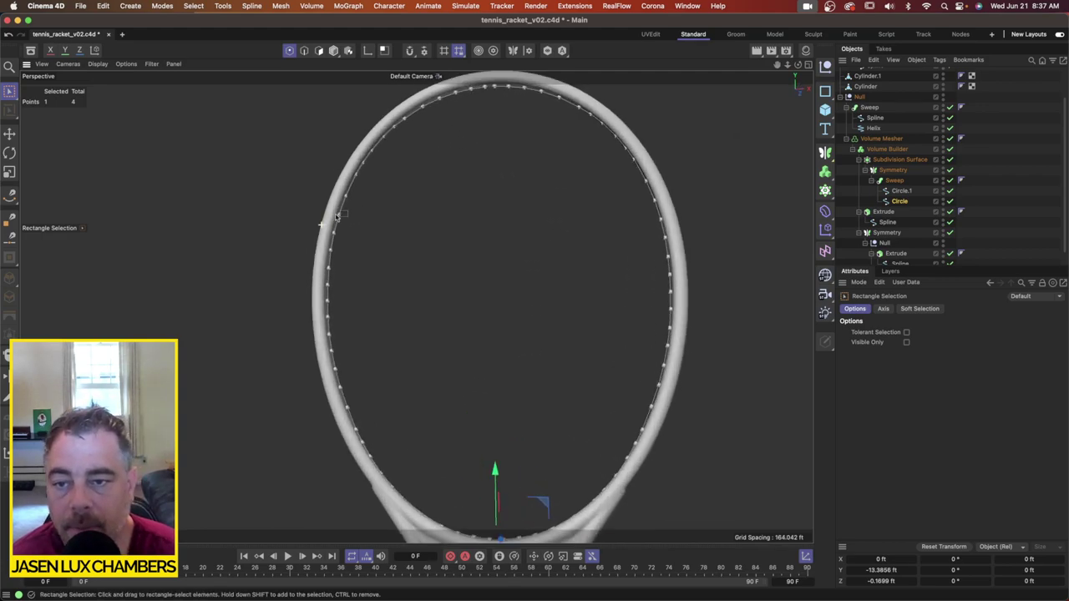
pyautogui.scroll(5, 337, 216)
pyautogui.scroll(-4, 418, 222)
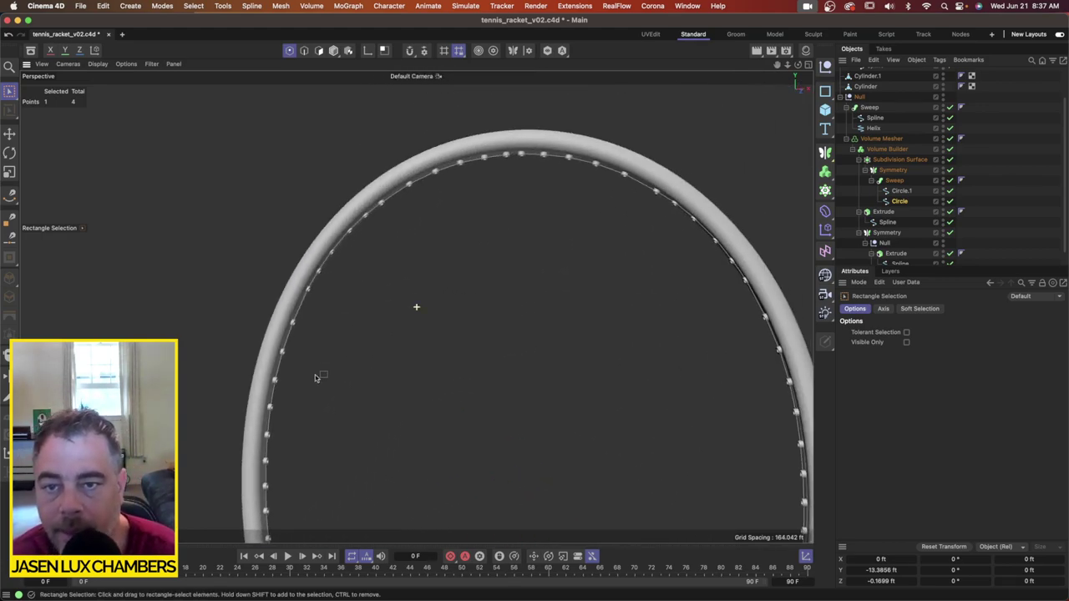
pyautogui.keyDown('alt'); pyautogui.moveTo(491, 198); pyautogui.dragTo(447, 251, button='middle'); pyautogui.keyUp('alt')
pyautogui.keyDown('alt'); pyautogui.moveTo(448, 251); pyautogui.dragTo(477, 271); pyautogui.keyUp('alt')
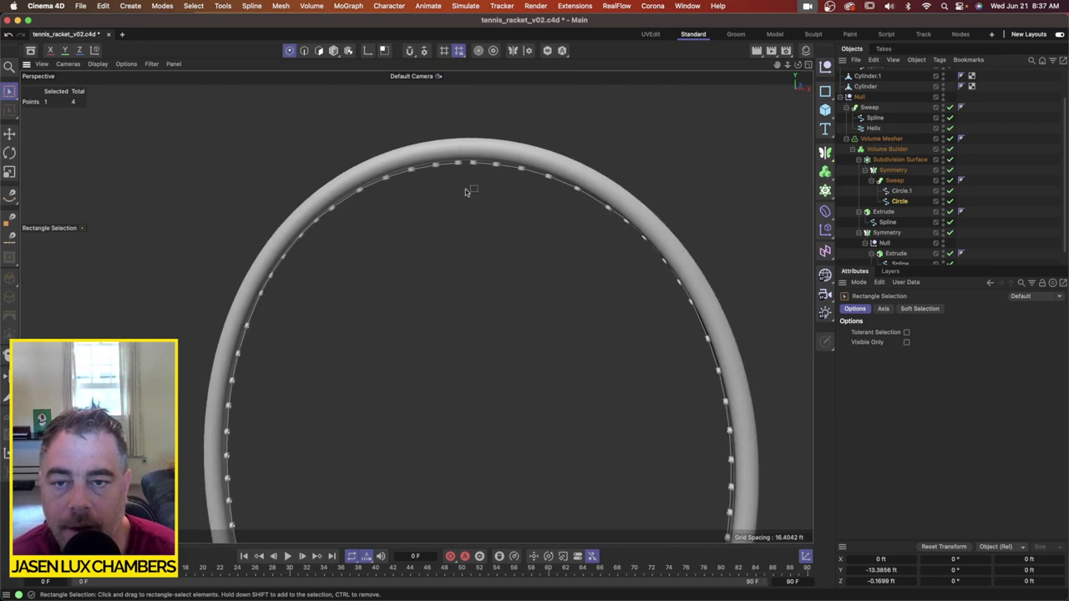
pyautogui.click(901, 201)
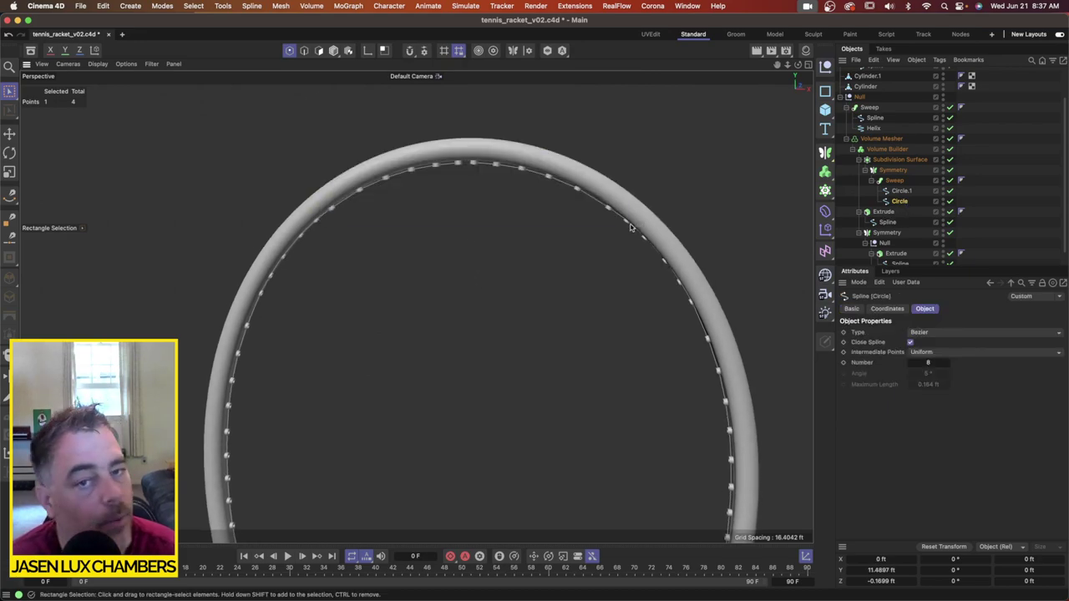
pyautogui.click(469, 152)
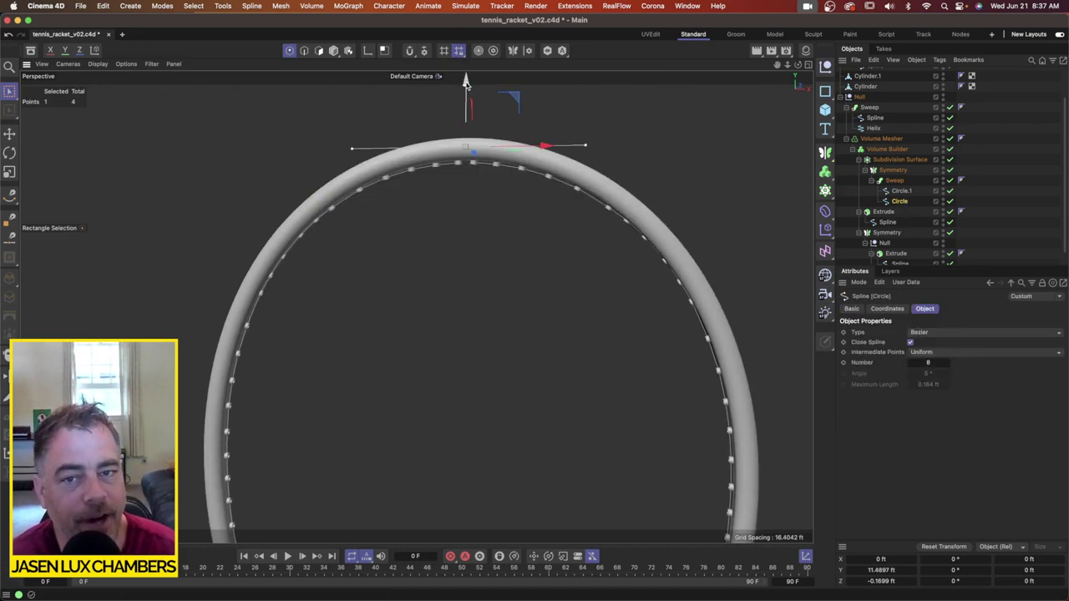
pyautogui.moveTo(466, 81); pyautogui.dragTo(469, 86)
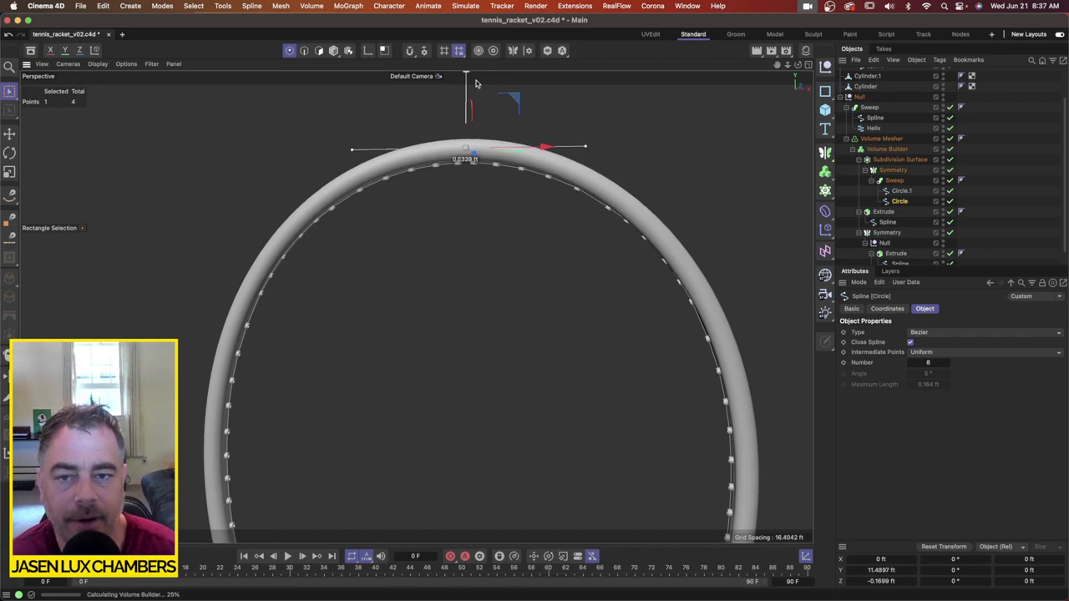
# Step: Examine how the grommets sit against the inside of the frame along the sides and lower curve of the head
pyautogui.scroll(-2, 538, 279)
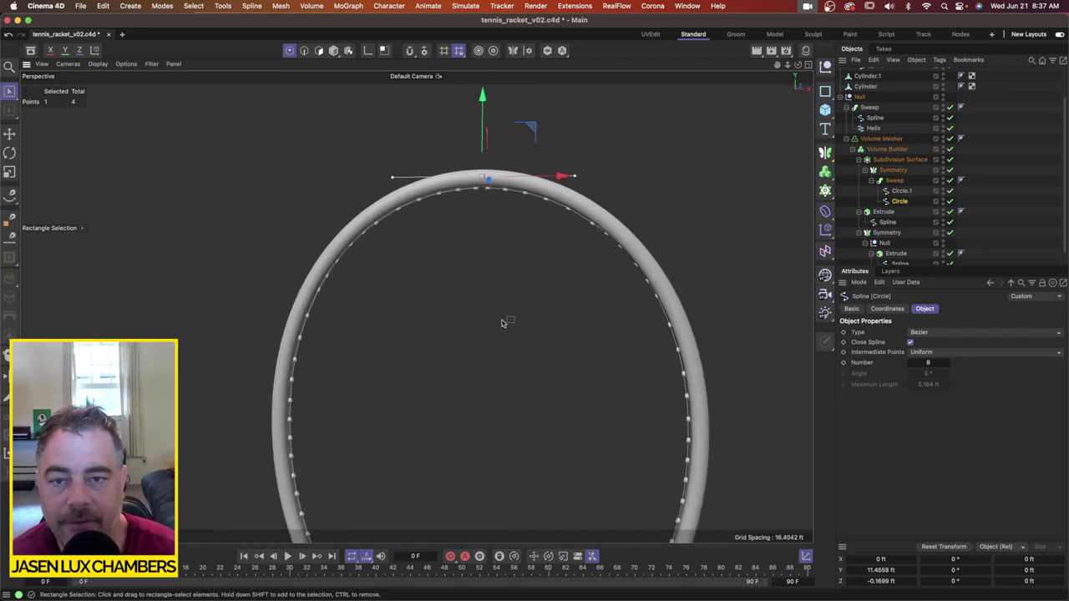
pyautogui.scroll(-1, 536, 308)
pyautogui.keyDown('alt'); pyautogui.moveTo(503, 312); pyautogui.dragTo(506, 225, button='middle'); pyautogui.keyUp('alt')
pyautogui.keyDown('alt'); pyautogui.moveTo(513, 399); pyautogui.dragTo(519, 207, button='middle'); pyautogui.keyUp('alt')
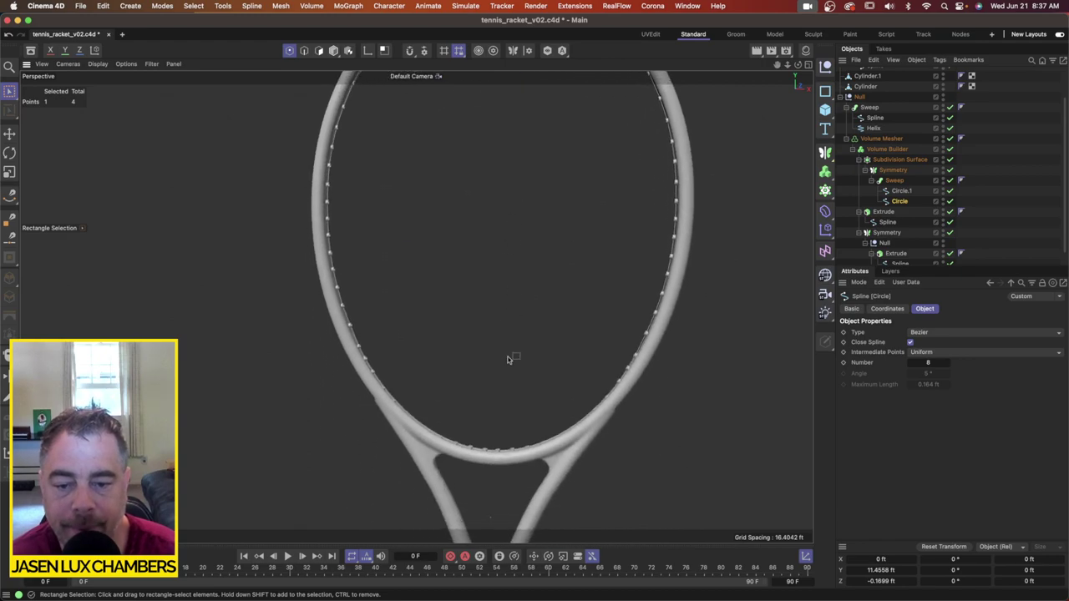
pyautogui.scroll(-3, 501, 351)
pyautogui.scroll(6, 415, 306)
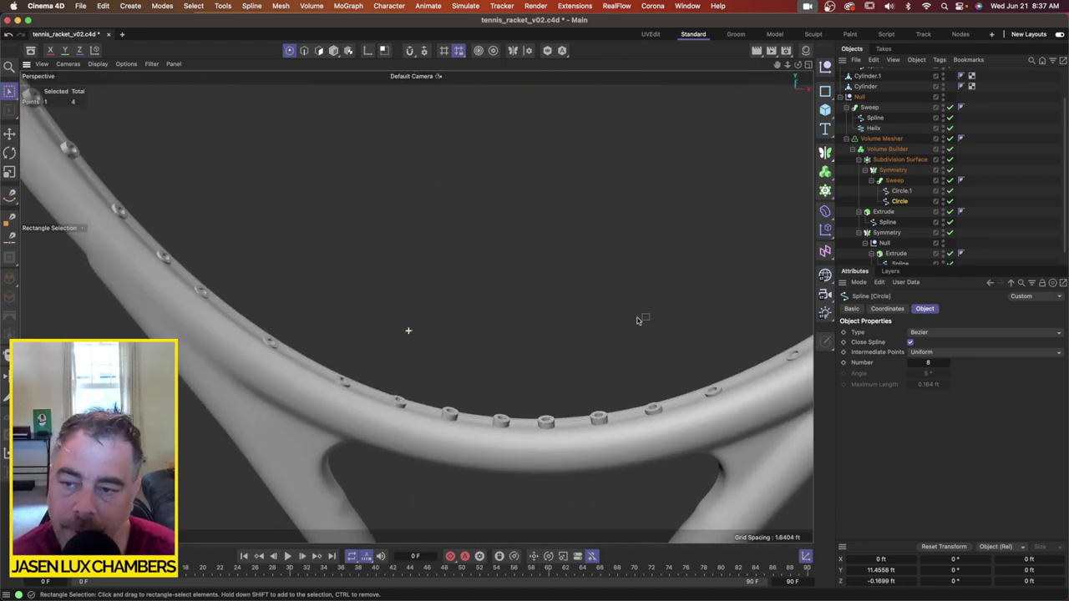
pyautogui.scroll(-5, 585, 321)
pyautogui.scroll(2, 413, 312)
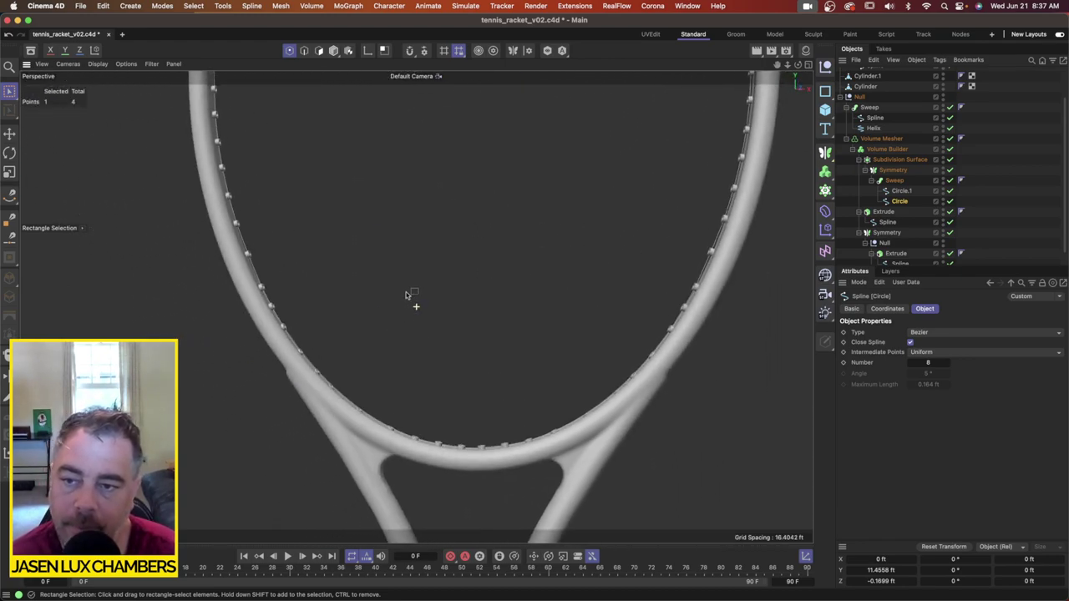
# Step: Select the Circle spline's two side points and lower them about 0.25 ft, to about -0.38 ft in Y
pyautogui.keyDown('alt'); pyautogui.moveTo(407, 295); pyautogui.dragTo(410, 302); pyautogui.keyUp('alt')
pyautogui.moveTo(589, 493); pyautogui.dragTo(604, 495)
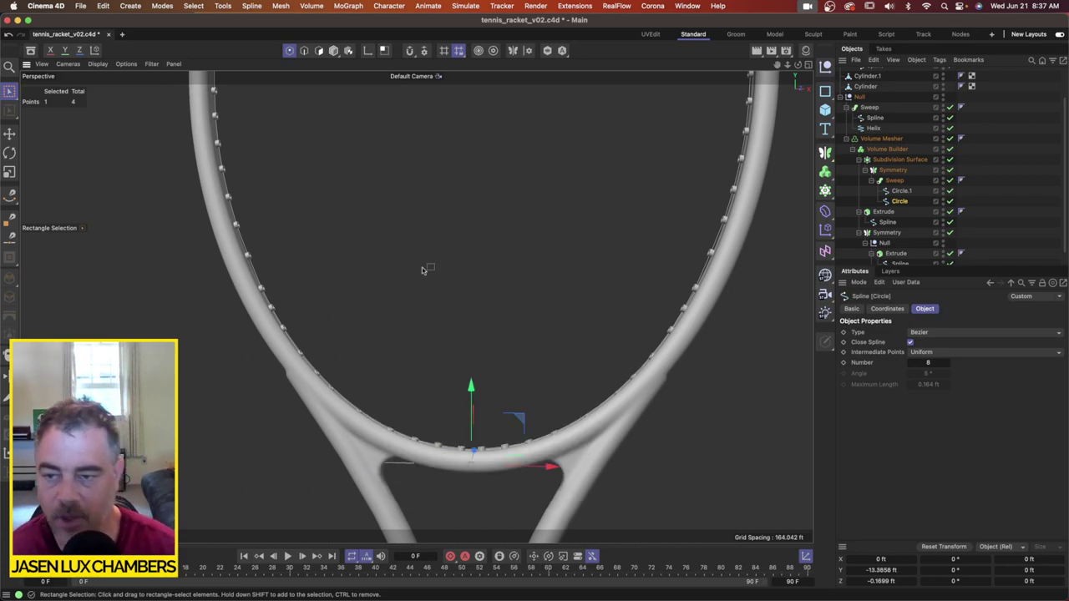
pyautogui.scroll(-4, 429, 251)
pyautogui.keyDown('alt'); pyautogui.moveTo(429, 277); pyautogui.dragTo(382, 382, button='middle'); pyautogui.keyUp('alt')
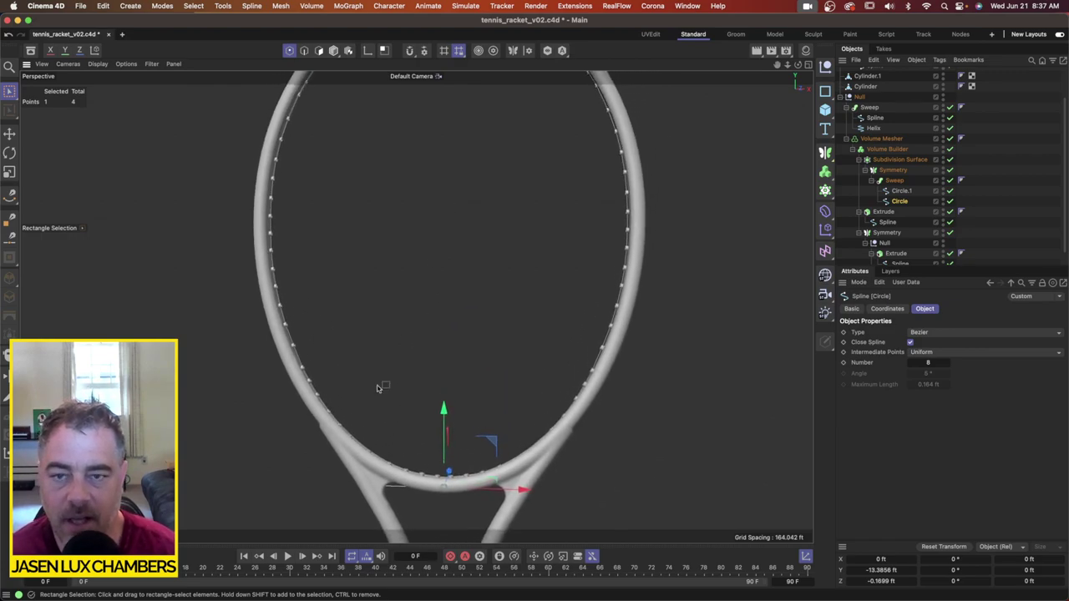
pyautogui.moveTo(175, 124); pyautogui.dragTo(773, 380)
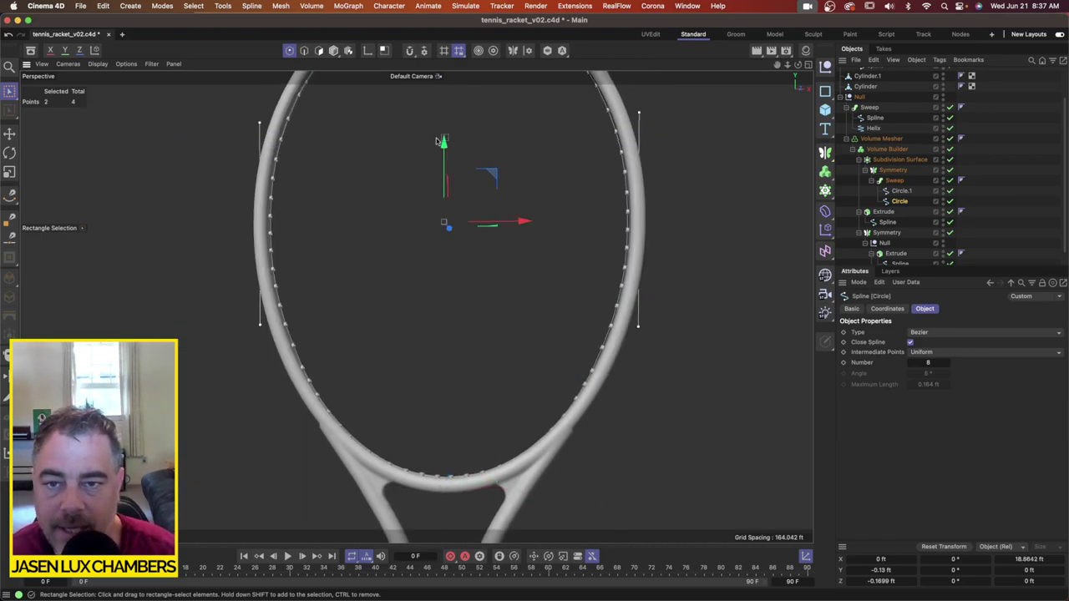
pyautogui.moveTo(444, 143); pyautogui.dragTo(444, 148)
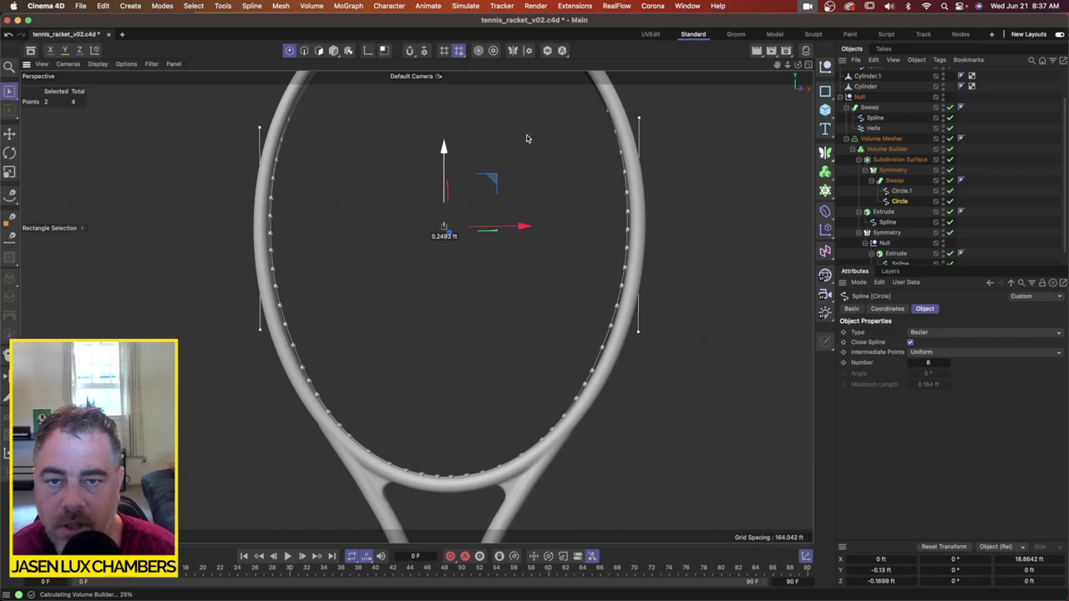
pyautogui.scroll(-2, 527, 139)
pyautogui.keyDown('alt'); pyautogui.moveTo(530, 136); pyautogui.dragTo(508, 252, button='middle'); pyautogui.keyUp('alt')
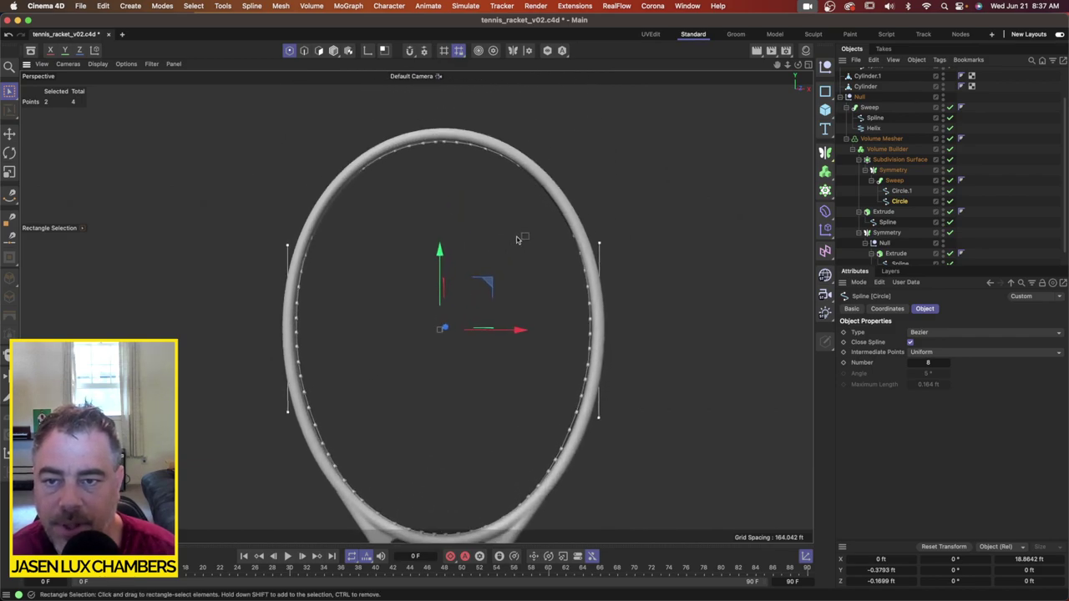
# Step: Select the grommet Spline beside the Cloner and nudge five points on the head's upper-left curve slightly inward in X
pyautogui.moveTo(358, 231)
pyautogui.keyDown('alt'); pyautogui.mouseDown()
pyautogui.moveTo(387, 208)
pyautogui.moveTo(367, 222)
pyautogui.mouseUp(); pyautogui.keyUp('alt')
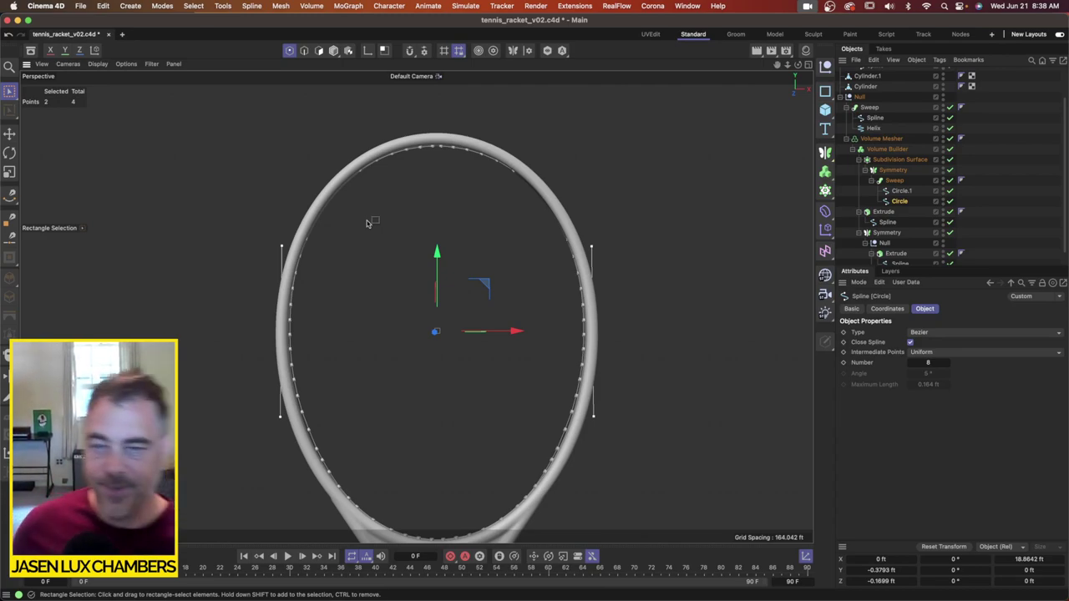
pyautogui.keyDown('shift'); pyautogui.scroll(-5, 367, 221); pyautogui.keyUp('shift')
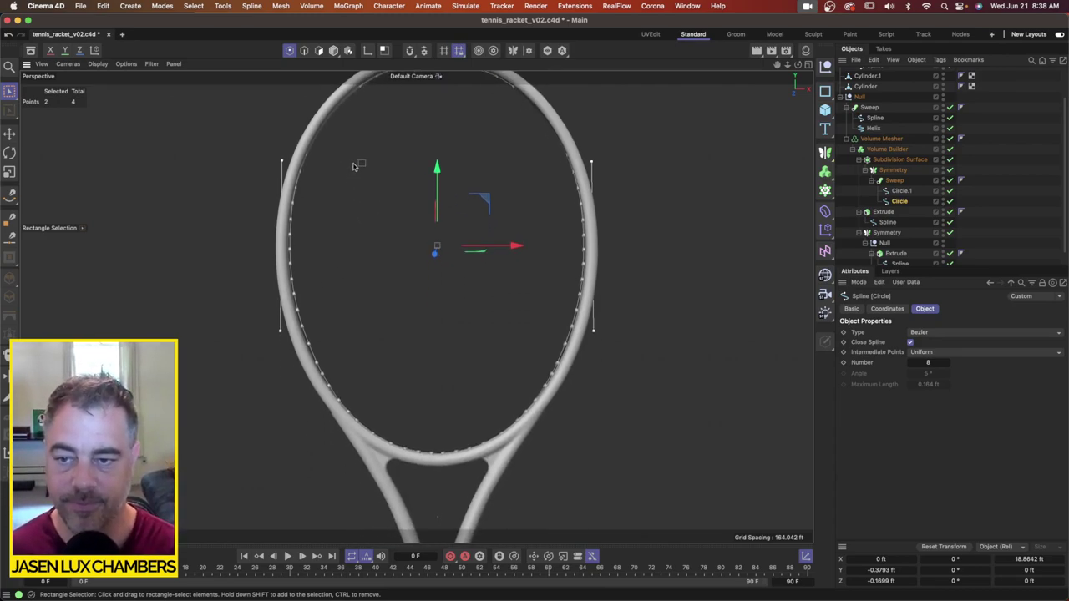
pyautogui.keyDown('alt'); pyautogui.moveTo(372, 159); pyautogui.dragTo(372, 154); pyautogui.keyUp('alt')
pyautogui.keyDown('alt'); pyautogui.moveTo(373, 154); pyautogui.dragTo(372, 223, button='middle'); pyautogui.keyUp('alt')
pyautogui.keyDown('alt'); pyautogui.moveTo(373, 224); pyautogui.dragTo(397, 206, button='right'); pyautogui.keyUp('alt')
pyautogui.keyDown('alt'); pyautogui.moveTo(397, 207); pyautogui.dragTo(390, 211); pyautogui.keyUp('alt')
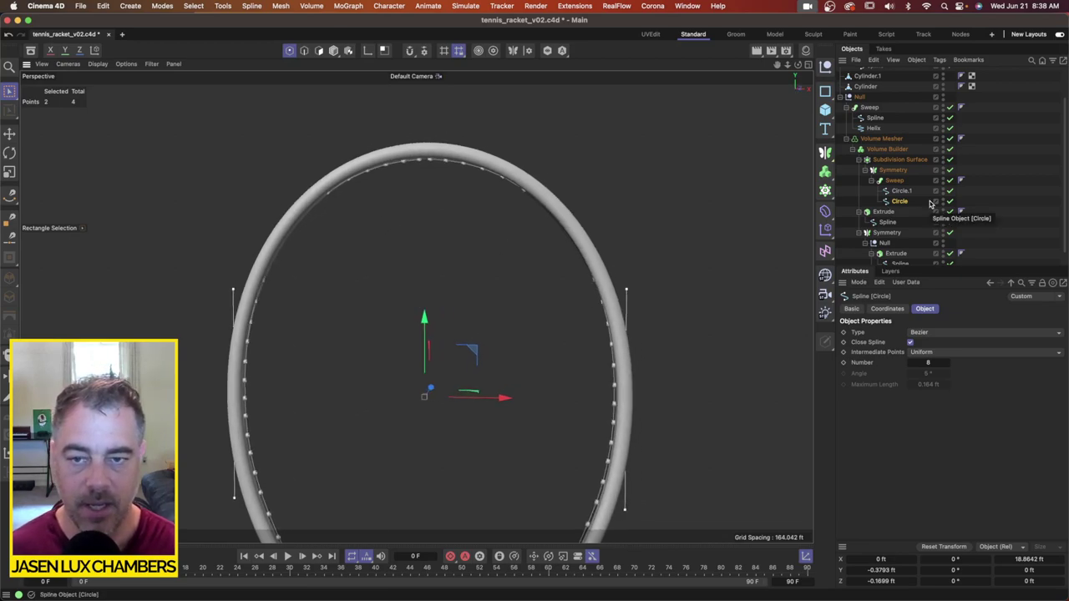
pyautogui.scroll(2, 888, 113)
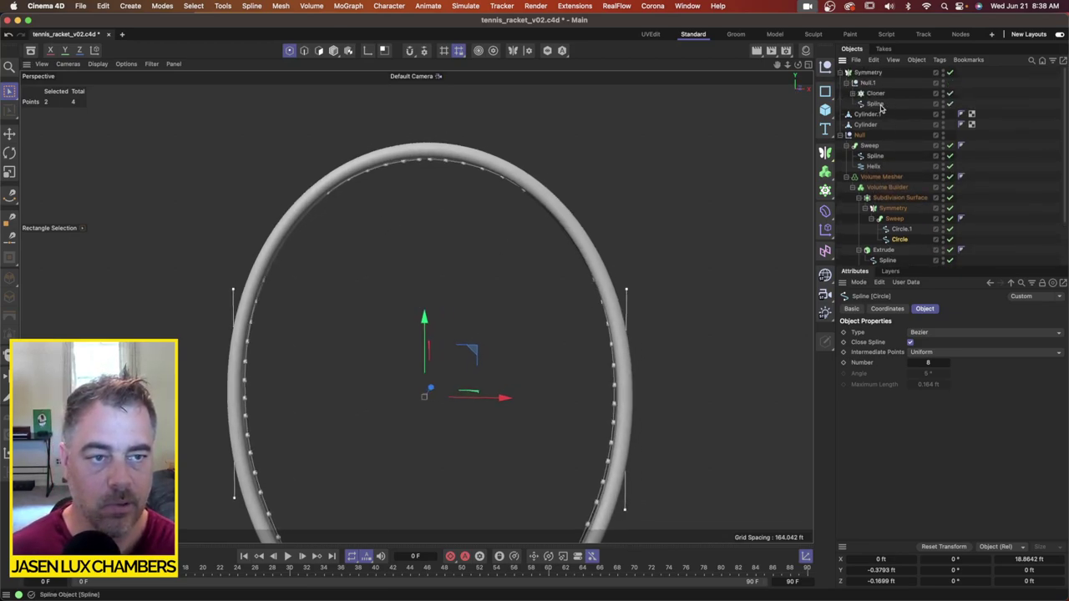
pyautogui.click(875, 103)
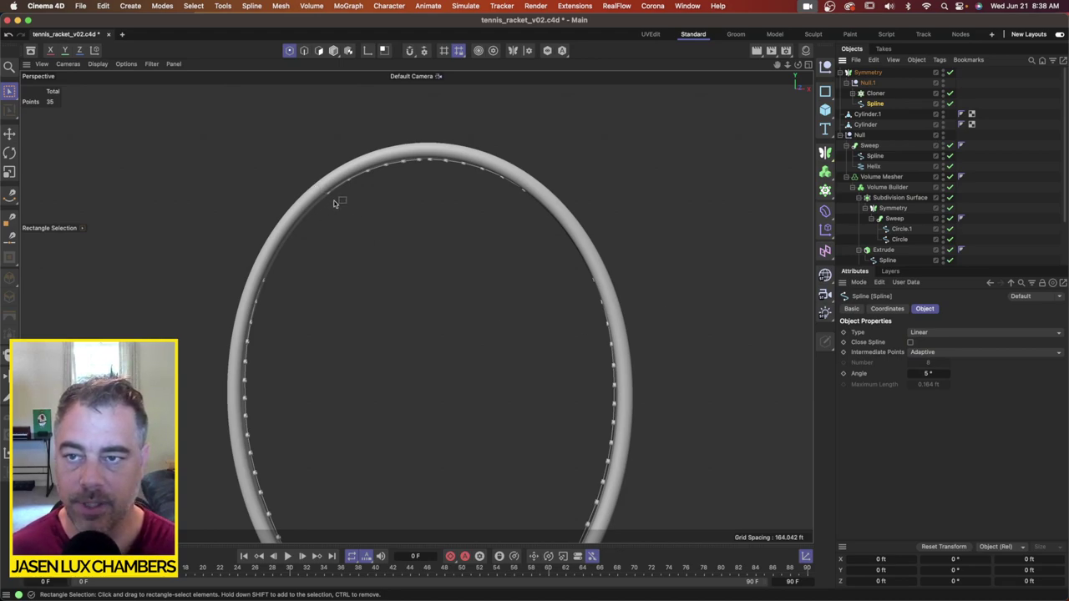
pyautogui.moveTo(338, 199); pyautogui.dragTo(217, 272)
pyautogui.scroll(1, 333, 214)
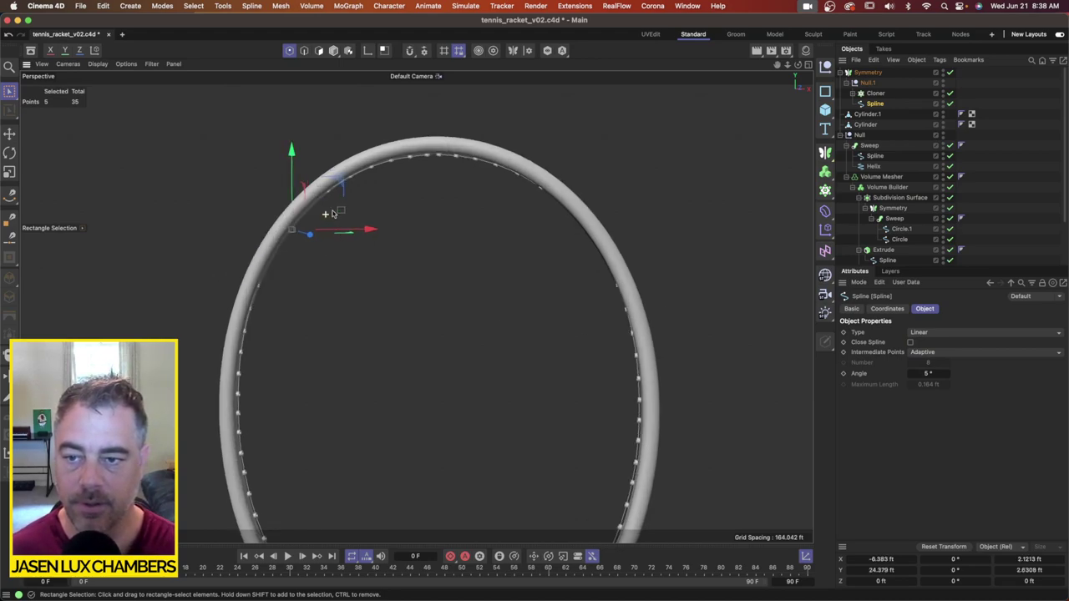
pyautogui.scroll(2, 332, 214)
pyautogui.moveTo(355, 232); pyautogui.dragTo(359, 232)
# Step: Nudge two grommet points lower on the upper-left curve about 0.06 ft in X and three higher ones about 0.02 ft in Y
pyautogui.moveTo(280, 281); pyautogui.dragTo(207, 334)
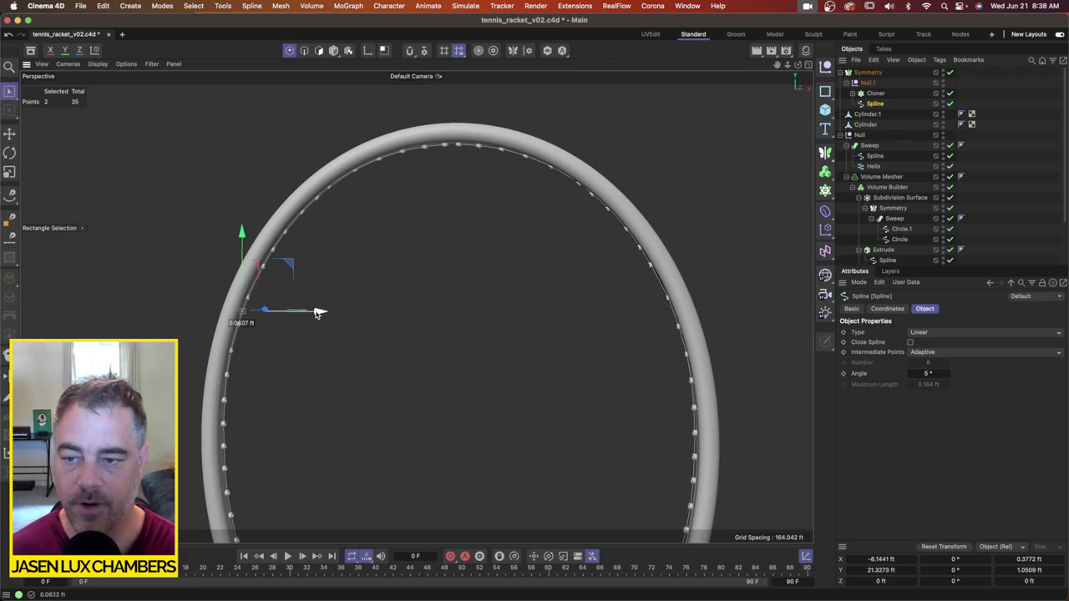
pyautogui.scroll(5, 340, 202)
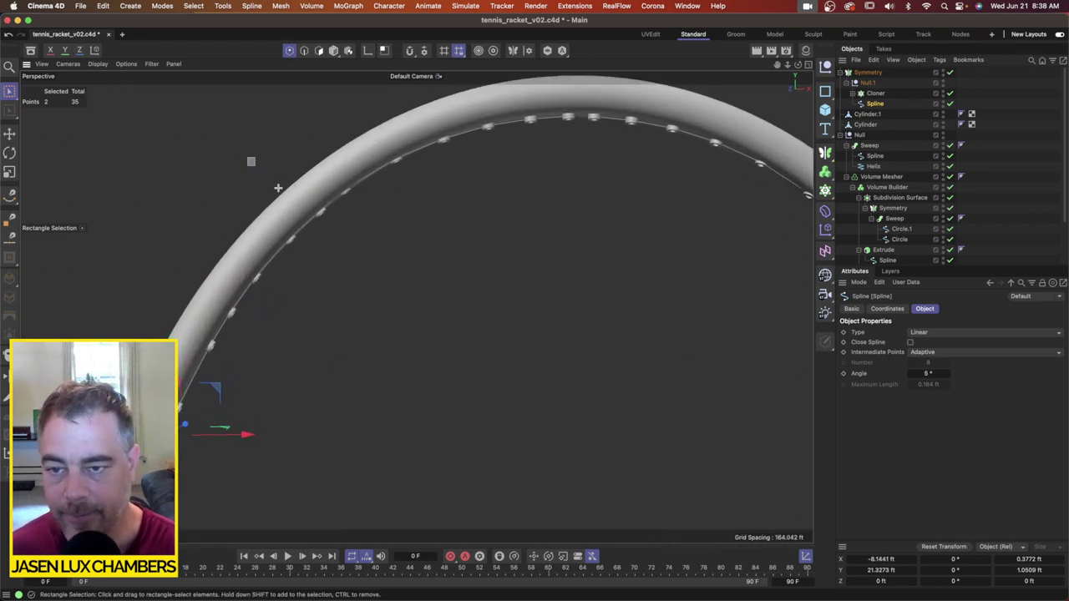
pyautogui.moveTo(247, 157); pyautogui.dragTo(372, 260)
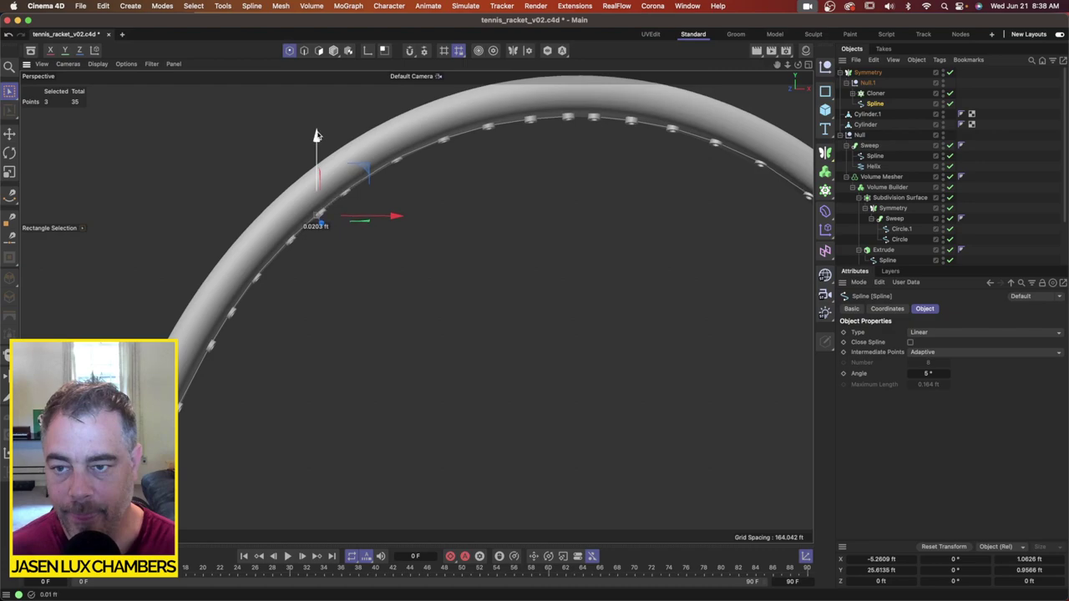
pyautogui.moveTo(385, 182); pyautogui.dragTo(423, 83)
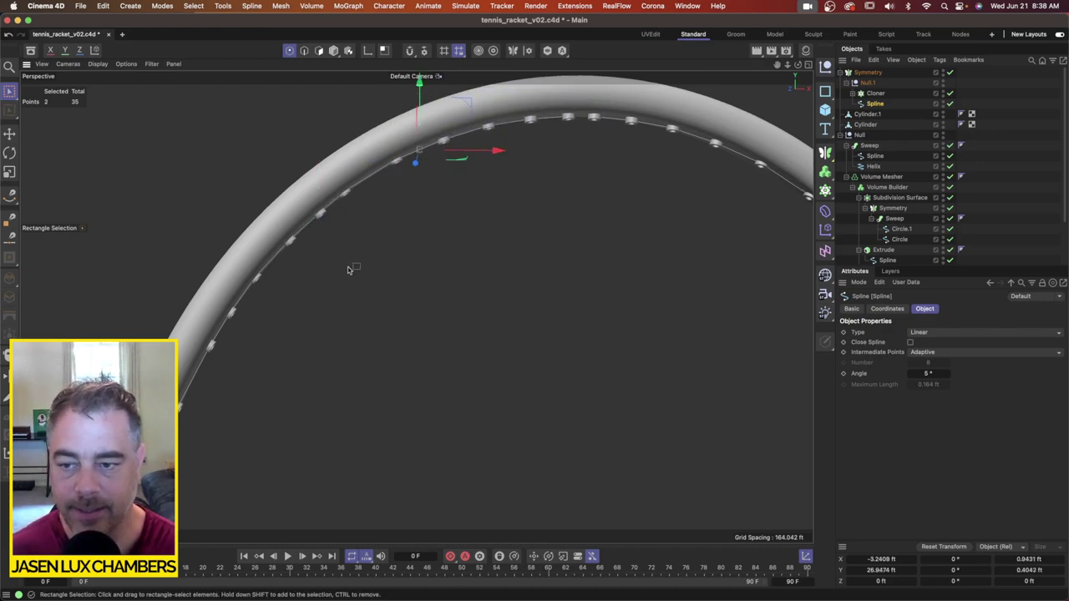
# Step: Move seven grommet spline points along the left side of the head slightly outward in X against the frame
pyautogui.scroll(2, 299, 301)
pyautogui.keyDown('alt'); pyautogui.moveTo(299, 301); pyautogui.dragTo(327, 198); pyautogui.keyUp('alt')
pyautogui.moveTo(433, 194); pyautogui.dragTo(162, 521)
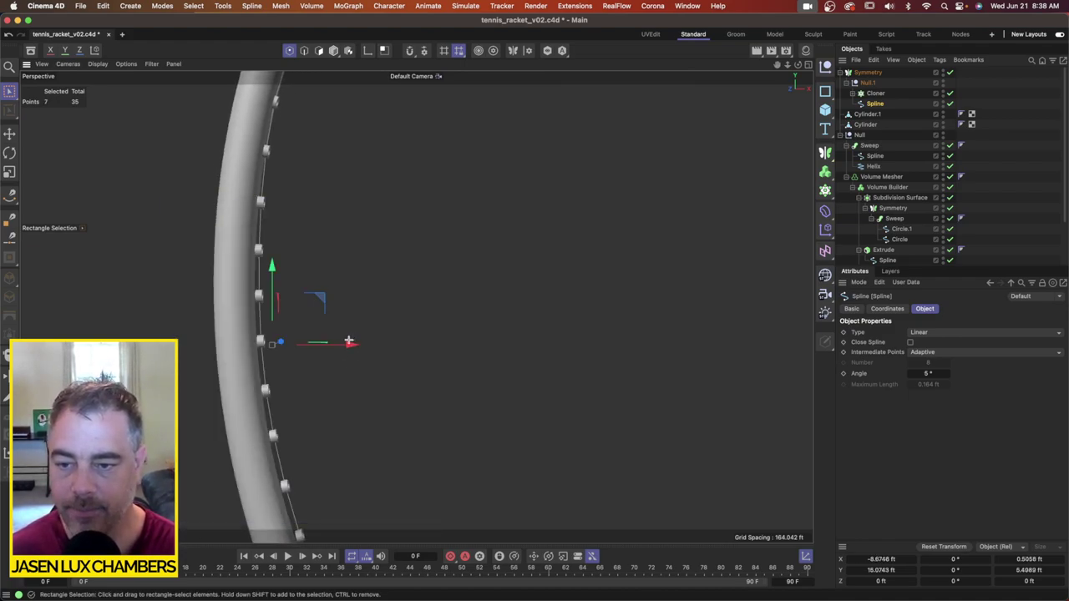
pyautogui.moveTo(353, 351); pyautogui.dragTo(346, 345)
# Step: Nudge the grommet points farther down the head's left side, then a small mid-side group, outward in X to meet the frame
pyautogui.keyDown('alt'); pyautogui.moveTo(406, 381); pyautogui.dragTo(421, 244, button='middle'); pyautogui.keyUp('alt')
pyautogui.moveTo(206, 366); pyautogui.dragTo(391, 538)
pyautogui.moveTo(418, 450); pyautogui.dragTo(410, 456)
pyautogui.keyDown('alt'); pyautogui.moveTo(434, 472); pyautogui.dragTo(423, 279, button='middle'); pyautogui.keyUp('alt')
pyautogui.keyDown('alt'); pyautogui.moveTo(392, 143); pyautogui.dragTo(424, 298, button='middle'); pyautogui.keyUp('alt')
pyautogui.moveTo(405, 251); pyautogui.dragTo(269, 359)
pyautogui.moveTo(405, 309); pyautogui.dragTo(400, 308)
pyautogui.moveTo(396, 172); pyautogui.dragTo(256, 275)
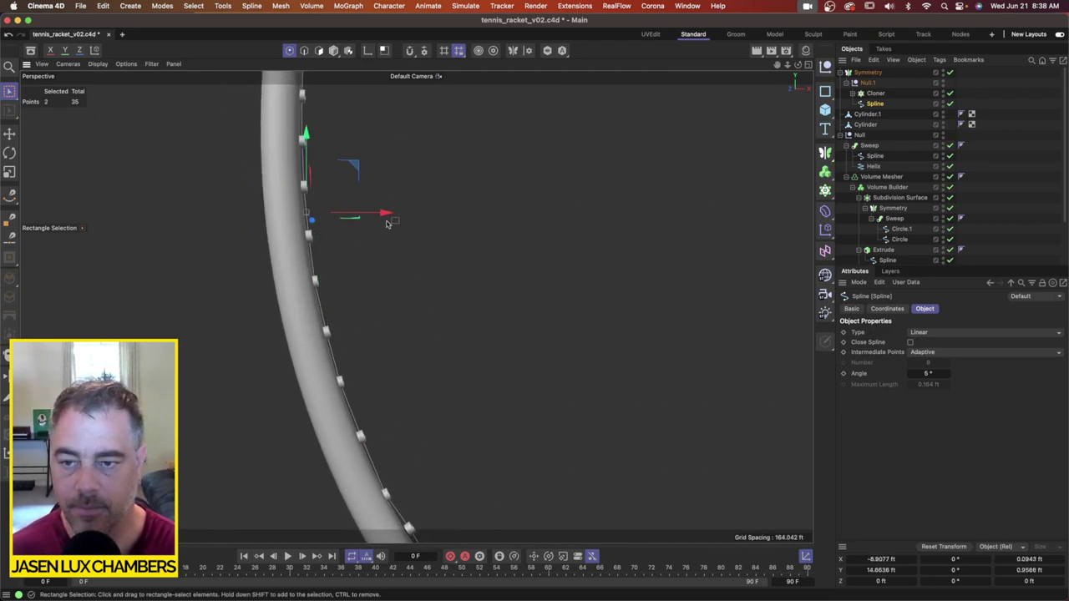
# Step: Shift a single grommet point above the throat junction on the lower-left curve outward to about -6.57 ft in X
pyautogui.keyDown('alt'); pyautogui.moveTo(406, 239); pyautogui.dragTo(365, 316); pyautogui.keyUp('alt')
pyautogui.moveTo(441, 301); pyautogui.dragTo(373, 357)
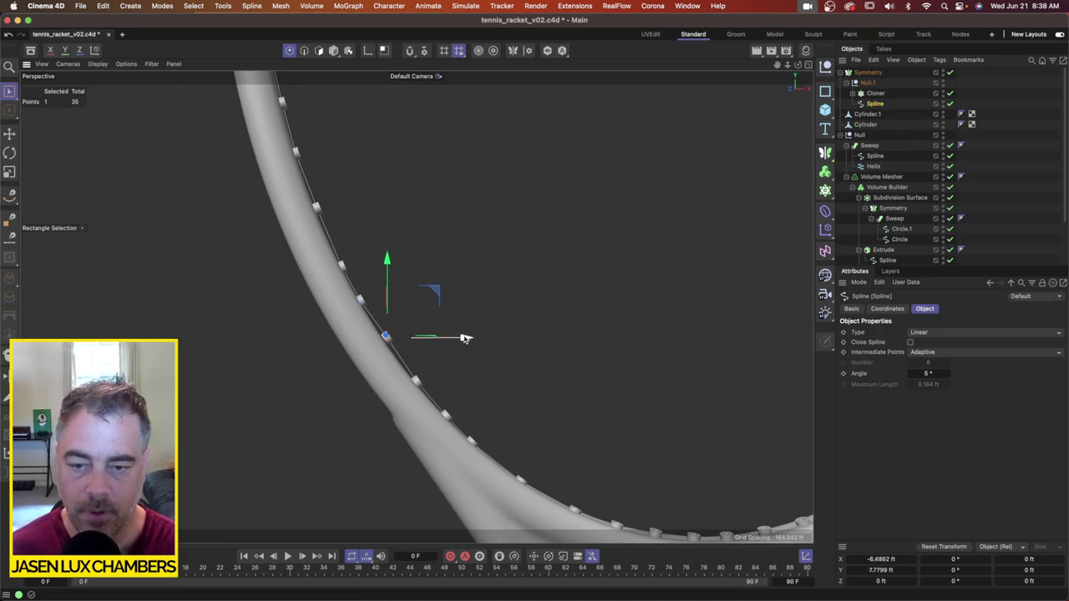
pyautogui.moveTo(465, 337); pyautogui.dragTo(460, 338)
# Step: Raise the grommet points along the lower curve slightly, and the one just before them to about 6.24 ft in Y
pyautogui.keyDown('alt'); pyautogui.moveTo(567, 406); pyautogui.dragTo(534, 311, button='middle'); pyautogui.keyUp('alt')
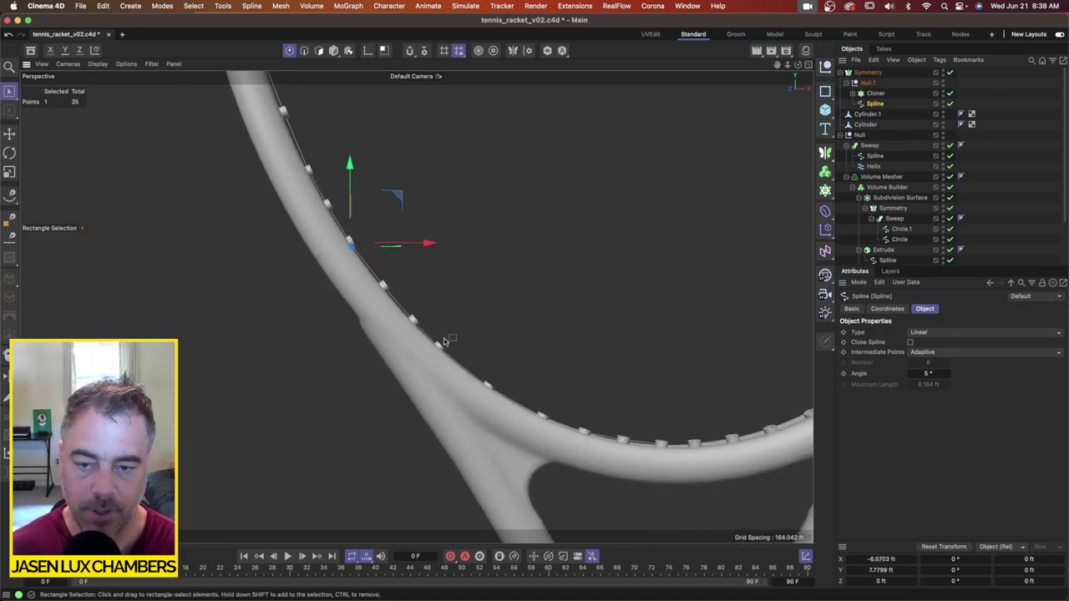
pyautogui.moveTo(432, 333); pyautogui.dragTo(642, 479)
pyautogui.moveTo(493, 328); pyautogui.dragTo(491, 322)
pyautogui.moveTo(394, 308); pyautogui.dragTo(426, 355)
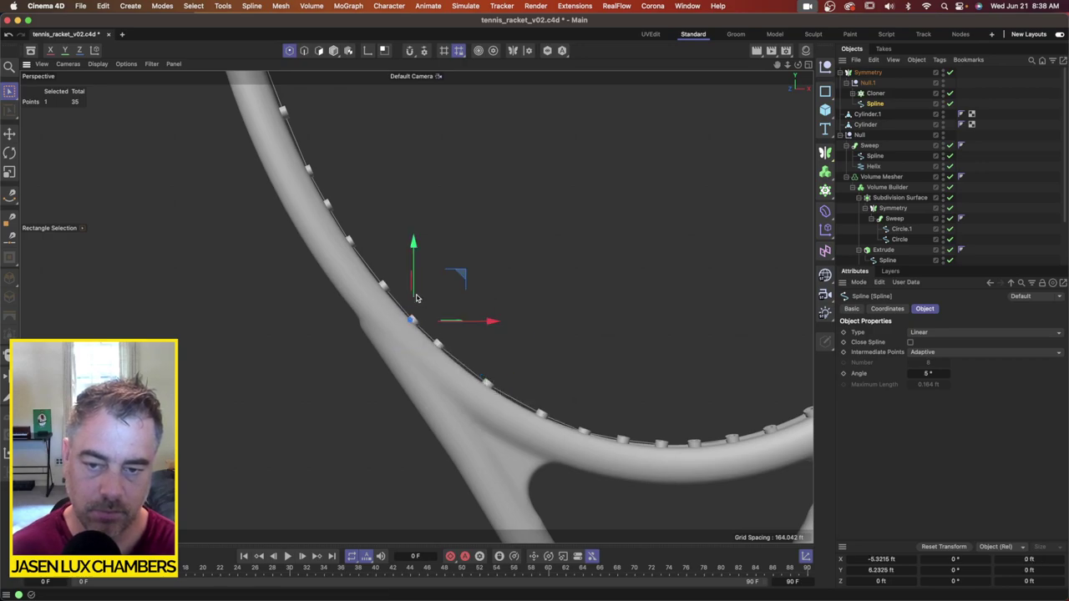
pyautogui.moveTo(416, 284); pyautogui.dragTo(415, 281)
# Step: Examine how the grommets sit against the frame along the lower curve and around the top of the head
pyautogui.keyDown('alt'); pyautogui.moveTo(430, 321); pyautogui.dragTo(543, 388); pyautogui.keyUp('alt')
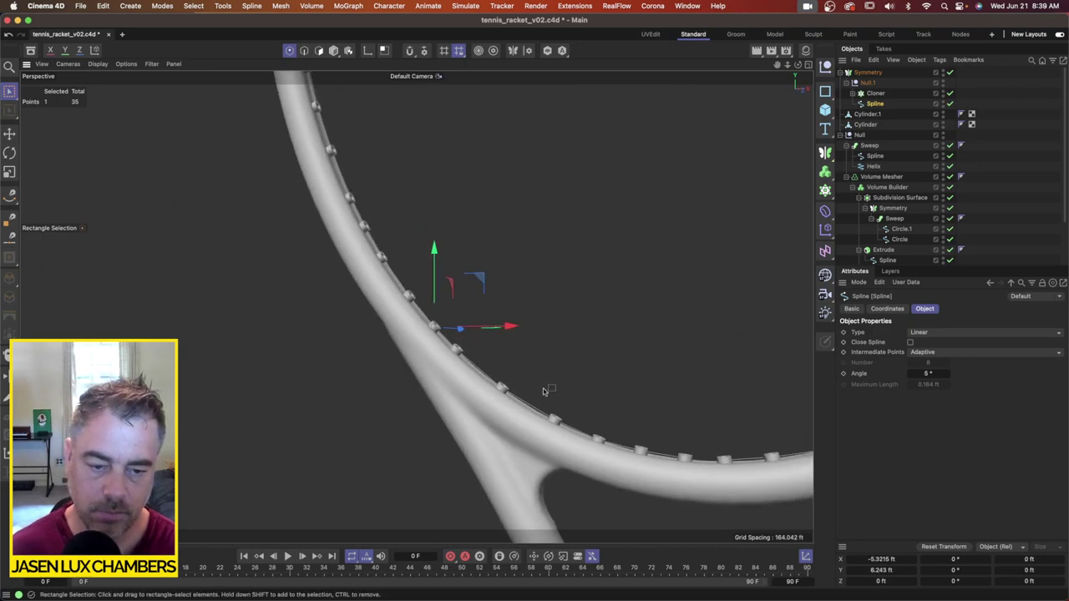
pyautogui.keyDown('alt'); pyautogui.moveTo(558, 401); pyautogui.dragTo(437, 363, button='middle'); pyautogui.keyUp('alt')
pyautogui.keyDown('alt'); pyautogui.moveTo(438, 364); pyautogui.dragTo(468, 426); pyautogui.keyUp('alt')
pyautogui.scroll(-10, 523, 408)
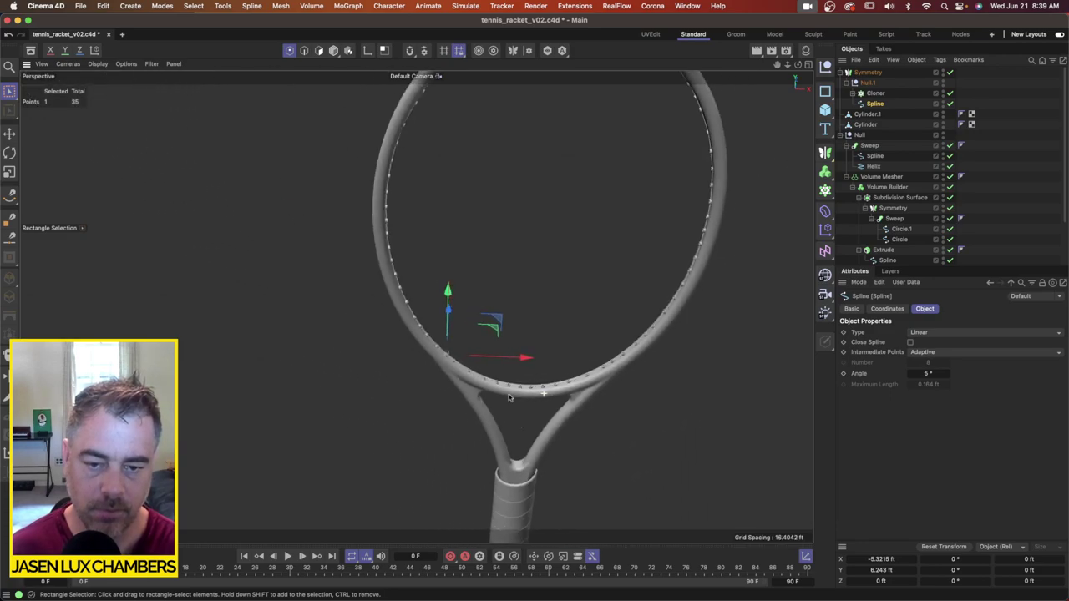
pyautogui.scroll(-3, 553, 414)
pyautogui.scroll(-2, 551, 396)
pyautogui.keyDown('alt'); pyautogui.moveTo(536, 226); pyautogui.dragTo(520, 401, button='middle'); pyautogui.keyUp('alt')
pyautogui.keyDown('alt'); pyautogui.moveTo(483, 296); pyautogui.dragTo(729, 305, button='right'); pyautogui.keyUp('alt')
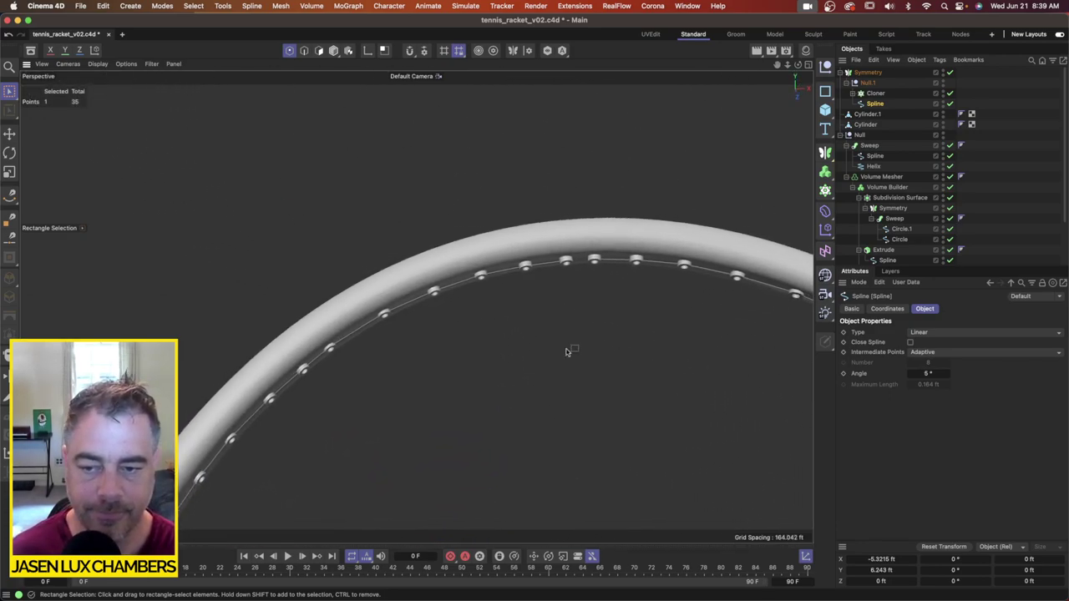
pyautogui.keyDown('alt'); pyautogui.moveTo(416, 307); pyautogui.dragTo(557, 402); pyautogui.keyUp('alt')
pyautogui.keyDown('alt'); pyautogui.moveTo(643, 379); pyautogui.dragTo(540, 391, button='right'); pyautogui.keyUp('alt')
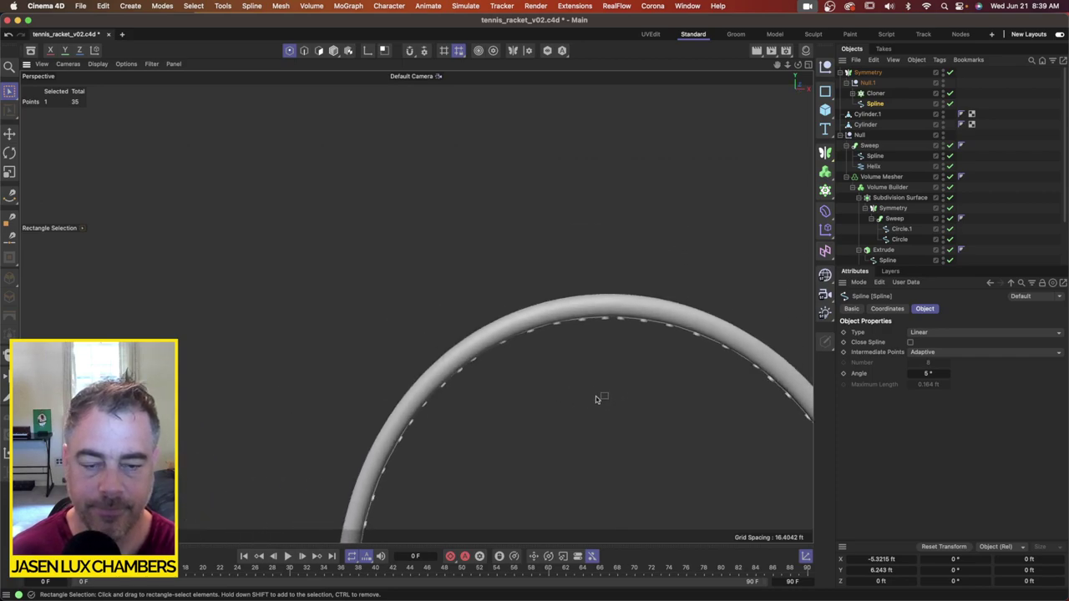
# Step: Space out the top grommets by shifting the innermost point away from the centre and the next to about -1.07 ft in X
pyautogui.keyDown('alt'); pyautogui.moveTo(595, 343); pyautogui.dragTo(610, 342); pyautogui.keyUp('alt')
pyautogui.keyDown('alt'); pyautogui.moveTo(610, 342); pyautogui.dragTo(695, 336, button='right'); pyautogui.keyUp('alt')
pyautogui.moveTo(572, 295); pyautogui.dragTo(534, 353)
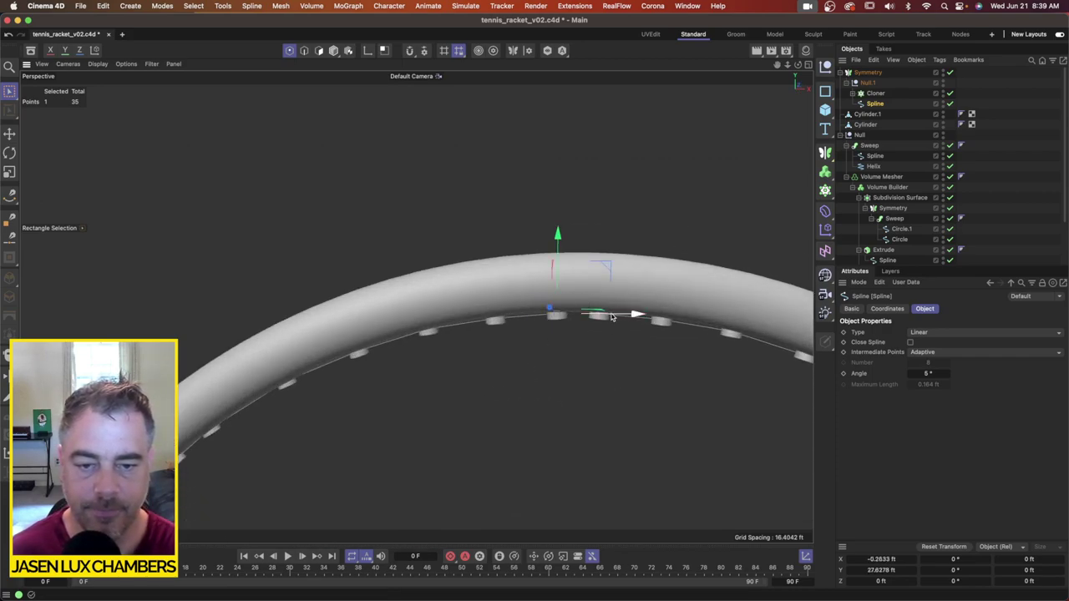
pyautogui.moveTo(613, 316); pyautogui.dragTo(616, 315)
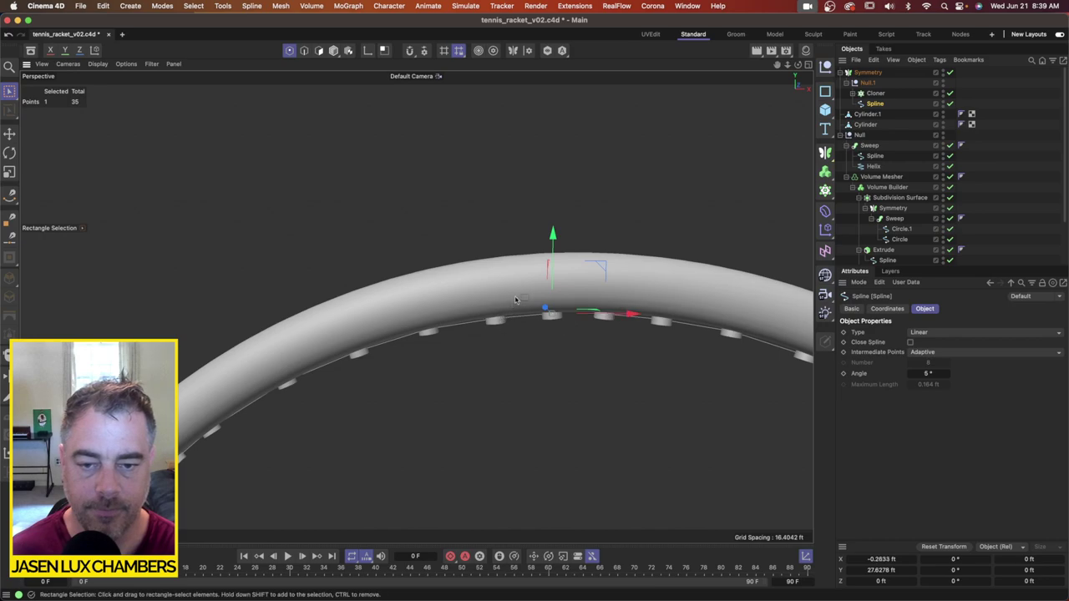
pyautogui.moveTo(517, 298); pyautogui.dragTo(464, 359)
pyautogui.moveTo(555, 320); pyautogui.dragTo(550, 321)
# Step: Check the grommets' spacing and fit around the whole head and along its lower curve
pyautogui.keyDown('alt'); pyautogui.moveTo(560, 339); pyautogui.dragTo(484, 389, button='right'); pyautogui.keyUp('alt')
pyautogui.keyDown('alt'); pyautogui.moveTo(493, 397); pyautogui.dragTo(502, 376); pyautogui.keyUp('alt')
pyautogui.keyDown('alt'); pyautogui.moveTo(558, 390); pyautogui.dragTo(473, 432, button='right'); pyautogui.keyUp('alt')
pyautogui.keyDown('alt'); pyautogui.moveTo(526, 501); pyautogui.dragTo(508, 304, button='middle'); pyautogui.keyUp('alt')
pyautogui.keyDown('alt'); pyautogui.moveTo(508, 303); pyautogui.dragTo(515, 521); pyautogui.keyUp('alt')
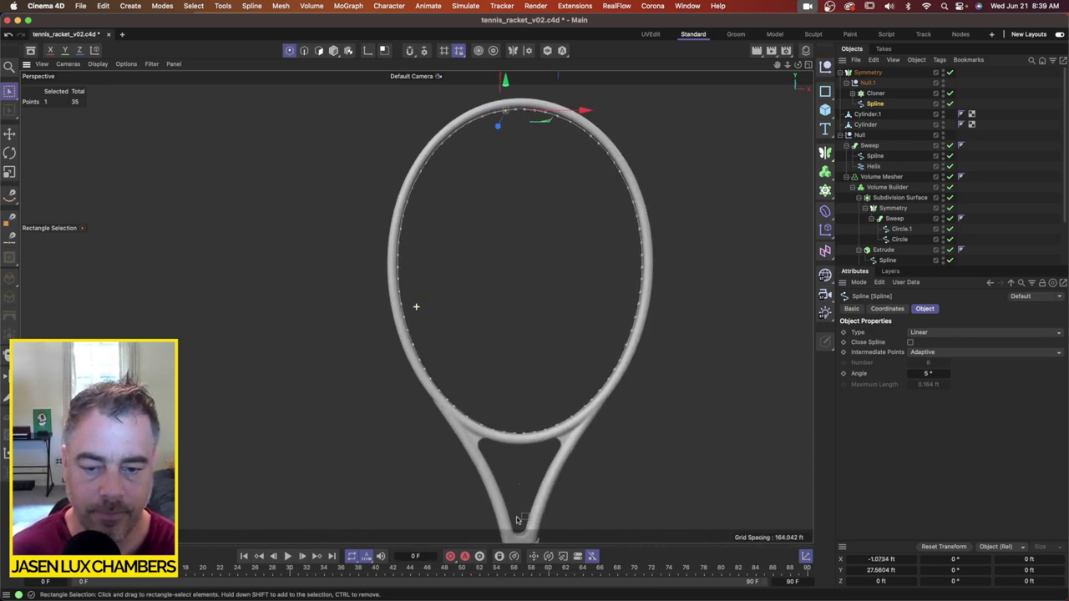
pyautogui.keyDown('alt'); pyautogui.moveTo(520, 442); pyautogui.dragTo(619, 429, button='right'); pyautogui.keyUp('alt')
pyautogui.keyDown('alt'); pyautogui.moveTo(528, 417); pyautogui.dragTo(405, 399, button='right'); pyautogui.keyUp('alt')
pyautogui.scroll(8, 596, 356)
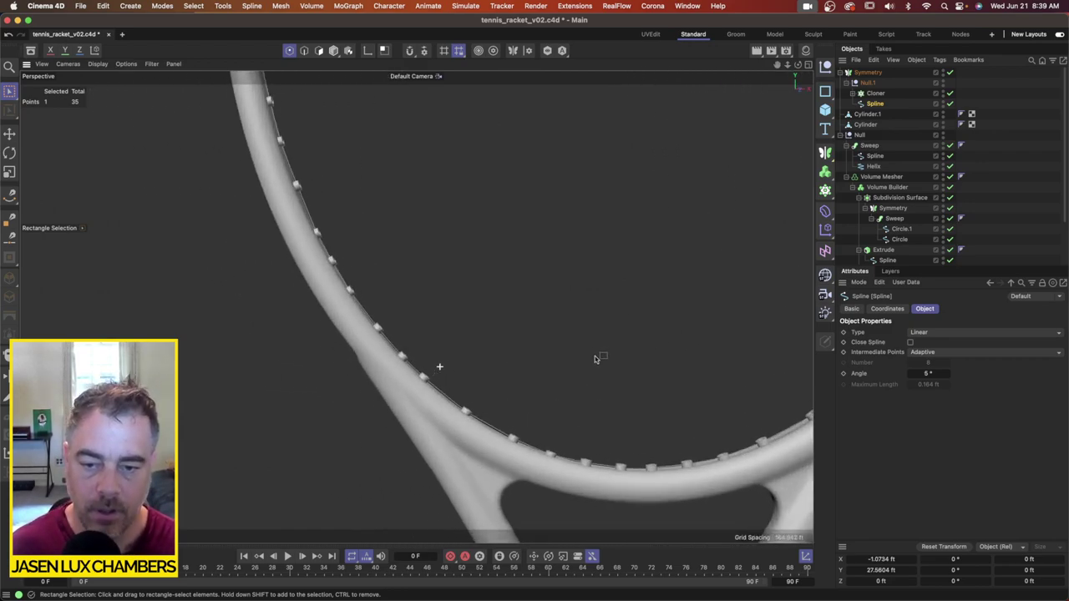
pyautogui.scroll(-4, 647, 361)
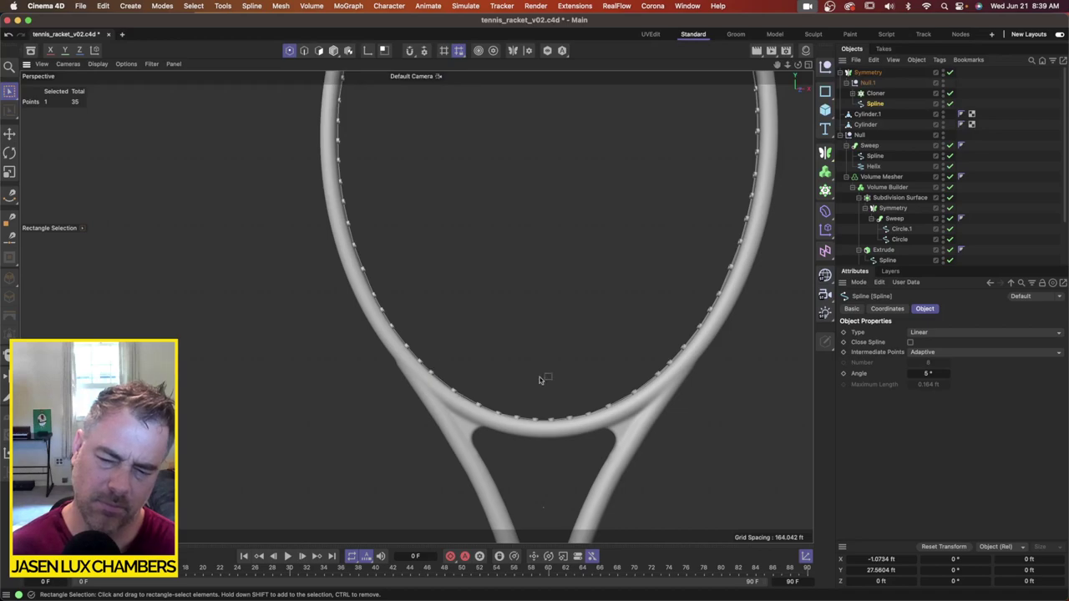
# Step: In the Front view, trace the topmost horizontal string with the Spline Pen from the frame's left grommet, placing a point at each vertical string crossing
pyautogui.click(1017, 185)
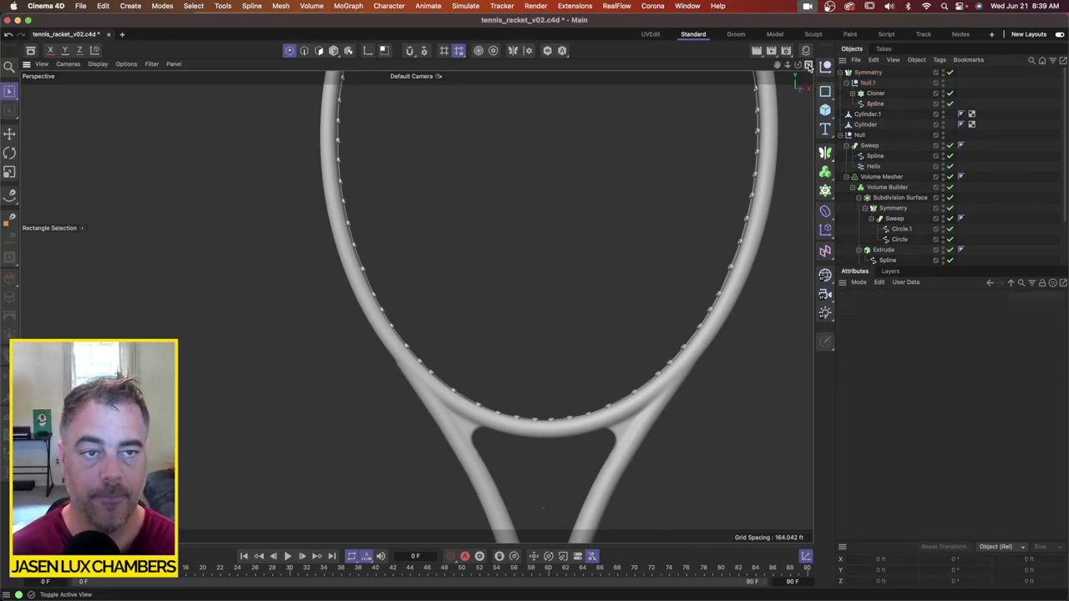
pyautogui.click(808, 66)
pyautogui.click(808, 308)
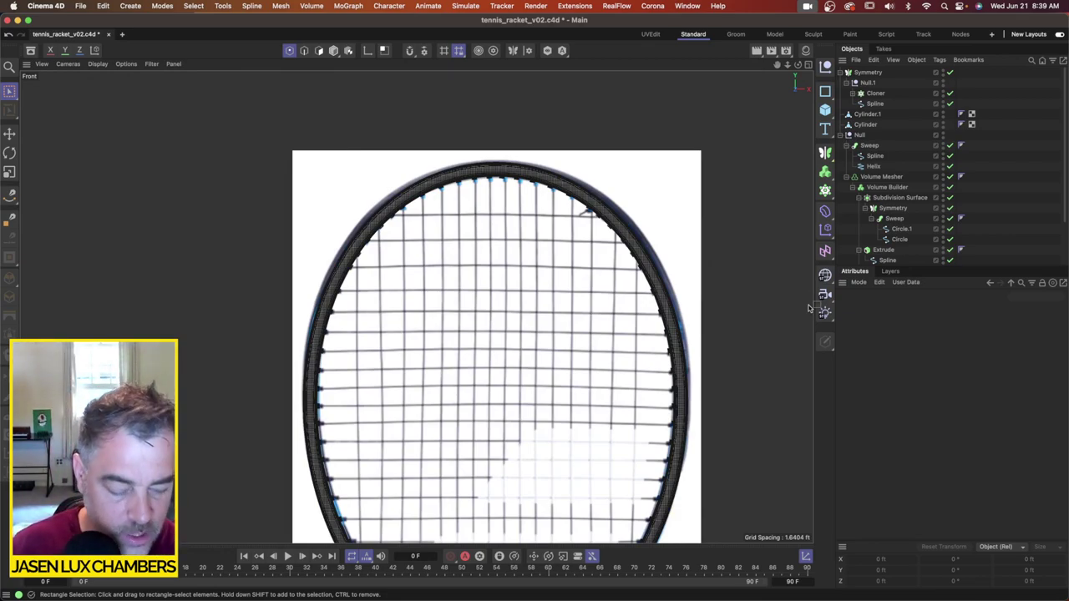
pyautogui.keyDown('alt'); pyautogui.moveTo(477, 382); pyautogui.dragTo(477, 304, button='middle'); pyautogui.keyUp('alt')
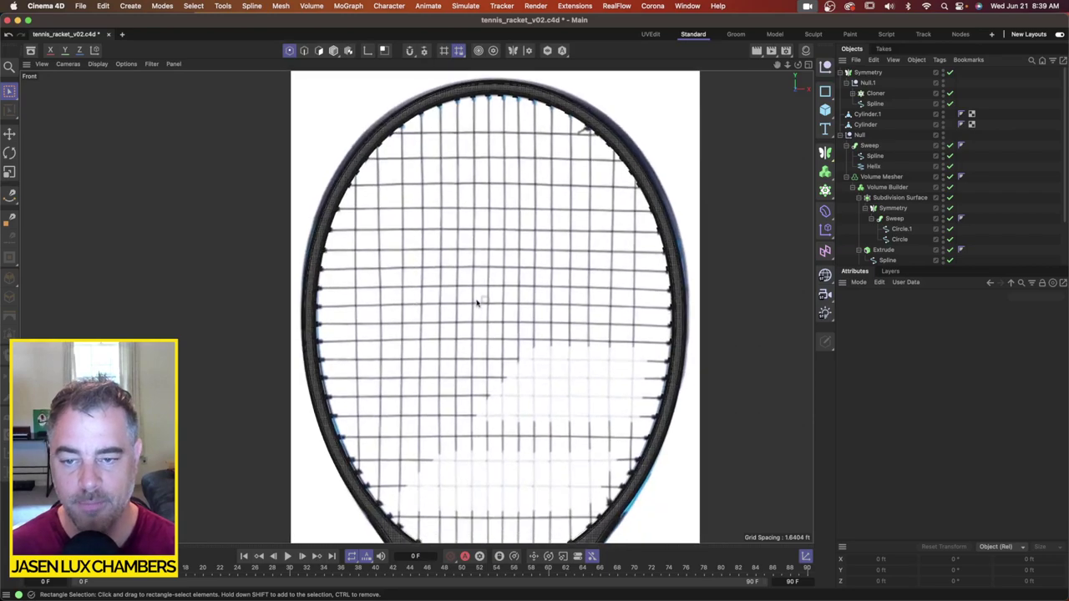
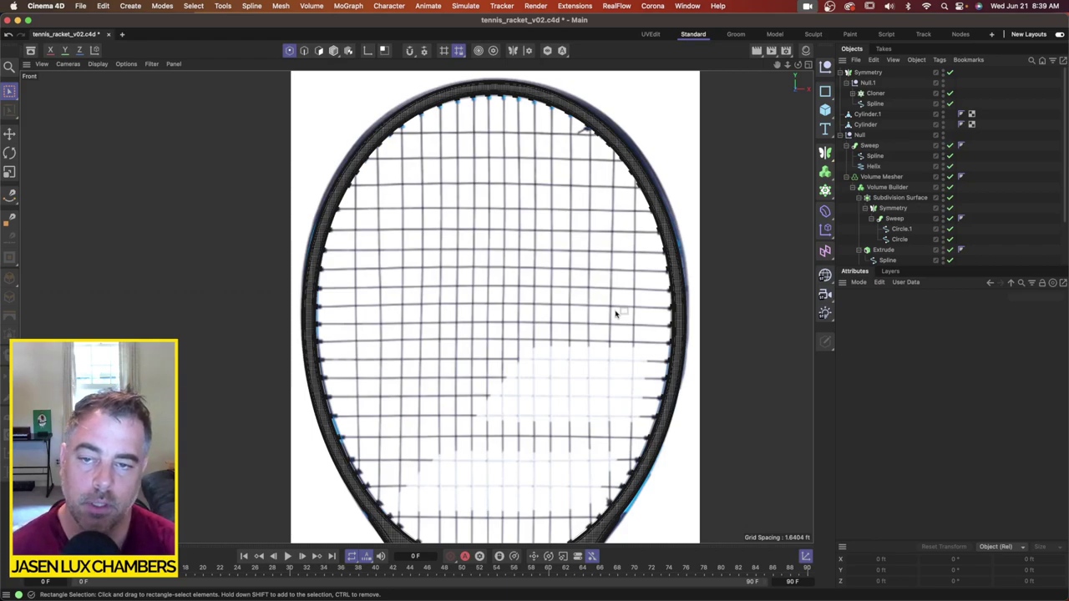
pyautogui.scroll(5, 400, 146)
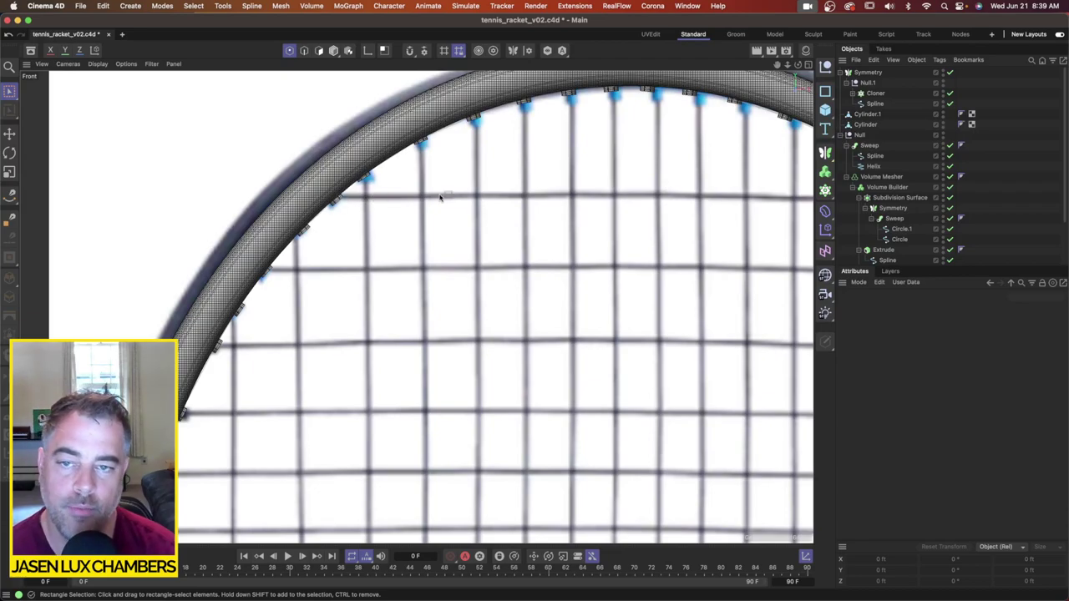
pyautogui.click(10, 195)
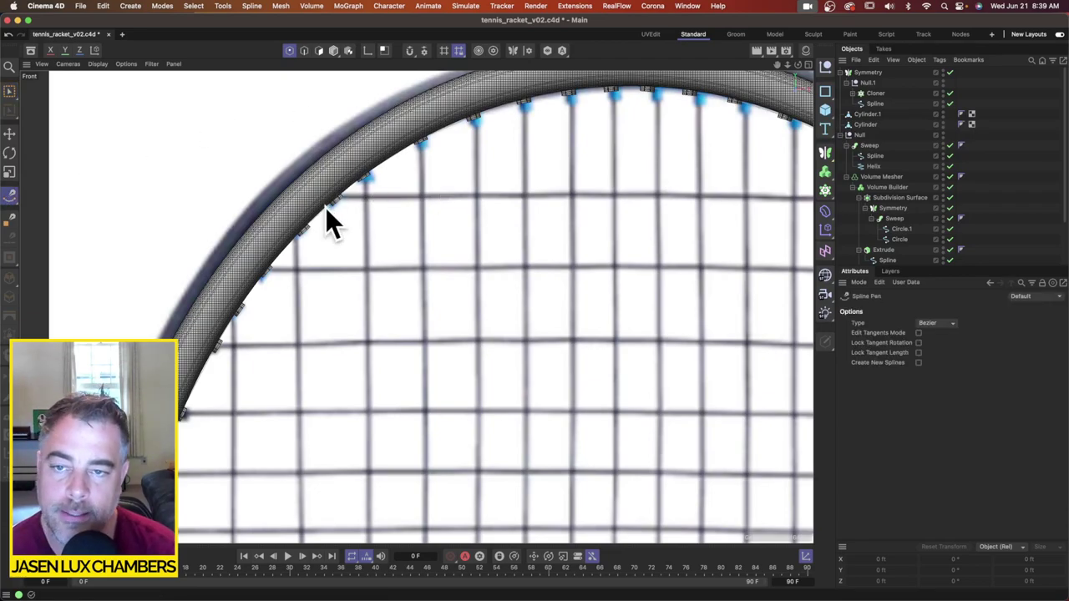
pyautogui.scroll(3, 372, 197)
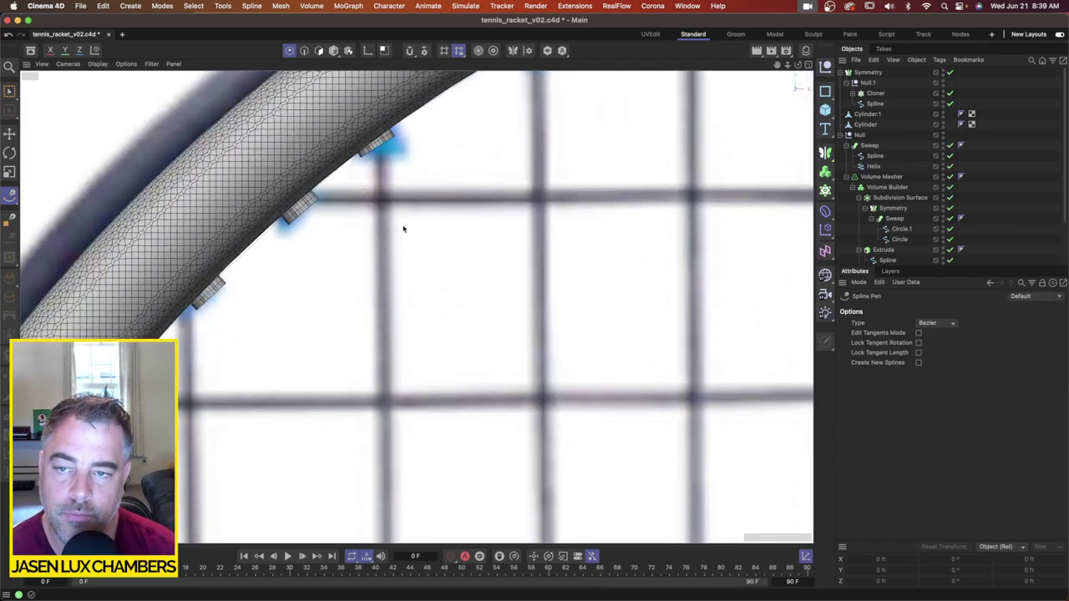
pyautogui.scroll(-3, 424, 224)
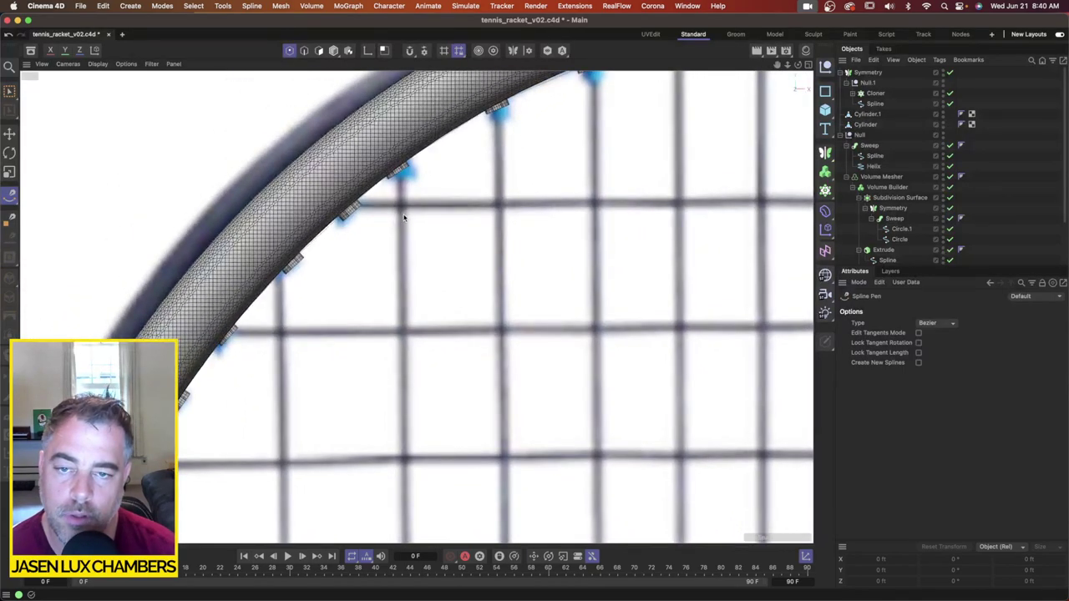
pyautogui.click(360, 214)
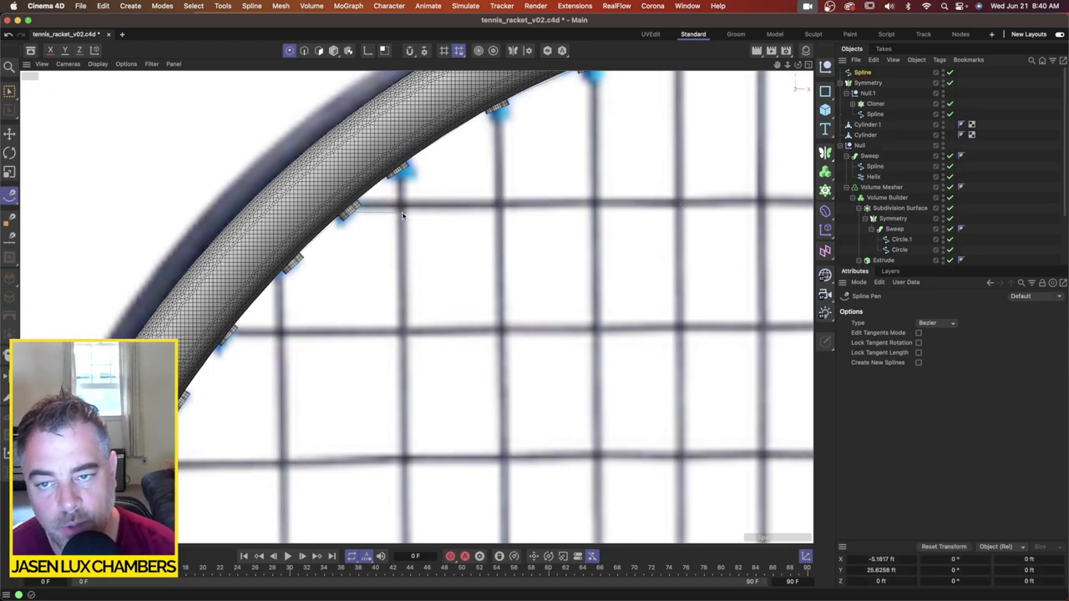
pyautogui.click(401, 214)
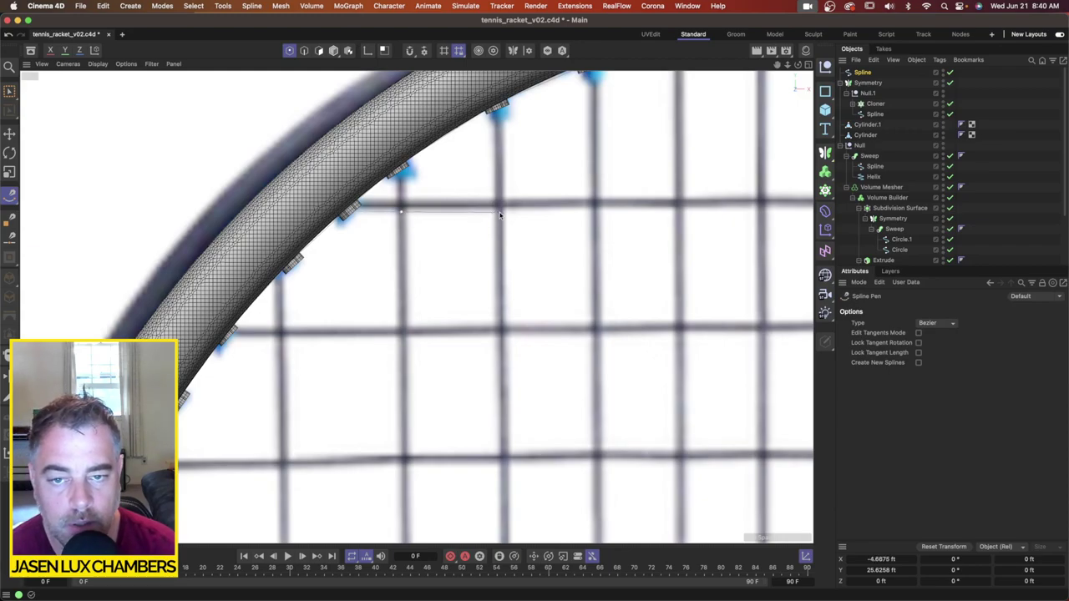
pyautogui.click(499, 214)
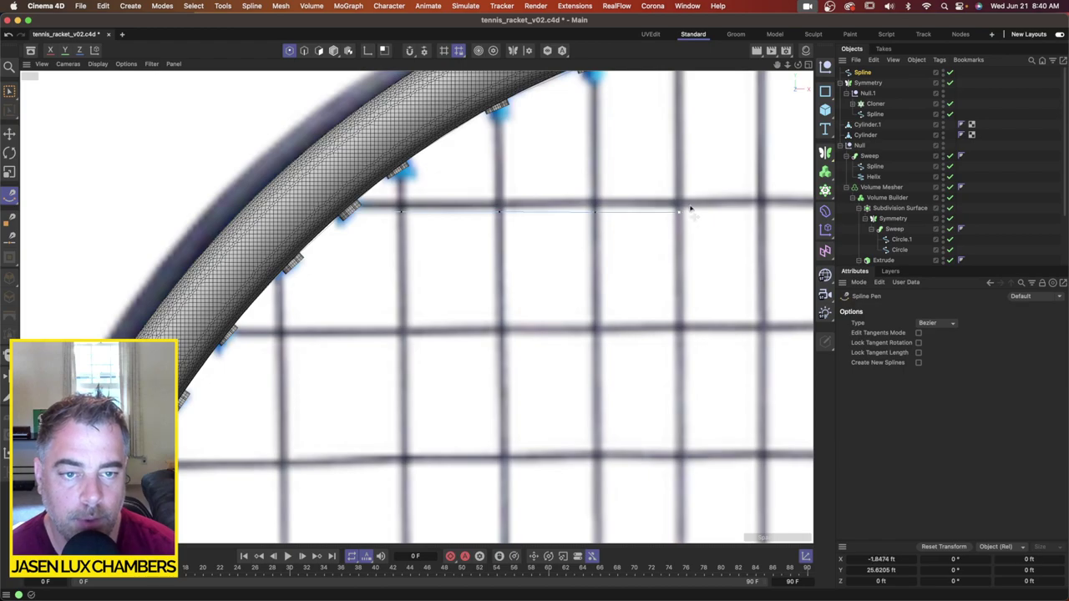
# Step: Continue the string spline across the remaining vertical string crossings and end it at the right grommet on the frame
pyautogui.keyDown('alt'); pyautogui.moveTo(692, 214); pyautogui.dragTo(458, 216, button='middle'); pyautogui.keyUp('alt')
pyautogui.click(457, 214)
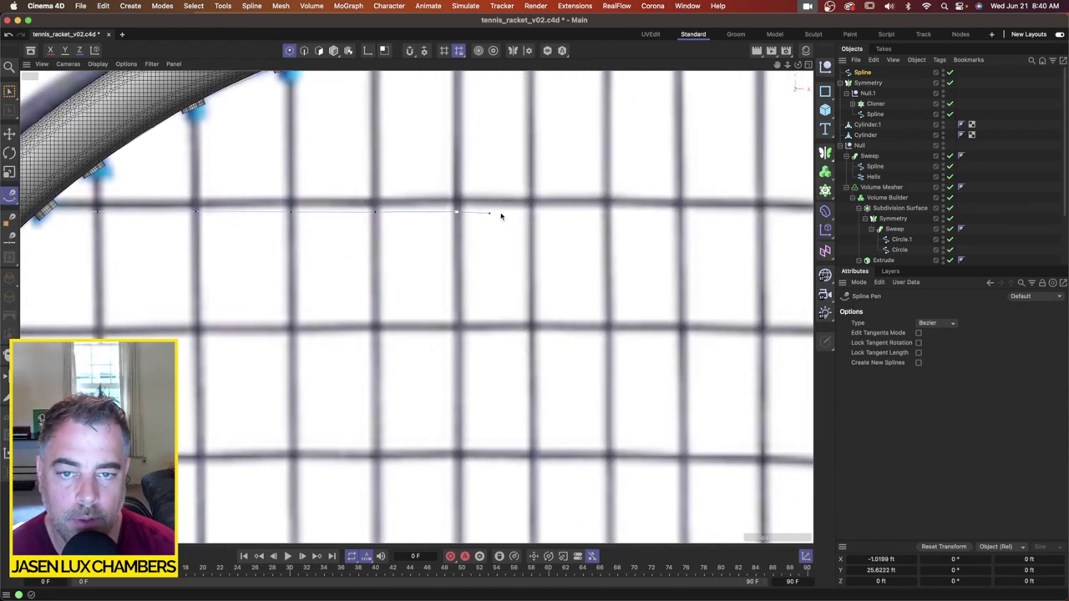
pyautogui.click(530, 214)
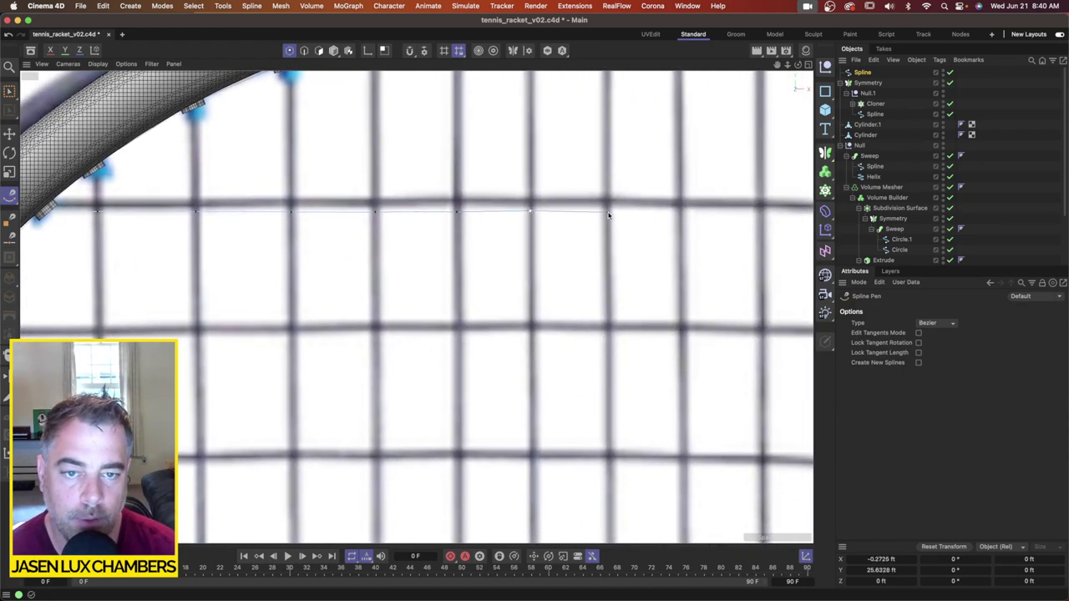
pyautogui.click(607, 214)
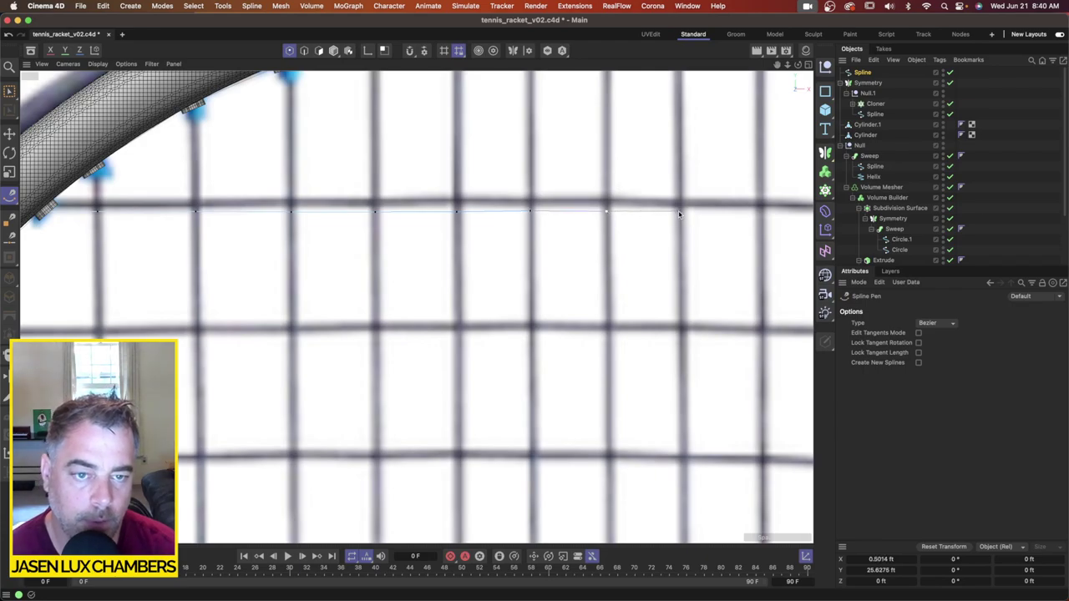
pyautogui.click(679, 214)
pyautogui.keyDown('alt'); pyautogui.moveTo(679, 215); pyautogui.dragTo(368, 233, button='middle'); pyautogui.keyUp('alt')
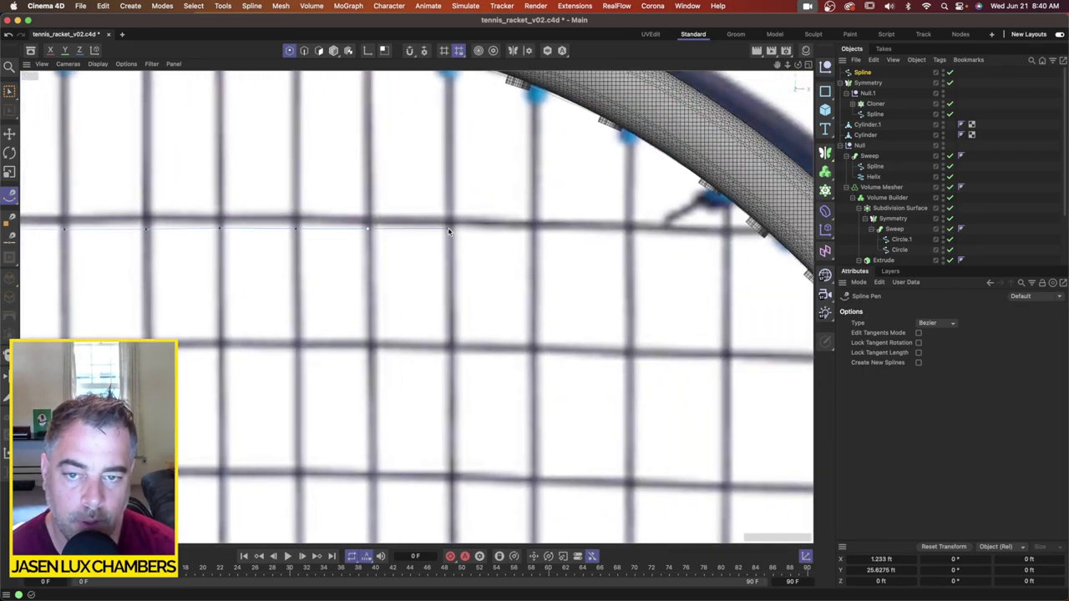
pyautogui.click(447, 231)
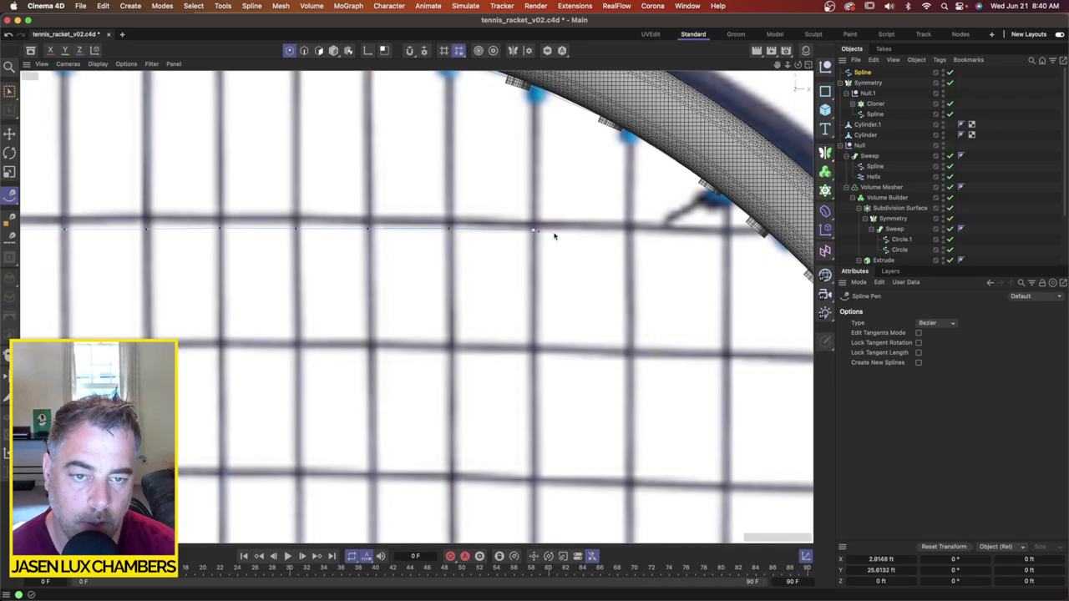
pyautogui.click(628, 232)
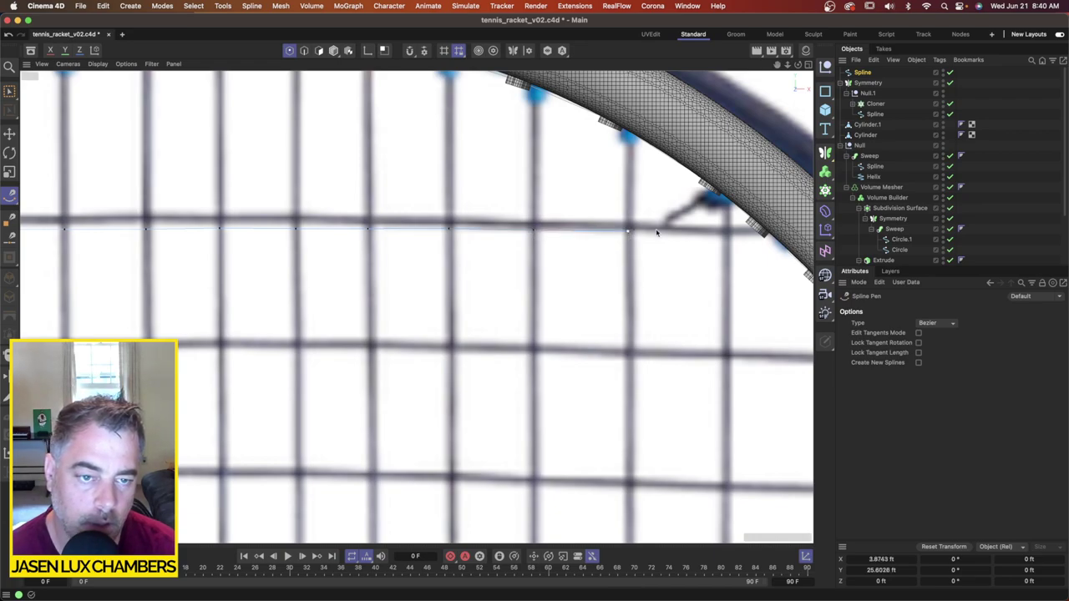
pyautogui.click(726, 237)
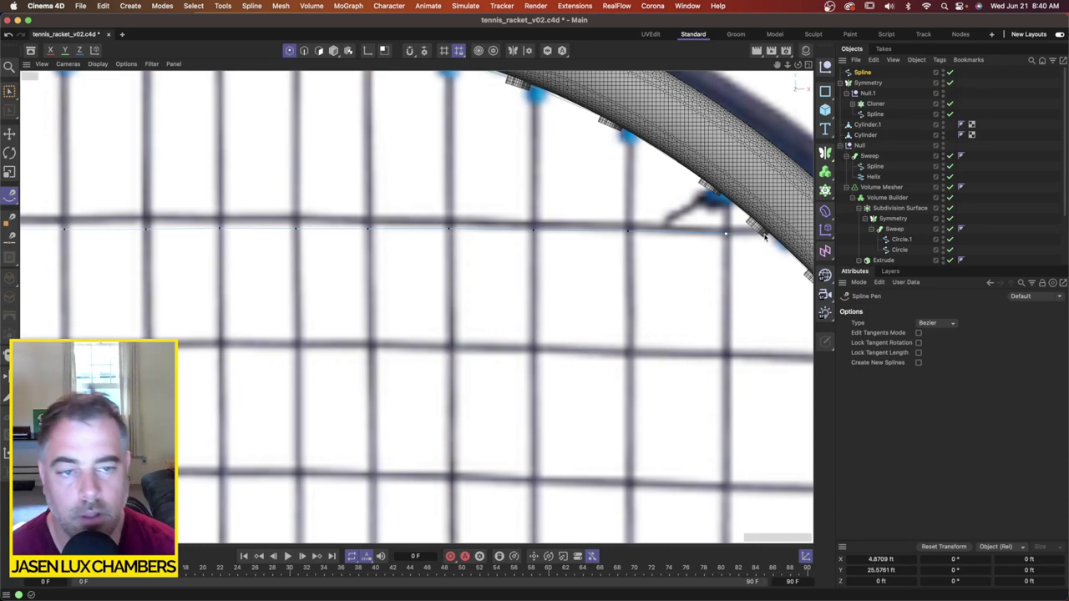
pyautogui.click(764, 235)
# Step: Flatten all the string spline's points to a Y size of 0 ft and raise them to about 25.62 ft in Y
pyautogui.press('super+a')
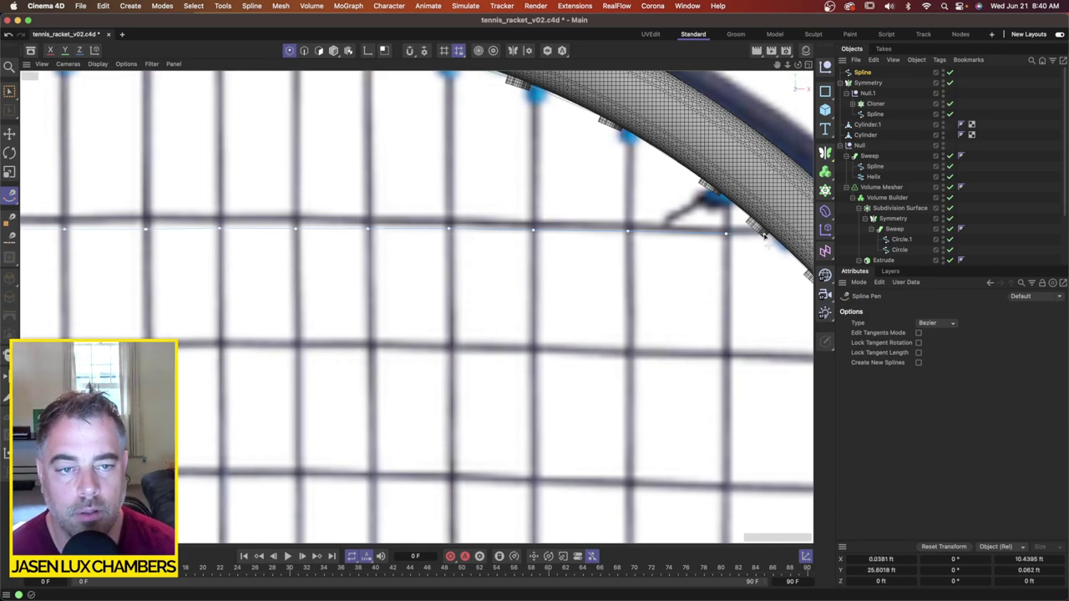
pyautogui.scroll(-6, 557, 277)
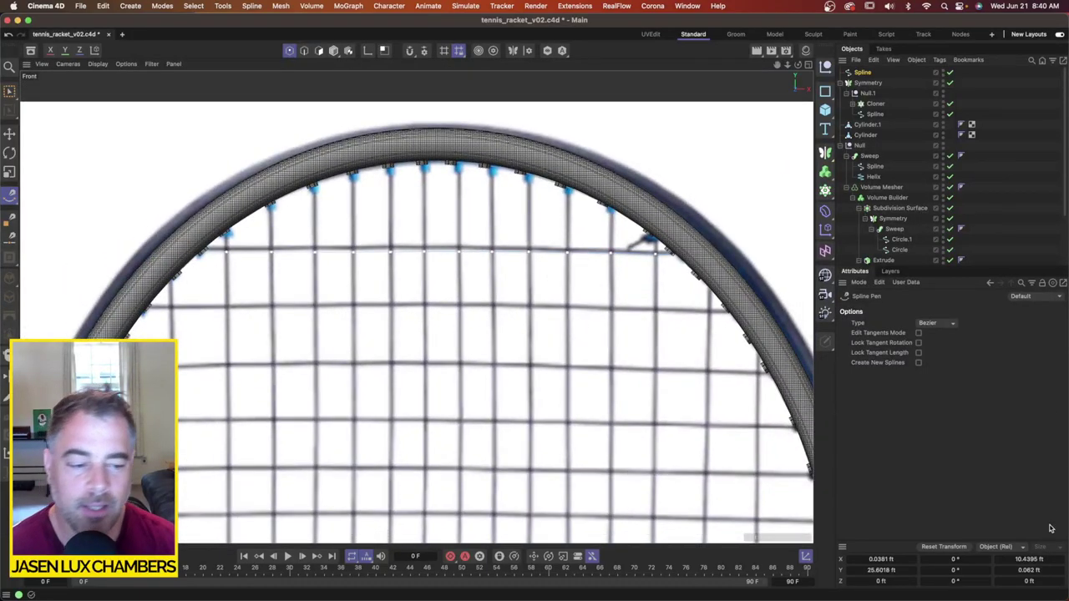
pyautogui.doubleClick(1036, 570)
pyautogui.write('0')
pyautogui.press('Return')
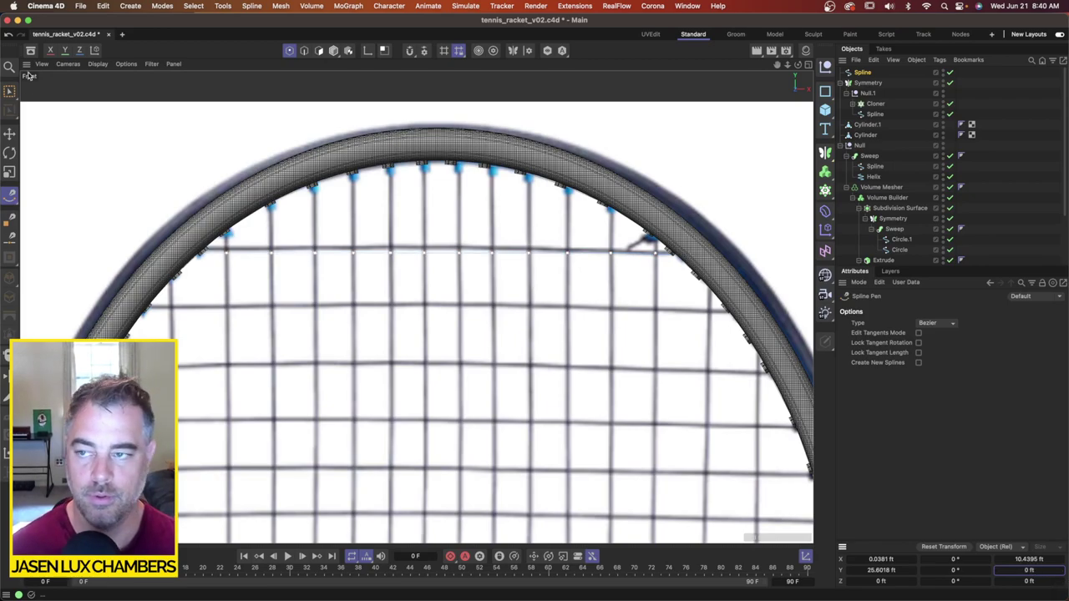
pyautogui.press('e')
pyautogui.moveTo(440, 220); pyautogui.dragTo(437, 216)
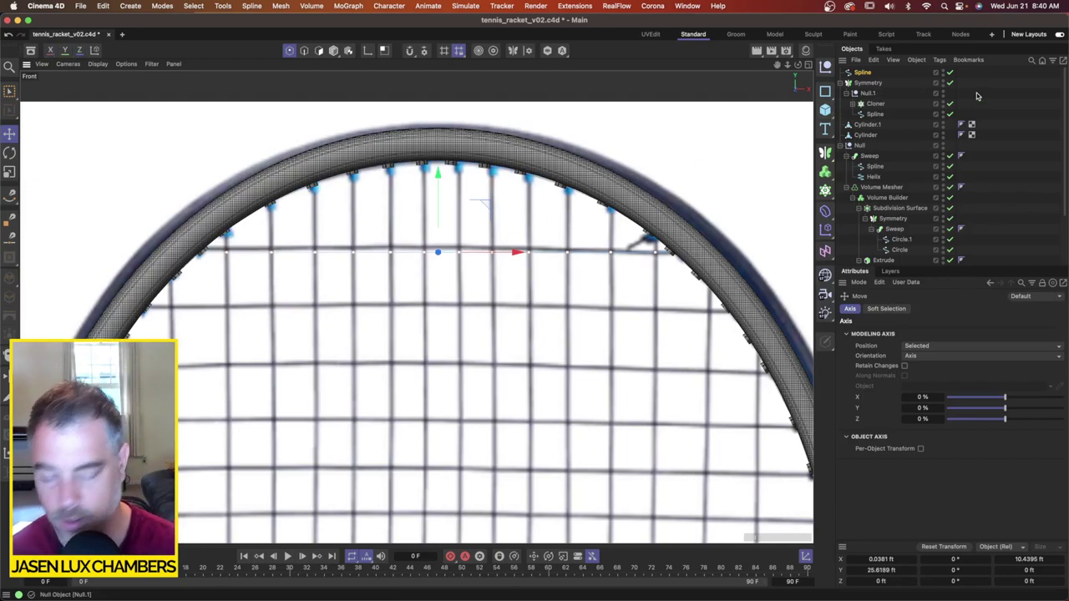
# Step: Duplicate the string spline and lower the copy to about 24.46 ft in Y, onto the next horizontal string
pyautogui.press('super+c')
pyautogui.press('super+v')
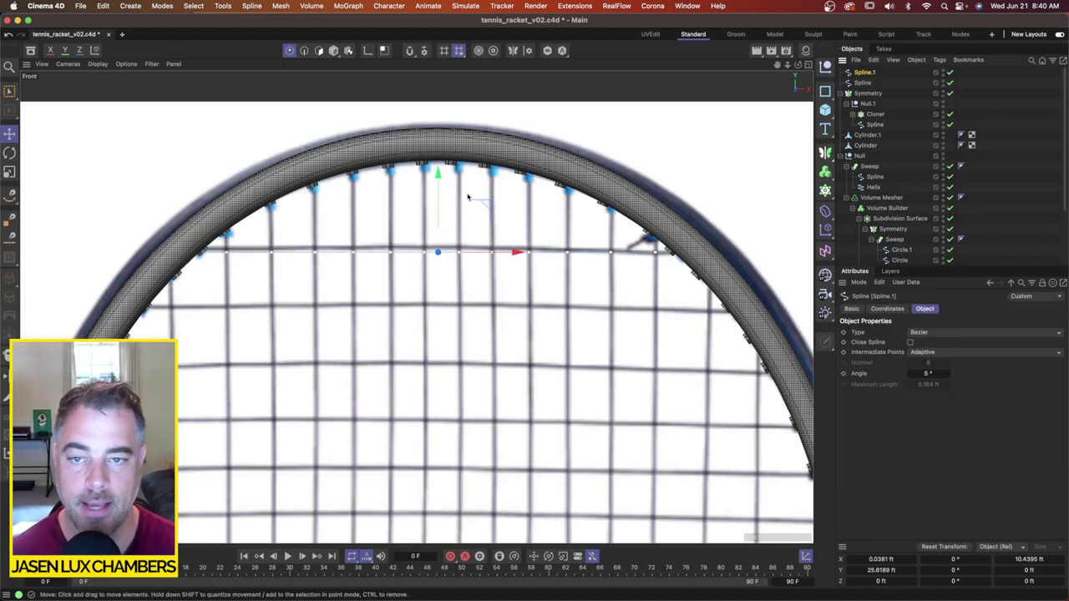
pyautogui.moveTo(437, 189); pyautogui.dragTo(446, 239)
pyautogui.scroll(-3, 479, 219)
pyautogui.scroll(-3, 478, 220)
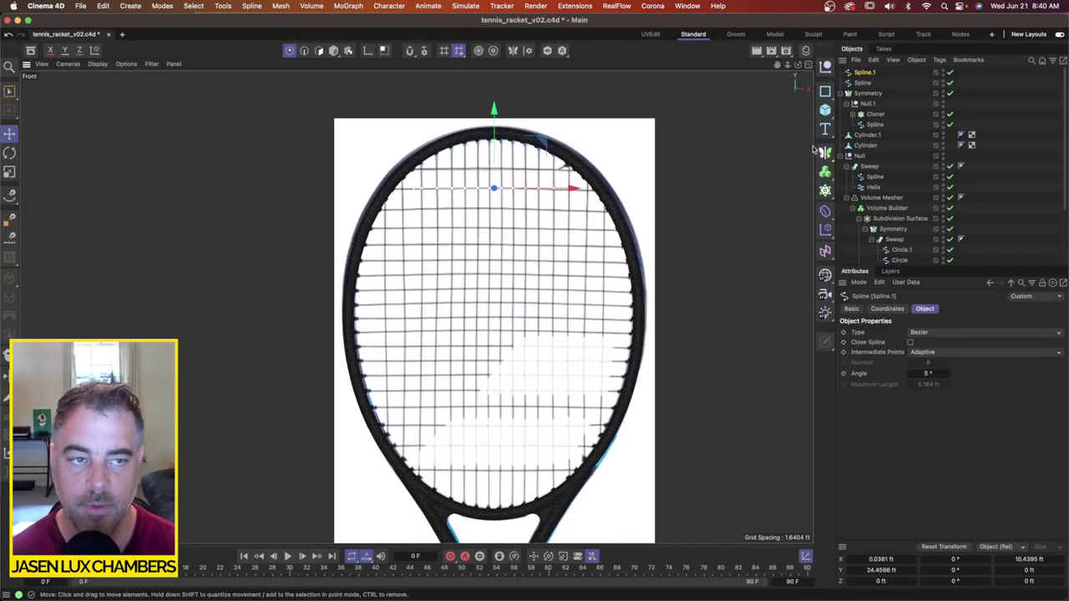
# Step: Move both string splines down together to the widest part of the racket head, with the original at about 17.18 ft in Y
pyautogui.moveTo(865, 72)
pyautogui.mouseDown()
pyautogui.moveTo(853, 70)
pyautogui.moveTo(854, 82)
pyautogui.mouseUp()
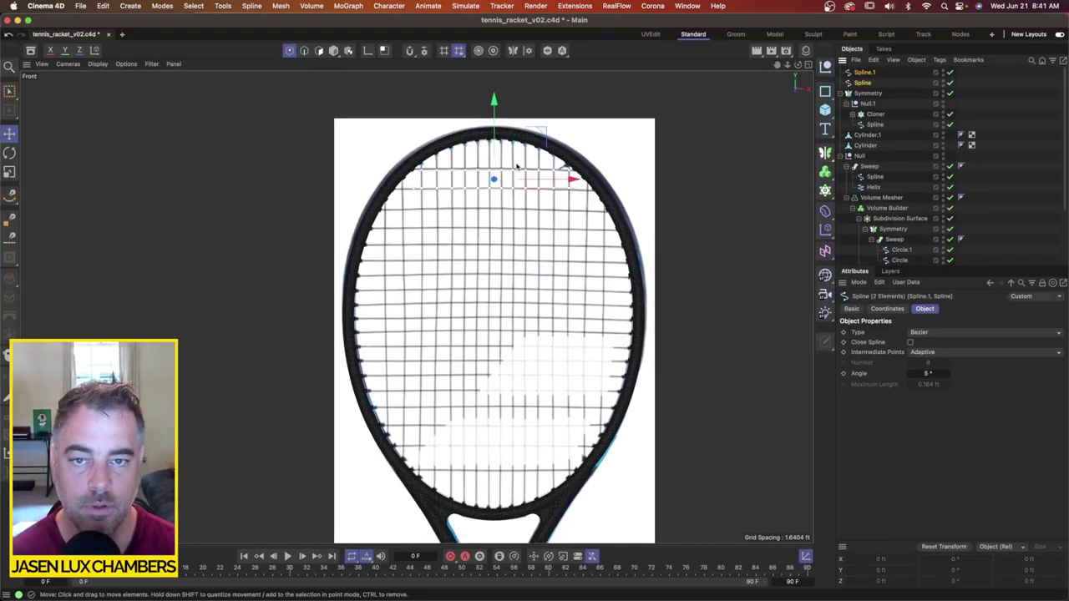
pyautogui.moveTo(517, 167); pyautogui.dragTo(503, 219)
pyautogui.moveTo(502, 260); pyautogui.dragTo(504, 256)
pyautogui.press('o')
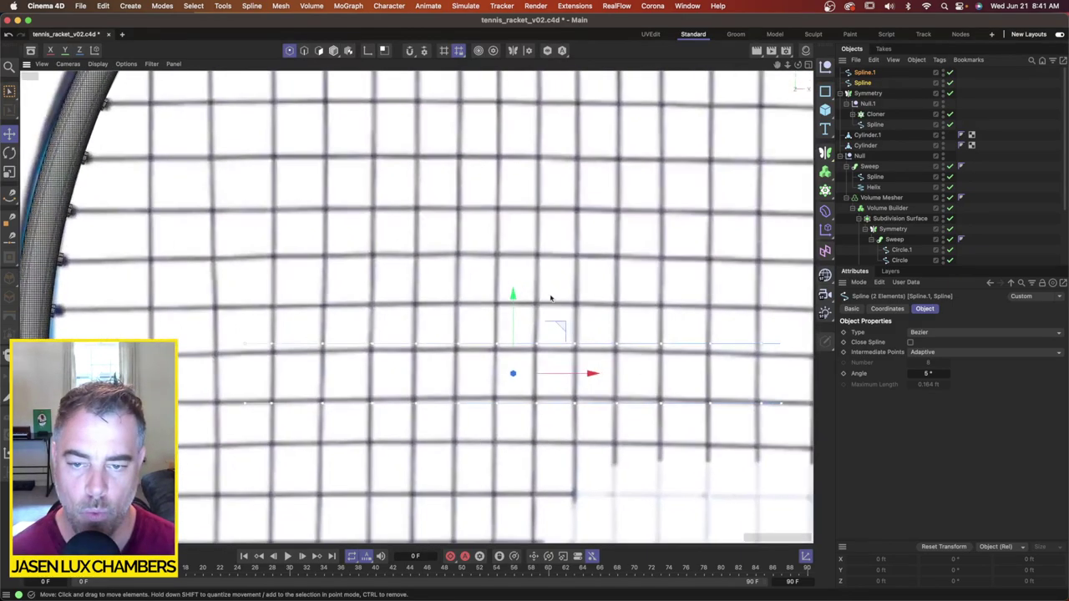
# Step: Delete the lower duplicate string spline and keep the original one selected
pyautogui.click(868, 74)
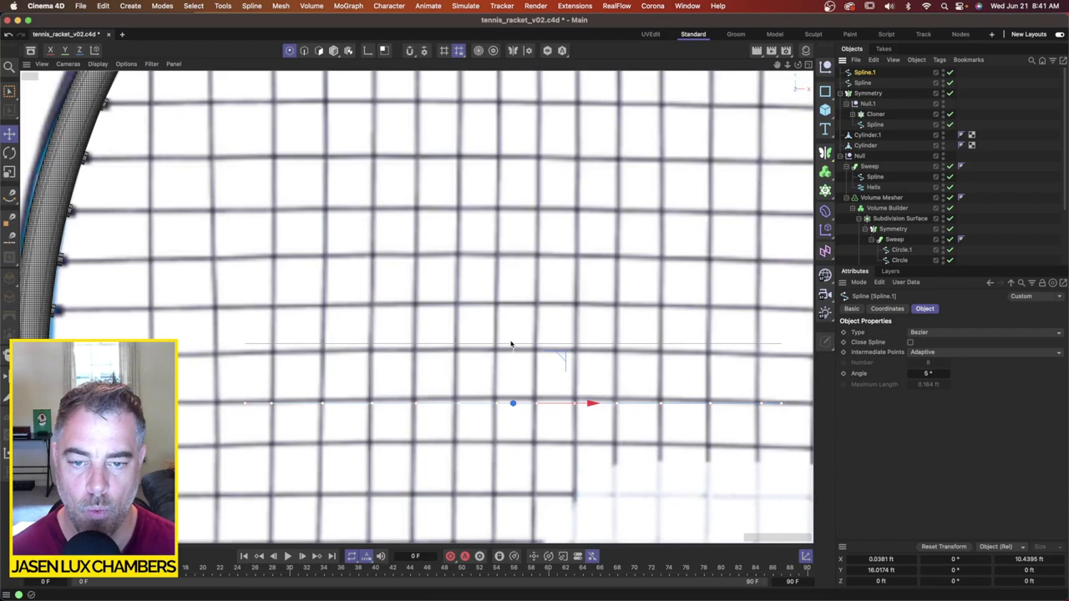
pyautogui.click(862, 84)
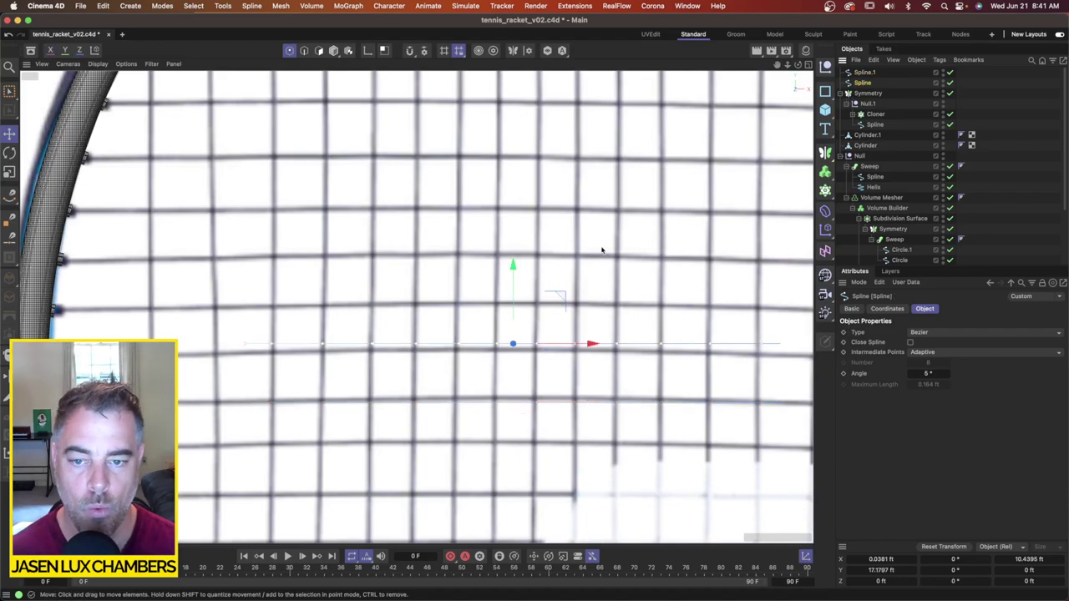
pyautogui.click(864, 74)
pyautogui.press('Delete')
pyautogui.click(865, 75)
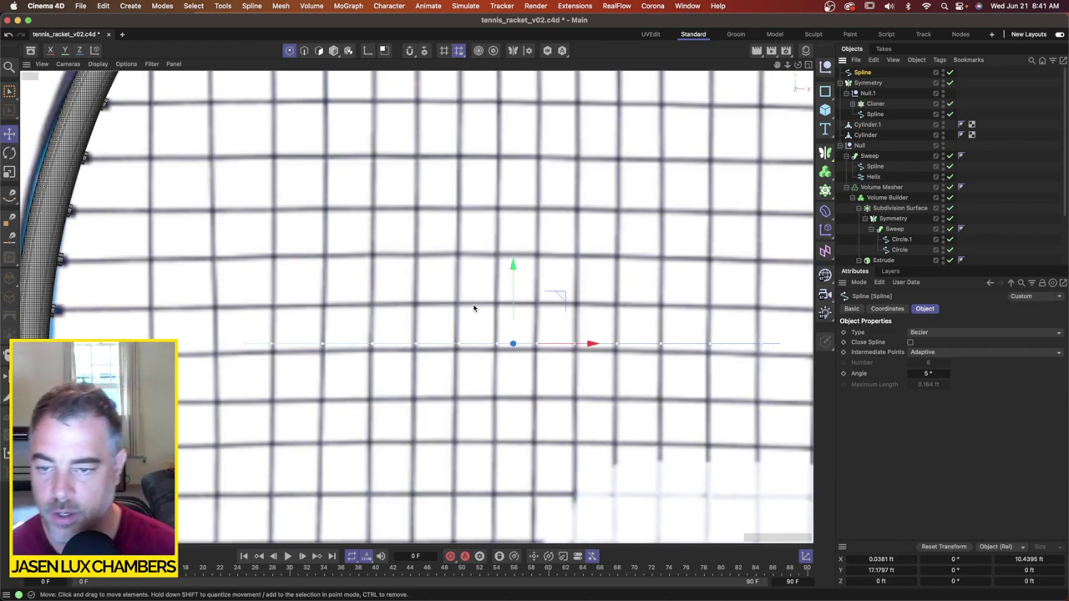
# Step: Lower the spline onto the horizontal string at about 17.04 ft in Y and delete its leftmost end point
pyautogui.moveTo(511, 289); pyautogui.dragTo(508, 293)
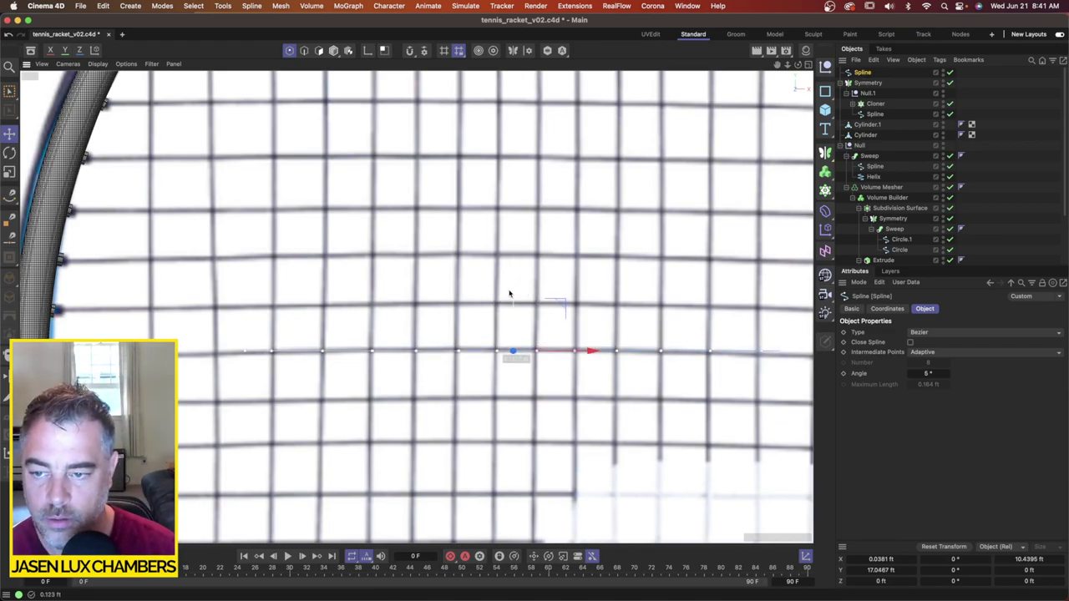
pyautogui.moveTo(9, 90); pyautogui.dragTo(51, 123)
pyautogui.moveTo(211, 379); pyautogui.dragTo(212, 378)
pyautogui.press('Delete')
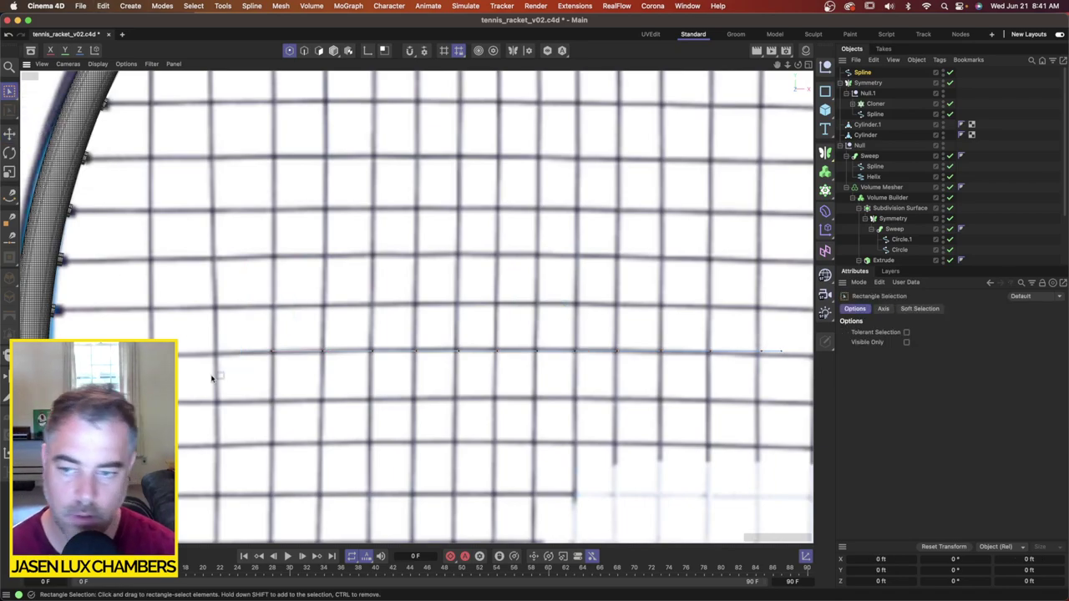
# Step: Extend the spline's left end along the horizontal string to about -9.0 ft in X with the Spline Pen, following the vertical string crossings
pyautogui.click(9, 196)
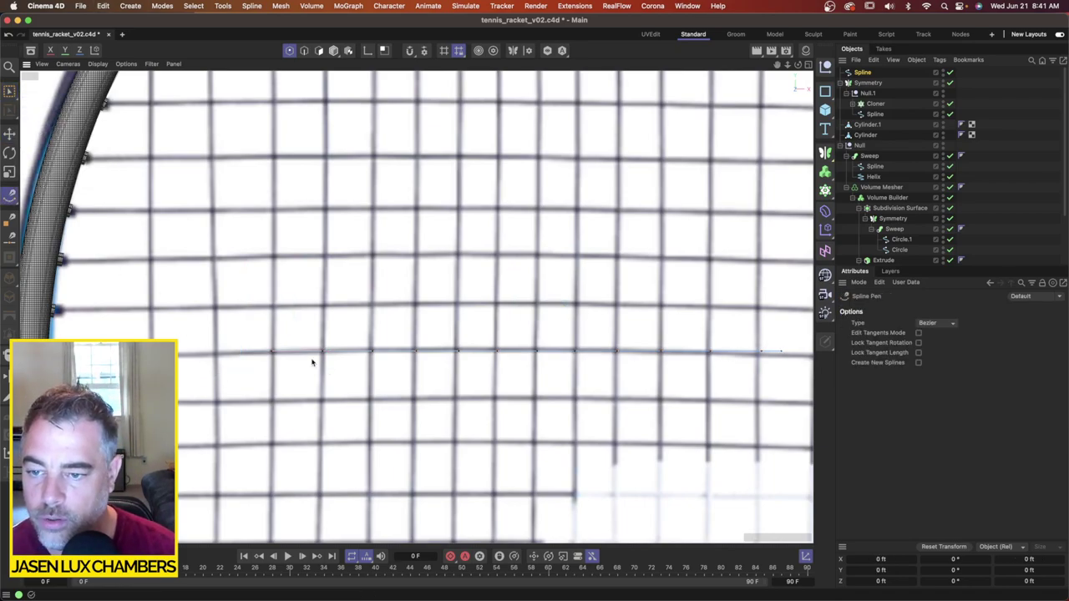
pyautogui.click(271, 352)
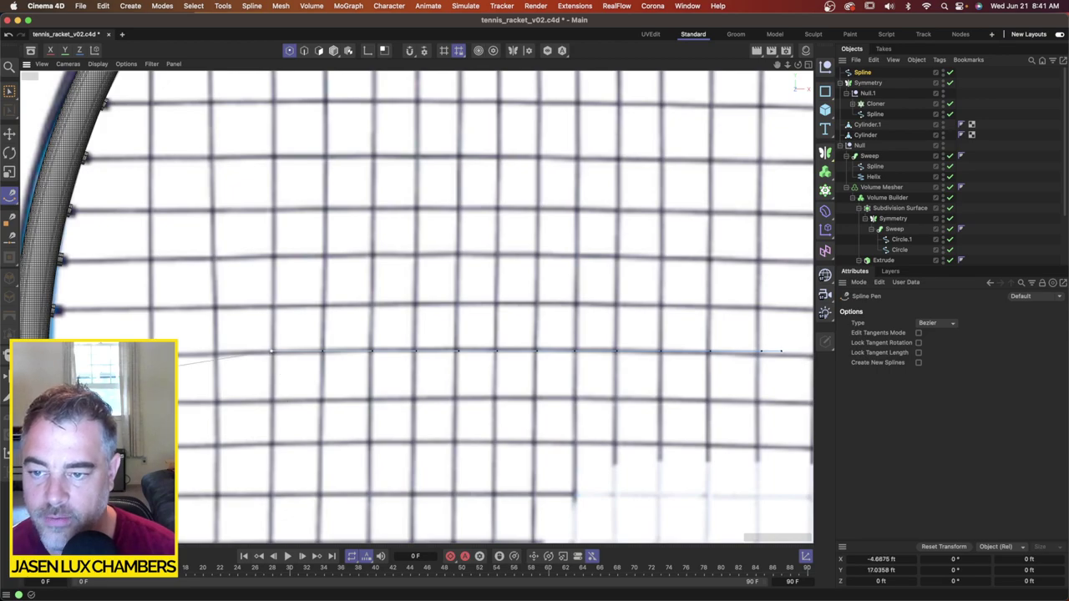
pyautogui.click(217, 354)
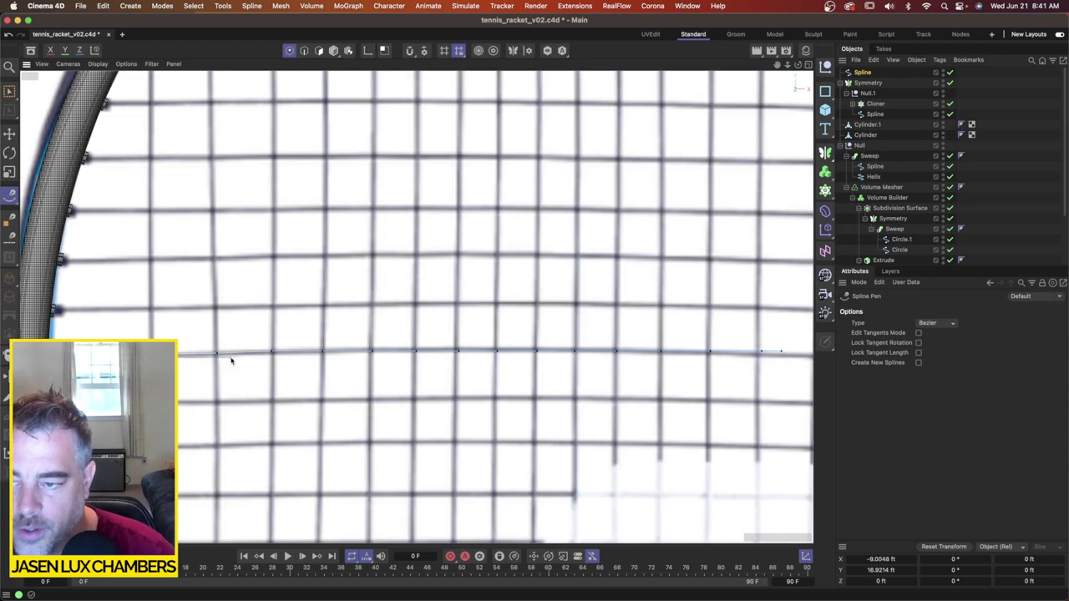
# Step: Extend the string spline's right end through the remaining vertical crossings to the grommet on the frame's right side
pyautogui.scroll(-5, 540, 377)
pyautogui.keyDown('alt'); pyautogui.moveTo(668, 361); pyautogui.dragTo(418, 329, button='middle'); pyautogui.keyUp('alt')
pyautogui.scroll(6, 418, 329)
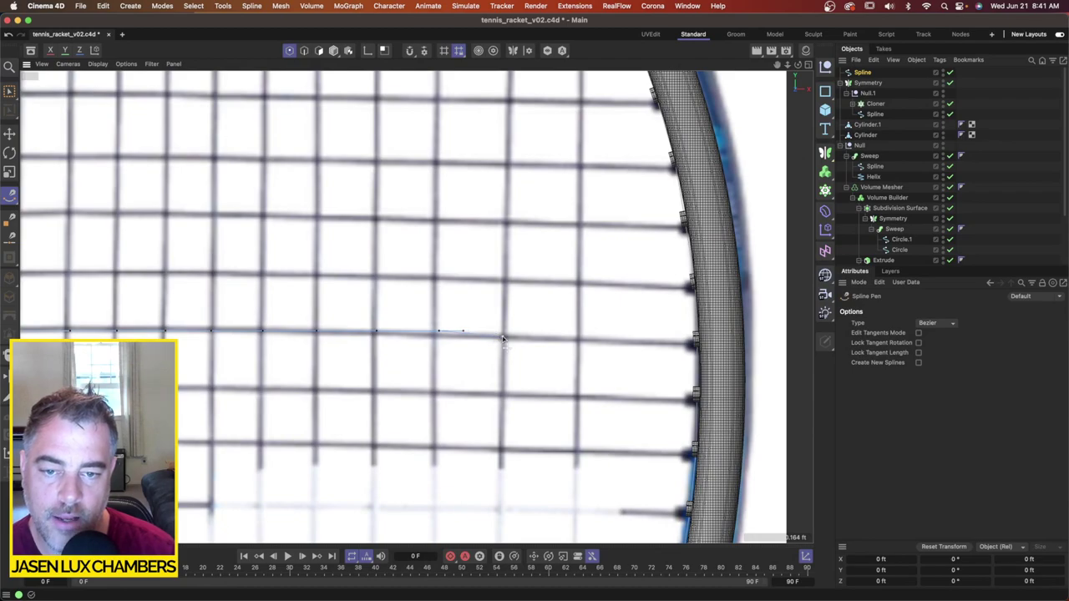
pyautogui.click(580, 338)
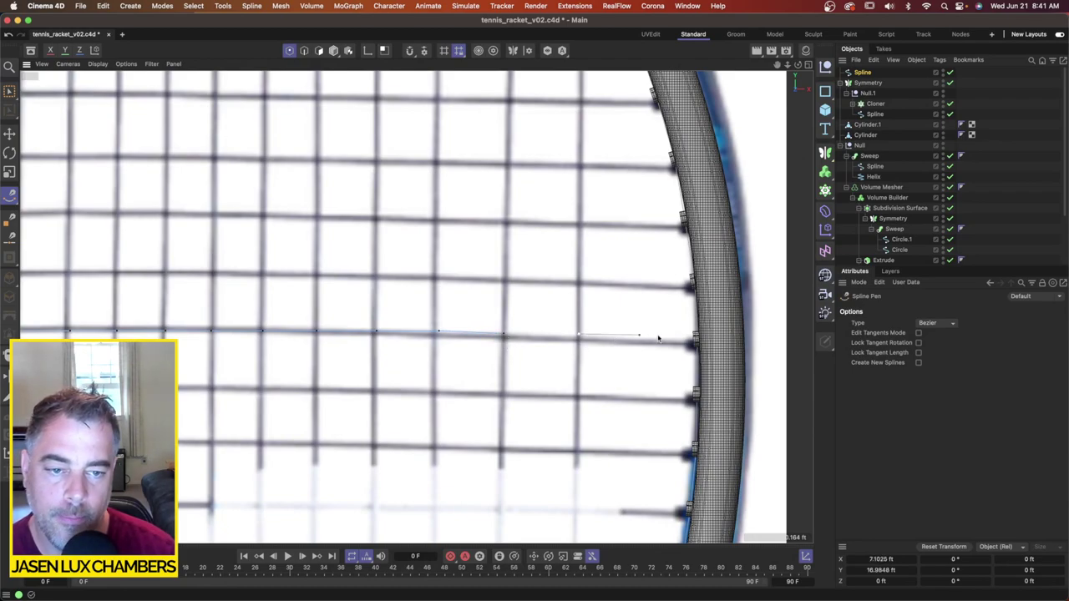
pyautogui.click(706, 339)
pyautogui.press('super+z')
pyautogui.press('super+z')
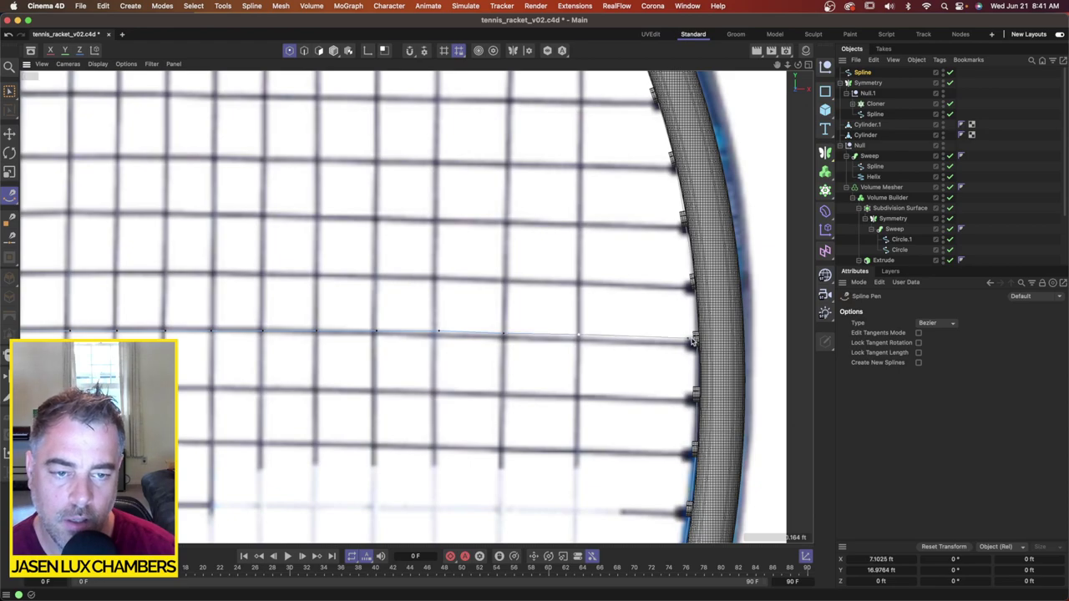
# Step: Flatten all spline points to a Y size of 0 ft and lower the spline to about 16.88 ft in Y
pyautogui.press('super+a')
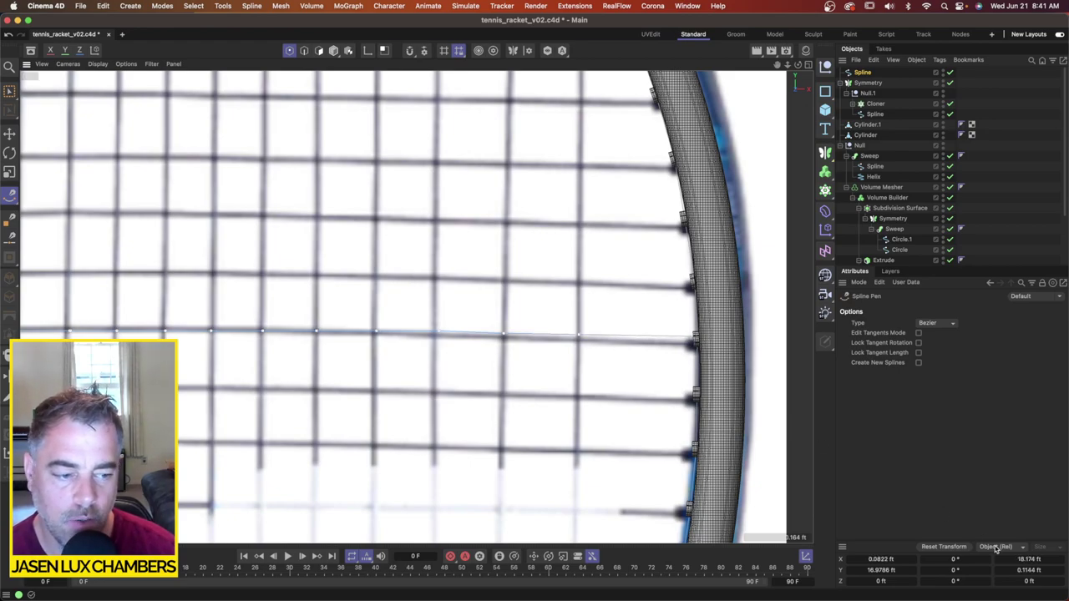
pyautogui.press('0')
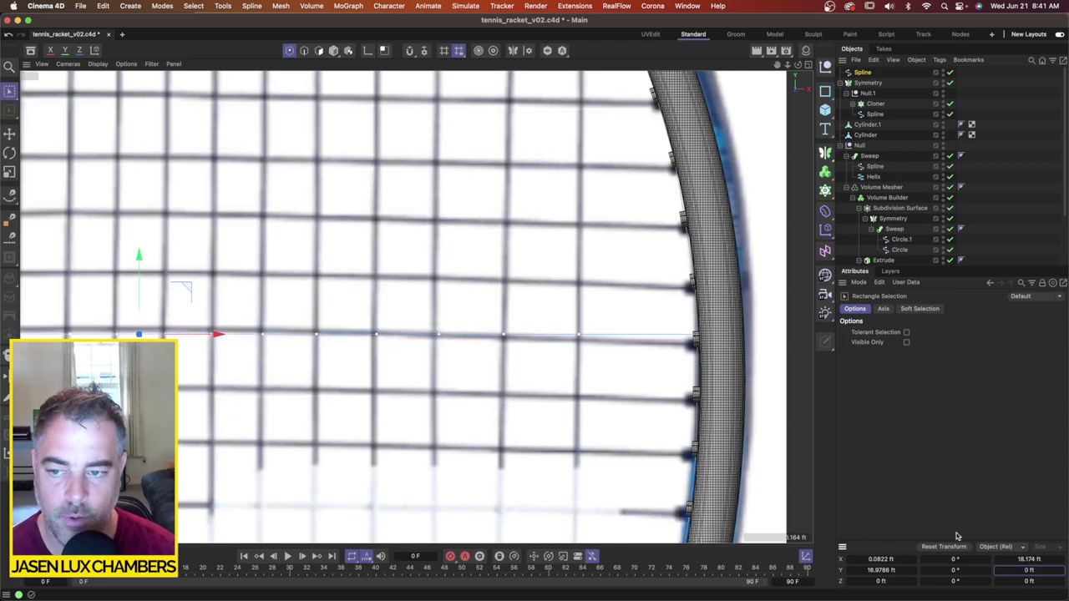
pyautogui.scroll(-5, 433, 354)
pyautogui.keyDown('alt'); pyautogui.moveTo(354, 363); pyautogui.dragTo(376, 359, button='middle'); pyautogui.keyUp('alt')
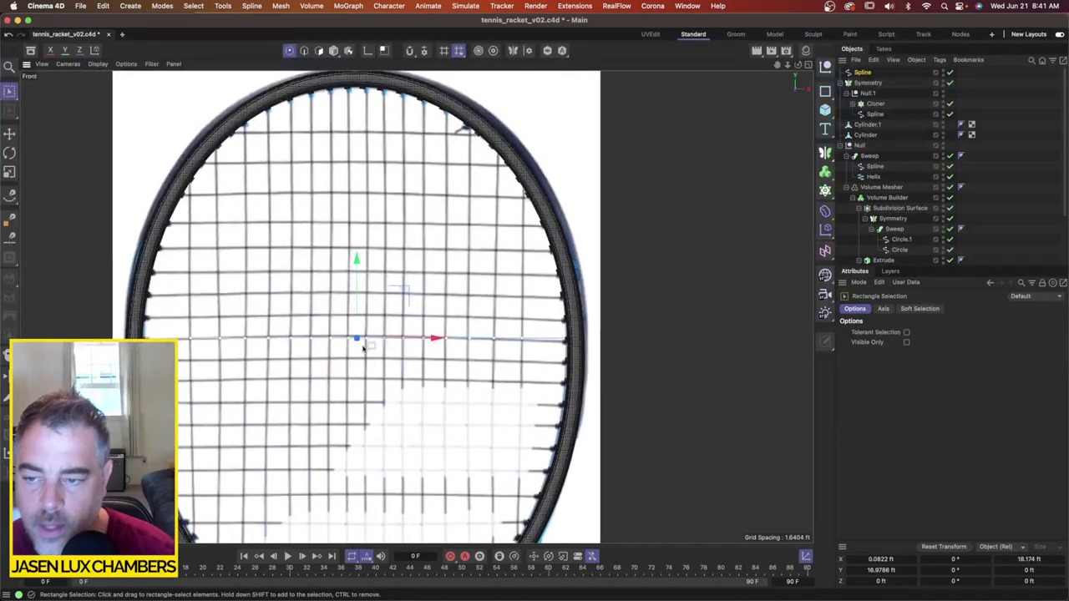
pyautogui.moveTo(357, 286); pyautogui.dragTo(358, 284)
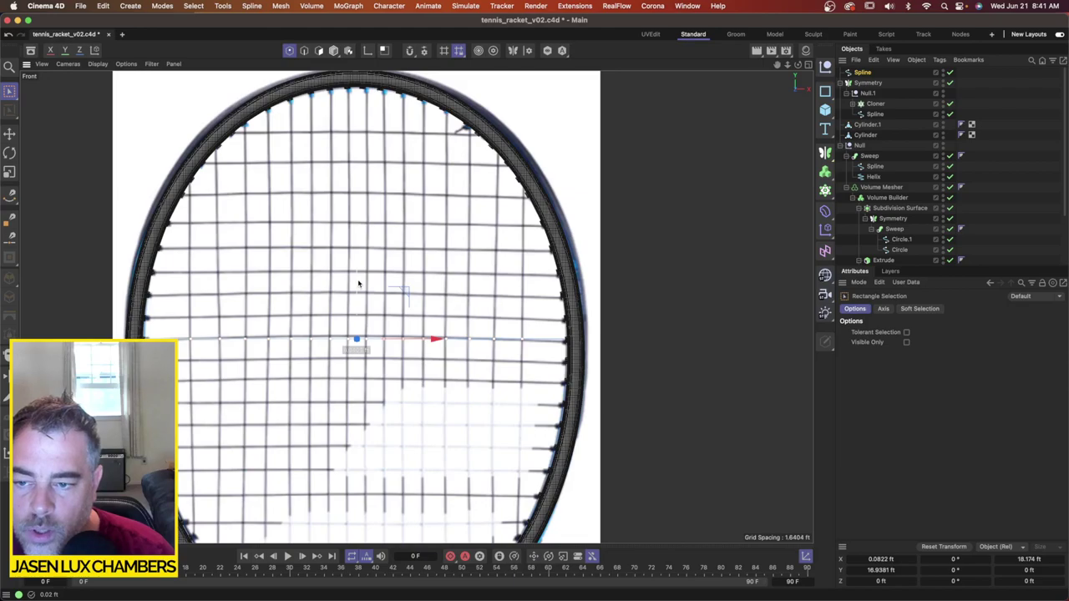
pyautogui.moveTo(359, 284); pyautogui.dragTo(357, 285)
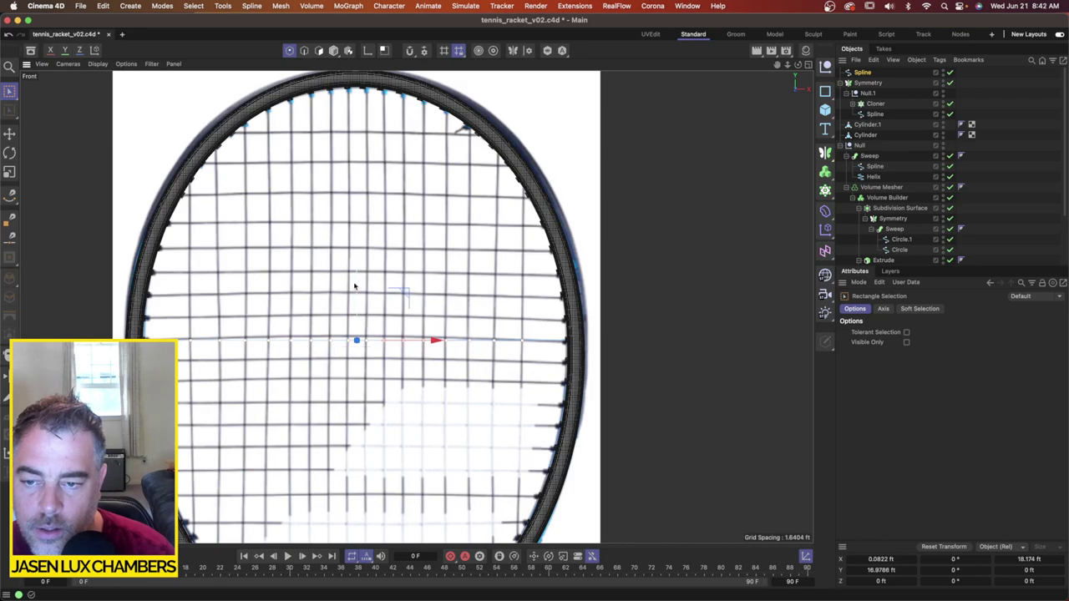
# Step: Duplicate the flattened string spline and raise the copy to the string above, at about 17.93 ft in Y
pyautogui.click(864, 73)
pyautogui.press('super+c')
pyautogui.press('super+v')
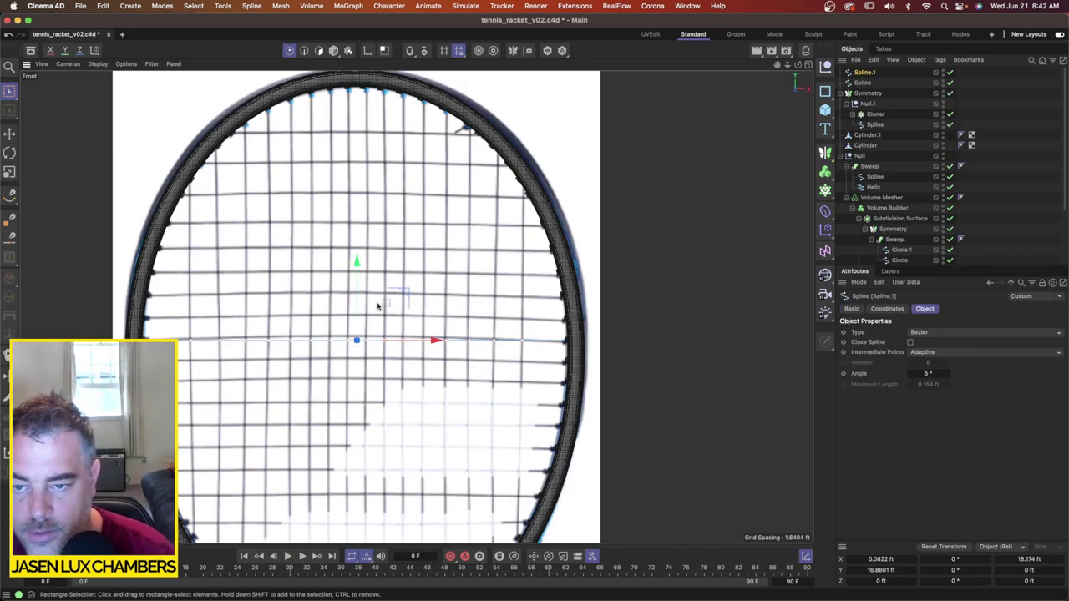
pyautogui.moveTo(357, 302); pyautogui.dragTo(360, 278)
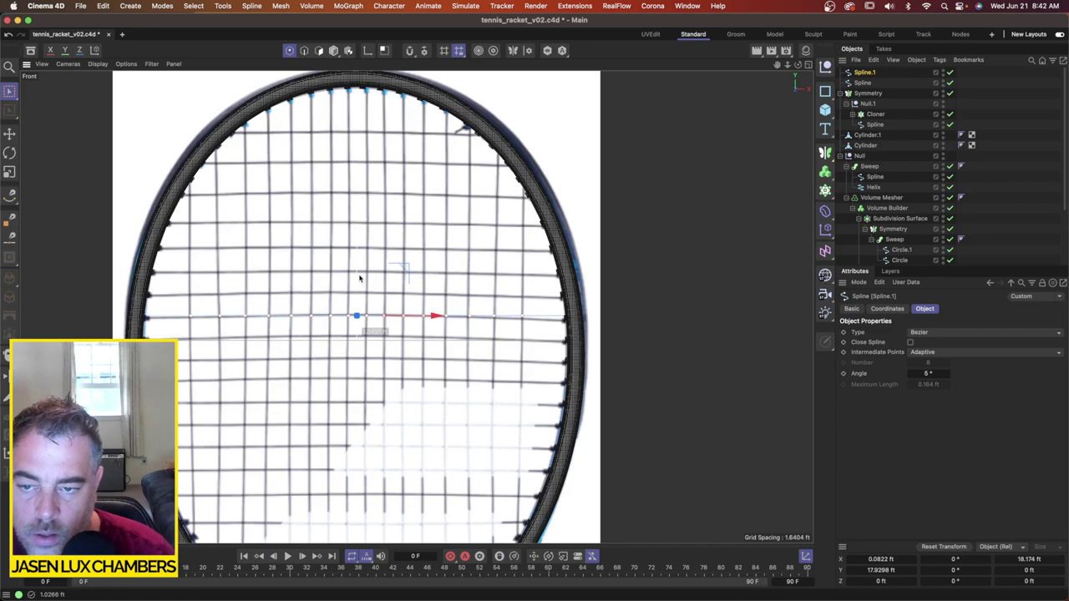
pyautogui.moveTo(360, 279); pyautogui.dragTo(360, 278)
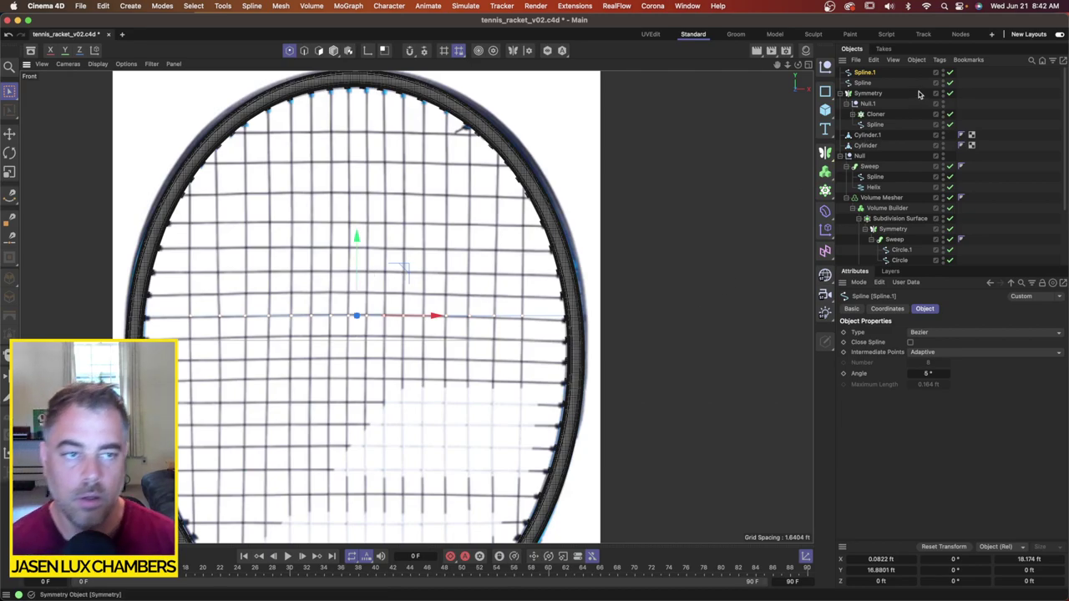
# Step: Select both string splines and pick every other point on each, staggered between the two rows for an over-under weave
pyautogui.click(865, 84)
pyautogui.keyDown('shift'); pyautogui.click(863, 83); pyautogui.keyUp('shift')
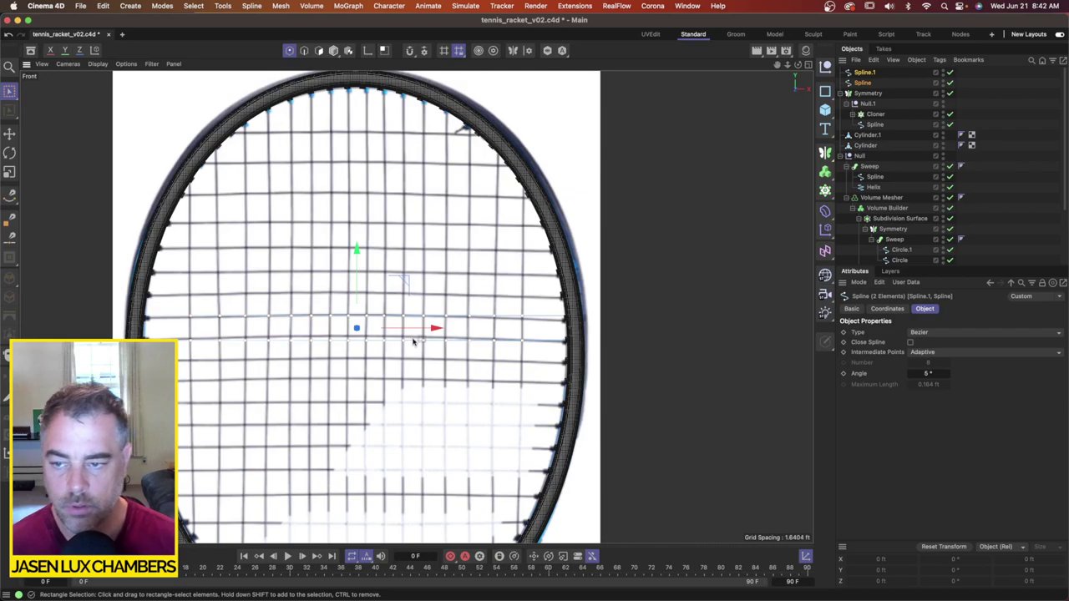
pyautogui.scroll(3, 228, 333)
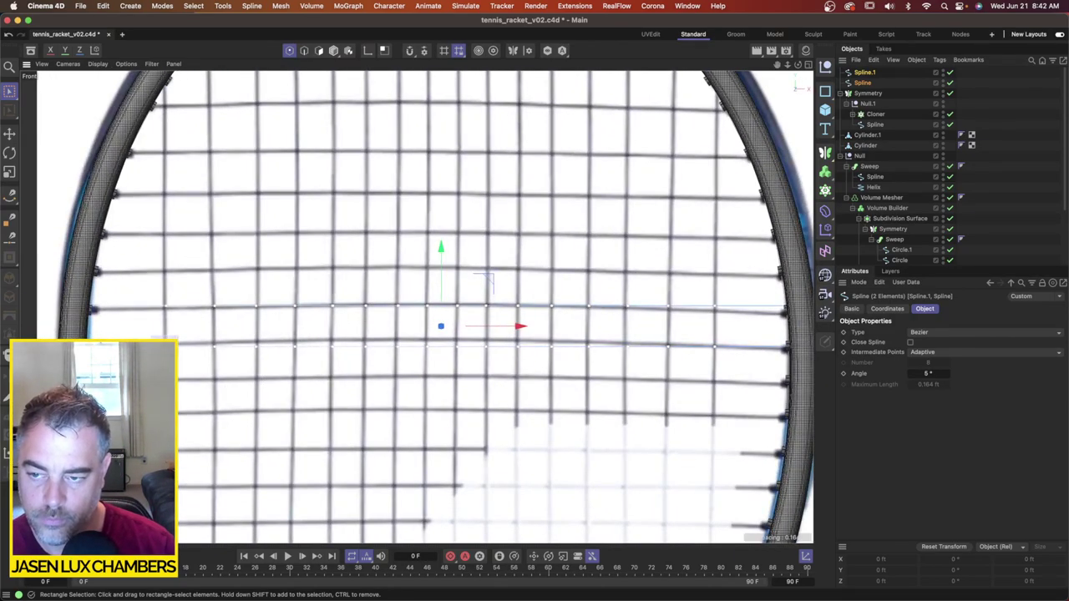
pyautogui.moveTo(451, 326); pyautogui.dragTo(200, 325)
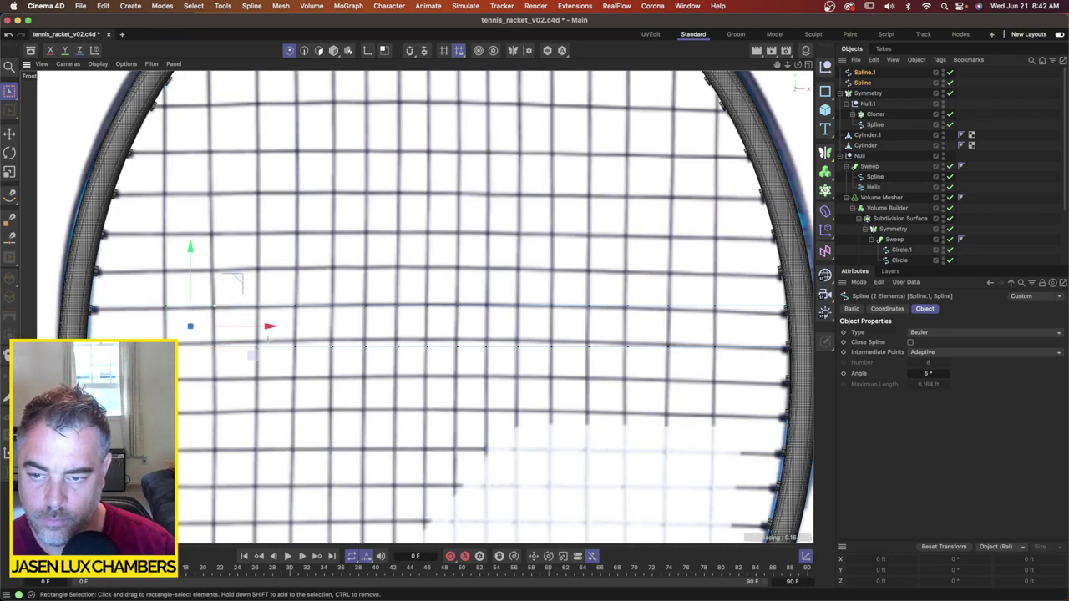
pyautogui.moveTo(269, 336)
pyautogui.mouseDown()
pyautogui.moveTo(416, 328)
pyautogui.moveTo(408, 289)
pyautogui.mouseUp()
pyautogui.keyDown('shift'); pyautogui.moveTo(419, 331); pyautogui.dragTo(439, 363); pyautogui.keyUp('shift')
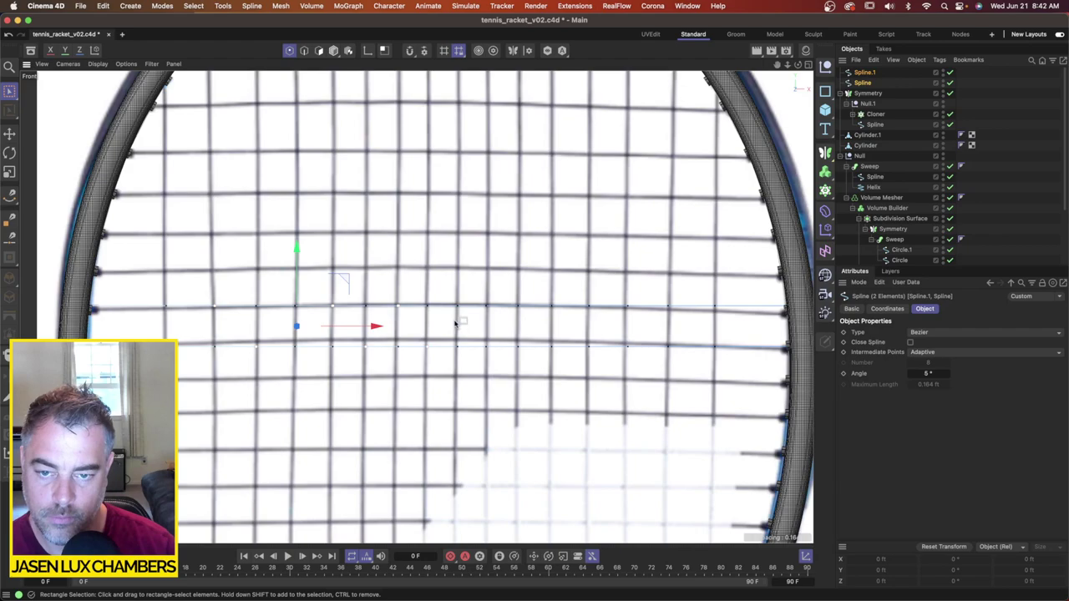
pyautogui.moveTo(449, 316)
pyautogui.keyDown('shift'); pyautogui.mouseDown()
pyautogui.moveTo(465, 286)
pyautogui.moveTo(489, 364)
pyautogui.mouseUp(); pyautogui.keyUp('shift')
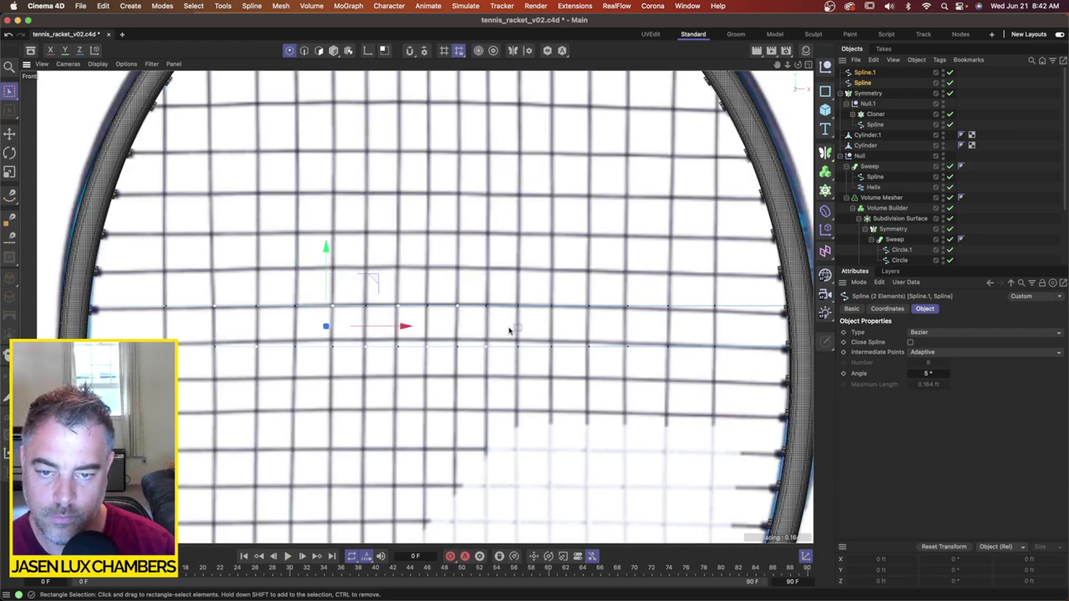
pyautogui.moveTo(510, 324)
pyautogui.keyDown('shift'); pyautogui.mouseDown()
pyautogui.moveTo(529, 291)
pyautogui.moveTo(572, 378)
pyautogui.mouseUp(); pyautogui.keyUp('shift')
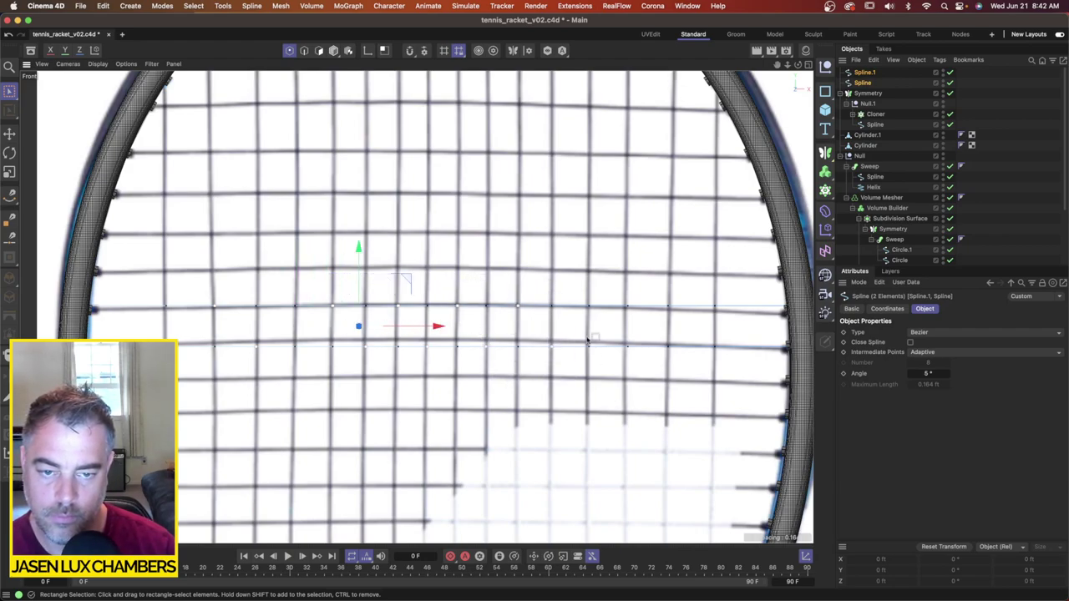
pyautogui.moveTo(596, 289); pyautogui.dragTo(650, 391)
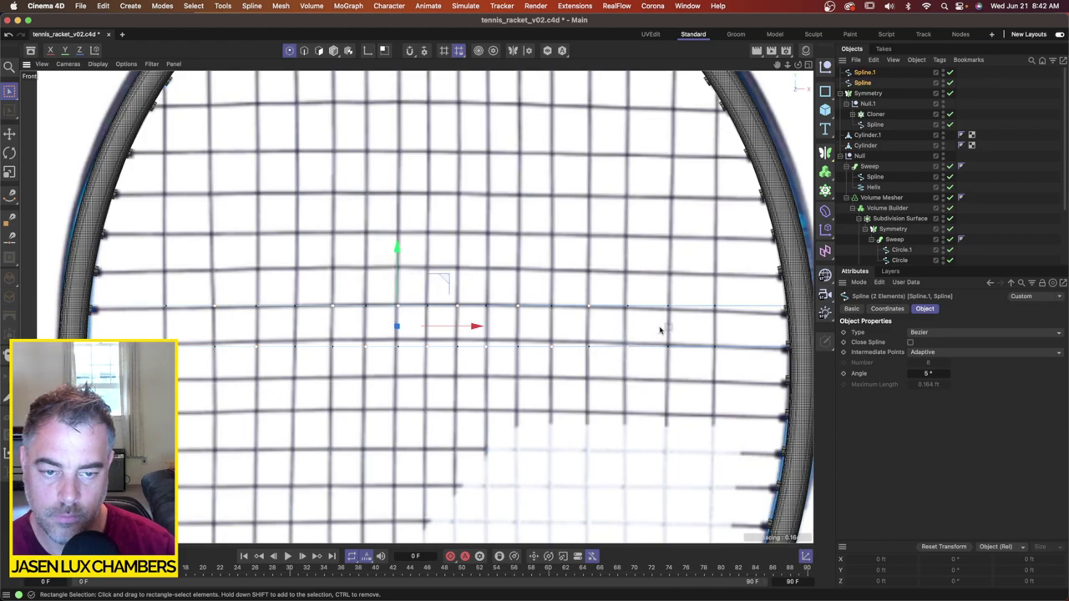
pyautogui.moveTo(660, 326); pyautogui.dragTo(690, 279)
pyautogui.moveTo(709, 326); pyautogui.dragTo(720, 337)
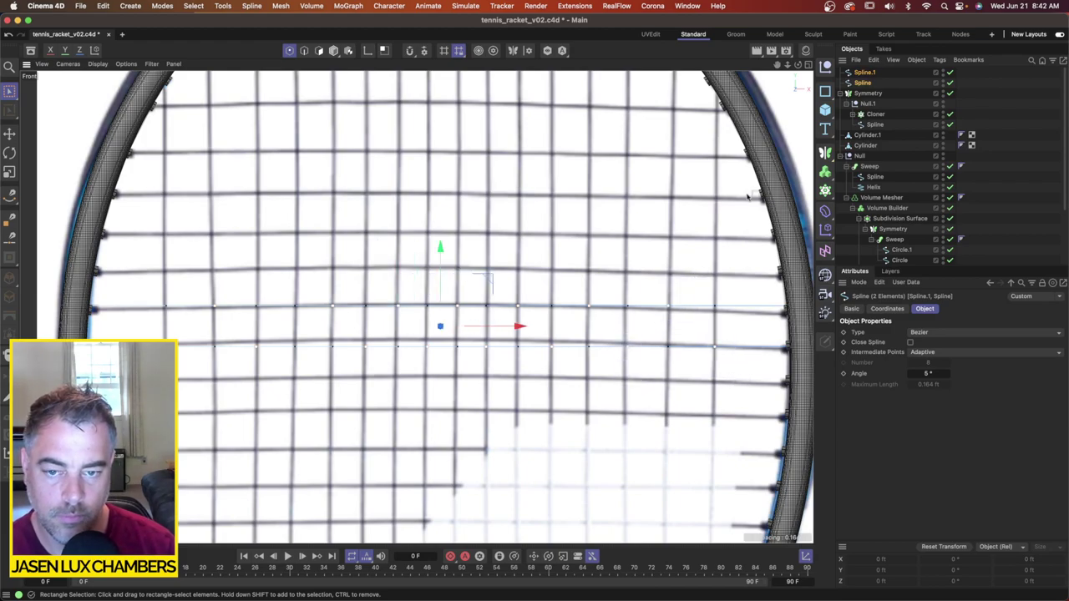
# Step: Offset the selected alternate points by about 0.007 ft in Z, and recentre the points of both splines in depth
pyautogui.click(809, 66)
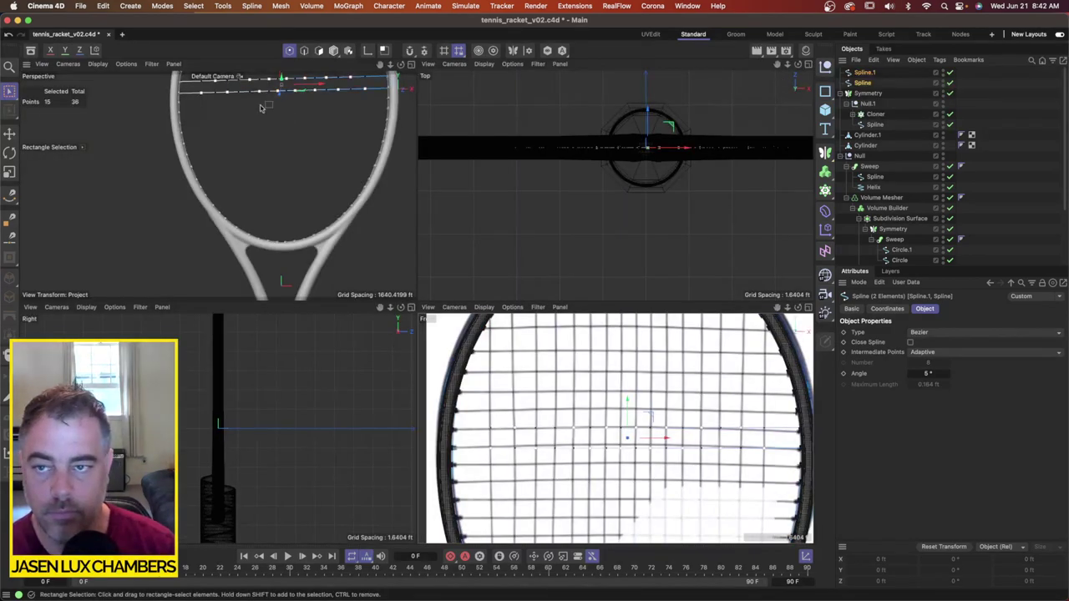
pyautogui.scroll(15, 649, 143)
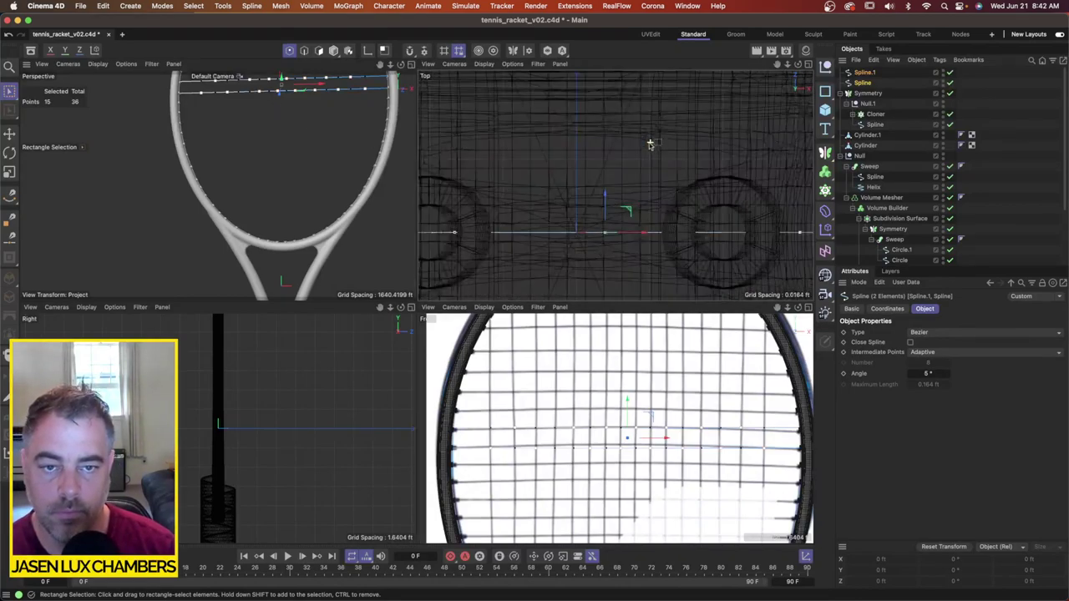
pyautogui.moveTo(606, 211); pyautogui.dragTo(611, 208)
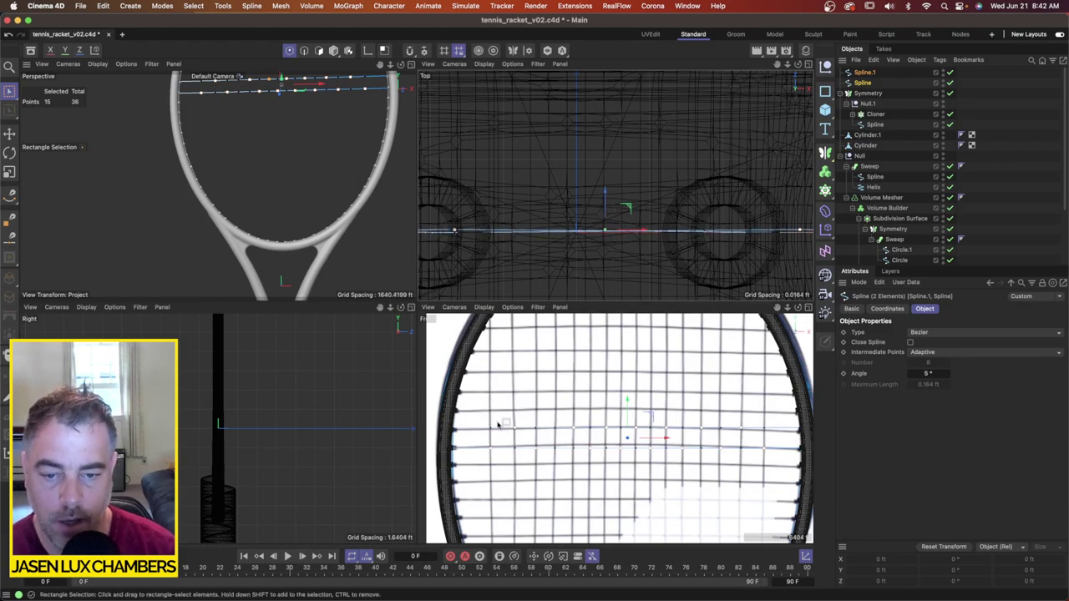
pyautogui.moveTo(480, 419); pyautogui.dragTo(776, 459)
pyautogui.moveTo(605, 198); pyautogui.dragTo(606, 201)
pyautogui.press('s')
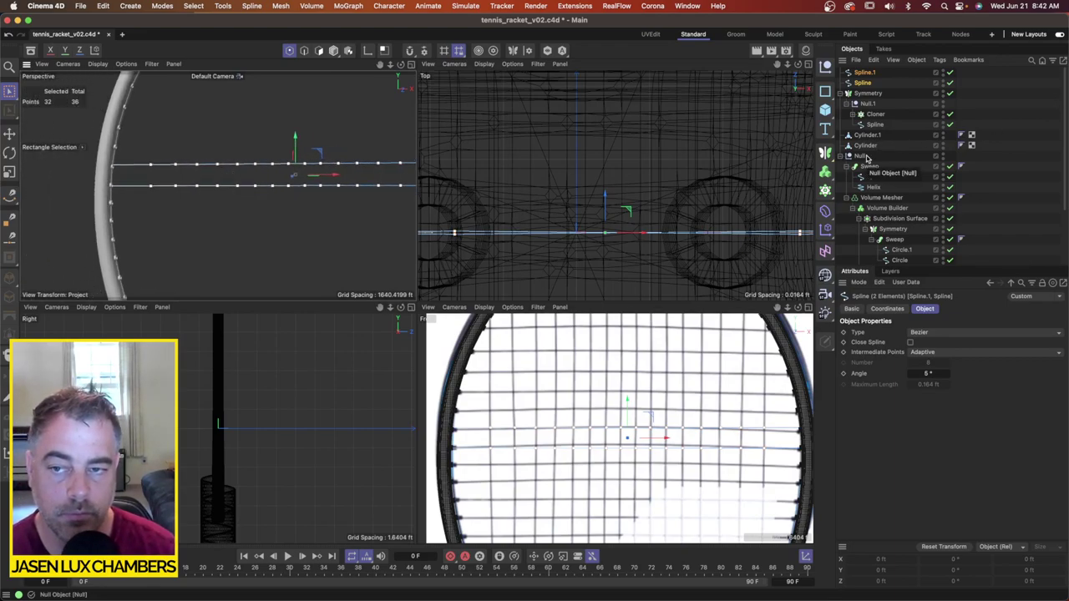
# Step: Select all points of the upper string spline and lower them to about 17.8 ft in Y
pyautogui.click(863, 73)
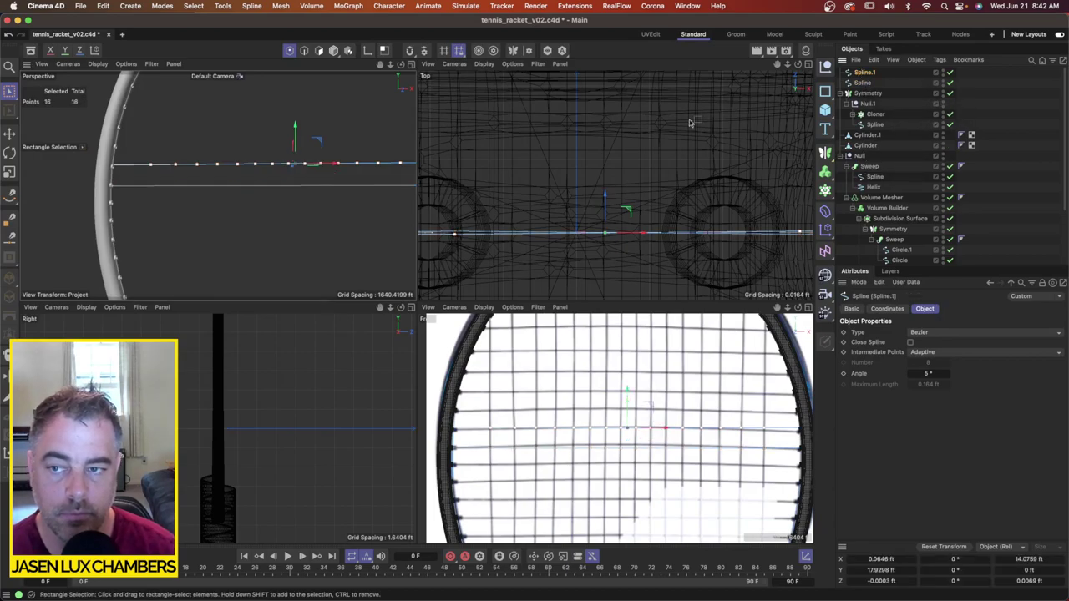
pyautogui.press('super+a')
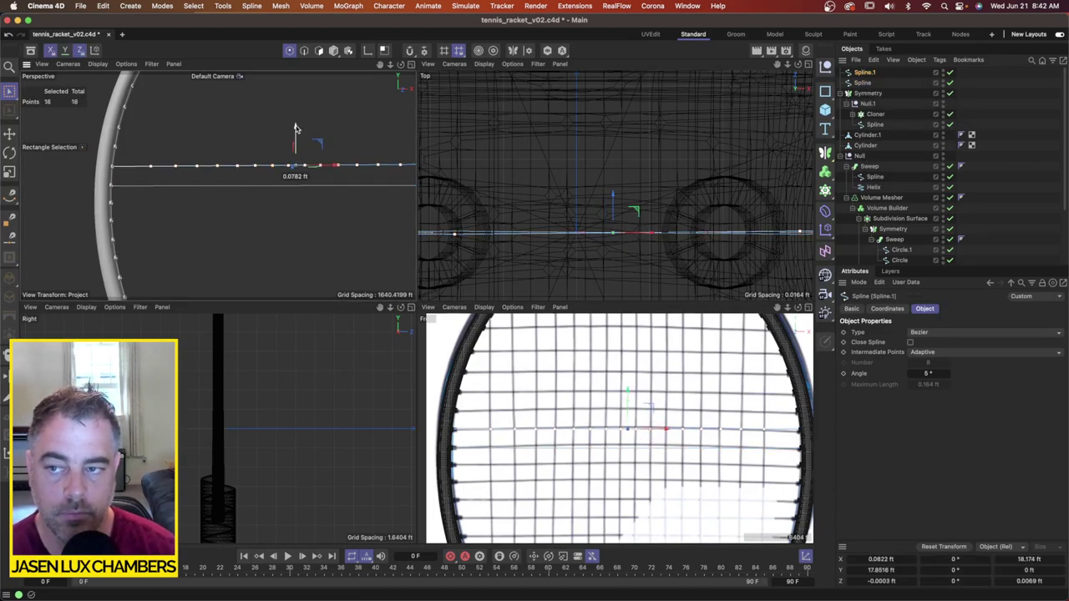
pyautogui.moveTo(294, 128); pyautogui.dragTo(297, 152)
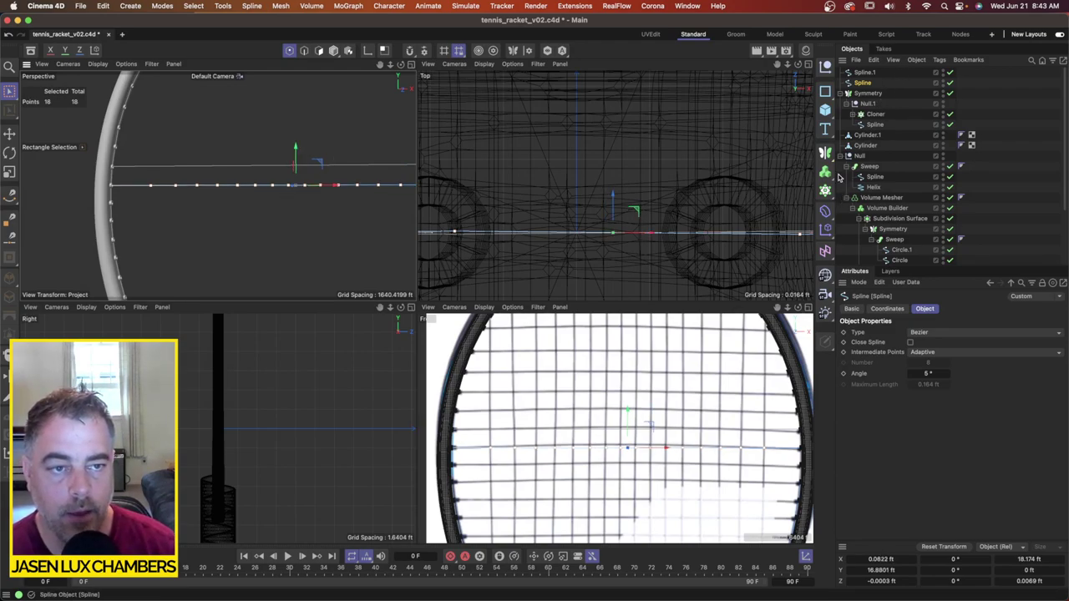
# Step: Create a Circle and a Sweep, and nest the circle and the upper string spline under the sweep
pyautogui.click(825, 90)
pyautogui.click(919, 107)
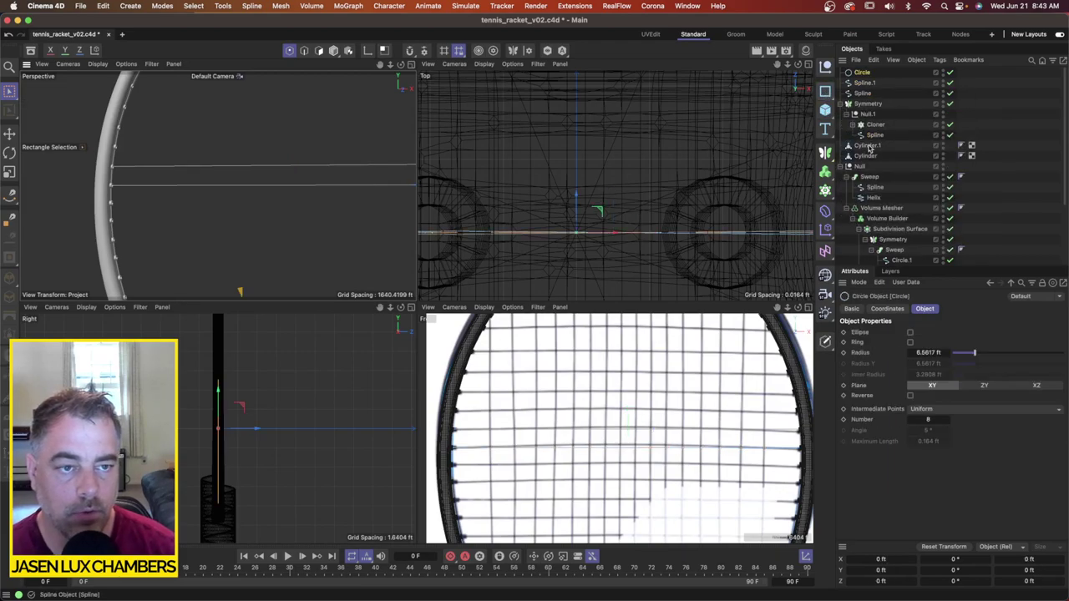
pyautogui.click(827, 153)
pyautogui.click(949, 211)
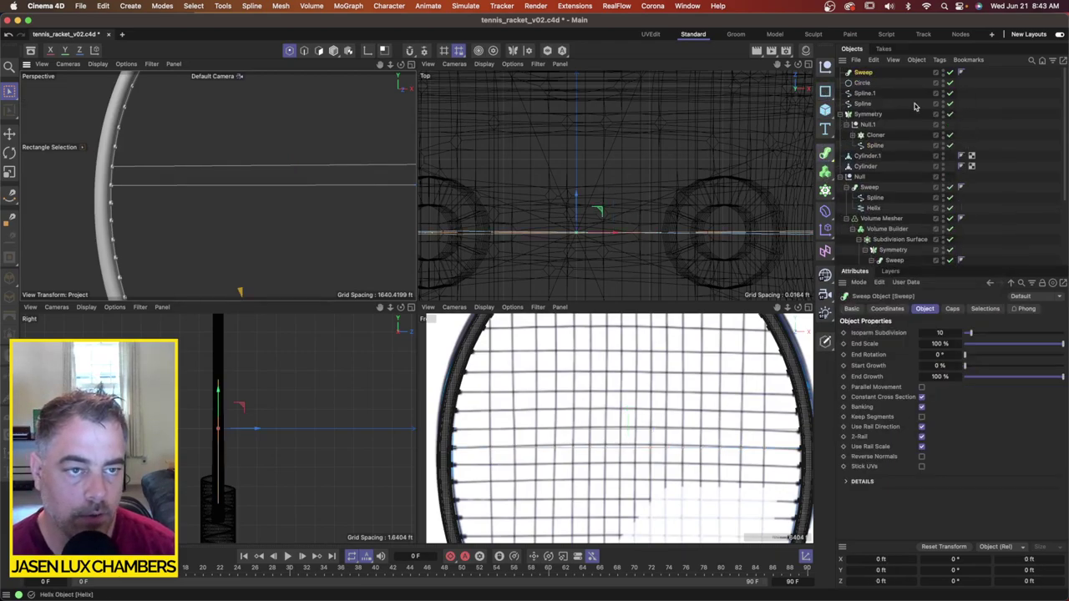
pyautogui.moveTo(869, 84); pyautogui.dragTo(864, 74)
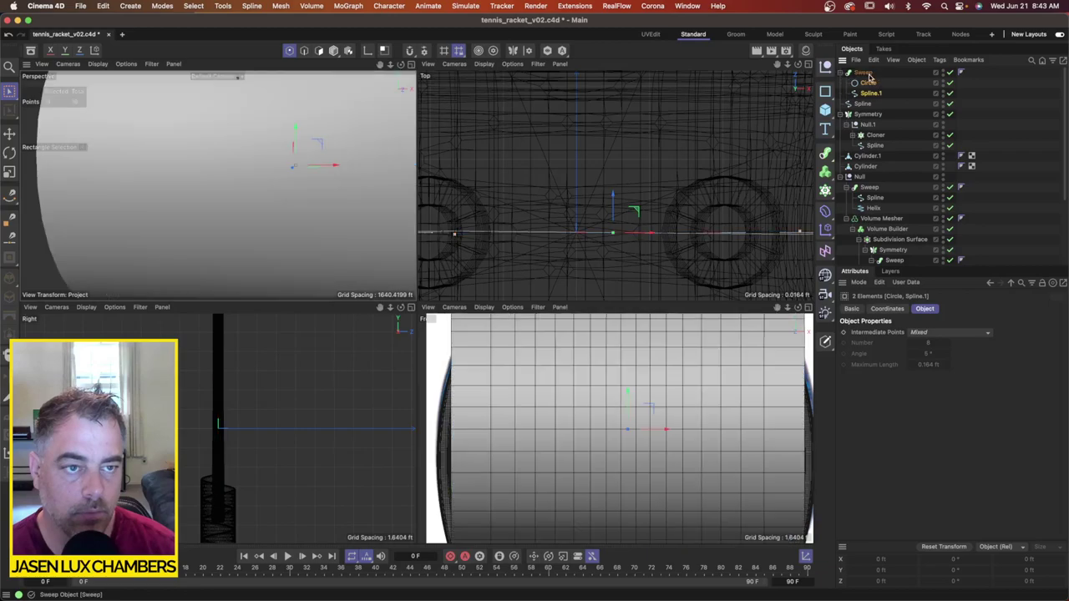
# Step: Scale the sweep's circle profile down until the swept string is as thin as the reference string
pyautogui.click(869, 83)
pyautogui.click(9, 172)
pyautogui.moveTo(251, 164); pyautogui.dragTo(94, 203)
pyautogui.moveTo(609, 394); pyautogui.dragTo(483, 435)
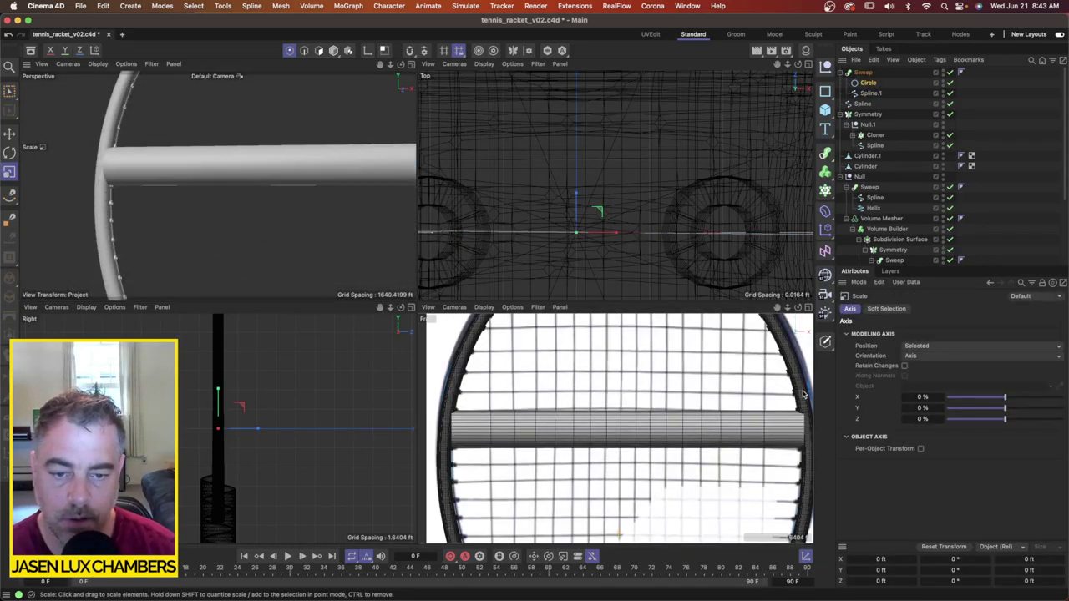
pyautogui.moveTo(608, 425); pyautogui.dragTo(447, 458)
pyautogui.scroll(5, 611, 431)
pyautogui.moveTo(710, 406); pyautogui.dragTo(433, 436)
pyautogui.moveTo(667, 421); pyautogui.dragTo(571, 432)
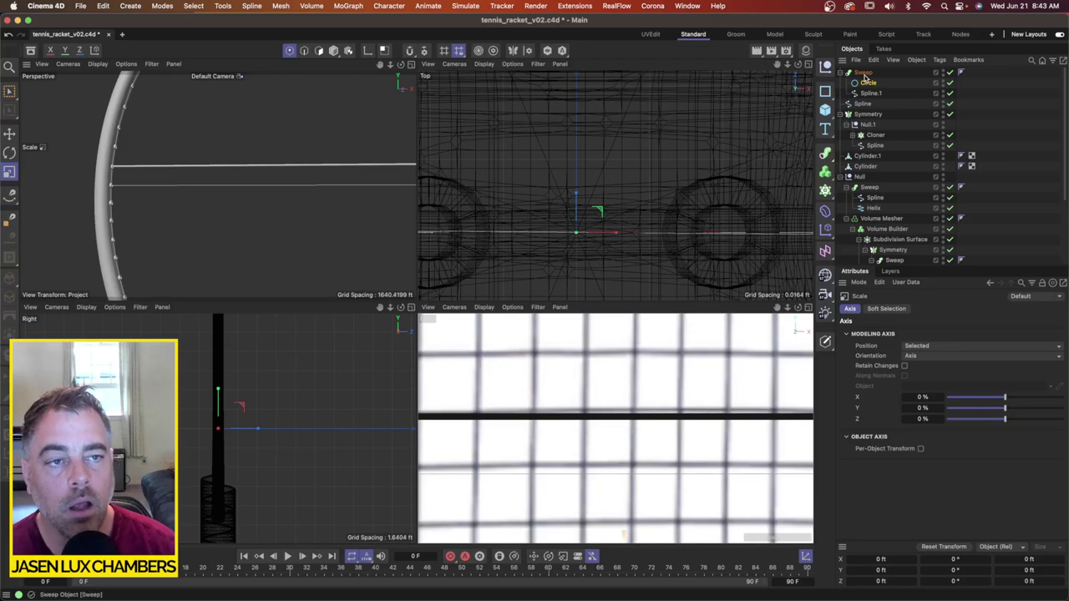
# Step: Duplicate the string sweep and replace the copy's path with the lower string spline
pyautogui.click(863, 73)
pyautogui.press('super+c')
pyautogui.press('super+v')
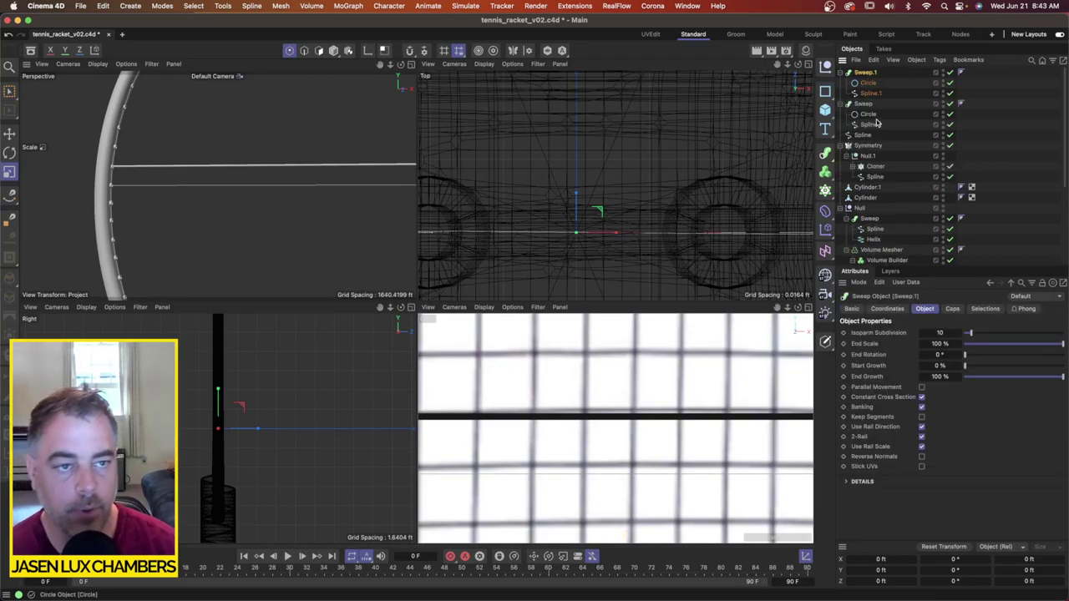
pyautogui.moveTo(865, 136); pyautogui.dragTo(873, 99)
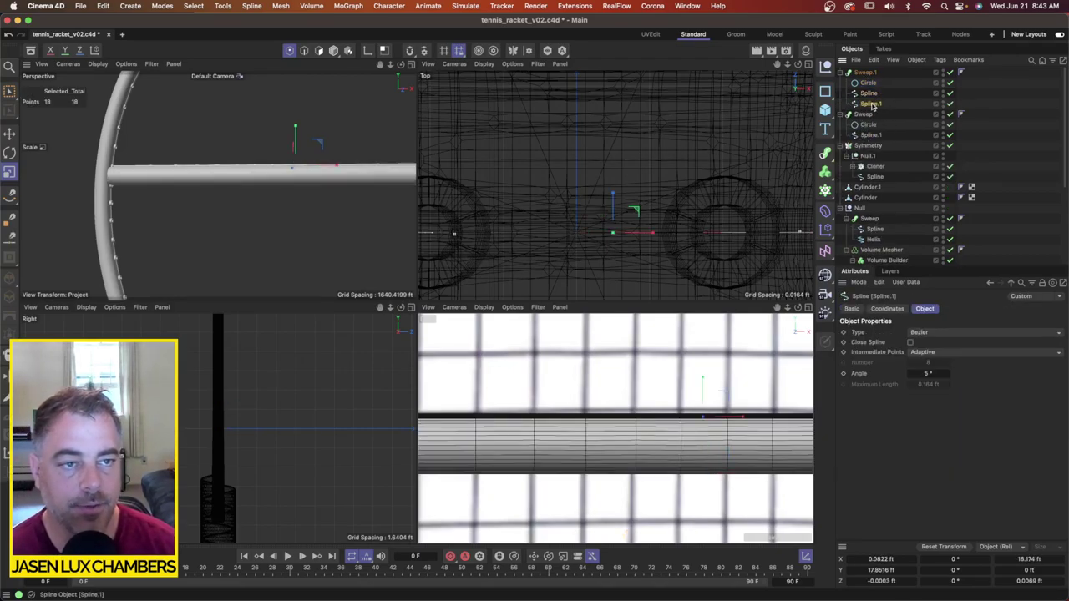
pyautogui.press('Delete')
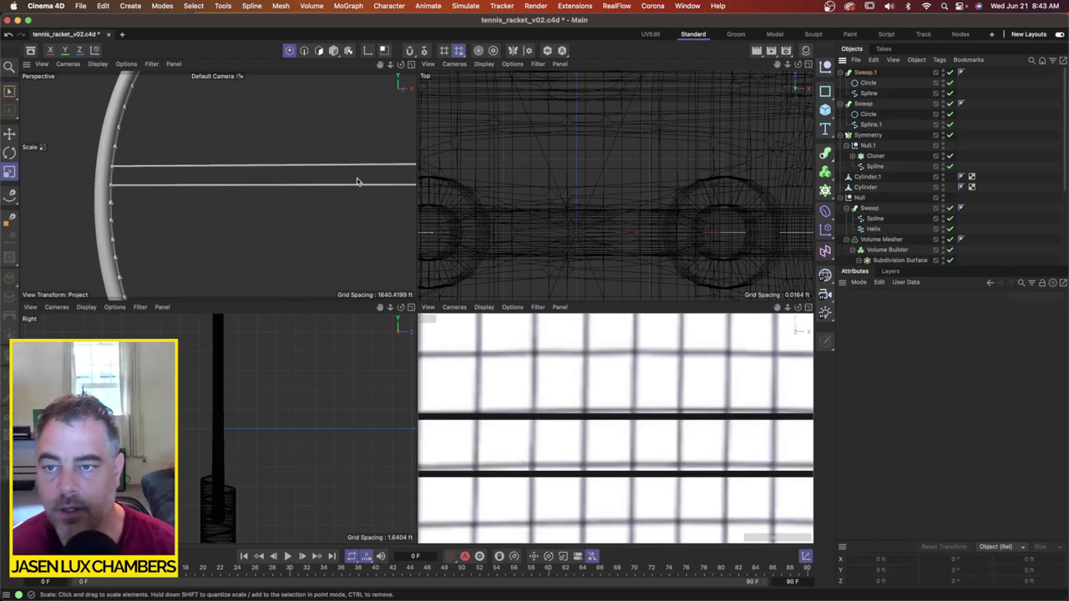
# Step: Change the type of both horizontal string splines to B-Spline
pyautogui.scroll(2, 251, 147)
pyautogui.click(871, 124)
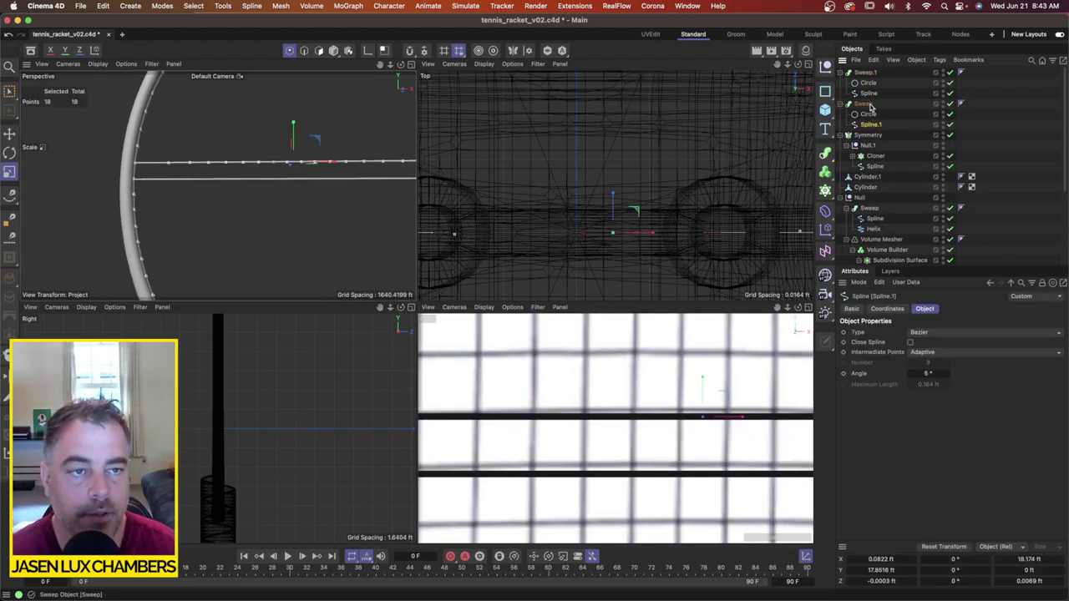
pyautogui.keyDown('super'); pyautogui.click(871, 94); pyautogui.keyUp('super')
pyautogui.click(932, 334)
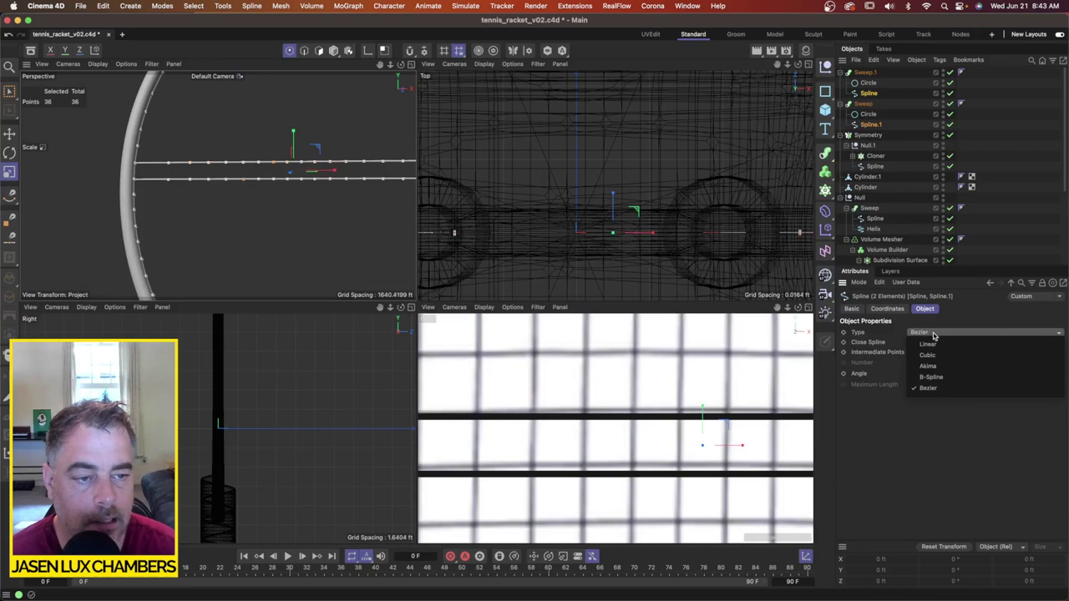
pyautogui.click(932, 344)
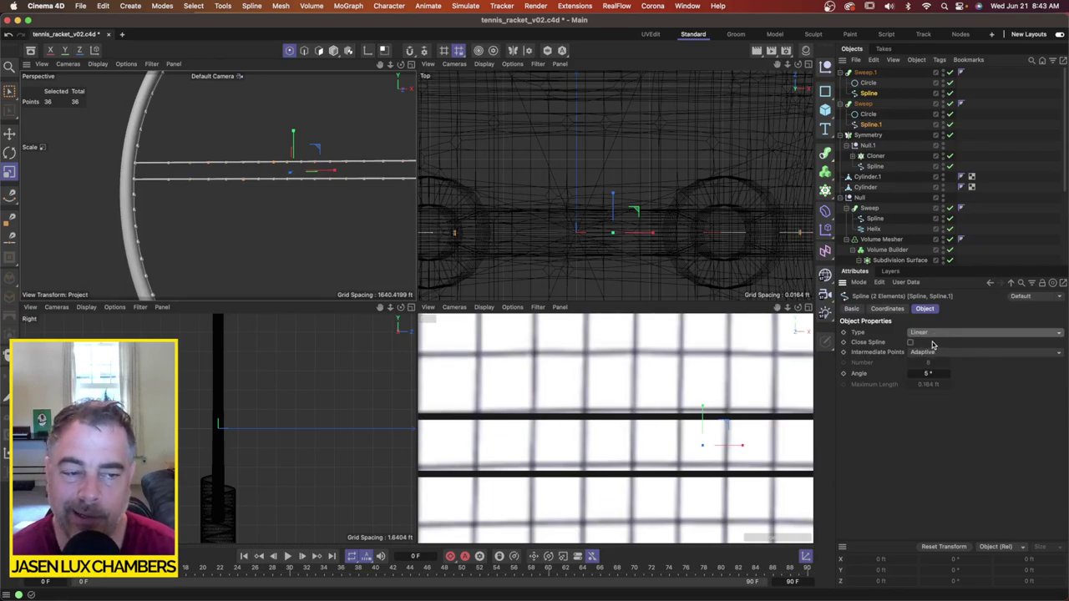
pyautogui.click(932, 333)
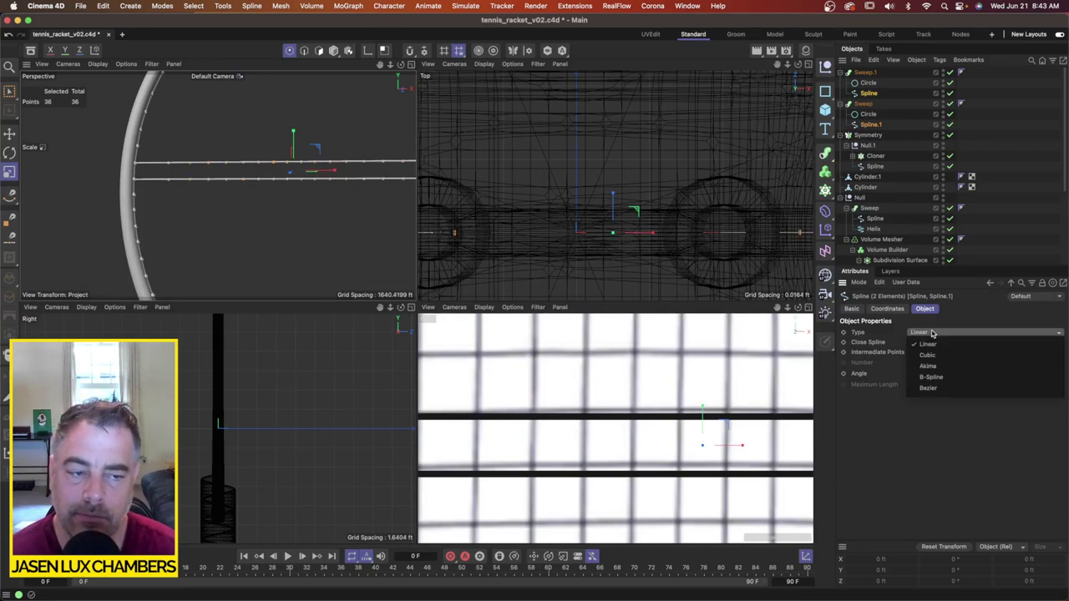
pyautogui.click(939, 374)
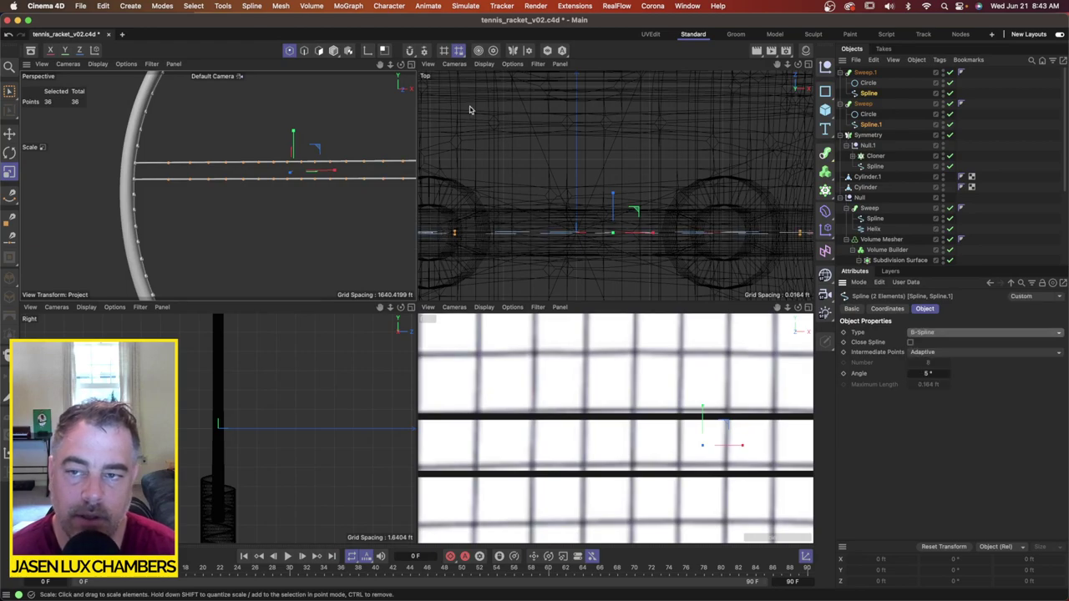
# Step: Duplicate both horizontal string sweeps together with their circles and splines
pyautogui.click(410, 64)
pyautogui.keyDown('alt'); pyautogui.moveTo(481, 335); pyautogui.dragTo(494, 310); pyautogui.keyUp('alt')
pyautogui.keyDown('alt'); pyautogui.moveTo(494, 310); pyautogui.dragTo(459, 320, button='right'); pyautogui.keyUp('alt')
pyautogui.keyDown('alt'); pyautogui.moveTo(459, 320); pyautogui.dragTo(463, 390); pyautogui.keyUp('alt')
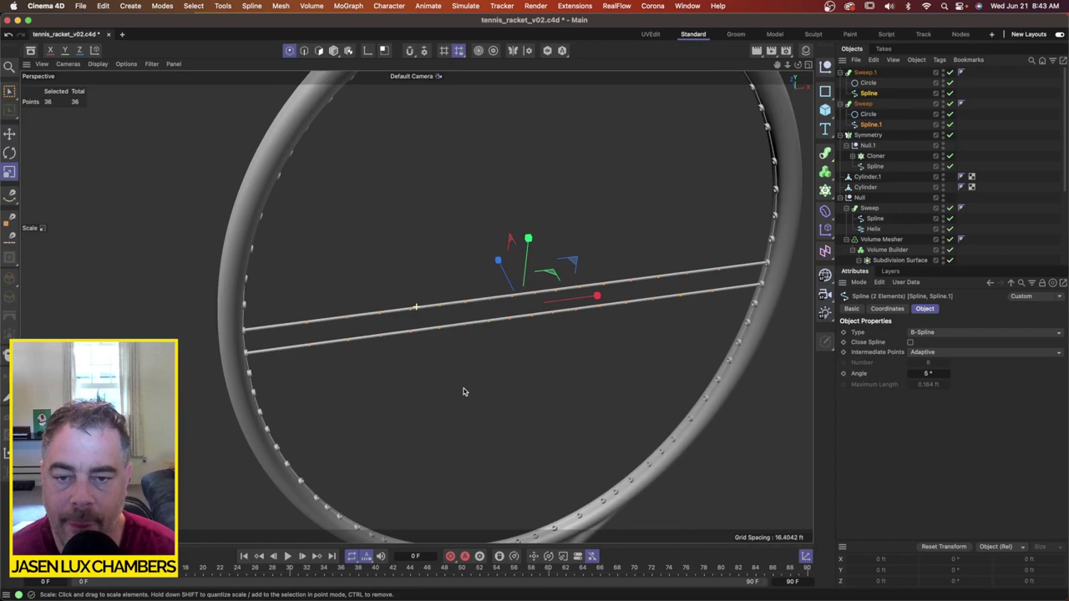
pyautogui.click(865, 73)
pyautogui.keyDown('super'); pyautogui.click(865, 105); pyautogui.keyUp('super')
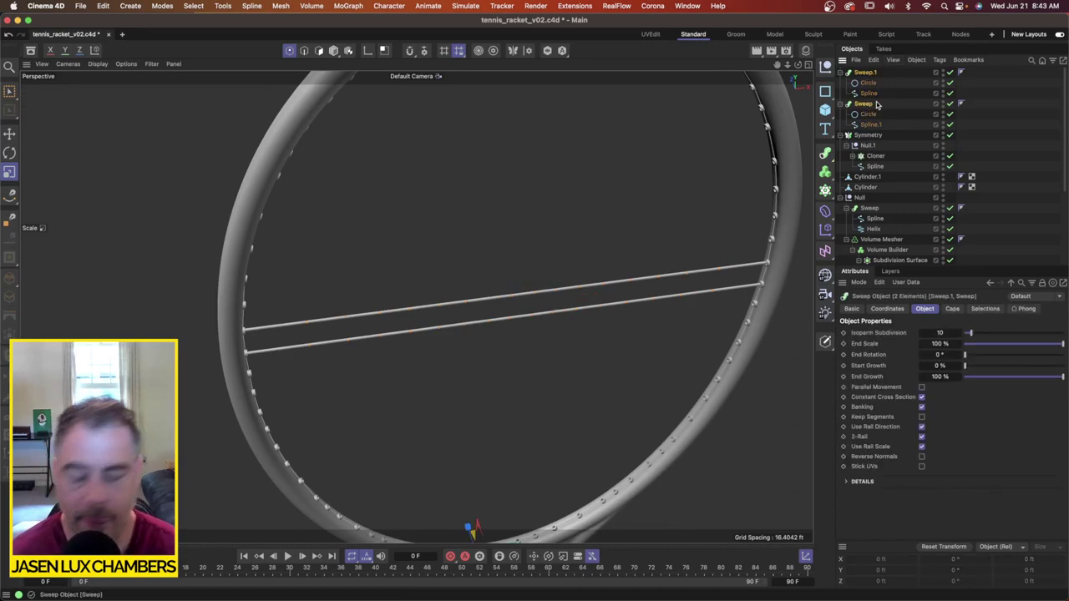
pyautogui.press('super+c')
pyautogui.press('super+v')
# Step: Rotate the splines of the two duplicated sweeps 90° so the copies run vertically across the horizontal strings
pyautogui.click(869, 93)
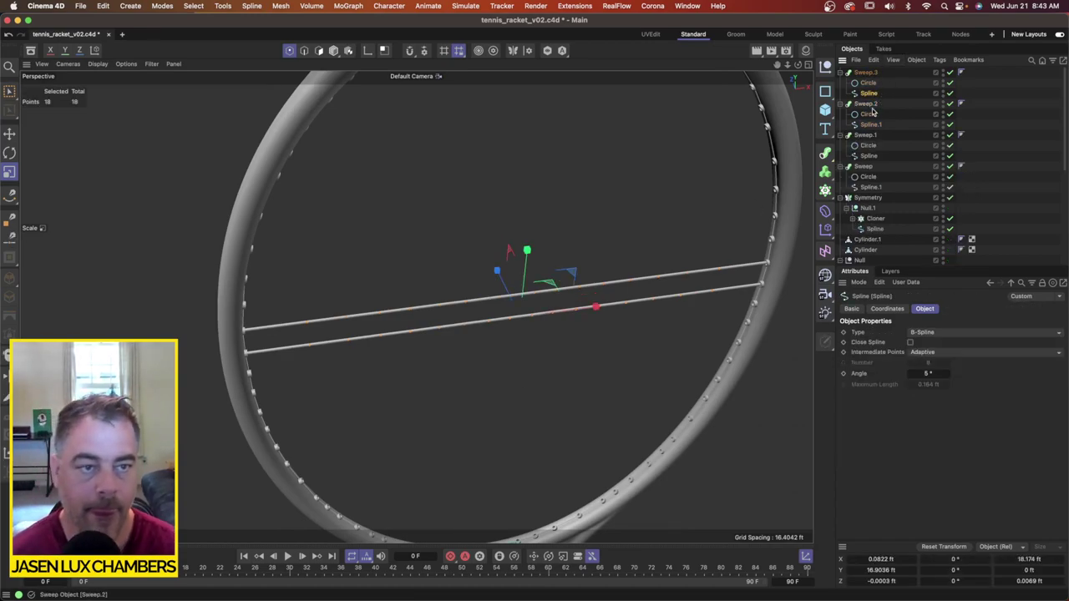
pyautogui.keyDown('super'); pyautogui.click(871, 124); pyautogui.keyUp('super')
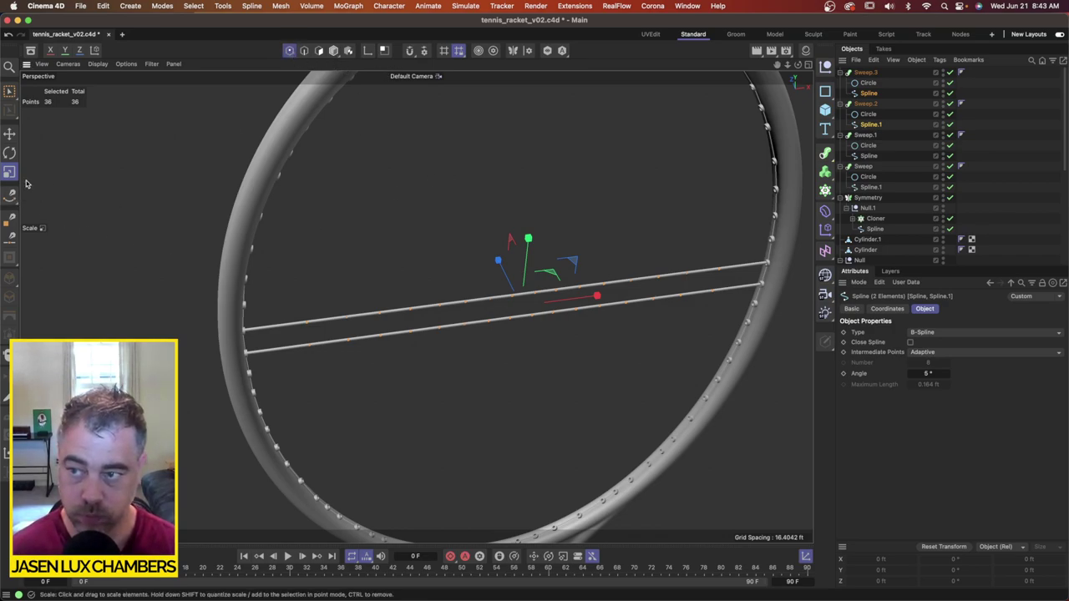
pyautogui.press('r')
pyautogui.moveTo(493, 277); pyautogui.dragTo(528, 281)
pyautogui.press('e')
pyautogui.keyDown('alt'); pyautogui.moveTo(523, 291); pyautogui.dragTo(493, 297, button='right'); pyautogui.keyUp('alt')
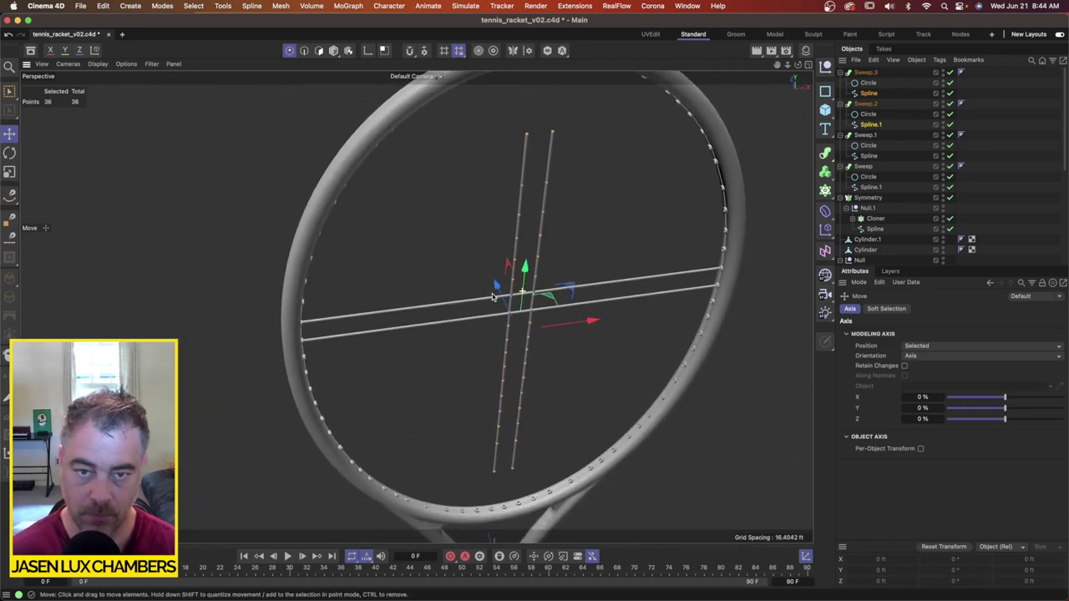
# Step: Disable all four string sweeps so that only their path splines are displayed
pyautogui.scroll(10, 493, 297)
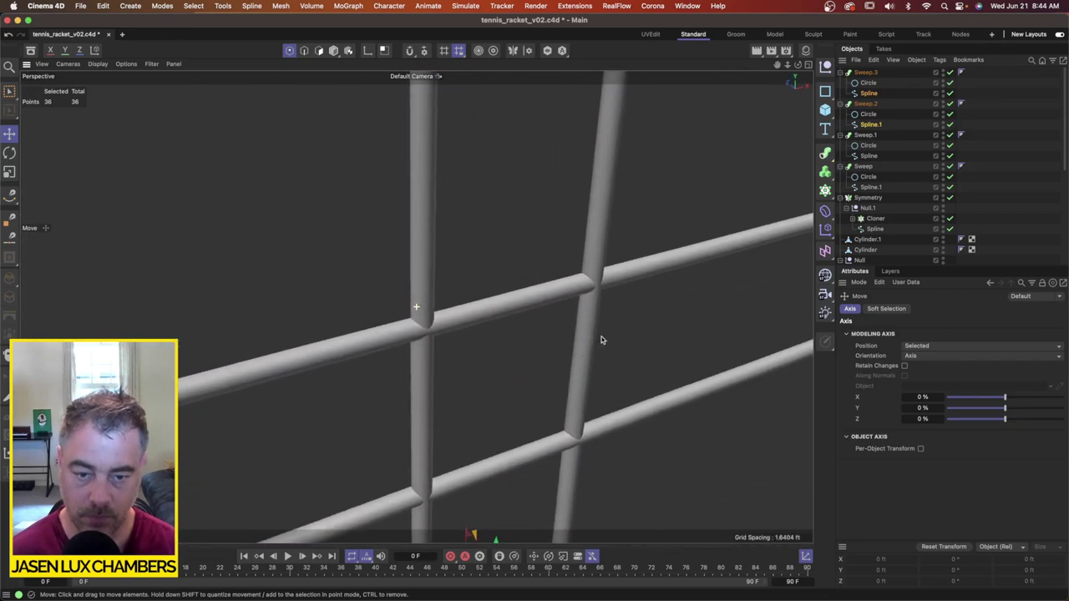
pyautogui.keyDown('alt'); pyautogui.moveTo(601, 340); pyautogui.dragTo(496, 292); pyautogui.keyUp('alt')
pyautogui.scroll(-5, 510, 343)
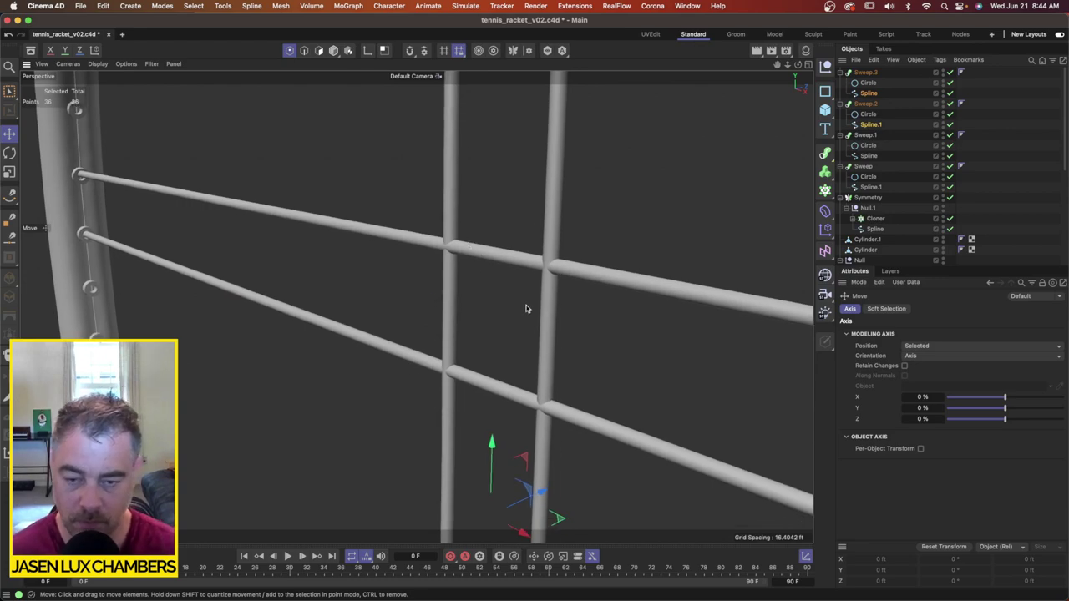
pyautogui.click(872, 122)
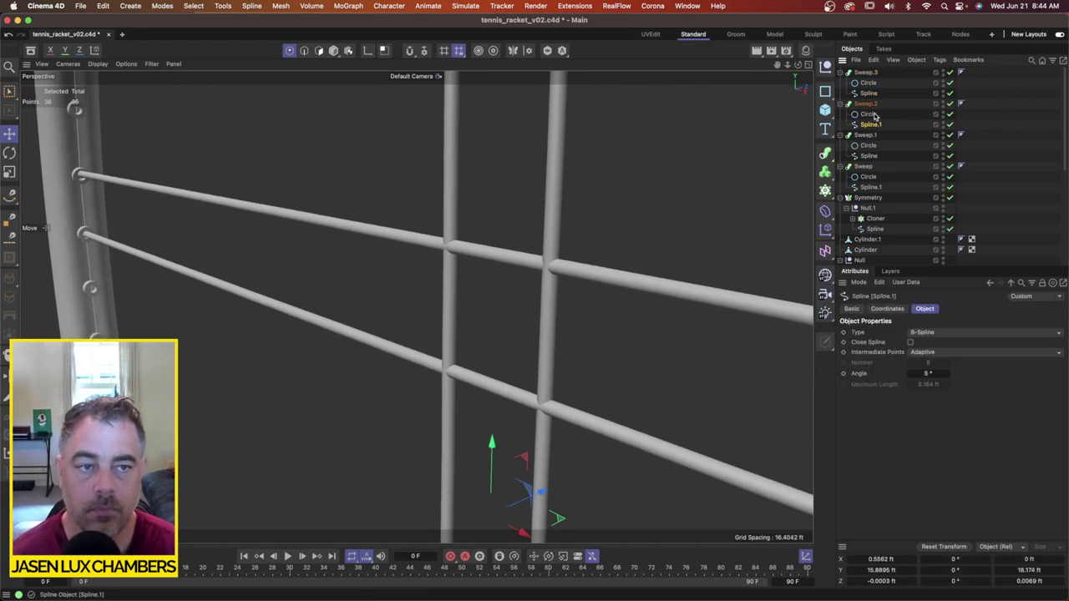
pyautogui.keyDown('ctrl'); pyautogui.click(868, 93); pyautogui.keyUp('ctrl')
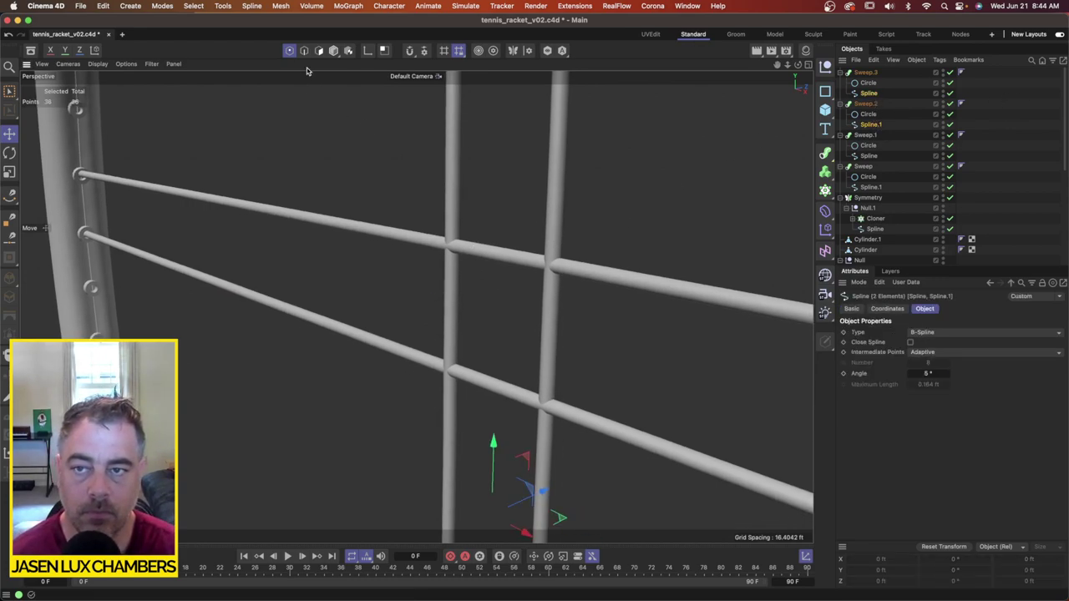
pyautogui.click(950, 104)
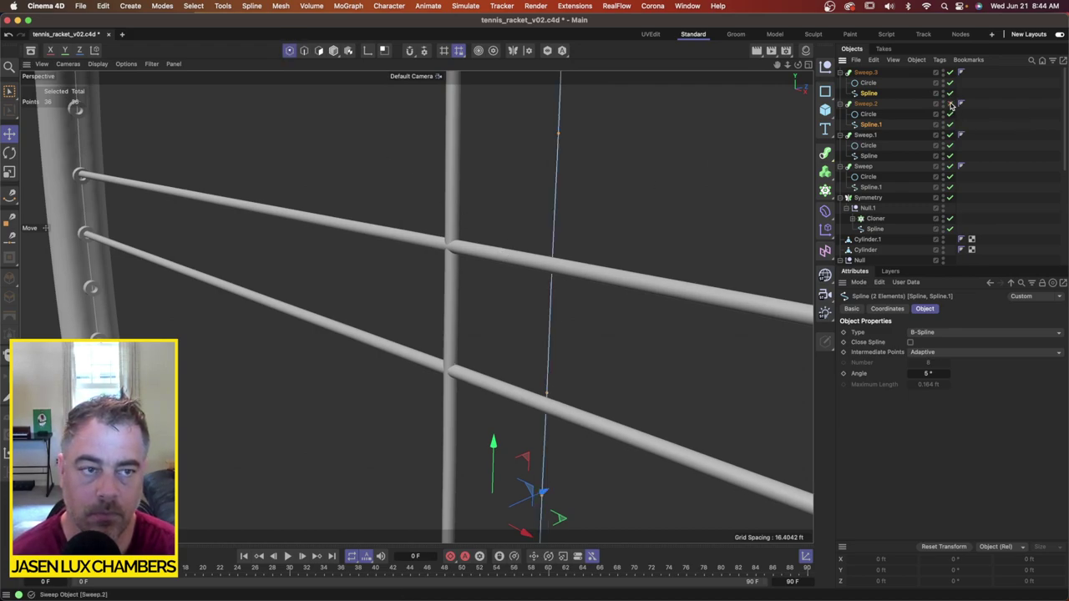
pyautogui.click(950, 73)
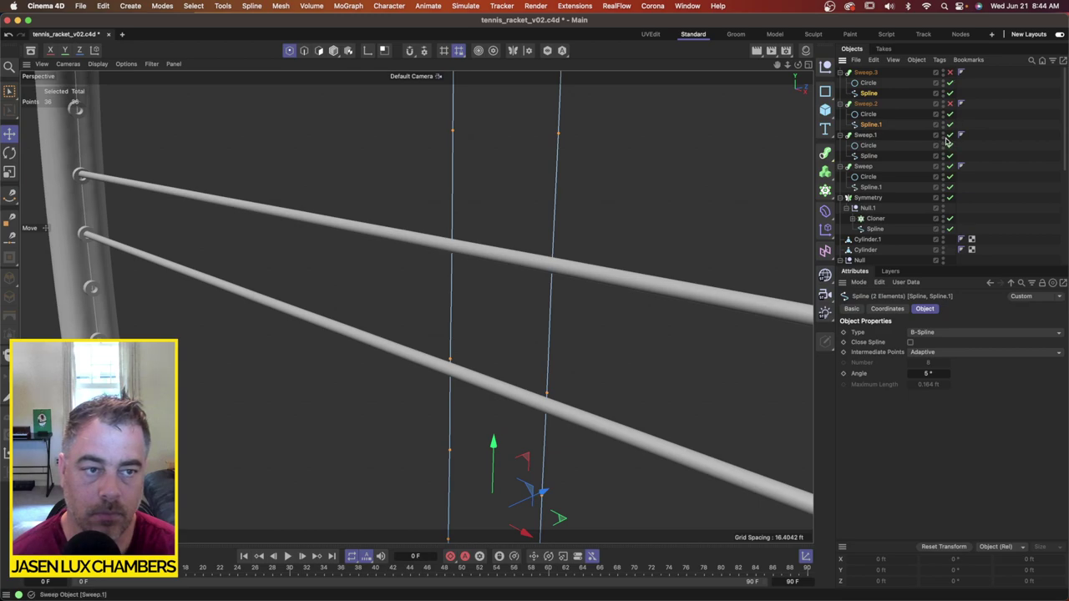
pyautogui.click(950, 135)
pyautogui.click(950, 166)
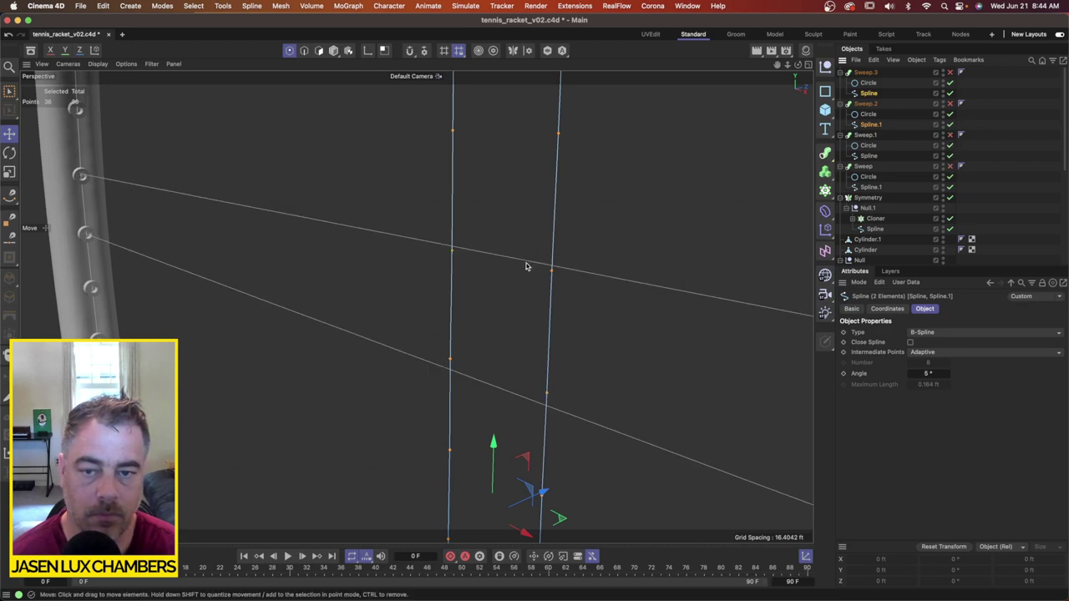
# Step: Examine how the points of the vertical splines line up with the horizontal strings and the frame's grommets
pyautogui.scroll(-2, 526, 263)
pyautogui.scroll(3, 572, 267)
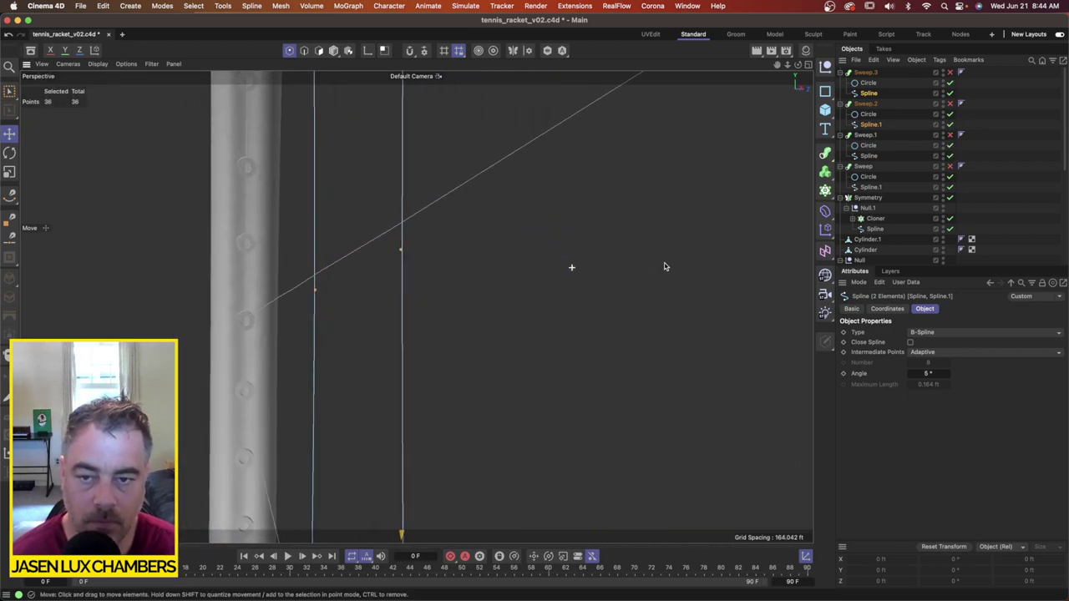
pyautogui.keyDown('alt'); pyautogui.moveTo(666, 266); pyautogui.dragTo(561, 276, button='right'); pyautogui.keyUp('alt')
pyautogui.keyDown('alt'); pyautogui.moveTo(555, 280); pyautogui.dragTo(563, 289); pyautogui.keyUp('alt')
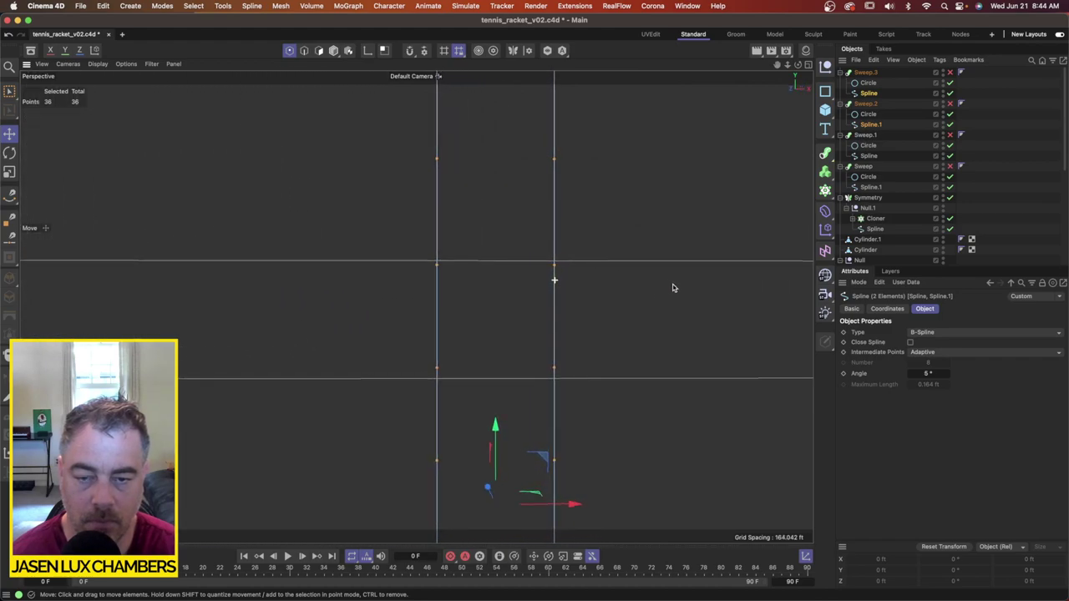
pyautogui.scroll(-5, 647, 287)
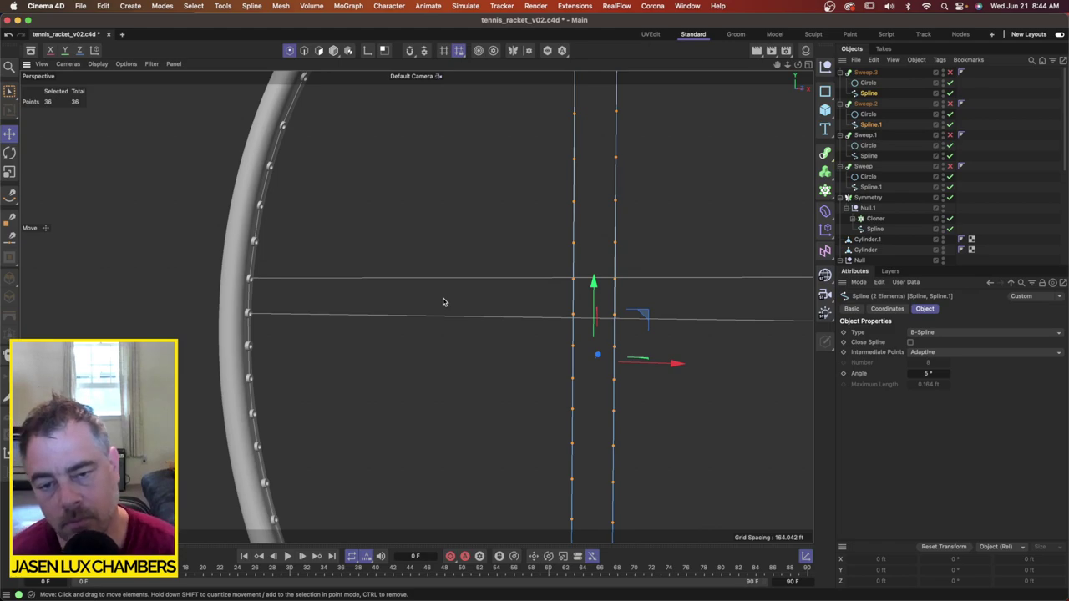
pyautogui.keyDown('alt'); pyautogui.moveTo(652, 242); pyautogui.dragTo(482, 278, button='right'); pyautogui.keyUp('alt')
pyautogui.keyDown('alt'); pyautogui.moveTo(681, 253); pyautogui.dragTo(99, 312); pyautogui.keyUp('alt')
pyautogui.keyDown('alt'); pyautogui.moveTo(584, 251); pyautogui.dragTo(423, 257); pyautogui.keyUp('alt')
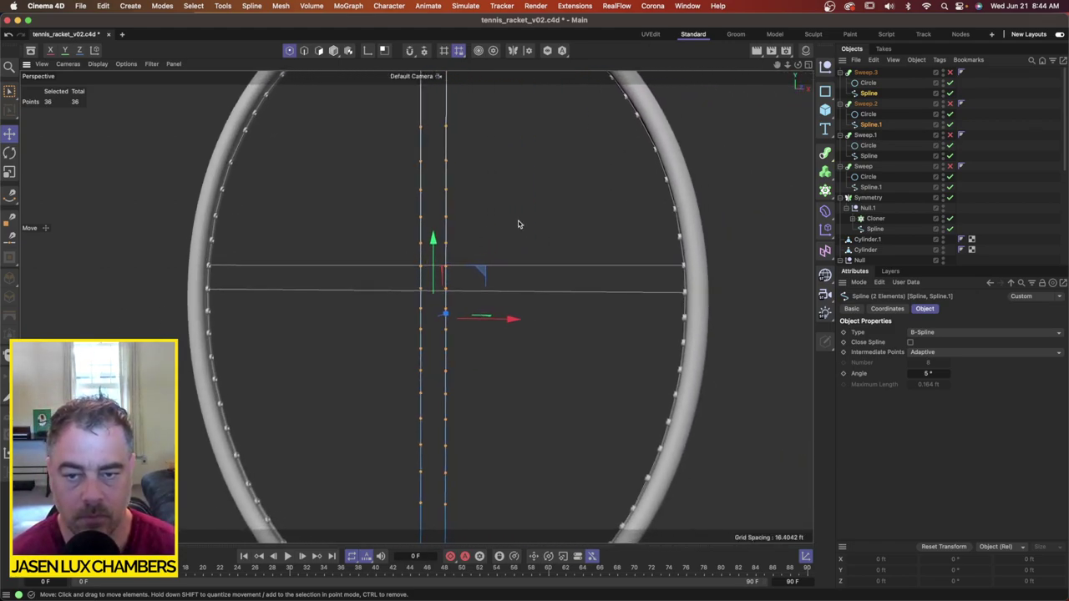
pyautogui.scroll(-3, 518, 224)
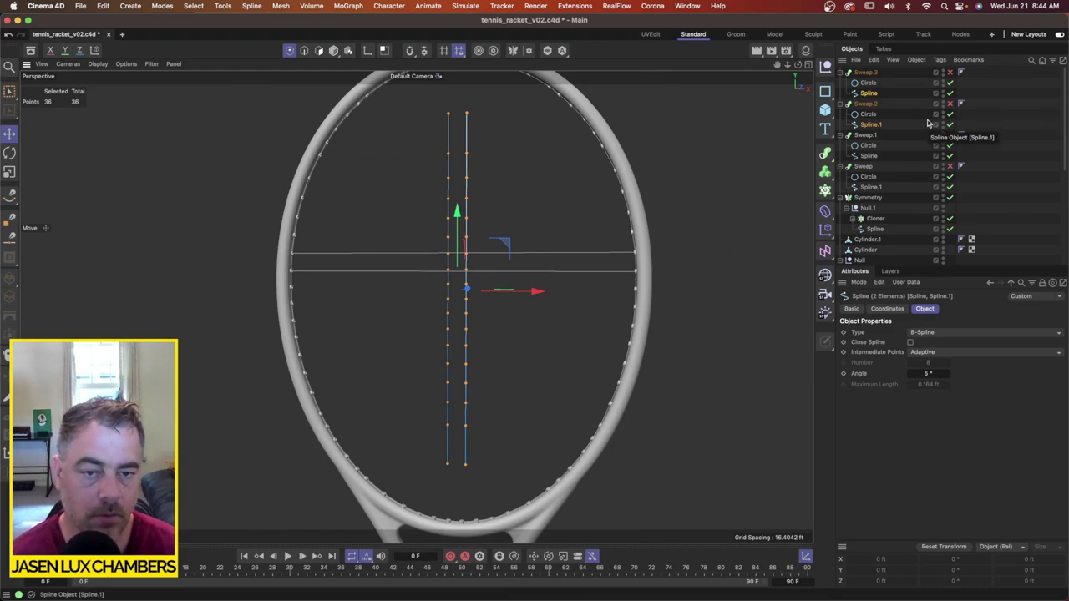
# Step: Delete the two vertical string sweeps and the lower horizontal string sweep, keeping only the upper horizontal one
pyautogui.click(841, 72)
pyautogui.click(840, 83)
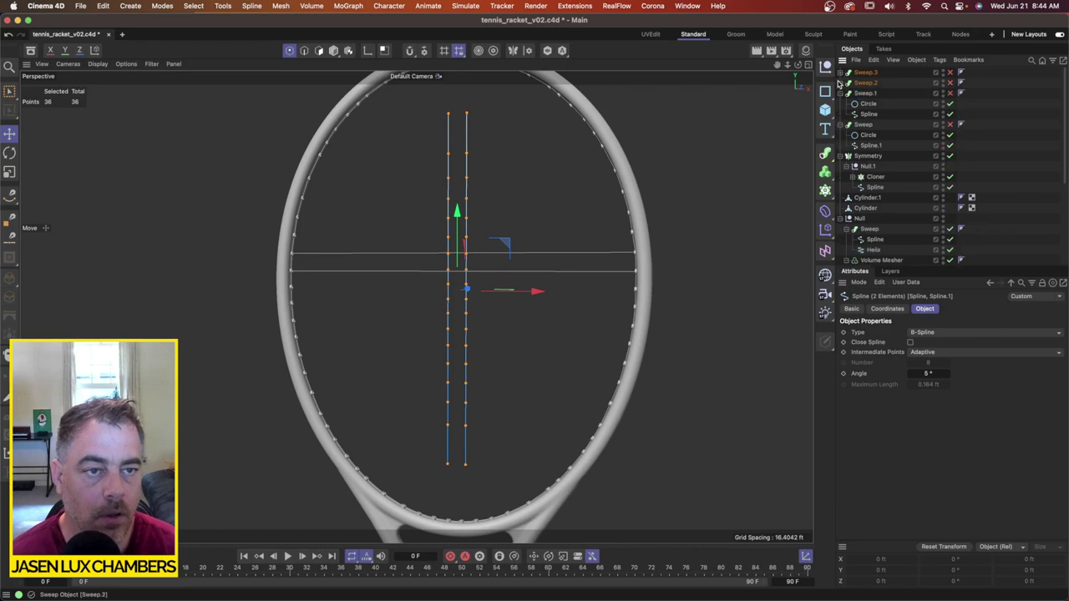
pyautogui.click(840, 94)
pyautogui.click(865, 94)
pyautogui.keyDown('super'); pyautogui.click(872, 74); pyautogui.keyUp('super')
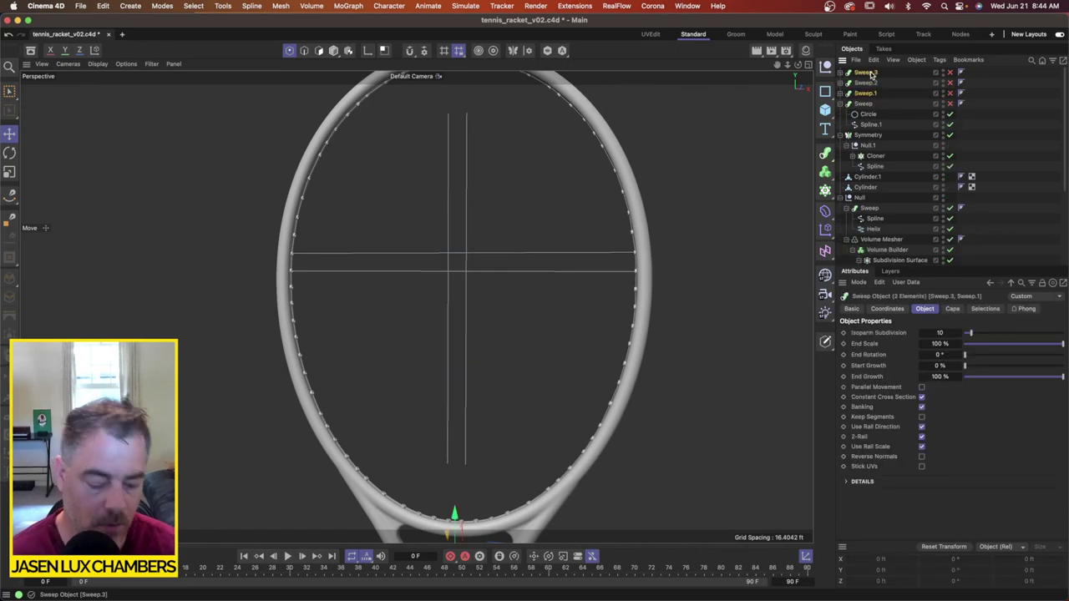
pyautogui.press('Delete')
pyautogui.click(869, 74)
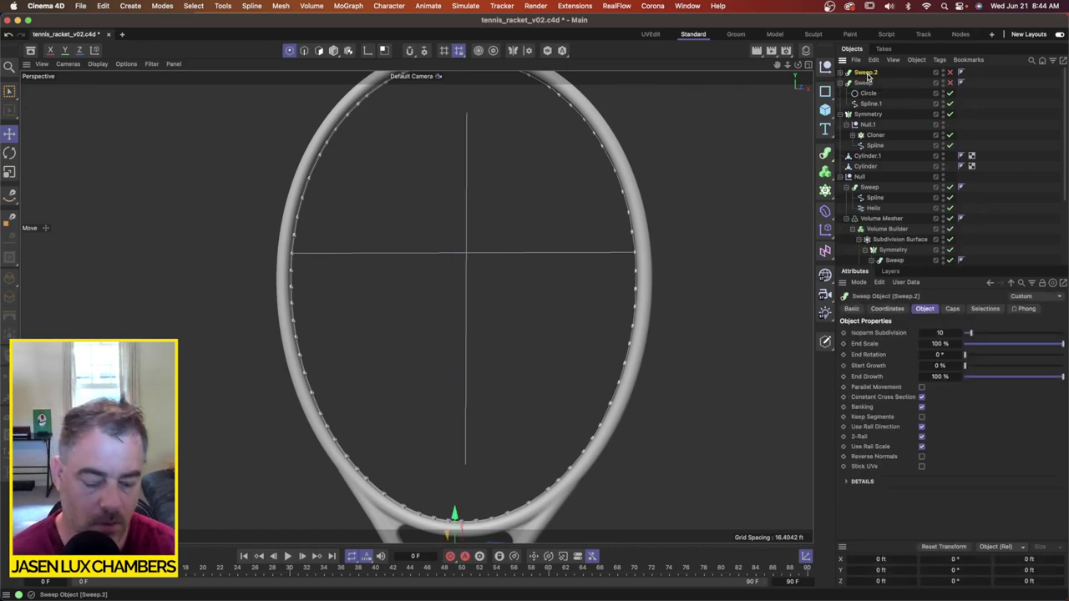
pyautogui.press('Delete')
# Step: Move the remaining string spline out of its sweep and set its X, Y and Z position to 0
pyautogui.click(870, 93)
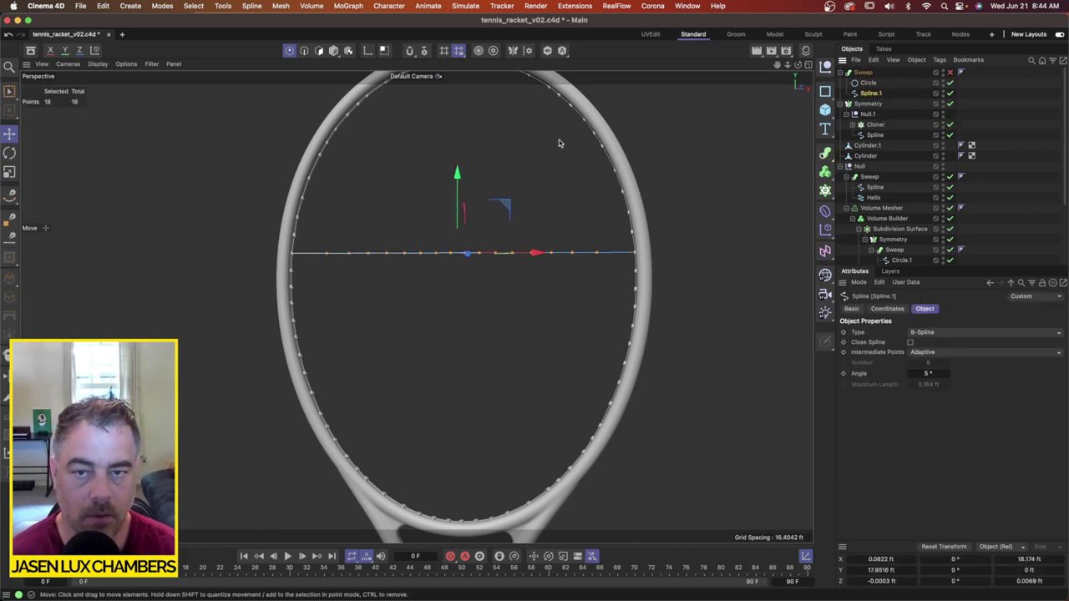
pyautogui.moveTo(873, 93); pyautogui.dragTo(874, 71)
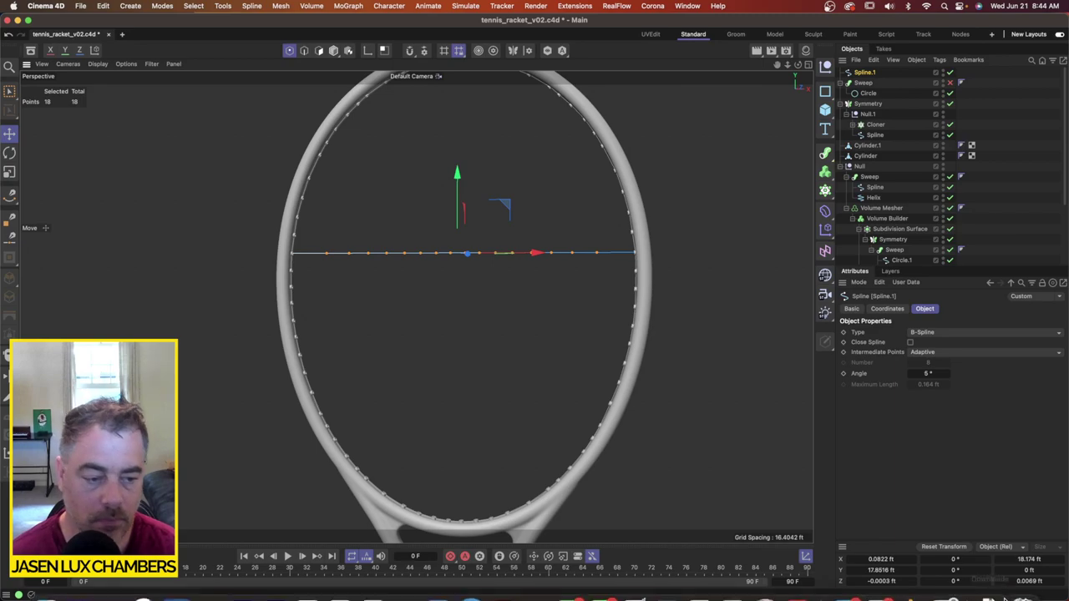
pyautogui.click(894, 560)
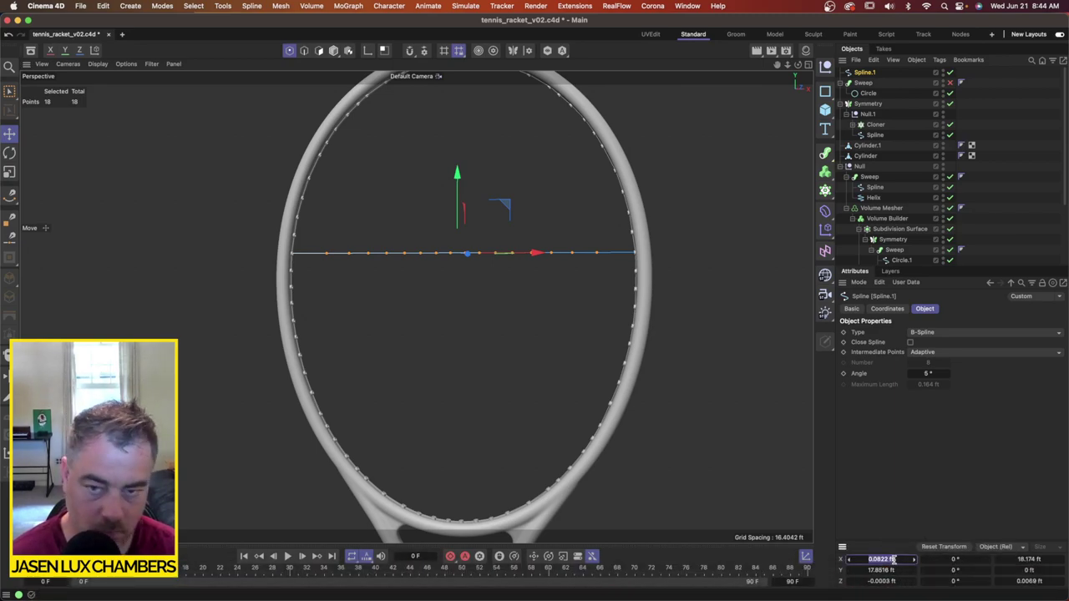
pyautogui.write('0')
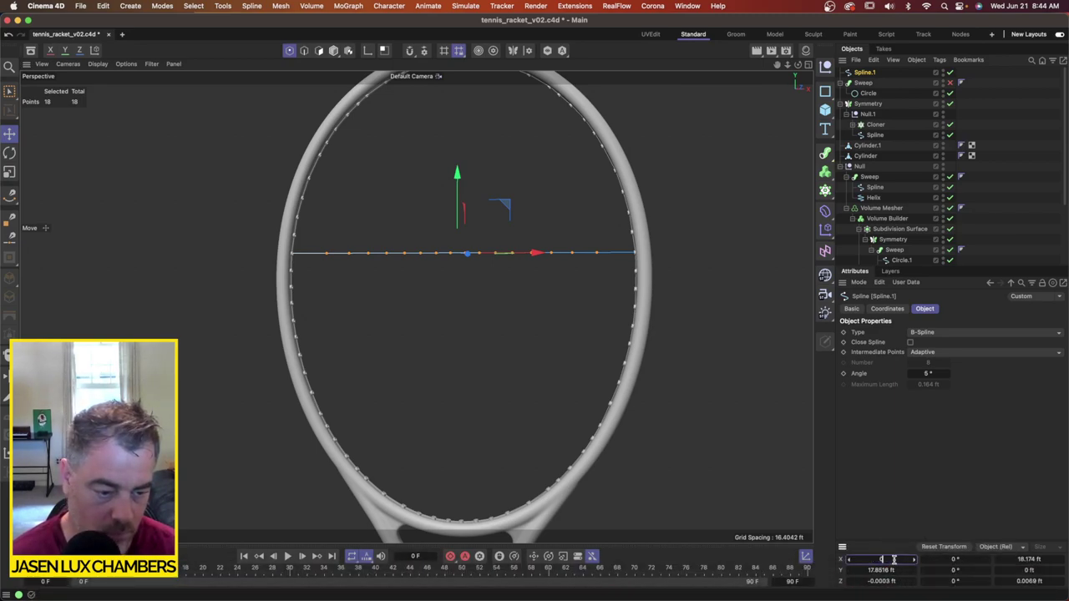
pyautogui.press('Tab')
pyautogui.write('0')
pyautogui.press('Tab')
pyautogui.write('0')
pyautogui.press('Return')
# Step: Add a Cloner and nest the centred string spline under it
pyautogui.press('s')
pyautogui.keyDown('alt'); pyautogui.moveTo(532, 324); pyautogui.dragTo(380, 347, button='right'); pyautogui.keyUp('alt')
pyautogui.keyDown('alt'); pyautogui.moveTo(410, 526); pyautogui.dragTo(357, 381, button='middle'); pyautogui.keyUp('alt')
pyautogui.keyDown('alt'); pyautogui.moveTo(471, 288); pyautogui.dragTo(280, 296, button='right'); pyautogui.keyUp('alt')
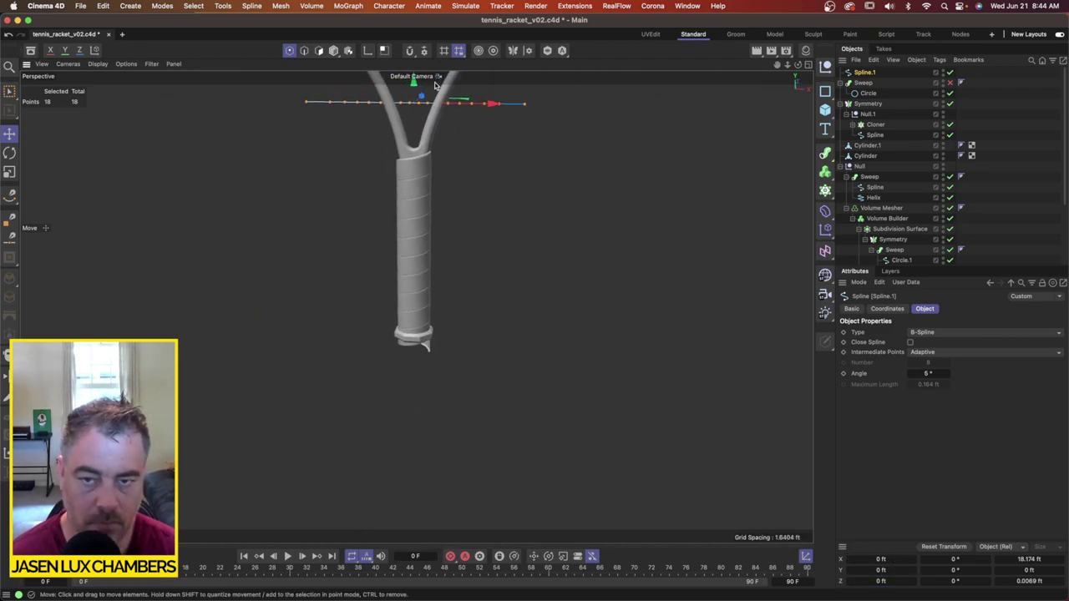
pyautogui.press('o')
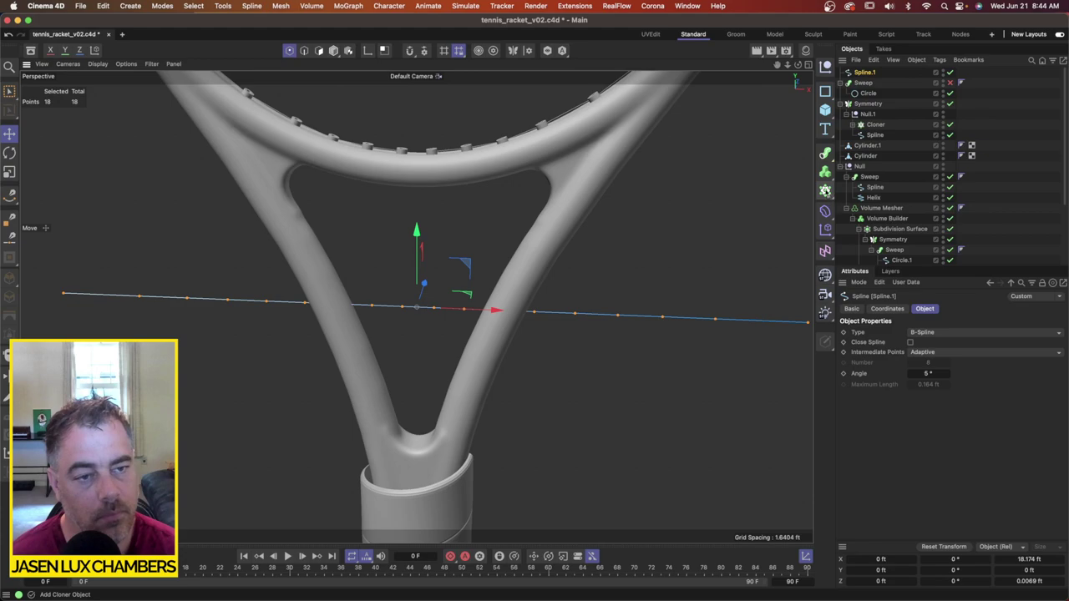
pyautogui.click(827, 191)
pyautogui.moveTo(867, 86); pyautogui.dragTo(871, 73)
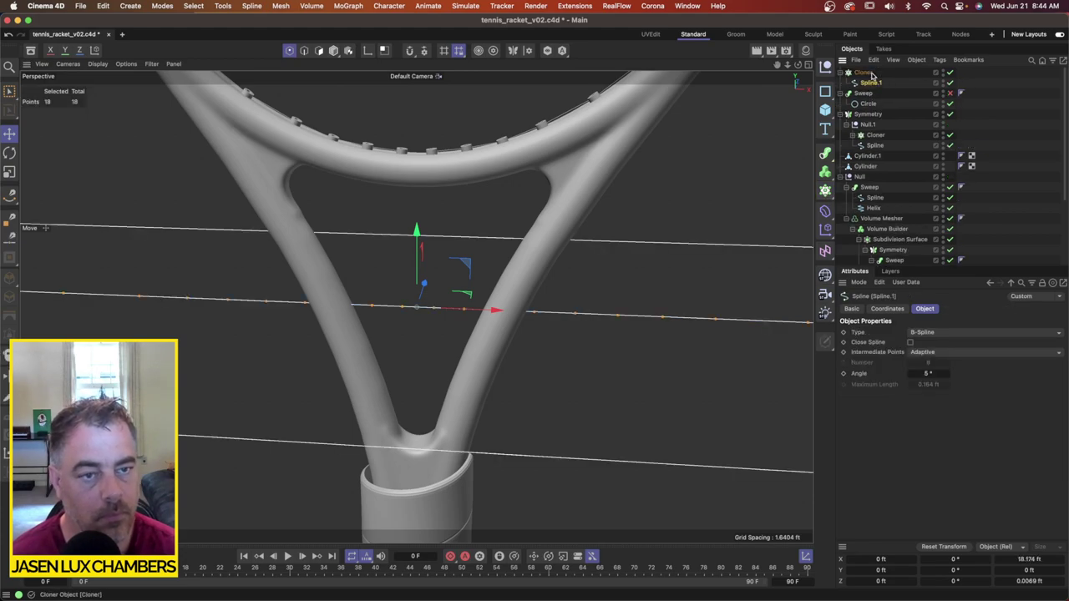
# Step: Keep the new cloner in Grid mode and set its count to 3 in Y and 1 in Z
pyautogui.click(871, 73)
pyautogui.click(932, 333)
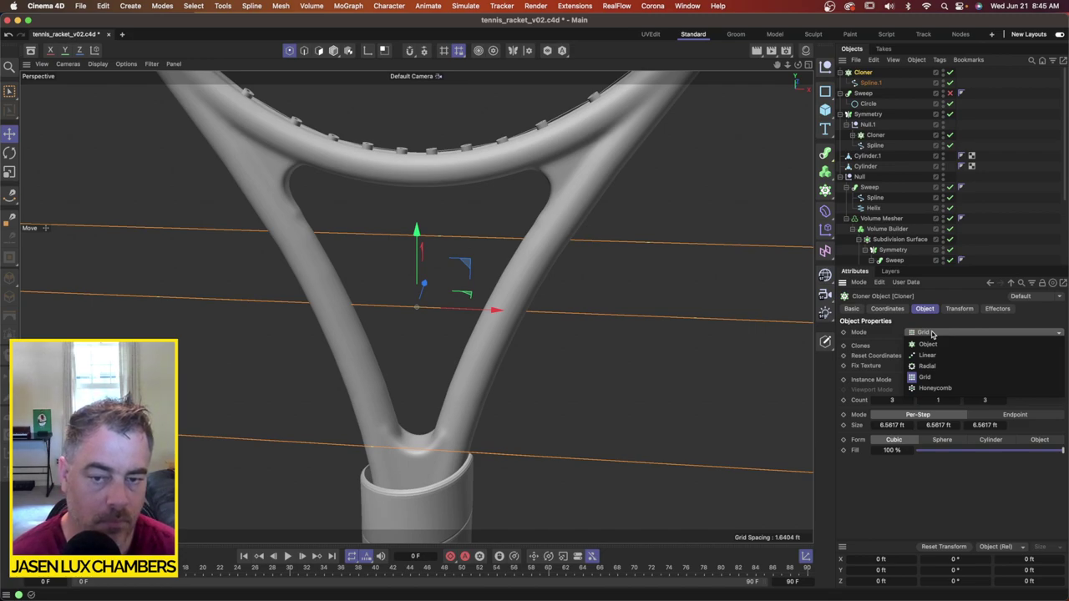
pyautogui.click(933, 334)
pyautogui.scroll(-10, 519, 376)
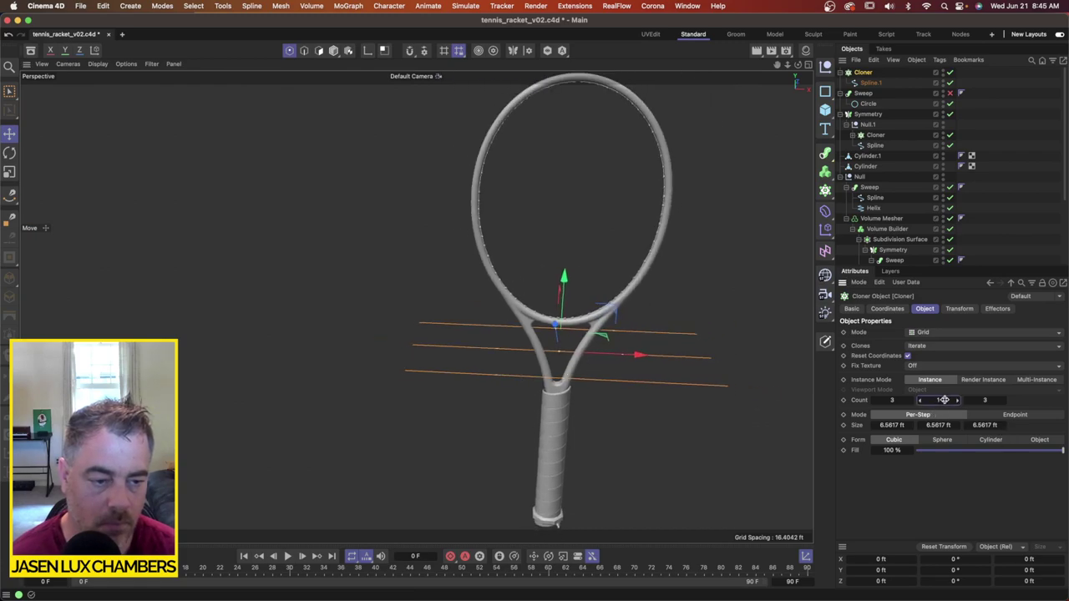
pyautogui.moveTo(943, 400); pyautogui.dragTo(983, 400)
pyautogui.moveTo(702, 365)
pyautogui.keyDown('alt'); pyautogui.mouseDown()
pyautogui.moveTo(675, 327)
pyautogui.moveTo(691, 328)
pyautogui.mouseUp(); pyautogui.keyUp('alt')
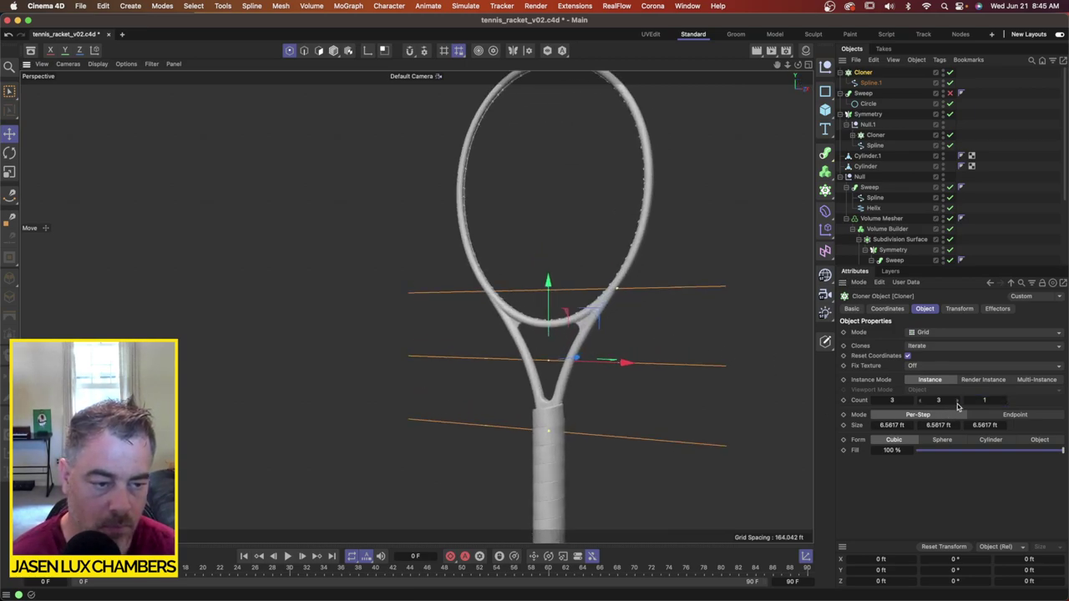
# Step: Set the string cloner's count to 1 in X and 4 in Y, with a Y size of 0.1 ft per step
pyautogui.moveTo(958, 406); pyautogui.dragTo(960, 403)
pyautogui.click(912, 404)
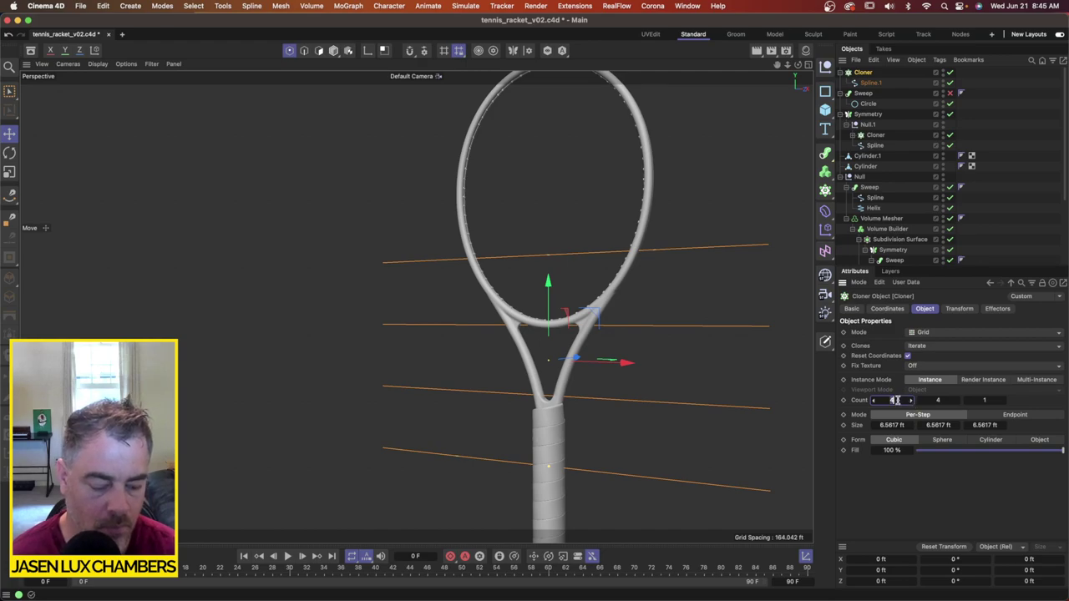
pyautogui.write('1')
pyautogui.press('Return')
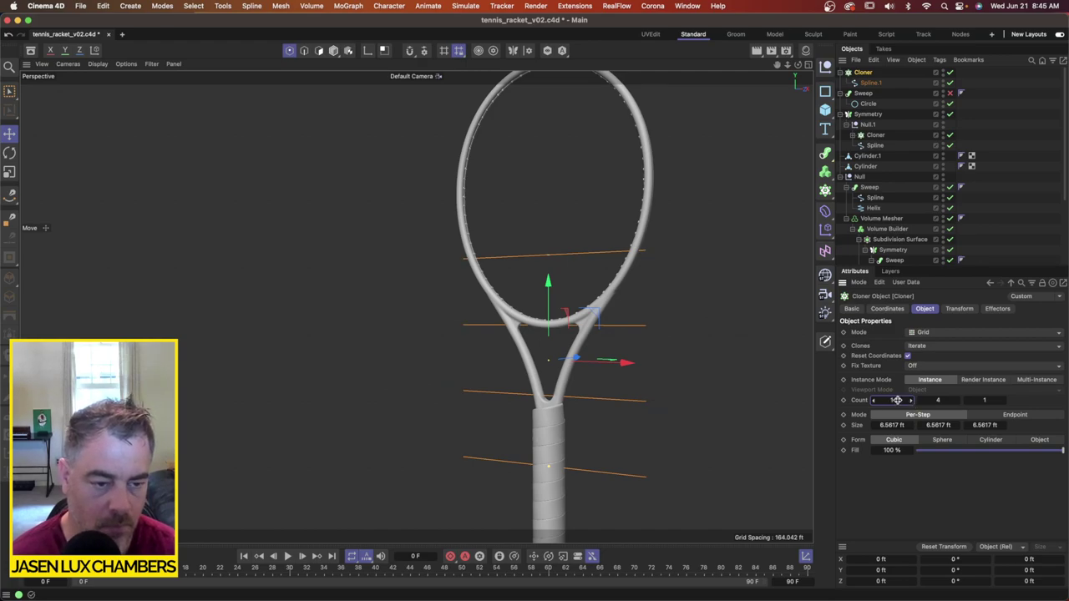
pyautogui.click(940, 425)
pyautogui.write('0')
pyautogui.press('Return')
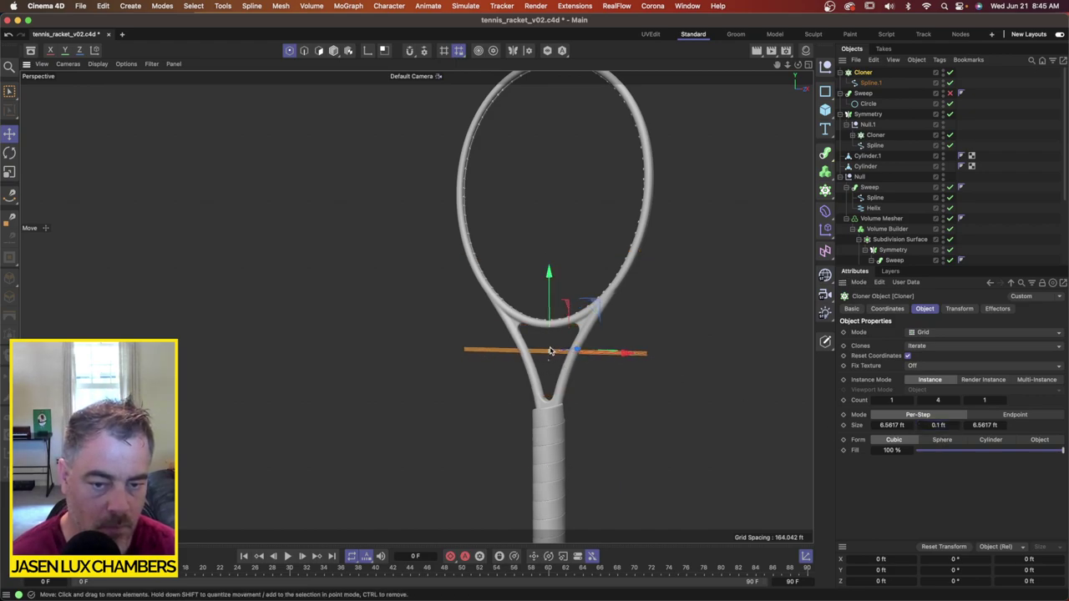
# Step: Move the string cloner straight up from the racket throat to about the middle of the head
pyautogui.moveTo(550, 351); pyautogui.dragTo(546, 171)
pyautogui.press('super+z')
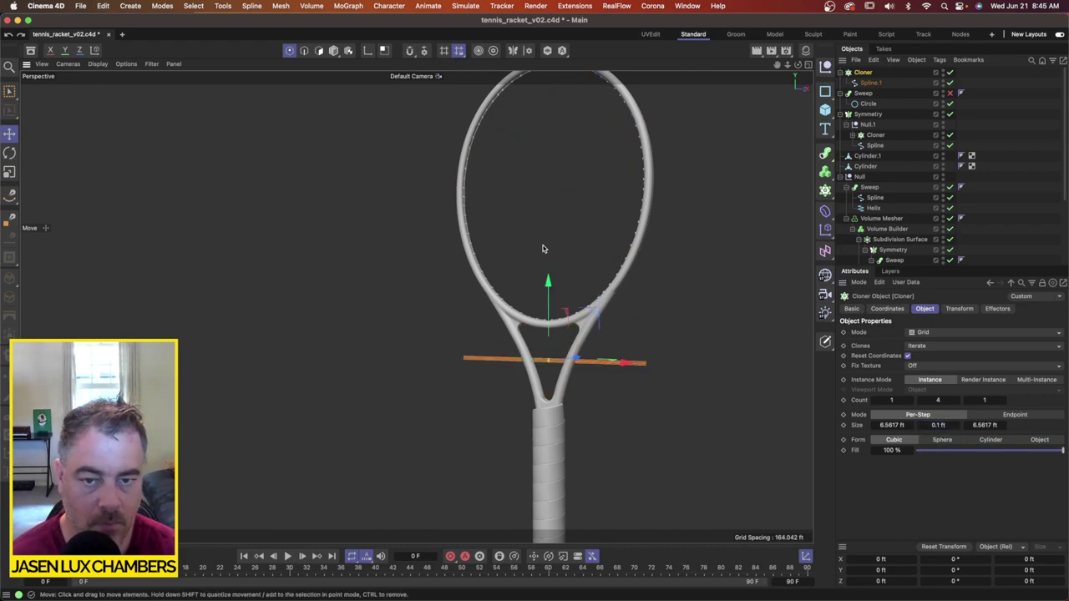
pyautogui.moveTo(547, 282); pyautogui.dragTo(536, 111)
pyautogui.scroll(3, 585, 198)
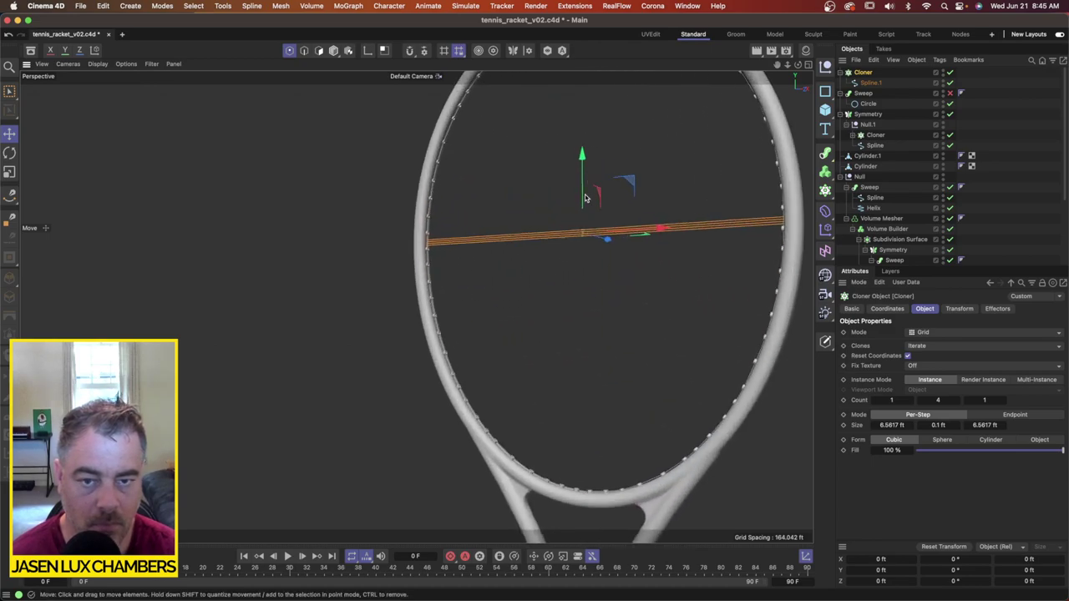
pyautogui.moveTo(585, 230); pyautogui.dragTo(585, 214)
pyautogui.press('super+z')
pyautogui.scroll(3, 613, 223)
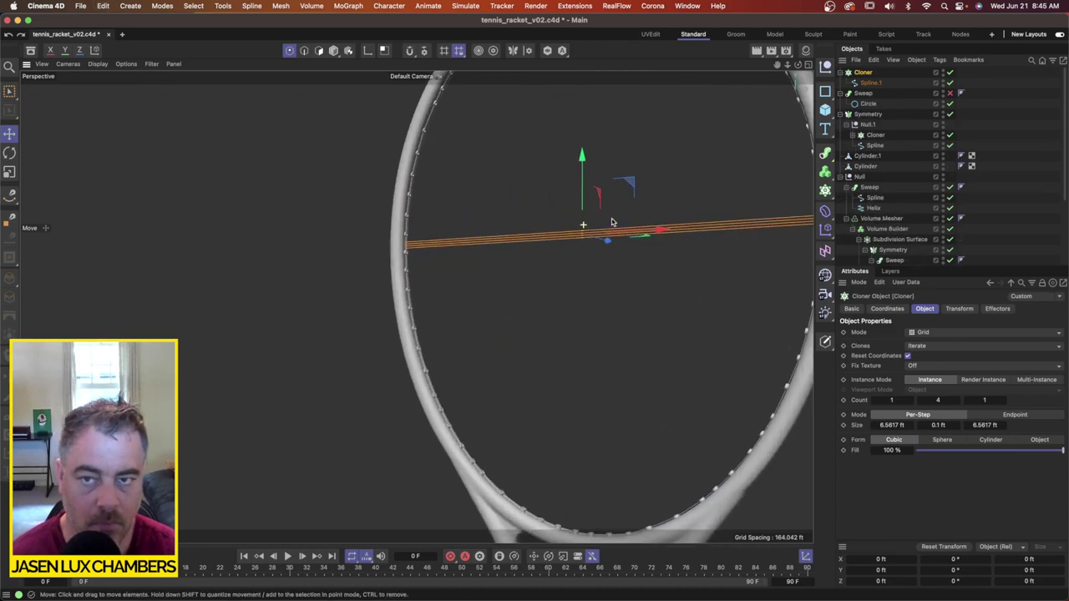
# Step: Stretch the cloner's vertical spacing to about 0.884 ft per step to match the string holes along the frame
pyautogui.click(334, 51)
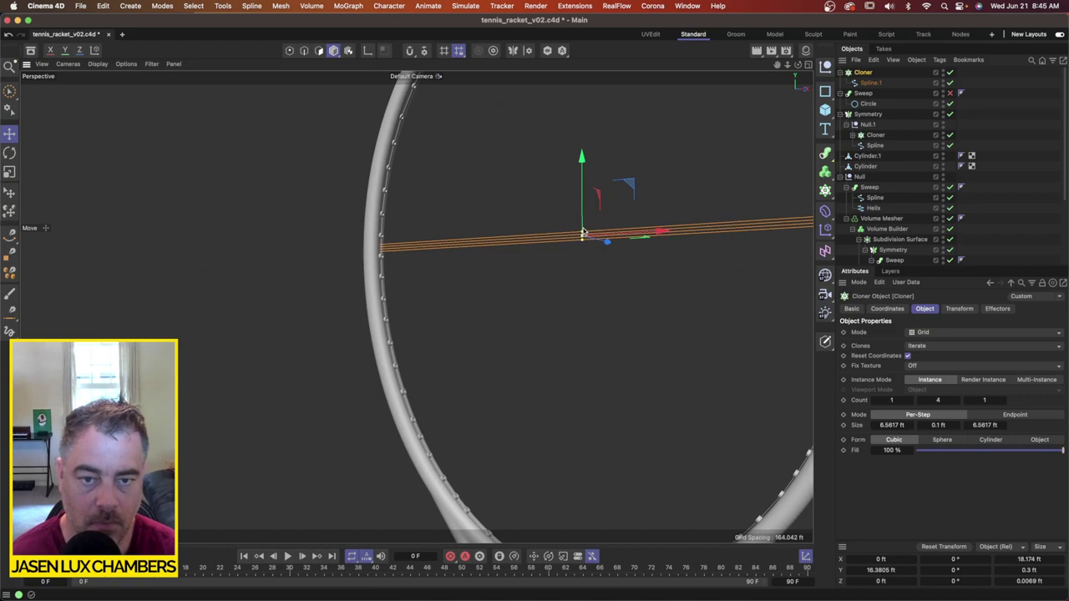
pyautogui.scroll(4, 589, 234)
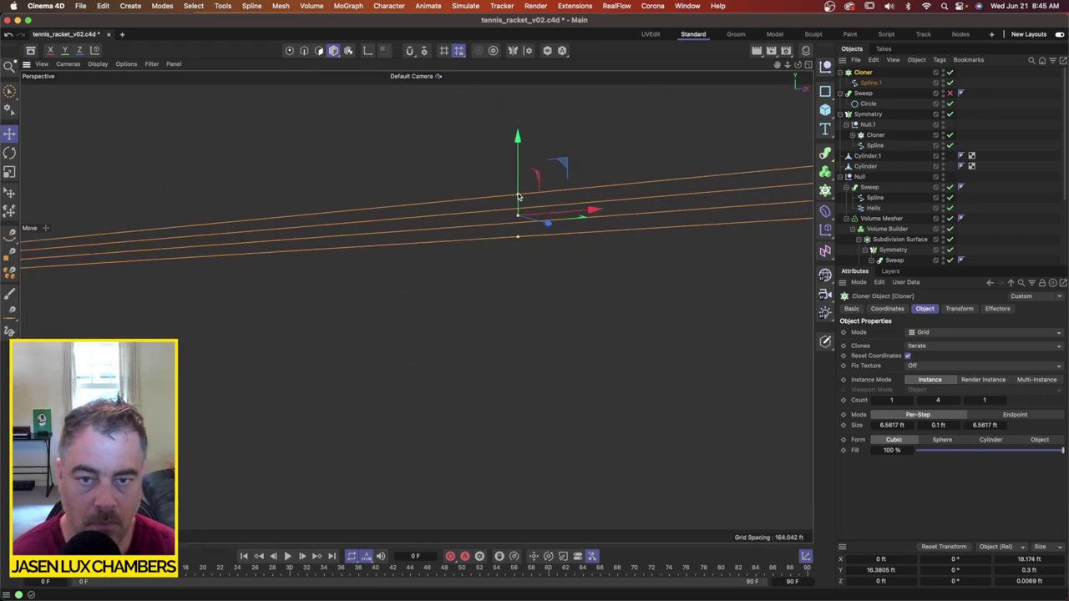
pyautogui.moveTo(518, 196); pyautogui.dragTo(520, 97)
pyautogui.scroll(-4, 574, 224)
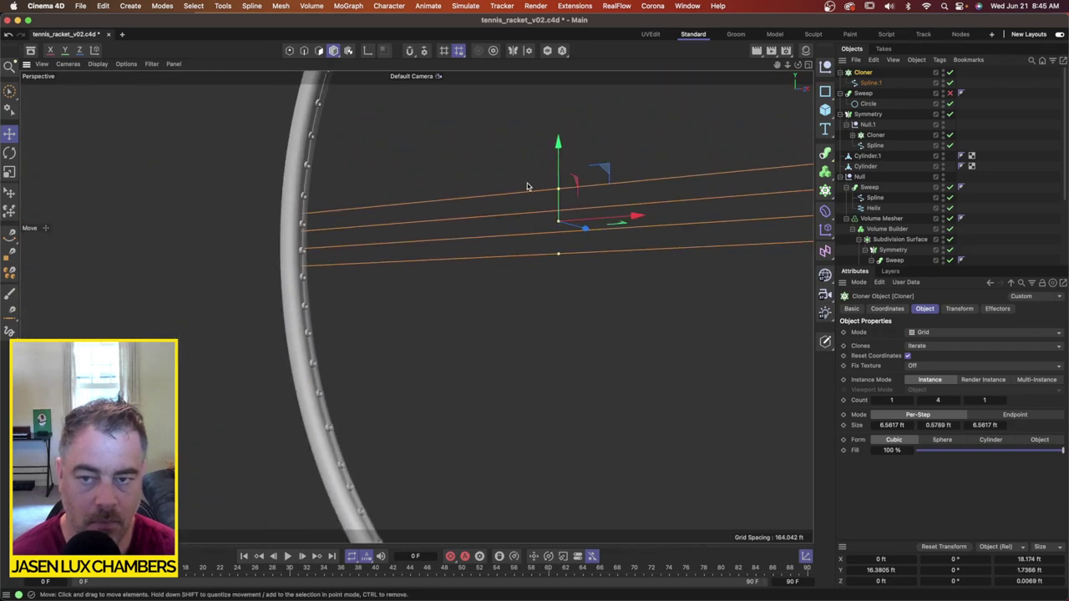
pyautogui.moveTo(559, 191); pyautogui.dragTo(559, 165)
# Step: Increase the cloner's Y count to 26 so horizontal strings fill the racket head
pyautogui.click(960, 401)
pyautogui.click(960, 401)
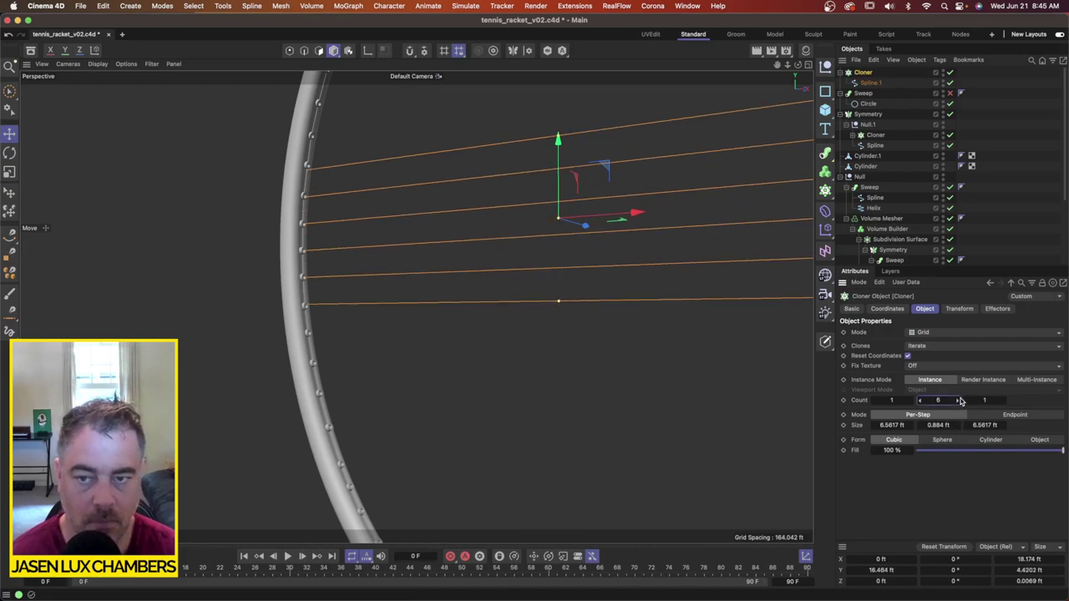
pyautogui.click(960, 401)
pyautogui.click(960, 401)
pyautogui.click(960, 401)
pyautogui.click(959, 401)
pyautogui.click(960, 401)
pyautogui.click(959, 401)
pyautogui.click(959, 401)
pyautogui.click(959, 401)
pyautogui.click(959, 401)
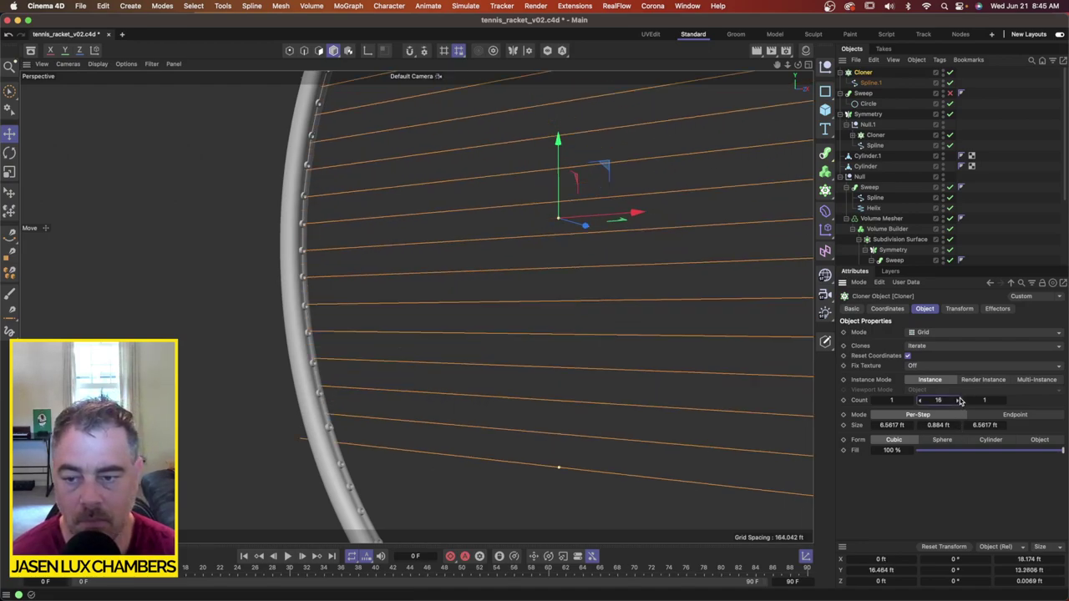
pyautogui.click(959, 401)
pyautogui.click(959, 401)
pyautogui.click(959, 401)
pyautogui.click(959, 401)
pyautogui.click(959, 401)
pyautogui.click(959, 401)
pyautogui.click(959, 401)
pyautogui.click(959, 401)
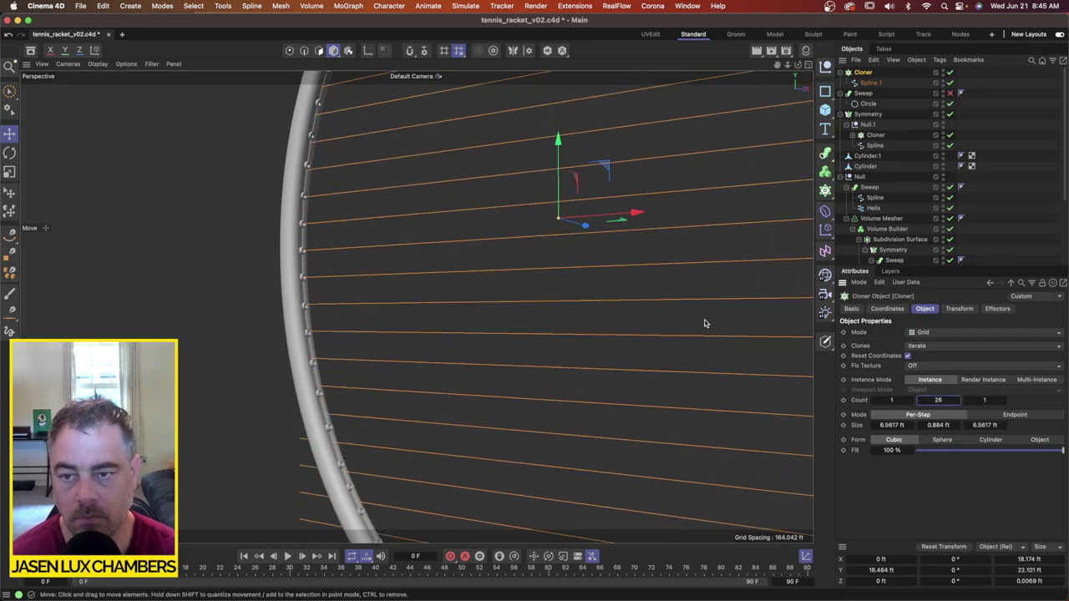
pyautogui.scroll(-3, 391, 236)
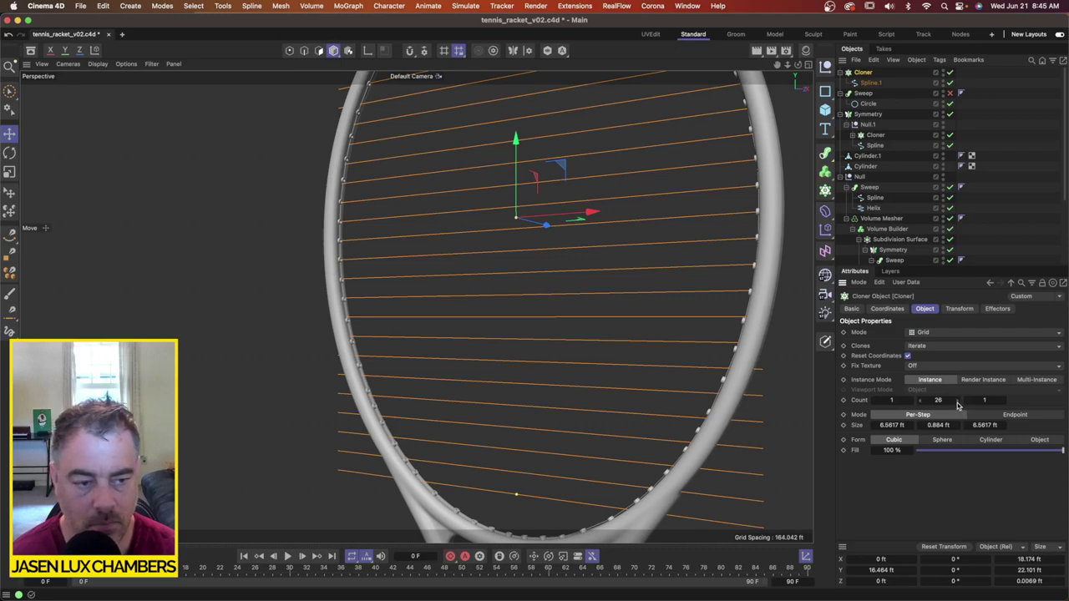
# Step: Lower the cloned strings within the head to about Y 15.78 ft and tighten their vertical spacing to about 0.8665 ft
pyautogui.keyDown('alt'); pyautogui.moveTo(416, 363); pyautogui.dragTo(336, 376, button='right'); pyautogui.keyUp('alt')
pyautogui.keyDown('alt'); pyautogui.moveTo(415, 308); pyautogui.dragTo(349, 437, button='middle'); pyautogui.keyUp('alt')
pyautogui.keyDown('alt'); pyautogui.moveTo(357, 415); pyautogui.dragTo(422, 443); pyautogui.keyUp('alt')
pyautogui.keyDown('alt'); pyautogui.moveTo(475, 434); pyautogui.dragTo(449, 426, button='right'); pyautogui.keyUp('alt')
pyautogui.keyDown('alt'); pyautogui.moveTo(449, 426); pyautogui.dragTo(432, 379, button='middle'); pyautogui.keyUp('alt')
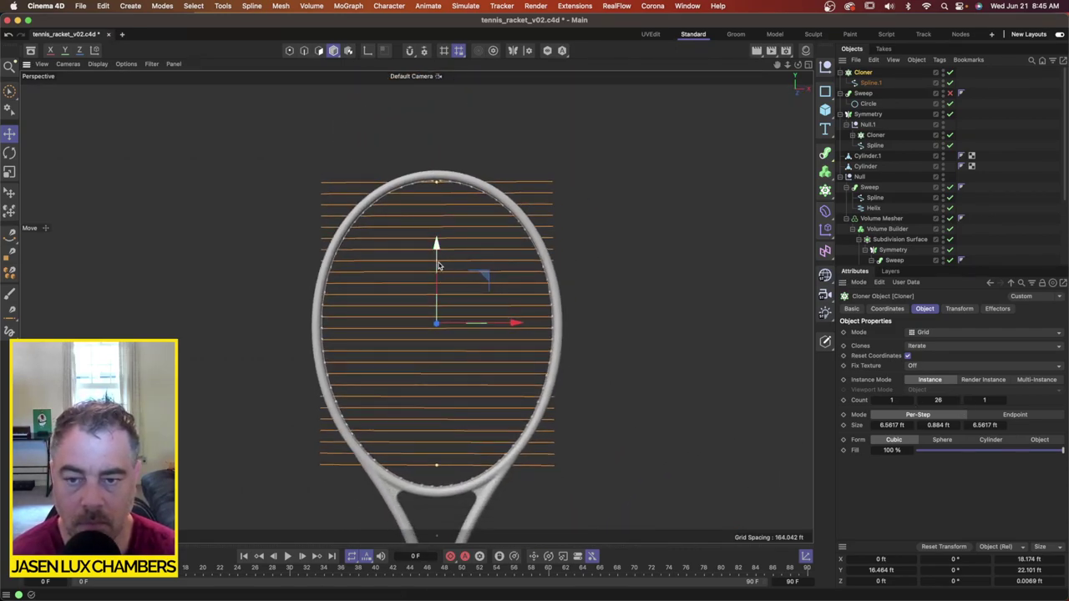
pyautogui.moveTo(437, 261); pyautogui.dragTo(435, 272)
pyautogui.moveTo(432, 192); pyautogui.dragTo(436, 196)
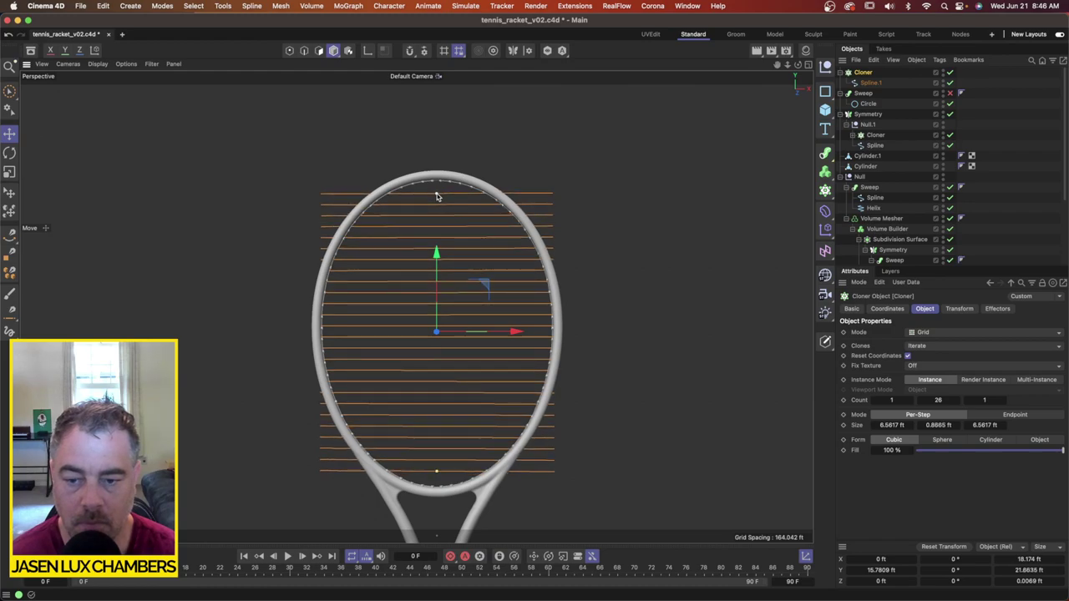
# Step: Delete the string cloner together with its nested spline
pyautogui.keyDown('alt'); pyautogui.moveTo(384, 247); pyautogui.dragTo(413, 212); pyautogui.keyUp('alt')
pyautogui.keyDown('alt'); pyautogui.moveTo(421, 162); pyautogui.dragTo(458, 168); pyautogui.keyUp('alt')
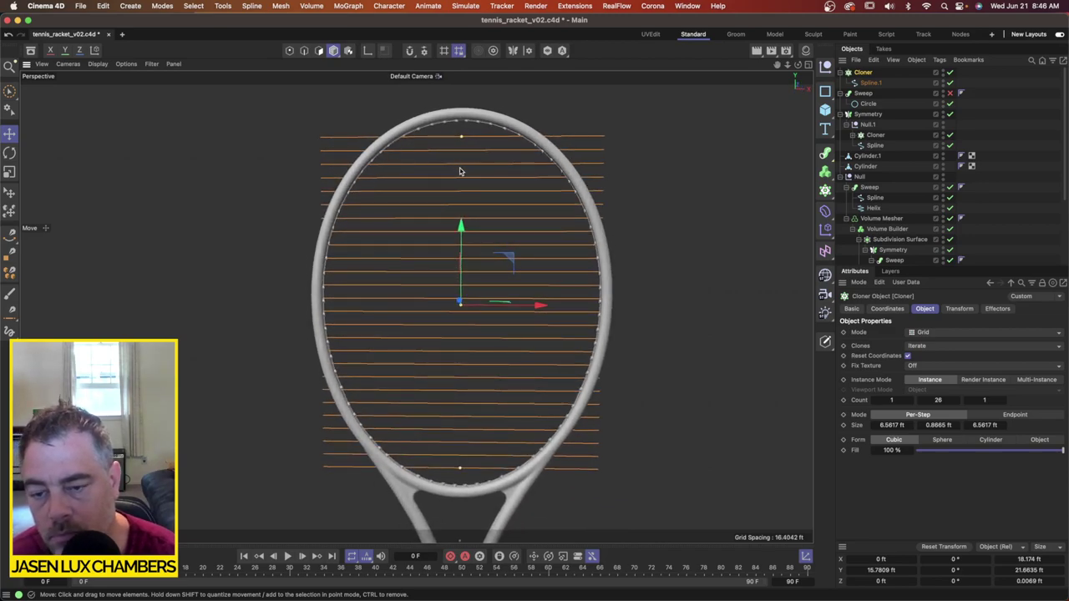
pyautogui.keyDown('alt'); pyautogui.moveTo(443, 217); pyautogui.dragTo(427, 219, button='right'); pyautogui.keyUp('alt')
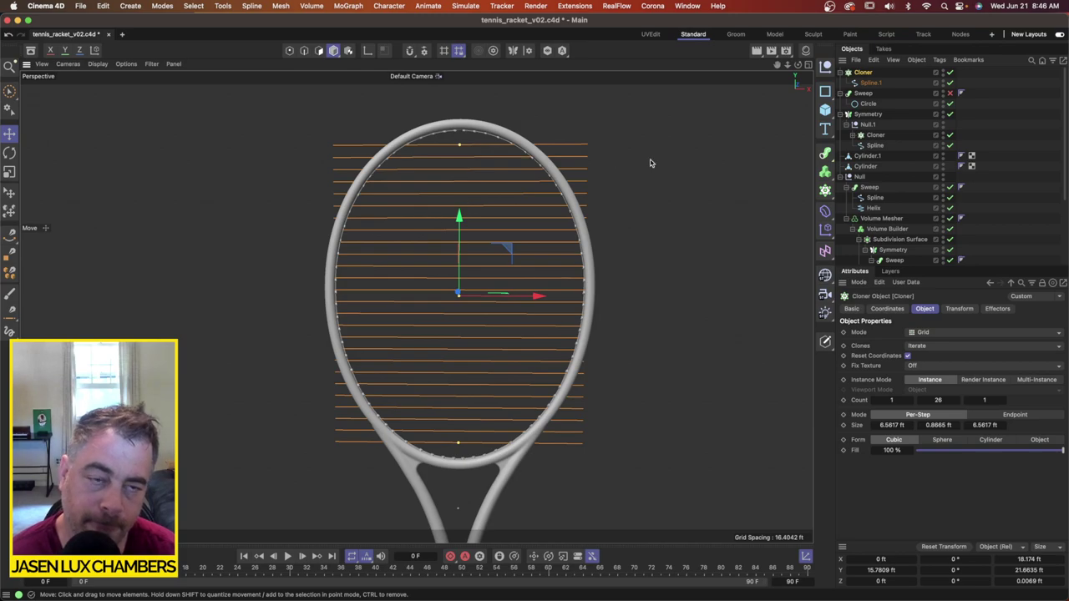
pyautogui.press('Delete')
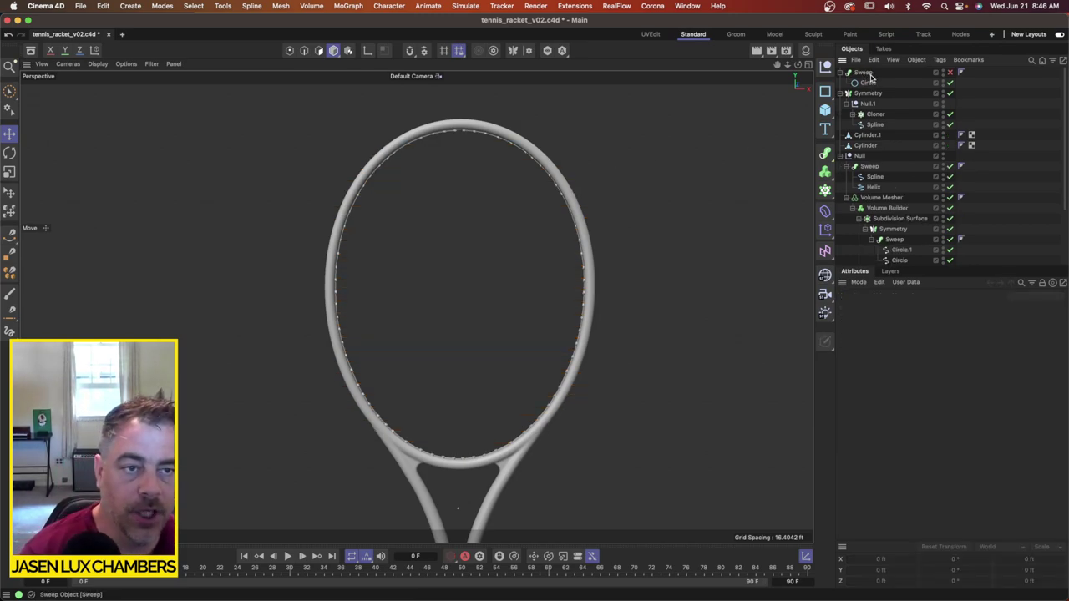
# Step: Examine the string pattern and spacing near the top of the racket head in the front view's reference image
pyautogui.click(808, 64)
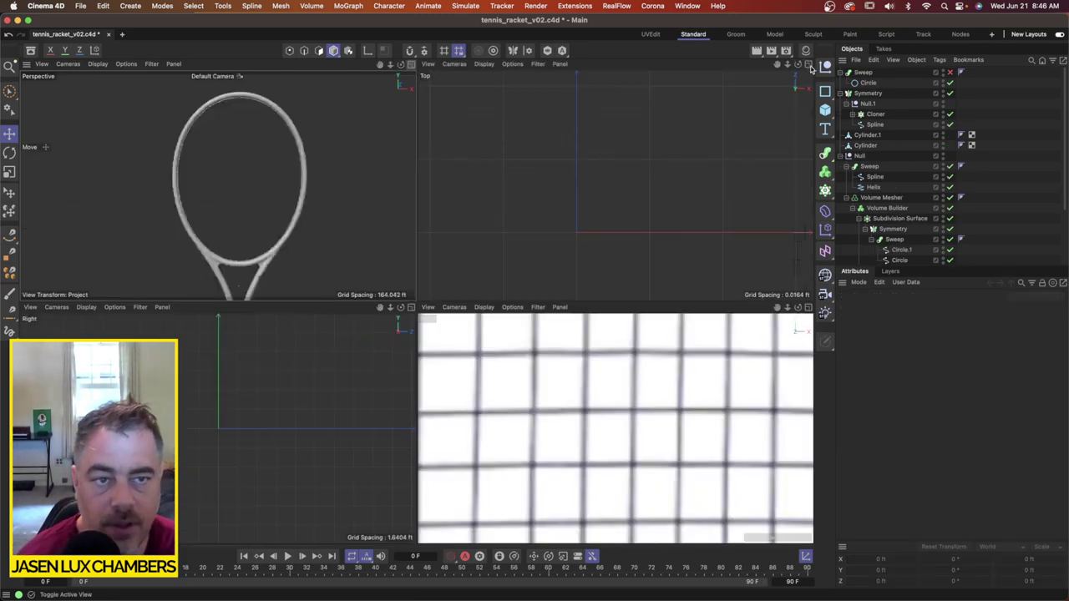
pyautogui.middleClick(805, 316)
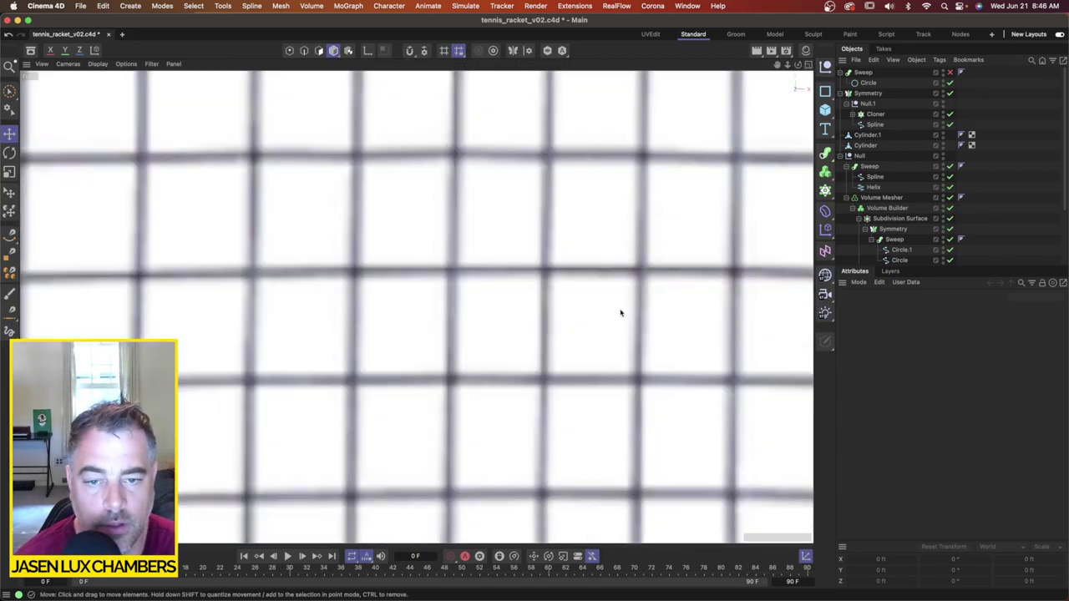
pyautogui.scroll(-6, 621, 310)
pyautogui.scroll(1, 413, 318)
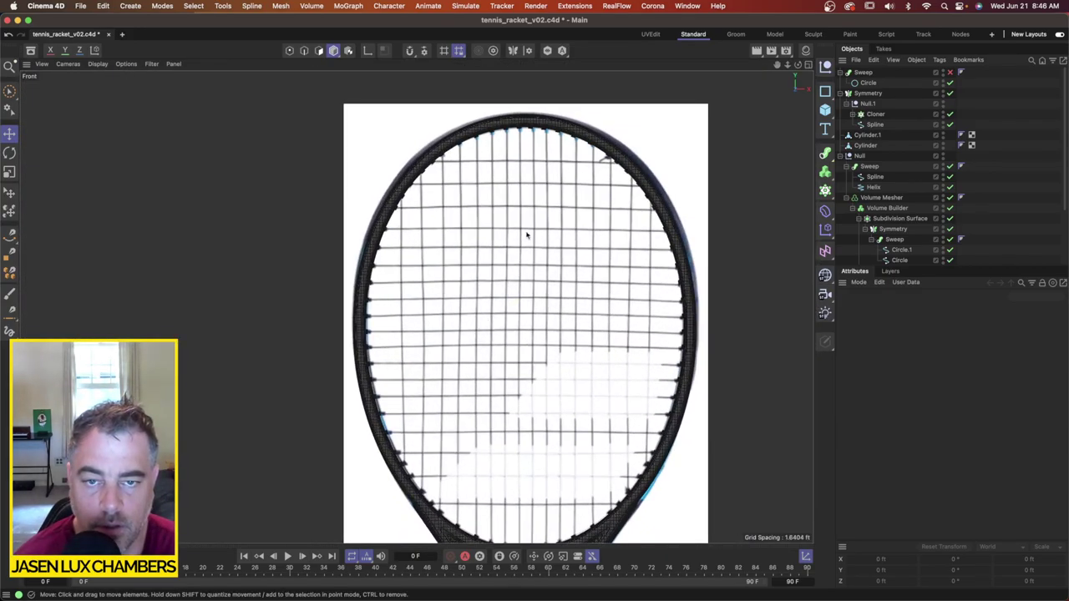
pyautogui.scroll(4, 540, 175)
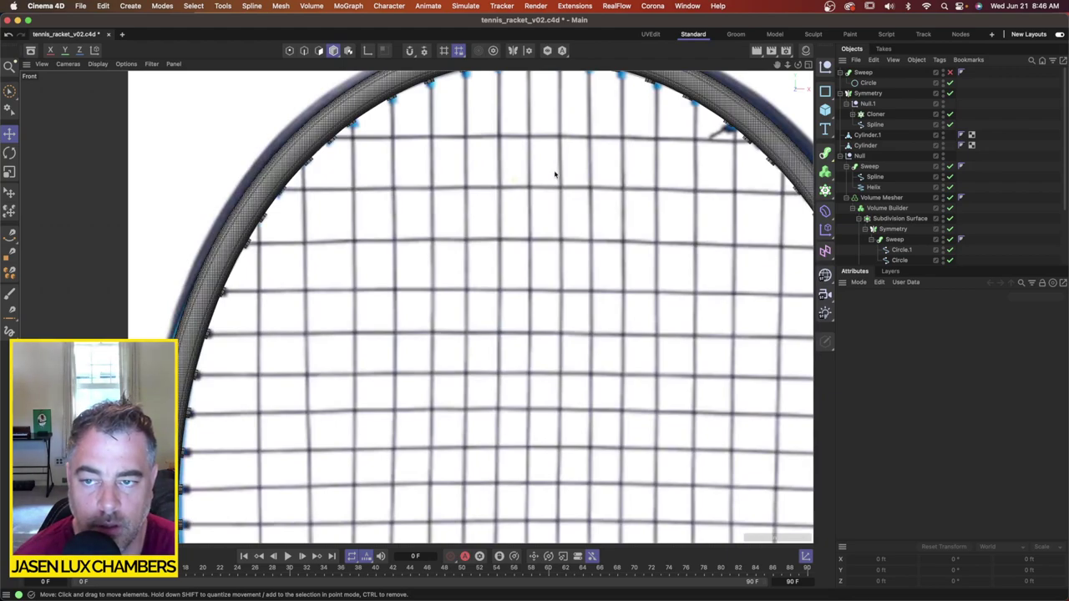
pyautogui.scroll(-3, 546, 174)
pyautogui.scroll(2, 568, 217)
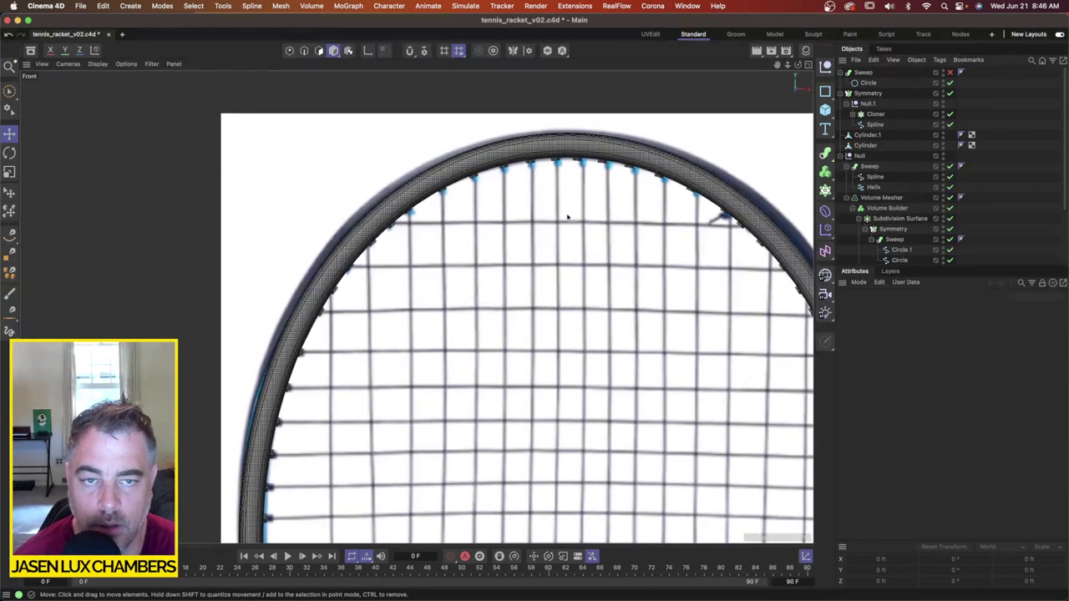
# Step: Try to nudge the upper-left points of the cloner's Spline and the frame's Circle spline together, slightly up and outward
pyautogui.click(874, 125)
pyautogui.scroll(-3, 879, 126)
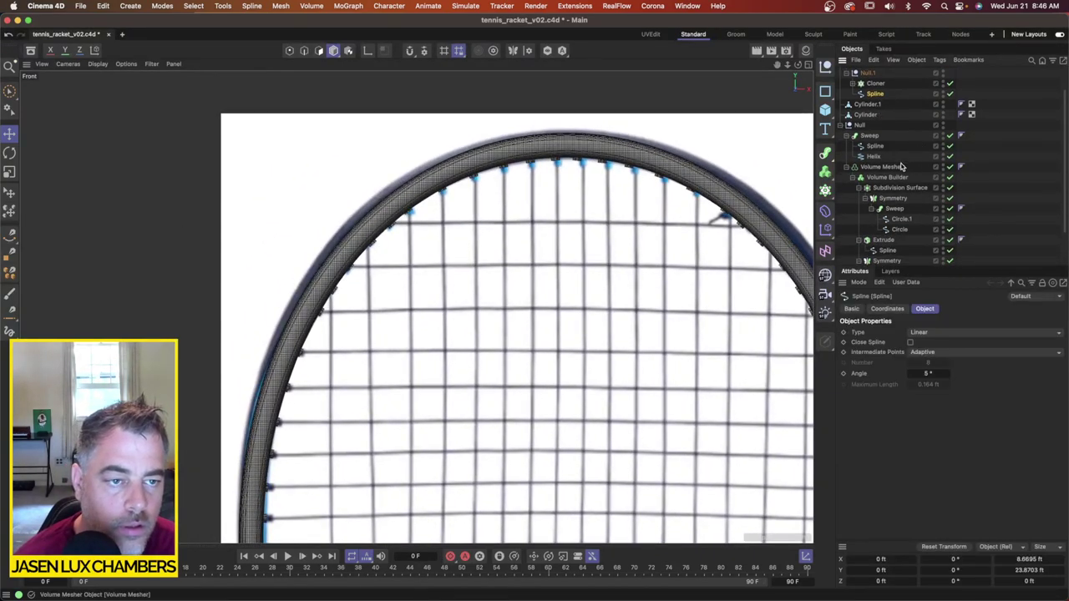
pyautogui.scroll(-2, 904, 167)
pyautogui.keyDown('ctrl'); pyautogui.click(901, 207); pyautogui.keyUp('ctrl')
pyautogui.scroll(5, 927, 200)
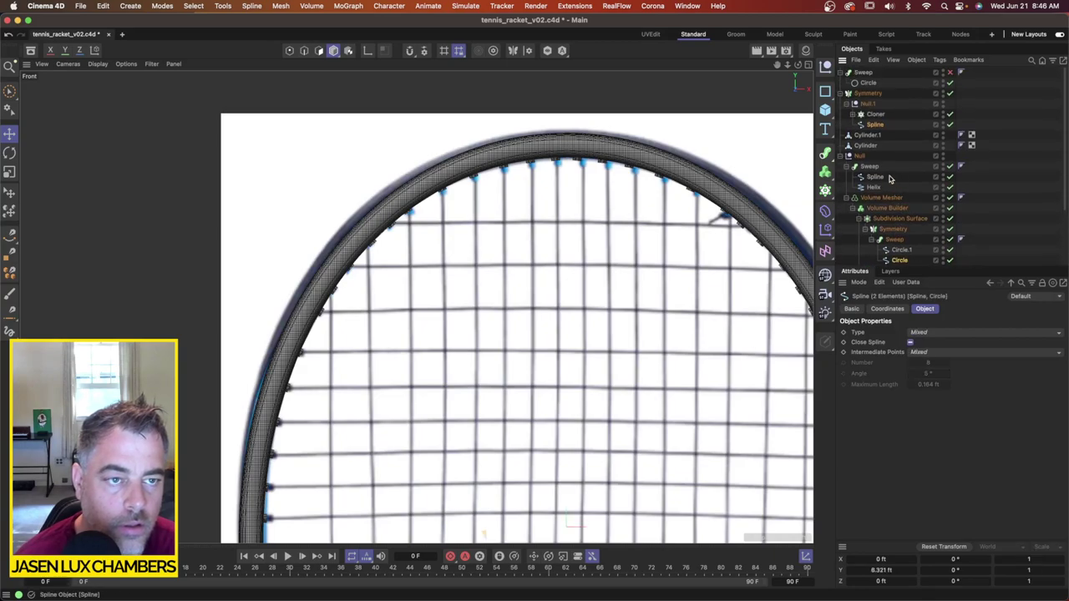
pyautogui.click(290, 51)
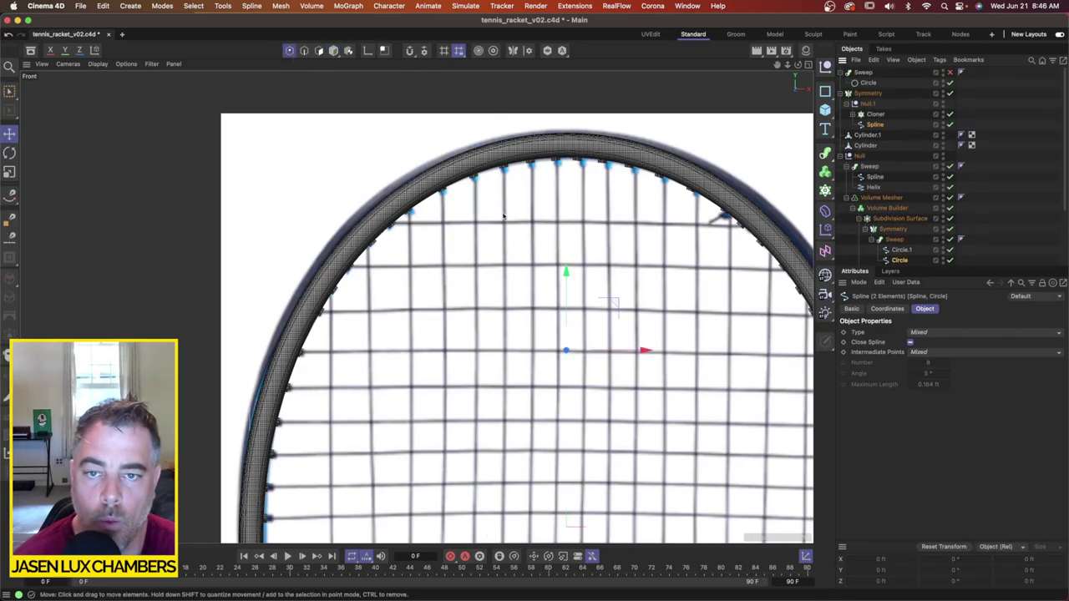
pyautogui.moveTo(9, 90); pyautogui.dragTo(50, 119)
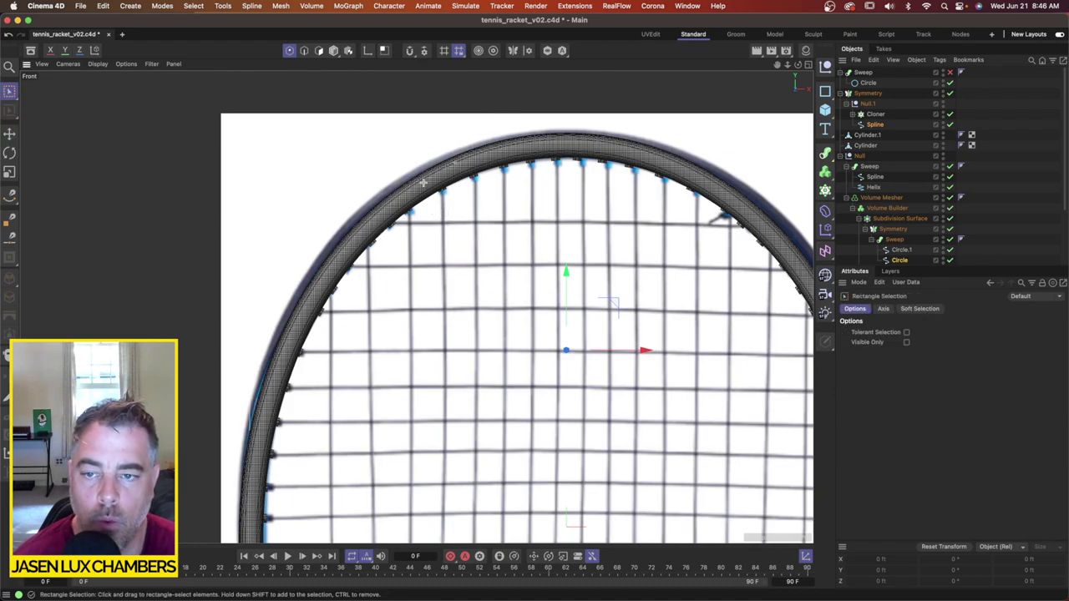
pyautogui.moveTo(457, 161); pyautogui.dragTo(237, 339)
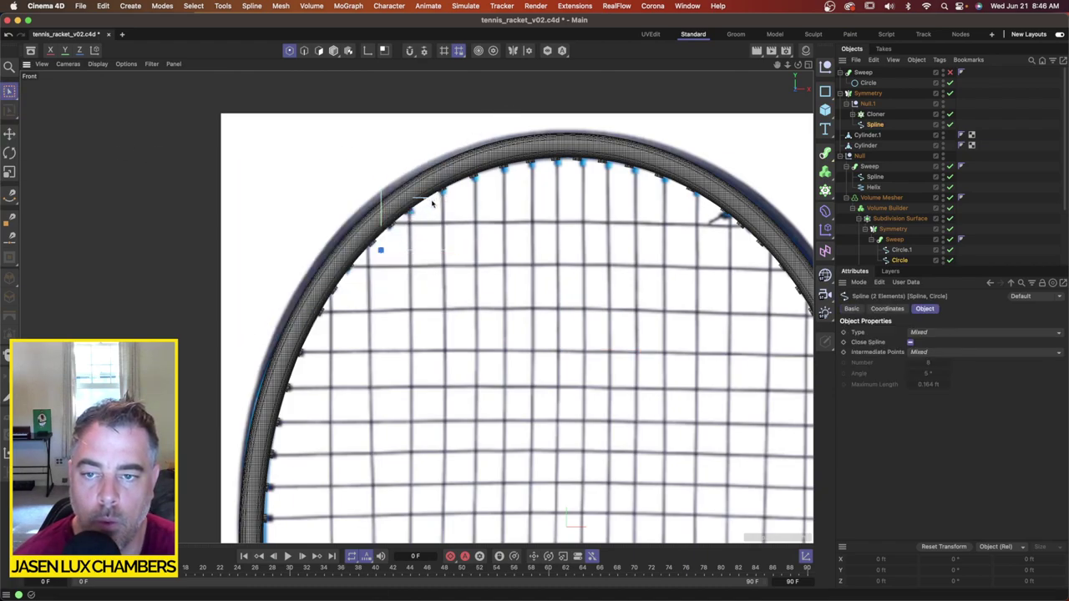
pyautogui.moveTo(431, 200); pyautogui.dragTo(430, 197)
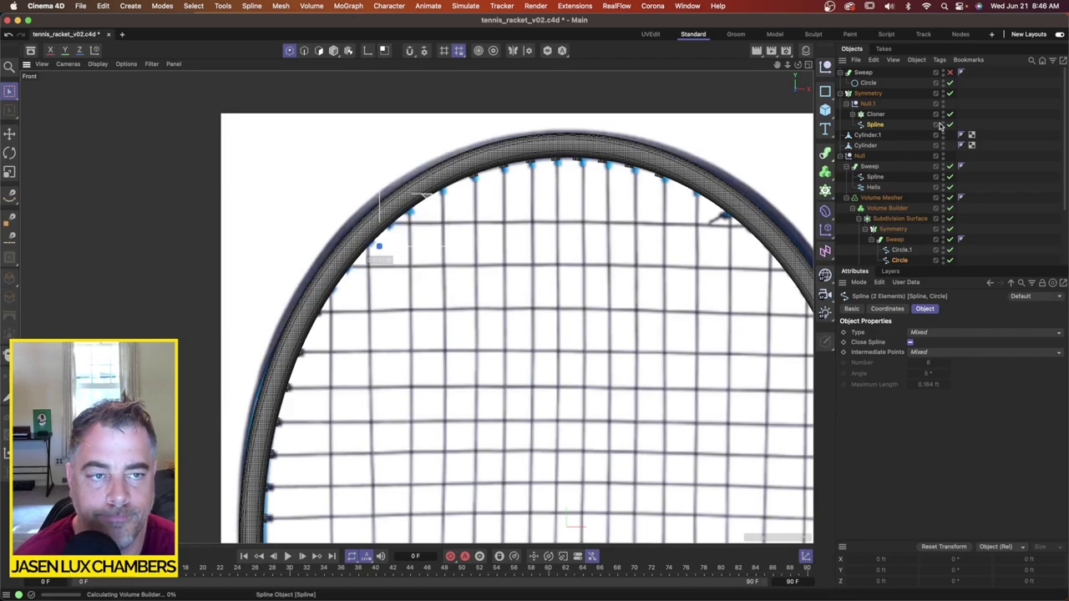
pyautogui.press('super+z')
# Step: Clear the object selection and set up the Spline Pen with its type set to Linear
pyautogui.scroll(-5, 901, 164)
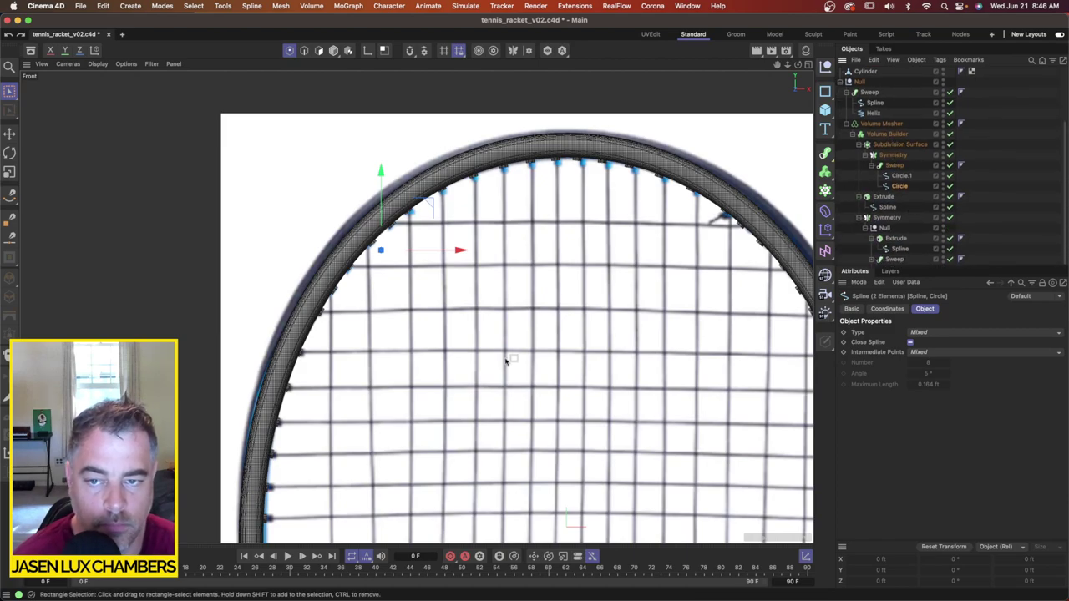
pyautogui.scroll(-5, 580, 222)
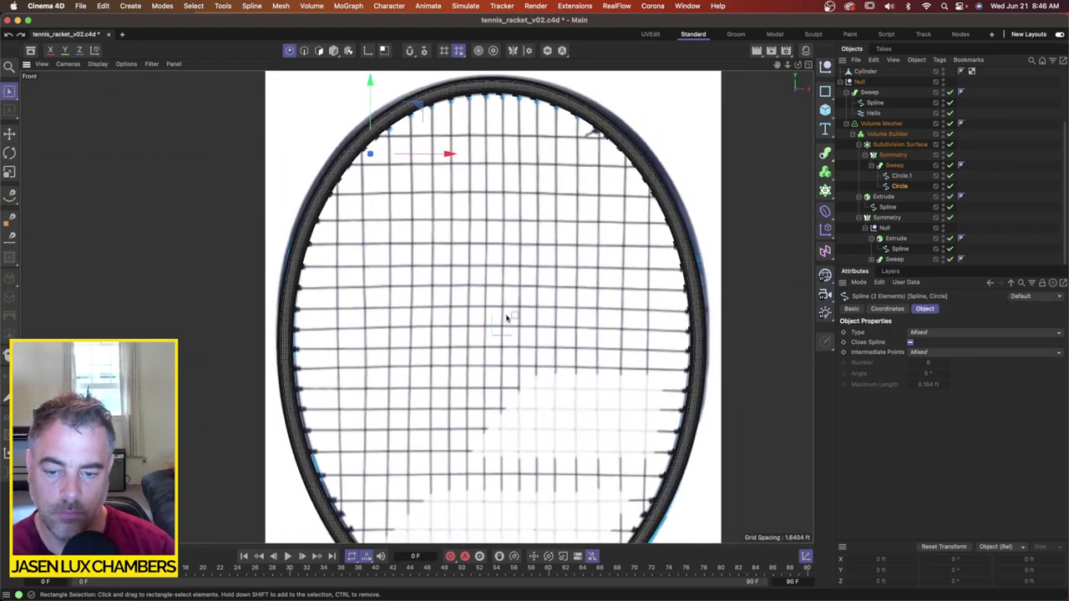
pyautogui.keyDown('alt'); pyautogui.moveTo(499, 326); pyautogui.dragTo(492, 272, button='middle'); pyautogui.keyUp('alt')
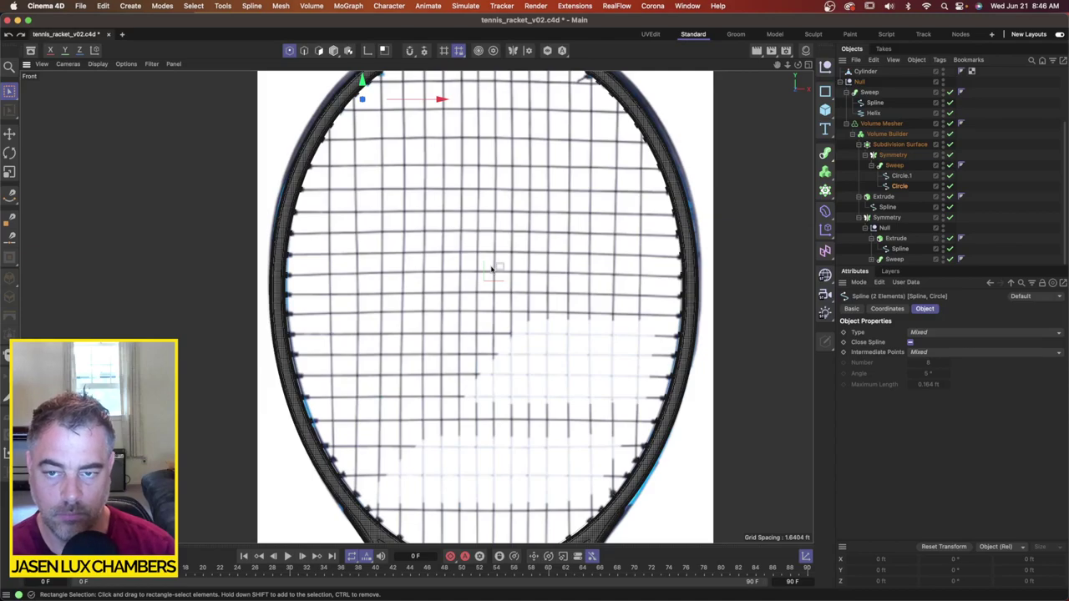
pyautogui.click(1050, 144)
pyautogui.scroll(5, 856, 98)
pyautogui.scroll(10, 169, 233)
pyautogui.scroll(2, 170, 233)
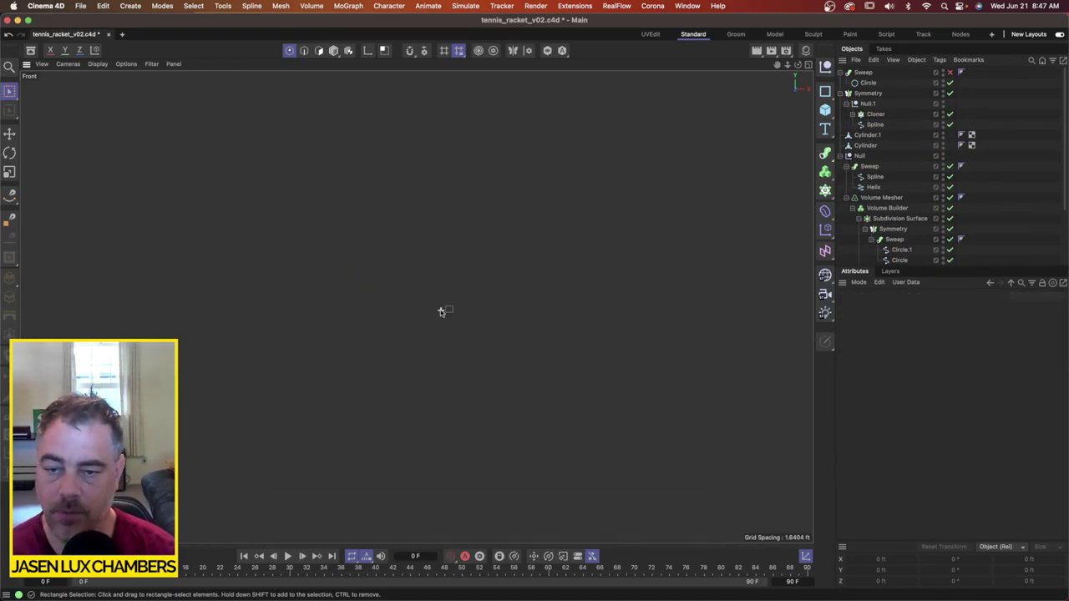
pyautogui.scroll(-4, 442, 311)
pyautogui.keyDown('alt'); pyautogui.moveTo(460, 396); pyautogui.dragTo(434, 74, button='middle'); pyautogui.keyUp('alt')
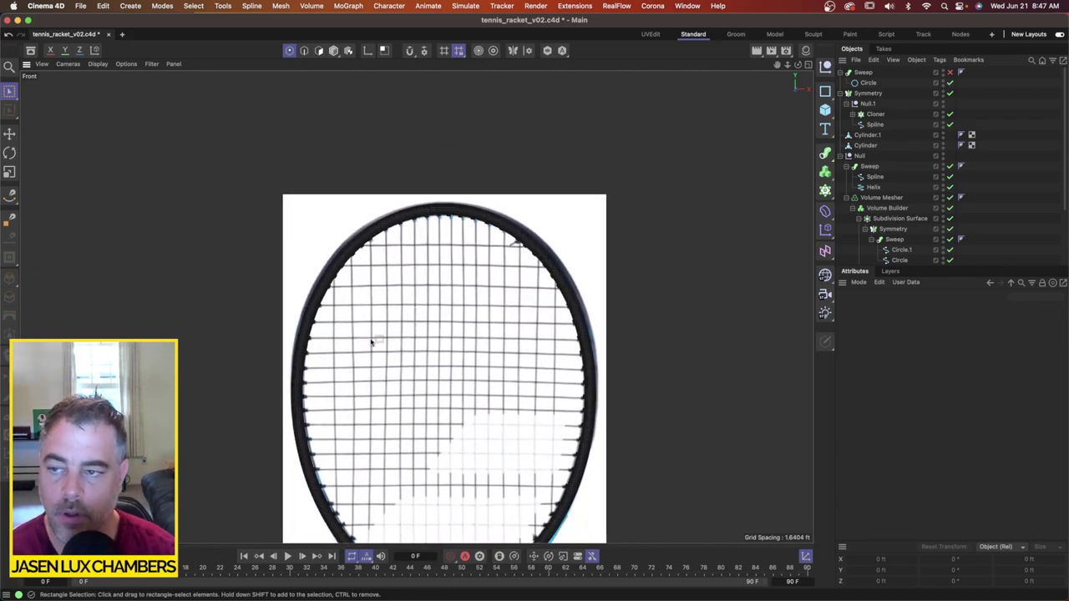
pyautogui.click(10, 195)
pyautogui.click(49, 212)
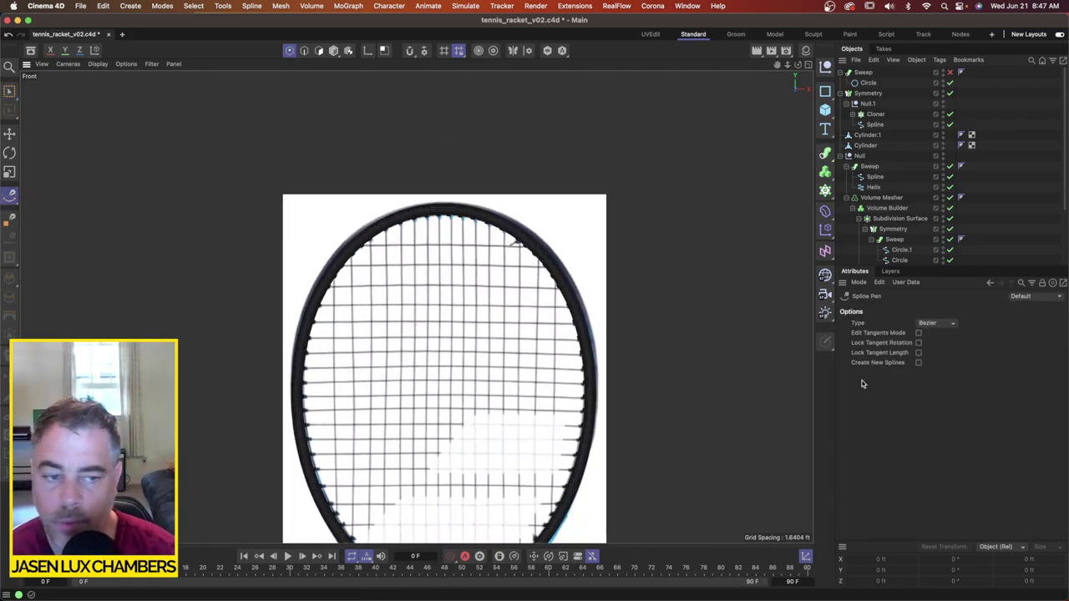
pyautogui.click(942, 325)
pyautogui.click(931, 327)
pyautogui.scroll(5, 461, 259)
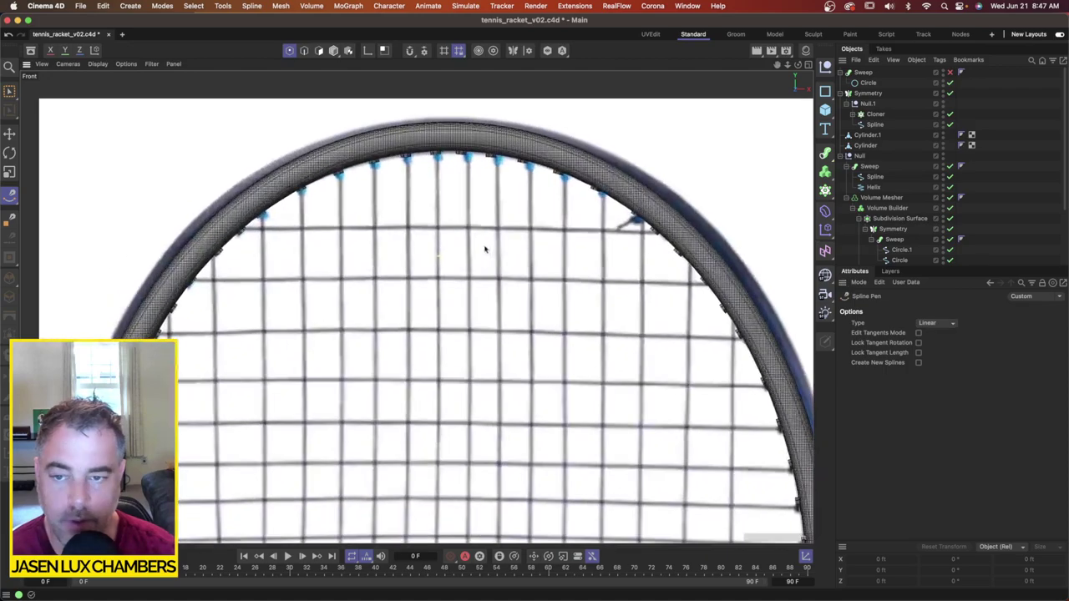
# Step: Trace the three uppermost horizontal strings as separate straight spline segments from one inner frame edge to the other
pyautogui.click(184, 238)
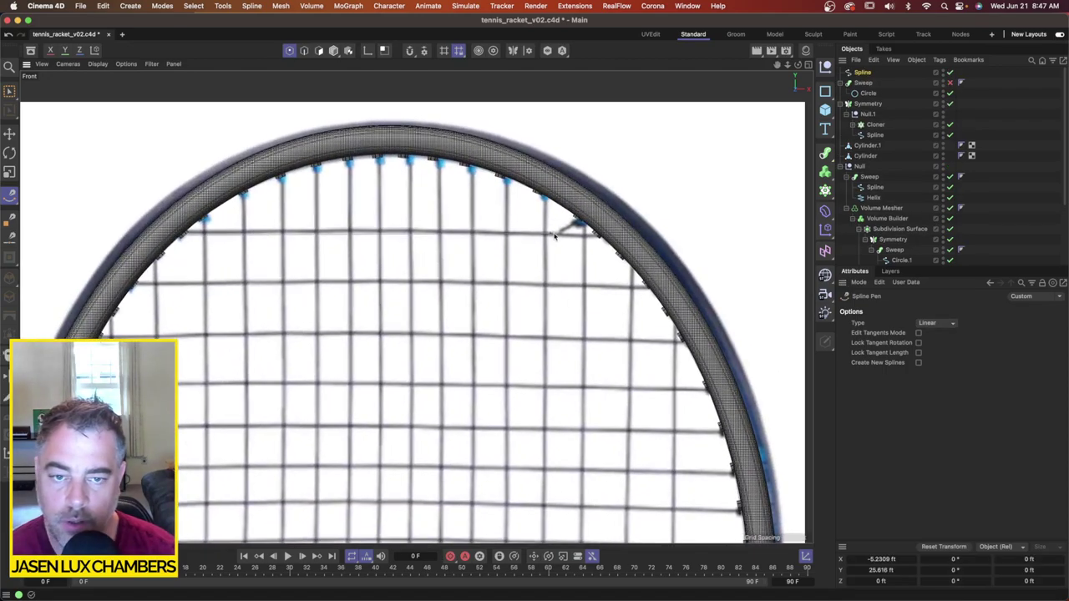
pyautogui.click(597, 237)
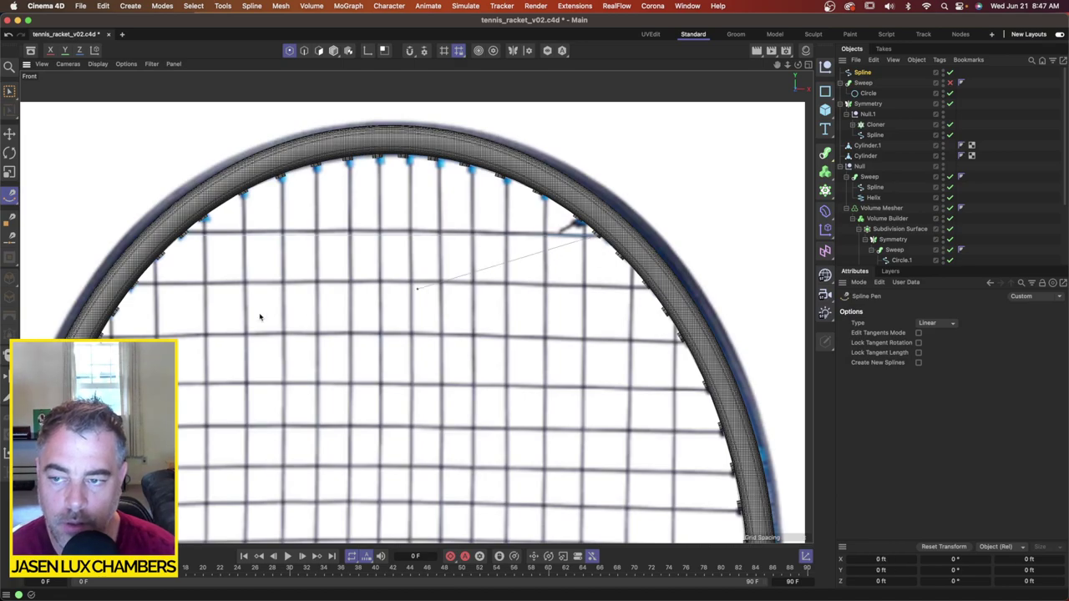
pyautogui.click(133, 286)
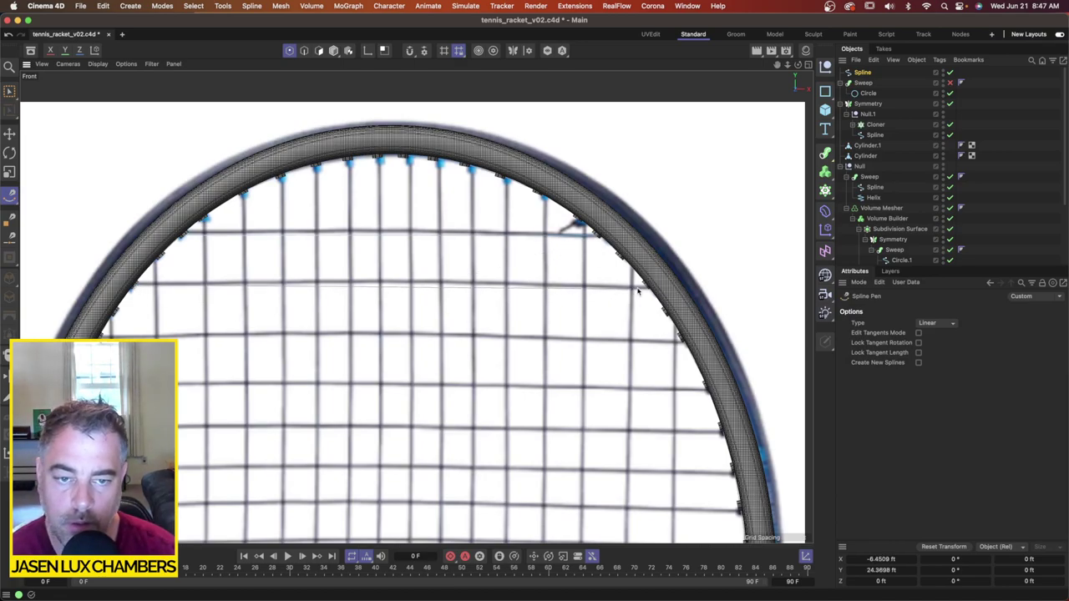
pyautogui.press('Escape')
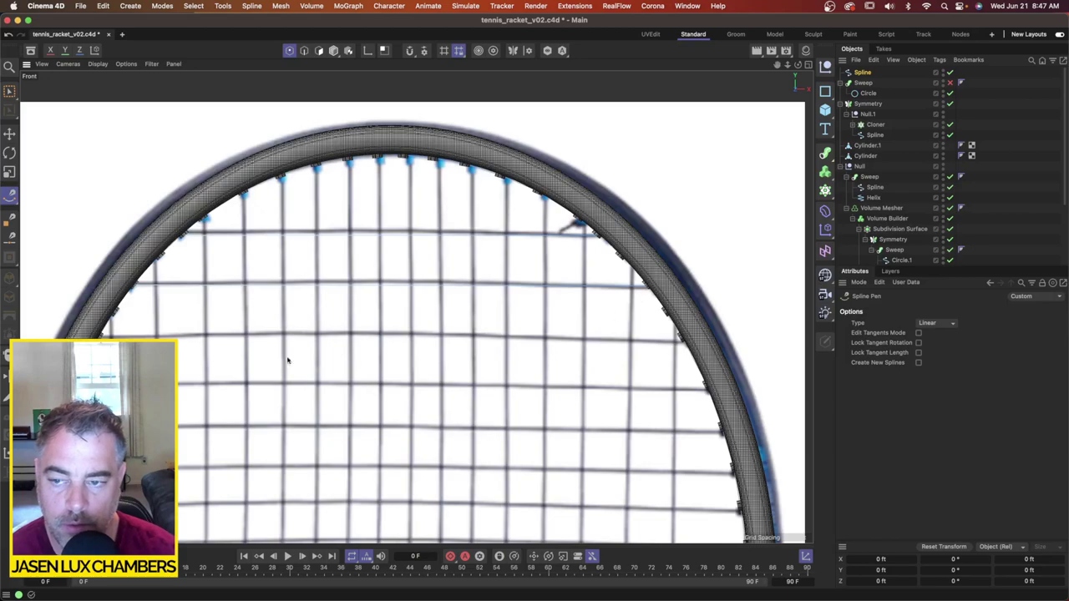
pyautogui.click(101, 338)
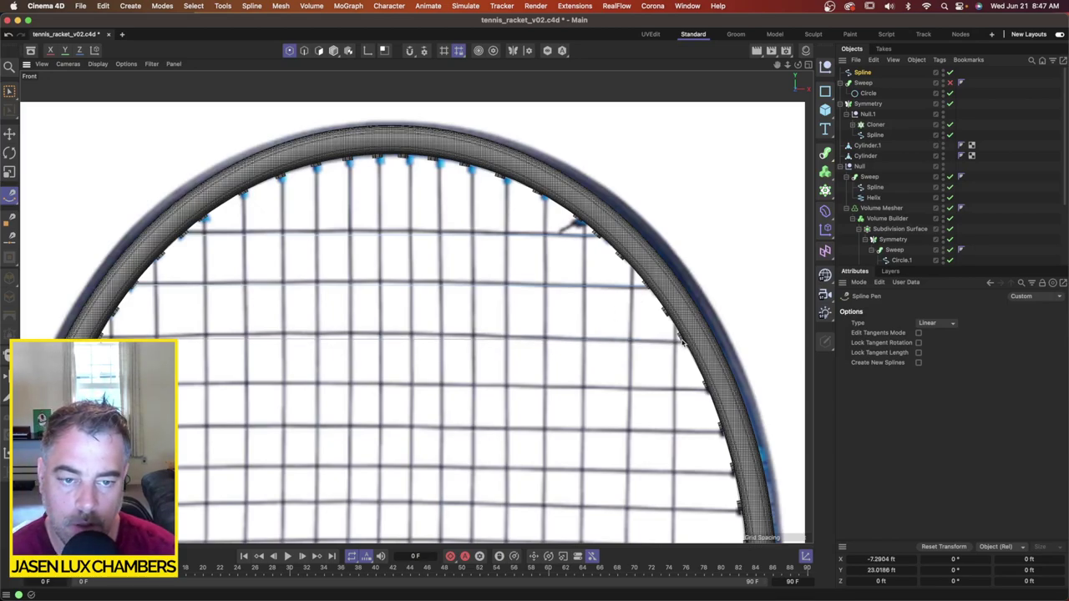
pyautogui.press('Escape')
# Step: Trace the fourth and fifth horizontal strings from the top as separate straight segments spanning the racket head
pyautogui.moveTo(549, 386); pyautogui.dragTo(549, 328, button='middle')
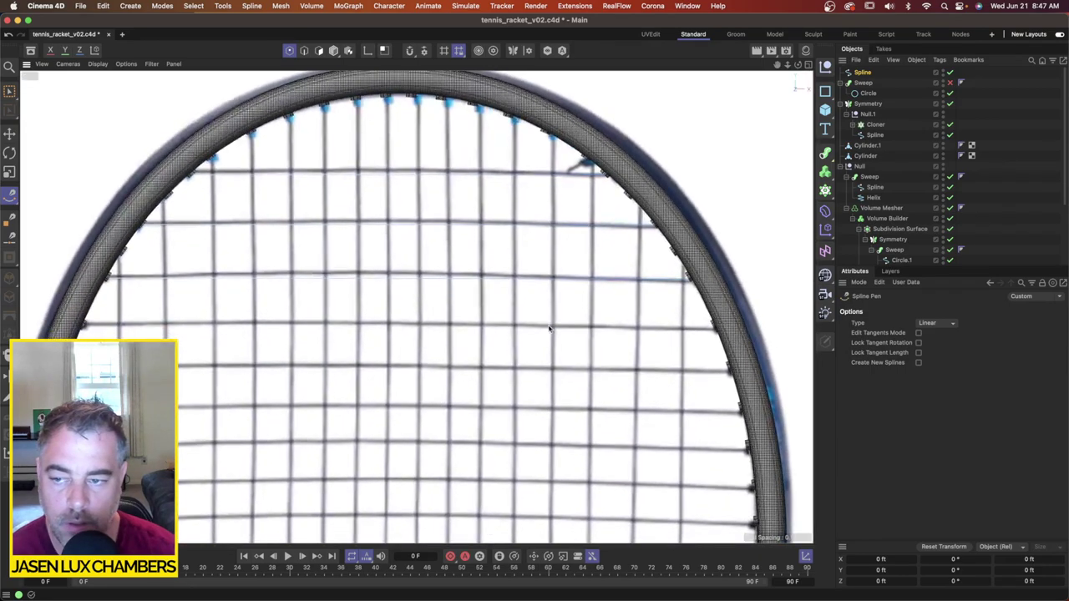
pyautogui.click(85, 326)
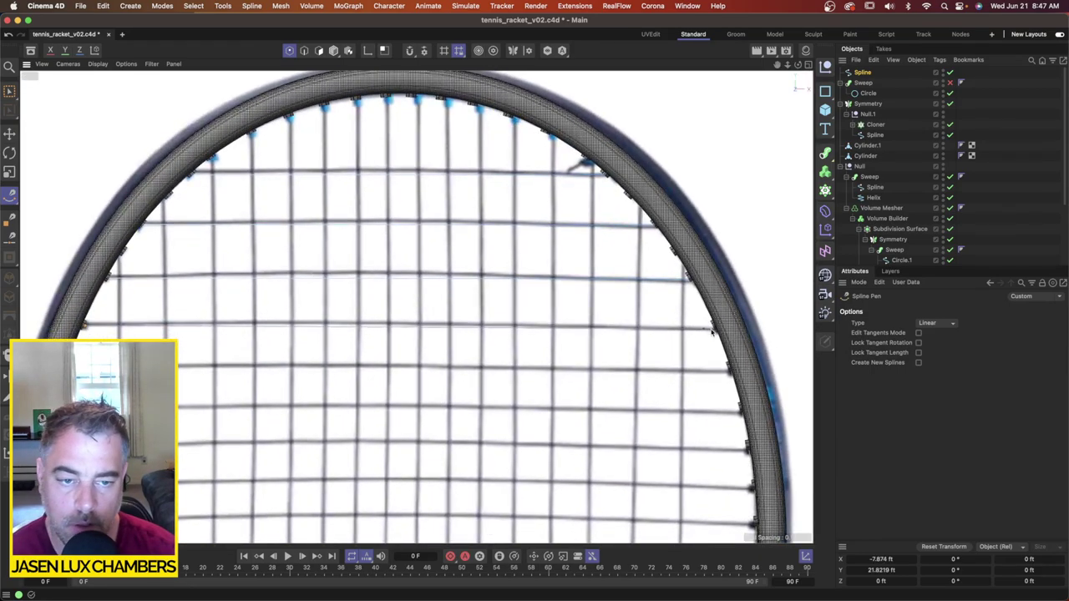
pyautogui.click(714, 327)
pyautogui.press('Escape')
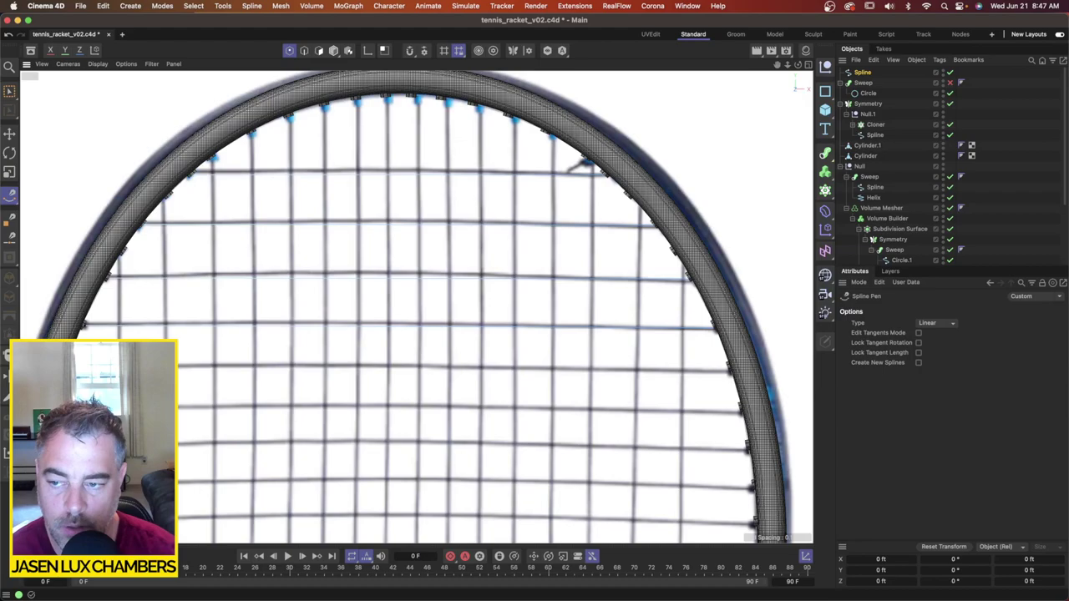
pyautogui.click(71, 366)
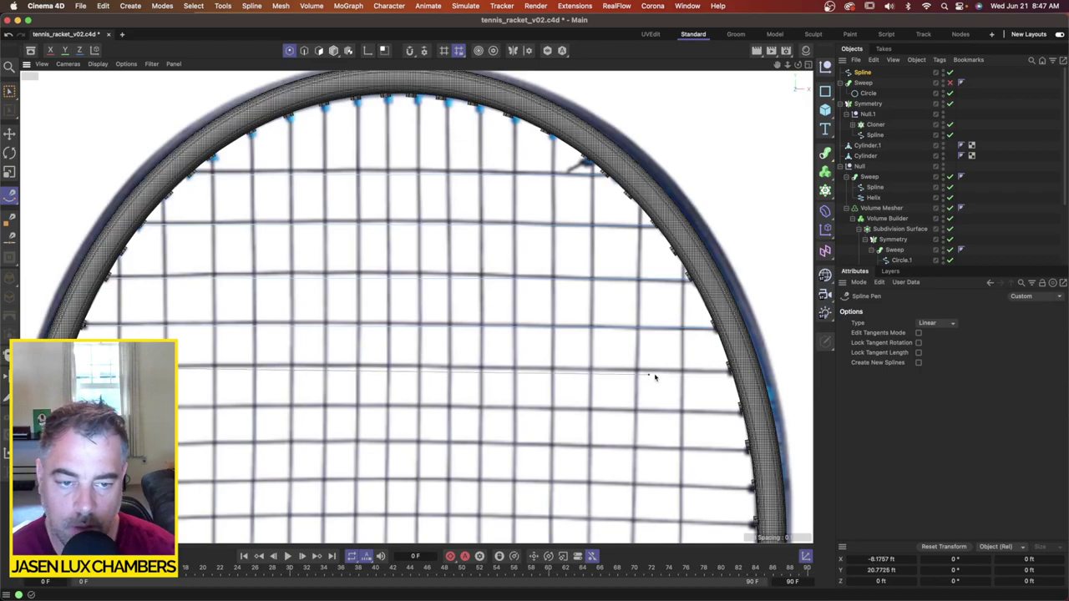
pyautogui.click(728, 373)
pyautogui.press('Escape')
# Step: Trace the sixth and seventh horizontal strings from the top as separate straight segments between the frame edges
pyautogui.click(52, 410)
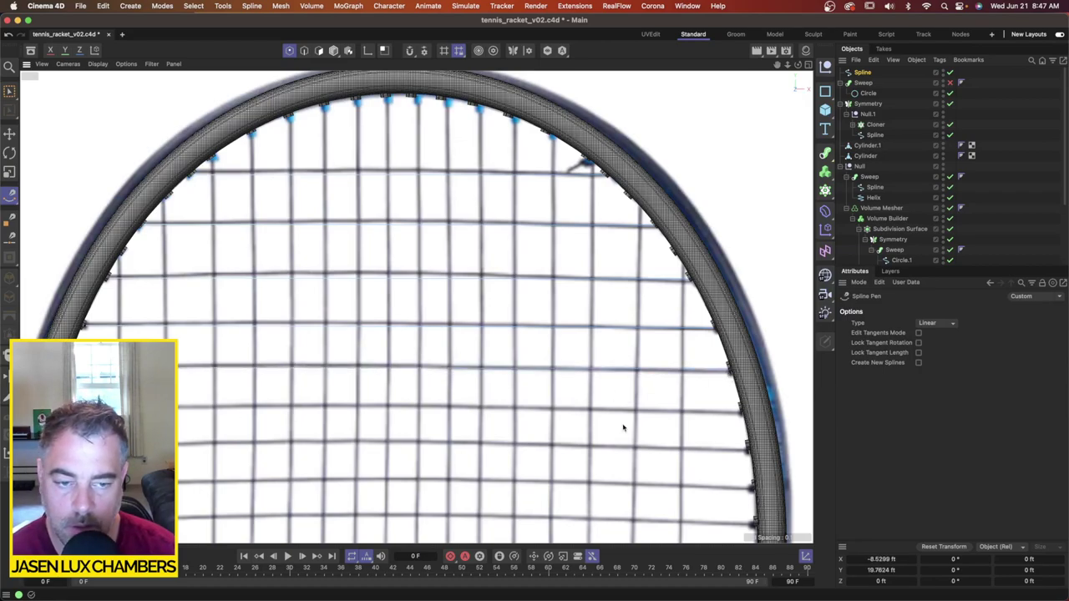
pyautogui.click(743, 411)
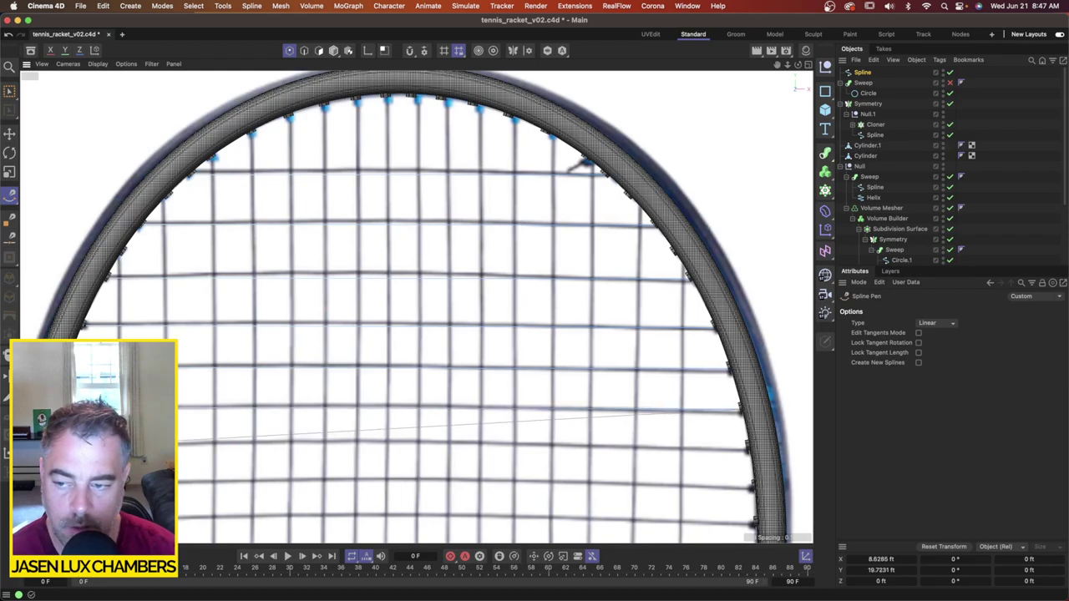
pyautogui.press('Escape')
pyautogui.click(46, 446)
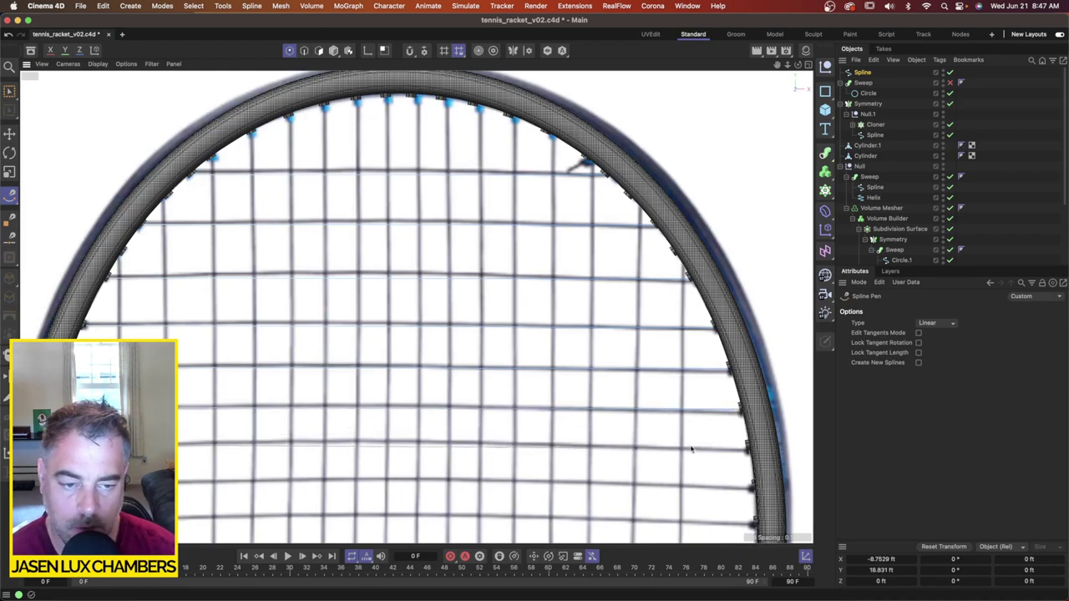
pyautogui.click(749, 448)
pyautogui.press('Escape')
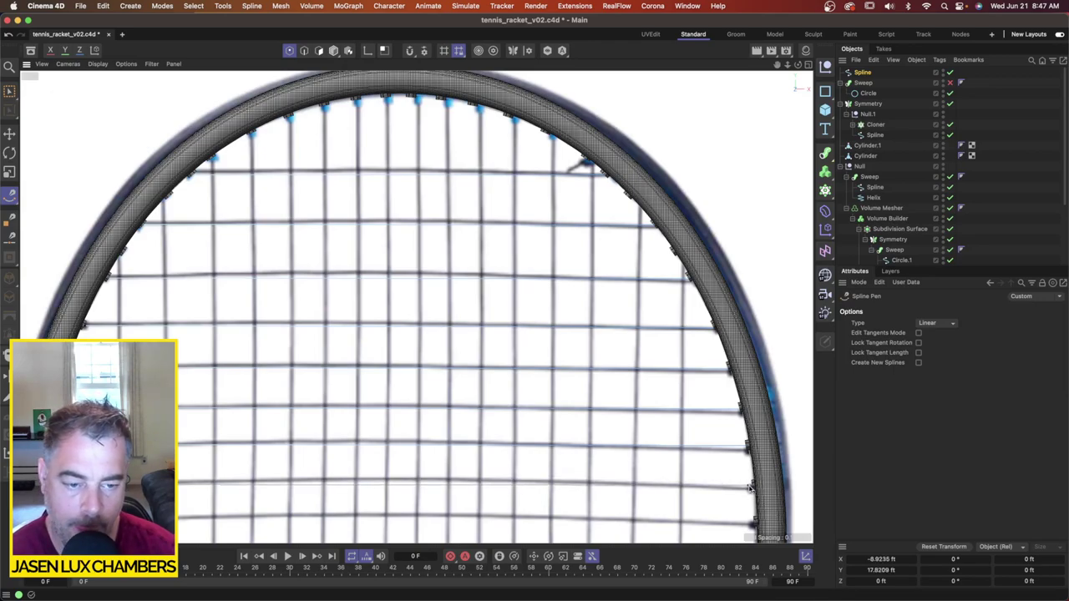
# Step: Trace the horizontal strings through the middle of the racket head and the faded logo area as separate straight segments
pyautogui.keyDown('alt'); pyautogui.moveTo(561, 449); pyautogui.dragTo(634, 172, button='middle'); pyautogui.keyUp('alt')
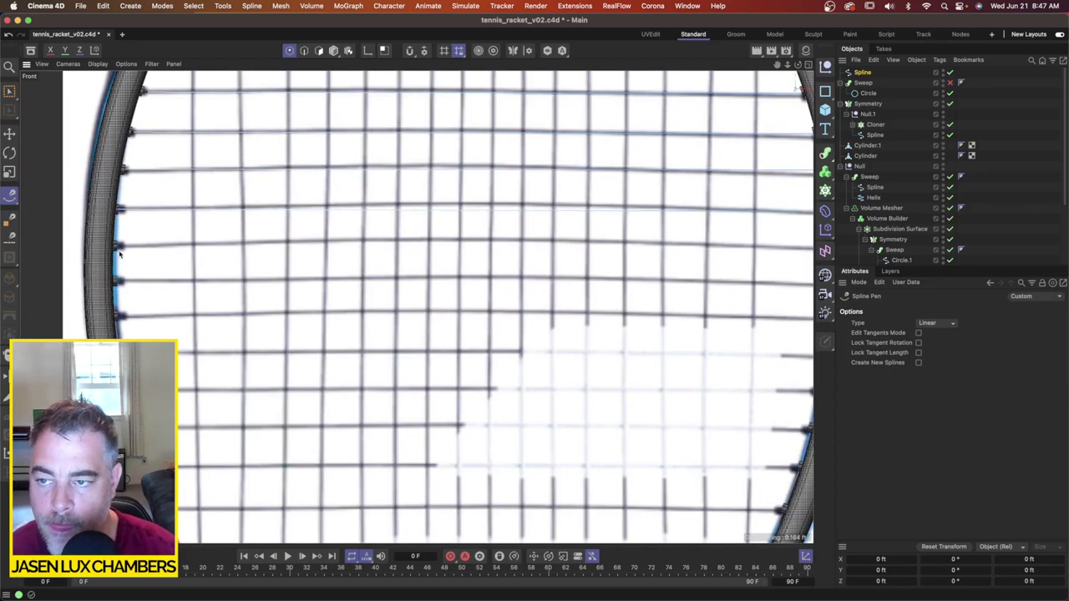
pyautogui.scroll(-3, 315, 284)
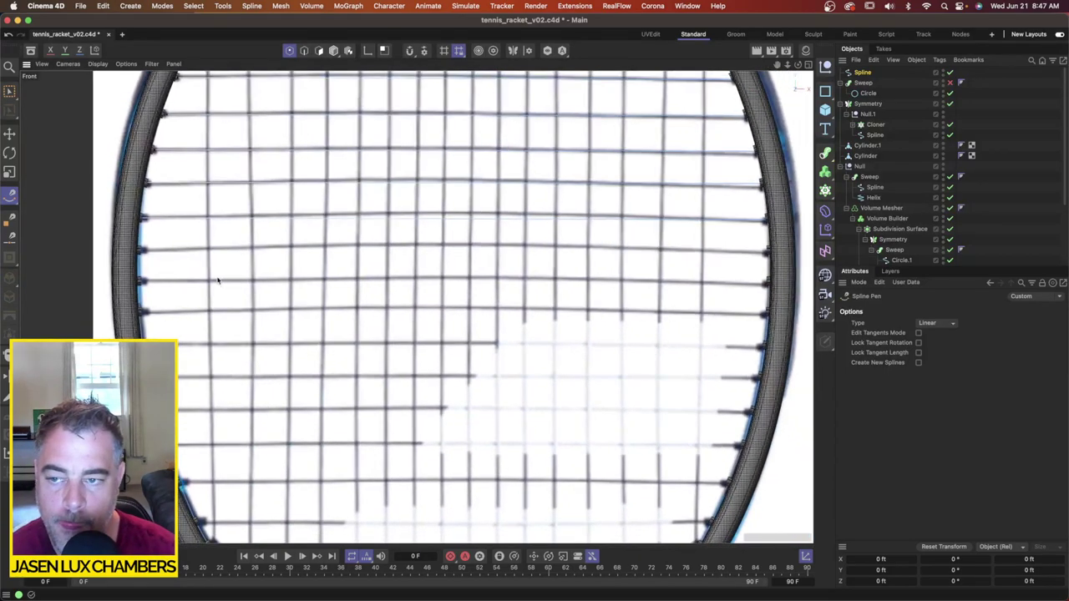
pyautogui.click(140, 253)
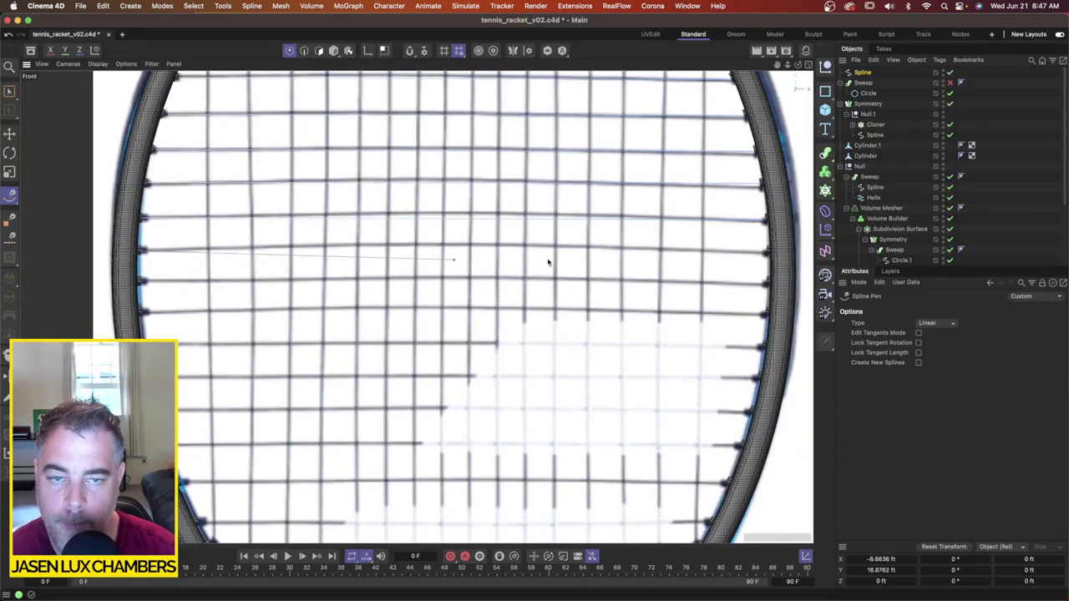
pyautogui.click(767, 252)
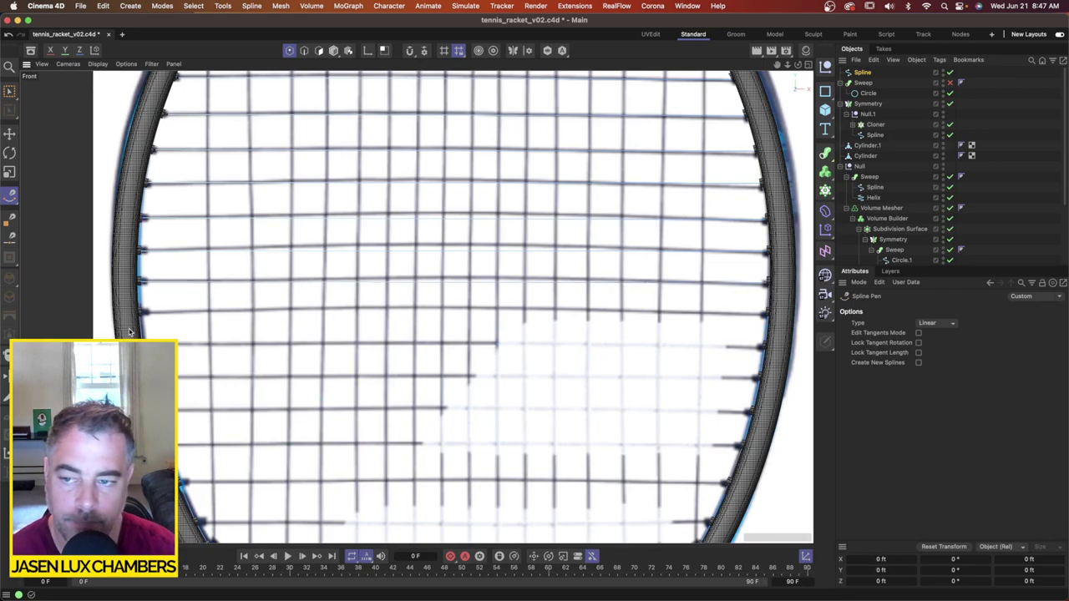
pyautogui.click(768, 315)
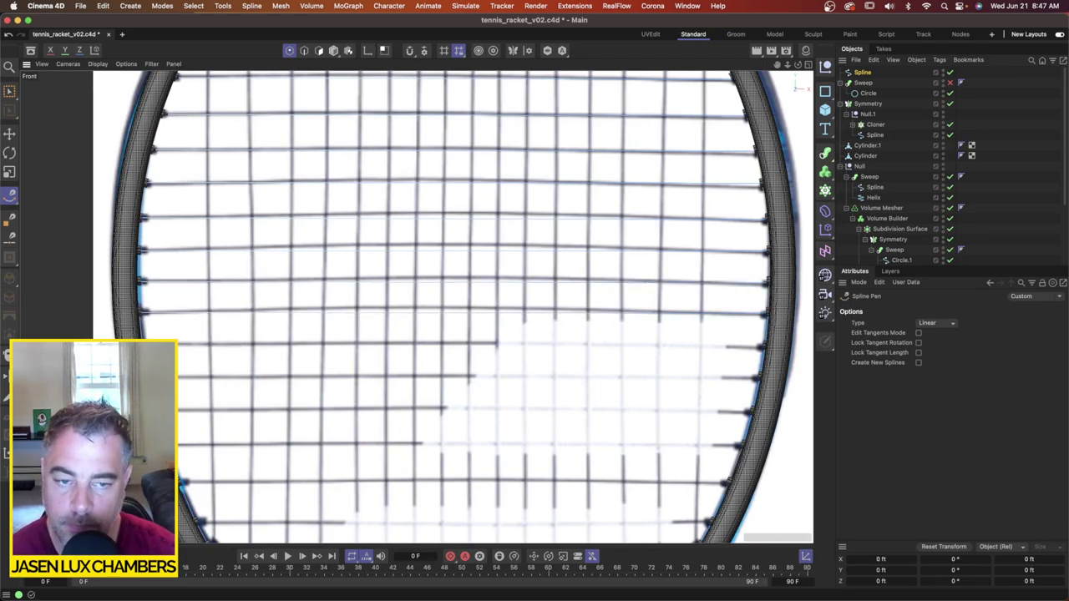
pyautogui.click(765, 351)
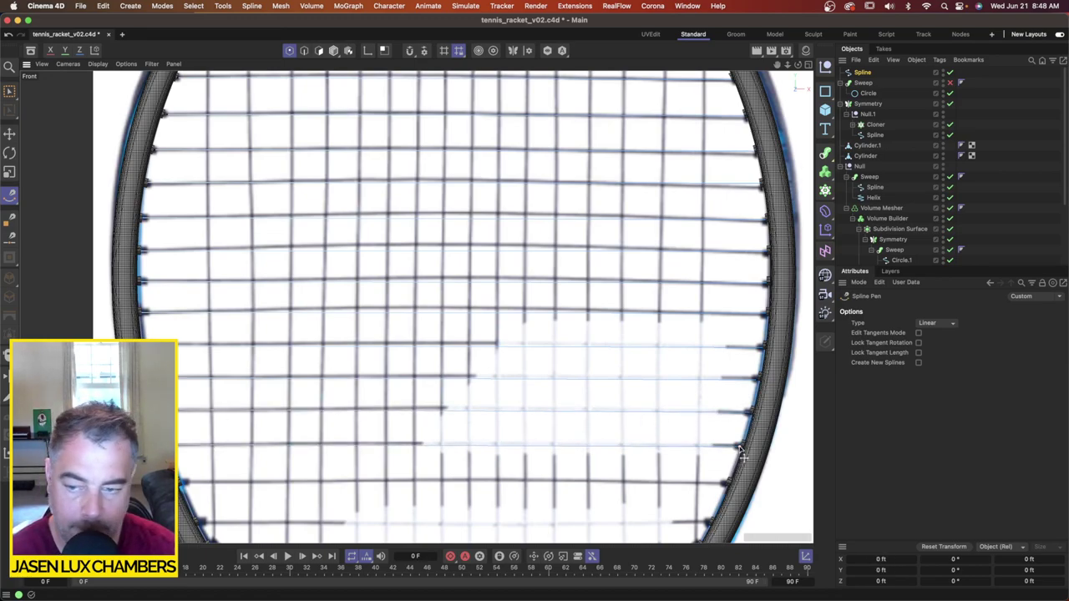
# Step: Trace the next two horizontal strings just below the large faded logo area as separate straight segments between the inner frame edges
pyautogui.click(343, 485)
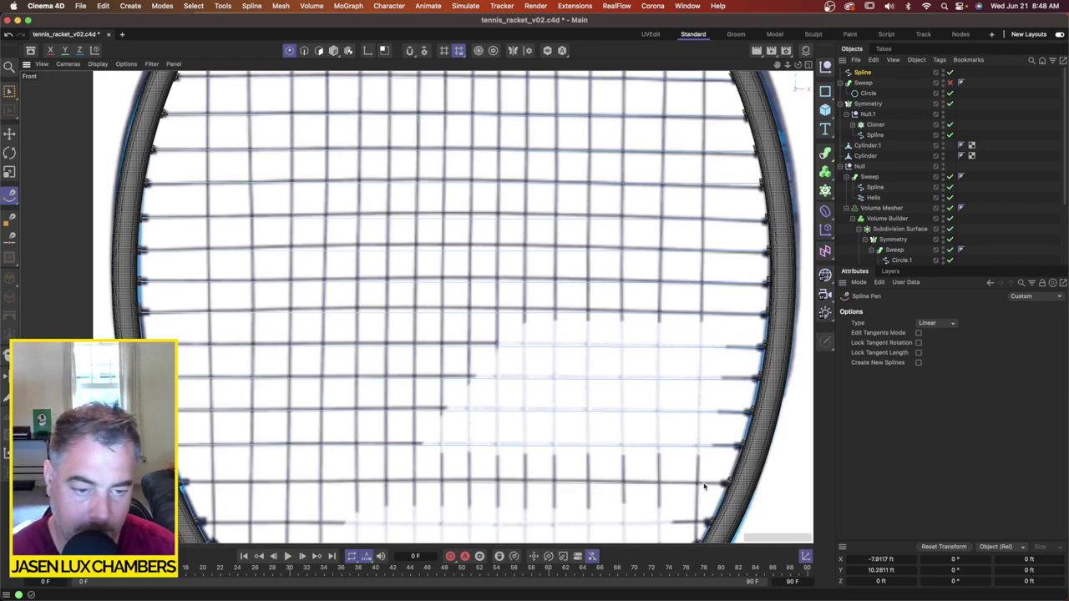
pyautogui.click(729, 483)
pyautogui.press('Escape')
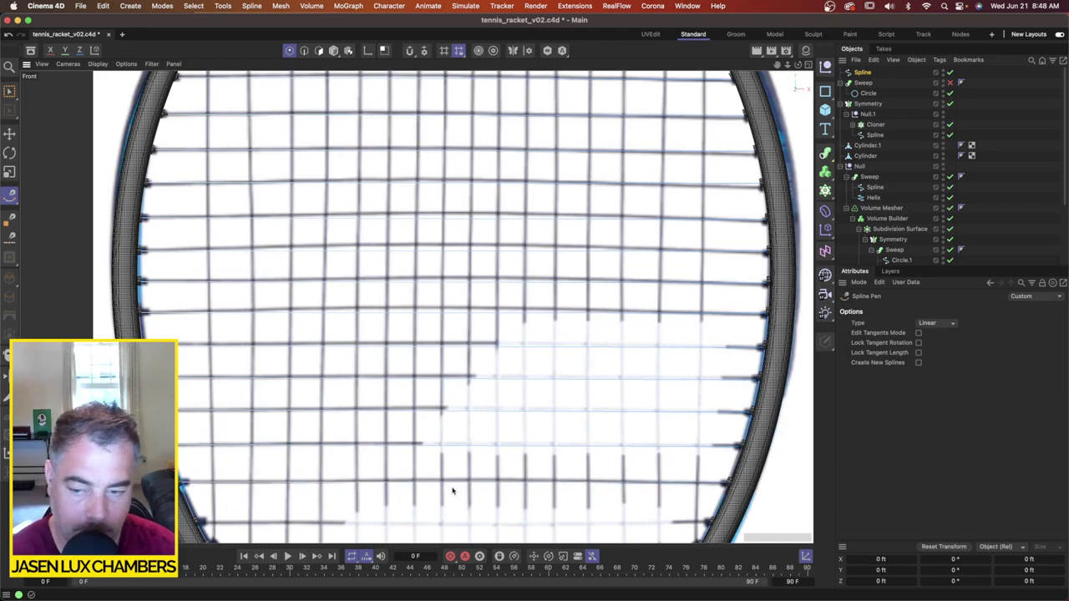
pyautogui.click(198, 523)
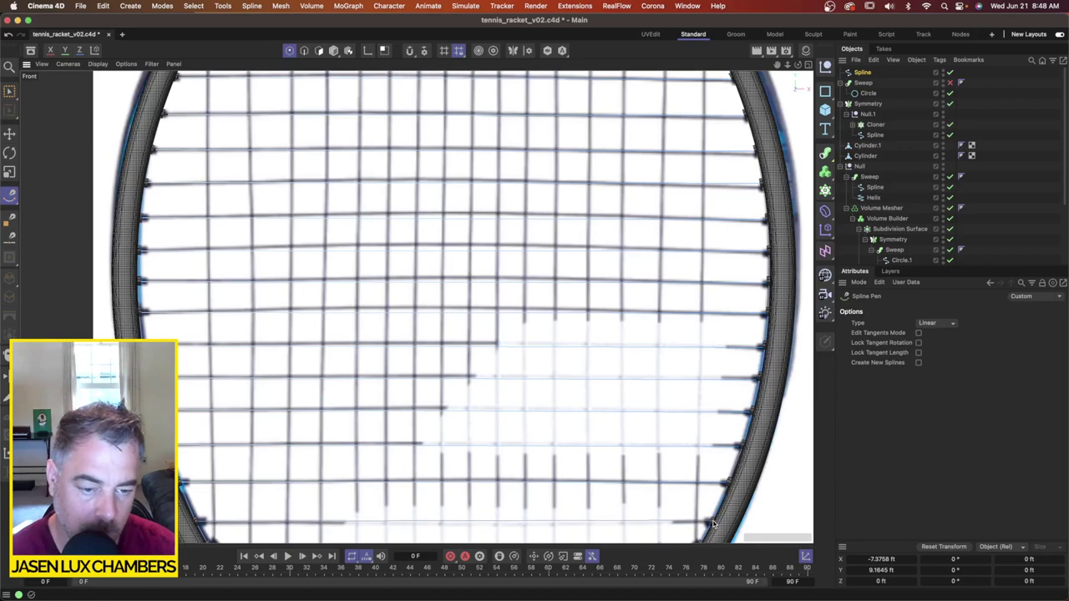
pyautogui.click(713, 523)
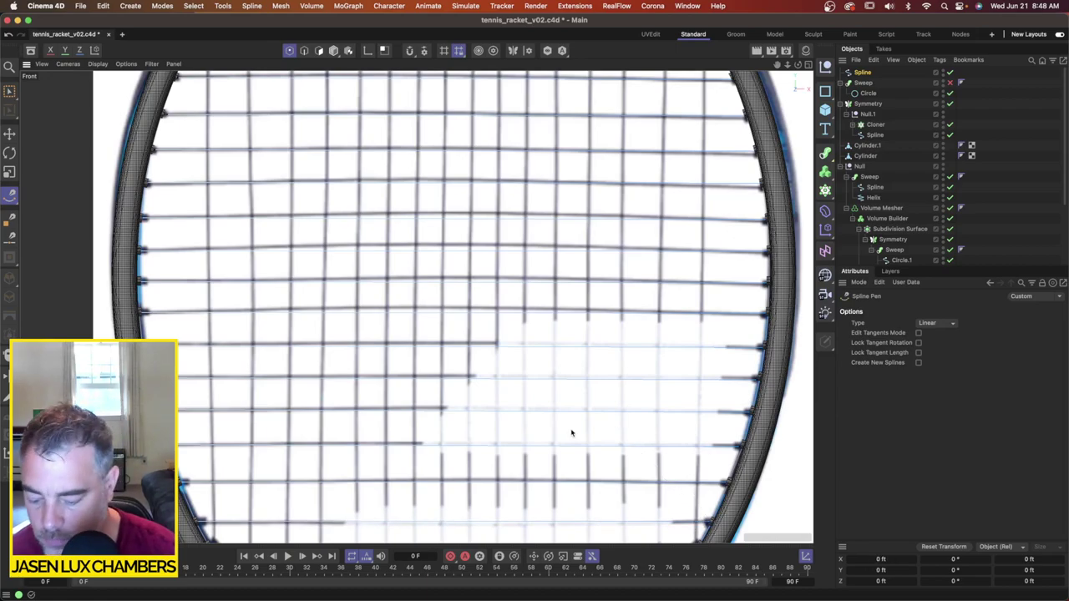
# Step: Trace the three lowest horizontal strings near the racket throat as separate straight segments from grommet to grommet
pyautogui.scroll(-4, 611, 401)
pyautogui.keyDown('alt'); pyautogui.moveTo(556, 441); pyautogui.dragTo(511, 258, button='middle'); pyautogui.keyUp('alt')
pyautogui.scroll(2, 417, 285)
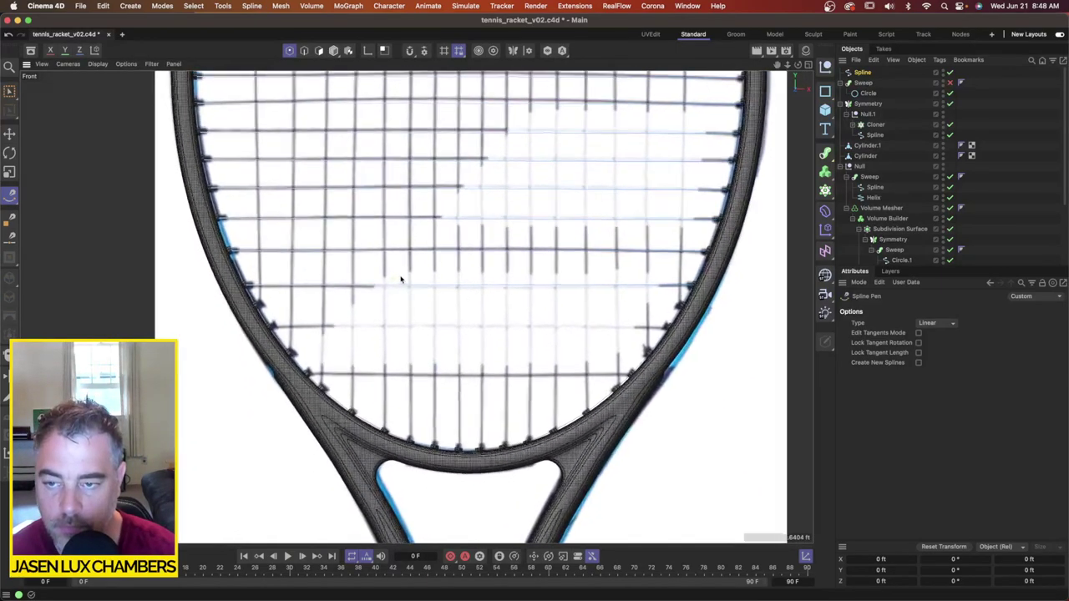
pyautogui.scroll(1, 401, 279)
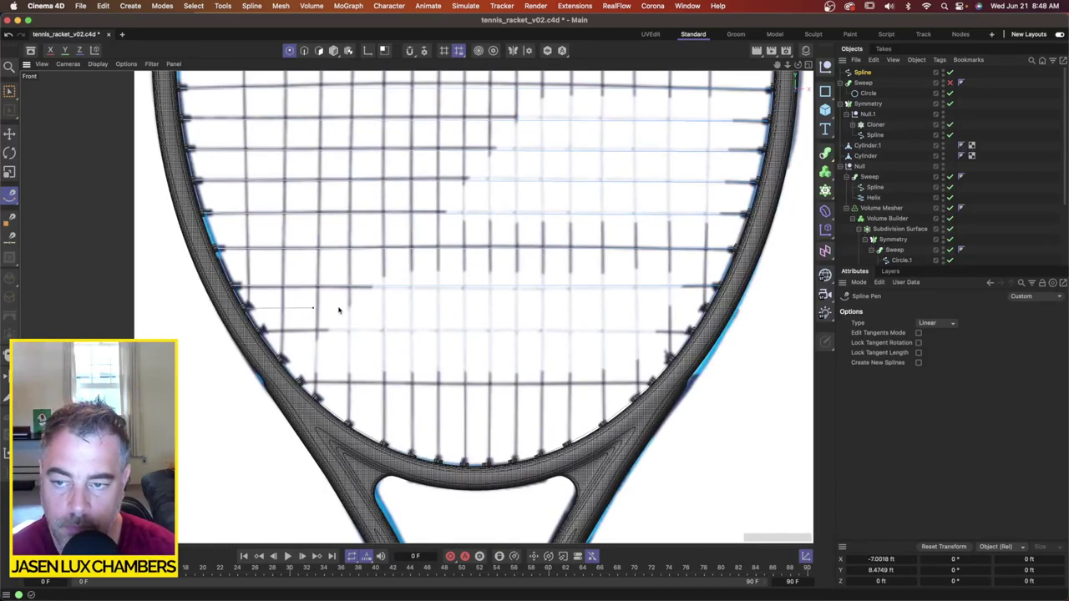
pyautogui.click(709, 310)
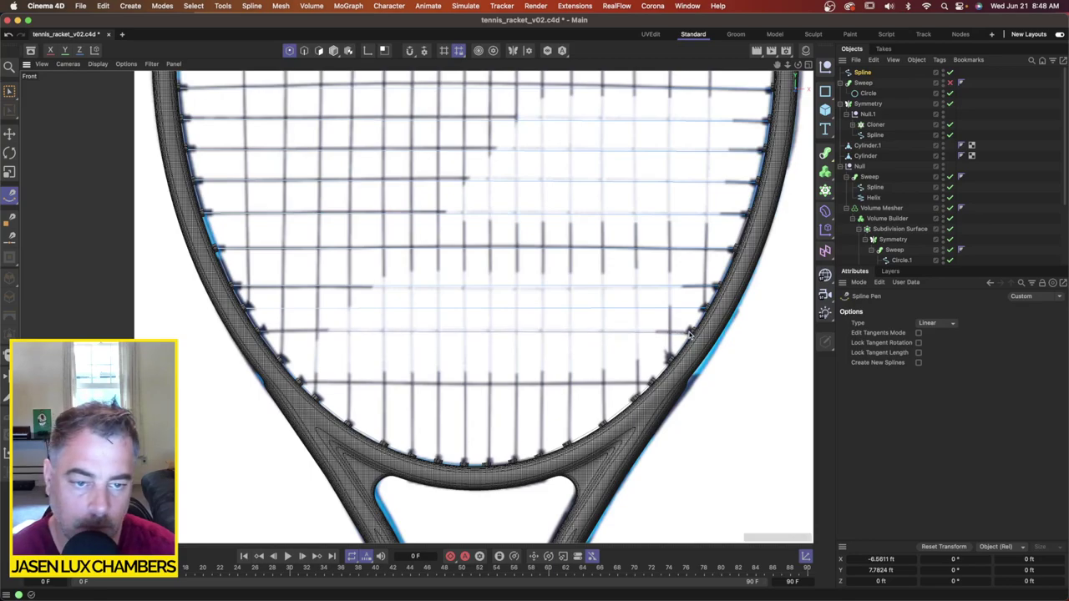
pyautogui.click(692, 332)
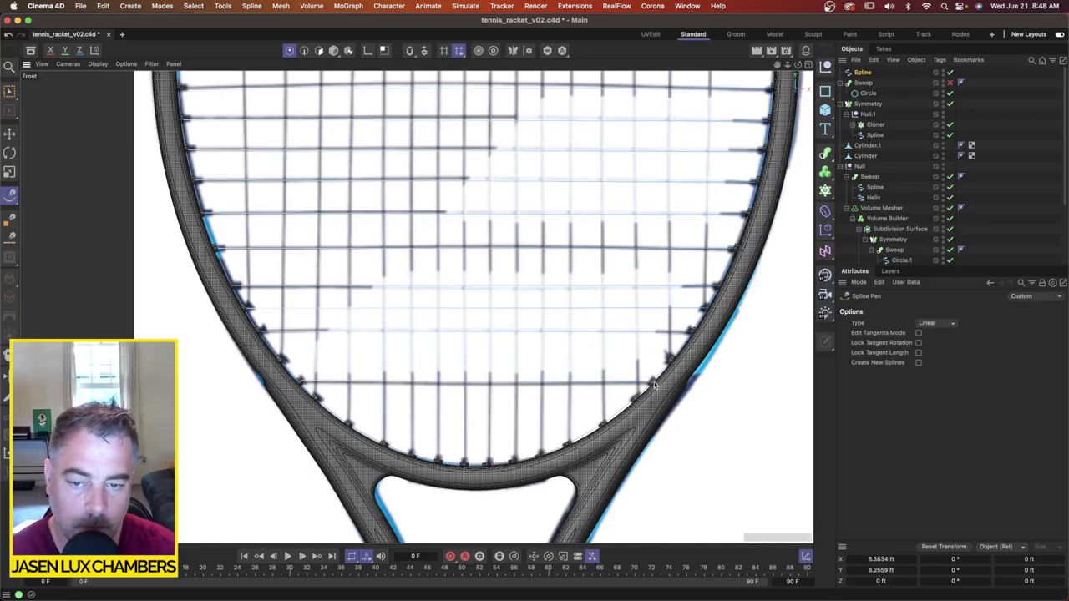
# Step: Trace the two leftmost vertical strings as separate straight segments between their upper and lower frame grommets
pyautogui.scroll(5, 350, 294)
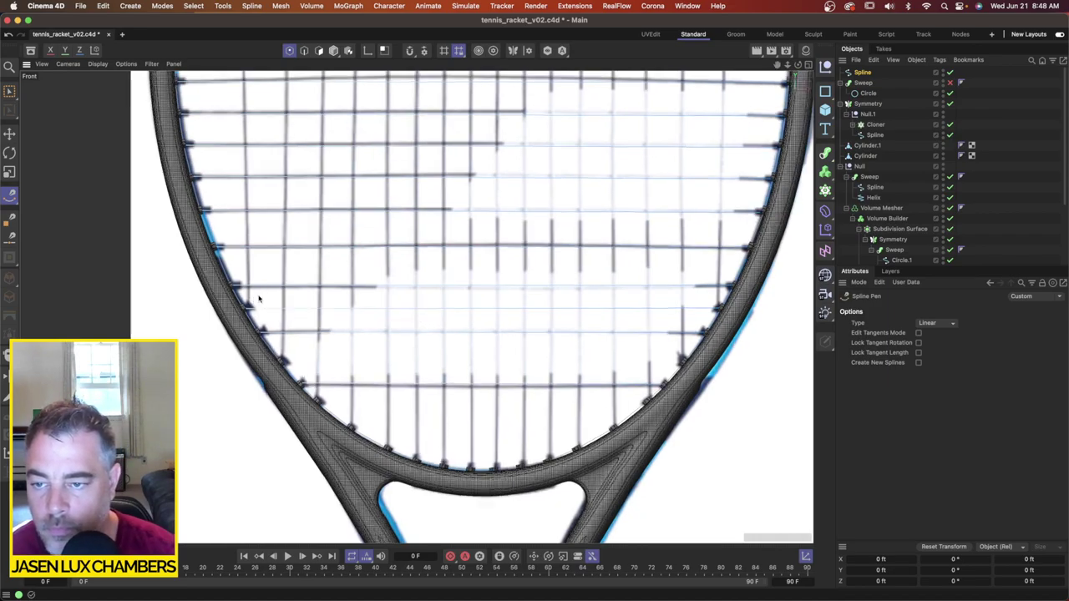
pyautogui.scroll(-8, 229, 347)
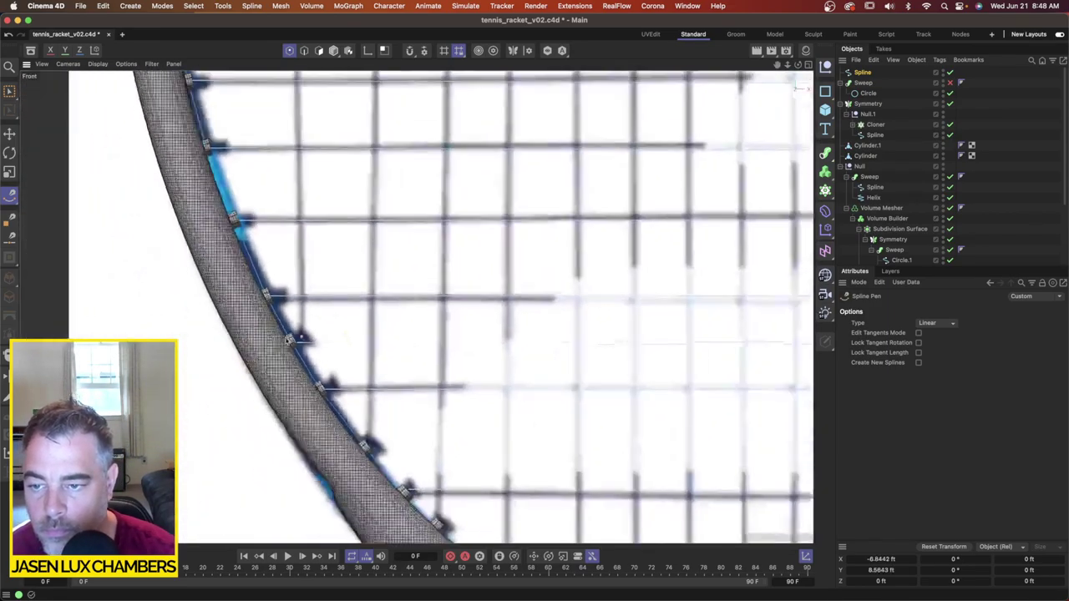
pyautogui.scroll(4, 388, 192)
pyautogui.scroll(1, 299, 235)
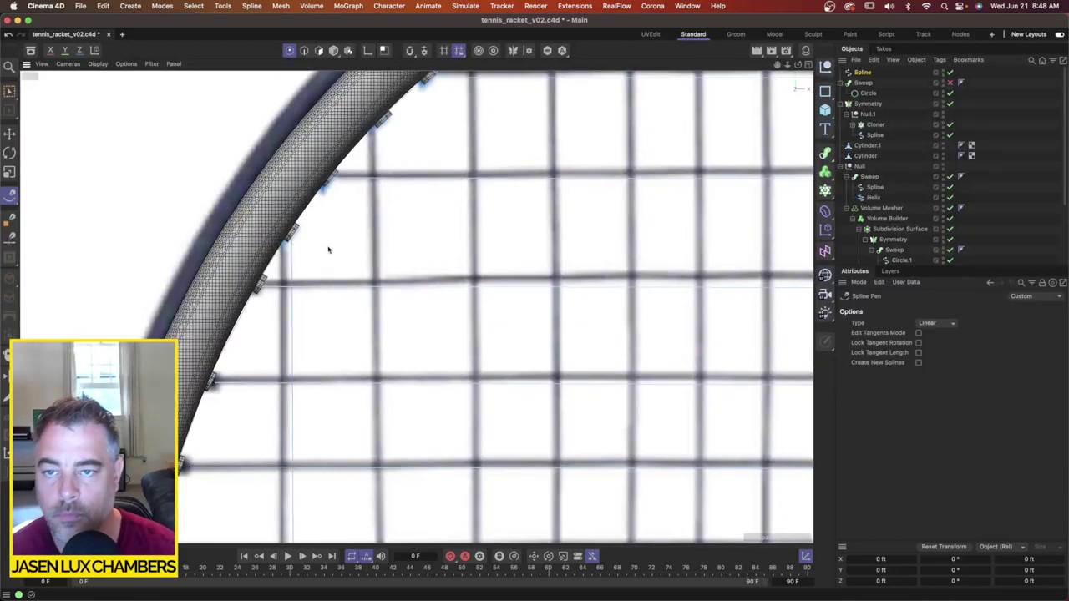
pyautogui.scroll(-5, 418, 174)
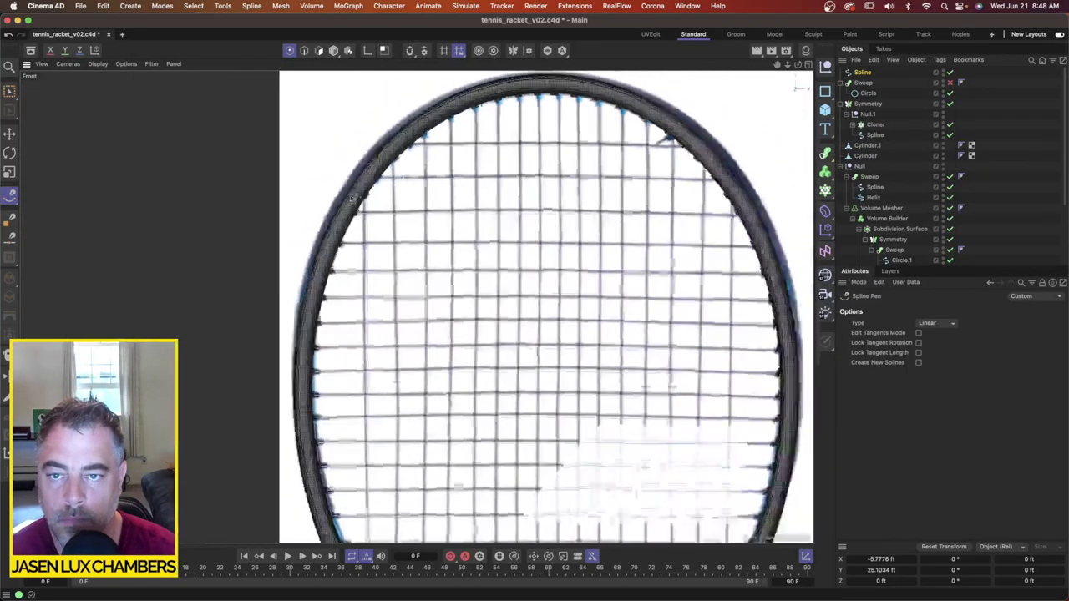
pyautogui.keyDown('alt'); pyautogui.moveTo(403, 354); pyautogui.dragTo(426, 157, button='middle'); pyautogui.keyUp('alt')
pyautogui.scroll(6, 411, 361)
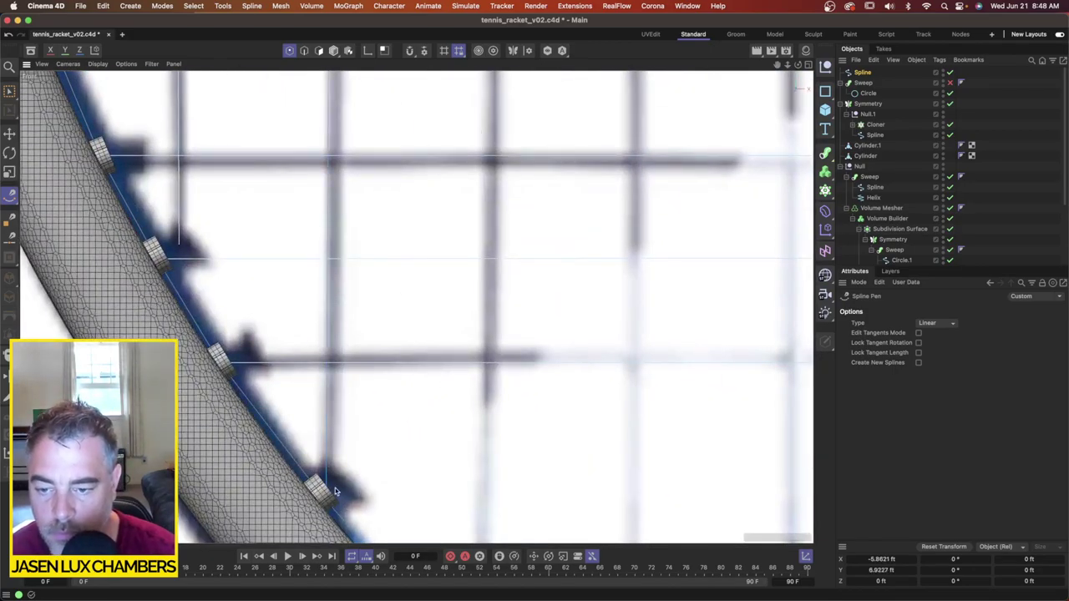
# Step: Trace the third and fourth vertical strings from the left as separate straight segments between the lower and upper grommets
pyautogui.scroll(-4, 401, 453)
pyautogui.keyDown('alt'); pyautogui.moveTo(401, 475); pyautogui.dragTo(408, 304, button='middle'); pyautogui.keyUp('alt')
pyautogui.scroll(4, 473, 381)
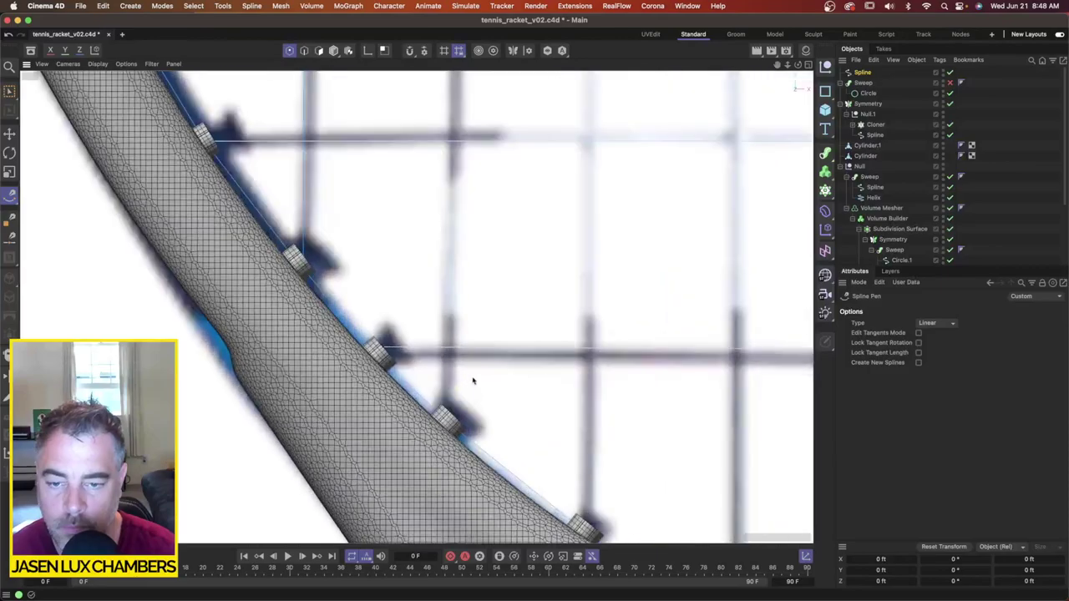
pyautogui.press('F4')
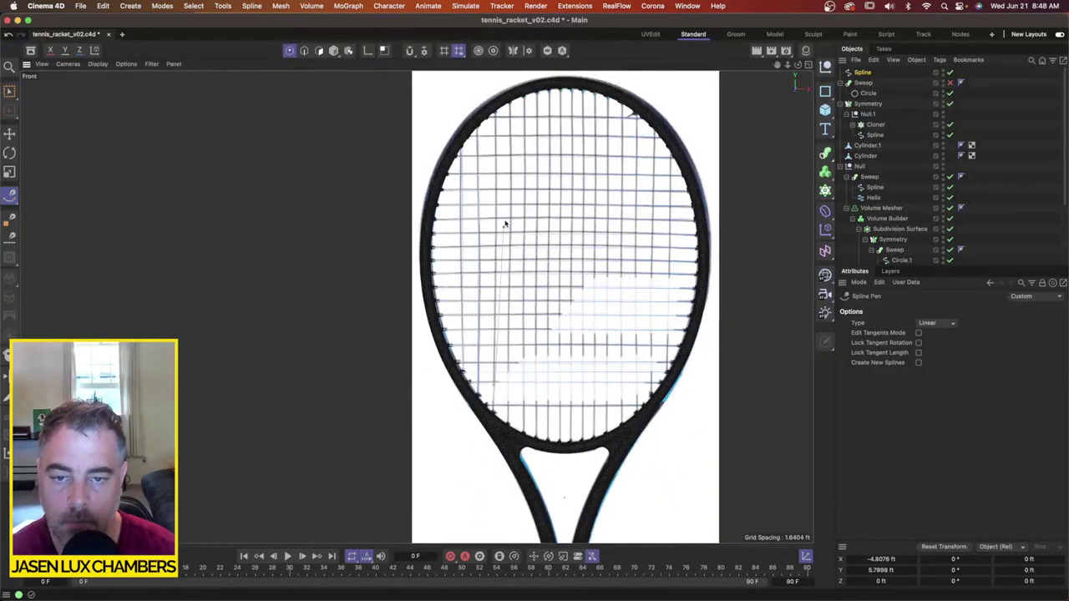
pyautogui.scroll(6, 515, 96)
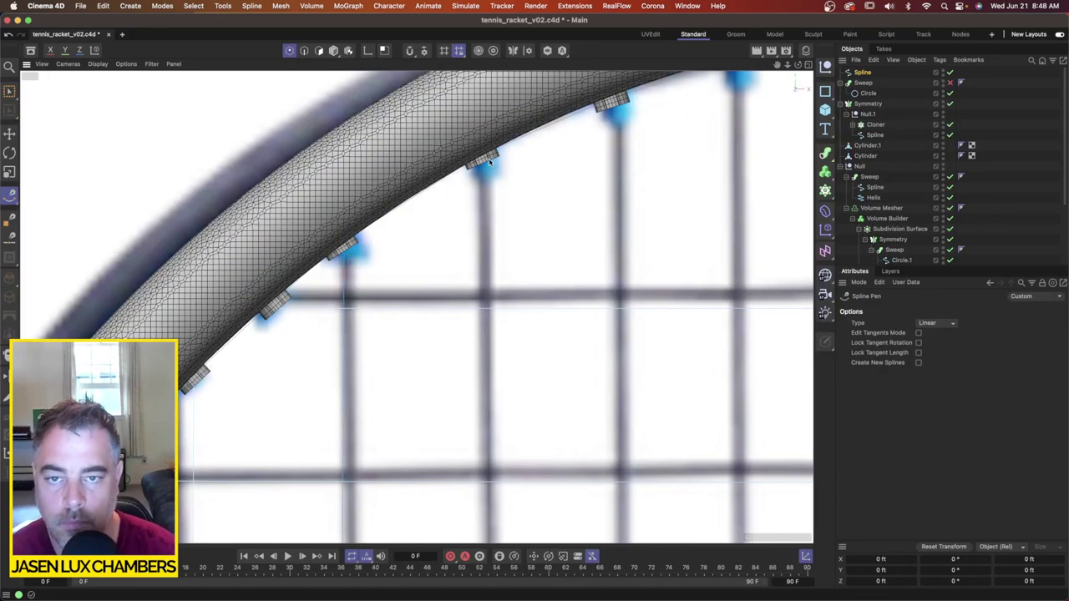
pyautogui.scroll(-8, 487, 162)
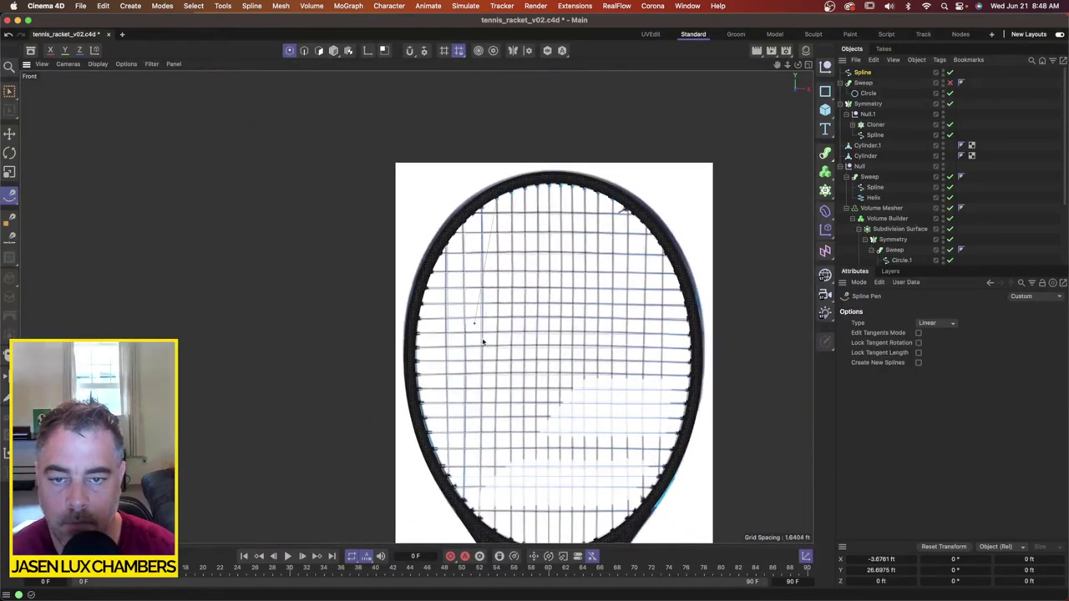
pyautogui.keyDown('alt'); pyautogui.moveTo(521, 307); pyautogui.dragTo(568, 289, button='right'); pyautogui.keyUp('alt')
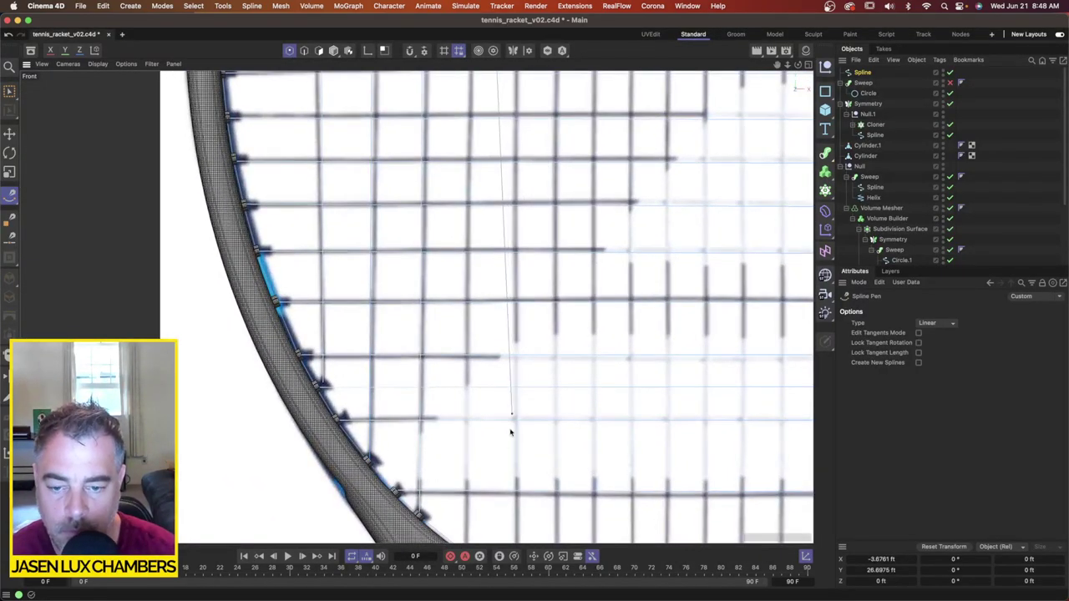
pyautogui.keyDown('alt'); pyautogui.moveTo(488, 498); pyautogui.dragTo(503, 317, button='middle'); pyautogui.keyUp('alt')
pyautogui.scroll(3, 510, 347)
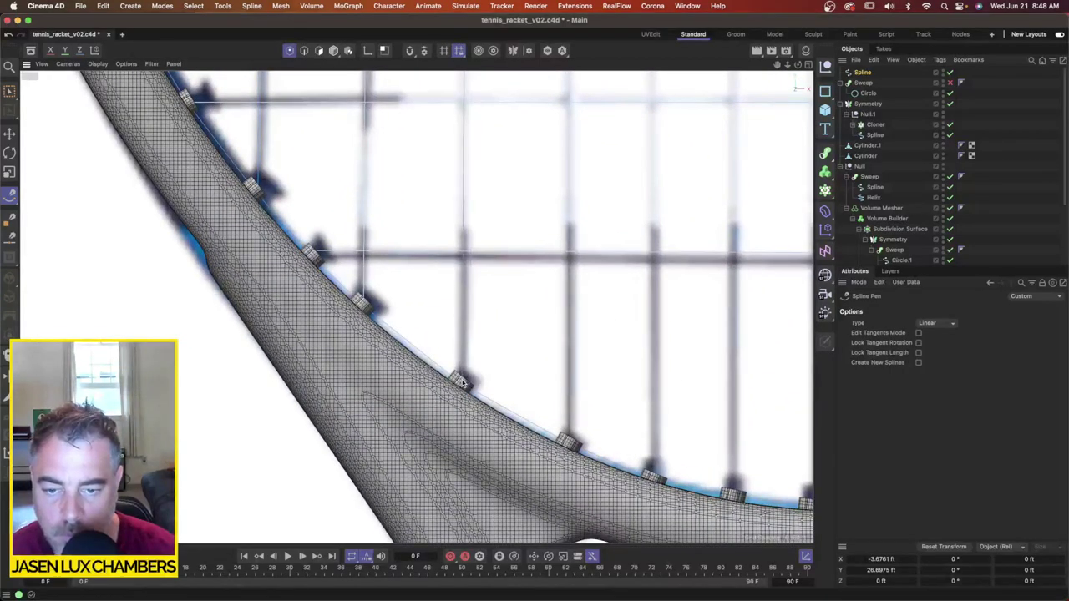
# Step: Trace the fifth and sixth vertical strings from the left as separate straight segments spanning the full racket head
pyautogui.scroll(-6, 616, 363)
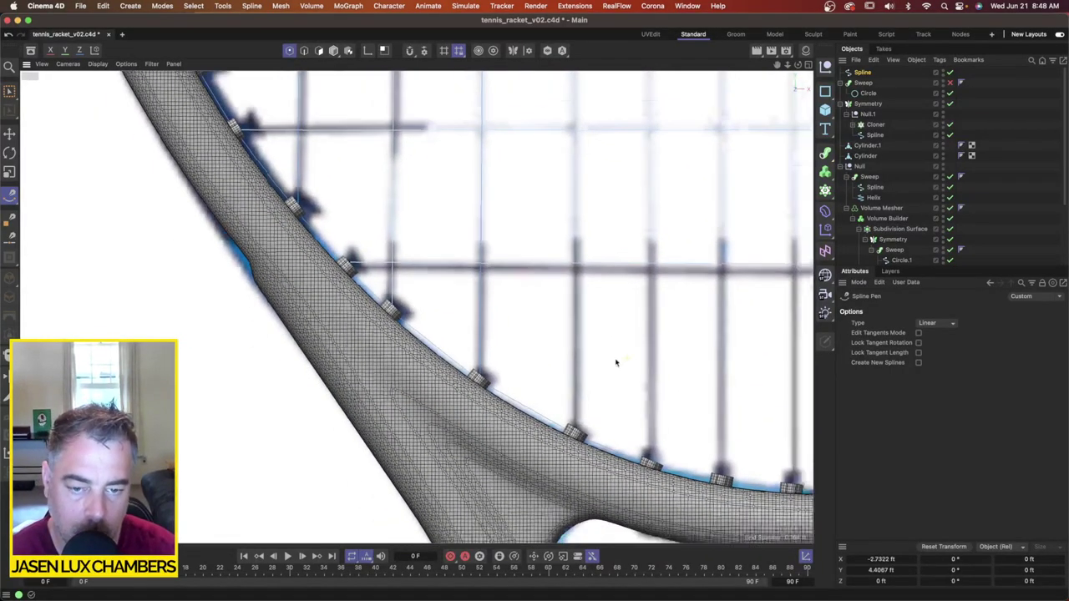
pyautogui.scroll(4, 610, 231)
pyautogui.keyDown('alt'); pyautogui.moveTo(583, 179); pyautogui.dragTo(569, 276, button='middle'); pyautogui.keyUp('alt')
pyautogui.scroll(5, 568, 277)
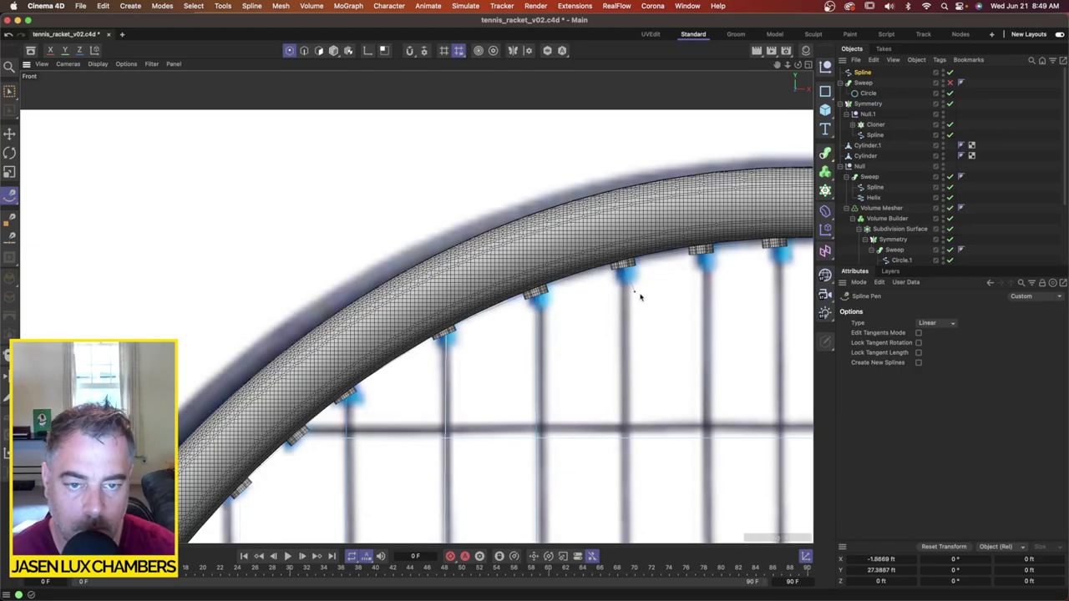
pyautogui.scroll(-8, 641, 297)
pyautogui.keyDown('alt'); pyautogui.moveTo(633, 382); pyautogui.dragTo(619, 205, button='middle'); pyautogui.keyUp('alt')
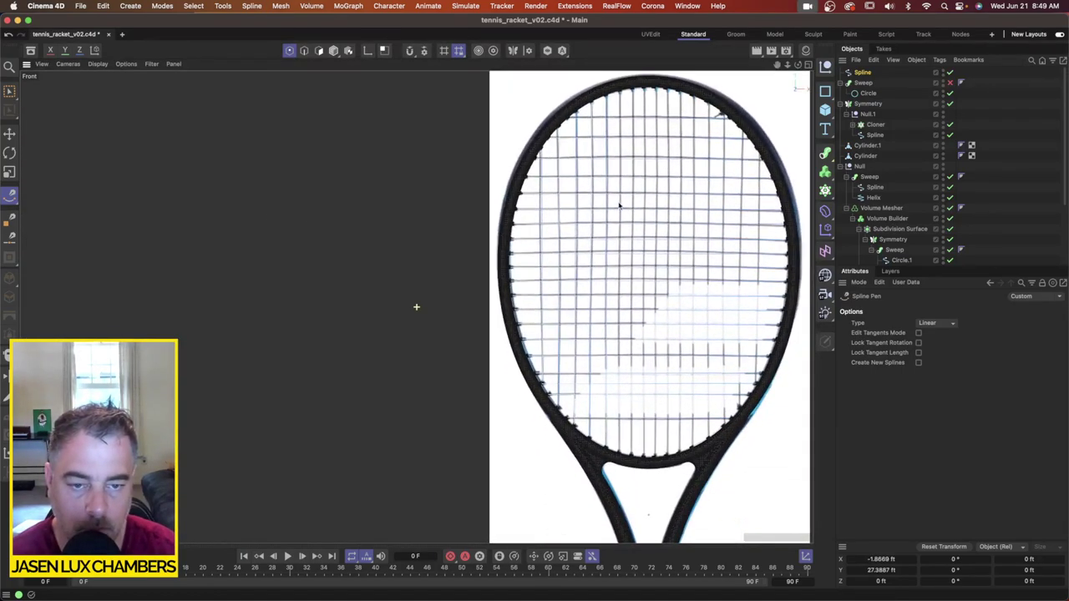
pyautogui.keyDown('alt'); pyautogui.moveTo(620, 429); pyautogui.dragTo(596, 331, button='middle'); pyautogui.keyUp('alt')
pyautogui.scroll(10, 598, 357)
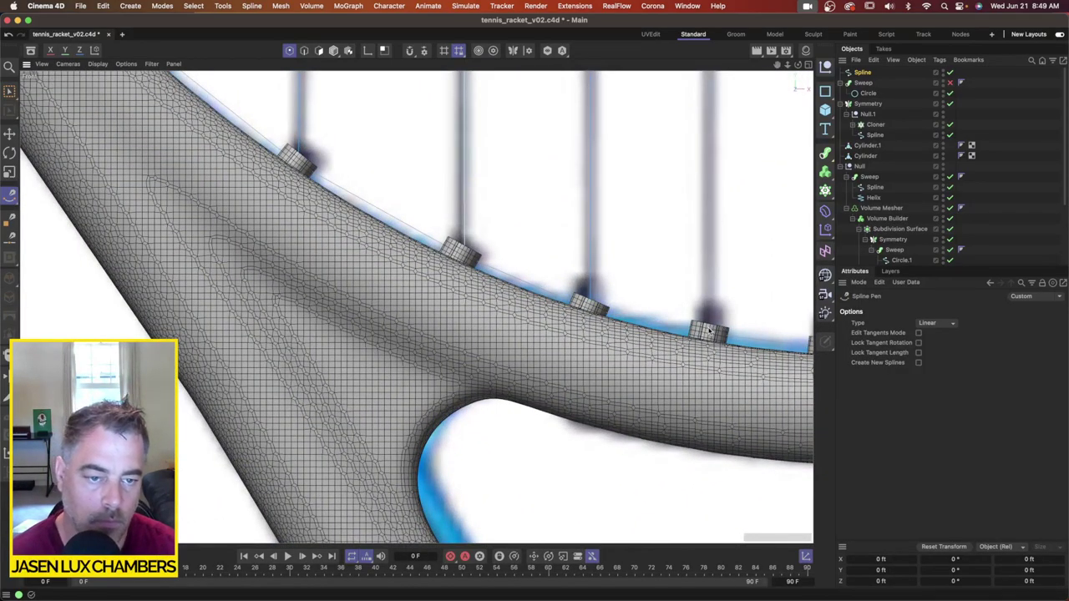
# Step: Trace the seventh vertical string from the left as a straight segment between its lower and upper grommets
pyautogui.scroll(-6, 744, 278)
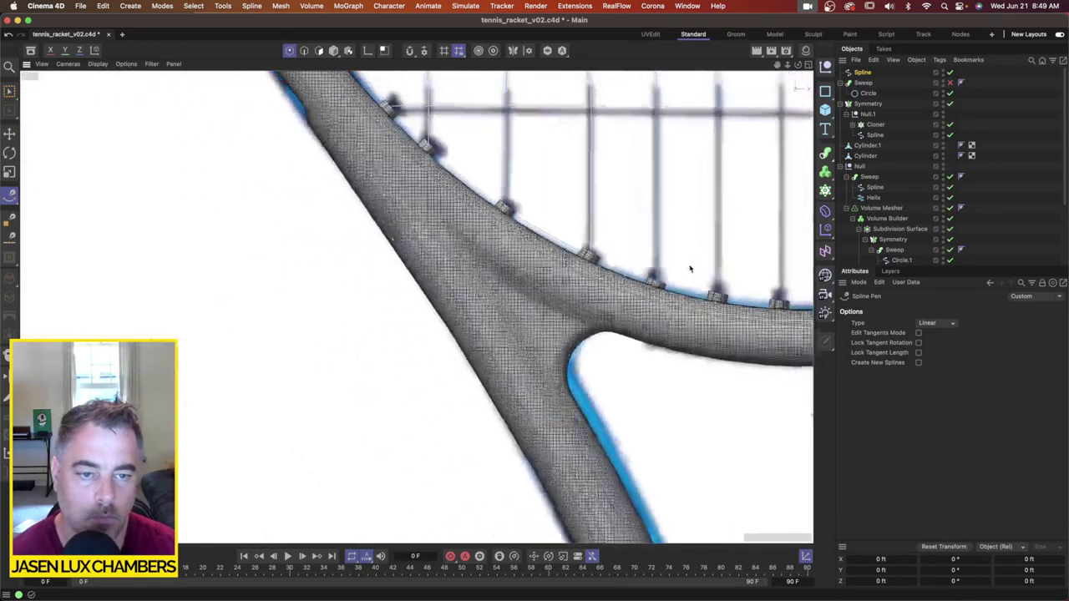
pyautogui.scroll(6, 751, 284)
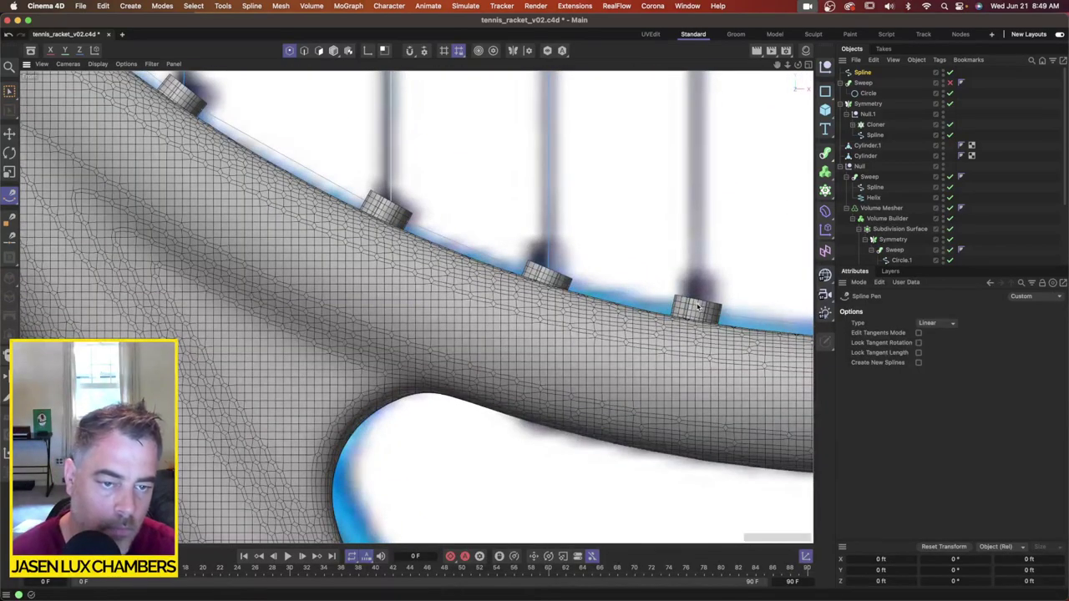
pyautogui.scroll(-6, 718, 235)
pyautogui.scroll(6, 588, 242)
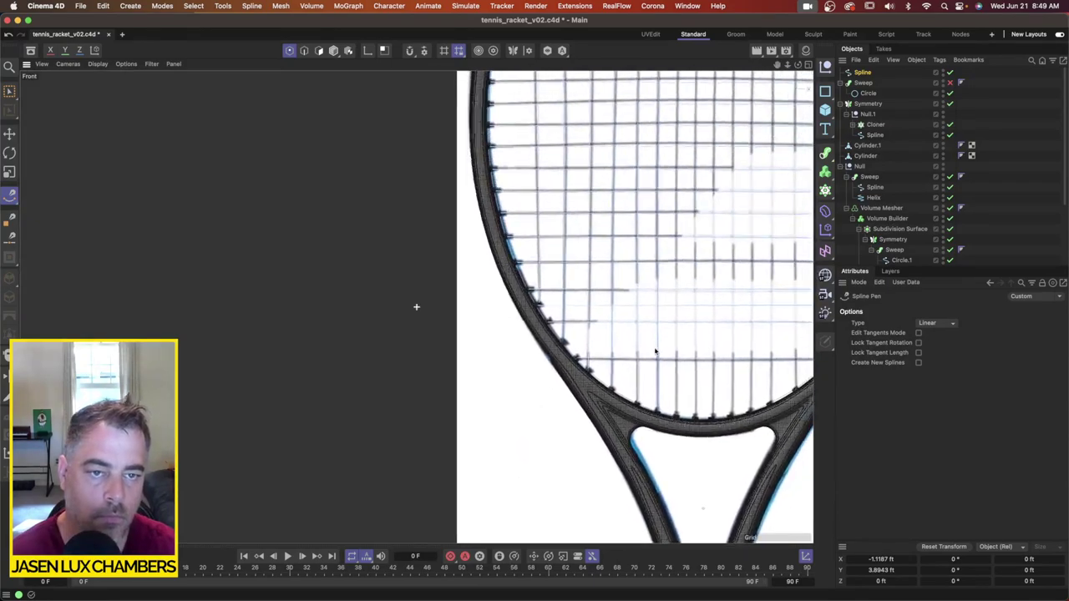
pyautogui.scroll(-5, 620, 381)
pyautogui.scroll(6, 680, 167)
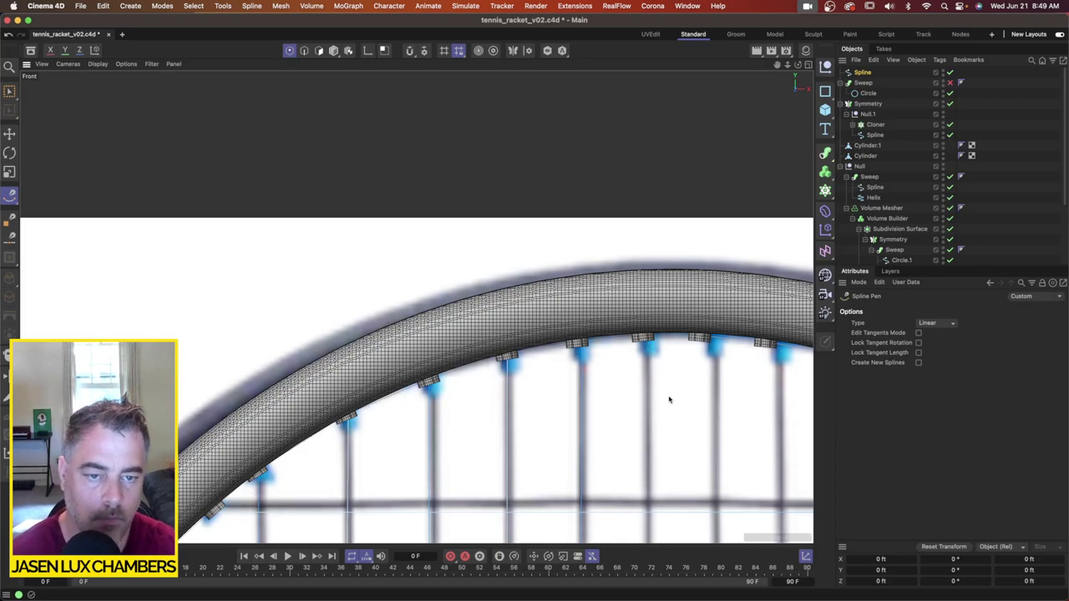
pyautogui.scroll(-4, 652, 408)
pyautogui.scroll(7, 592, 172)
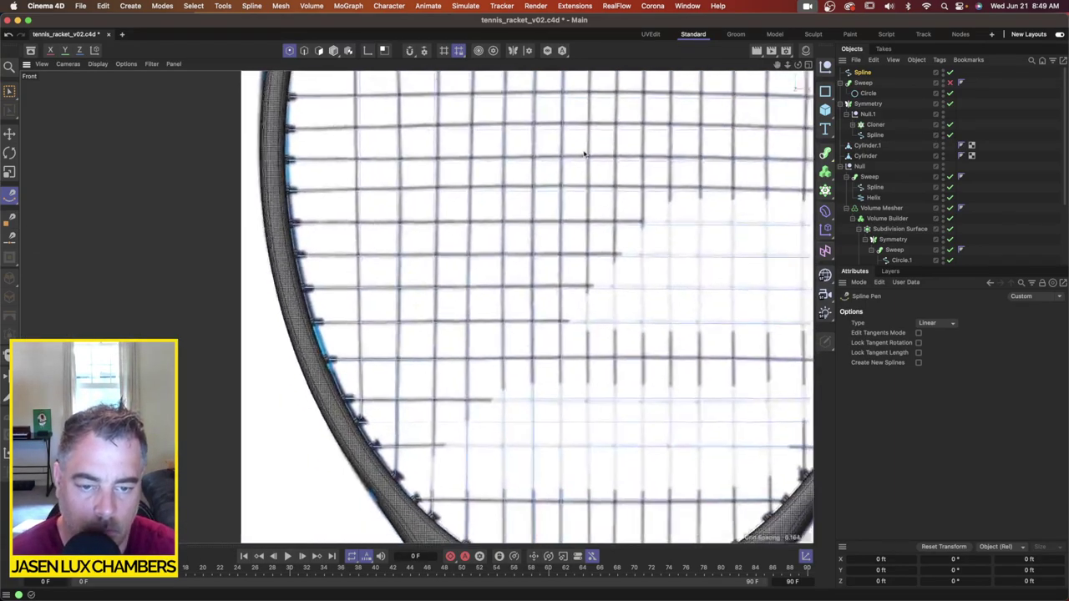
pyautogui.scroll(-4, 589, 365)
pyautogui.scroll(7, 606, 351)
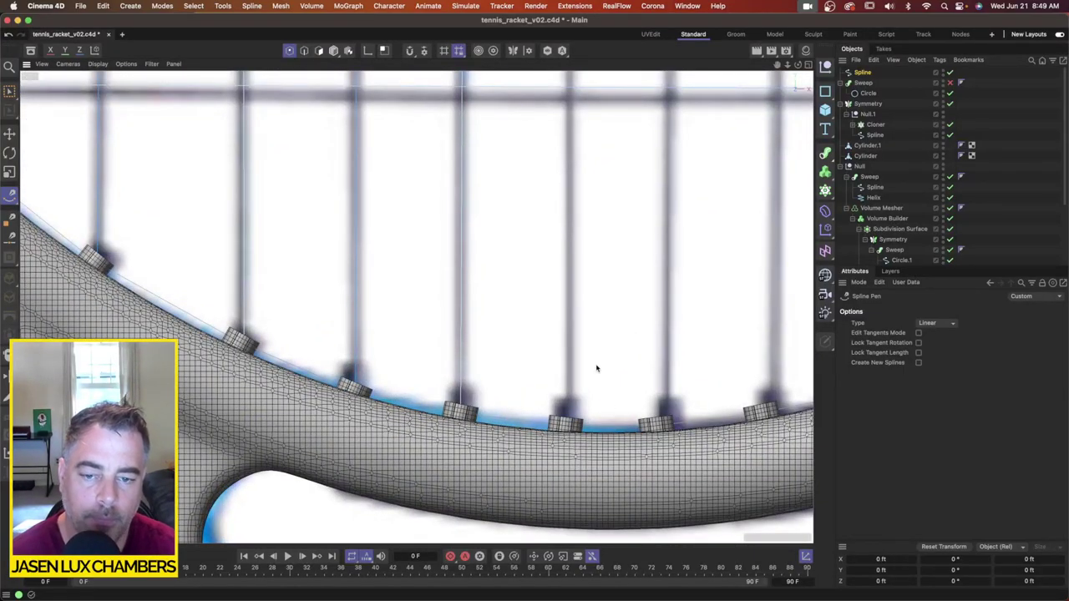
# Step: Trace the eighth and ninth vertical strings at the middle of the head as separate straight segments from grommet to grommet
pyautogui.click(589, 398)
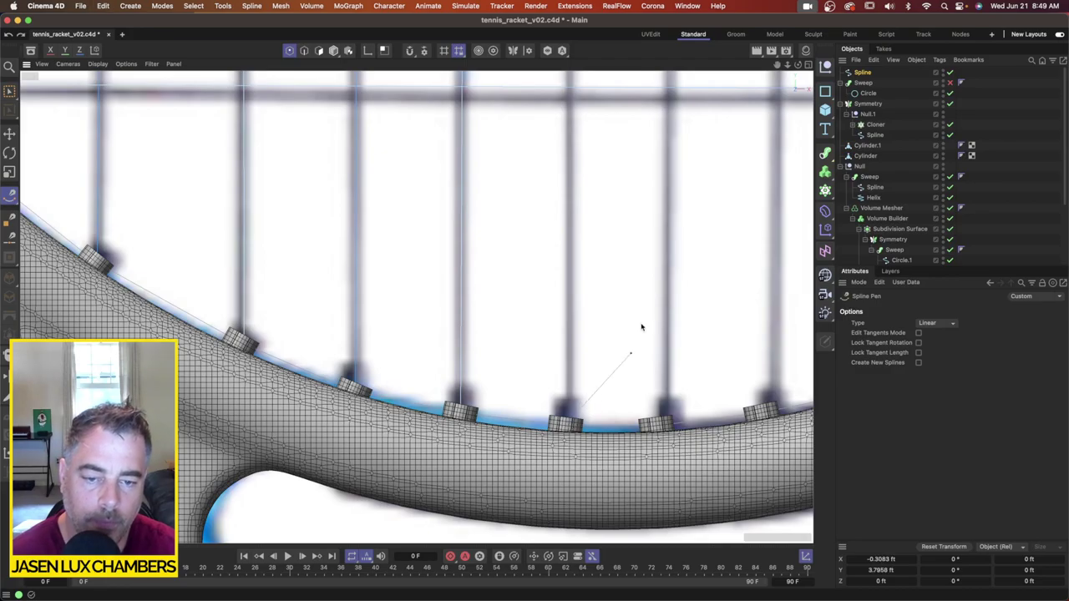
pyautogui.scroll(-5, 587, 279)
pyautogui.scroll(3, 583, 401)
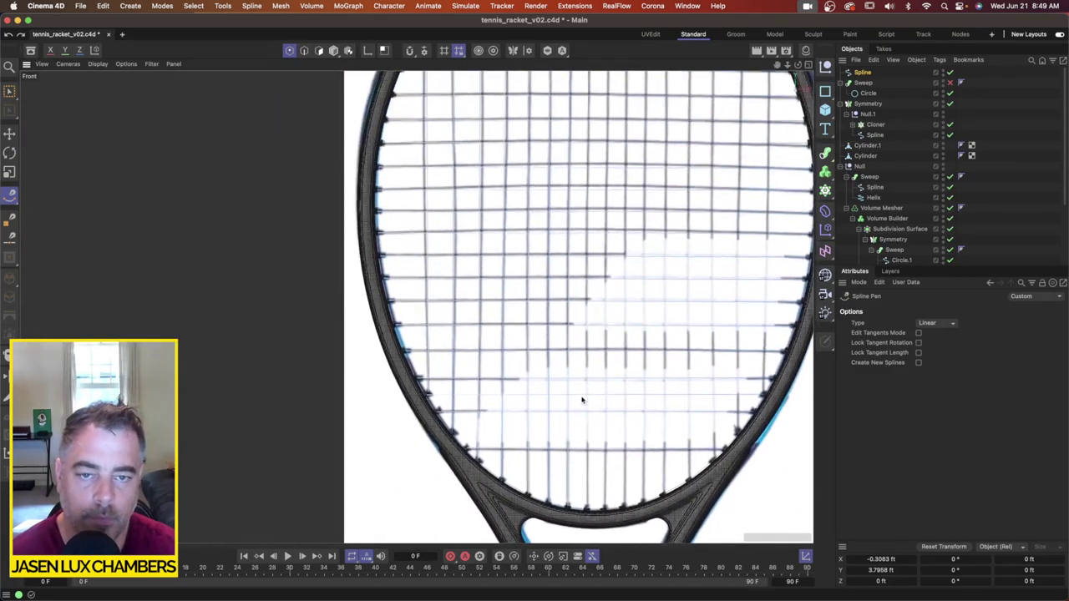
pyautogui.scroll(6, 593, 231)
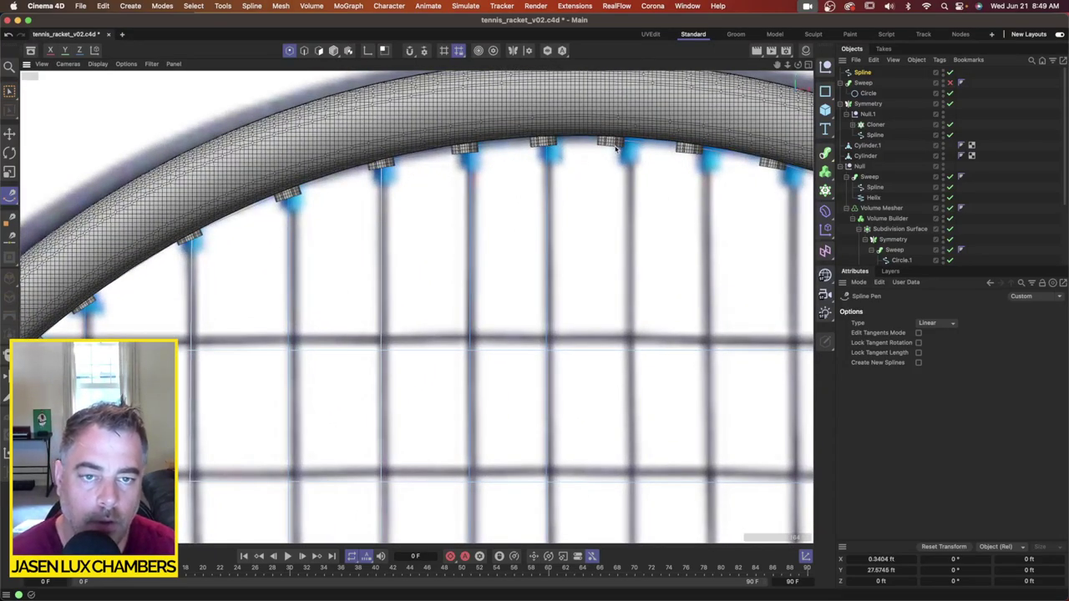
pyautogui.scroll(-4, 566, 298)
pyautogui.scroll(3, 588, 151)
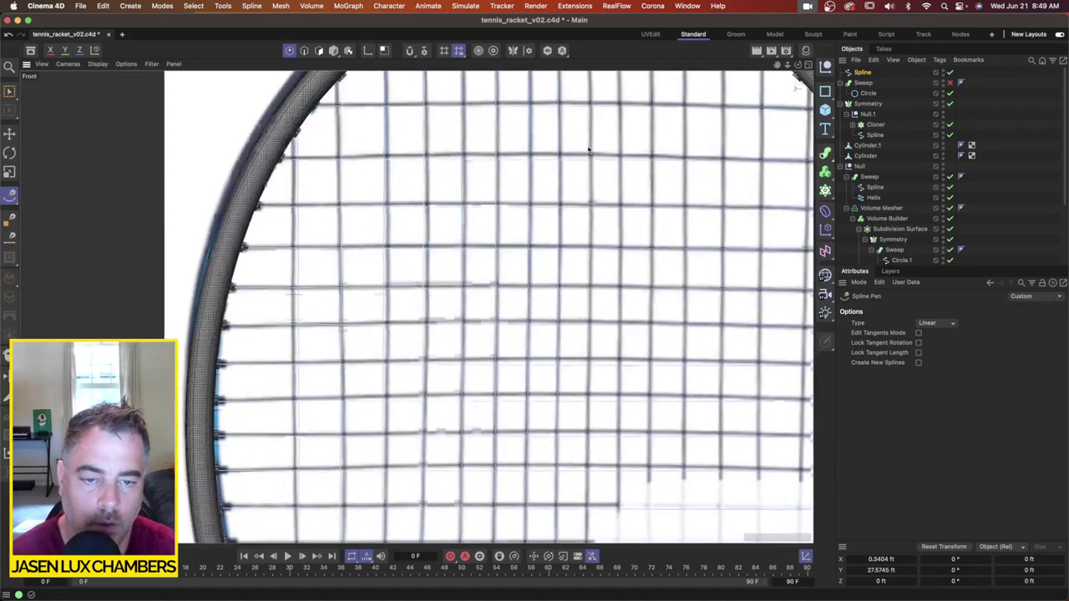
pyautogui.moveTo(586, 406)
pyautogui.keyDown('alt'); pyautogui.mouseDown(button='middle')
pyautogui.moveTo(594, 205)
pyautogui.moveTo(590, 254)
pyautogui.mouseUp(button='middle'); pyautogui.keyUp('alt')
pyautogui.keyDown('alt'); pyautogui.moveTo(582, 493); pyautogui.dragTo(576, 318, button='middle'); pyautogui.keyUp('alt')
pyautogui.keyDown('alt'); pyautogui.moveTo(576, 382); pyautogui.dragTo(583, 336, button='middle'); pyautogui.keyUp('alt')
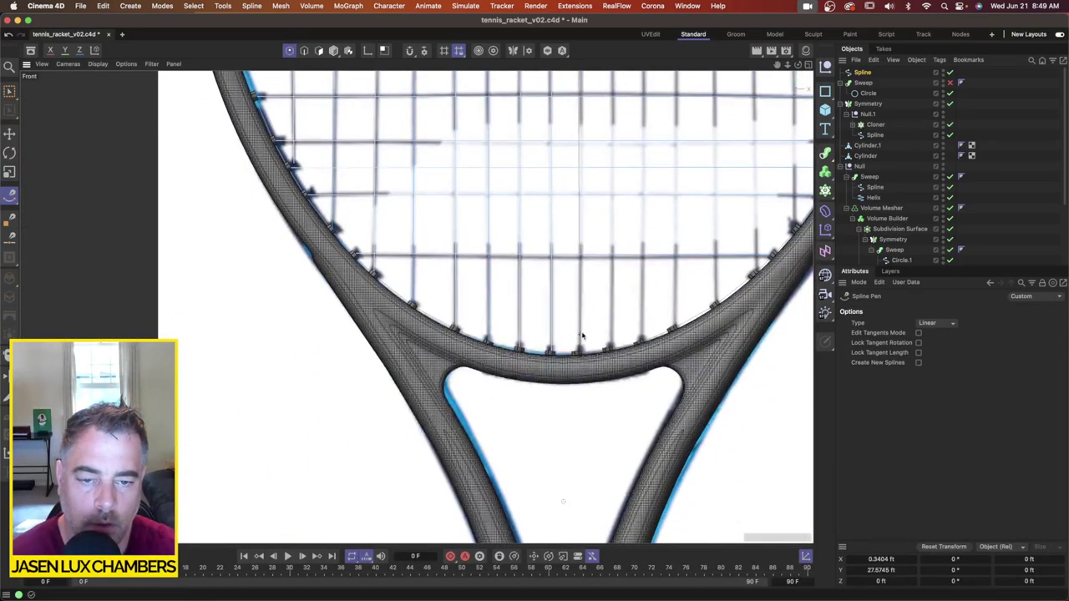
pyautogui.scroll(4, 582, 335)
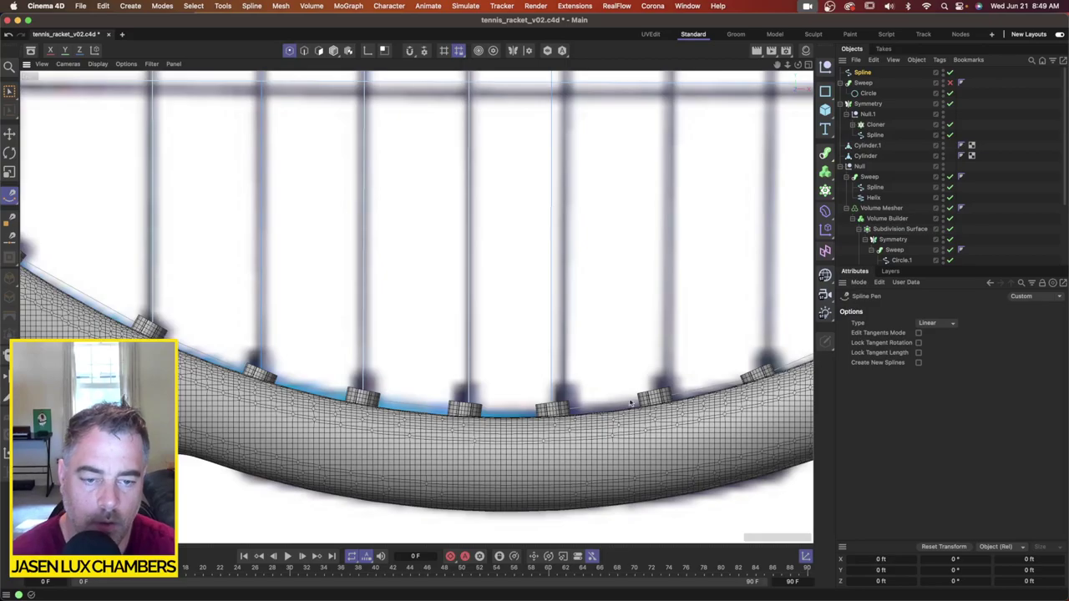
# Step: Trace the tenth and eleventh vertical strings from the left as separate straight segments between their lower and upper grommets
pyautogui.scroll(-5, 657, 398)
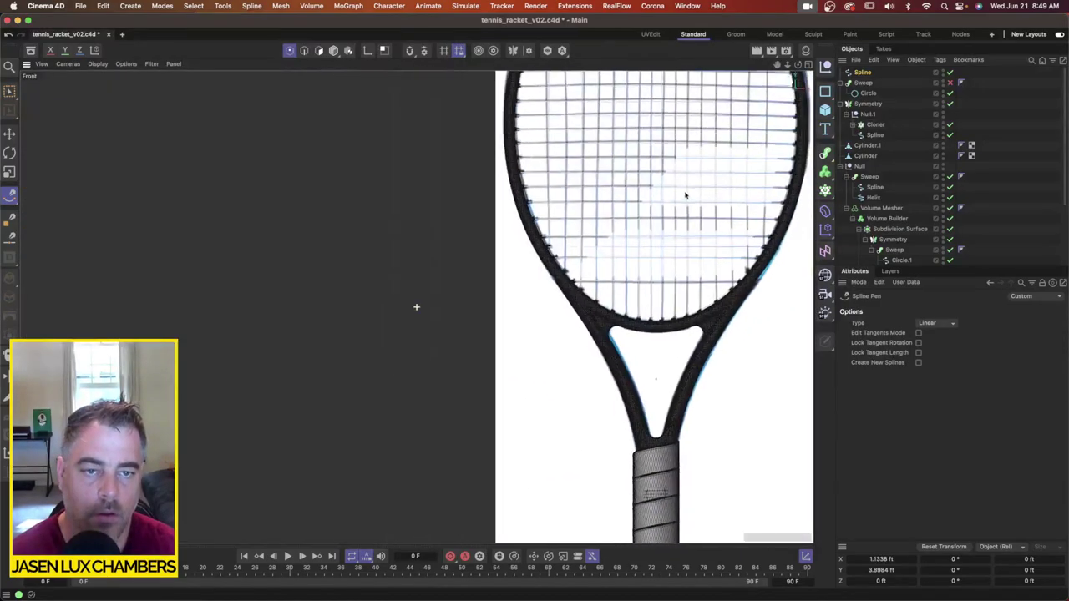
pyautogui.scroll(5, 649, 179)
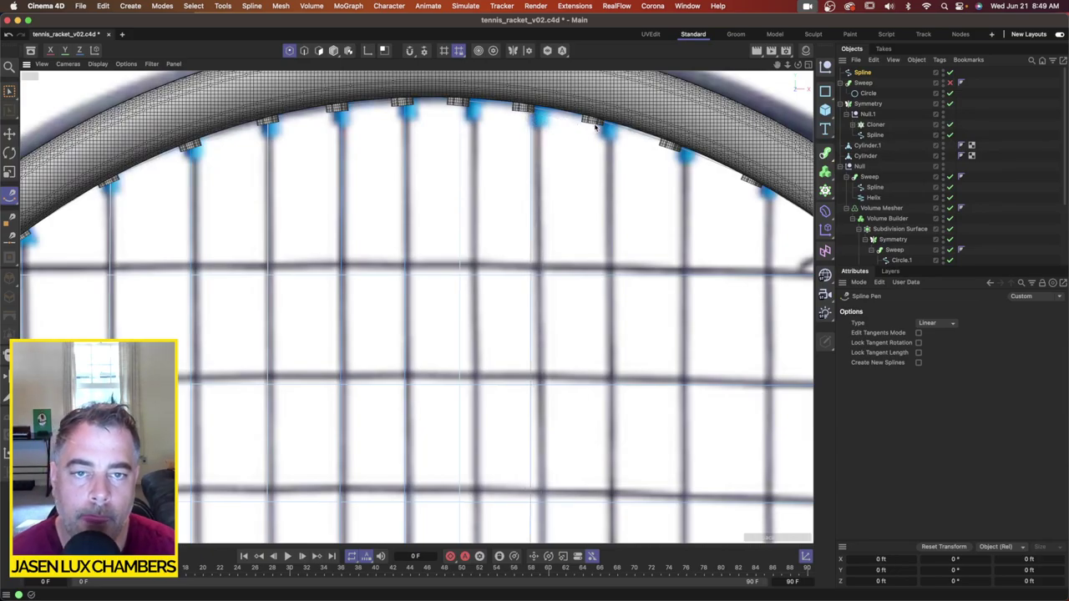
pyautogui.scroll(-5, 596, 125)
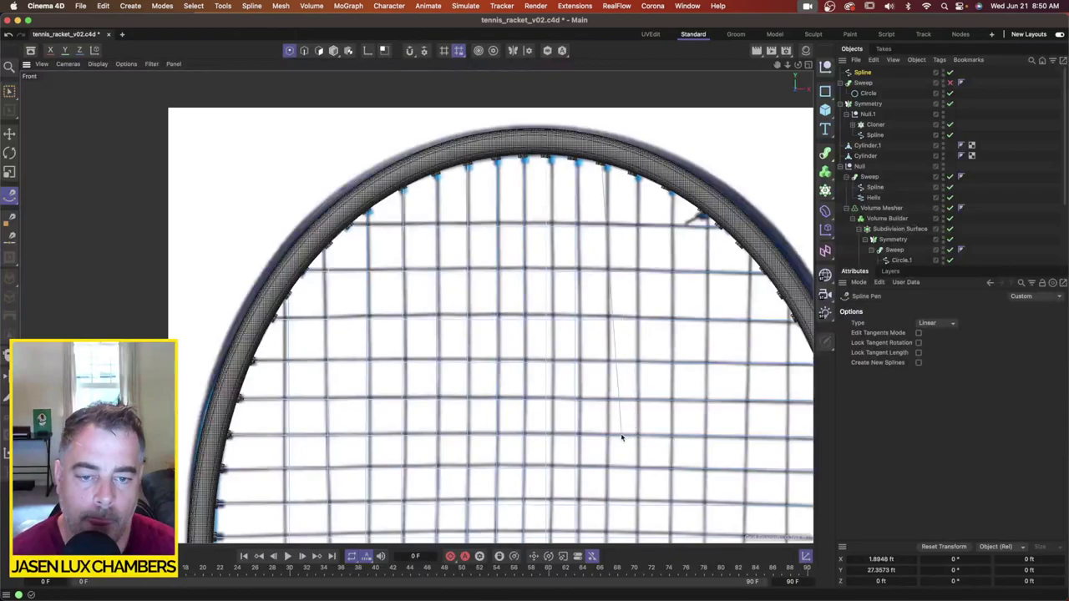
pyautogui.keyDown('alt'); pyautogui.moveTo(620, 501); pyautogui.dragTo(606, 323, button='middle'); pyautogui.keyUp('alt')
pyautogui.keyDown('alt'); pyautogui.moveTo(602, 375); pyautogui.dragTo(609, 212, button='middle'); pyautogui.keyUp('alt')
pyautogui.scroll(4, 618, 319)
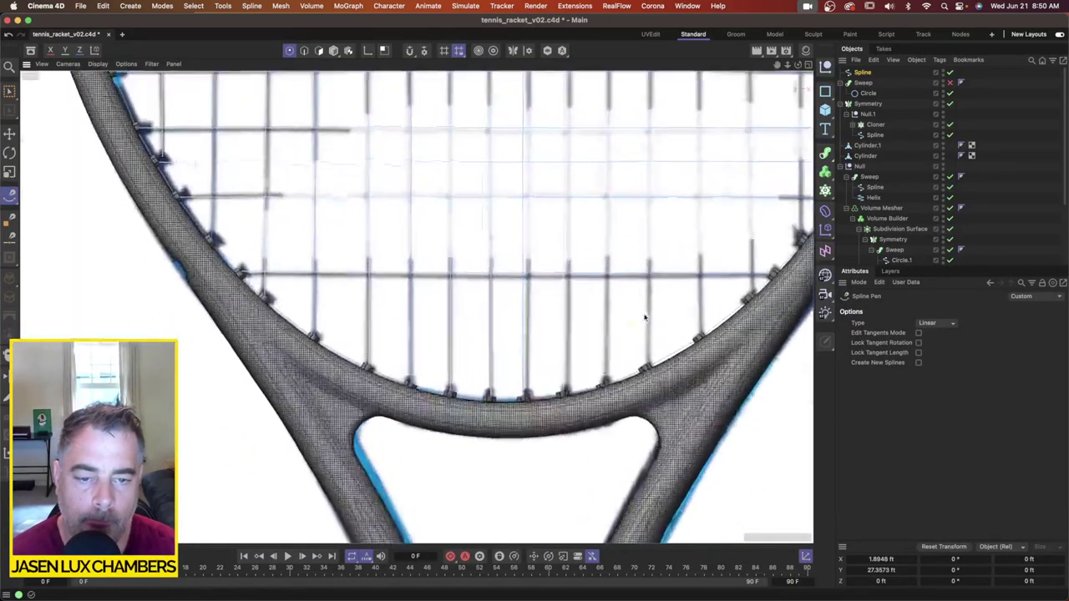
pyautogui.scroll(5, 644, 318)
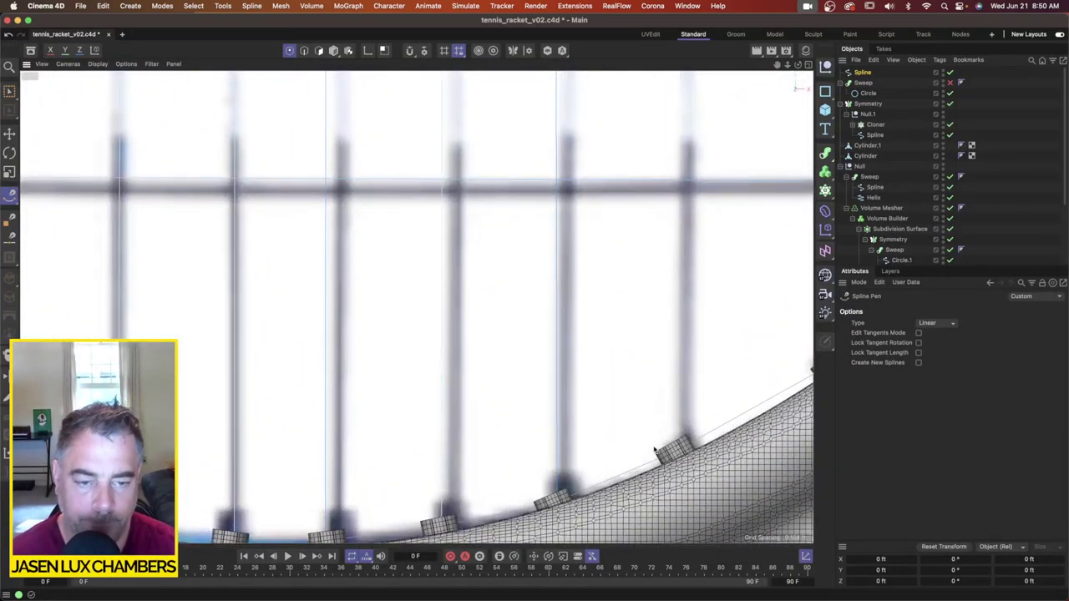
# Step: Trace the twelfth and thirteenth vertical strings from the left as separate straight segments across the full head
pyautogui.scroll(-8, 713, 324)
pyautogui.moveTo(699, 234)
pyautogui.keyDown('alt'); pyautogui.mouseDown(button='middle')
pyautogui.moveTo(683, 443)
pyautogui.moveTo(668, 449)
pyautogui.mouseUp(button='middle'); pyautogui.keyUp('alt')
pyautogui.keyDown('alt'); pyautogui.moveTo(673, 214); pyautogui.dragTo(650, 411, button='middle'); pyautogui.keyUp('alt')
pyautogui.scroll(6, 686, 220)
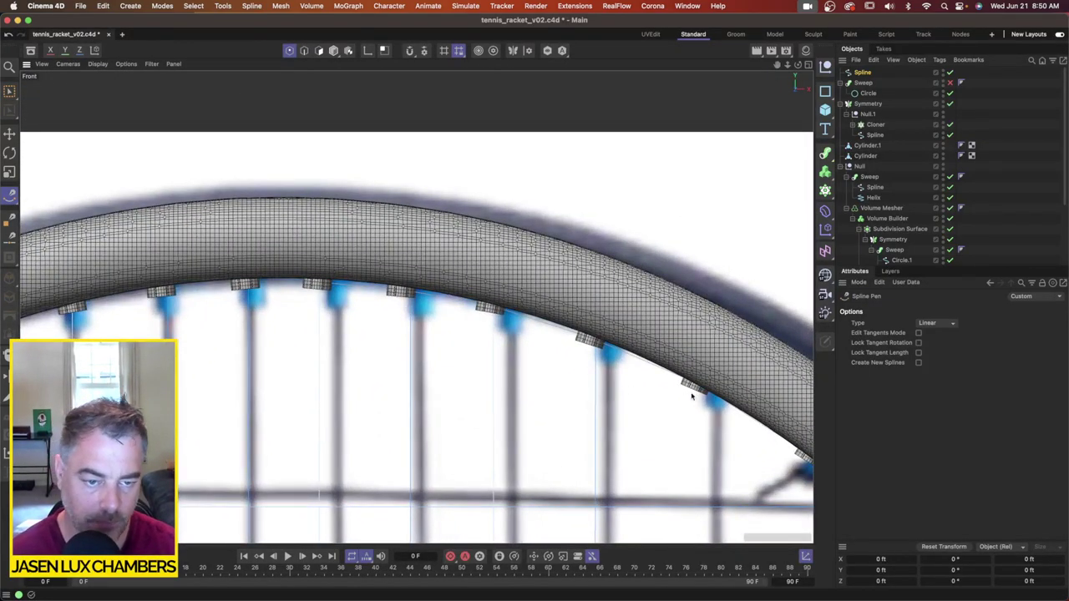
pyautogui.scroll(-8, 615, 420)
pyautogui.scroll(6, 630, 246)
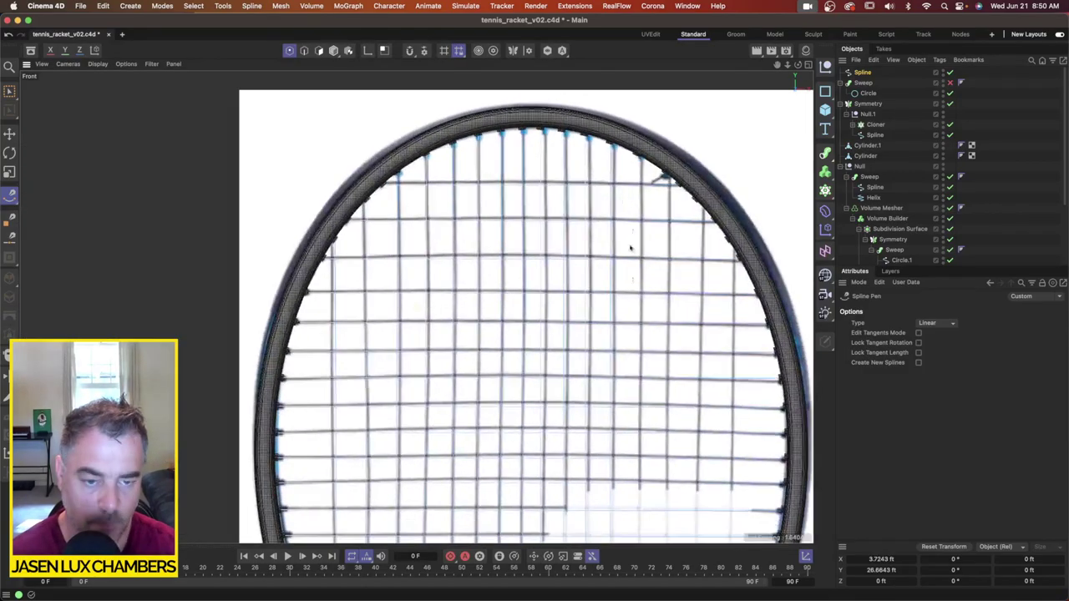
pyautogui.scroll(8, 616, 393)
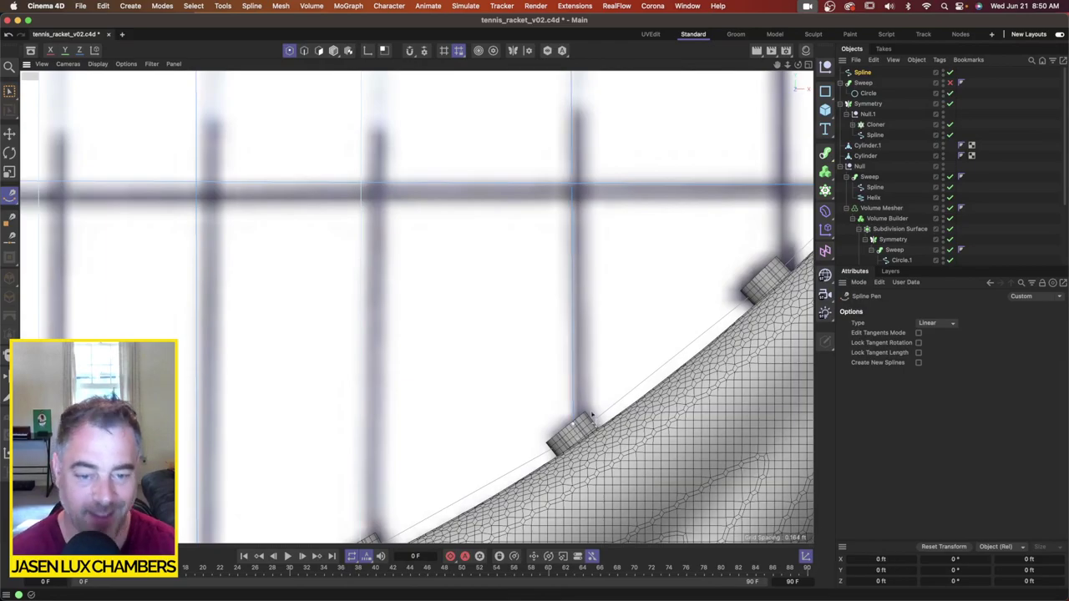
# Step: Trace the fourteenth vertical string from its lower grommet straight up to the matching upper grommet, undoing the misplaced point
pyautogui.scroll(-6, 740, 225)
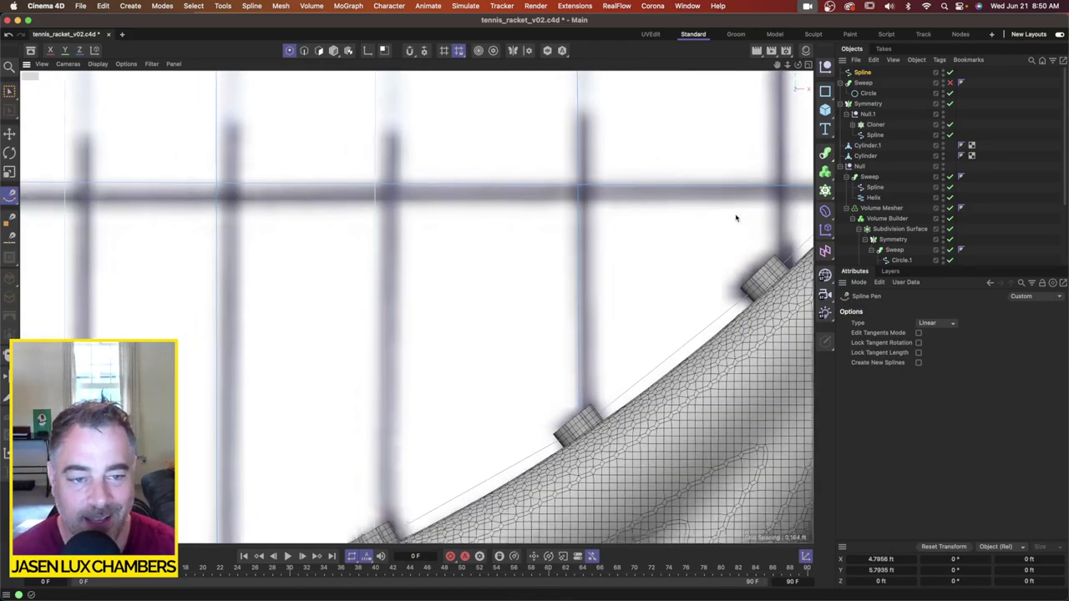
pyautogui.scroll(6, 664, 335)
pyautogui.scroll(-3, 660, 241)
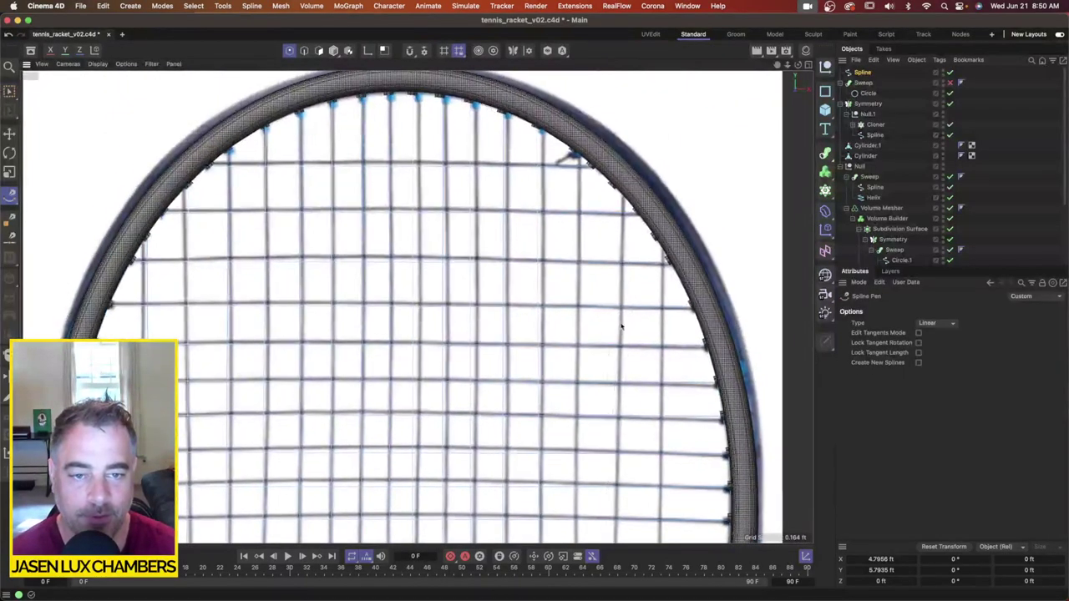
pyautogui.scroll(8, 651, 251)
pyautogui.scroll(1, 625, 272)
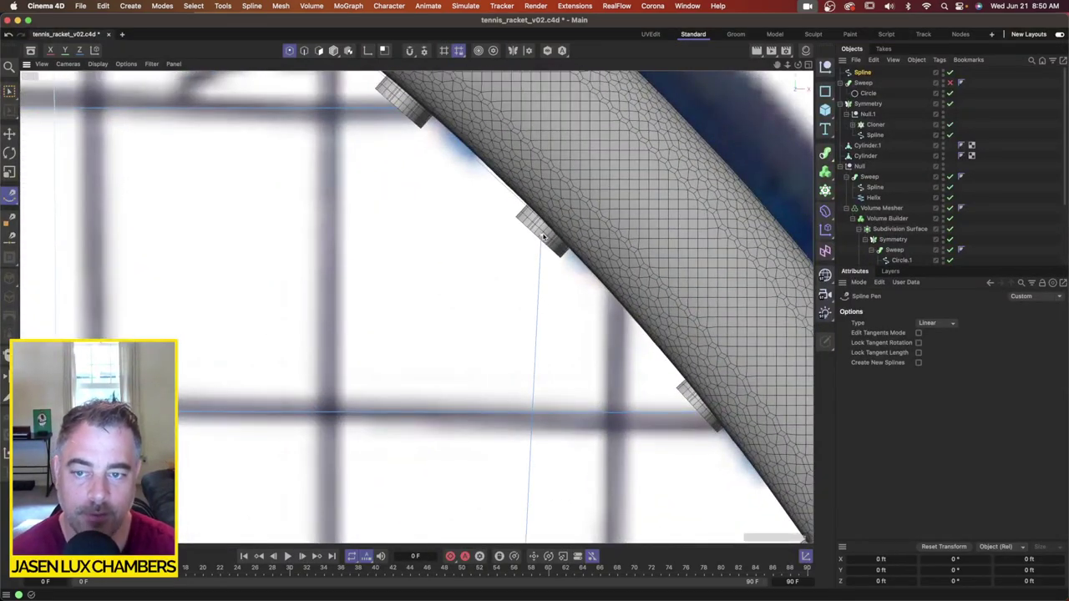
pyautogui.click(435, 302)
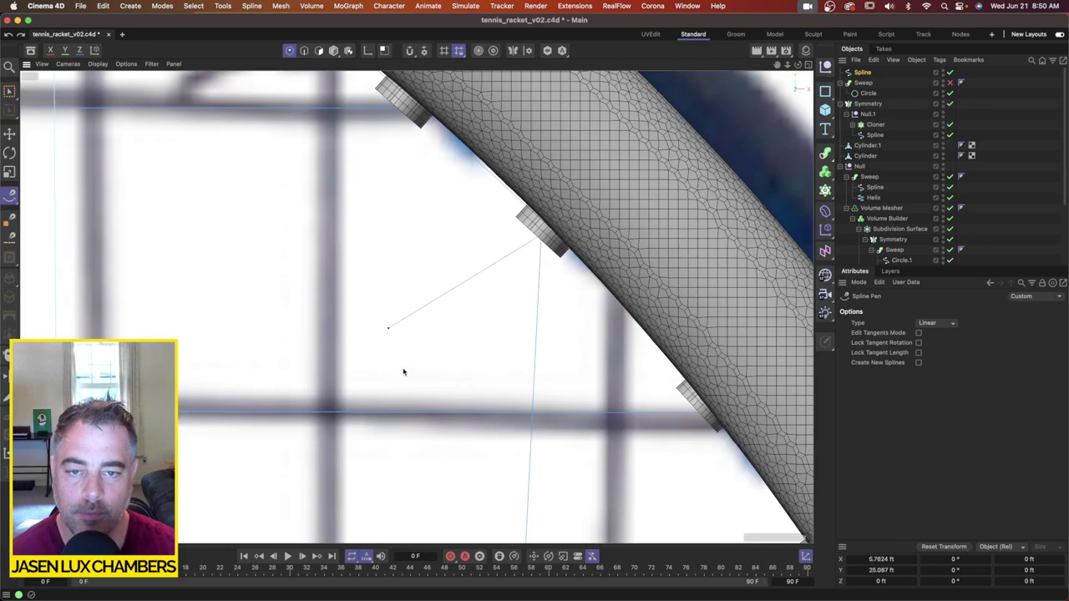
pyautogui.press('super+z')
pyautogui.keyDown('alt'); pyautogui.moveTo(375, 203); pyautogui.dragTo(412, 397, button='middle'); pyautogui.keyUp('alt')
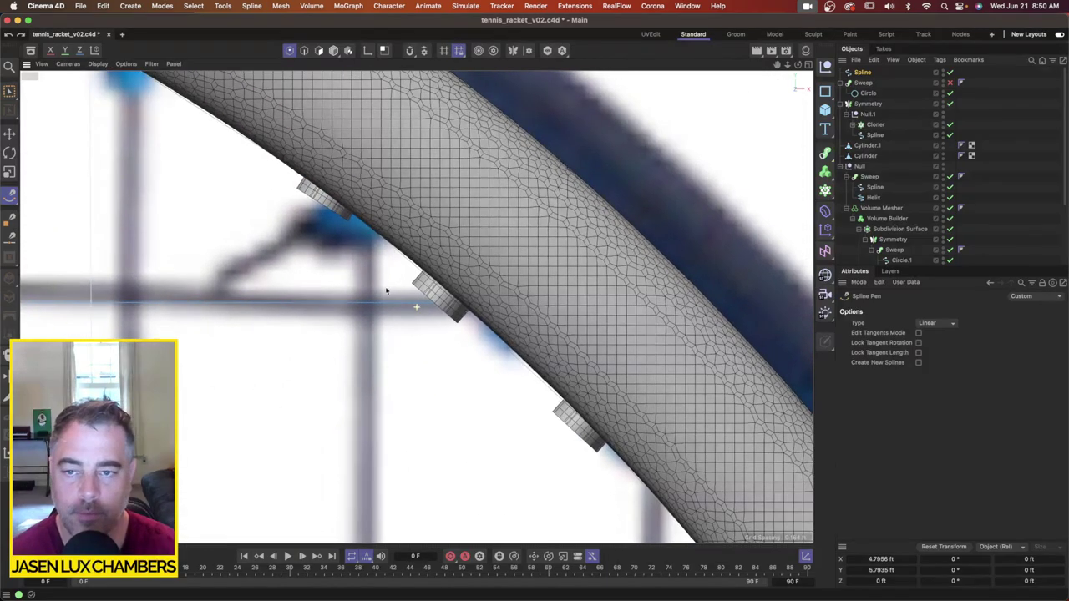
pyautogui.click(326, 211)
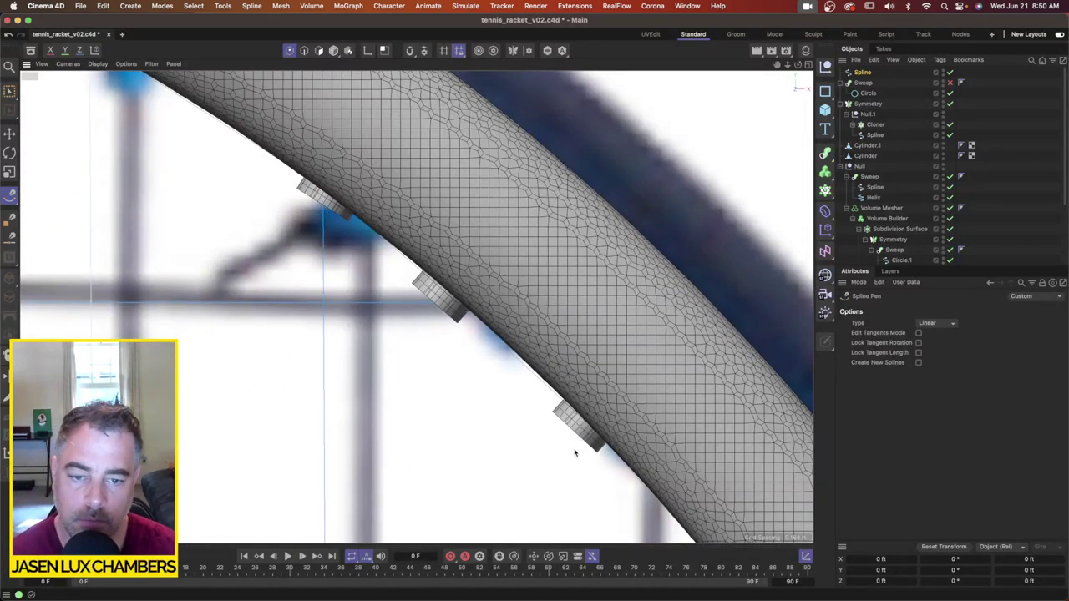
# Step: Trace the fifteenth vertical string as a straight segment from its upper grommet down to its lower grommet
pyautogui.scroll(-5, 535, 443)
pyautogui.scroll(8, 523, 300)
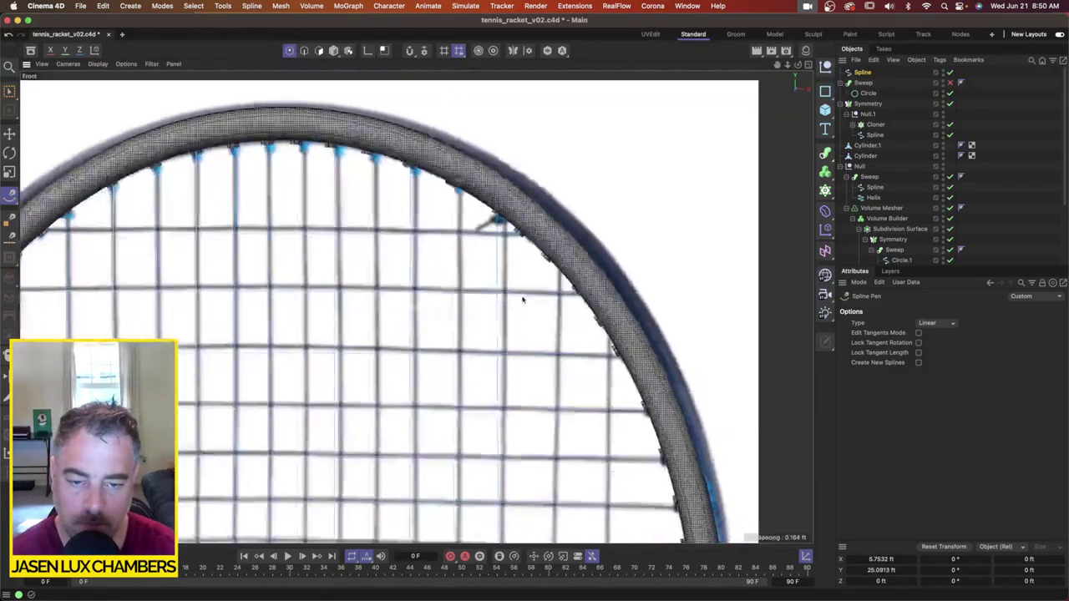
pyautogui.scroll(-4, 559, 201)
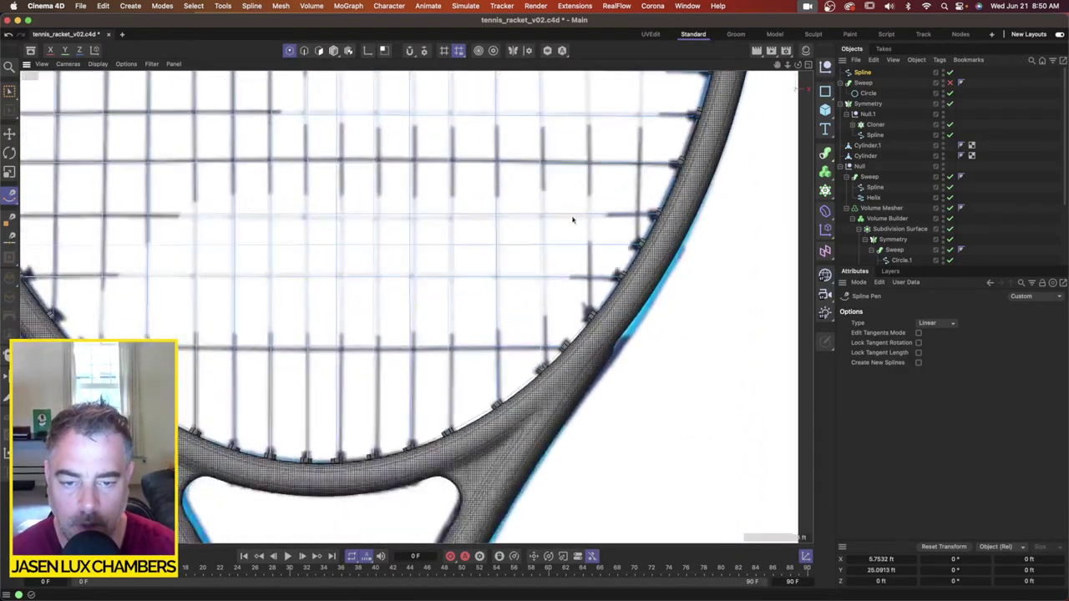
pyautogui.scroll(8, 623, 270)
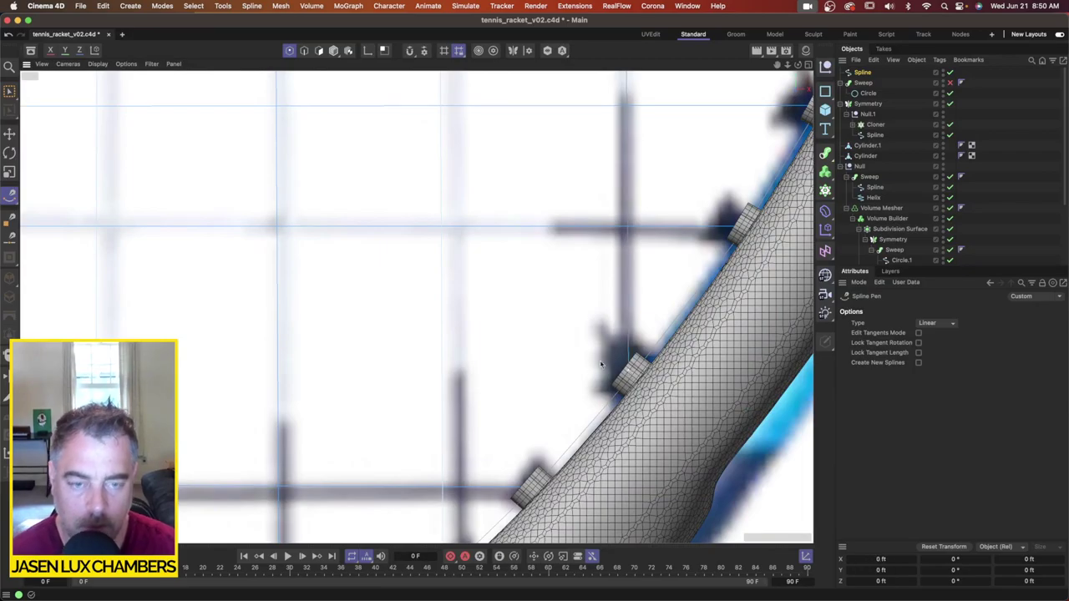
pyautogui.scroll(-4, 590, 309)
# Step: Trace the sixteenth and outermost vertical string on the right side as a straight segment from its lower to its upper grommet
pyautogui.scroll(8, 573, 317)
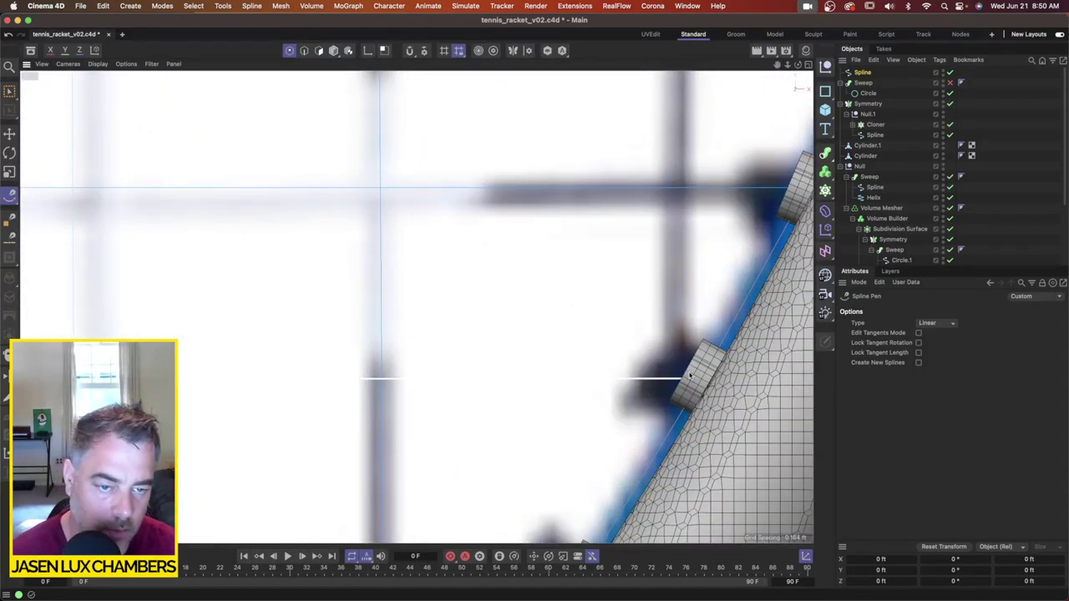
pyautogui.click(690, 376)
pyautogui.scroll(-4, 593, 251)
pyautogui.scroll(2, 646, 198)
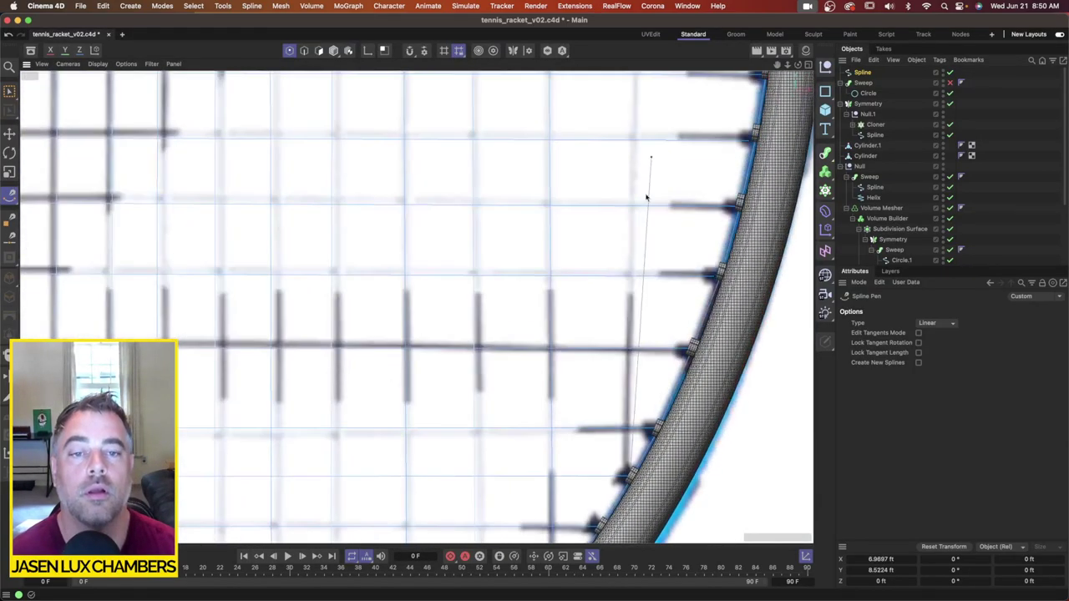
pyautogui.scroll(-4, 626, 267)
pyautogui.scroll(6, 556, 317)
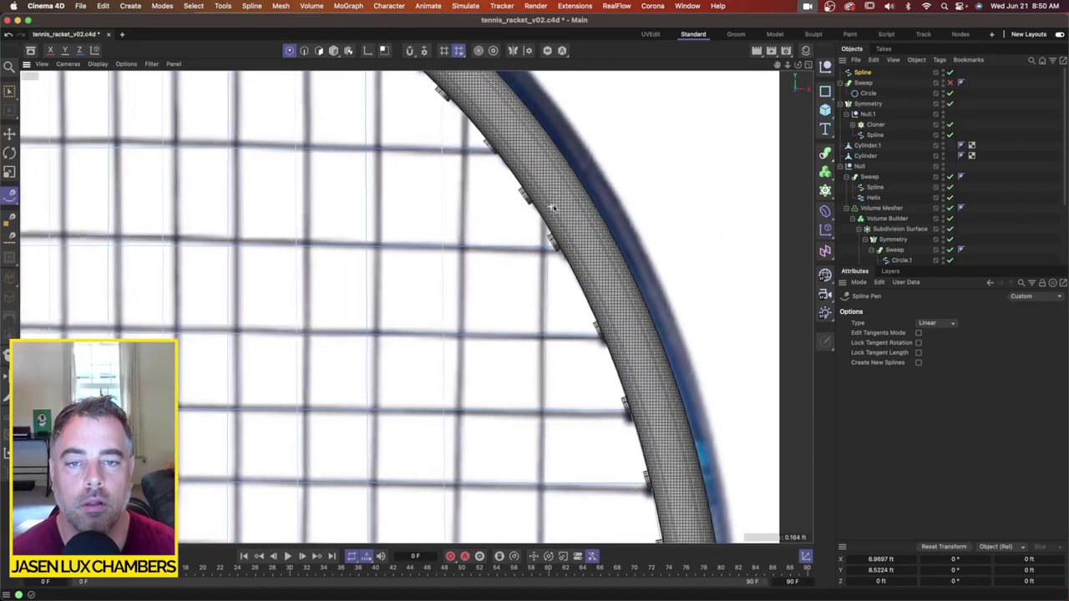
pyautogui.scroll(4, 584, 192)
pyautogui.scroll(-4, 565, 253)
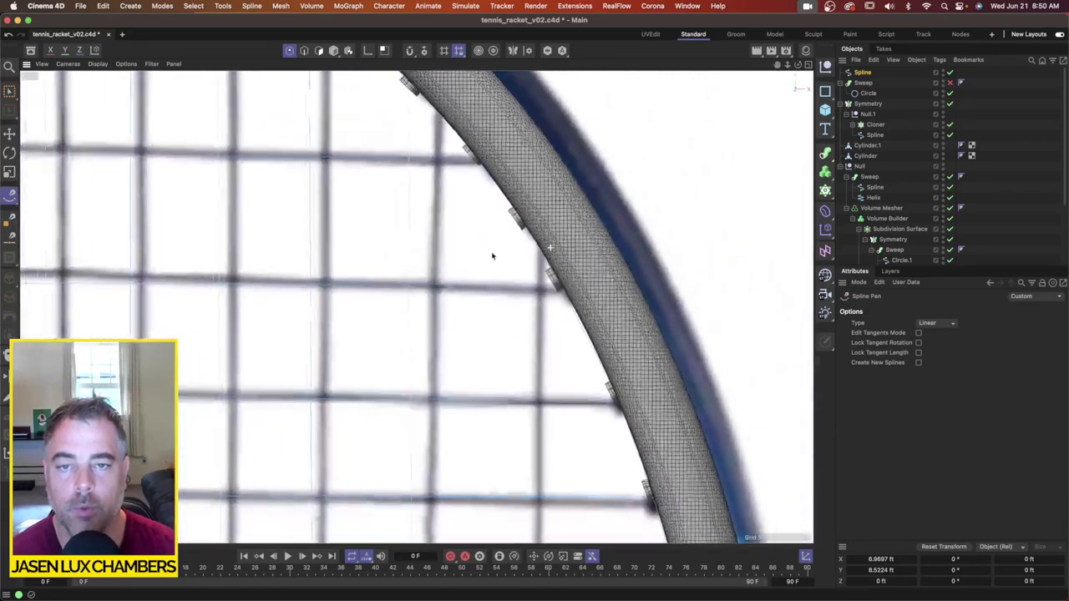
pyautogui.scroll(5, 497, 243)
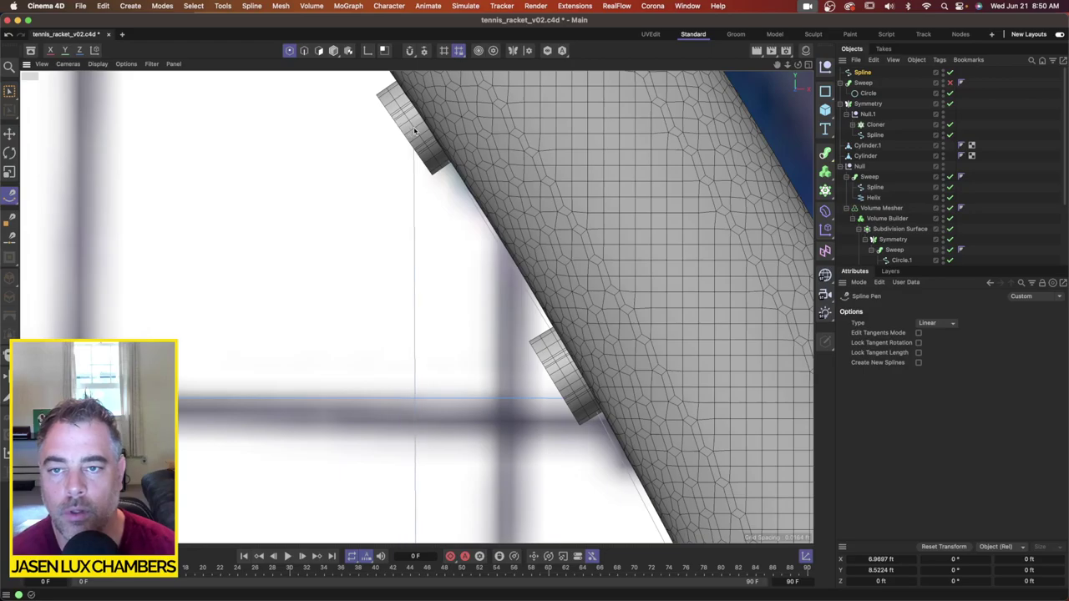
pyautogui.scroll(-8, 468, 244)
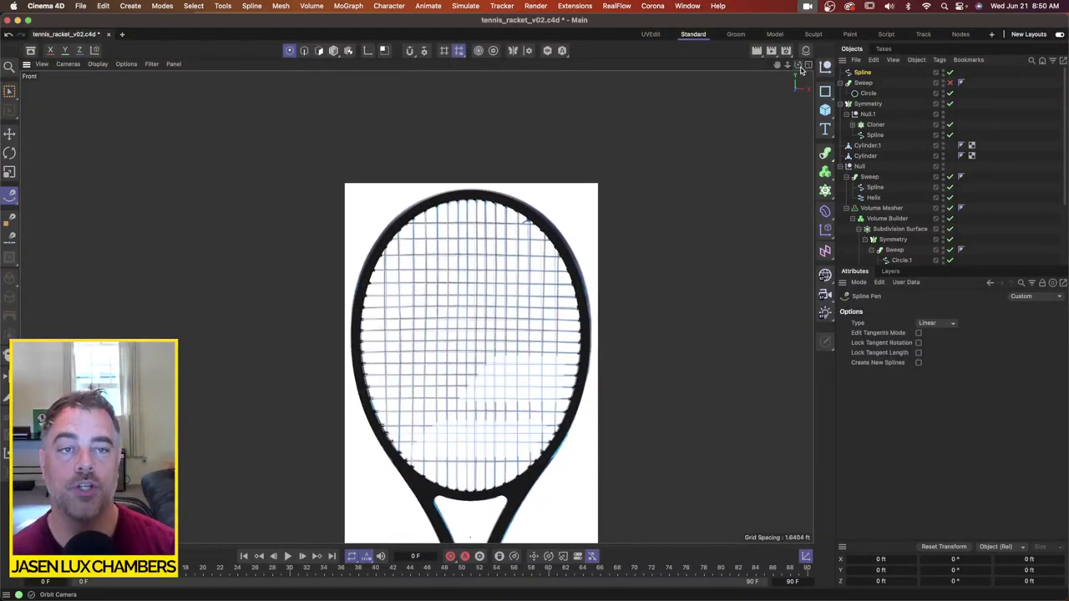
# Step: Examine the traced string splines inside the racket head in the perspective view from several angles and distances
pyautogui.click(807, 64)
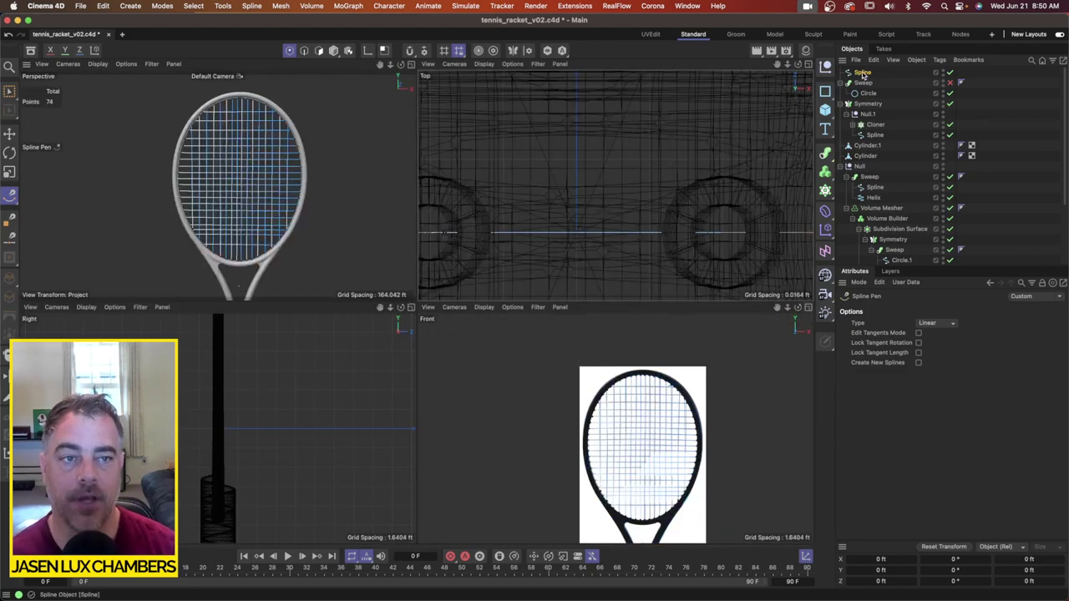
pyautogui.click(411, 64)
pyautogui.keyDown('alt'); pyautogui.moveTo(496, 252); pyautogui.dragTo(509, 234); pyautogui.keyUp('alt')
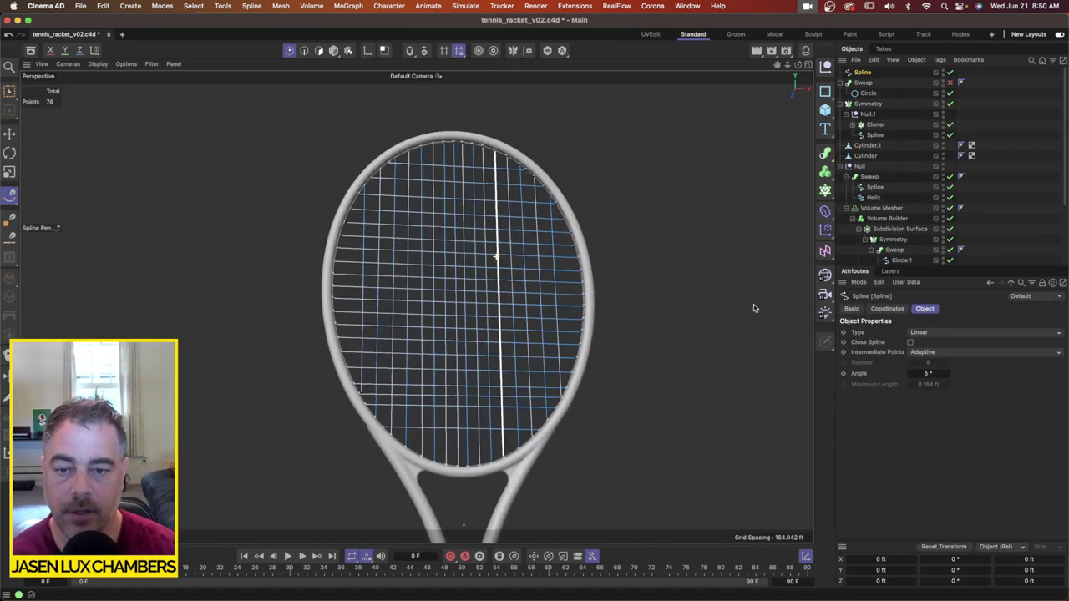
pyautogui.moveTo(557, 350)
pyautogui.keyDown('alt'); pyautogui.mouseDown()
pyautogui.moveTo(515, 358)
pyautogui.moveTo(556, 351)
pyautogui.mouseUp(); pyautogui.keyUp('alt')
pyautogui.keyDown('alt'); pyautogui.moveTo(401, 225); pyautogui.dragTo(486, 214, button='right'); pyautogui.keyUp('alt')
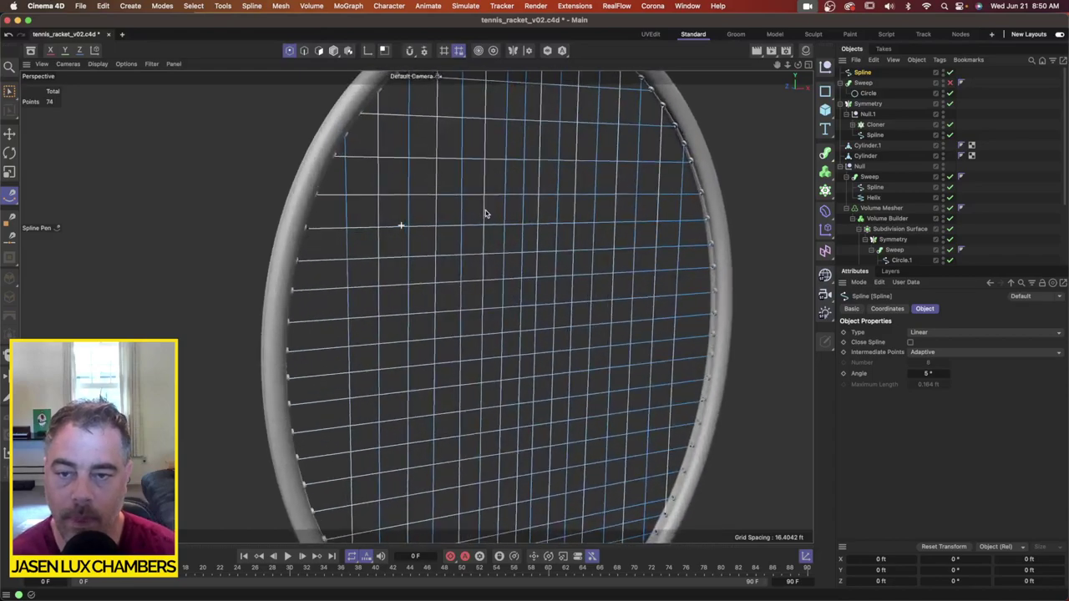
pyautogui.keyDown('alt'); pyautogui.moveTo(485, 214); pyautogui.dragTo(470, 214); pyautogui.keyUp('alt')
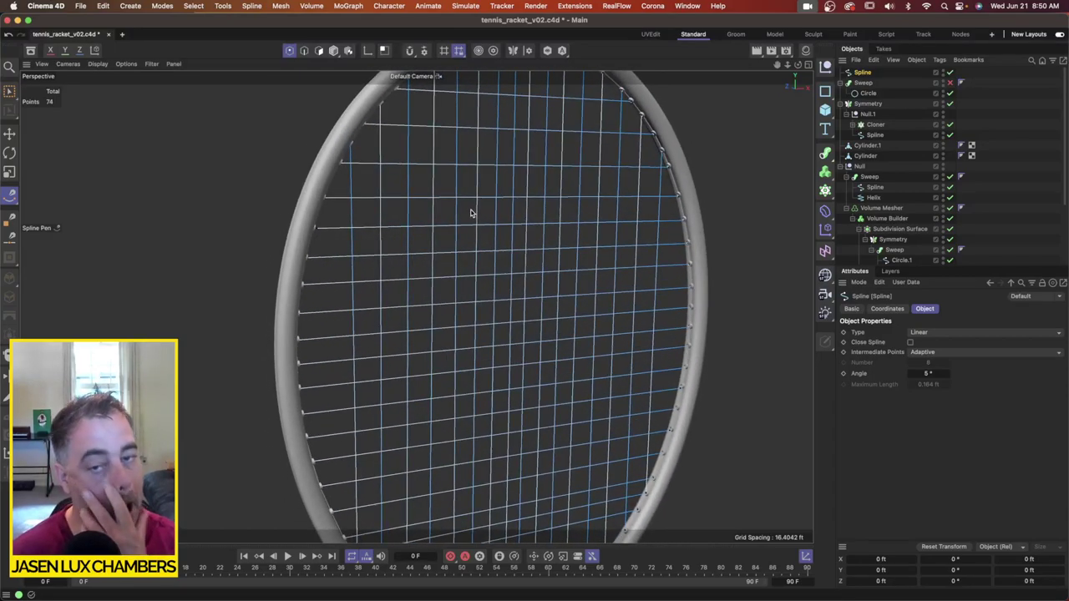
pyautogui.keyDown('alt'); pyautogui.moveTo(481, 217); pyautogui.dragTo(477, 217); pyautogui.keyUp('alt')
pyautogui.keyDown('alt'); pyautogui.moveTo(528, 213); pyautogui.dragTo(472, 223, button='right'); pyautogui.keyUp('alt')
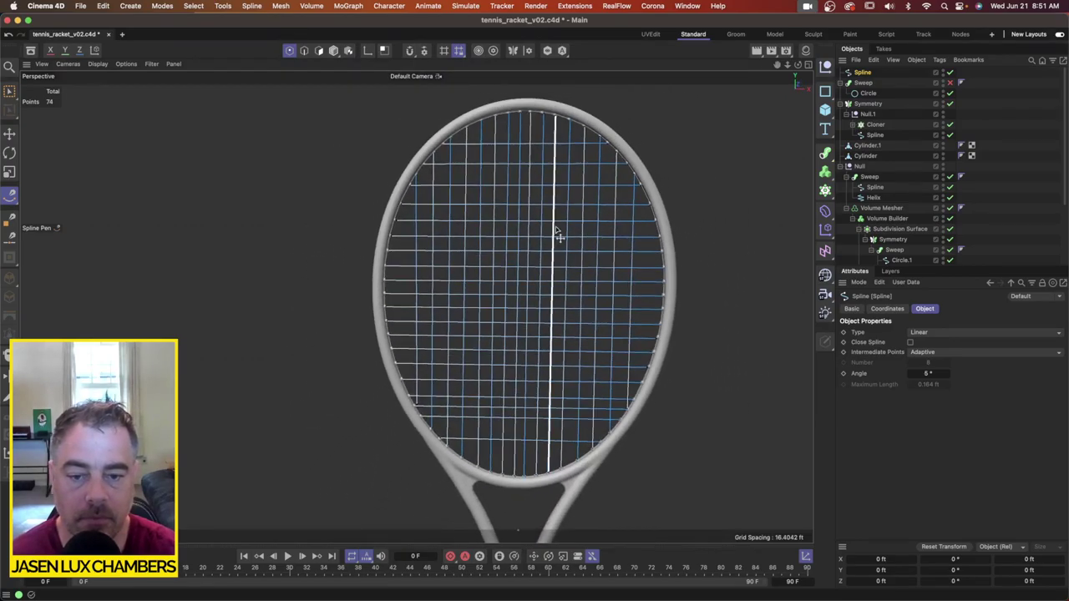
pyautogui.scroll(5, 538, 451)
pyautogui.scroll(-10, 526, 475)
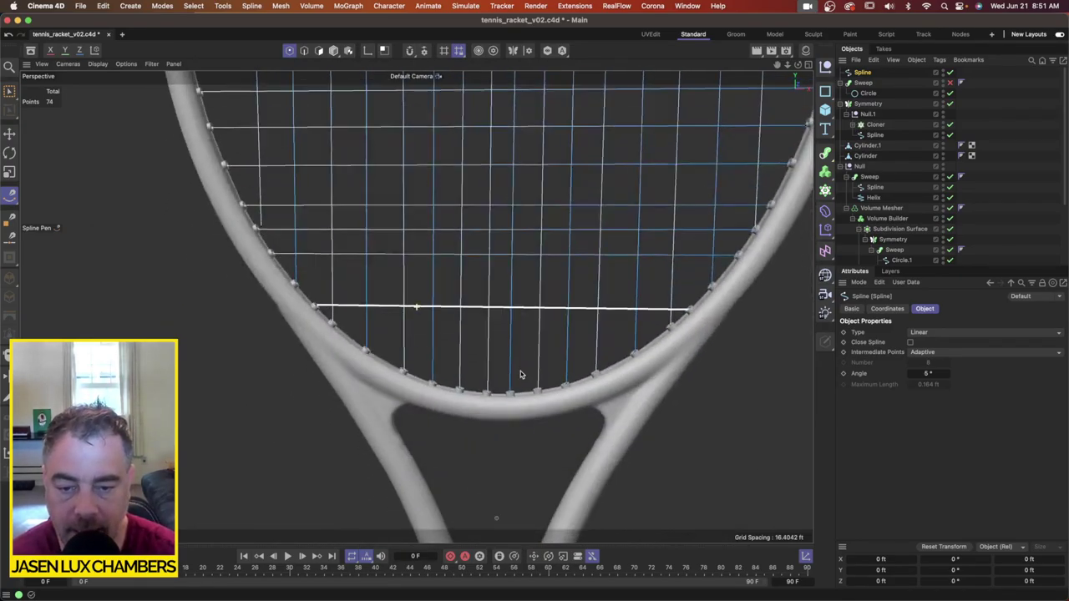
pyautogui.keyDown('alt'); pyautogui.moveTo(591, 297); pyautogui.dragTo(559, 291, button='right'); pyautogui.keyUp('alt')
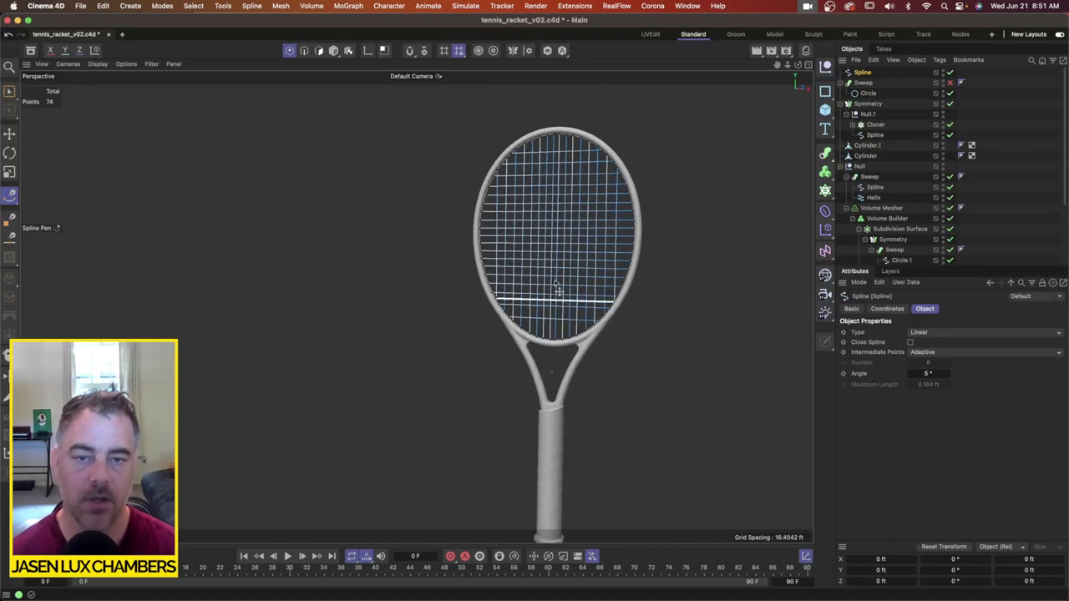
pyautogui.keyDown('alt'); pyautogui.moveTo(559, 291); pyautogui.dragTo(523, 367, button='middle'); pyautogui.keyUp('alt')
pyautogui.moveTo(523, 365)
pyautogui.keyDown('alt'); pyautogui.mouseDown()
pyautogui.moveTo(599, 384)
pyautogui.moveTo(516, 351)
pyautogui.mouseUp(); pyautogui.keyUp('alt')
pyautogui.keyDown('alt'); pyautogui.moveTo(516, 351); pyautogui.dragTo(614, 317, button='right'); pyautogui.keyUp('alt')
pyautogui.scroll(2, 615, 314)
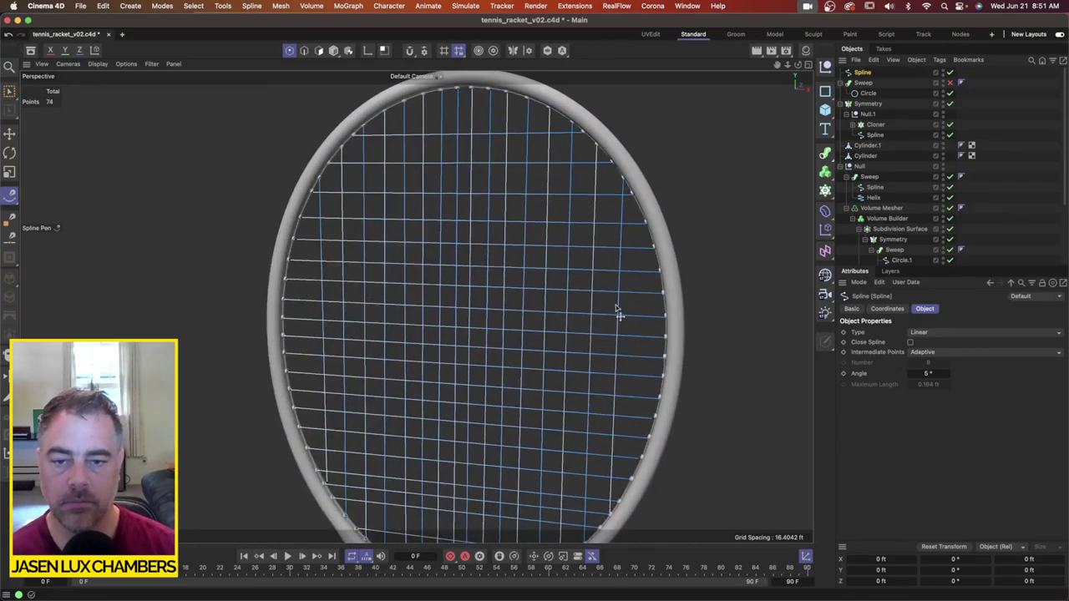
pyautogui.scroll(-5, 574, 309)
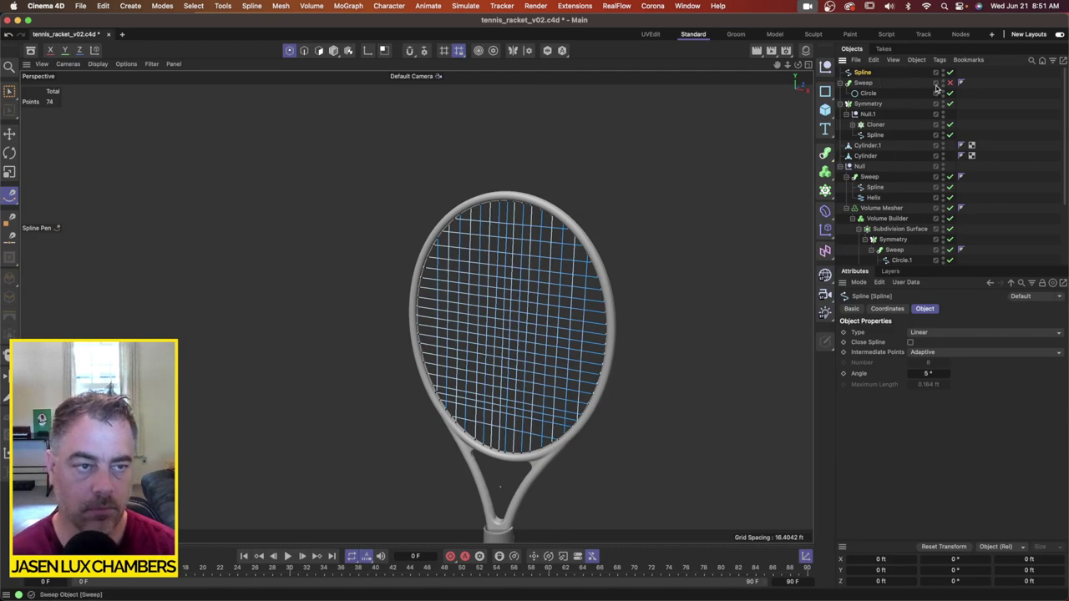
# Step: Nest the traced string spline below the Circle in the disabled Sweep and enable that Sweep to give the strings thickness
pyautogui.moveTo(864, 75)
pyautogui.mouseDown()
pyautogui.moveTo(883, 93)
pyautogui.moveTo(882, 79)
pyautogui.mouseUp()
pyautogui.click(981, 103)
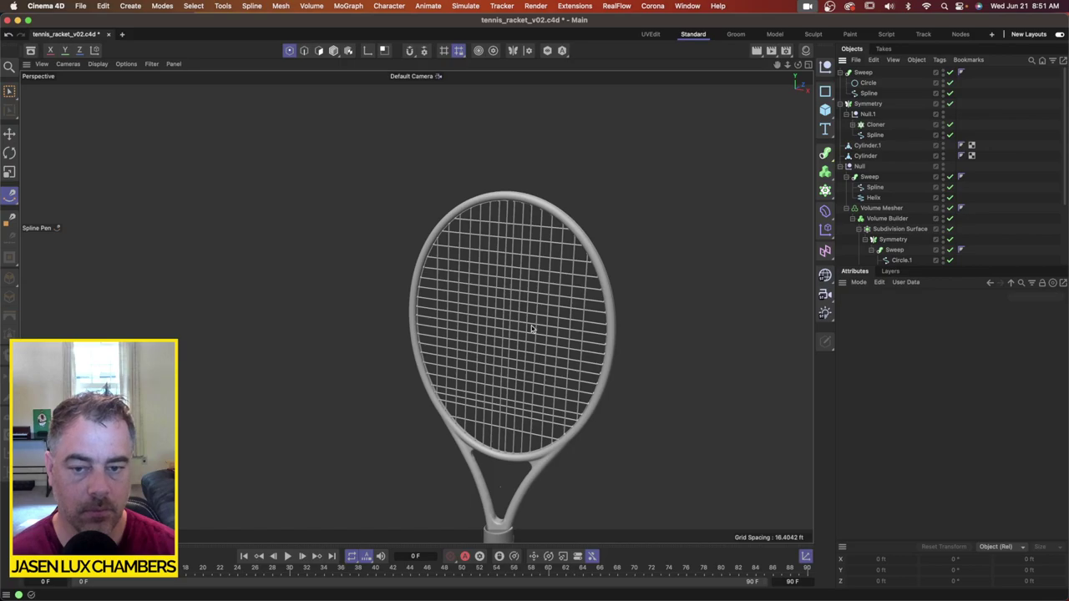
pyautogui.keyDown('alt'); pyautogui.moveTo(530, 325); pyautogui.dragTo(548, 283); pyautogui.keyUp('alt')
pyautogui.keyDown('alt'); pyautogui.moveTo(555, 350); pyautogui.dragTo(745, 332, button='right'); pyautogui.keyUp('alt')
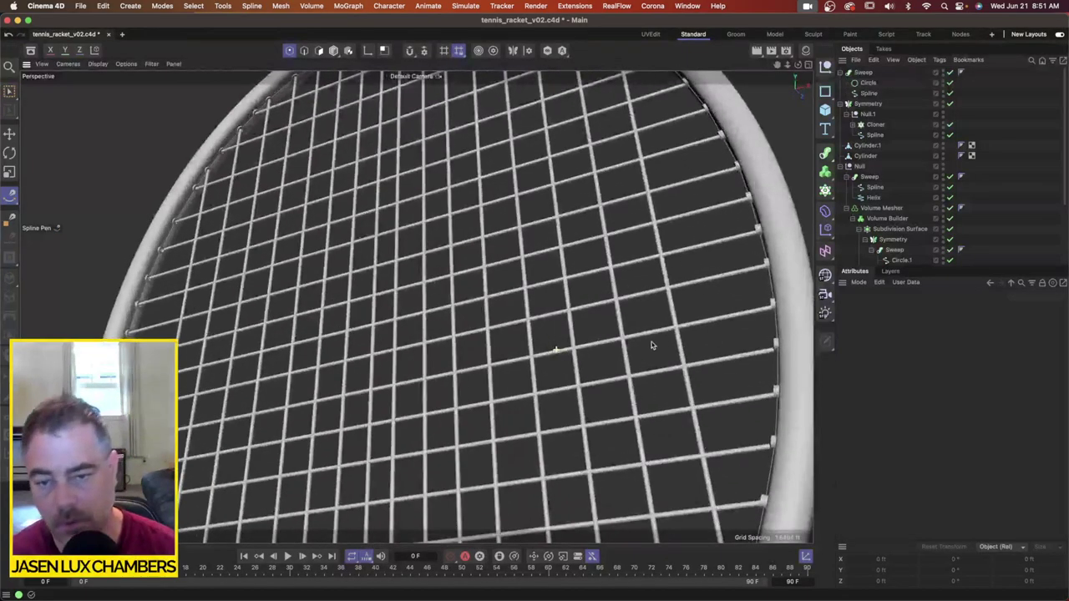
pyautogui.keyDown('alt'); pyautogui.moveTo(652, 343); pyautogui.dragTo(669, 370); pyautogui.keyUp('alt')
pyautogui.keyDown('alt'); pyautogui.moveTo(669, 370); pyautogui.dragTo(465, 343, button='right'); pyautogui.keyUp('alt')
pyautogui.keyDown('alt'); pyautogui.moveTo(628, 369); pyautogui.dragTo(535, 299, button='middle'); pyautogui.keyUp('alt')
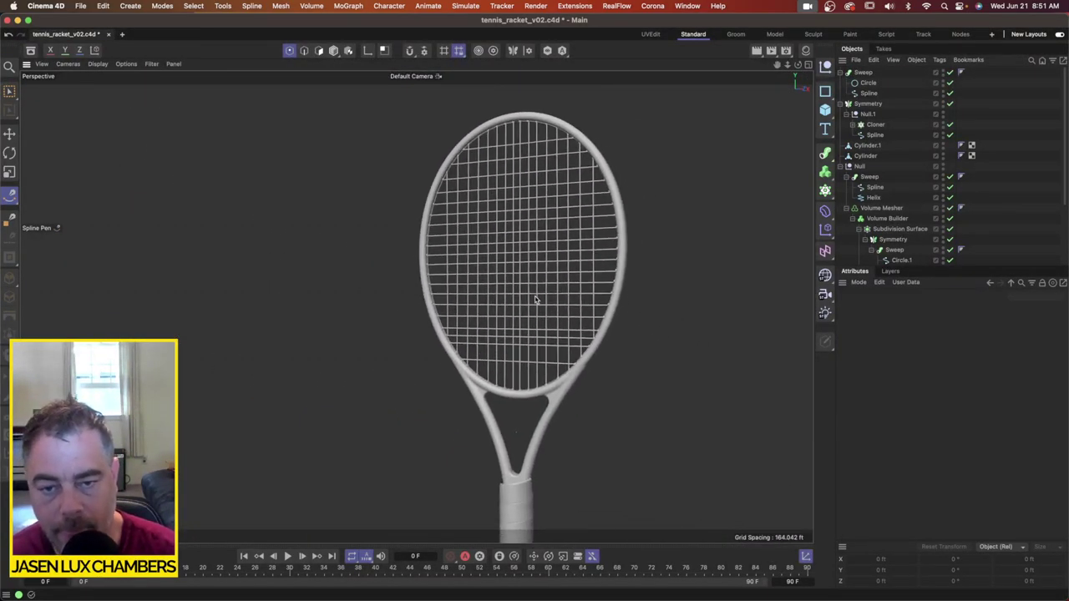
# Step: Examine the strung racket in the perspective view, from the head and throat to the upper and lower ends of the grip wrap
pyautogui.keyDown('alt'); pyautogui.moveTo(559, 400); pyautogui.dragTo(532, 313, button='middle'); pyautogui.keyUp('alt')
pyautogui.keyDown('alt'); pyautogui.moveTo(501, 389); pyautogui.dragTo(725, 324); pyautogui.keyUp('alt')
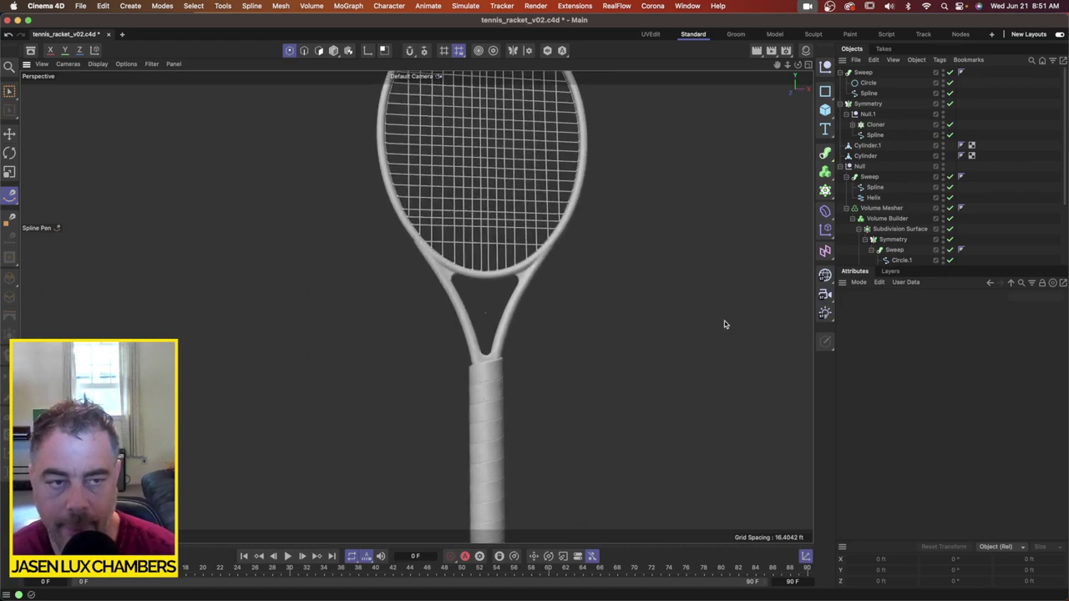
pyautogui.scroll(-2, 547, 323)
pyautogui.scroll(5, 515, 384)
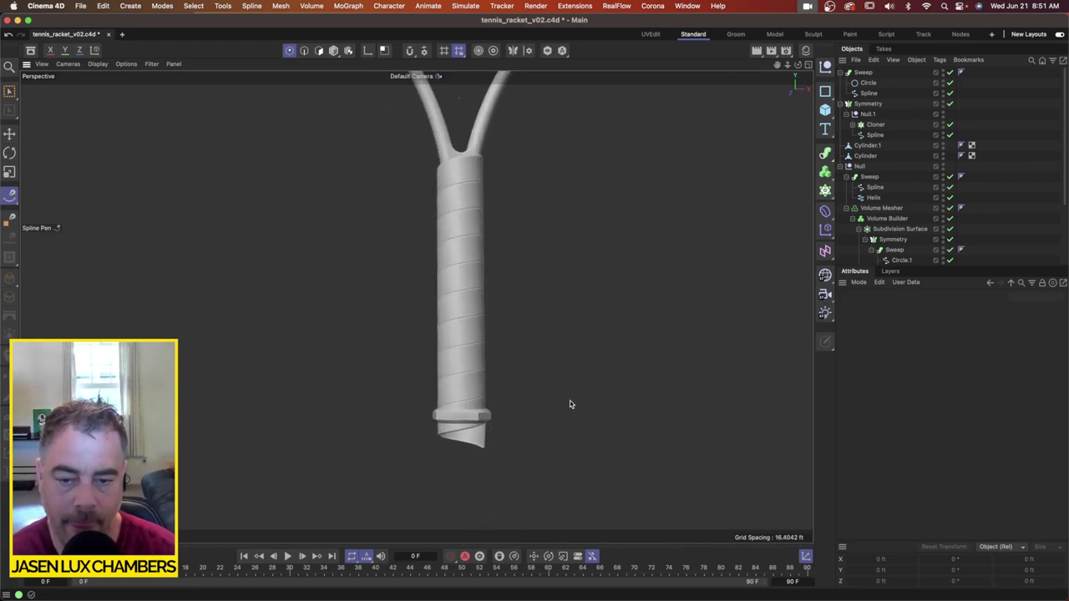
pyautogui.scroll(-5, 562, 349)
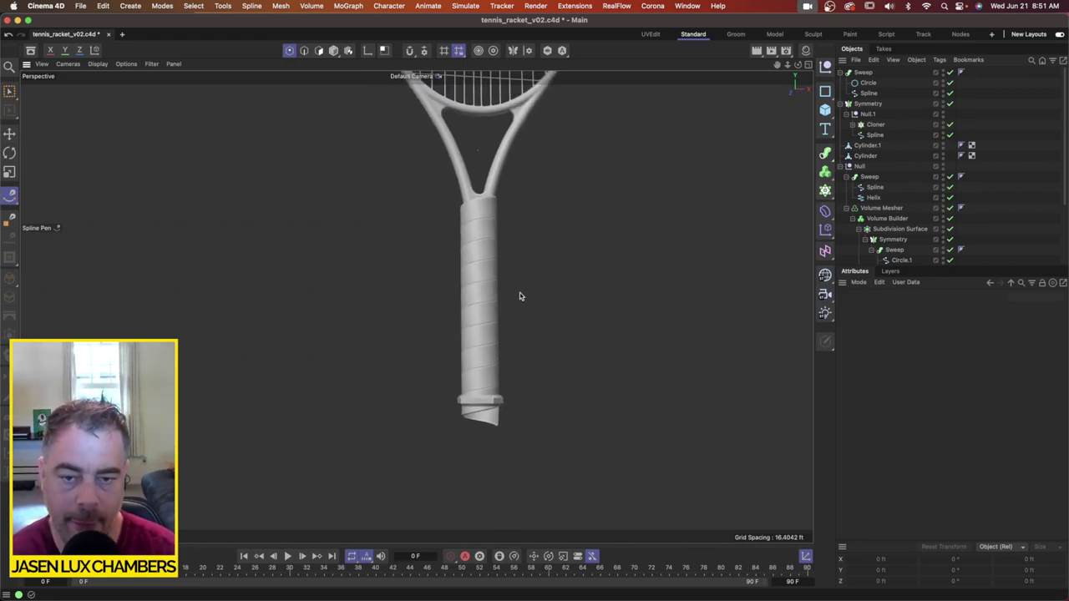
pyautogui.moveTo(484, 358)
pyautogui.keyDown('alt'); pyautogui.mouseDown()
pyautogui.moveTo(490, 410)
pyautogui.moveTo(494, 359)
pyautogui.mouseUp(); pyautogui.keyUp('alt')
pyautogui.scroll(6, 506, 317)
pyautogui.keyDown('alt'); pyautogui.moveTo(723, 325); pyautogui.dragTo(551, 394); pyautogui.keyUp('alt')
pyautogui.scroll(5, 501, 335)
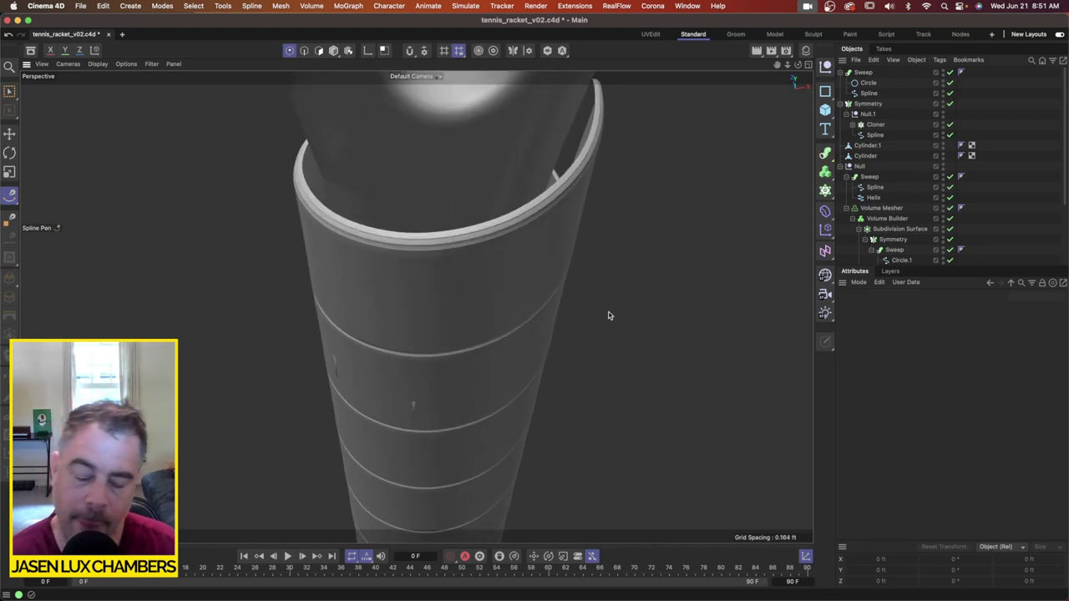
pyautogui.scroll(-5, 563, 295)
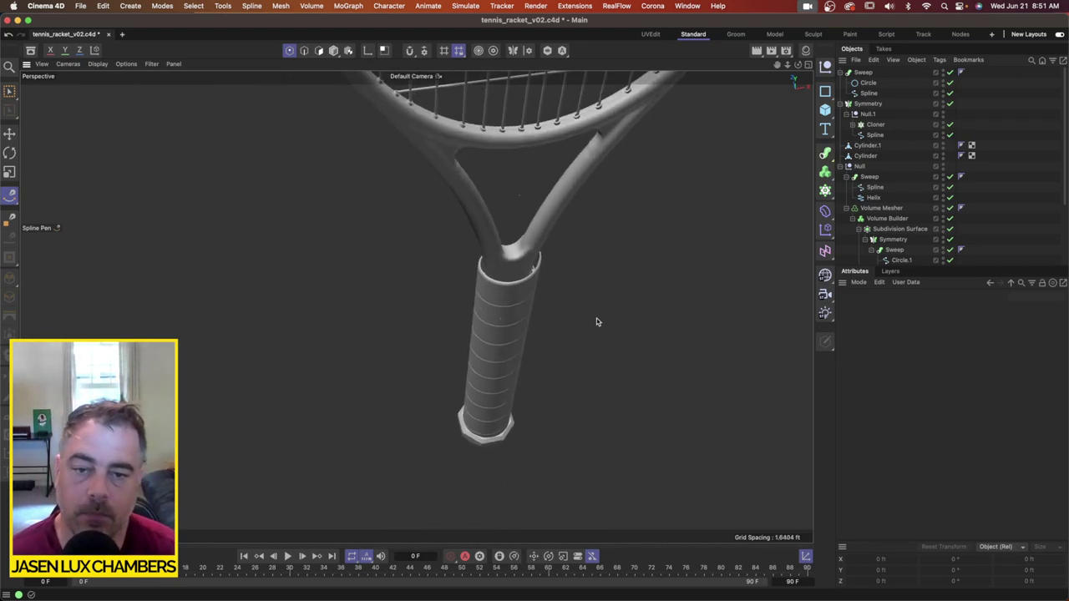
pyautogui.moveTo(525, 363)
pyautogui.keyDown('alt'); pyautogui.mouseDown()
pyautogui.moveTo(522, 308)
pyautogui.moveTo(399, 339)
pyautogui.moveTo(389, 292)
pyautogui.moveTo(411, 295)
pyautogui.moveTo(467, 417)
pyautogui.moveTo(508, 359)
pyautogui.mouseUp(); pyautogui.keyUp('alt')
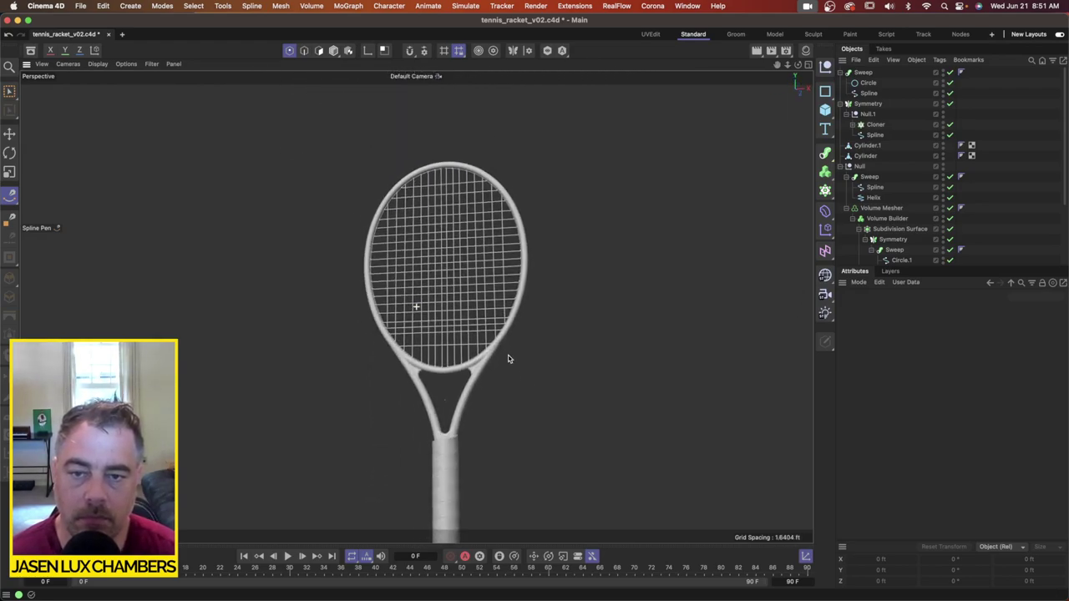
pyautogui.scroll(5, 508, 359)
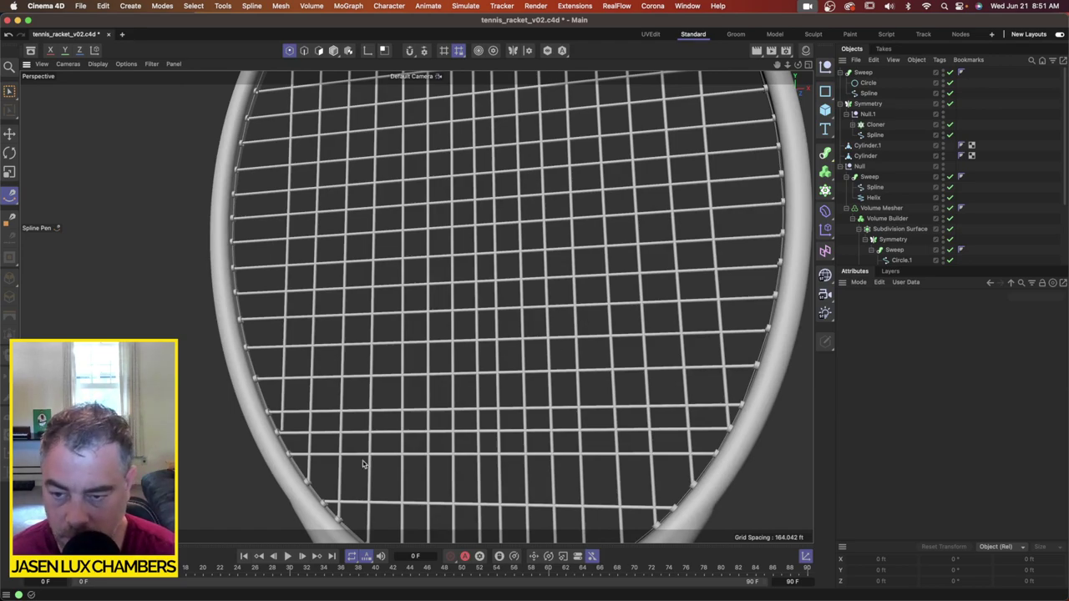
pyautogui.click(868, 83)
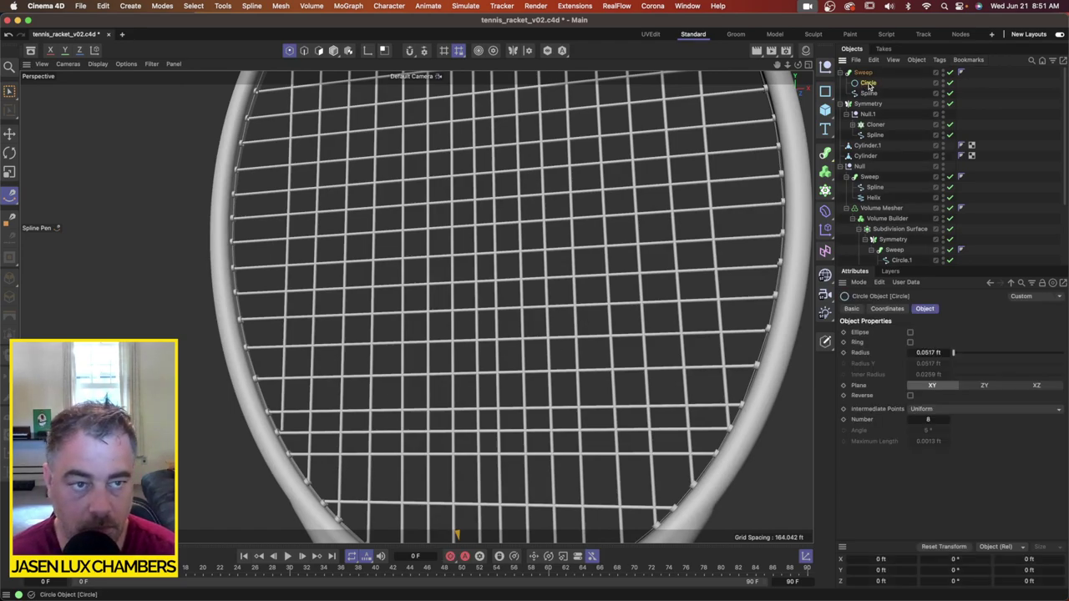
pyautogui.click(331, 52)
pyautogui.click(9, 171)
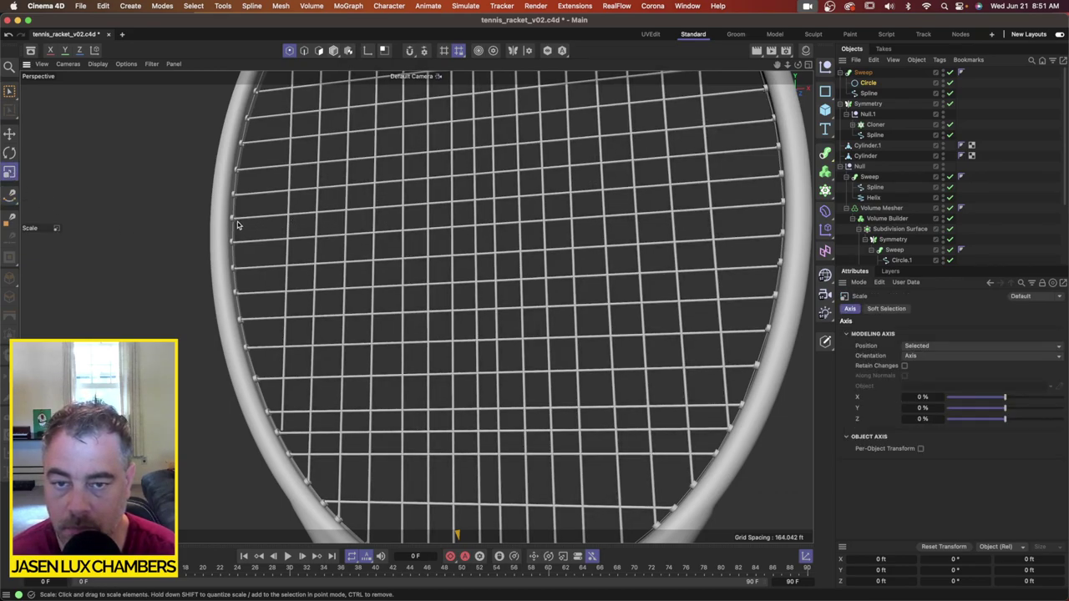
pyautogui.keyDown('alt'); pyautogui.moveTo(313, 274); pyautogui.dragTo(405, 228); pyautogui.keyUp('alt')
pyautogui.scroll(4, 406, 229)
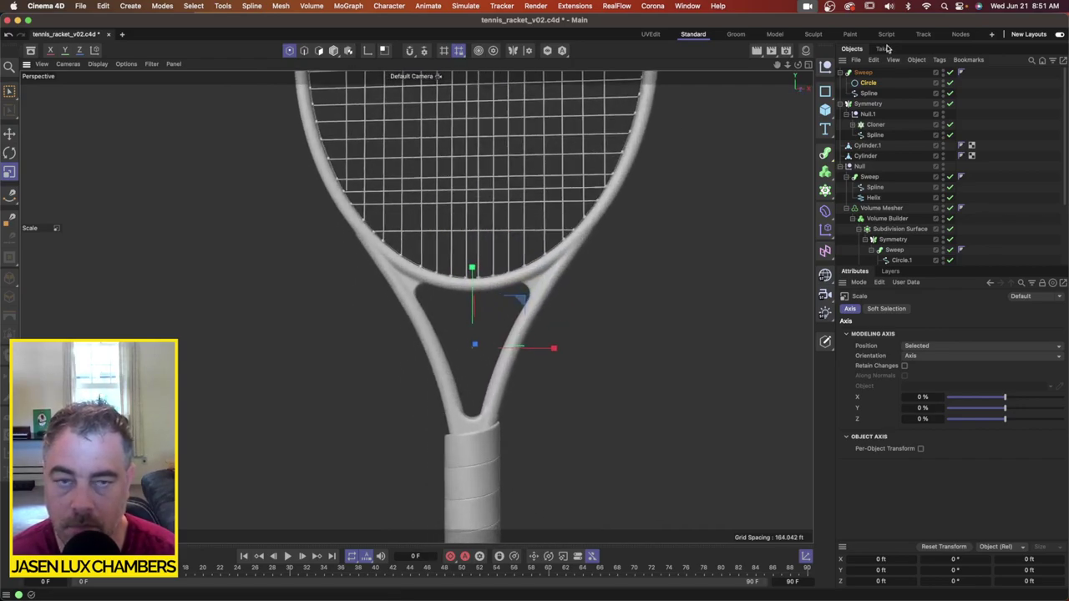
pyautogui.click(808, 64)
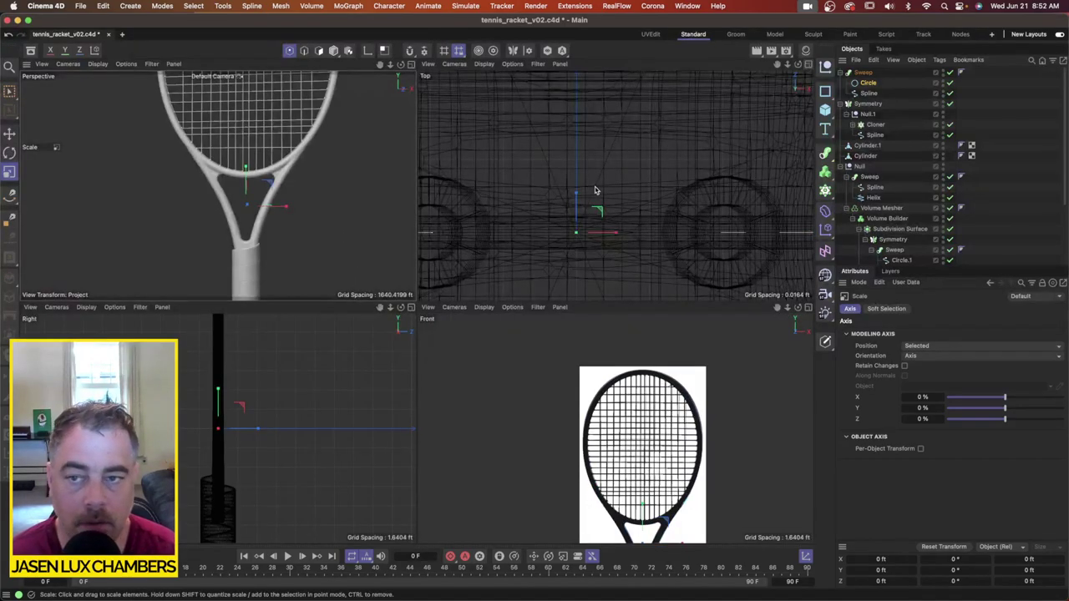
pyautogui.click(412, 64)
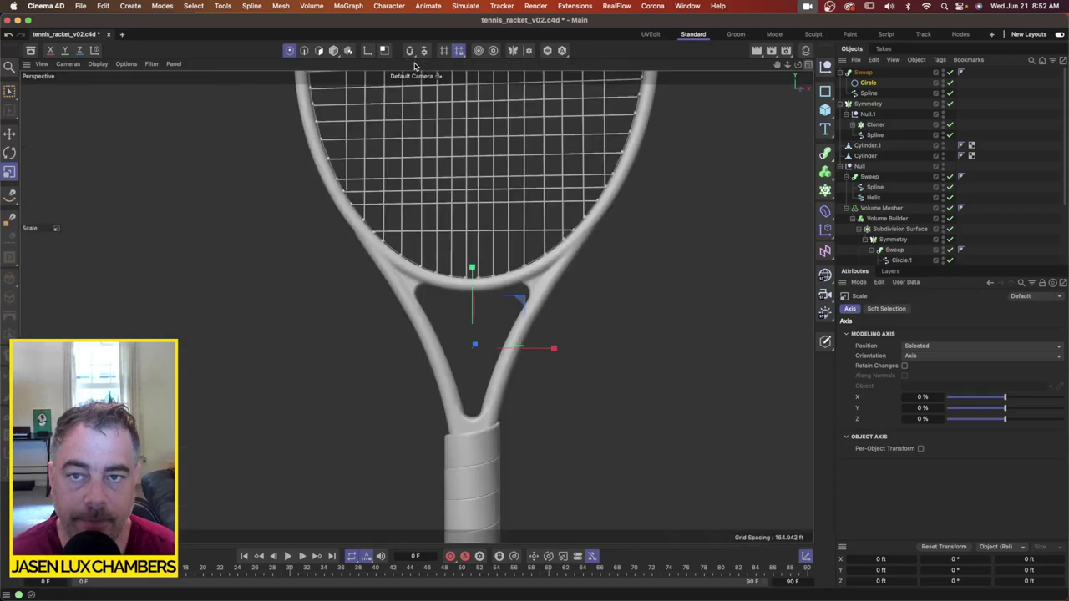
pyautogui.scroll(4, 418, 306)
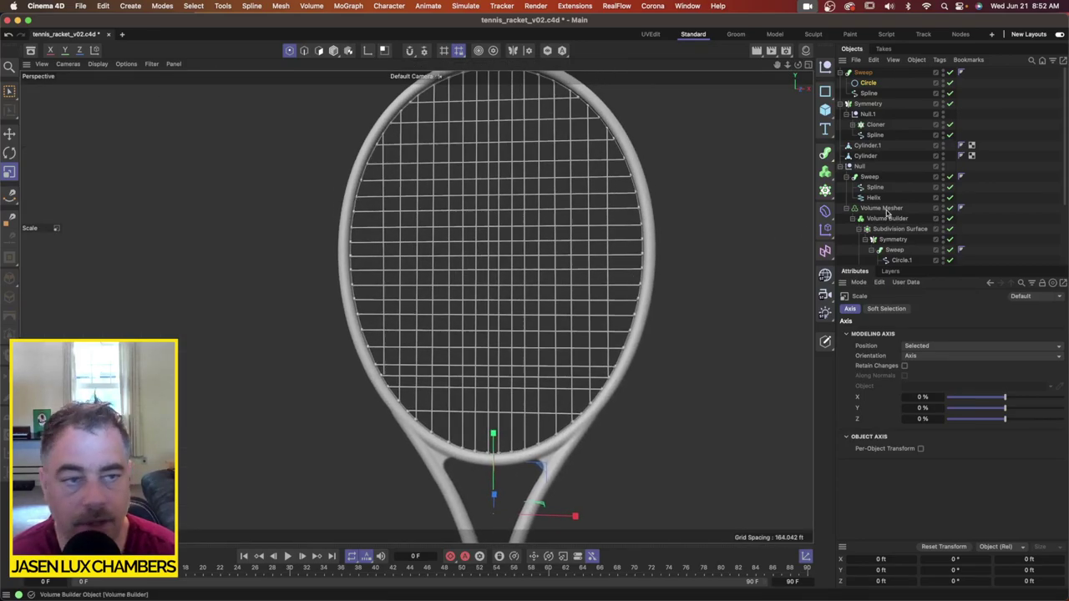
# Step: Duplicate the Circle spline from the frame's Sweep inside the Volume Builder as a separate object
pyautogui.scroll(-5, 890, 151)
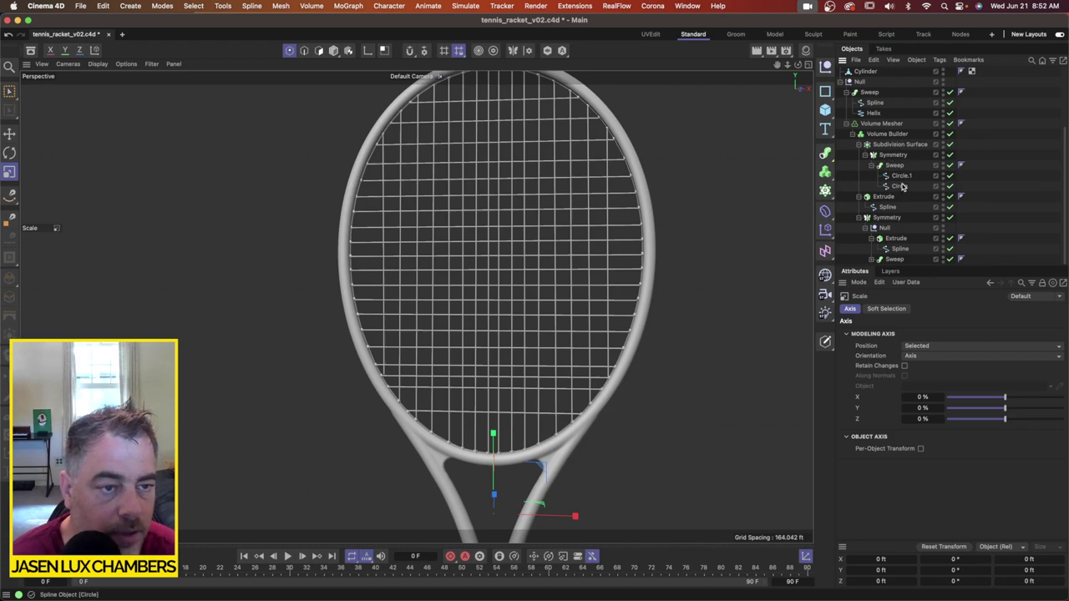
pyautogui.click(900, 187)
pyautogui.press('super+c')
pyautogui.press('super+v')
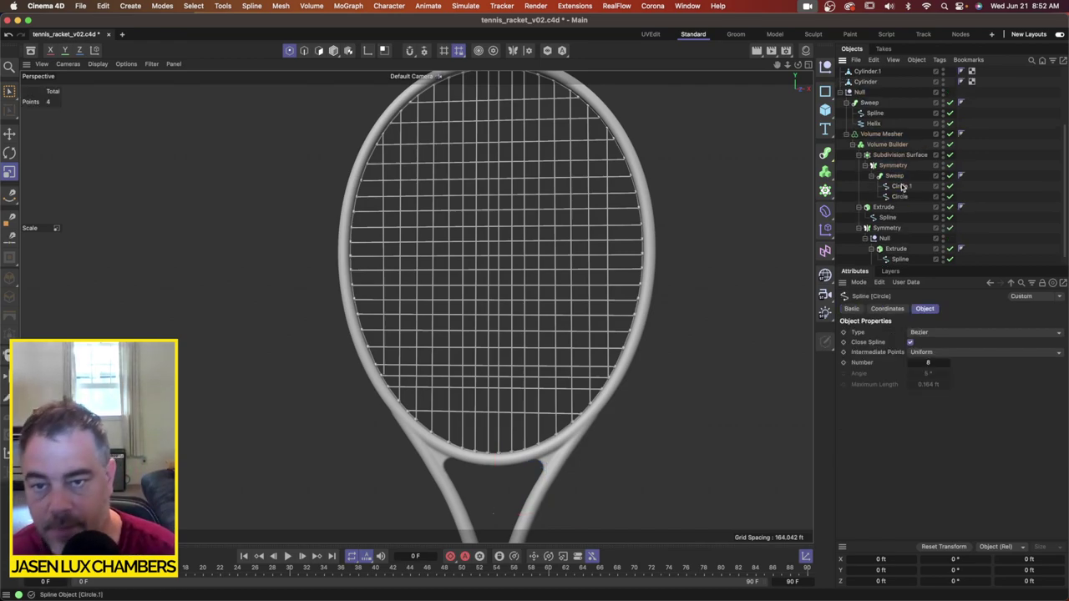
# Step: Move all points of the copied Circle spline along Z to about -0.42 ft, at one face of the frame
pyautogui.click(9, 134)
pyautogui.press('super+a')
pyautogui.keyDown('alt'); pyautogui.moveTo(504, 220); pyautogui.dragTo(504, 238); pyautogui.keyUp('alt')
pyautogui.keyDown('alt'); pyautogui.moveTo(503, 238); pyautogui.dragTo(531, 234, button='right'); pyautogui.keyUp('alt')
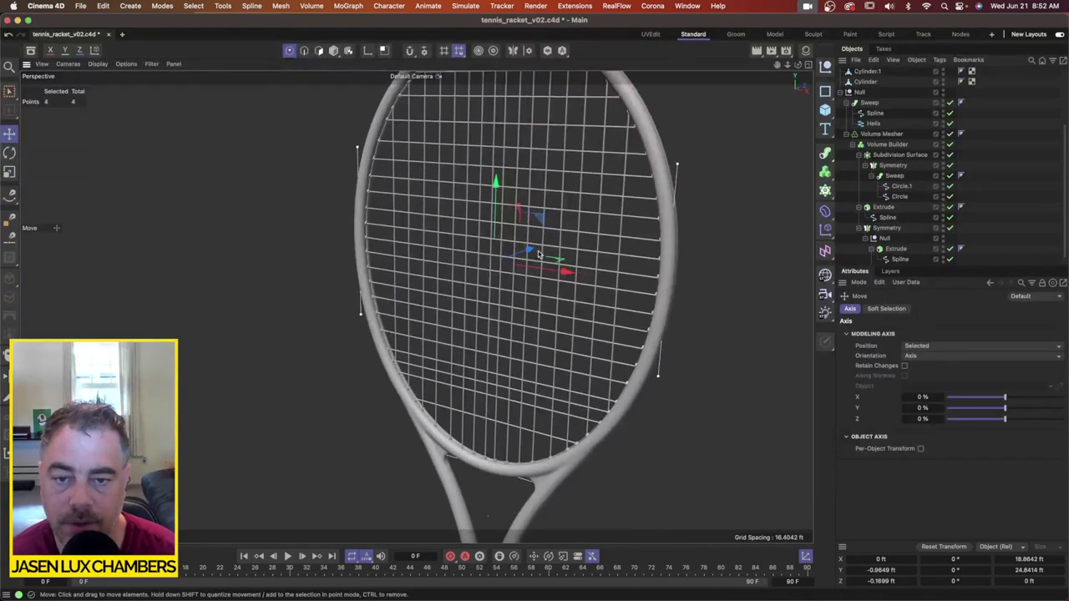
pyautogui.moveTo(533, 250); pyautogui.dragTo(527, 254)
pyautogui.keyDown('alt'); pyautogui.moveTo(418, 306); pyautogui.dragTo(646, 263); pyautogui.keyUp('alt')
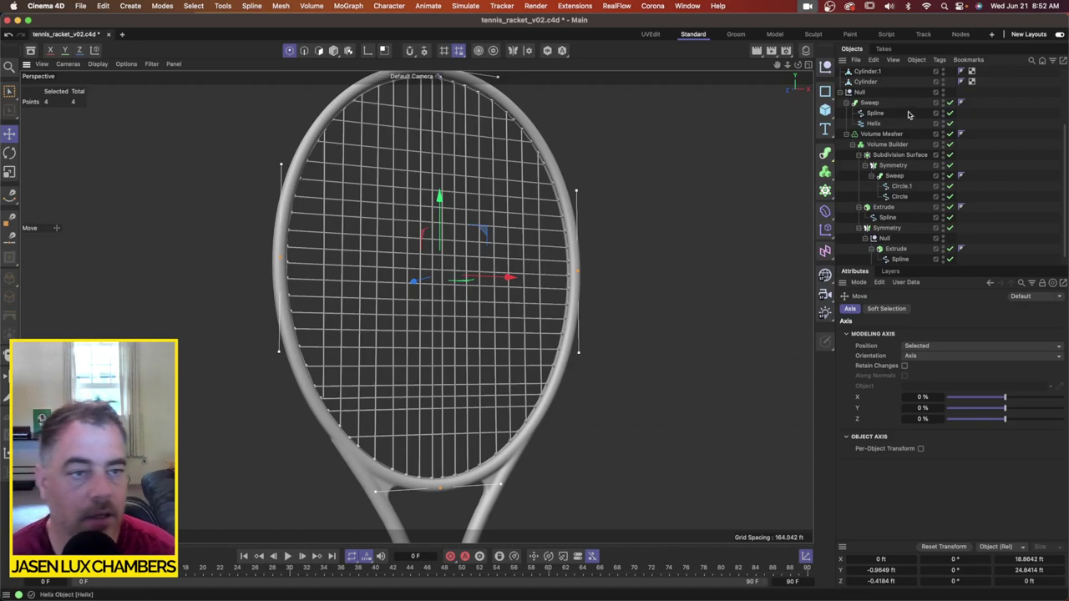
# Step: Nest the copied Circle spline in the Volume Builder as its first child, above the Subdivision Surface
pyautogui.click(880, 74)
pyautogui.scroll(5, 881, 85)
pyautogui.click(863, 73)
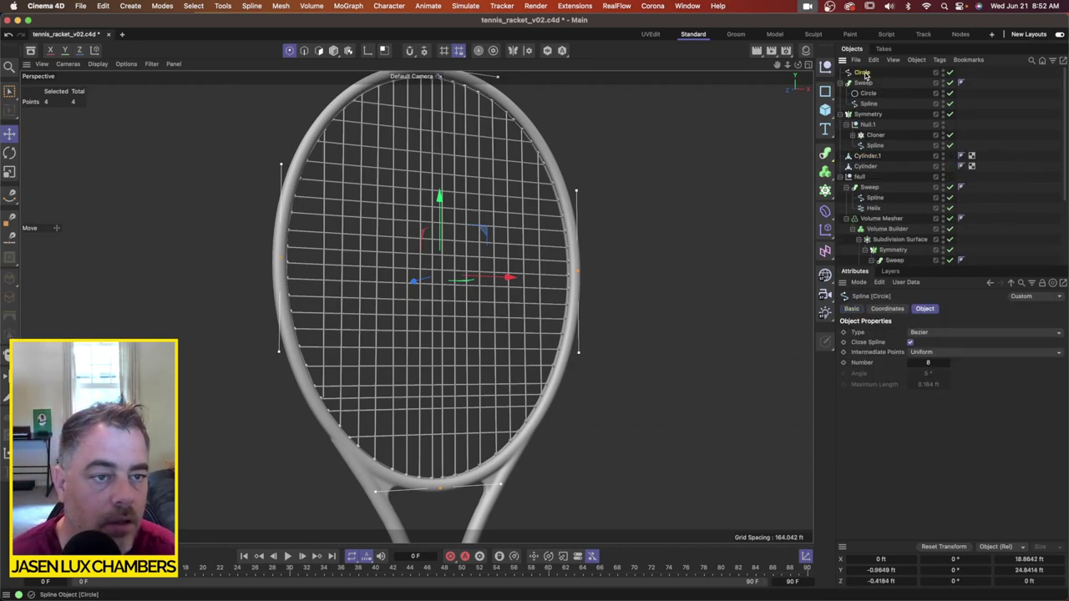
pyautogui.moveTo(907, 205); pyautogui.dragTo(890, 229)
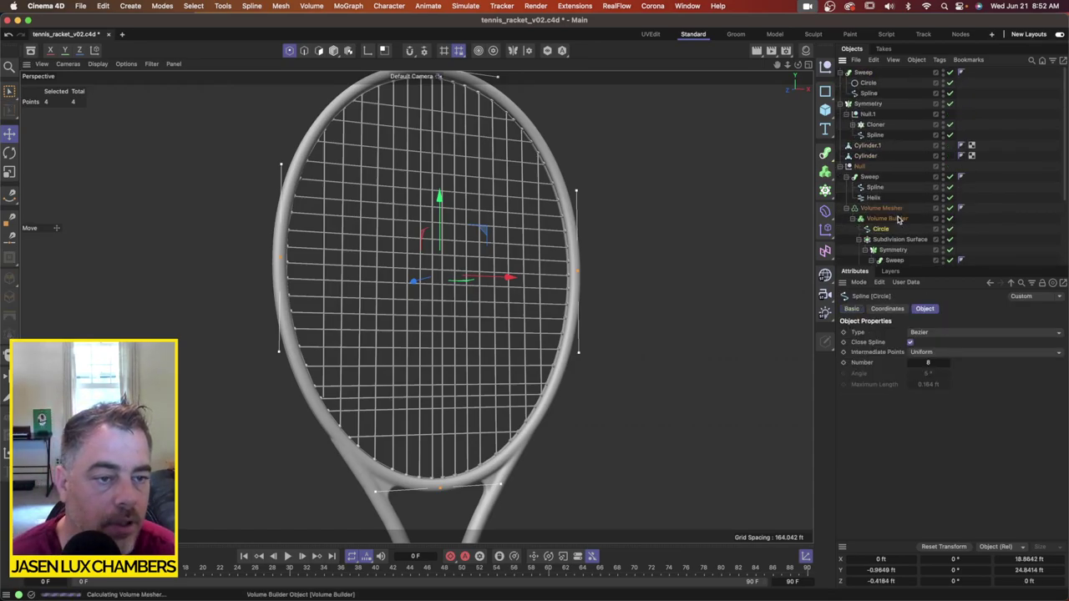
# Step: Set the Circle's mode to Subtract in the Volume Builder to carve a groove into the frame
pyautogui.click(892, 220)
pyautogui.click(923, 374)
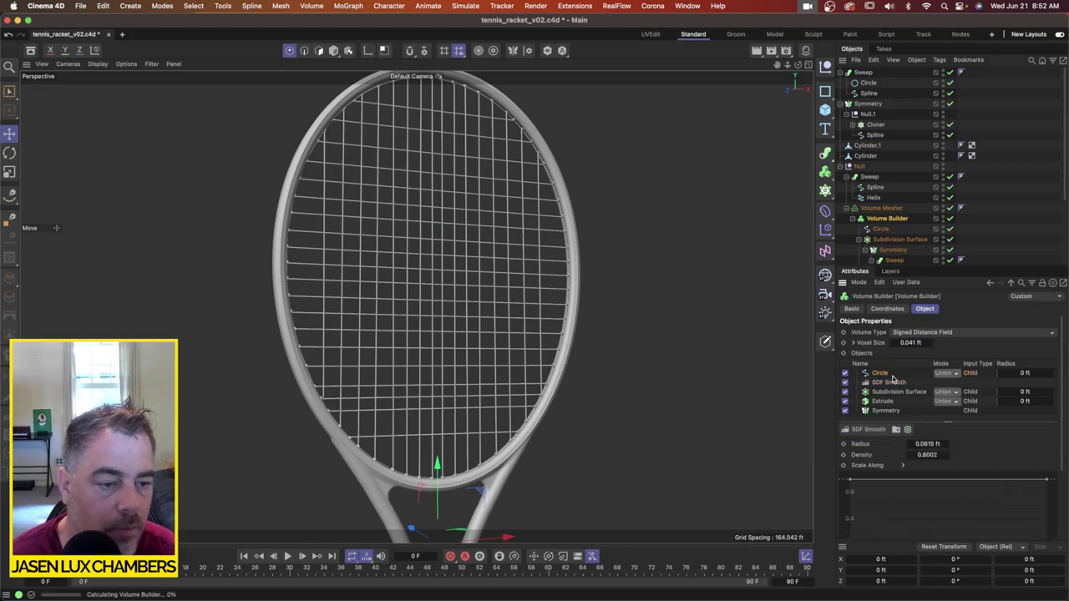
pyautogui.click(944, 374)
pyautogui.click(952, 396)
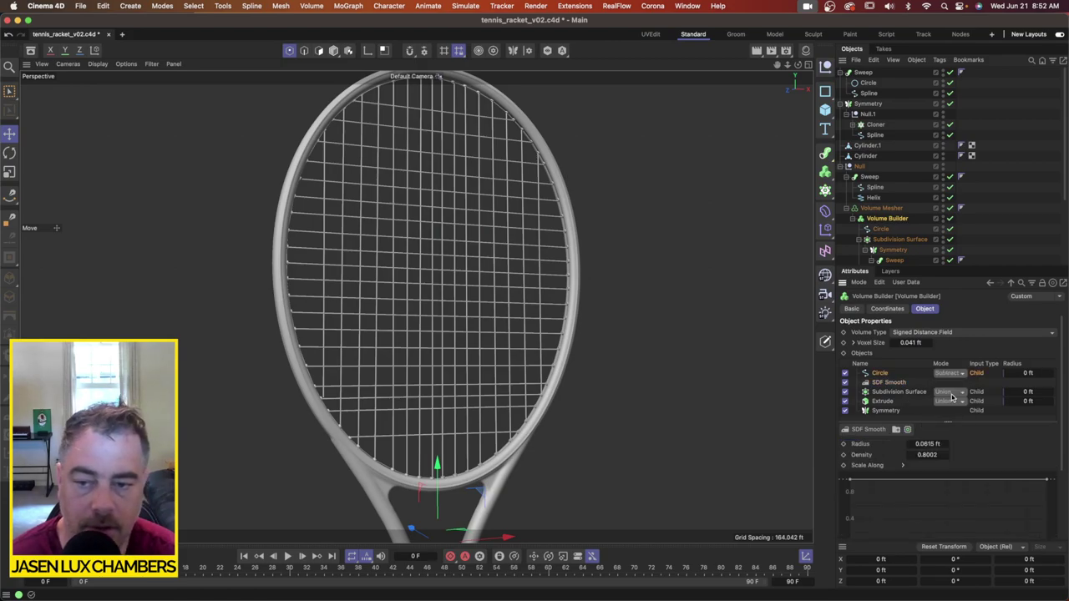
pyautogui.scroll(6, 258, 242)
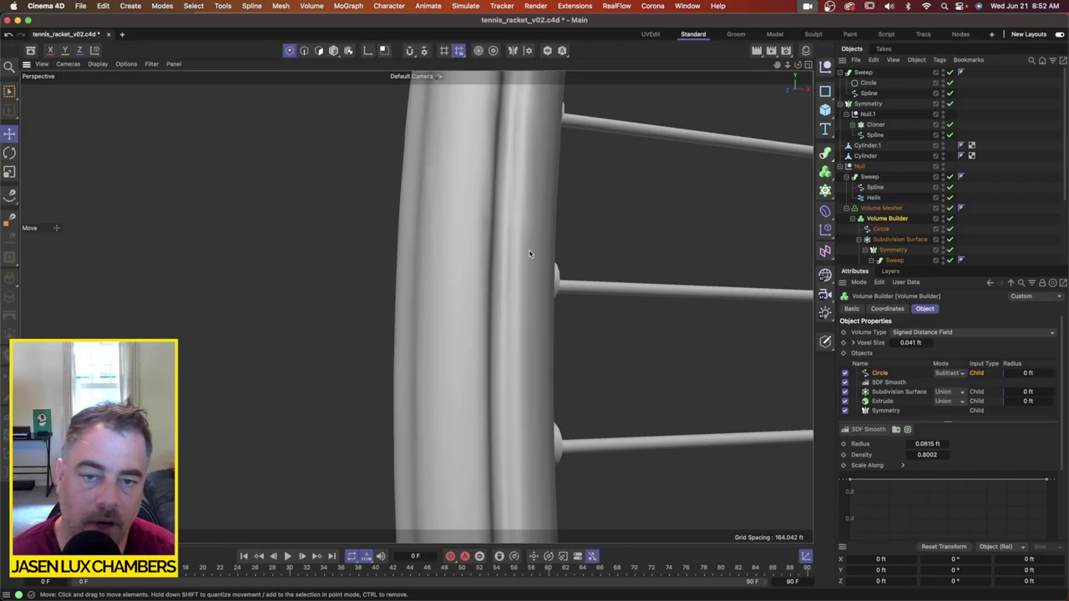
pyautogui.keyDown('alt'); pyautogui.moveTo(529, 253); pyautogui.dragTo(453, 244); pyautogui.keyUp('alt')
pyautogui.scroll(-3, 538, 252)
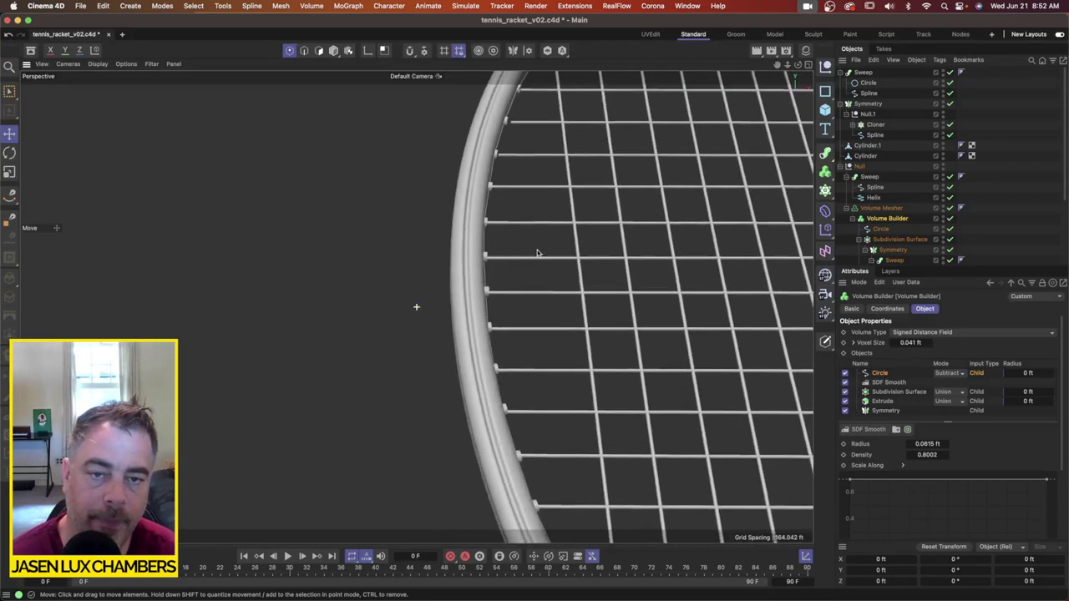
pyautogui.keyDown('alt'); pyautogui.moveTo(537, 253); pyautogui.dragTo(468, 392); pyautogui.keyUp('alt')
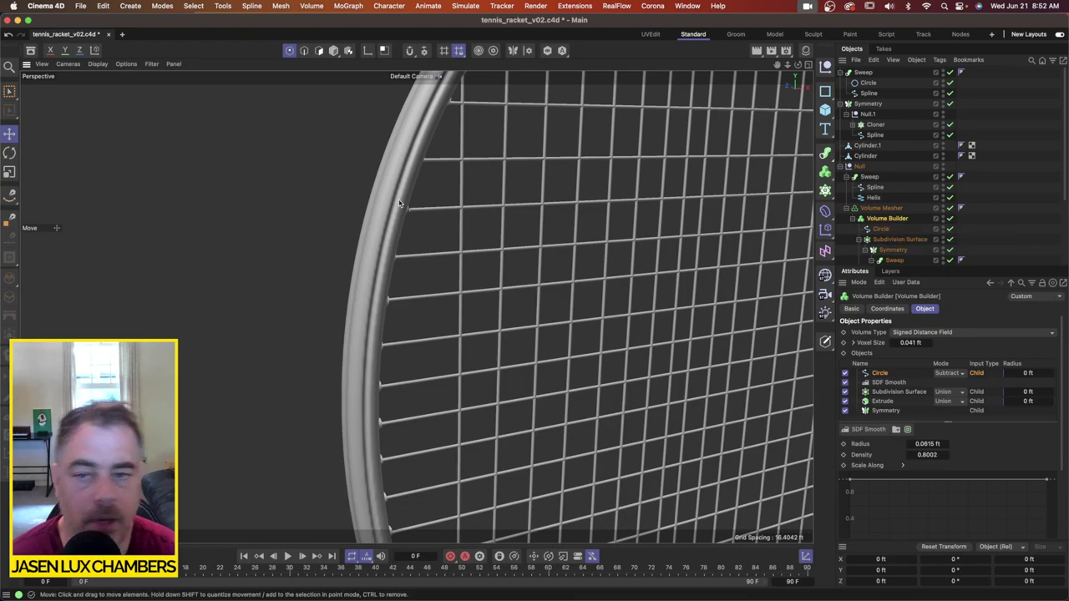
pyautogui.moveTo(440, 251)
pyautogui.keyDown('alt'); pyautogui.mouseDown()
pyautogui.moveTo(518, 215)
pyautogui.moveTo(458, 240)
pyautogui.mouseUp(); pyautogui.keyUp('alt')
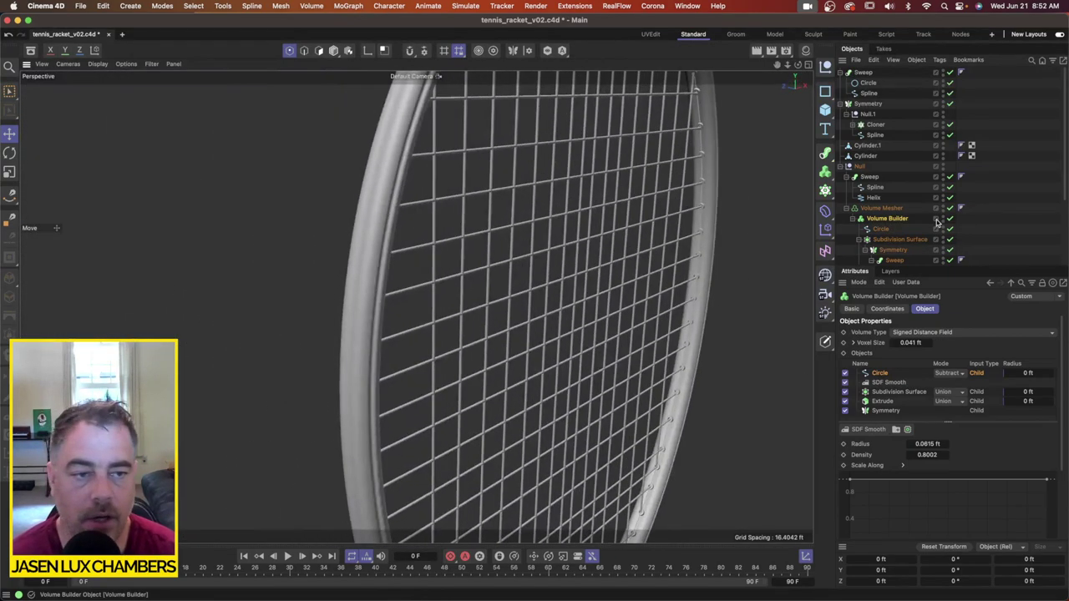
# Step: Duplicate the groove's Circle spline and move its points along Z to about 0.43 ft, at the frame's opposite face
pyautogui.click(884, 230)
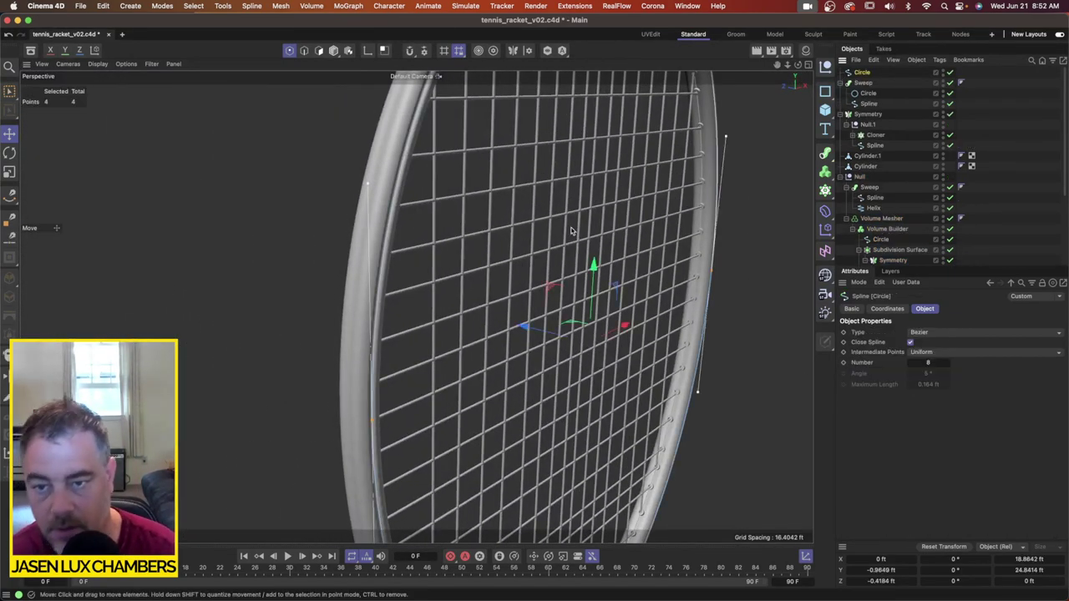
pyautogui.keyDown('alt'); pyautogui.moveTo(523, 307); pyautogui.dragTo(598, 330); pyautogui.keyUp('alt')
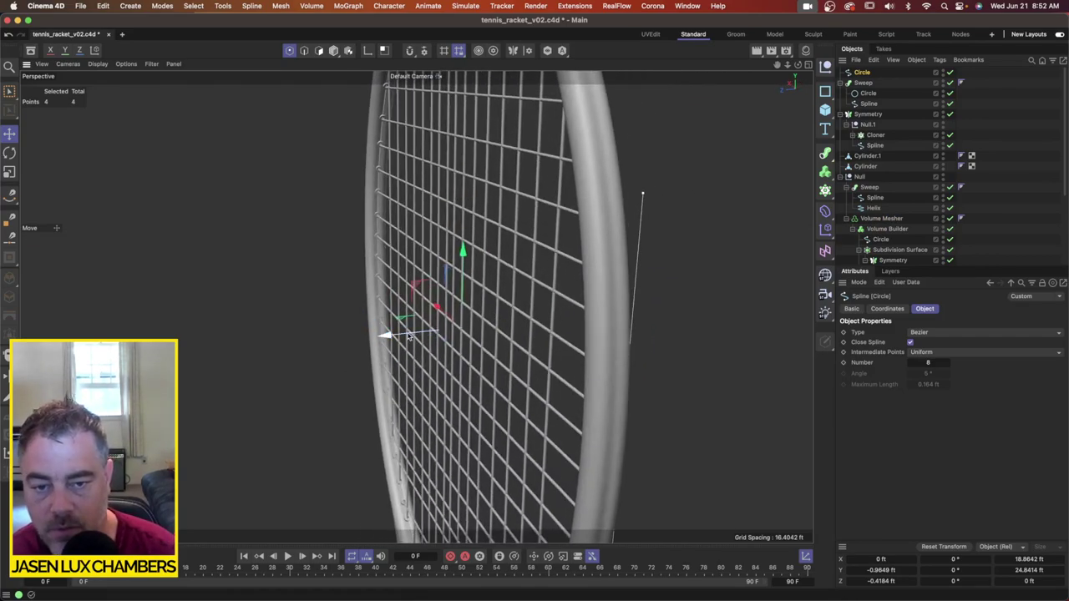
pyautogui.moveTo(411, 336); pyautogui.dragTo(384, 338)
# Step: Nest the second Circle spline under the subtracting Circle in the Volume Builder to groove the frame's other face as well
pyautogui.moveTo(864, 72); pyautogui.dragTo(891, 230)
pyautogui.keyDown('alt'); pyautogui.moveTo(600, 224); pyautogui.dragTo(679, 219); pyautogui.keyUp('alt')
pyautogui.keyDown('alt'); pyautogui.moveTo(649, 265); pyautogui.dragTo(466, 260); pyautogui.keyUp('alt')
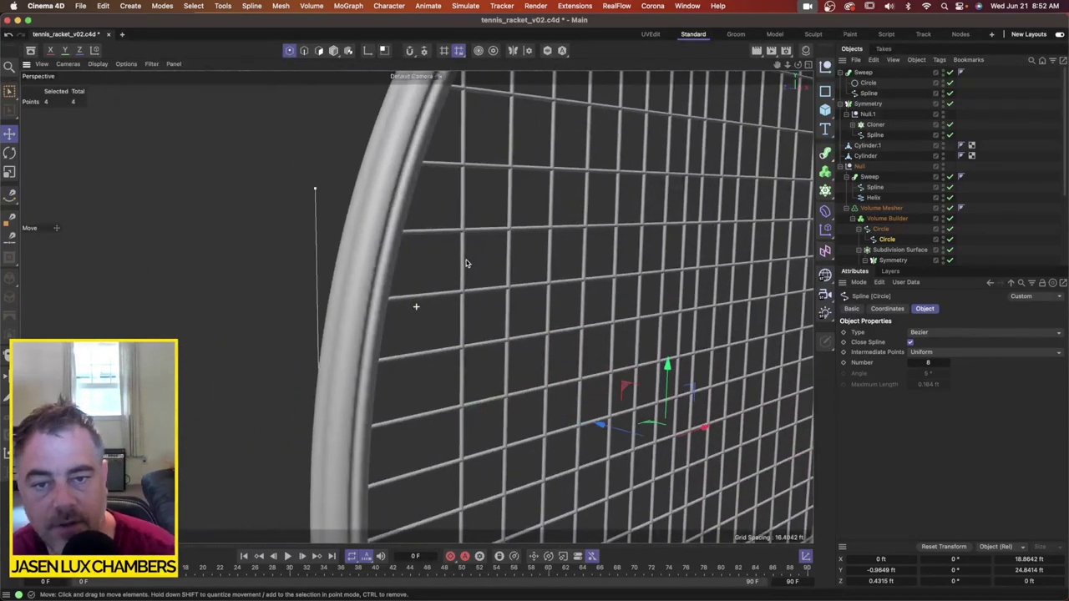
pyautogui.click(1009, 247)
# Step: Examine the grooves around the racket head and the throat from several angles and distances
pyautogui.keyDown('alt'); pyautogui.moveTo(459, 251); pyautogui.dragTo(416, 306, button='right'); pyautogui.keyUp('alt')
pyautogui.keyDown('alt'); pyautogui.moveTo(416, 306); pyautogui.dragTo(337, 267); pyautogui.keyUp('alt')
pyautogui.keyDown('alt'); pyautogui.moveTo(336, 267); pyautogui.dragTo(501, 264, button='right'); pyautogui.keyUp('alt')
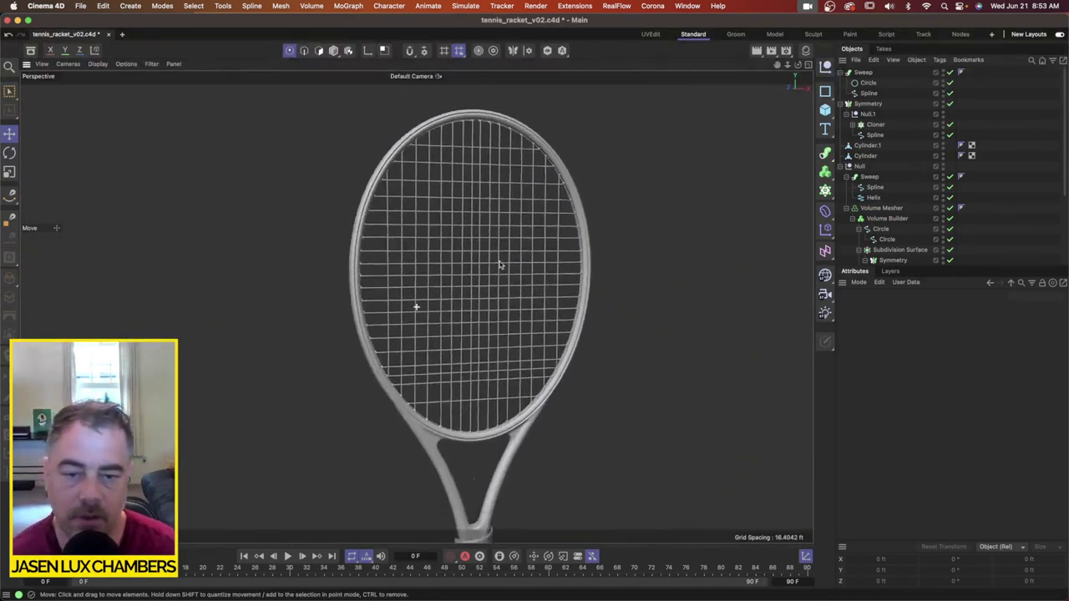
pyautogui.keyDown('alt'); pyautogui.moveTo(459, 270); pyautogui.dragTo(456, 369); pyautogui.keyUp('alt')
pyautogui.keyDown('alt'); pyautogui.moveTo(456, 367); pyautogui.dragTo(499, 402, button='right'); pyautogui.keyUp('alt')
pyautogui.keyDown('alt'); pyautogui.moveTo(498, 409); pyautogui.dragTo(548, 303, button='middle'); pyautogui.keyUp('alt')
pyautogui.keyDown('alt'); pyautogui.moveTo(565, 312); pyautogui.dragTo(560, 393); pyautogui.keyUp('alt')
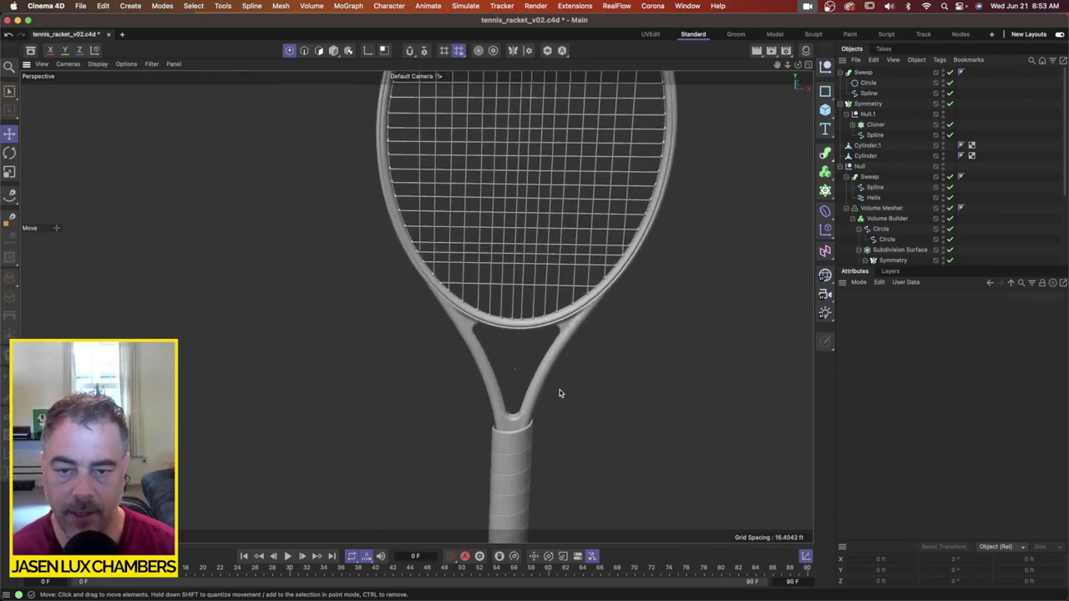
# Step: Hide the grip wrap's Sweep in the viewport to expose the open handle area
pyautogui.keyDown('alt'); pyautogui.moveTo(574, 413); pyautogui.dragTo(539, 316, button='middle'); pyautogui.keyUp('alt')
pyautogui.click(477, 377)
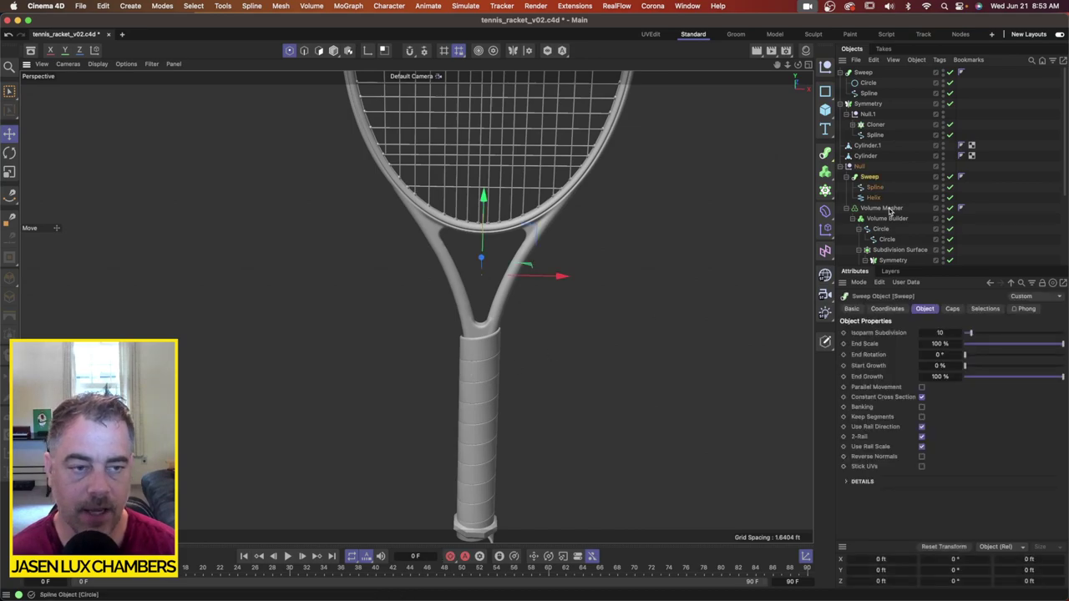
pyautogui.doubleClick(943, 175)
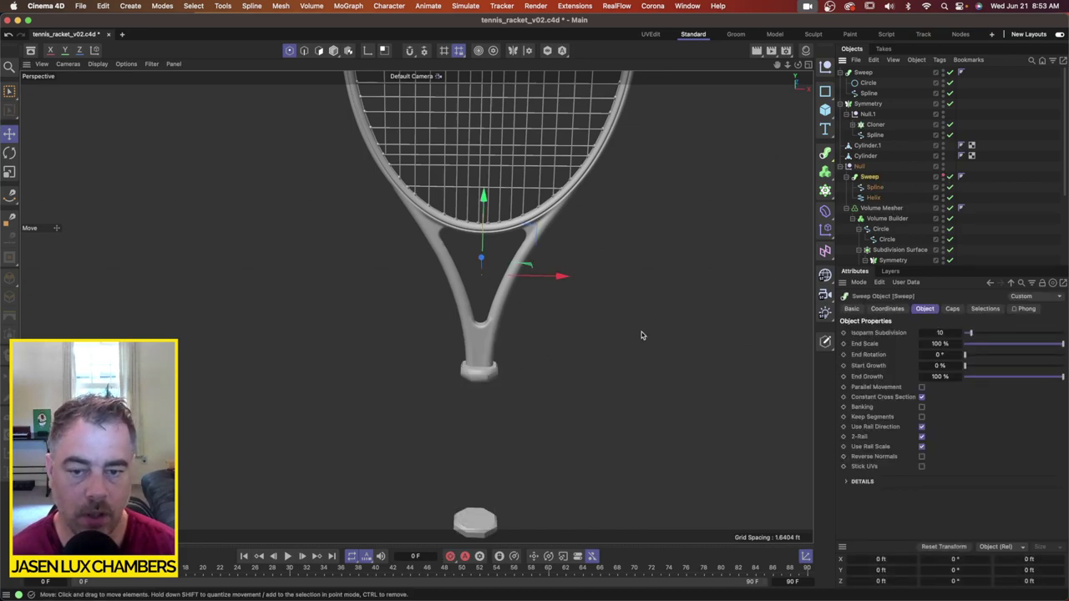
# Step: Examine the bare handle area between the collar below the throat and the octagonal butt cap
pyautogui.keyDown('alt'); pyautogui.moveTo(511, 435); pyautogui.dragTo(508, 298, button='middle'); pyautogui.keyUp('alt')
pyautogui.keyDown('alt'); pyautogui.moveTo(416, 306); pyautogui.dragTo(477, 266); pyautogui.keyUp('alt')
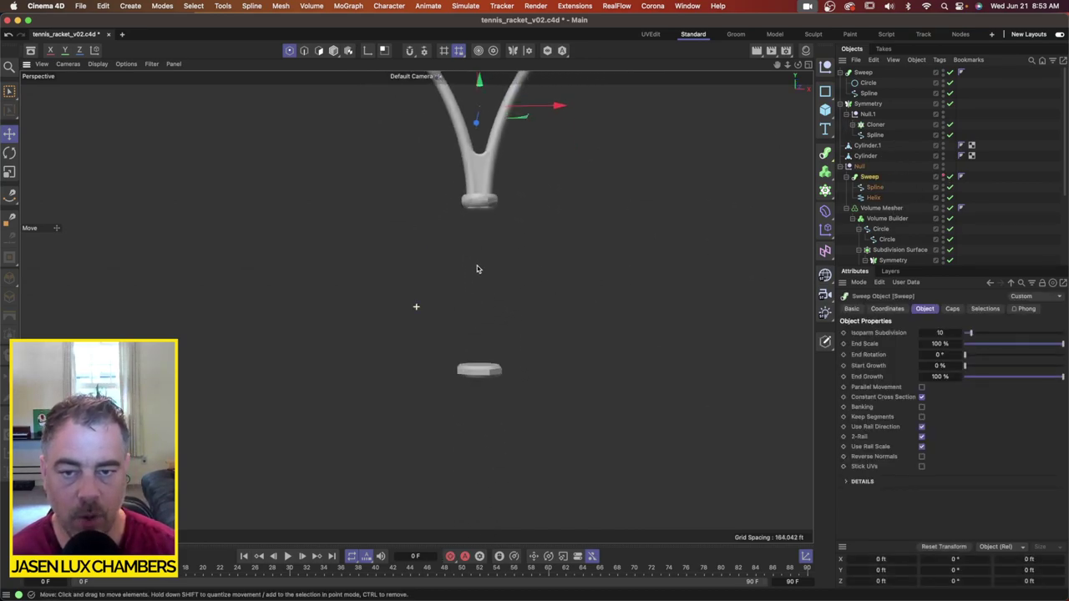
pyautogui.keyDown('alt'); pyautogui.moveTo(480, 264); pyautogui.dragTo(549, 214, button='right'); pyautogui.keyUp('alt')
pyautogui.keyDown('alt'); pyautogui.moveTo(575, 187); pyautogui.dragTo(517, 250, button='middle'); pyautogui.keyUp('alt')
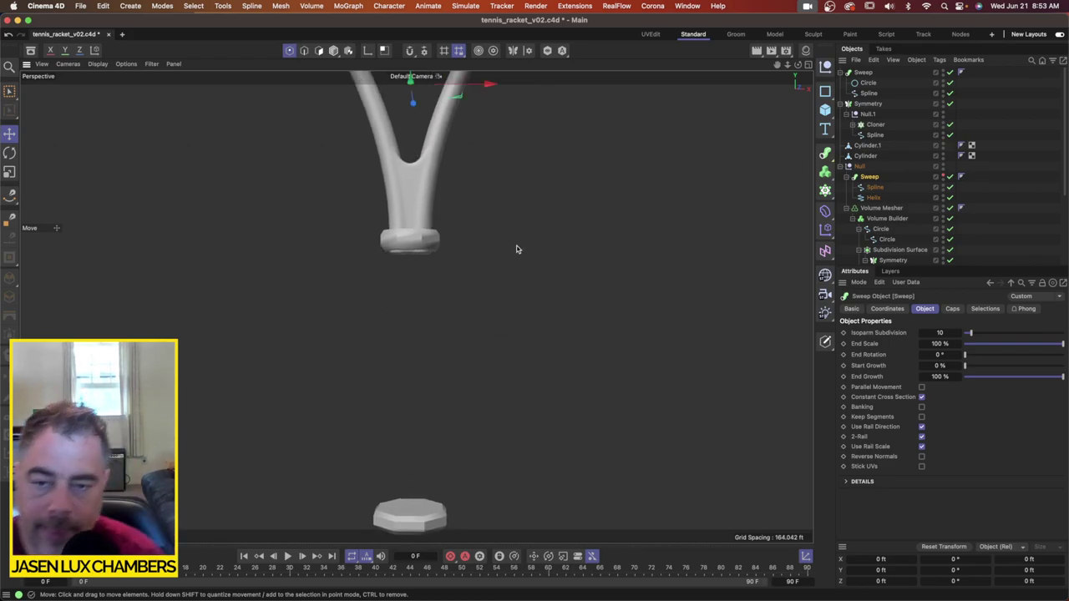
pyautogui.keyDown('alt'); pyautogui.moveTo(470, 222); pyautogui.dragTo(457, 262); pyautogui.keyUp('alt')
pyautogui.keyDown('alt'); pyautogui.moveTo(355, 512); pyautogui.dragTo(414, 382, button='middle'); pyautogui.keyUp('alt')
pyautogui.keyDown('alt'); pyautogui.moveTo(411, 356); pyautogui.dragTo(386, 364, button='right'); pyautogui.keyUp('alt')
pyautogui.keyDown('alt'); pyautogui.moveTo(399, 385); pyautogui.dragTo(417, 307, button='middle'); pyautogui.keyUp('alt')
pyautogui.keyDown('alt'); pyautogui.moveTo(417, 307); pyautogui.dragTo(449, 296, button='right'); pyautogui.keyUp('alt')
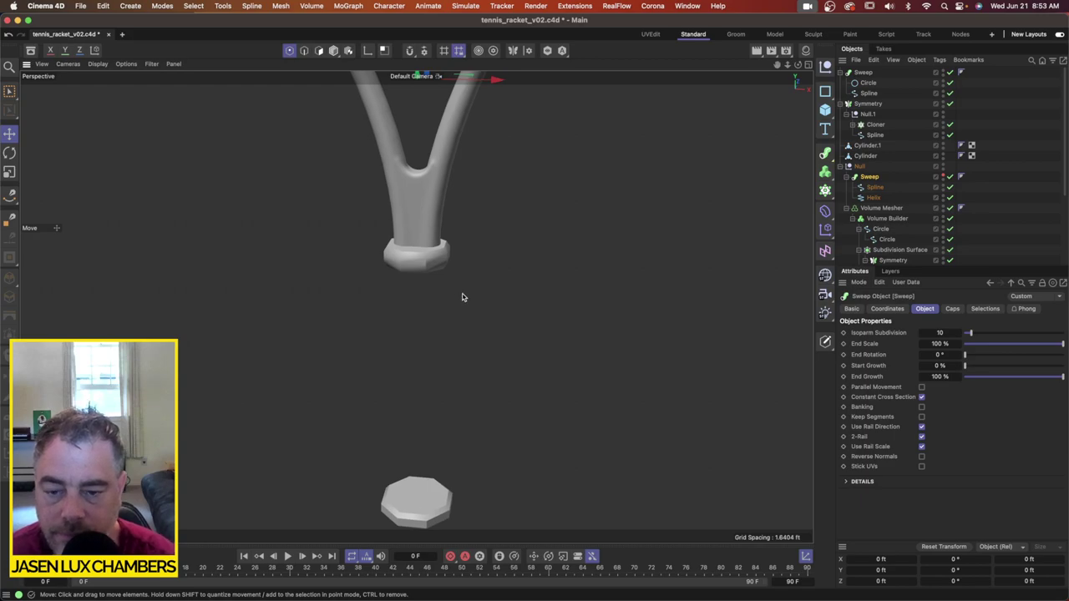
# Step: Group the collar and butt cap cylinders into their own null at the top of the object hierarchy
pyautogui.keyDown('alt'); pyautogui.moveTo(456, 418); pyautogui.dragTo(410, 219); pyautogui.keyUp('alt')
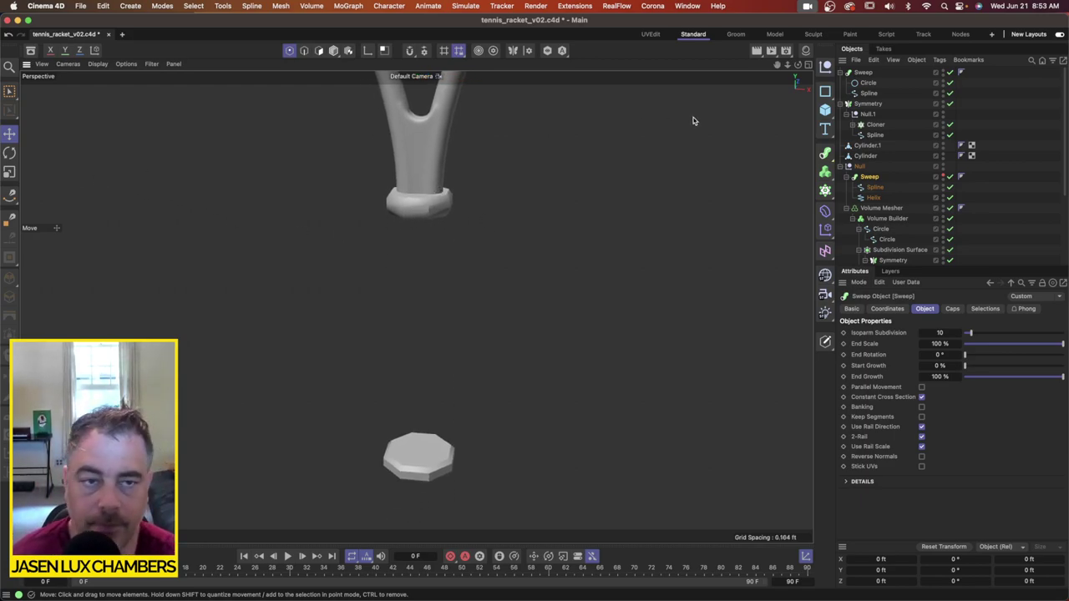
pyautogui.click(334, 50)
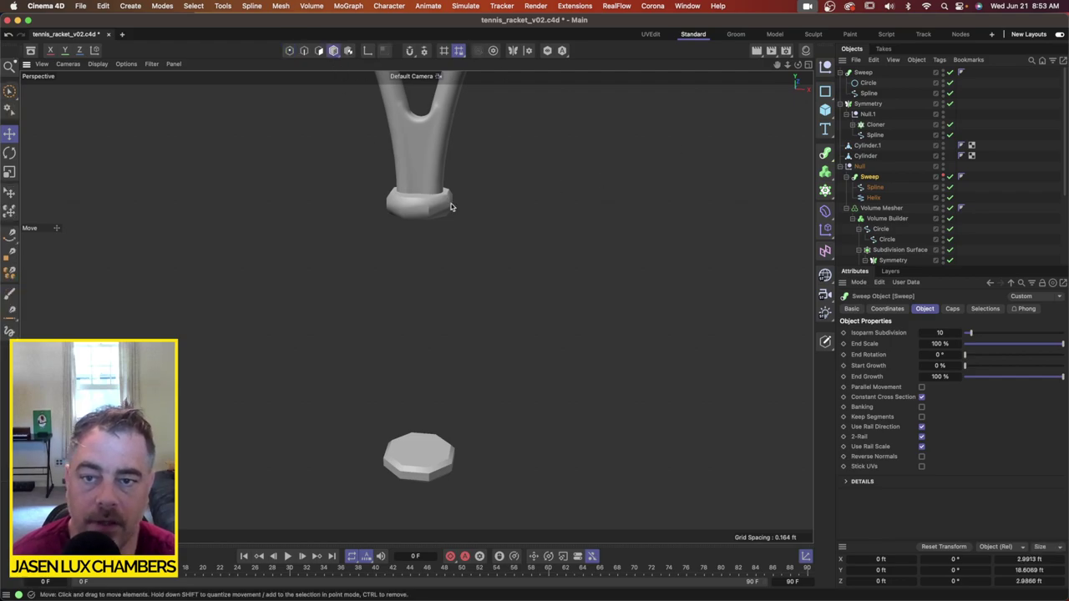
pyautogui.click(428, 215)
pyautogui.keyDown('shift'); pyautogui.click(422, 476); pyautogui.keyUp('shift')
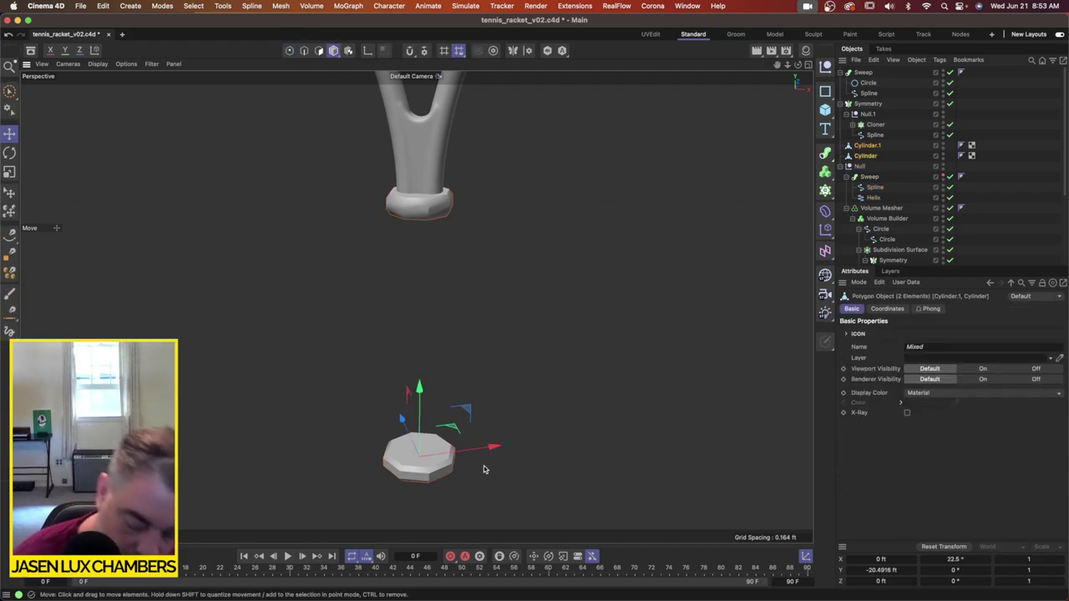
pyautogui.press('super+x')
pyautogui.press('super+v')
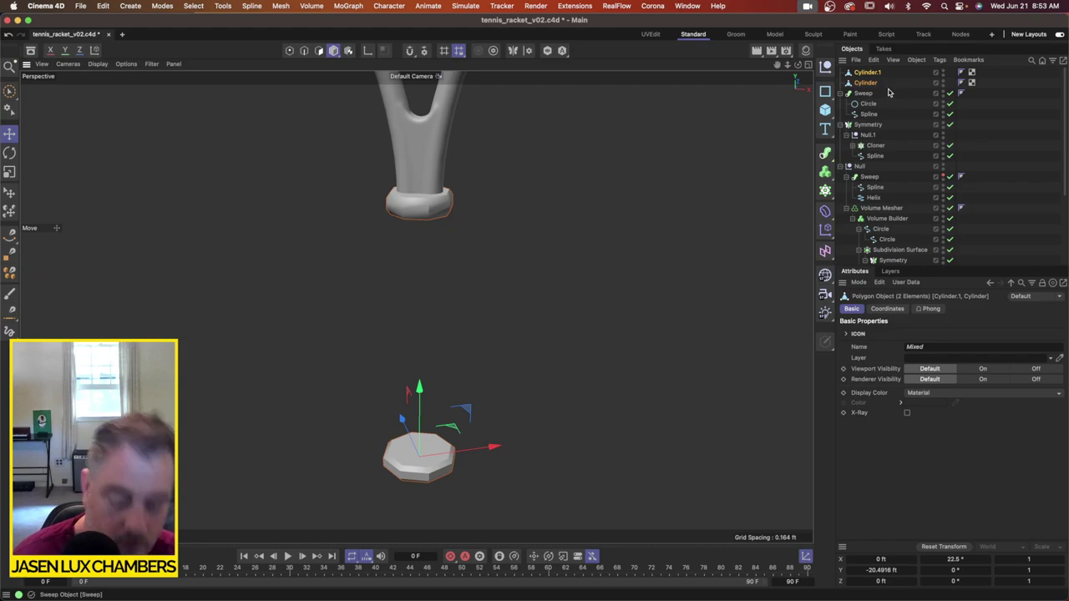
pyautogui.hotkey('alt', 'g')
pyautogui.click(846, 74)
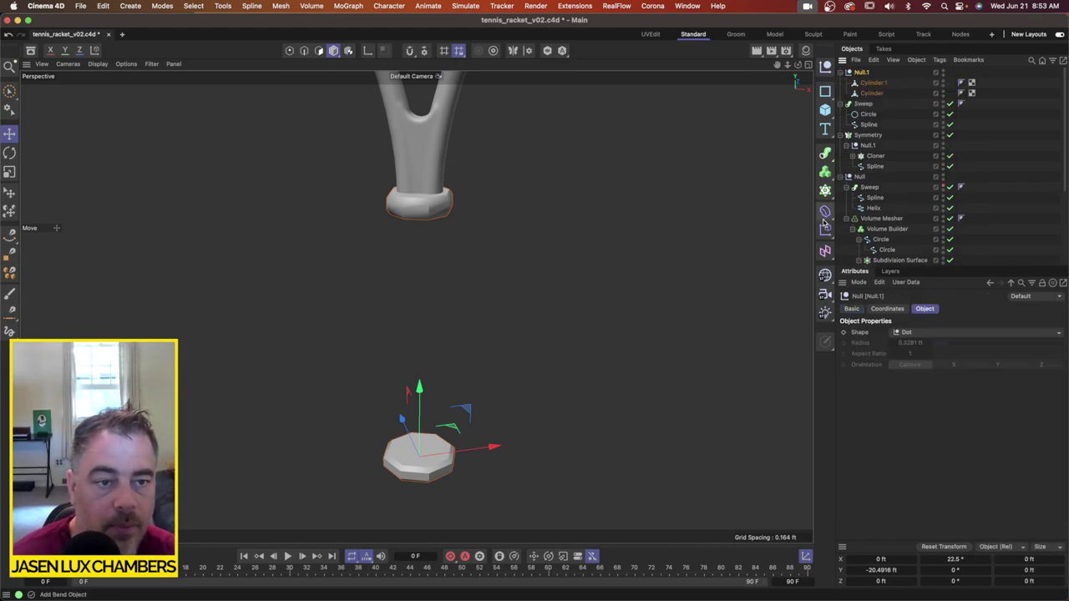
# Step: Add a Bevel deformer inside the null holding the collar and butt cap so it affects both cylinders
pyautogui.moveTo(824, 214); pyautogui.dragTo(873, 558)
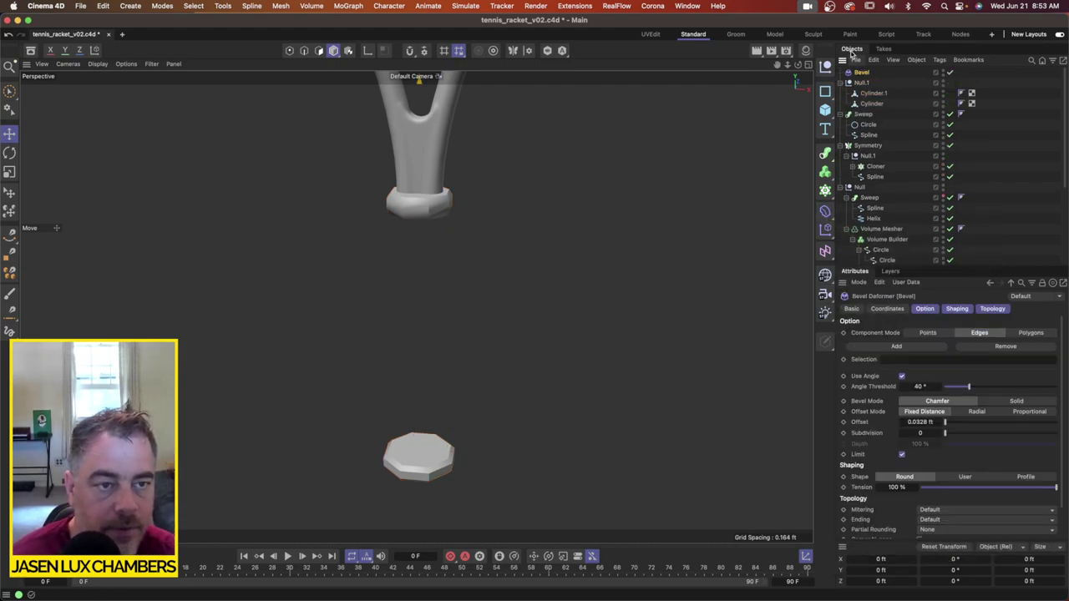
pyautogui.moveTo(877, 91); pyautogui.dragTo(875, 88)
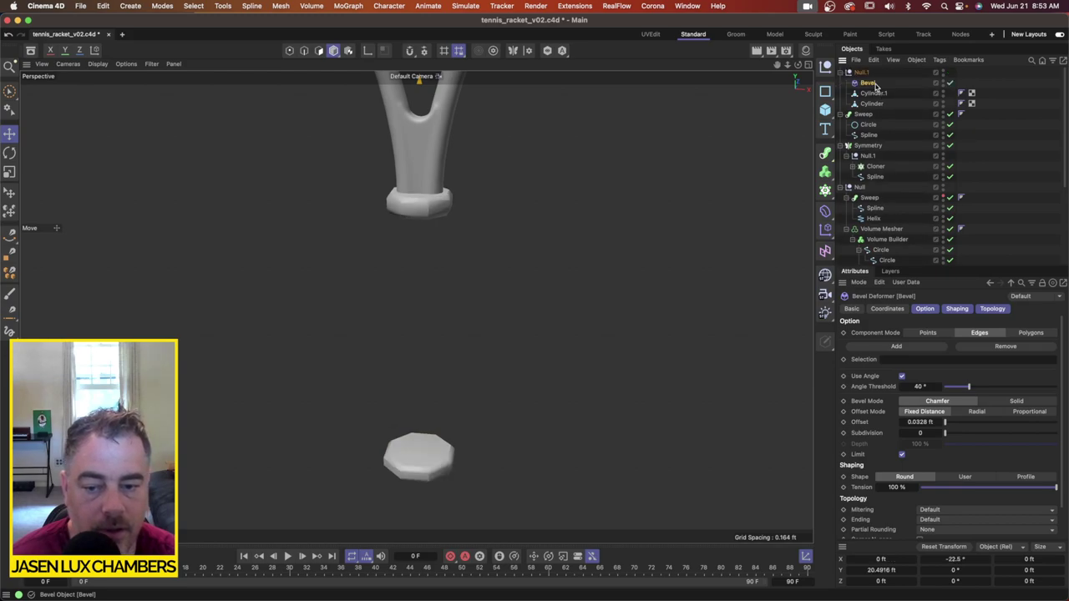
pyautogui.scroll(4, 480, 192)
pyautogui.keyDown('alt'); pyautogui.moveTo(502, 206); pyautogui.dragTo(468, 200); pyautogui.keyUp('alt')
pyautogui.click(866, 102)
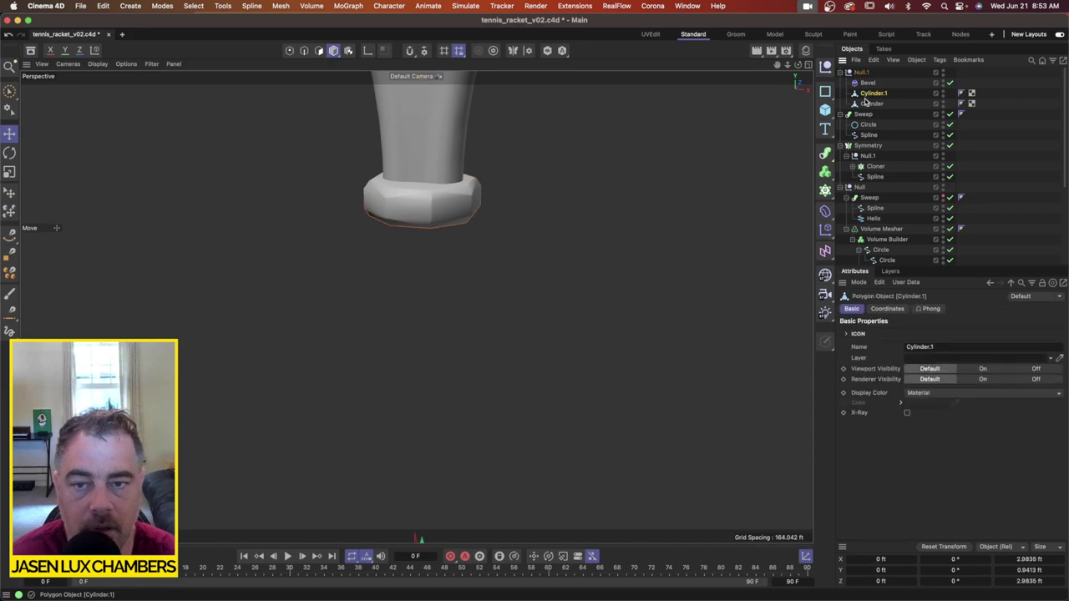
pyautogui.scroll(3, 523, 177)
# Step: Set the Bevel deformer's subdivision to 2 and its offset to 0.1312 ft to round the collar and butt cap edges
pyautogui.click(868, 82)
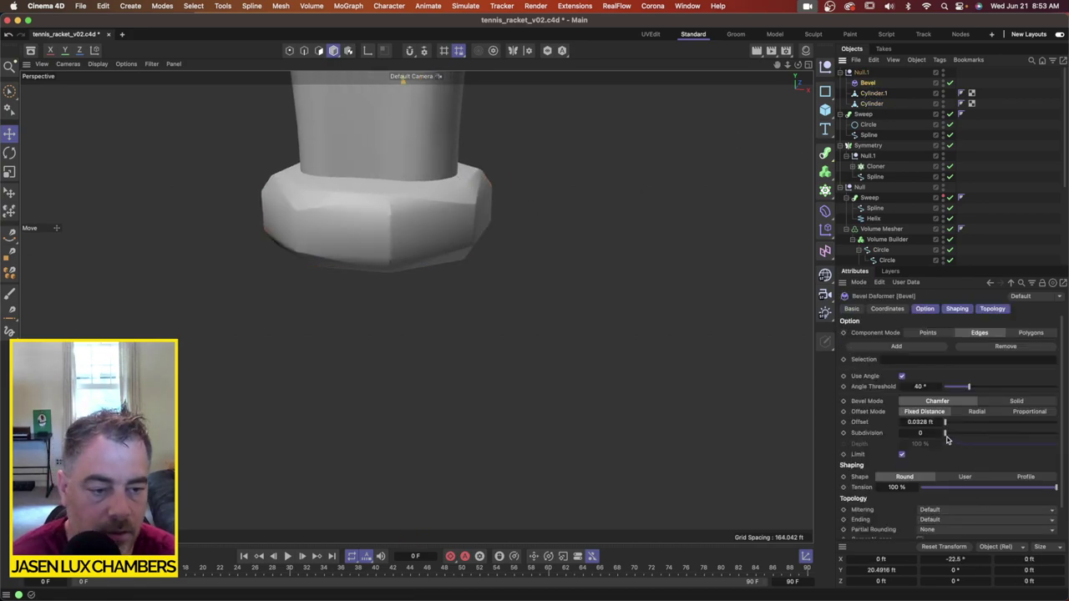
pyautogui.click(946, 433)
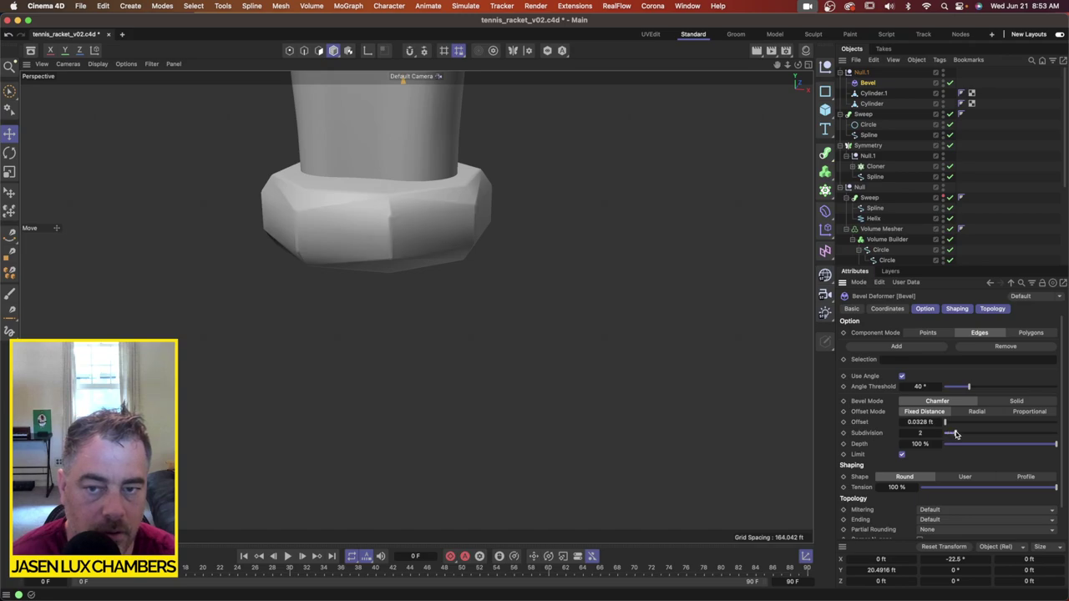
pyautogui.moveTo(947, 424); pyautogui.dragTo(950, 424)
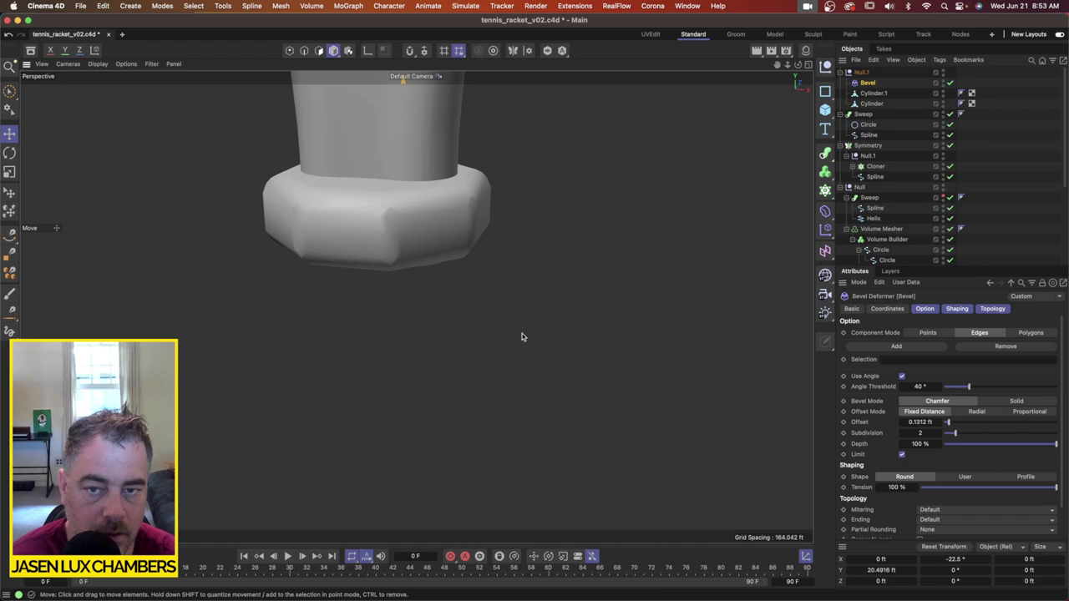
pyautogui.scroll(-10, 523, 333)
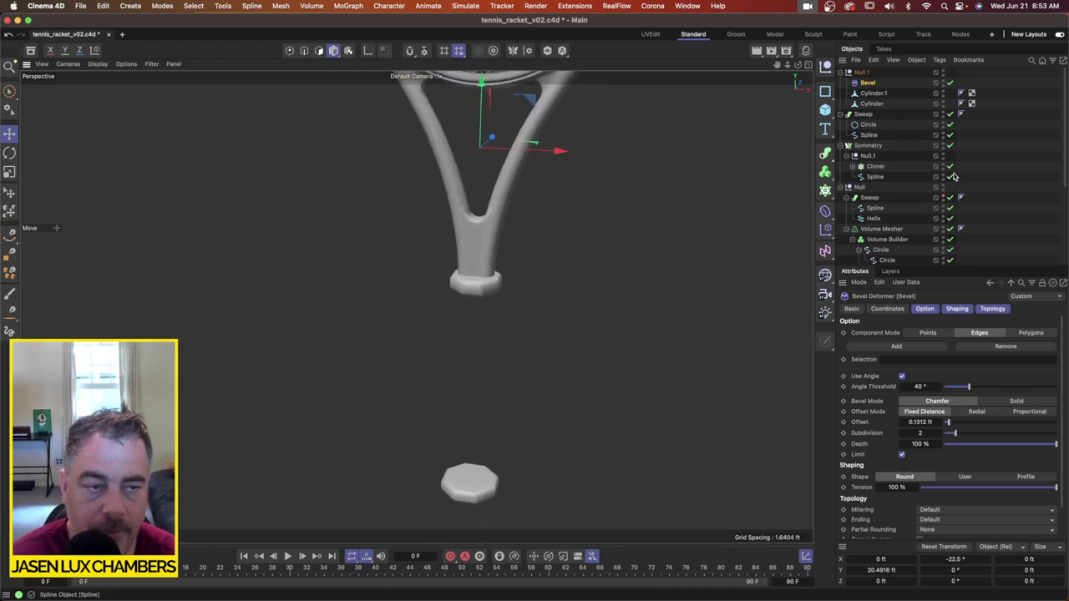
# Step: Show the grip wrap's Sweep in the viewport again and move it out of the Null to the top of the hierarchy
pyautogui.click(995, 170)
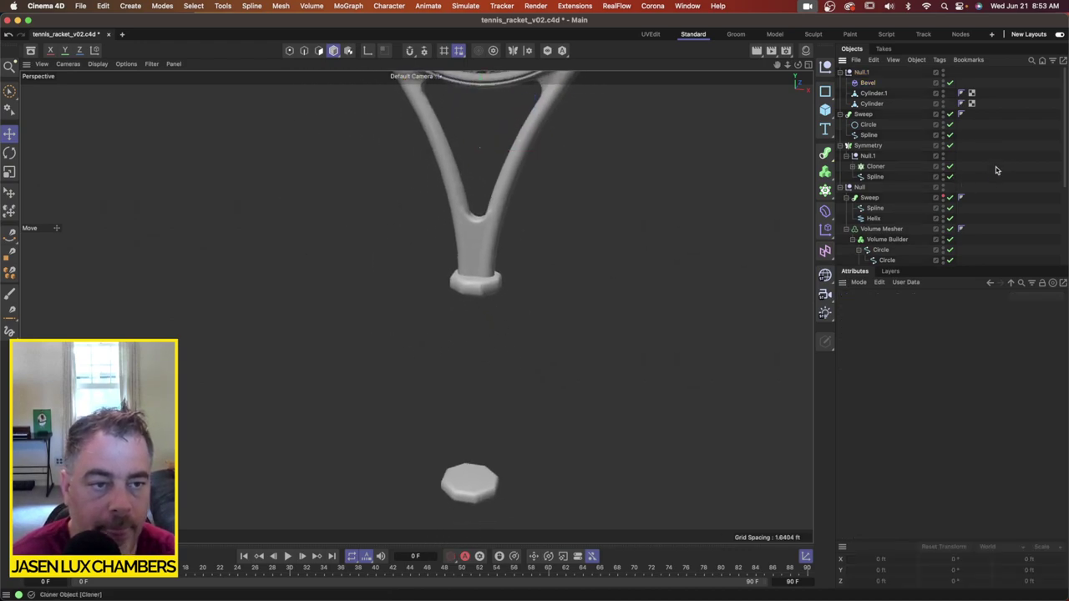
pyautogui.click(943, 198)
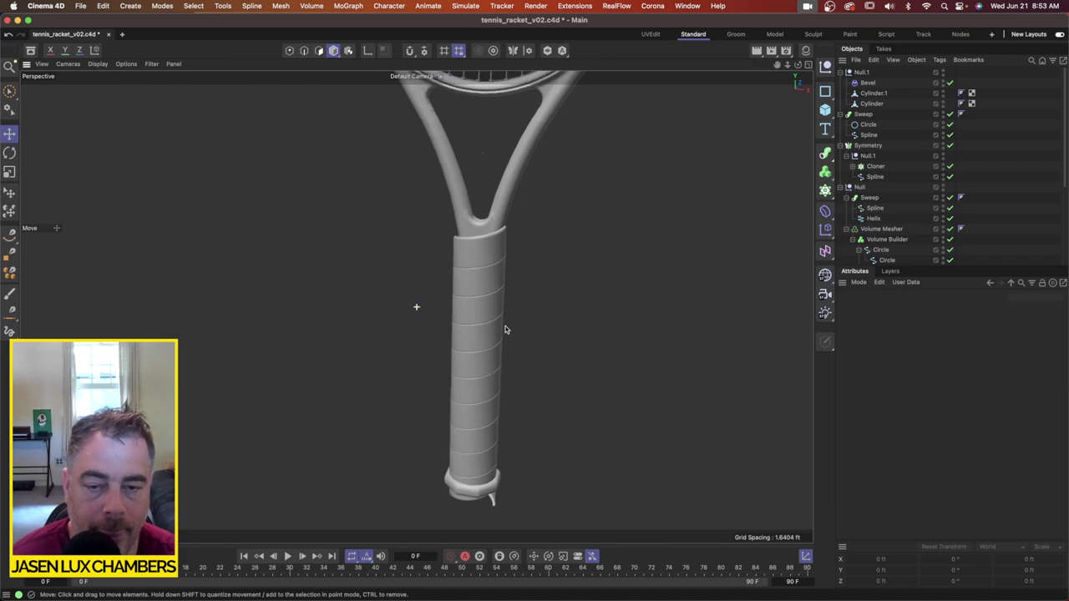
pyautogui.keyDown('alt'); pyautogui.moveTo(505, 326); pyautogui.dragTo(352, 198, button='middle'); pyautogui.keyUp('alt')
pyautogui.keyDown('alt'); pyautogui.moveTo(439, 269); pyautogui.dragTo(355, 212, button='middle'); pyautogui.keyUp('alt')
pyautogui.keyDown('alt'); pyautogui.moveTo(360, 236); pyautogui.dragTo(390, 234, button='right'); pyautogui.keyUp('alt')
pyautogui.keyDown('alt'); pyautogui.moveTo(390, 234); pyautogui.dragTo(452, 279, button='middle'); pyautogui.keyUp('alt')
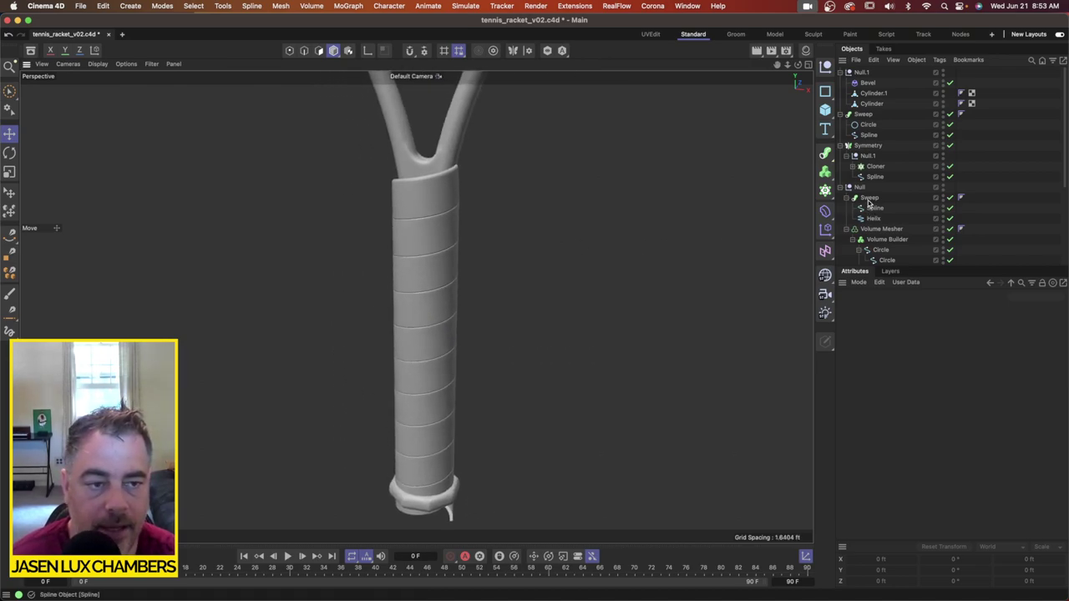
pyautogui.moveTo(868, 200); pyautogui.dragTo(868, 71)
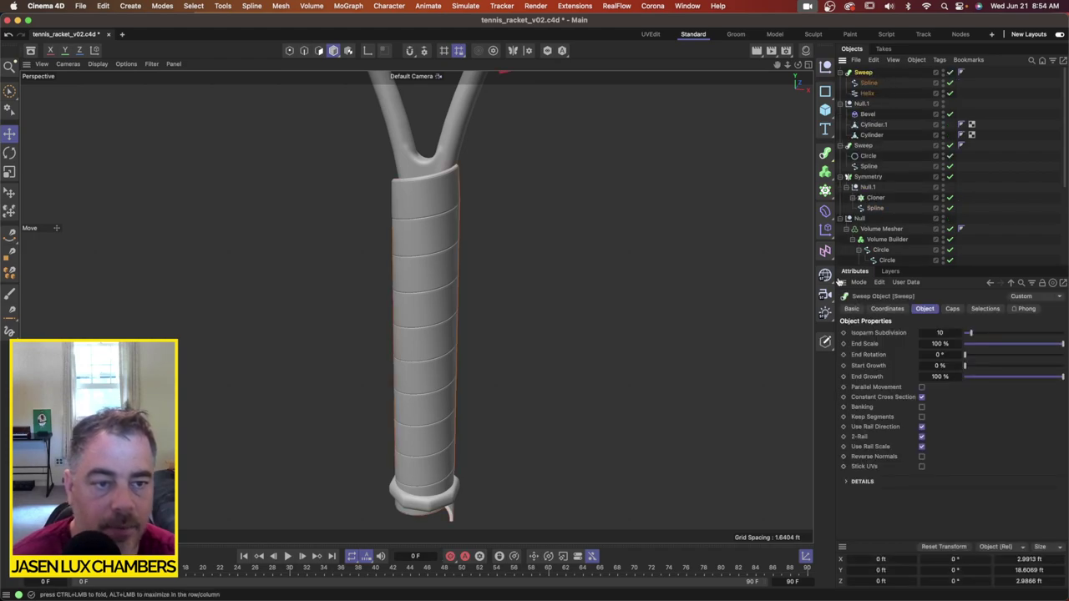
# Step: Try a Remesh generator on the grip wrap's Sweep with a mesh density of 5%
pyautogui.click(825, 152)
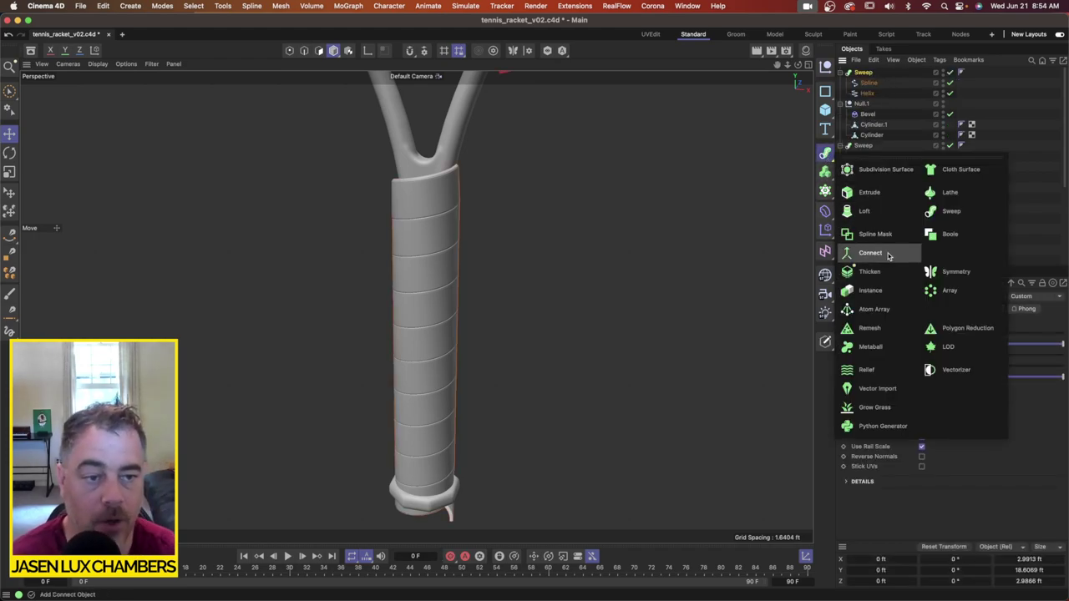
pyautogui.click(873, 328)
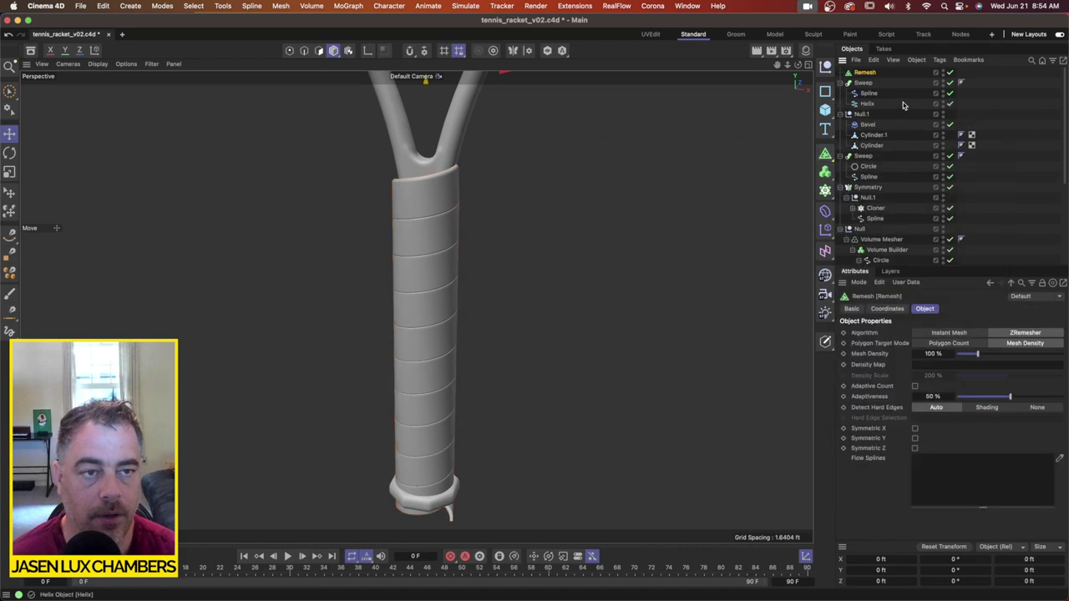
pyautogui.moveTo(866, 86); pyautogui.dragTo(864, 73)
pyautogui.click(865, 73)
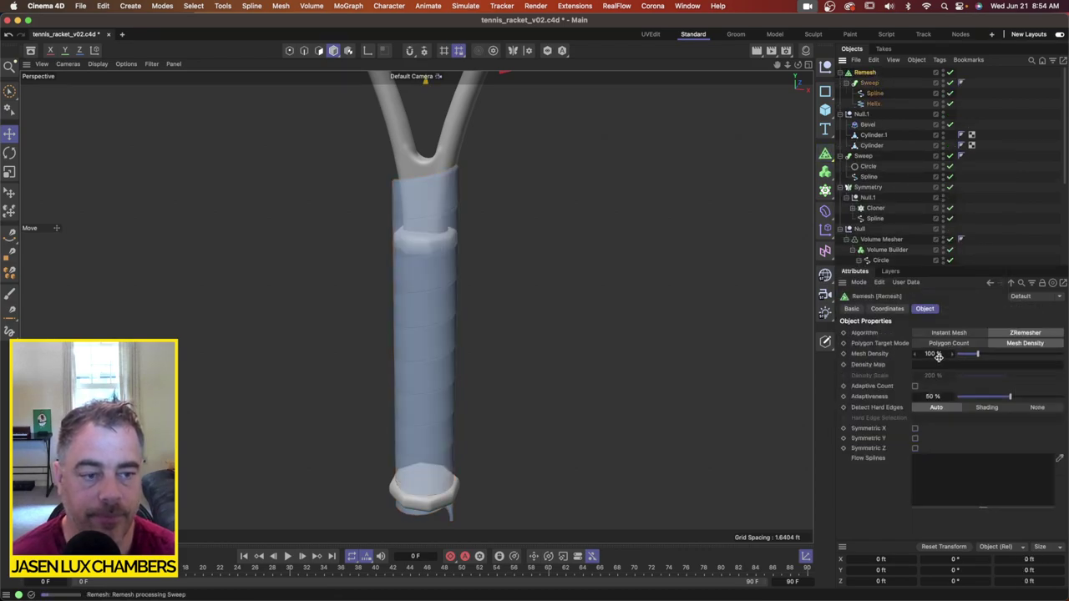
pyautogui.write('5')
pyautogui.press('Return')
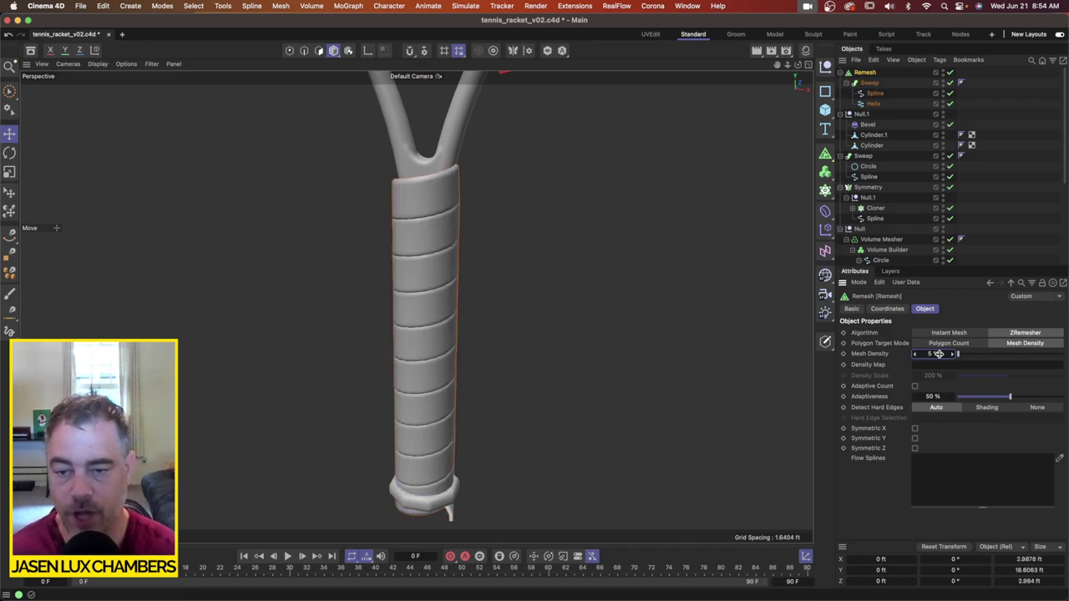
# Step: Switch the viewport display to Gouraud Shading (Lines) to show the grip wrap's polygon mesh
pyautogui.keyDown('alt'); pyautogui.moveTo(404, 253); pyautogui.dragTo(463, 203); pyautogui.keyUp('alt')
pyautogui.scroll(3, 463, 203)
pyautogui.click(97, 64)
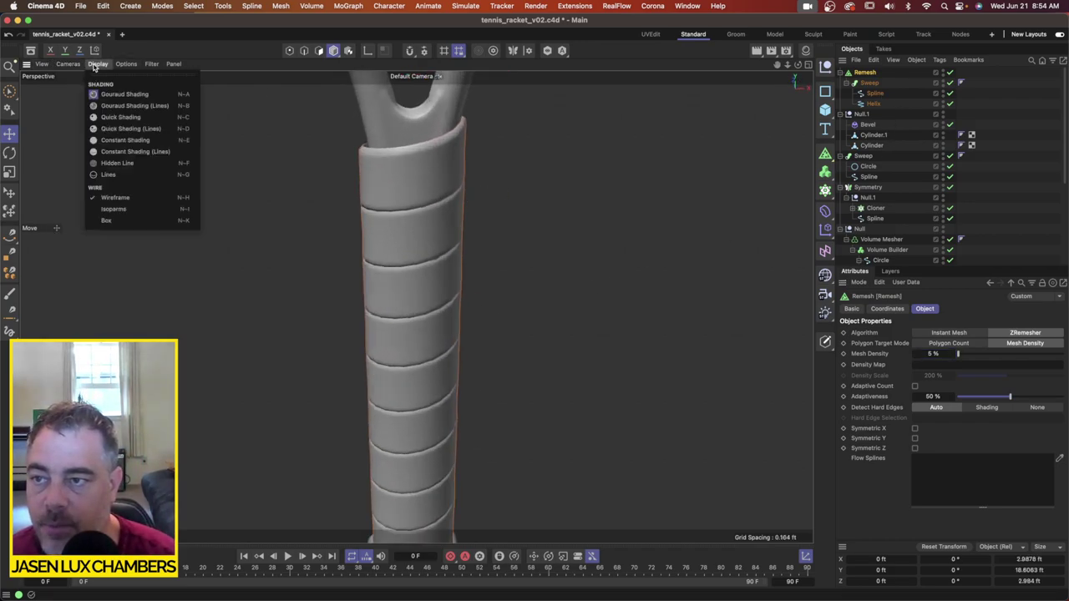
pyautogui.click(109, 106)
pyautogui.keyDown('alt'); pyautogui.moveTo(451, 200); pyautogui.dragTo(443, 238); pyautogui.keyUp('alt')
pyautogui.keyDown('alt'); pyautogui.moveTo(432, 226); pyautogui.dragTo(451, 284); pyautogui.keyUp('alt')
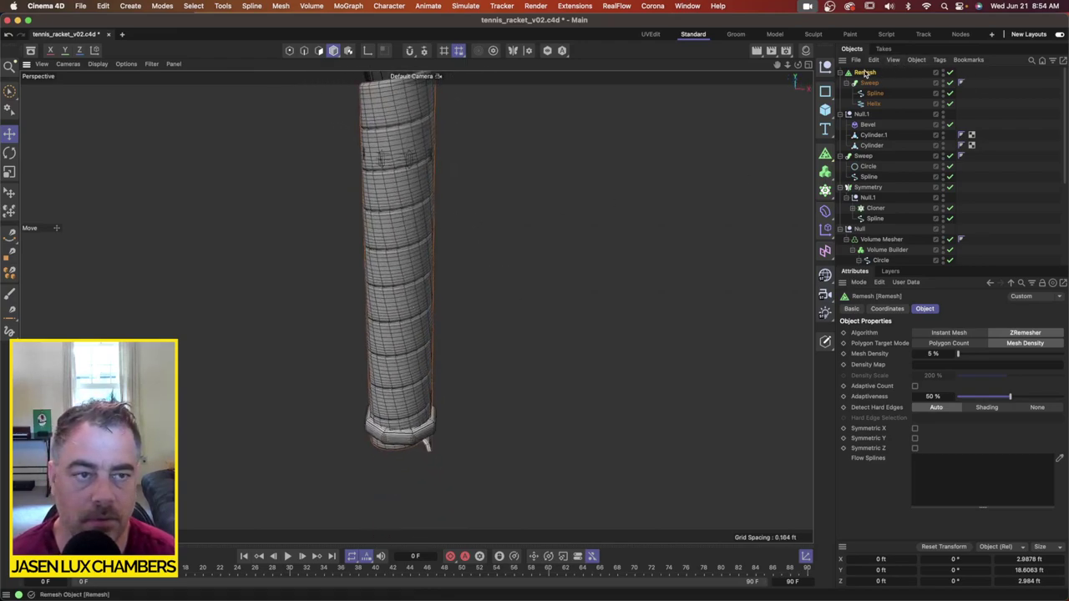
# Step: Set the grip wrap Remesh's mesh density to 2%
pyautogui.doubleClick(937, 354)
pyautogui.write('2')
pyautogui.press('Return')
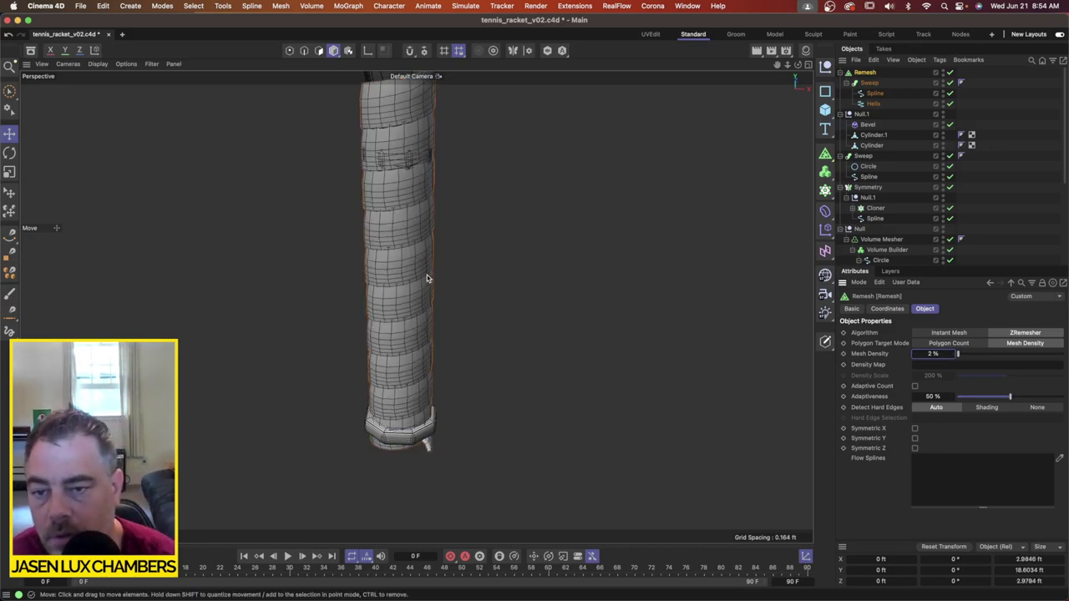
# Step: Examine the remeshed grip wrap's polygon layout up close and from several angles along the handle
pyautogui.keyDown('alt'); pyautogui.moveTo(429, 280); pyautogui.dragTo(392, 248); pyautogui.keyUp('alt')
pyautogui.keyDown('alt'); pyautogui.moveTo(392, 248); pyautogui.dragTo(537, 237, button='right'); pyautogui.keyUp('alt')
pyautogui.keyDown('alt'); pyautogui.moveTo(537, 237); pyautogui.dragTo(470, 253); pyautogui.keyUp('alt')
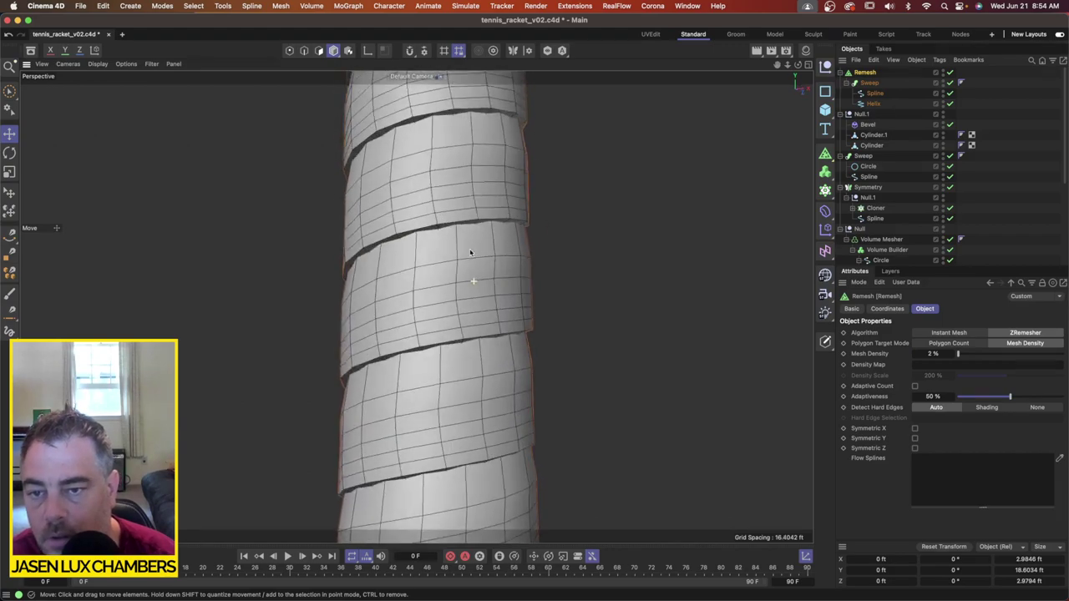
pyautogui.click(996, 170)
pyautogui.moveTo(509, 282)
pyautogui.keyDown('alt'); pyautogui.mouseDown()
pyautogui.moveTo(513, 334)
pyautogui.moveTo(573, 306)
pyautogui.moveTo(489, 238)
pyautogui.moveTo(479, 292)
pyautogui.moveTo(573, 296)
pyautogui.moveTo(652, 260)
pyautogui.moveTo(502, 238)
pyautogui.moveTo(499, 279)
pyautogui.mouseUp(); pyautogui.keyUp('alt')
pyautogui.keyDown('alt'); pyautogui.moveTo(545, 281); pyautogui.dragTo(395, 299, button='right'); pyautogui.keyUp('alt')
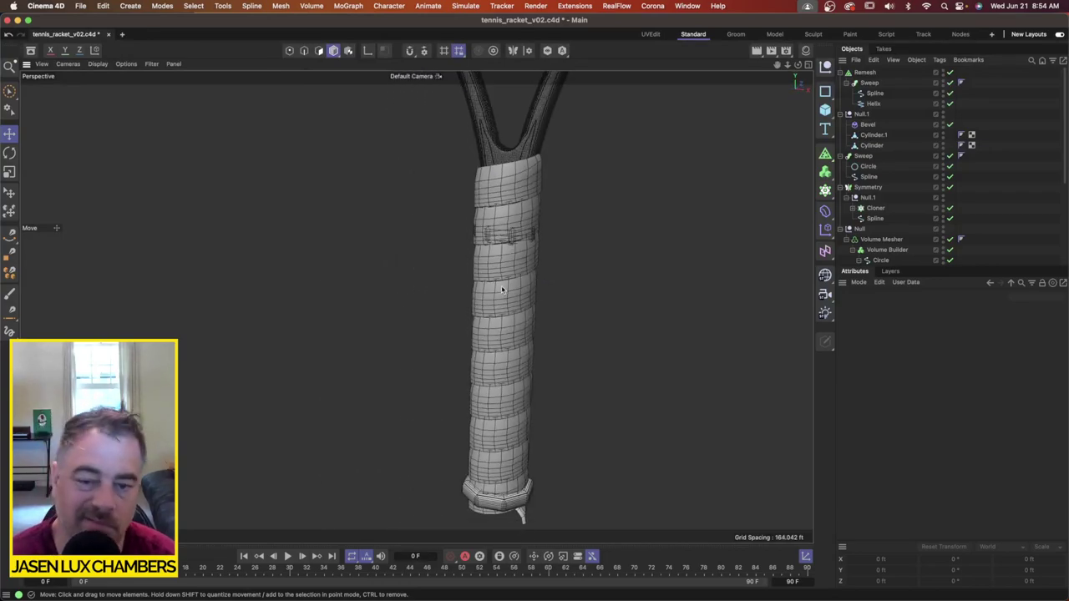
pyautogui.keyDown('alt'); pyautogui.moveTo(502, 288); pyautogui.dragTo(544, 284); pyautogui.keyUp('alt')
pyautogui.keyDown('alt'); pyautogui.moveTo(501, 285); pyautogui.dragTo(526, 279, button='right'); pyautogui.keyUp('alt')
pyautogui.keyDown('alt'); pyautogui.moveTo(525, 279); pyautogui.dragTo(471, 342, button='middle'); pyautogui.keyUp('alt')
pyautogui.moveTo(453, 295)
pyautogui.keyDown('alt'); pyautogui.mouseDown()
pyautogui.moveTo(573, 396)
pyautogui.moveTo(482, 332)
pyautogui.moveTo(463, 350)
pyautogui.moveTo(475, 353)
pyautogui.moveTo(439, 276)
pyautogui.moveTo(451, 250)
pyautogui.moveTo(452, 286)
pyautogui.mouseUp(); pyautogui.keyUp('alt')
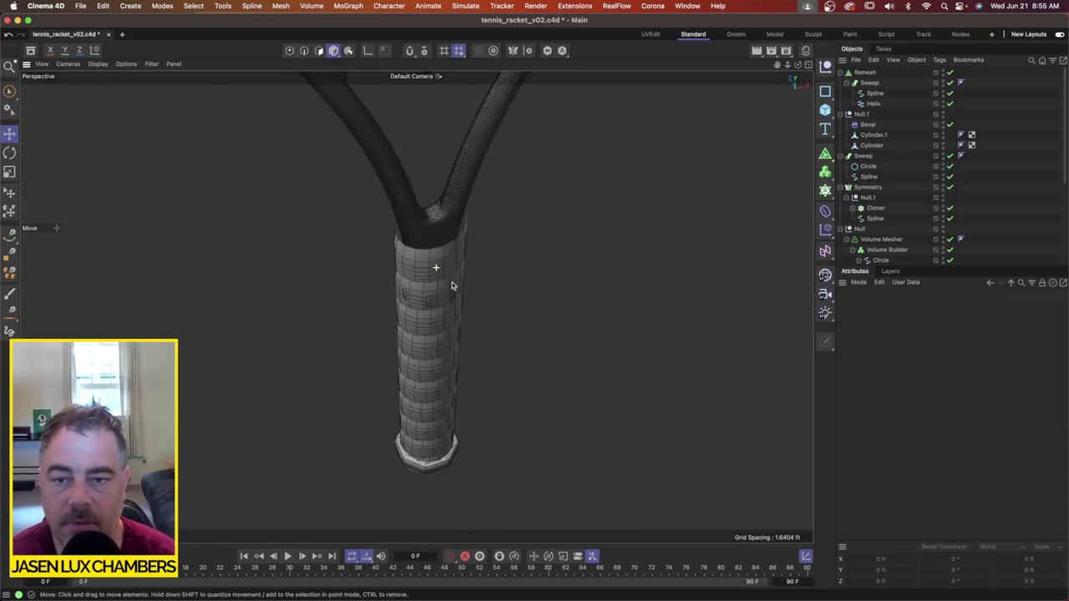
pyautogui.keyDown('alt'); pyautogui.moveTo(452, 285); pyautogui.dragTo(499, 264, button='right'); pyautogui.keyUp('alt')
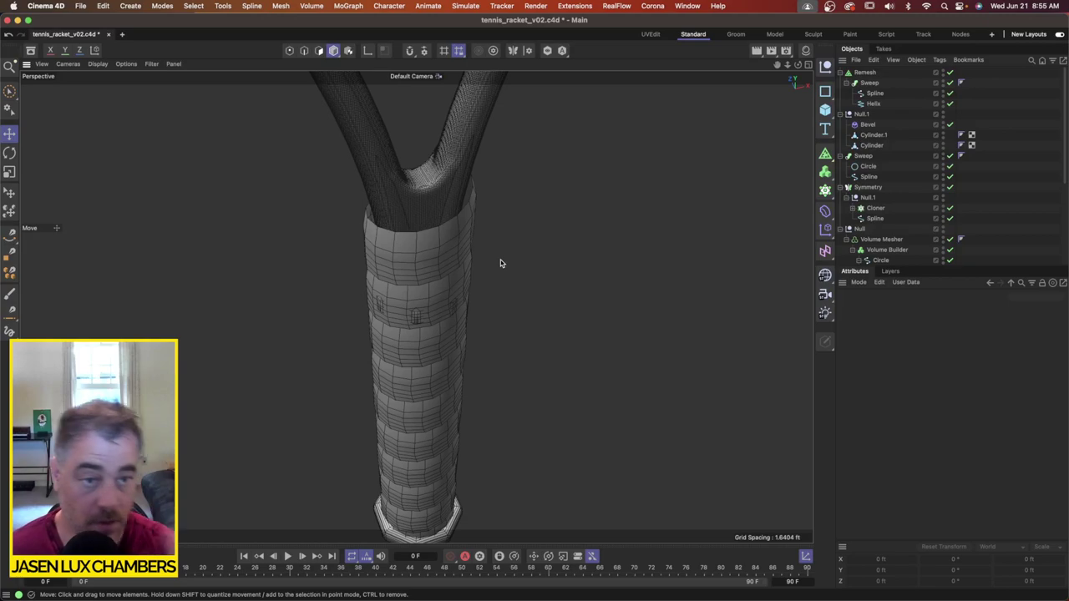
pyautogui.click(825, 212)
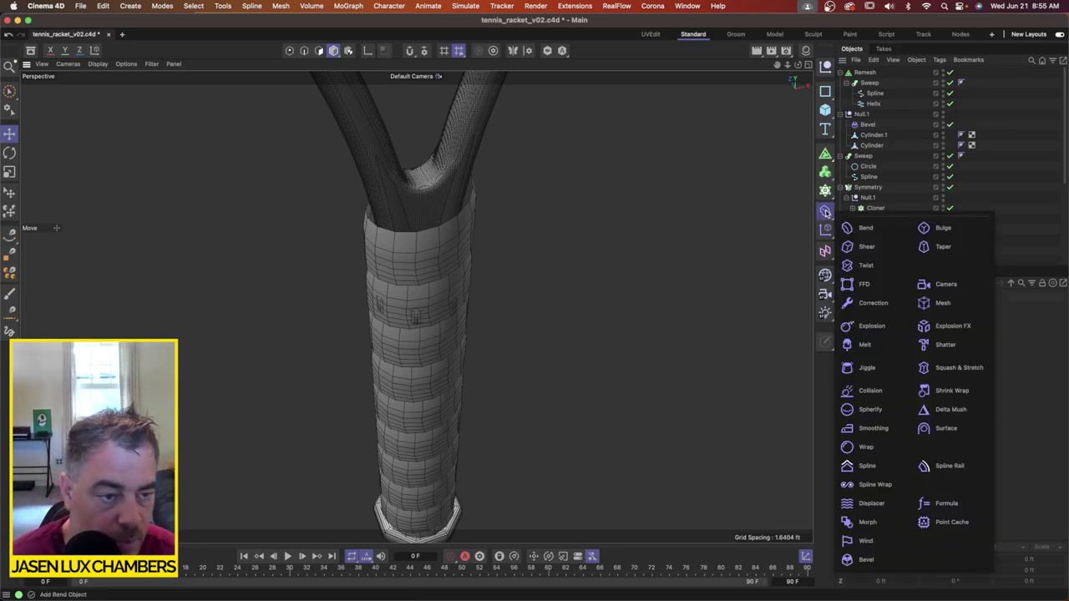
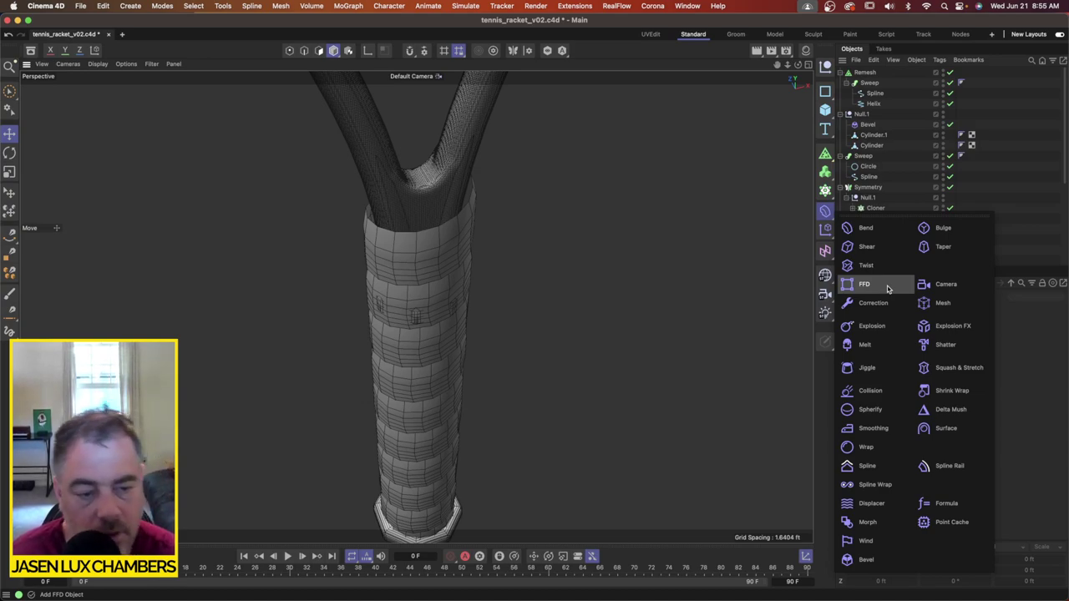
pyautogui.click(700, 290)
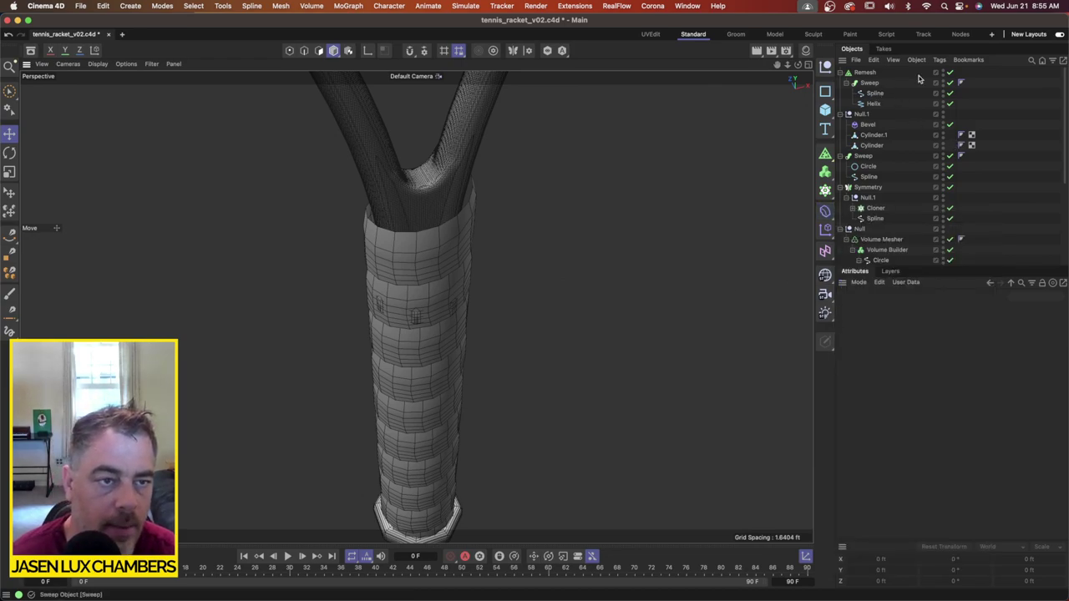
# Step: Take the grip wrap's Sweep back out of the Remesh generator and delete the Remesh
pyautogui.moveTo(868, 83); pyautogui.dragTo(873, 68)
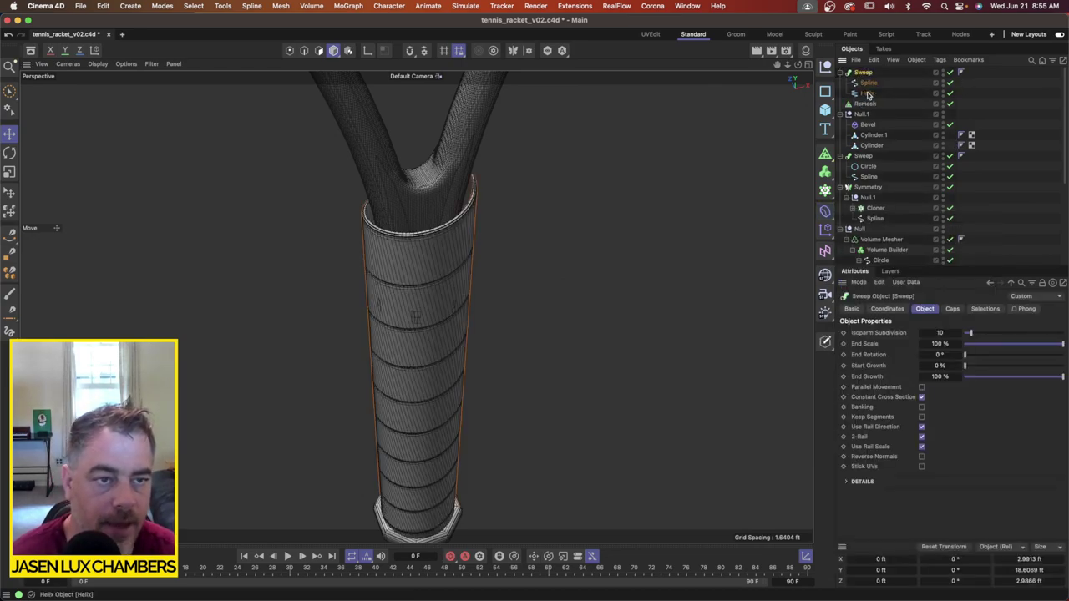
pyautogui.click(867, 104)
pyautogui.press('Delete')
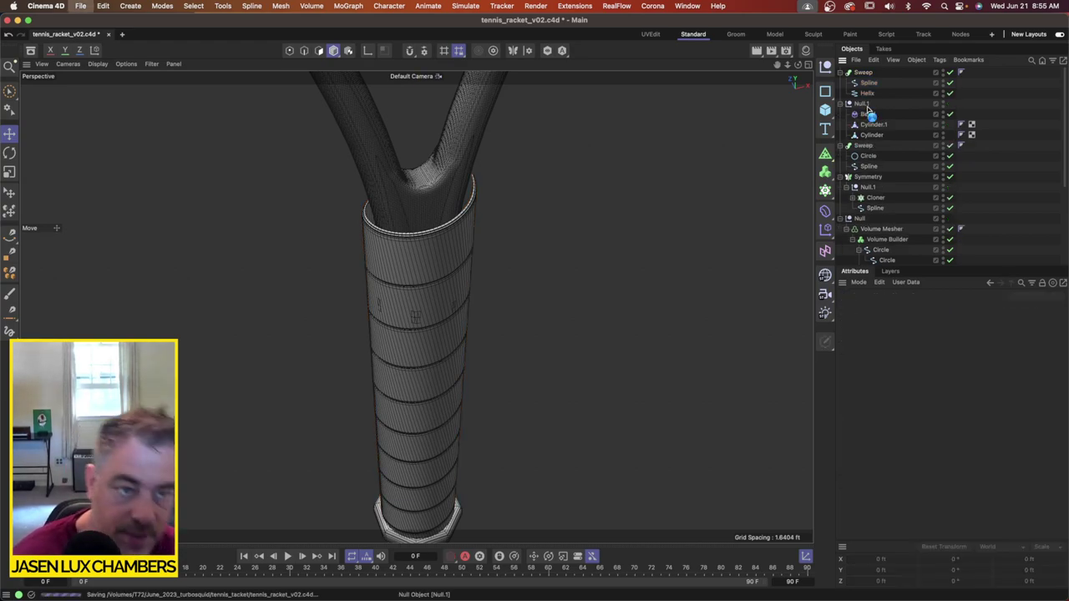
# Step: Collapse the object groups and move Null.1, the other Sweep and the Symmetry into the Null containing the racket frame
pyautogui.click(844, 104)
pyautogui.click(842, 114)
pyautogui.click(842, 125)
pyautogui.click(842, 135)
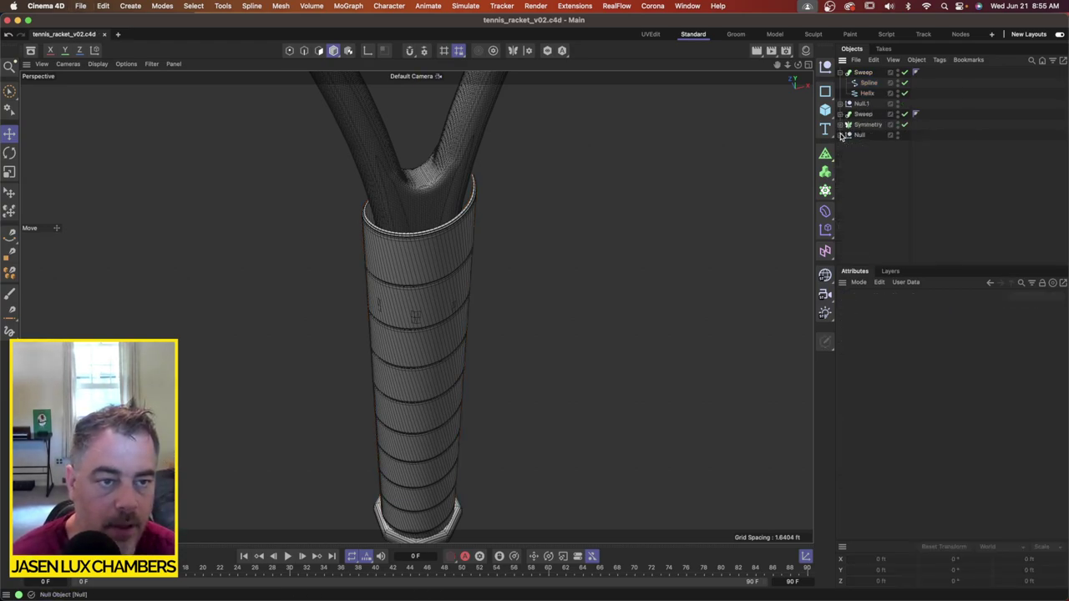
pyautogui.click(864, 126)
pyautogui.keyDown('shift'); pyautogui.click(864, 105); pyautogui.keyUp('shift')
pyautogui.moveTo(864, 105); pyautogui.dragTo(867, 134)
# Step: Hide the racket's Null in the viewport to isolate the grip wrap, and view the wrap along its full length
pyautogui.keyDown('alt'); pyautogui.doubleClick(944, 103); pyautogui.keyUp('alt')
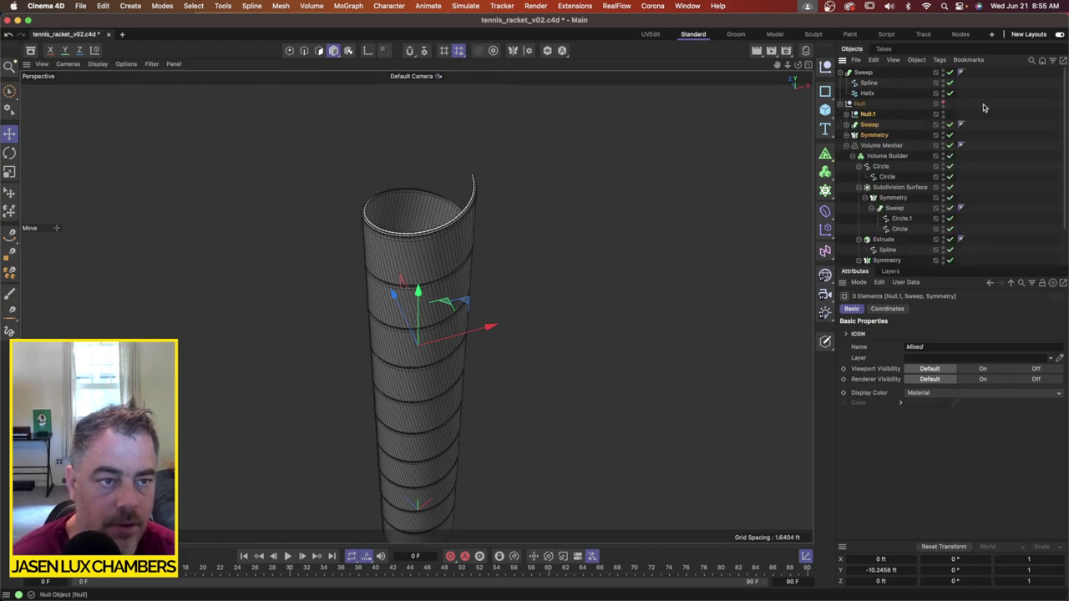
pyautogui.click(984, 106)
pyautogui.keyDown('alt'); pyautogui.moveTo(430, 309); pyautogui.dragTo(464, 297); pyautogui.keyUp('alt')
pyautogui.keyDown('alt'); pyautogui.moveTo(464, 298); pyautogui.dragTo(477, 204, button='middle'); pyautogui.keyUp('alt')
pyautogui.keyDown('alt'); pyautogui.moveTo(477, 203); pyautogui.dragTo(442, 262); pyautogui.keyUp('alt')
pyautogui.keyDown('alt'); pyautogui.moveTo(415, 406); pyautogui.dragTo(446, 271); pyautogui.keyUp('alt')
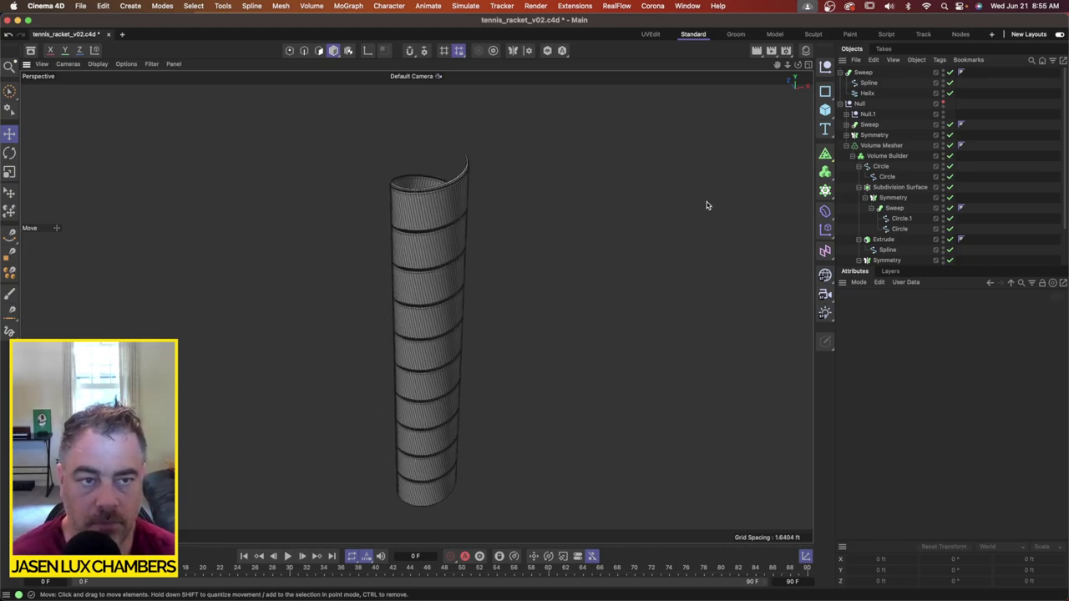
# Step: Add an FFD deformer and move it down in Y to about -12.6 ft, around the middle of the grip wrap
pyautogui.click(864, 73)
pyautogui.click(825, 212)
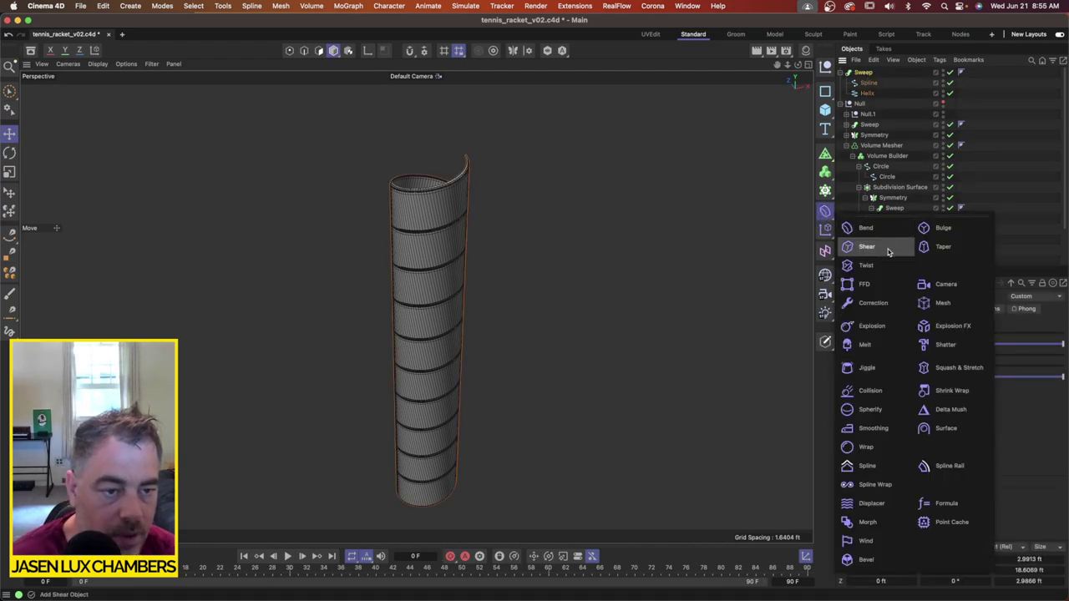
pyautogui.click(893, 290)
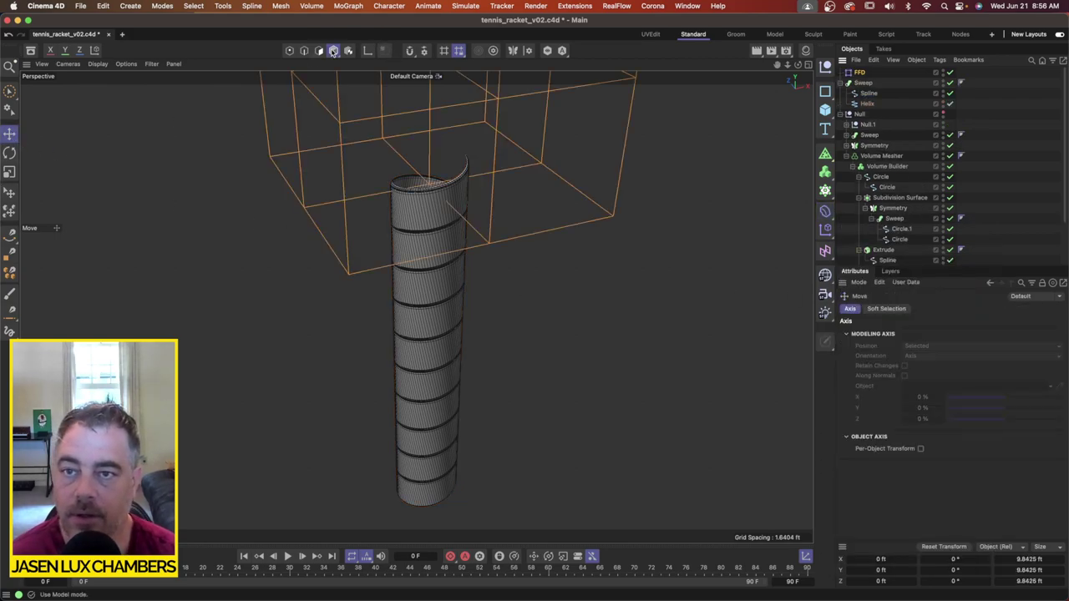
pyautogui.scroll(-2, 453, 181)
pyautogui.keyDown('alt'); pyautogui.moveTo(454, 181); pyautogui.dragTo(468, 256, button='middle'); pyautogui.keyUp('alt')
pyautogui.keyDown('alt'); pyautogui.moveTo(467, 256); pyautogui.dragTo(453, 280); pyautogui.keyUp('alt')
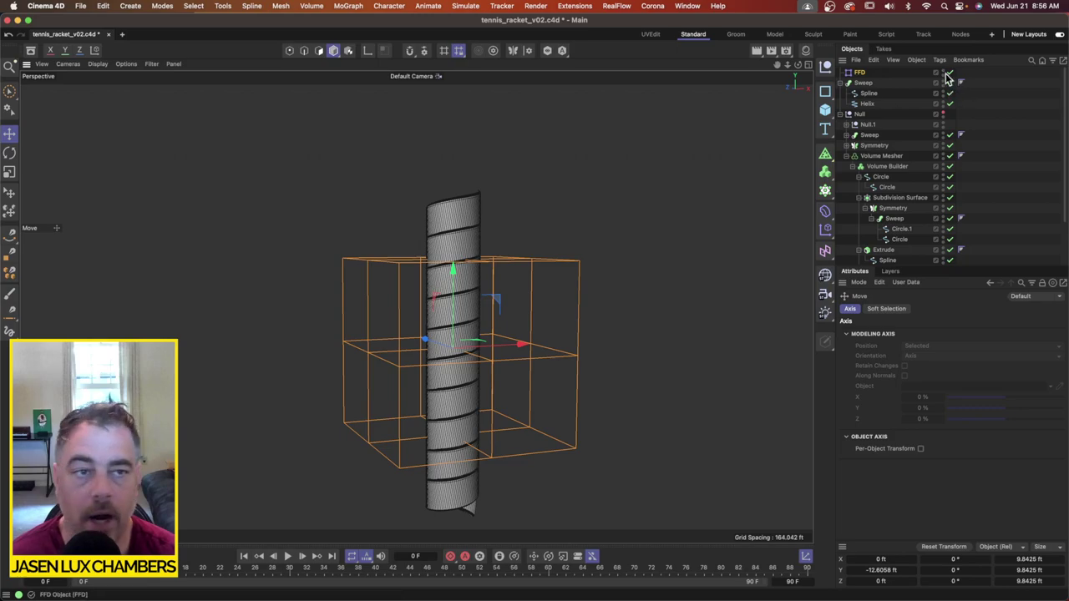
# Step: Set the FFD's grid size to 5.8425 ft in X and Z and 16.8425 ft in Y
pyautogui.click(860, 73)
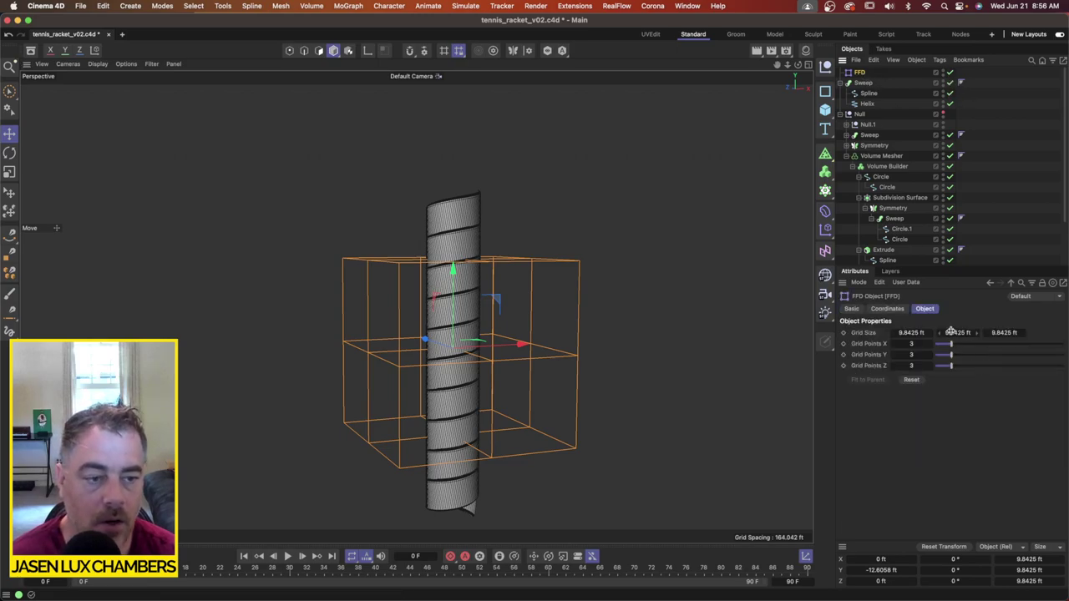
pyautogui.click(893, 335)
pyautogui.click(893, 335)
pyautogui.click(893, 335)
pyautogui.click(893, 335)
pyautogui.keyDown('alt'); pyautogui.moveTo(393, 301); pyautogui.dragTo(830, 412); pyautogui.keyUp('alt')
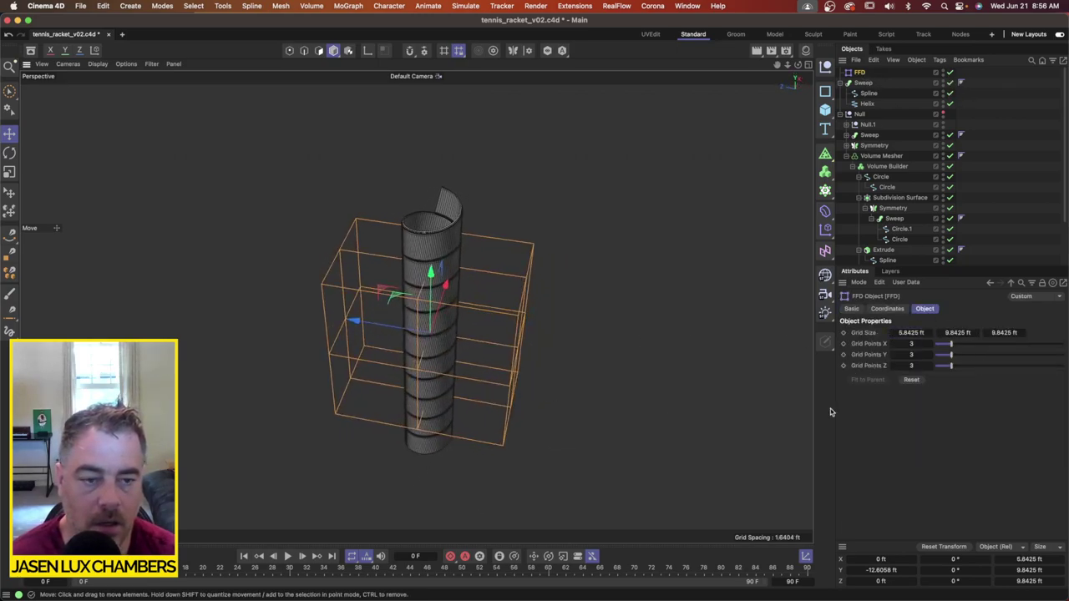
pyautogui.moveTo(977, 334); pyautogui.dragTo(980, 332)
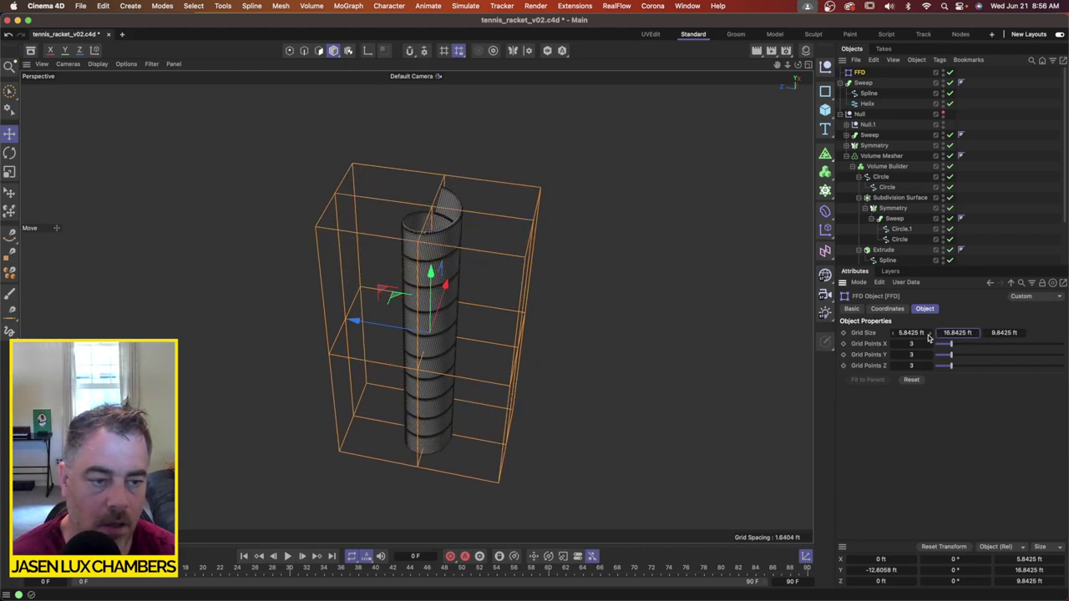
pyautogui.click(921, 333)
pyautogui.press('super+c')
pyautogui.doubleClick(1004, 332)
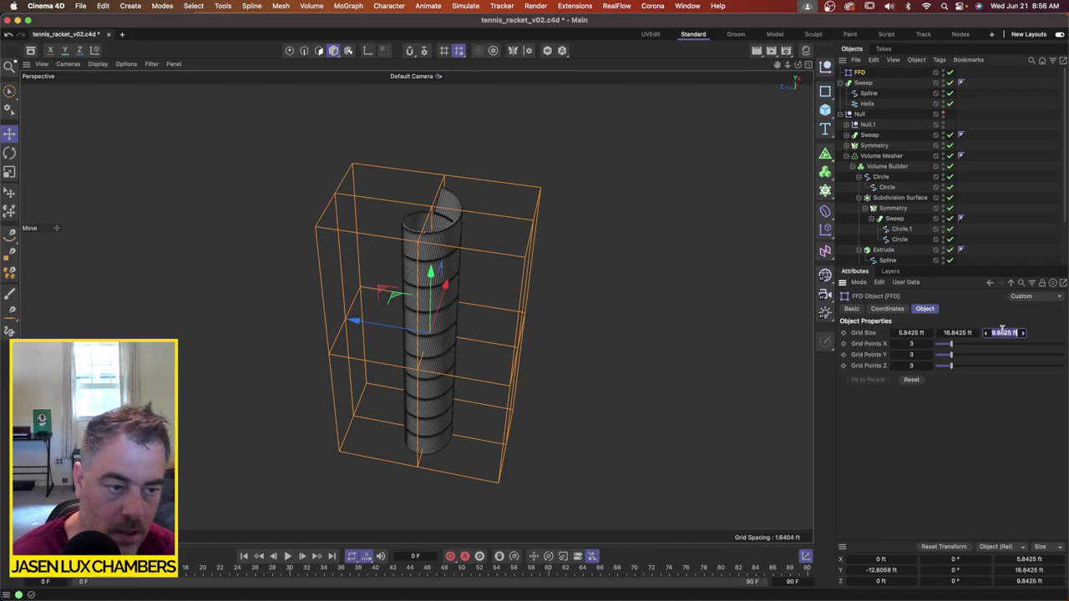
pyautogui.press('super+v')
pyautogui.press('Return')
# Step: Increase the FFD's Y grid size to 19.8425 ft and lower the cage to about -13.07 ft to enclose the whole wrap
pyautogui.keyDown('alt'); pyautogui.moveTo(456, 260); pyautogui.dragTo(535, 294); pyautogui.keyUp('alt')
pyautogui.click(979, 334)
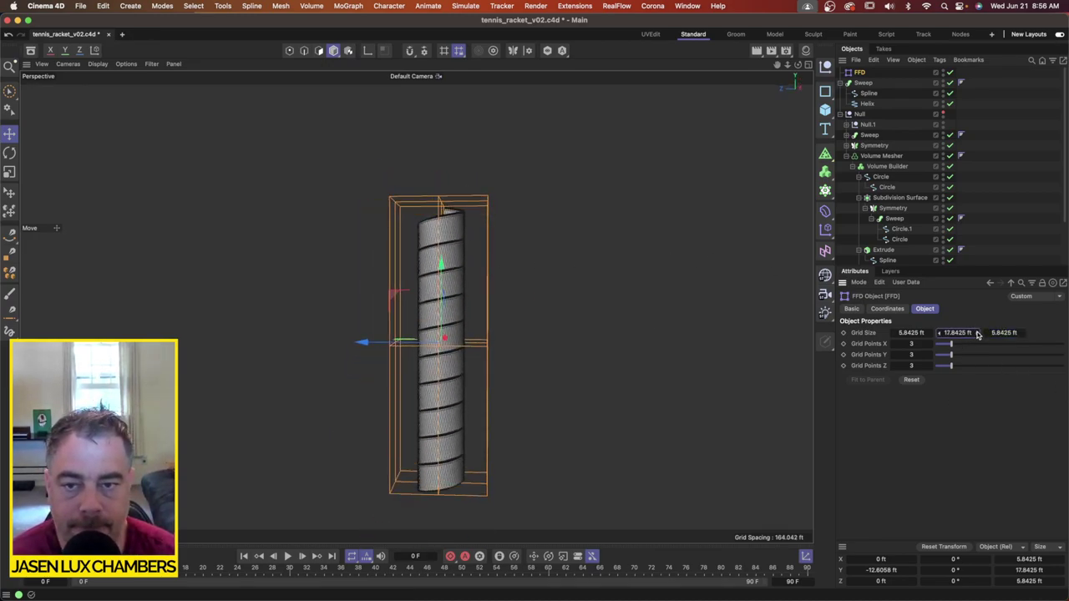
pyautogui.click(979, 334)
pyautogui.keyDown('alt'); pyautogui.moveTo(416, 307); pyautogui.dragTo(534, 384); pyautogui.keyUp('alt')
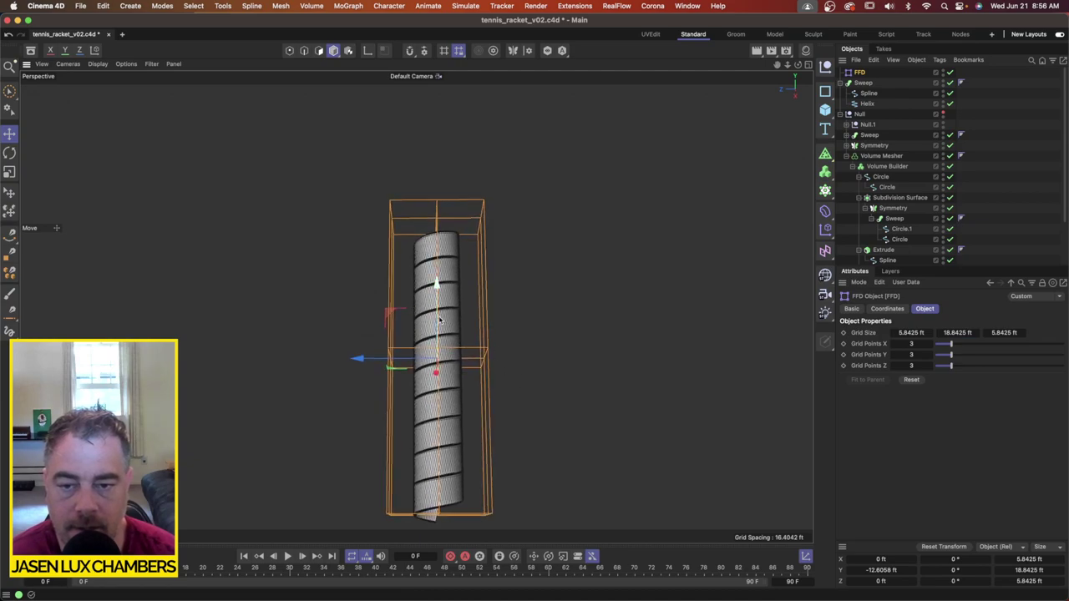
pyautogui.moveTo(458, 325); pyautogui.dragTo(454, 356)
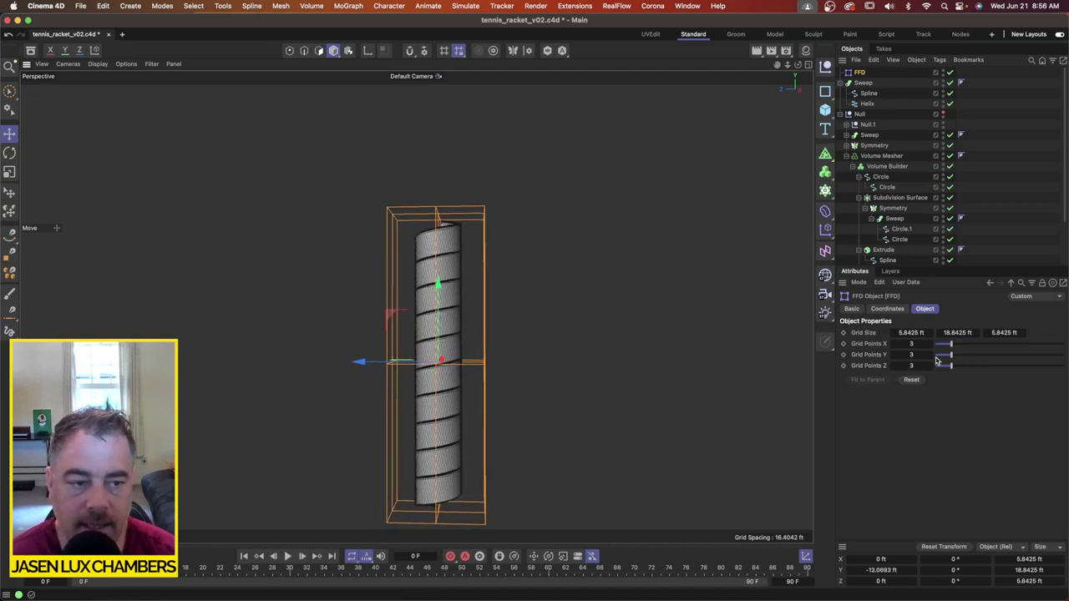
pyautogui.click(975, 333)
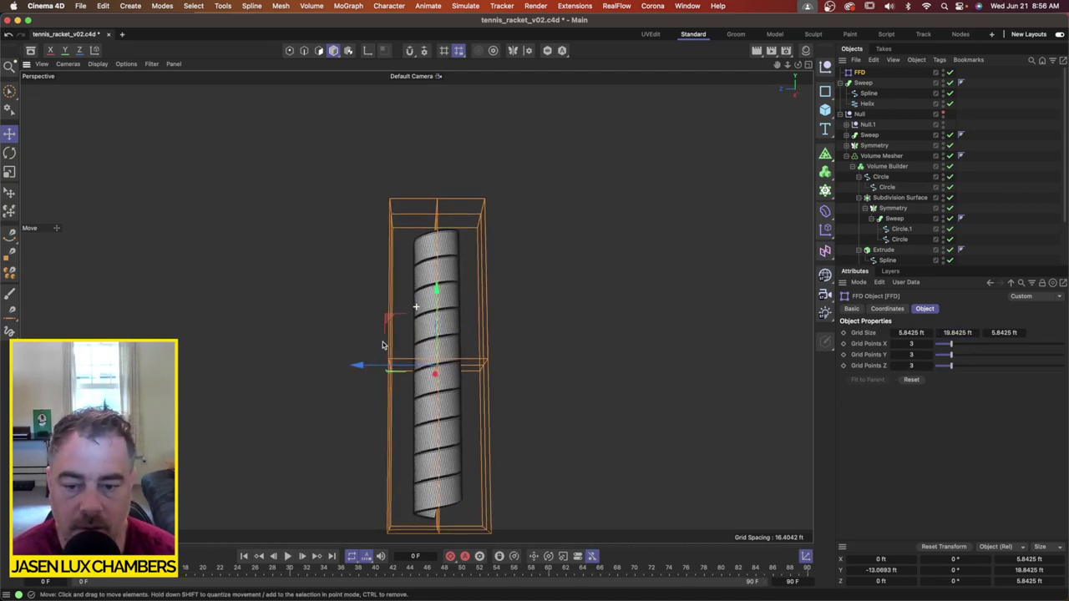
pyautogui.keyDown('alt'); pyautogui.moveTo(373, 378); pyautogui.dragTo(359, 401); pyautogui.keyUp('alt')
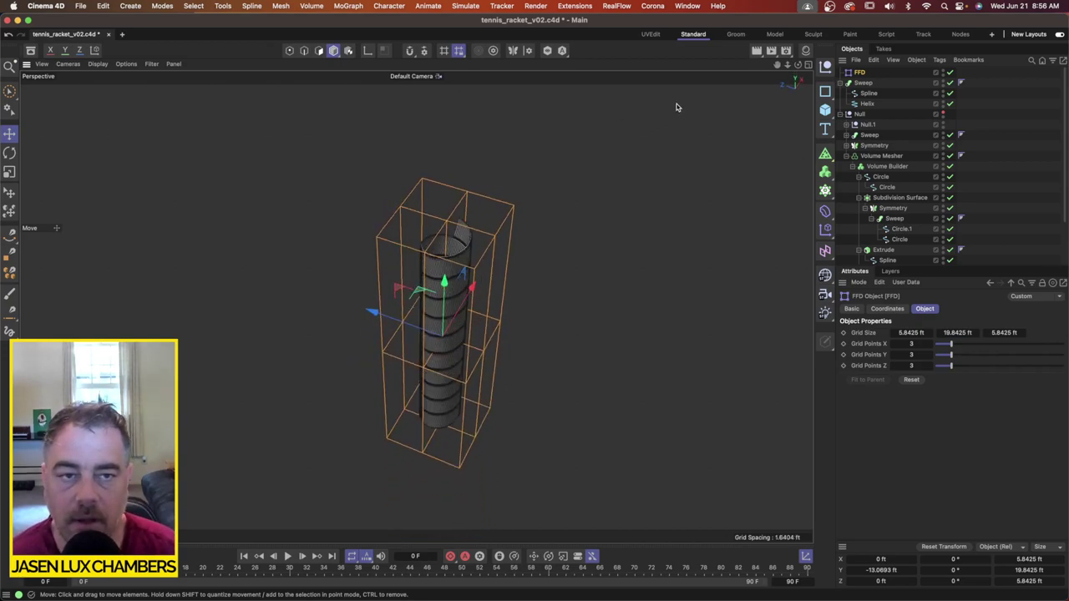
# Step: In the Top view, reduce the FFD's X and Z grid sizes to 3.8425 ft
pyautogui.click(808, 66)
pyautogui.click(809, 66)
pyautogui.keyDown('alt'); pyautogui.moveTo(494, 240); pyautogui.dragTo(373, 265, button='right'); pyautogui.keyUp('alt')
pyautogui.scroll(-3, 372, 267)
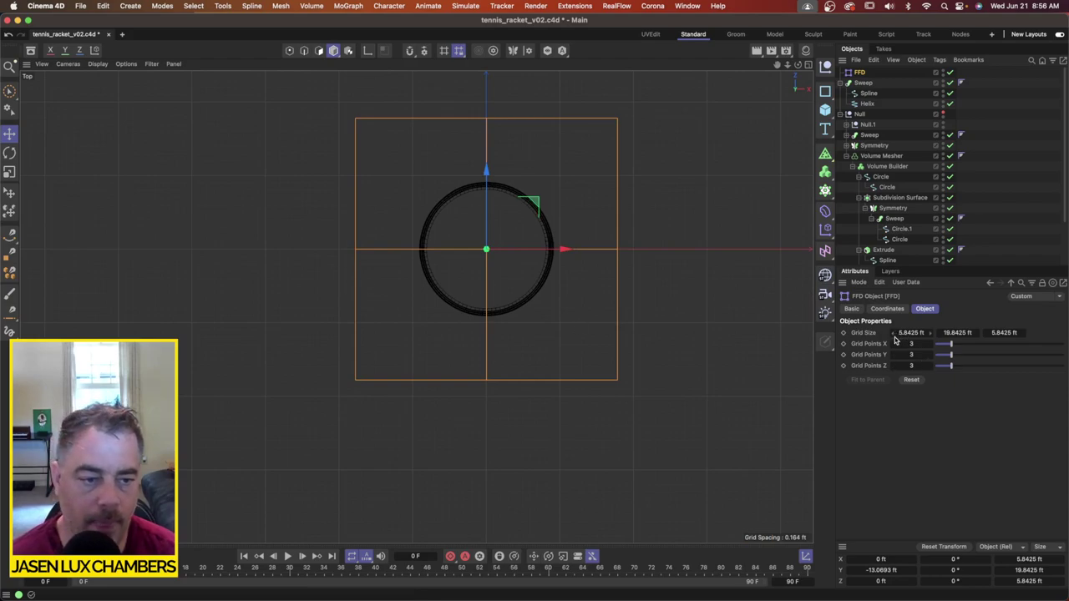
pyautogui.moveTo(892, 334); pyautogui.dragTo(892, 334)
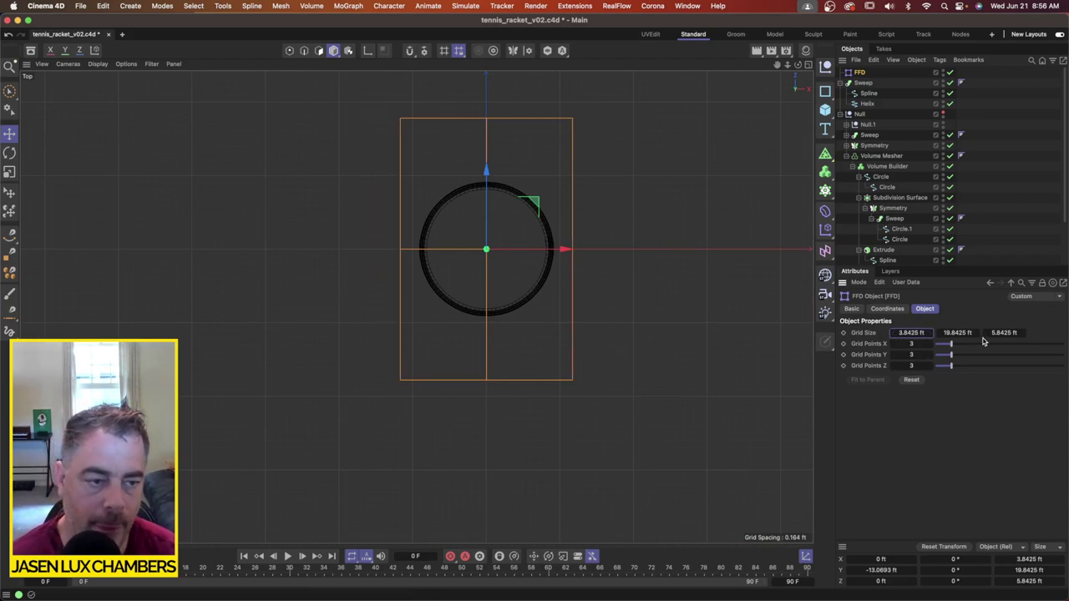
pyautogui.moveTo(984, 332); pyautogui.dragTo(986, 333)
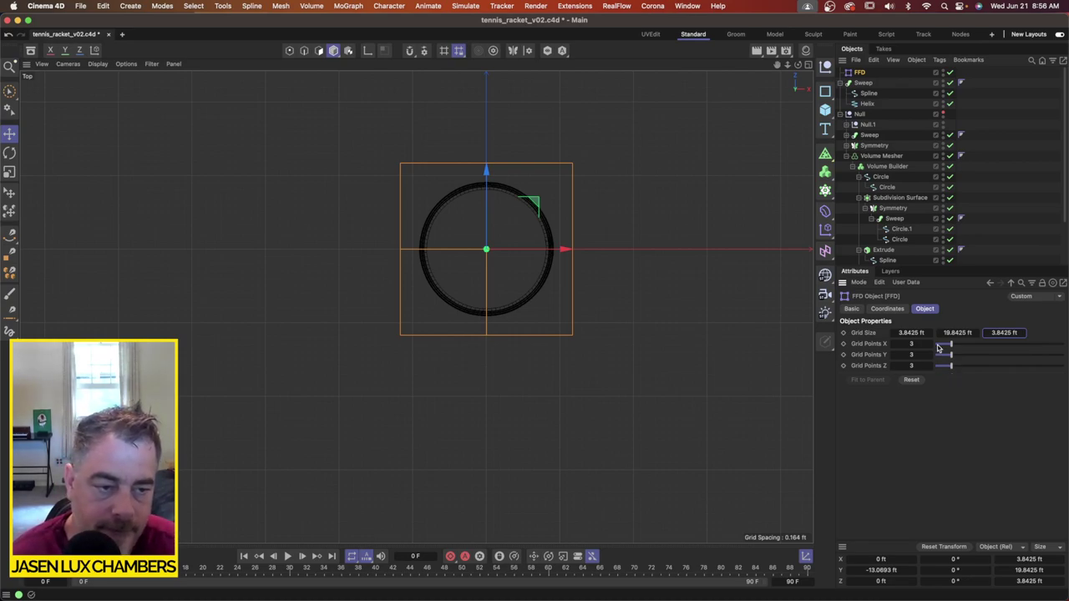
# Step: Set the FFD's grid points to 4 in X, 2 in Y and 4 in Z
pyautogui.moveTo(892, 357); pyautogui.dragTo(892, 357)
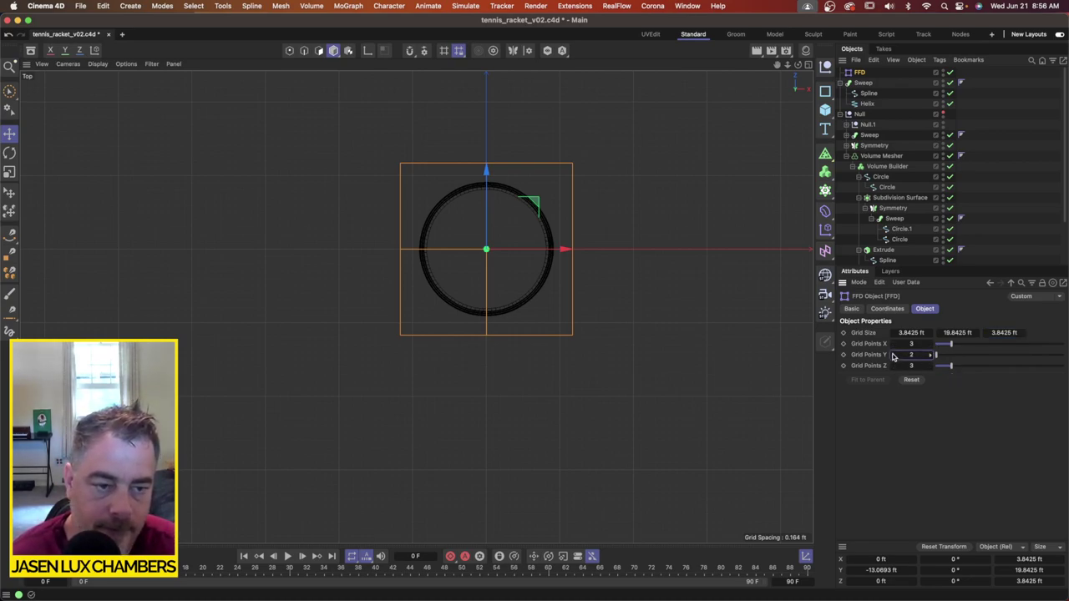
pyautogui.click(933, 345)
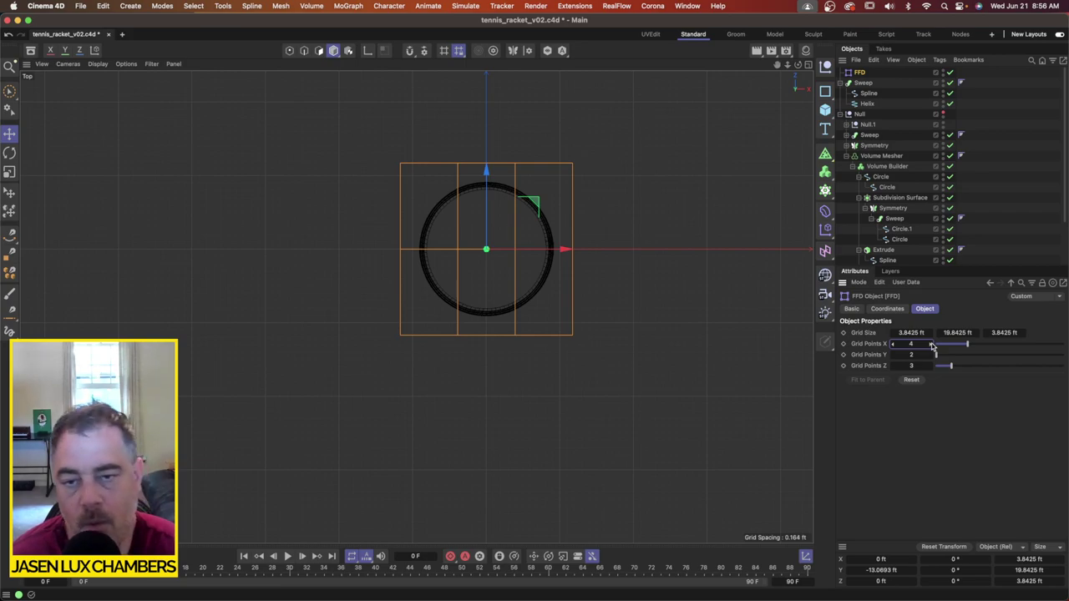
pyautogui.click(932, 368)
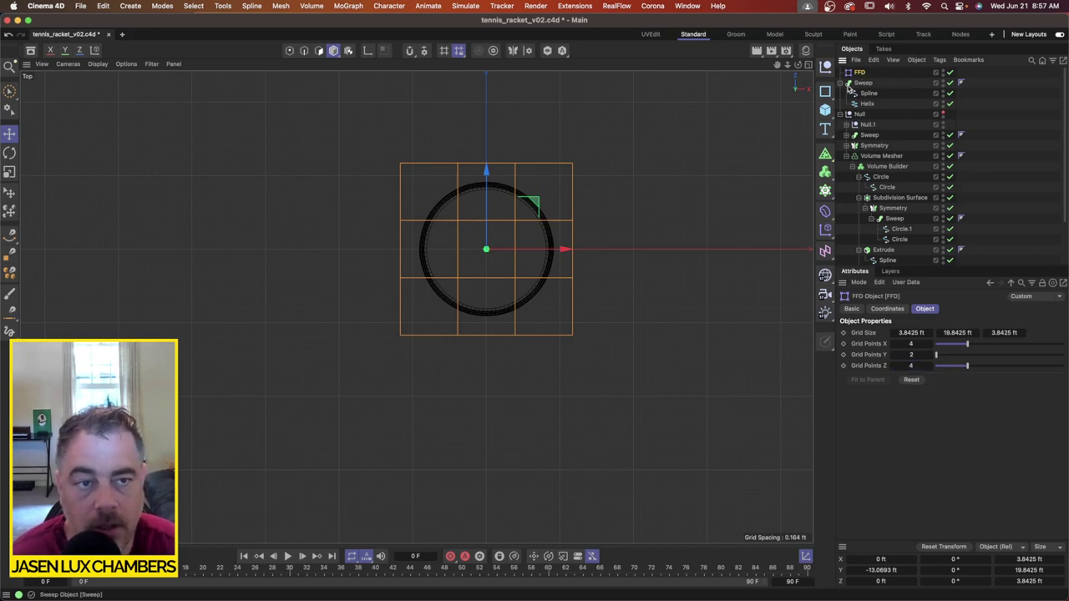
# Step: Group the FFD and the grip wrap's Sweep under a new Null and select the FFD inside it
pyautogui.click(848, 83)
pyautogui.click(863, 83)
pyautogui.keyDown('shift'); pyautogui.click(861, 72); pyautogui.keyUp('shift')
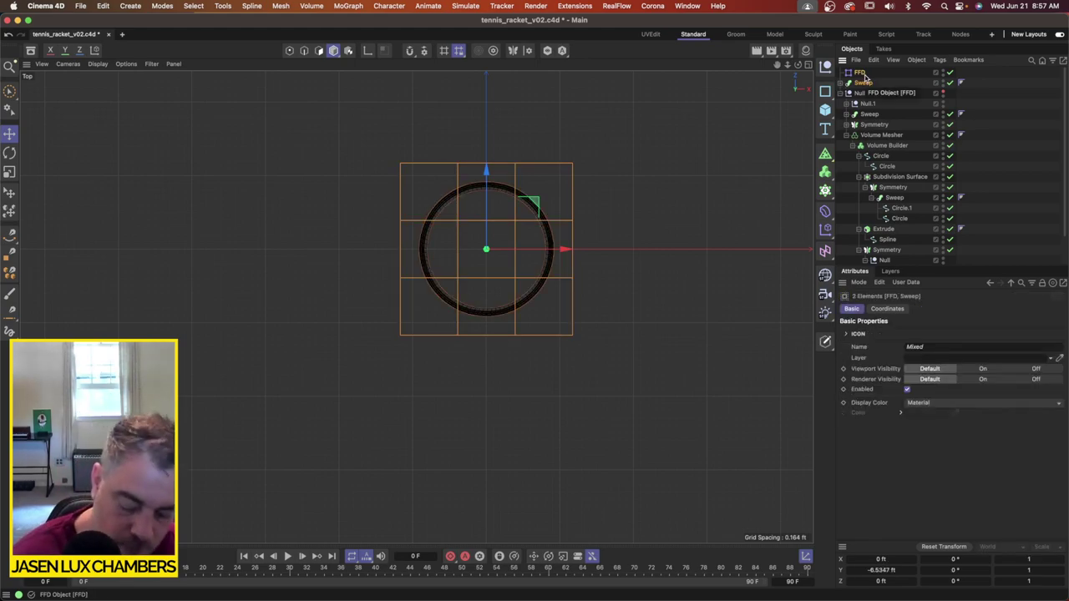
pyautogui.hotkey('alt', 'g')
pyautogui.click(842, 72)
pyautogui.click(867, 84)
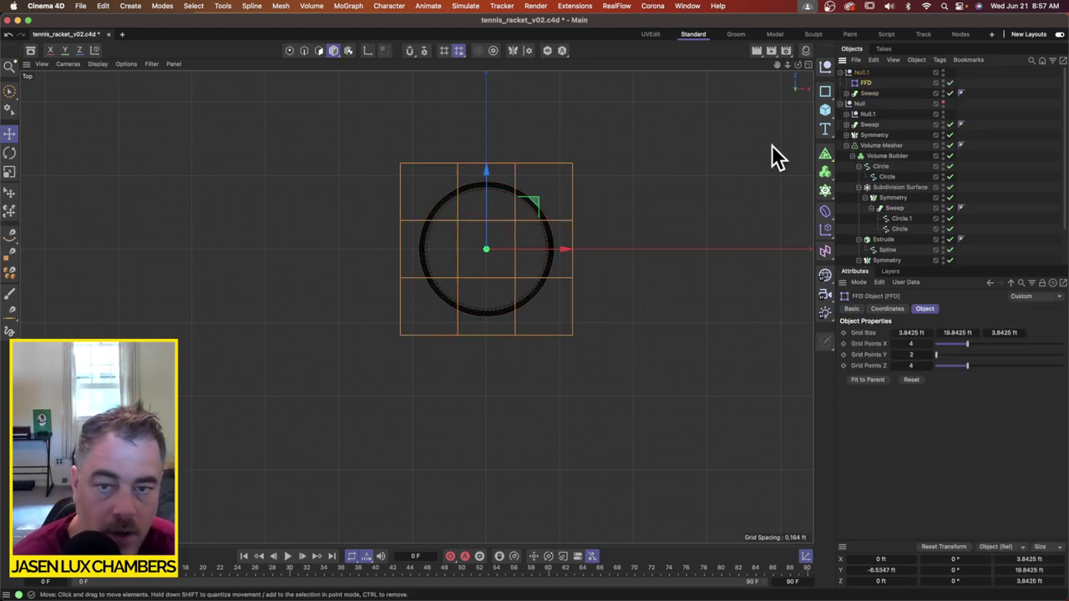
# Step: Switch to Points mode and rectangle-select the points at all four outer corners of the FFD cage
pyautogui.click(289, 50)
pyautogui.click(9, 90)
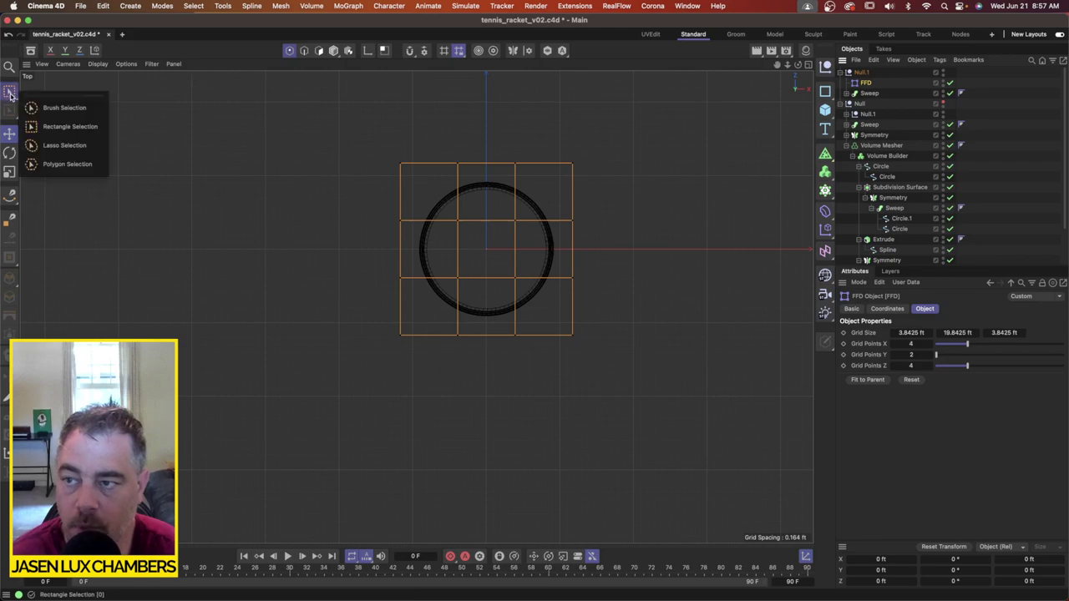
pyautogui.click(48, 125)
pyautogui.moveTo(314, 130); pyautogui.dragTo(429, 187)
pyautogui.keyDown('shift'); pyautogui.moveTo(628, 147); pyautogui.dragTo(512, 186); pyautogui.keyUp('shift')
pyautogui.keyDown('shift'); pyautogui.moveTo(575, 330); pyautogui.dragTo(545, 345); pyautogui.keyUp('shift')
pyautogui.keyDown('shift'); pyautogui.moveTo(421, 315); pyautogui.dragTo(312, 413); pyautogui.keyUp('shift')
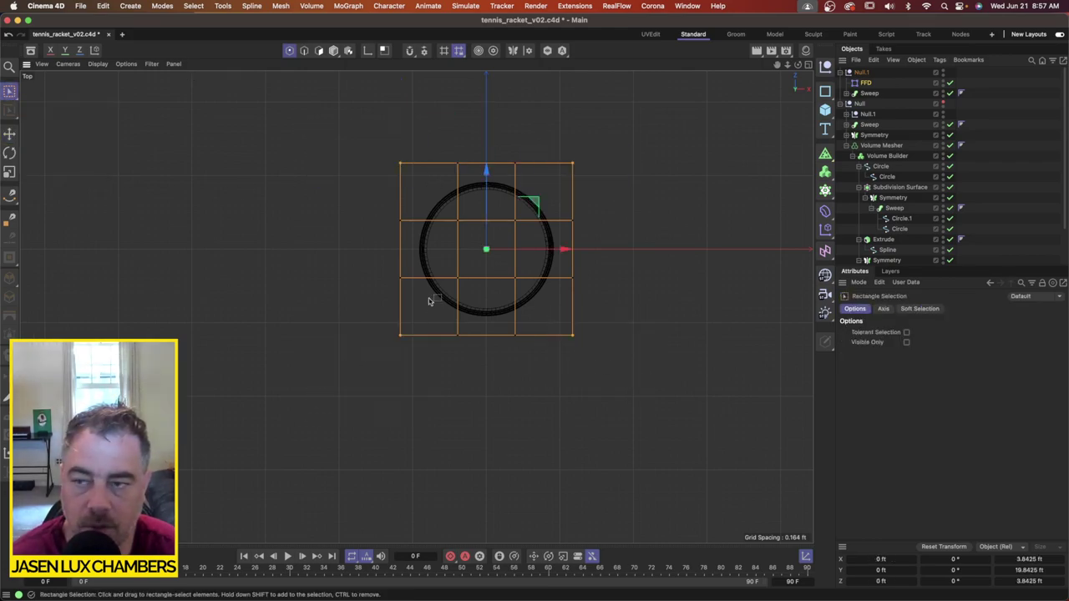
# Step: Try scaling the FFD's corner points inward to about 67% with Y locked, and undo the scaling
pyautogui.click(66, 50)
pyautogui.moveTo(585, 191); pyautogui.dragTo(540, 207)
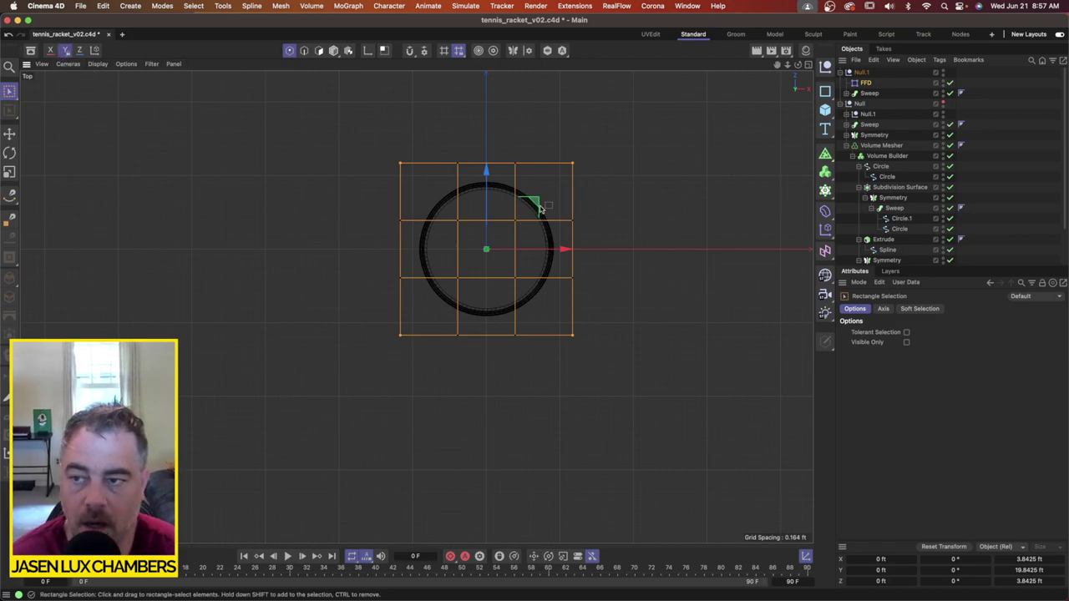
pyautogui.click(66, 51)
pyautogui.press('t')
pyautogui.click(66, 51)
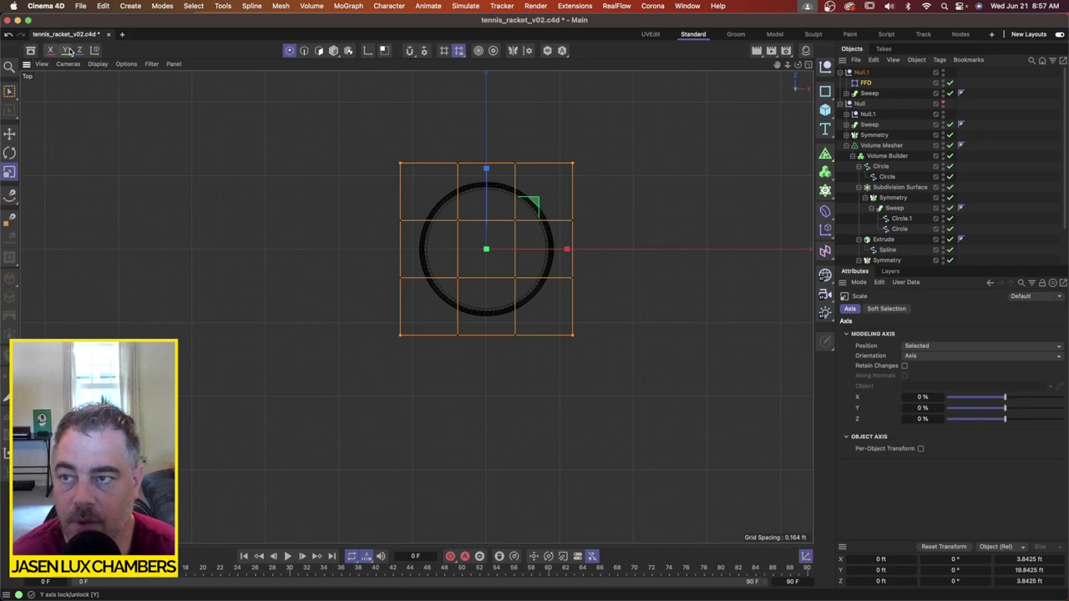
pyautogui.moveTo(682, 186); pyautogui.dragTo(540, 217)
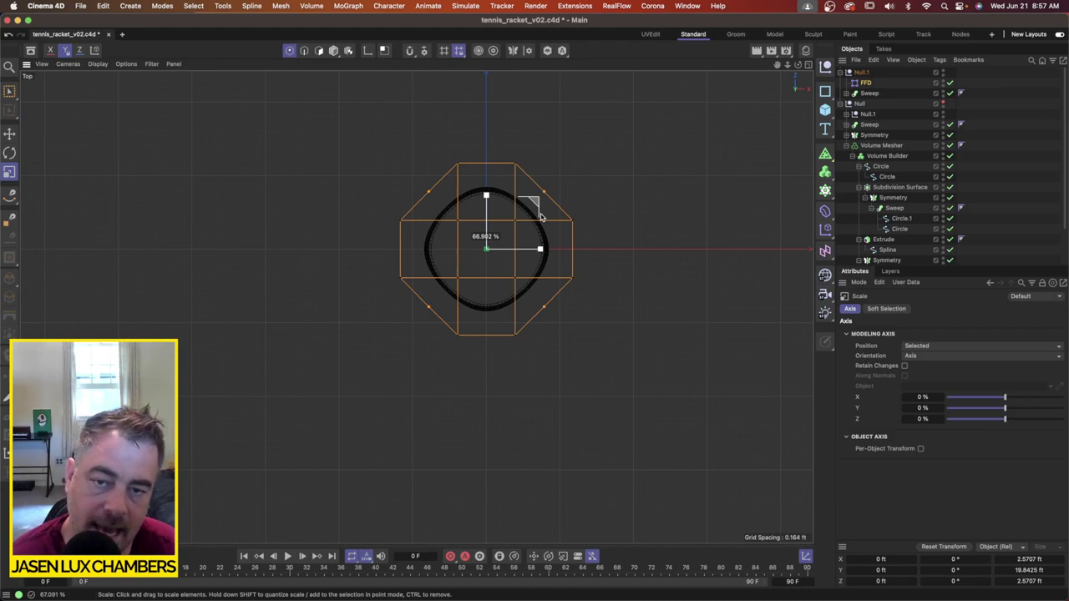
pyautogui.moveTo(541, 216); pyautogui.dragTo(541, 216)
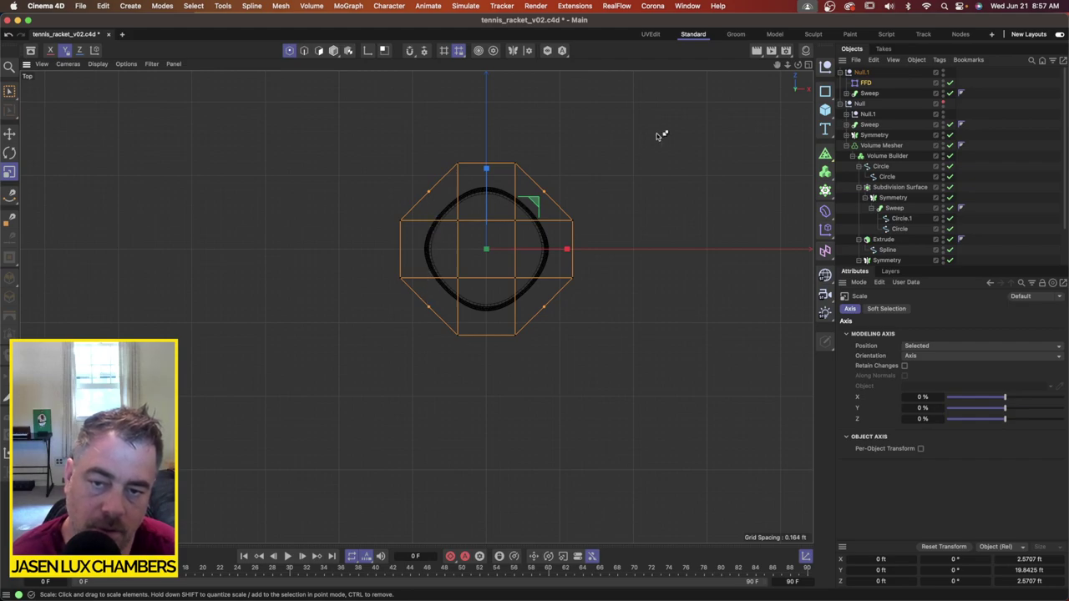
pyautogui.press('super+z')
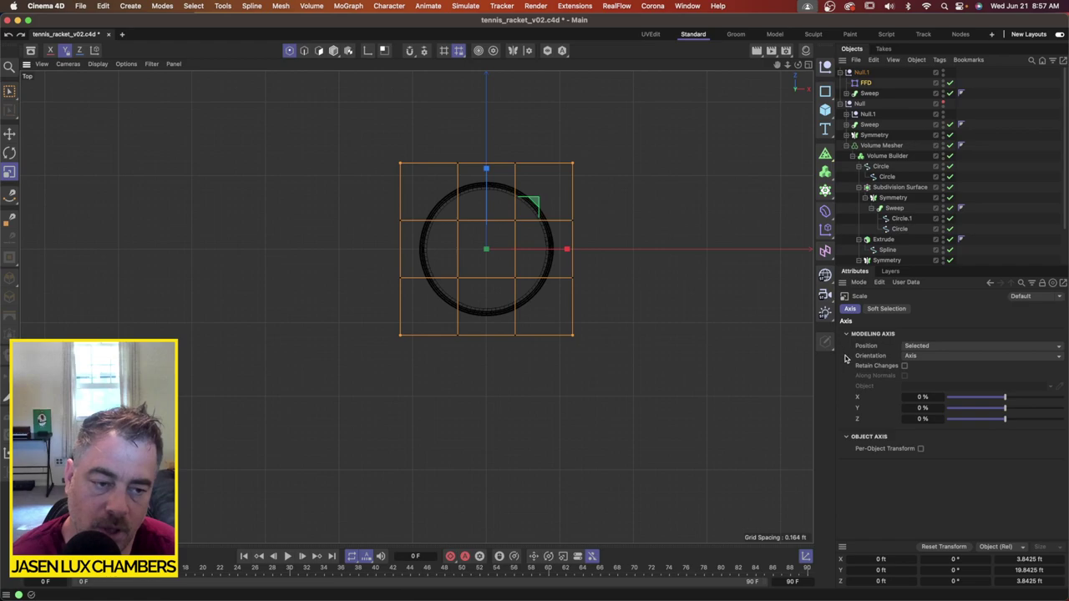
# Step: Raise the FFD's grid points to 6 in both X and Z
pyautogui.click(869, 83)
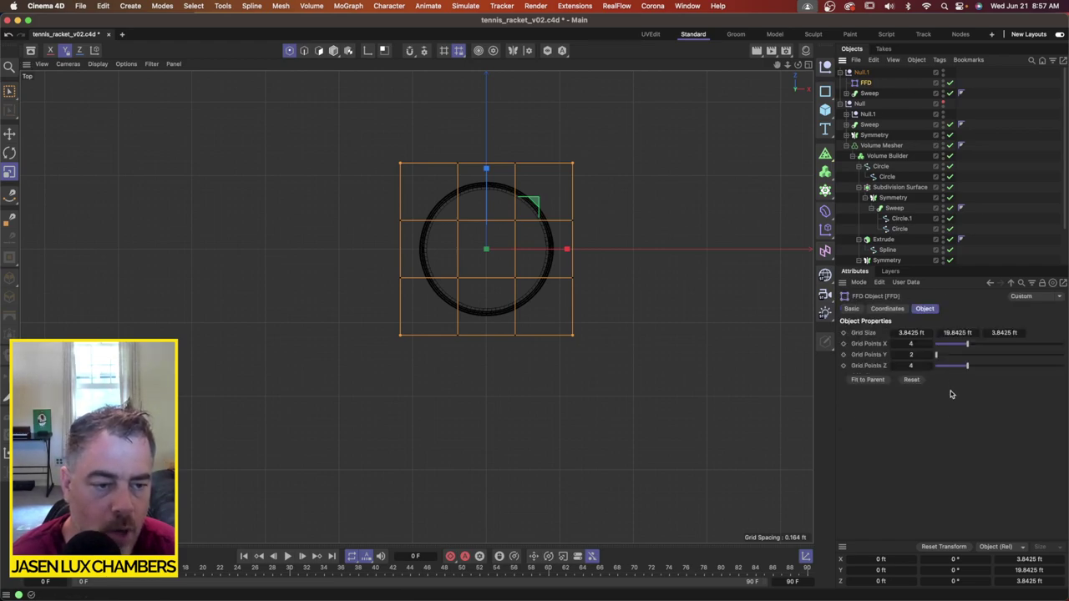
pyautogui.click(930, 345)
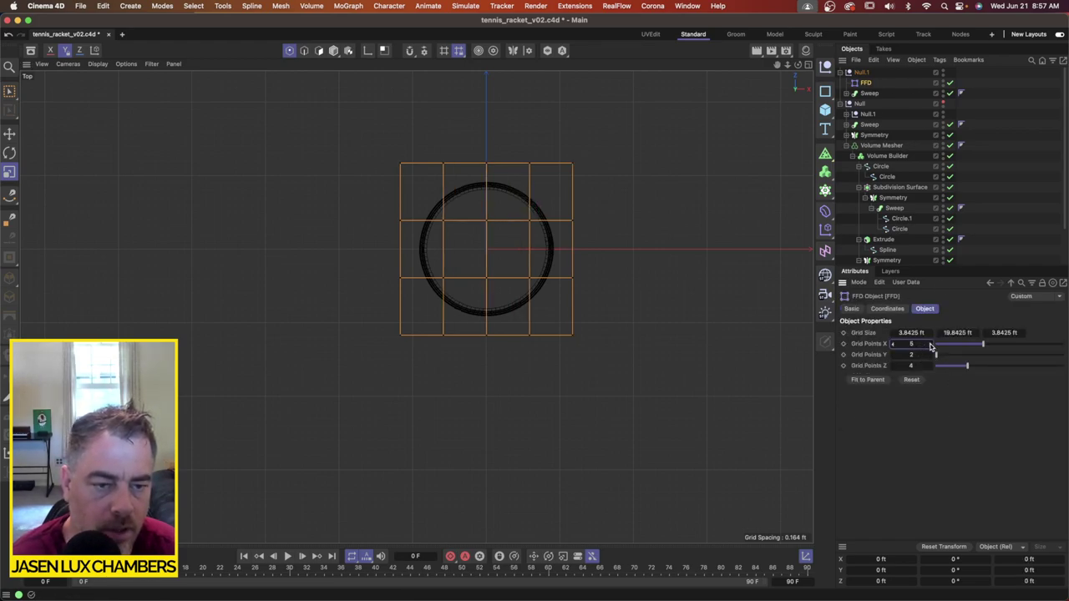
pyautogui.click(931, 345)
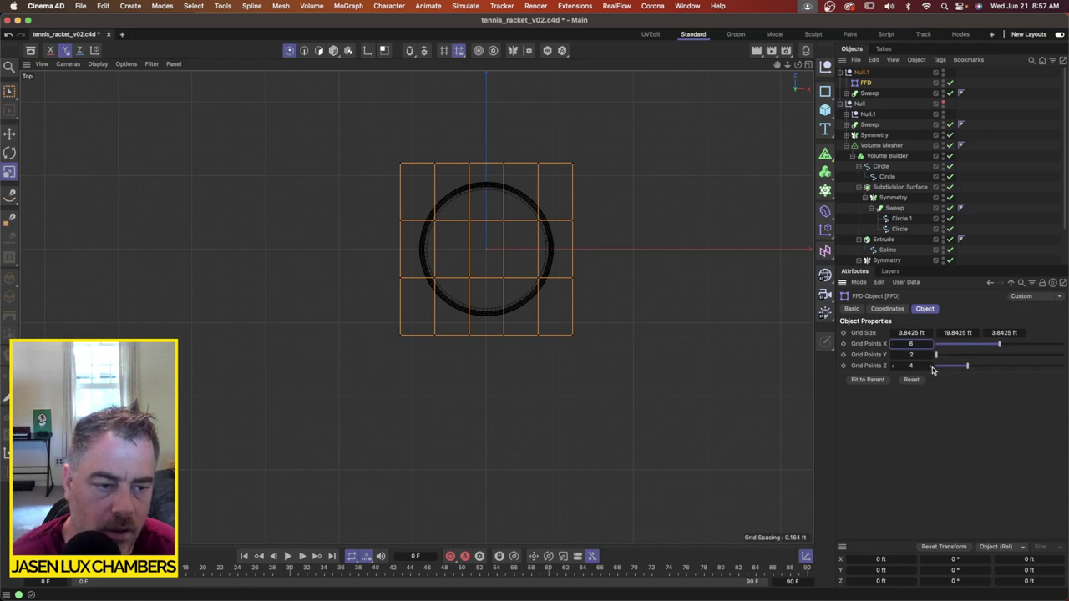
pyautogui.click(932, 367)
pyautogui.click(932, 366)
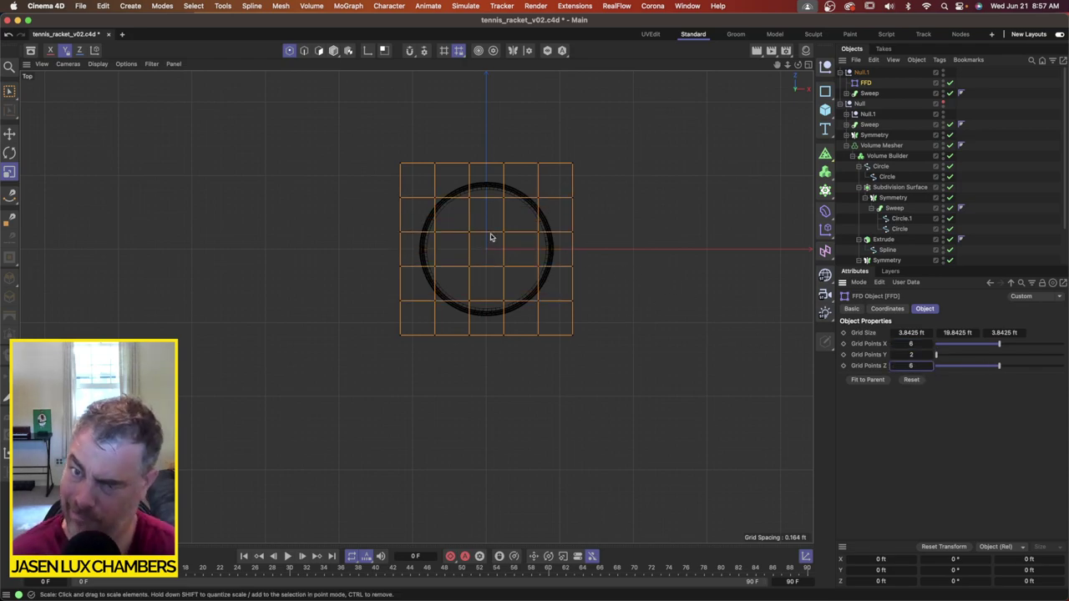
# Step: Rectangle-select the four outer corners of the denser FFD cage and scale them inward to about 80% in X and Z
pyautogui.moveTo(9, 91); pyautogui.dragTo(80, 124)
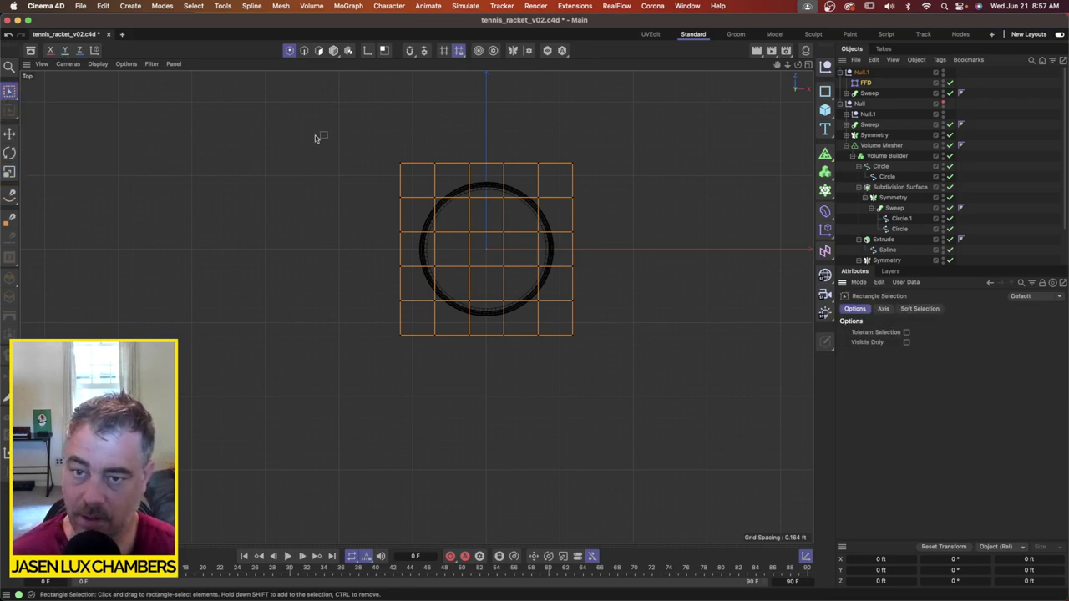
pyautogui.moveTo(339, 124); pyautogui.dragTo(412, 172)
pyautogui.keyDown('shift'); pyautogui.moveTo(561, 145); pyautogui.dragTo(613, 183); pyautogui.keyUp('shift')
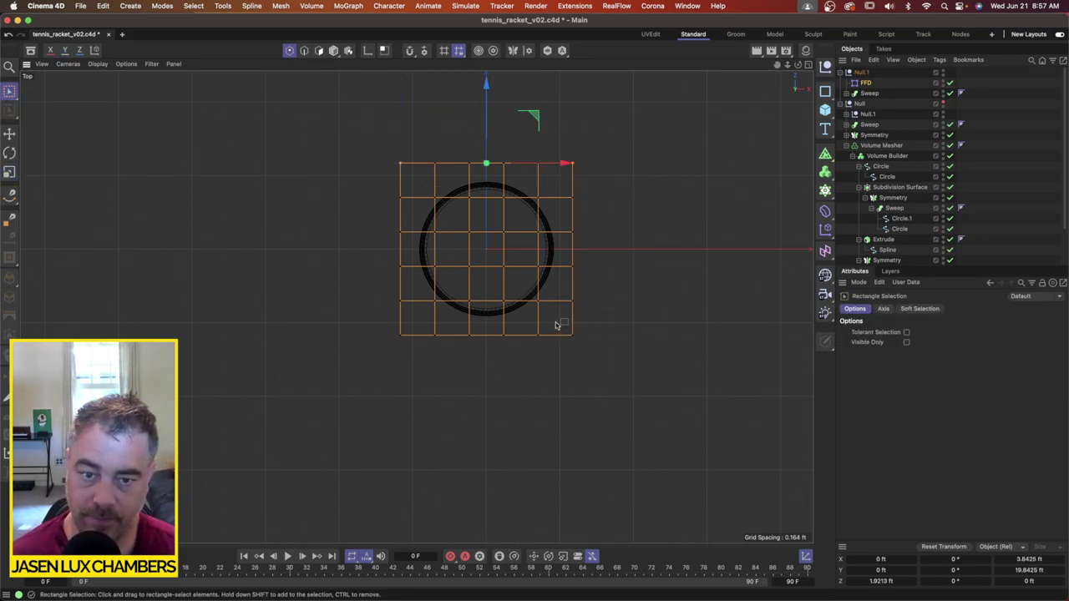
pyautogui.click(574, 346)
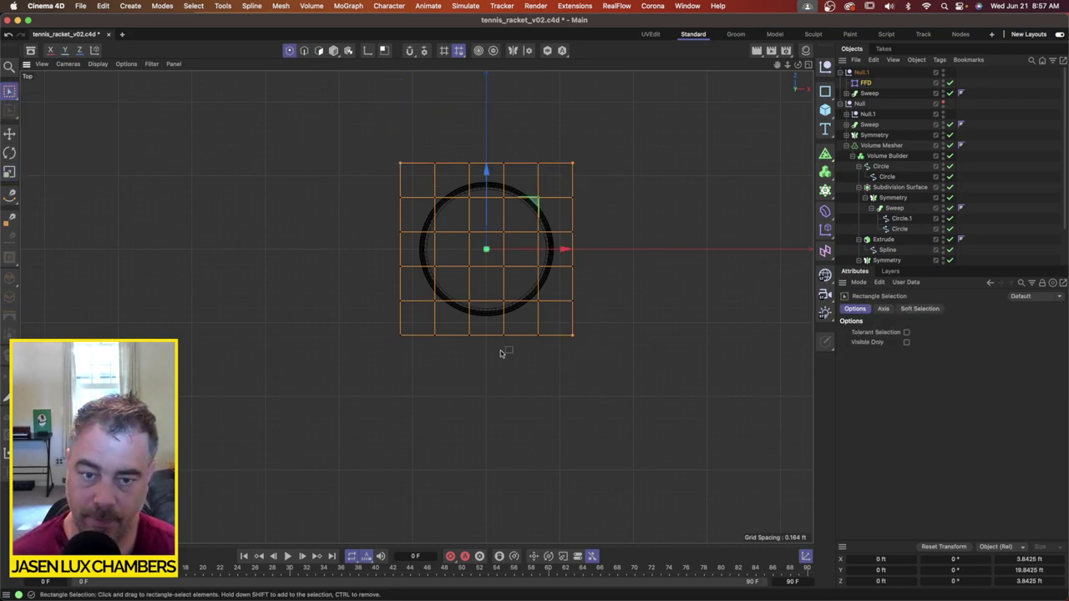
pyautogui.click(9, 172)
pyautogui.moveTo(602, 215)
pyautogui.mouseDown()
pyautogui.moveTo(657, 214)
pyautogui.moveTo(685, 200)
pyautogui.moveTo(611, 219)
pyautogui.mouseUp()
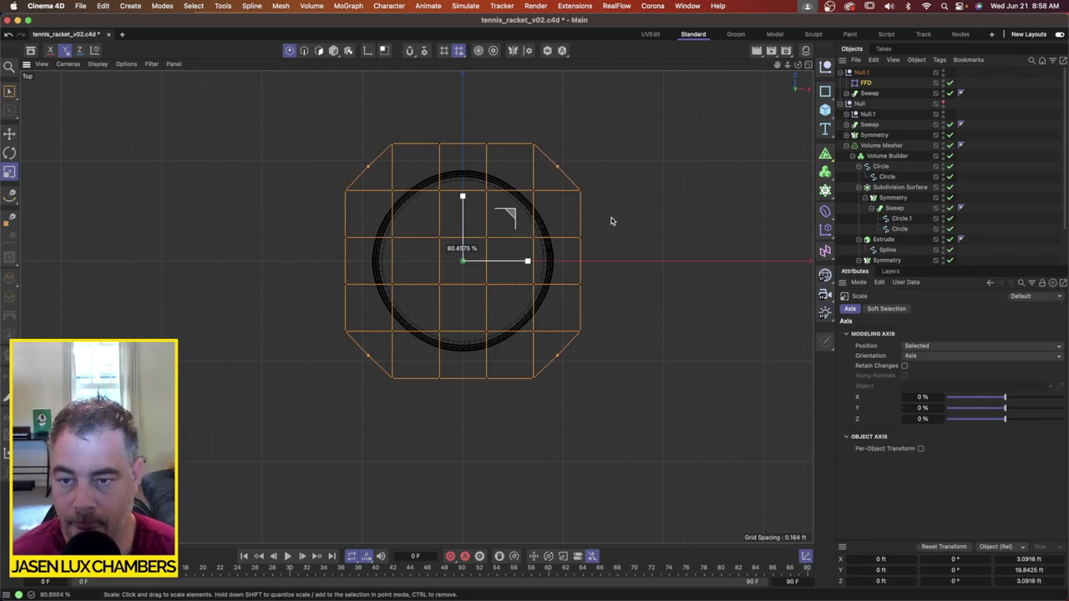
# Step: Undo the inward scaling of the FFD cage's corner points
pyautogui.moveTo(611, 220); pyautogui.dragTo(611, 221)
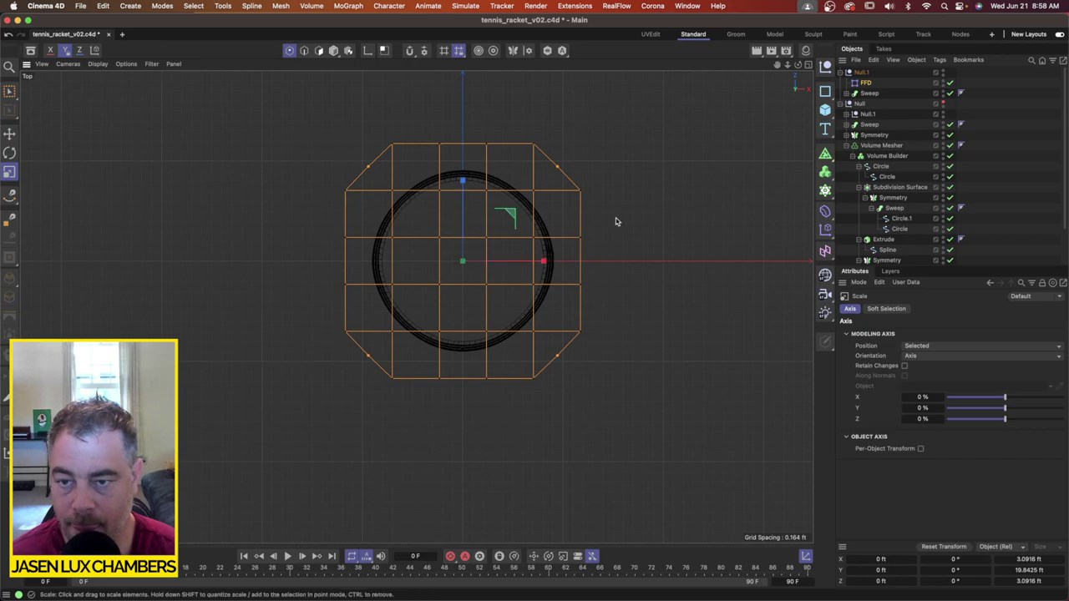
pyautogui.press('super+z')
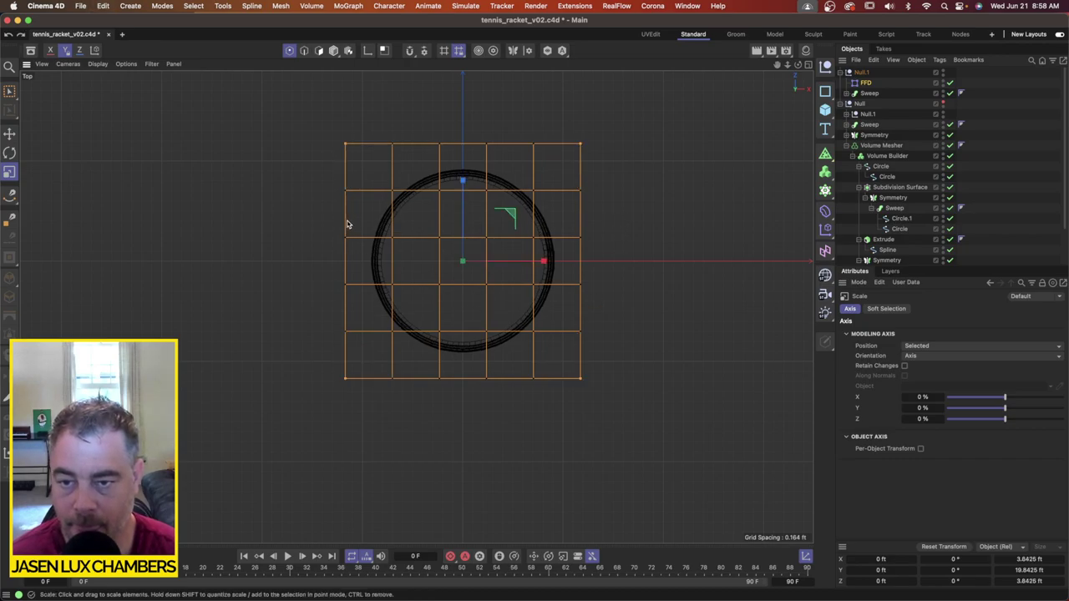
# Step: Rectangle-select the two middle points on each side of the FFD cage, try scaling them inward to about 60%, and undo the scaling
pyautogui.click(9, 91)
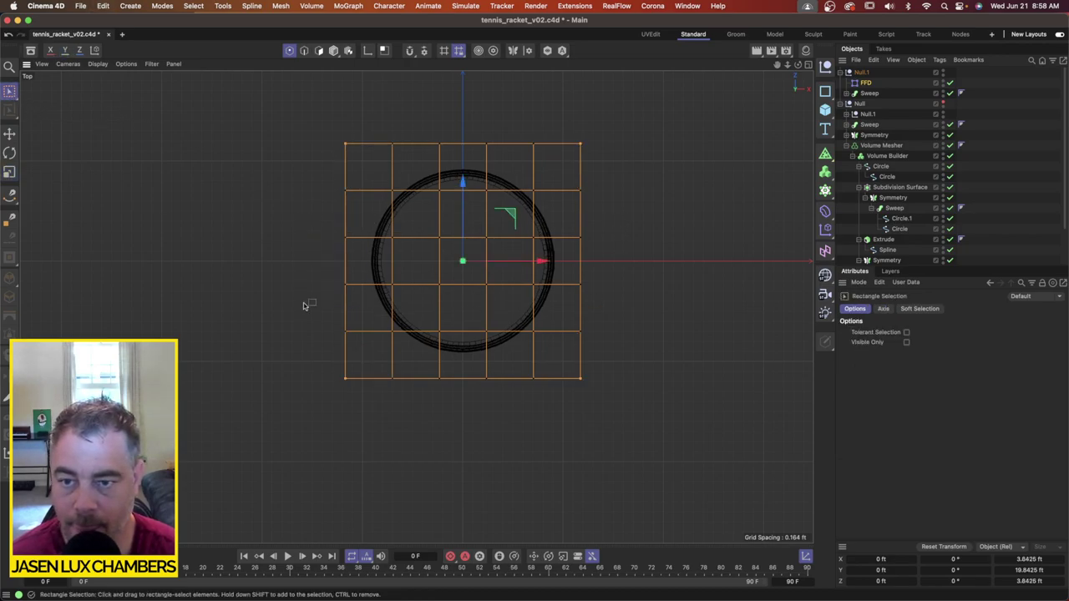
pyautogui.moveTo(428, 119); pyautogui.dragTo(494, 152)
pyautogui.moveTo(615, 219); pyautogui.dragTo(565, 309)
pyautogui.moveTo(502, 349); pyautogui.dragTo(426, 422)
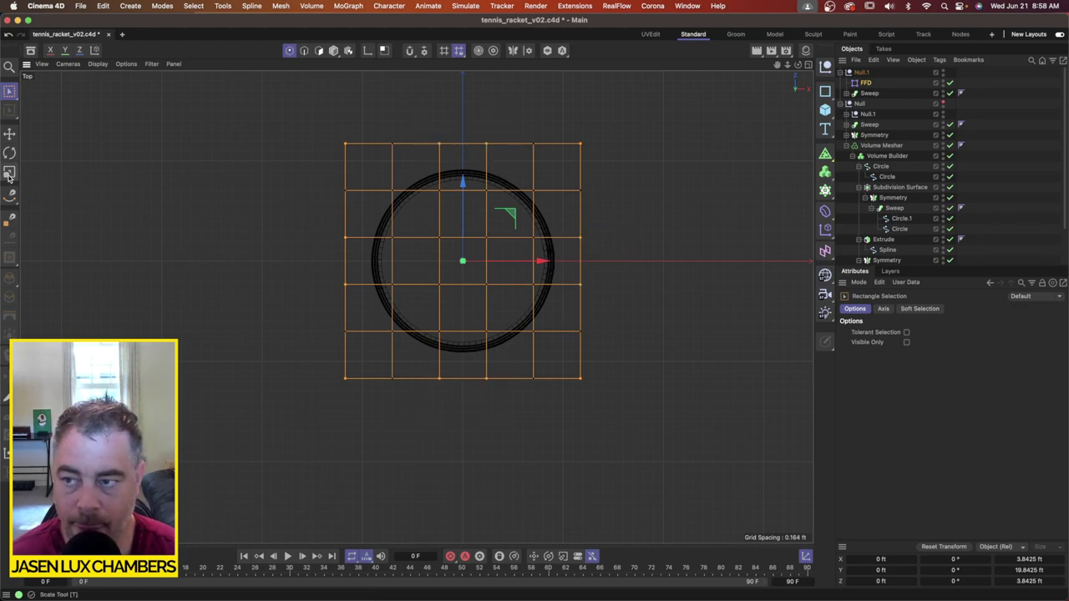
pyautogui.press('t')
pyautogui.moveTo(707, 215); pyautogui.dragTo(575, 298)
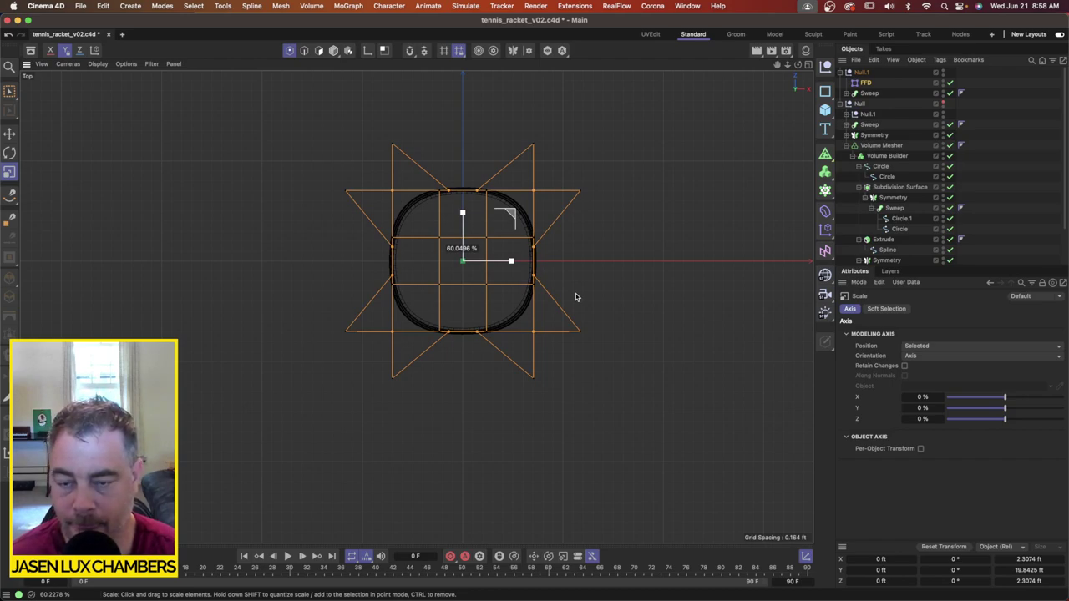
pyautogui.moveTo(574, 298); pyautogui.dragTo(575, 298)
pyautogui.hotkey('ctrl', 'z')
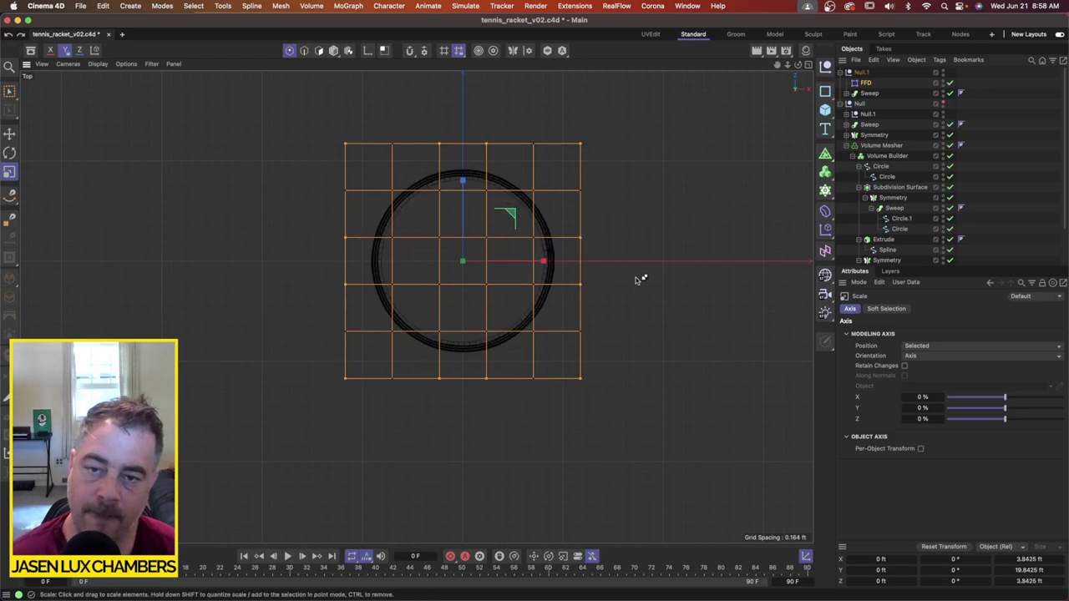
# Step: Raise the FFD's grid points to 8 in both X and Z
pyautogui.click(868, 84)
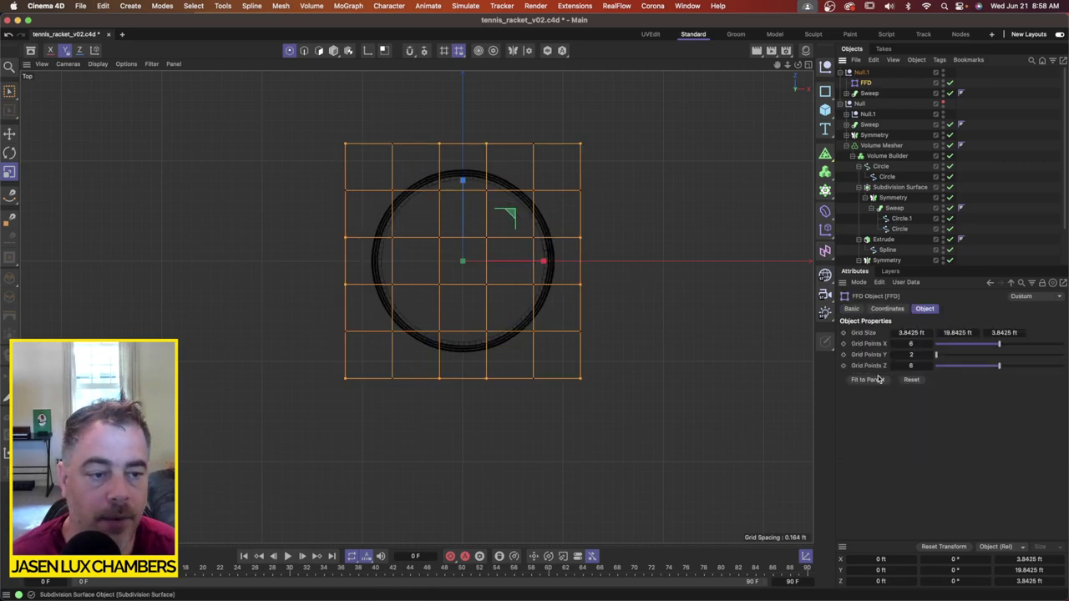
pyautogui.click(931, 344)
pyautogui.click(932, 344)
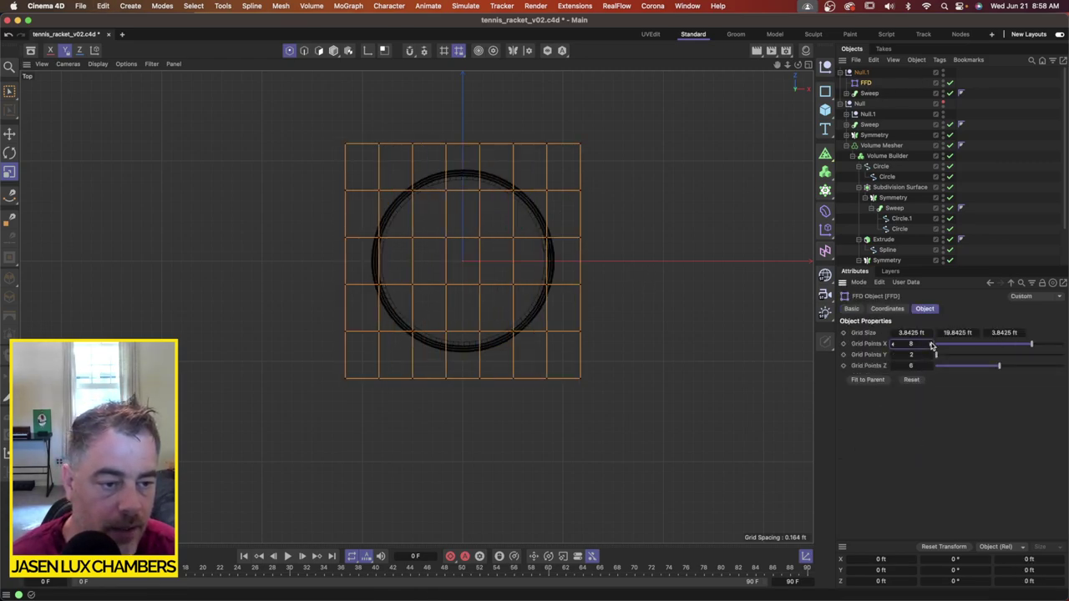
pyautogui.click(931, 366)
pyautogui.click(931, 366)
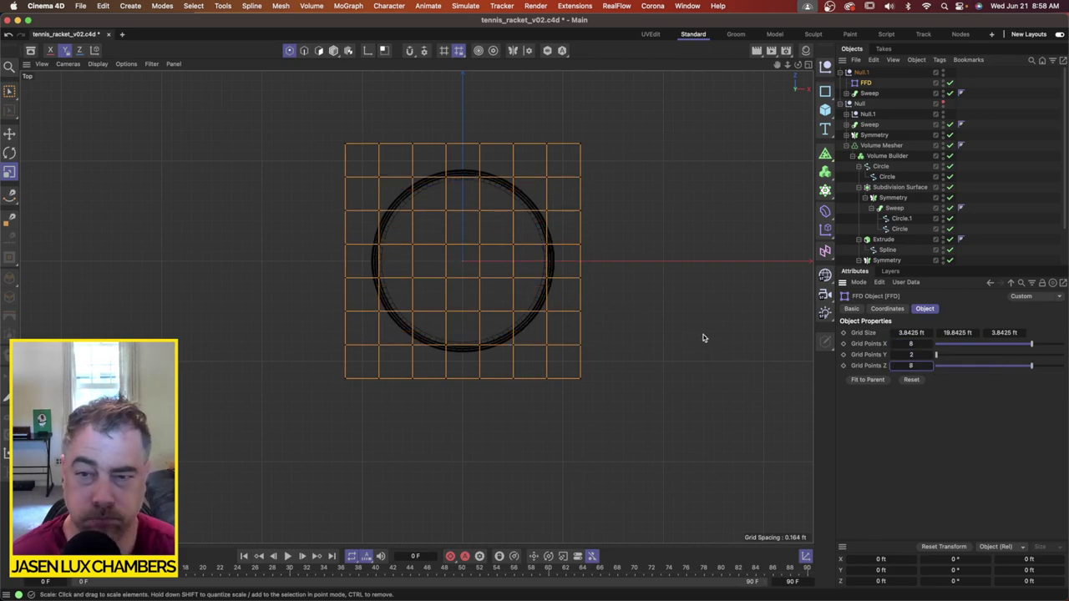
# Step: Set the FFD's grid size to 3 ft in X and 3 ft in Z so the cage fits the grip tightly
pyautogui.click(893, 335)
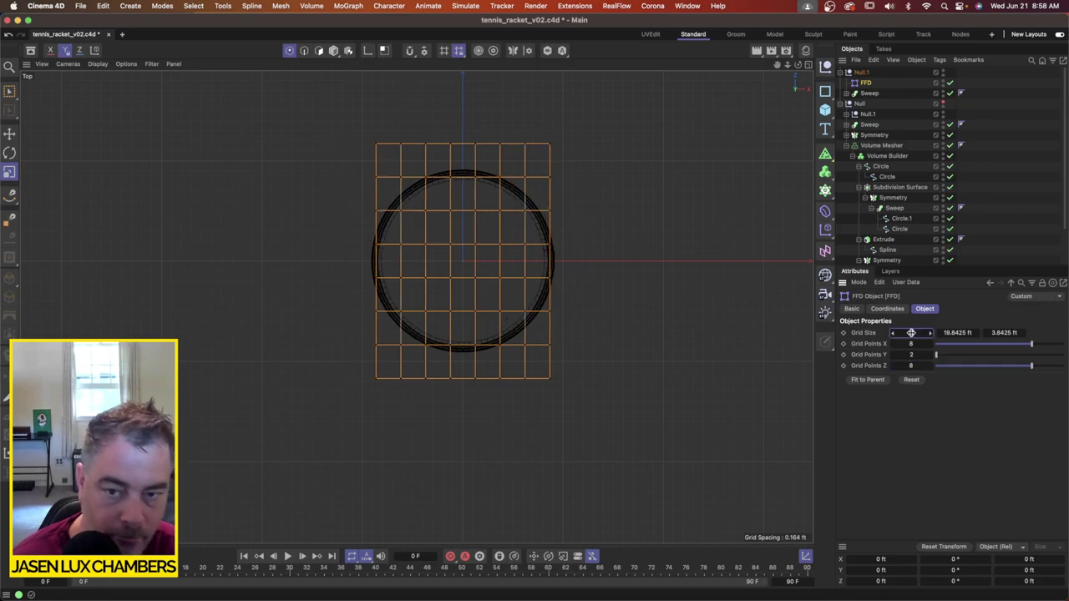
pyautogui.press('Return')
pyautogui.click(1004, 332)
pyautogui.write('3')
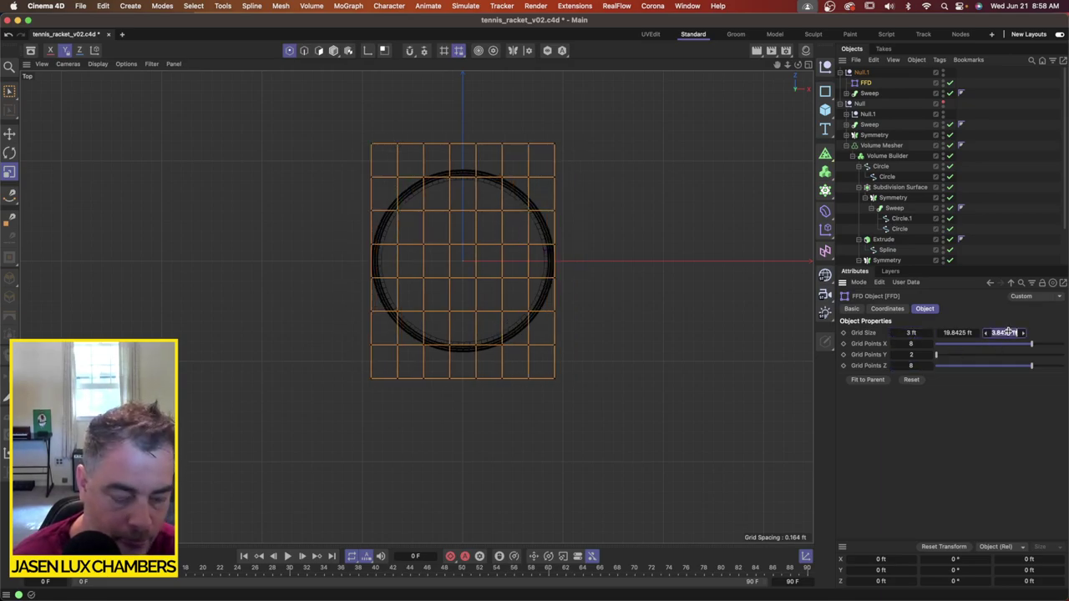
pyautogui.press('Return')
# Step: Rectangle-select the four outer corners of the resized FFD cage and scale them inward in X and Z to cut the corners diagonally
pyautogui.scroll(1, 519, 248)
pyautogui.scroll(2, 519, 248)
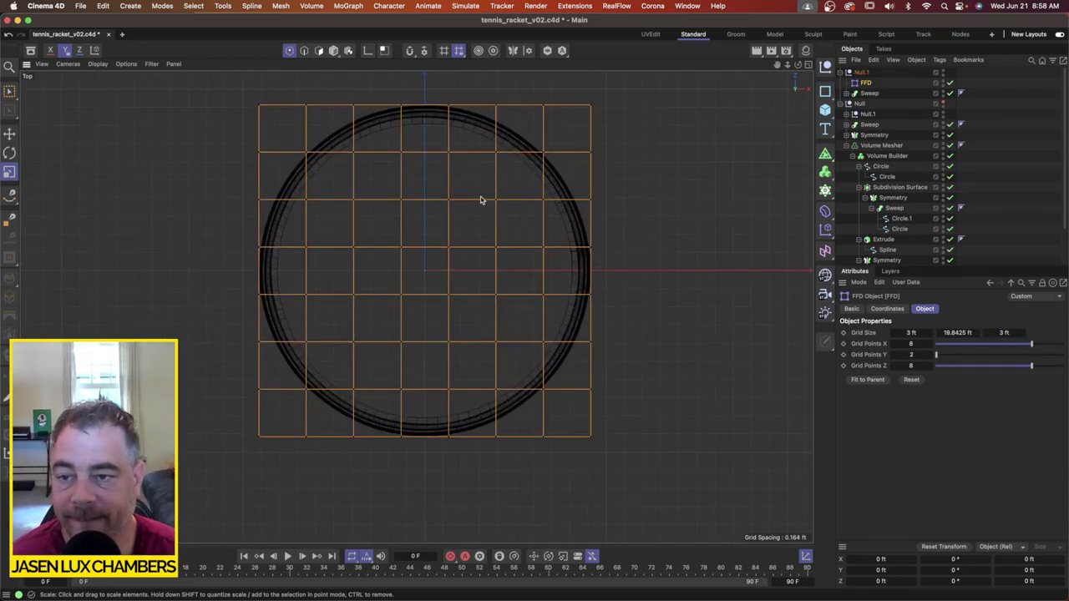
pyautogui.moveTo(234, 267)
pyautogui.keyDown('alt'); pyautogui.mouseDown(button='right')
pyautogui.moveTo(326, 239)
pyautogui.moveTo(230, 262)
pyautogui.mouseUp(button='right'); pyautogui.keyUp('alt')
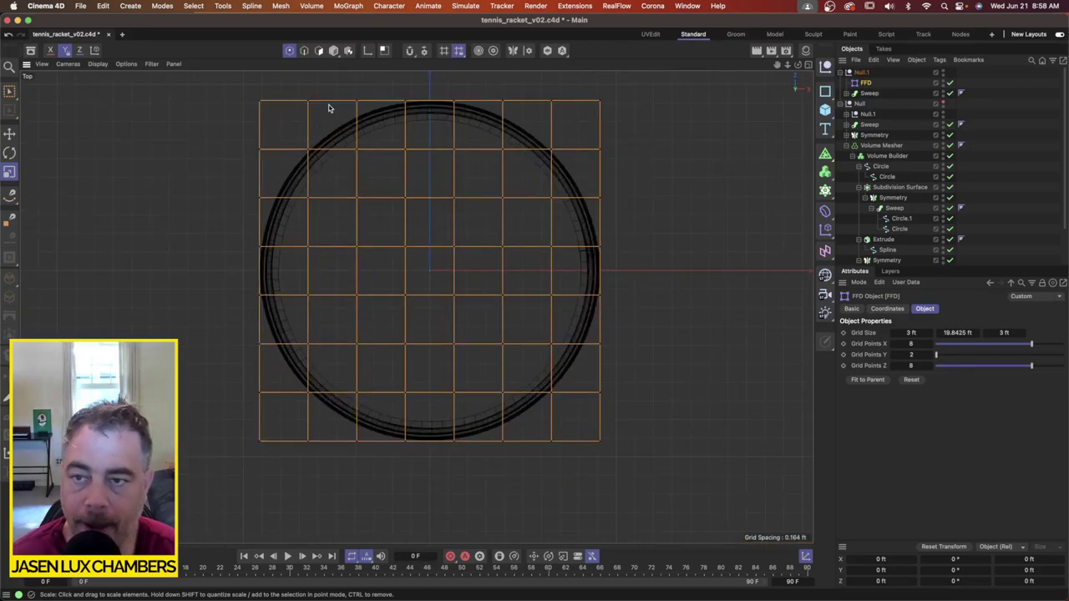
pyautogui.moveTo(9, 90); pyautogui.dragTo(71, 124)
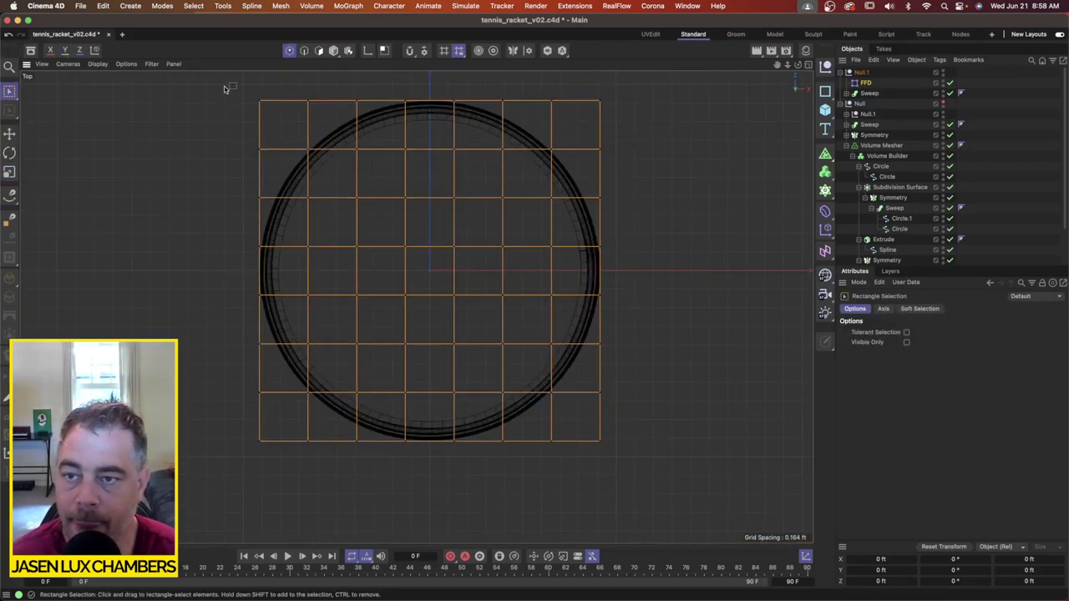
pyautogui.moveTo(224, 88); pyautogui.dragTo(284, 113)
pyautogui.keyDown('shift'); pyautogui.moveTo(592, 91); pyautogui.dragTo(625, 118); pyautogui.keyUp('shift')
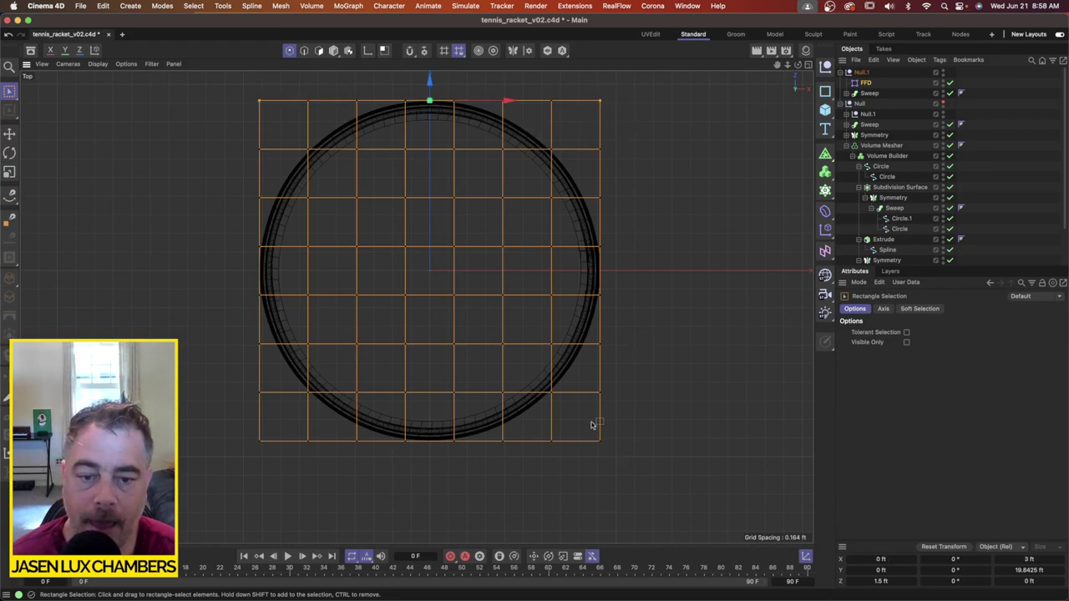
pyautogui.keyDown('shift'); pyautogui.moveTo(606, 446); pyautogui.dragTo(587, 430); pyautogui.keyUp('shift')
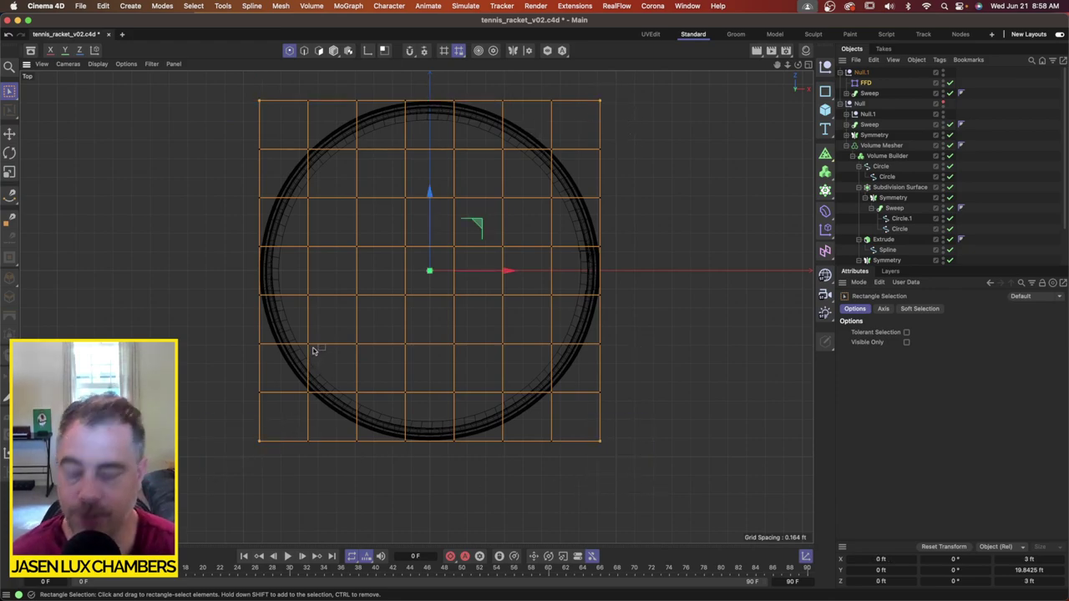
pyautogui.click(9, 172)
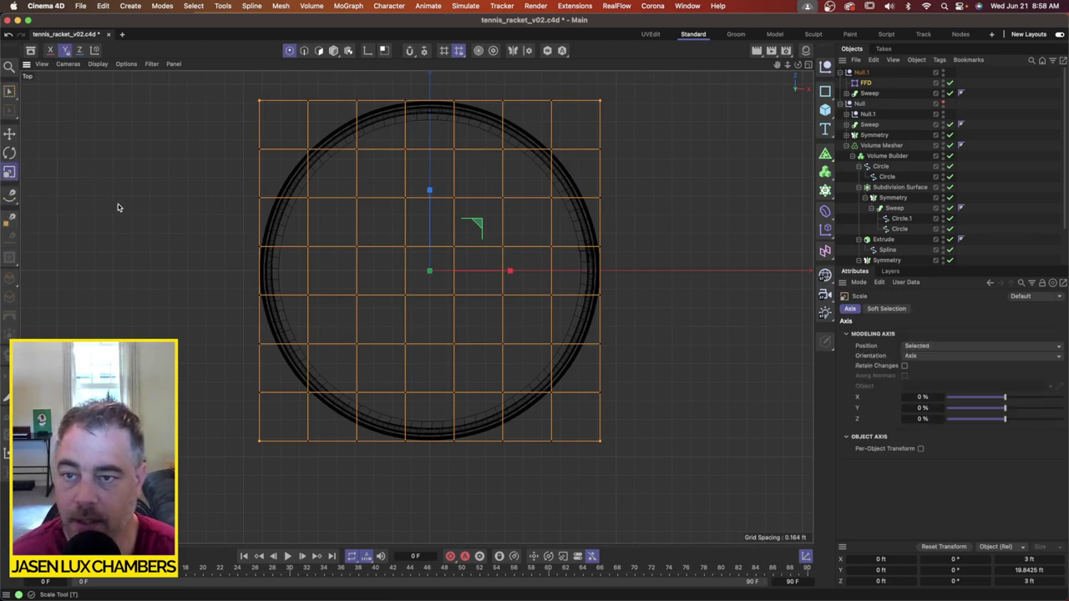
pyautogui.moveTo(642, 194); pyautogui.dragTo(594, 220)
# Step: Rectangle-select the two-by-two point groups at all four FFD cage corners and scale them inward to about 84% in X and Z
pyautogui.moveTo(10, 90); pyautogui.dragTo(83, 126)
pyautogui.moveTo(213, 90); pyautogui.dragTo(330, 175)
pyautogui.keyDown('shift'); pyautogui.moveTo(530, 89); pyautogui.dragTo(681, 176); pyautogui.keyUp('shift')
pyautogui.keyDown('shift'); pyautogui.moveTo(638, 369); pyautogui.dragTo(524, 497); pyautogui.keyUp('shift')
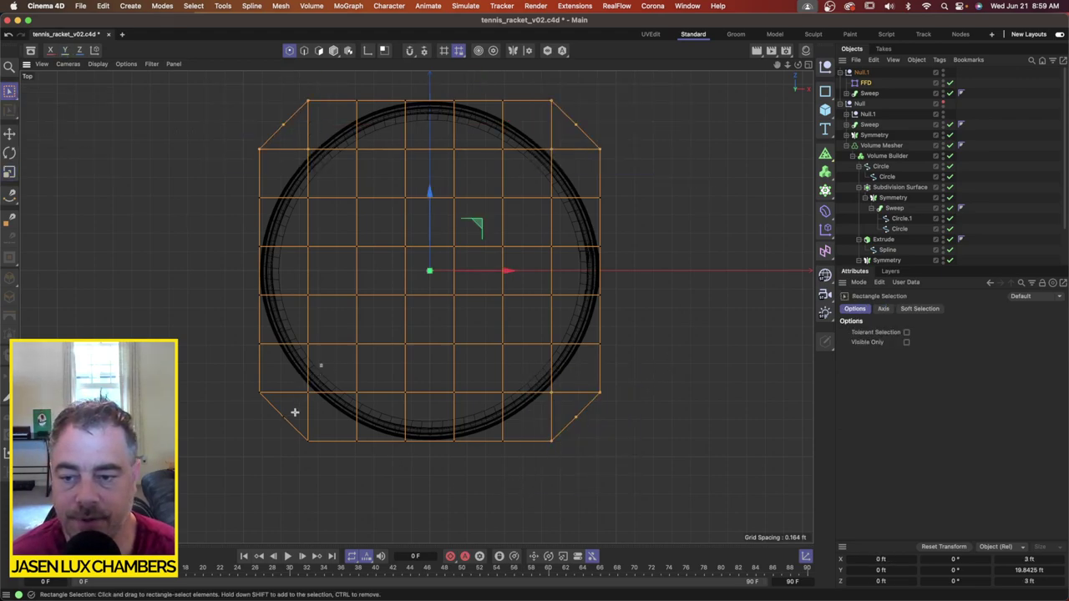
pyautogui.keyDown('shift'); pyautogui.moveTo(323, 364); pyautogui.dragTo(221, 497); pyautogui.keyUp('shift')
pyautogui.click(9, 172)
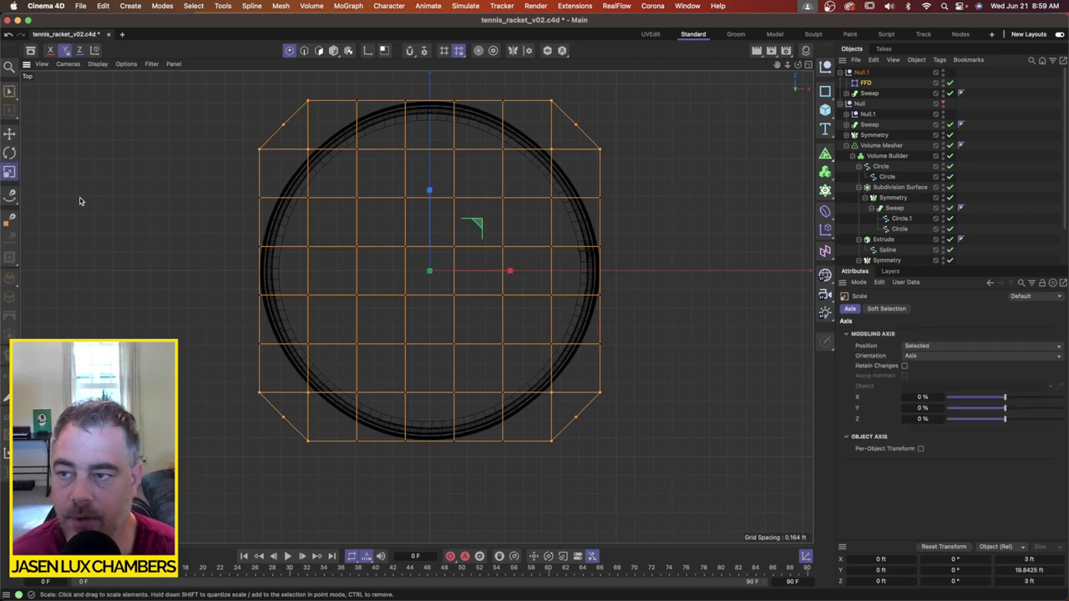
pyautogui.moveTo(698, 164); pyautogui.dragTo(659, 206)
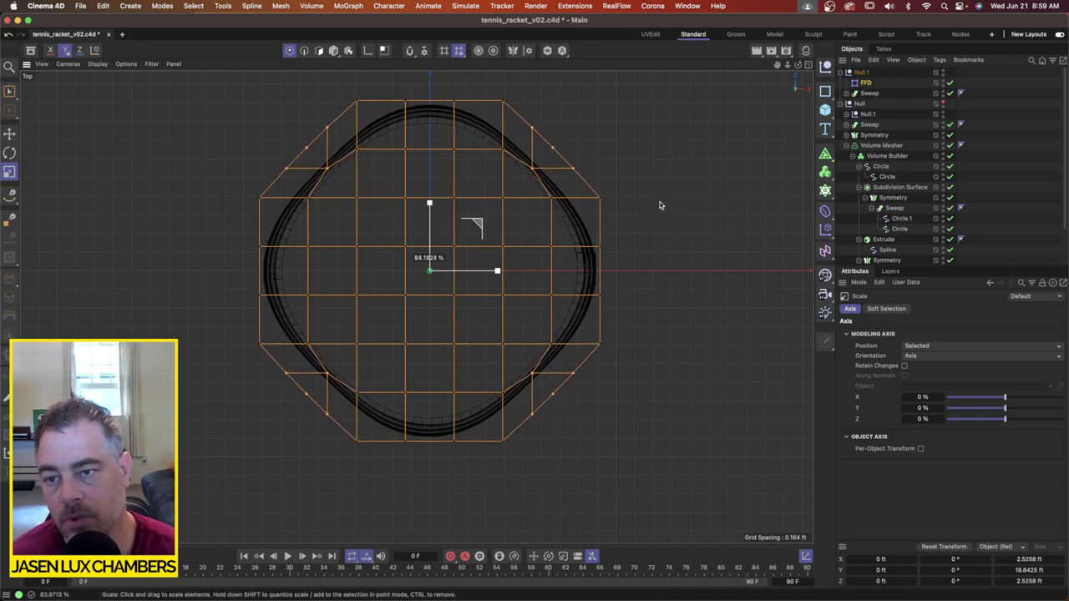
pyautogui.moveTo(659, 206); pyautogui.dragTo(656, 204)
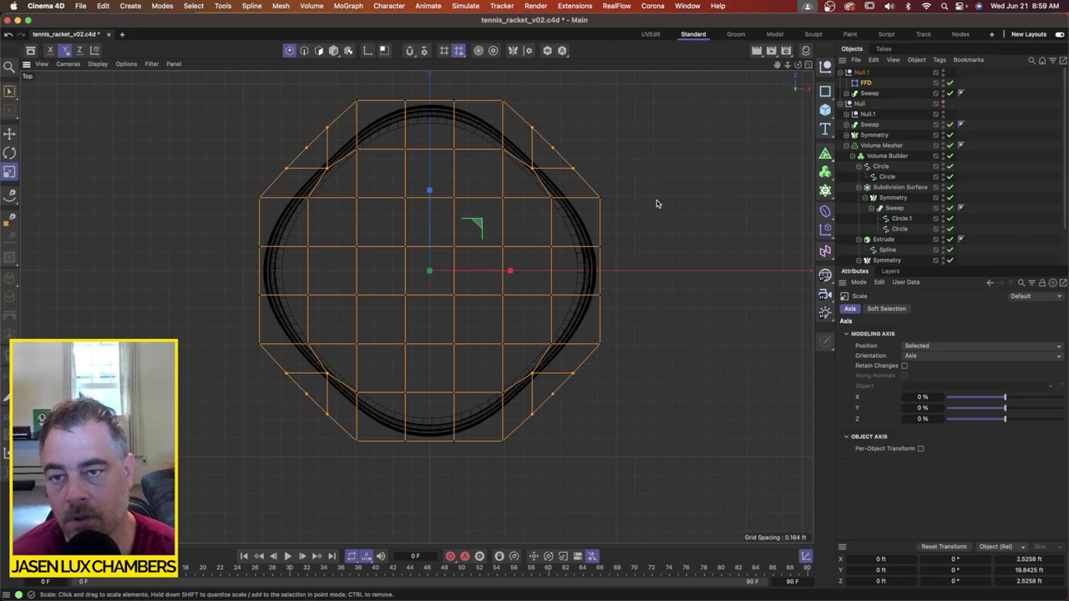
# Step: Rectangle-select the outer points on the four straight sides of the FFD cage and scale them inward to about 88% in X and Z
pyautogui.moveTo(10, 90); pyautogui.dragTo(49, 127)
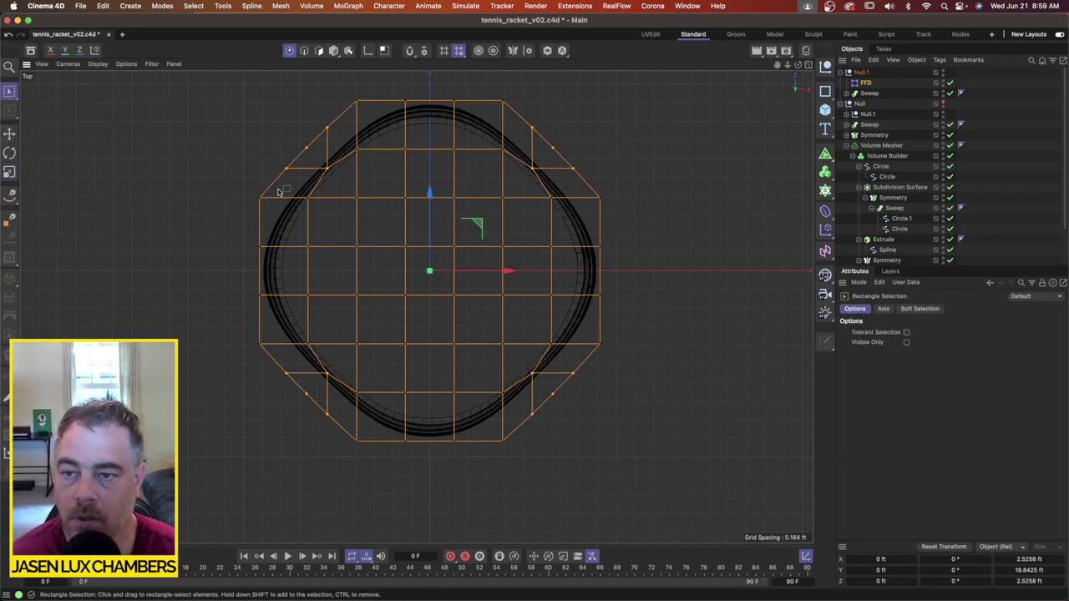
pyautogui.moveTo(286, 188); pyautogui.dragTo(202, 357)
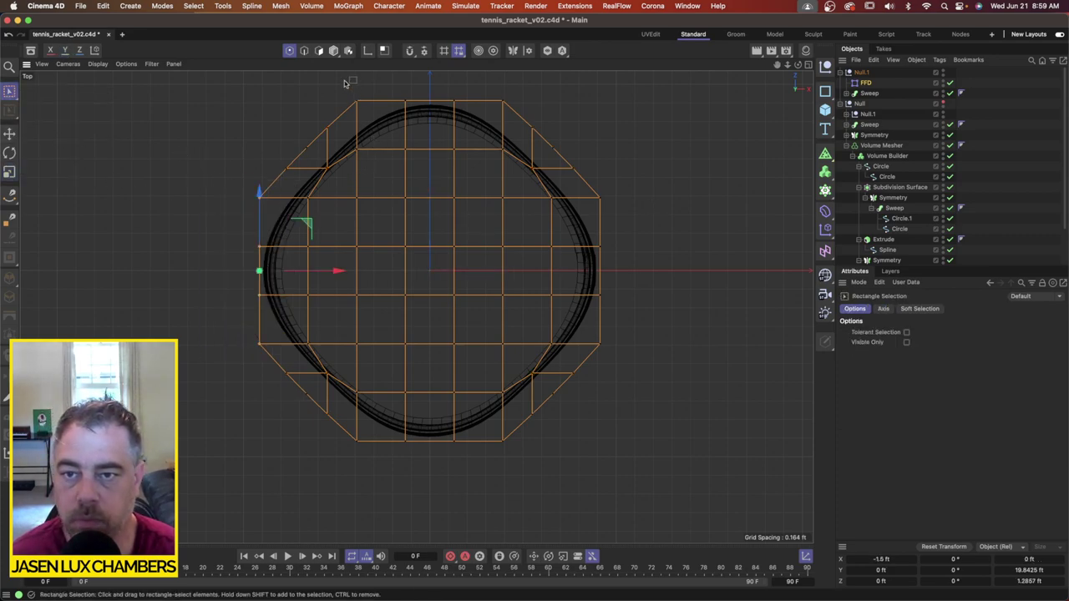
pyautogui.keyDown('shift'); pyautogui.moveTo(344, 82); pyautogui.dragTo(524, 116); pyautogui.keyUp('shift')
pyautogui.keyDown('shift'); pyautogui.moveTo(640, 173); pyautogui.dragTo(585, 371); pyautogui.keyUp('shift')
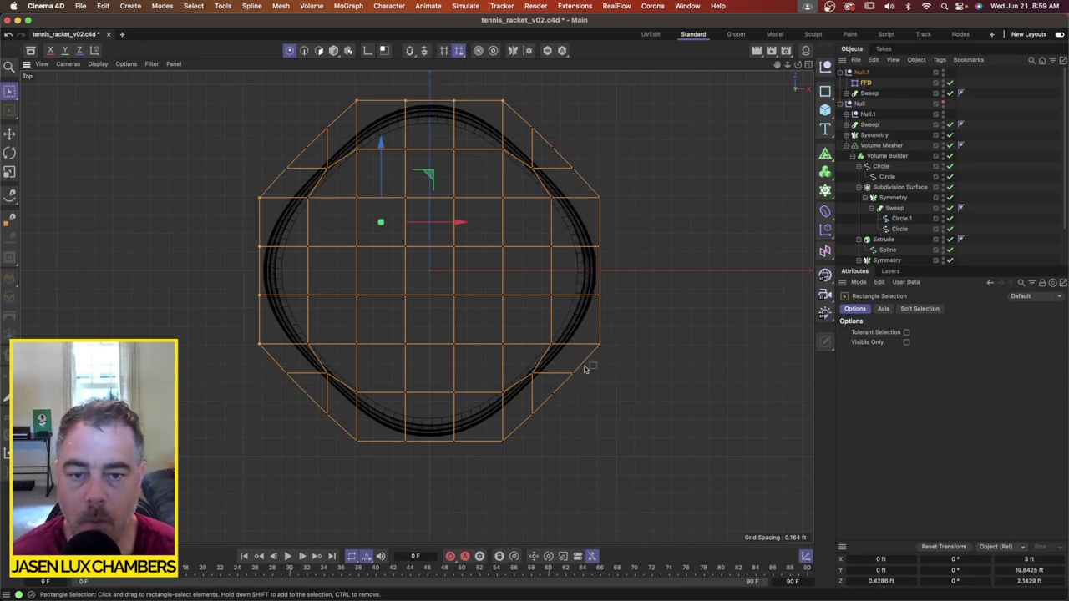
pyautogui.keyDown('shift'); pyautogui.moveTo(520, 418); pyautogui.dragTo(342, 501); pyautogui.keyUp('shift')
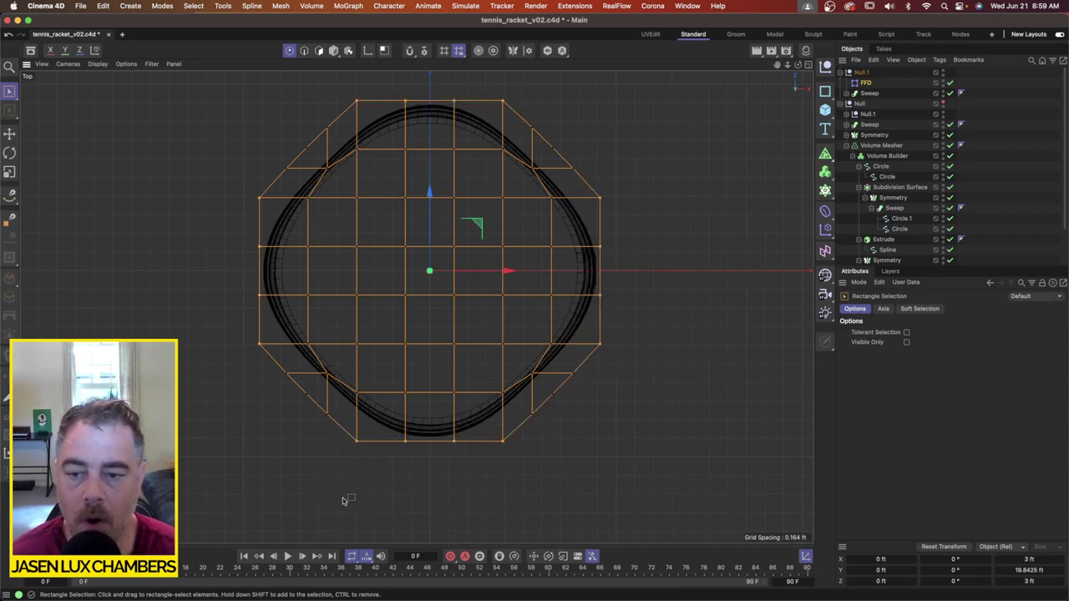
pyautogui.press('t')
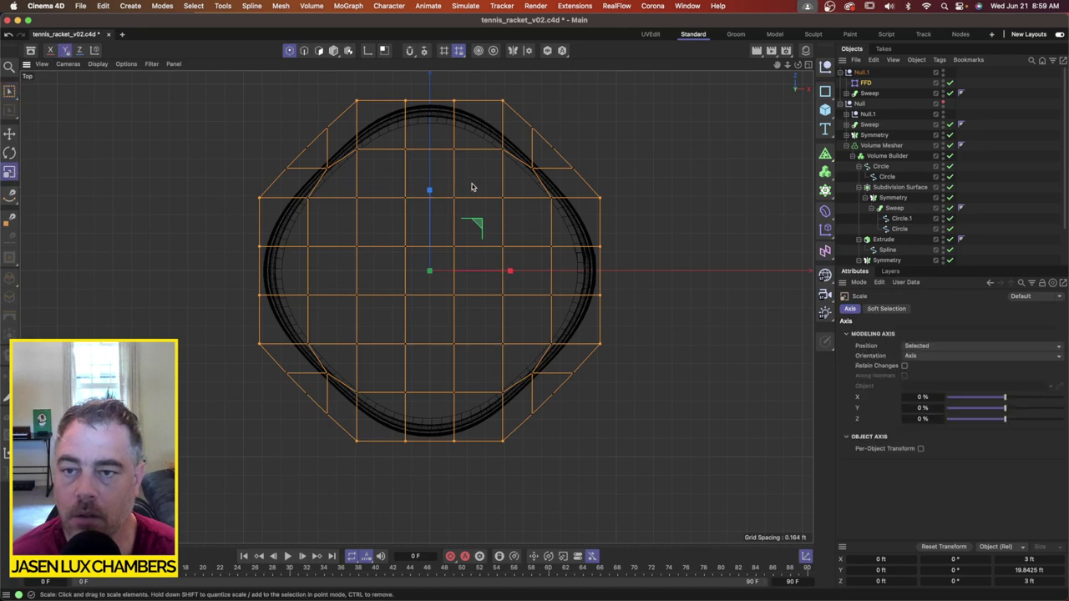
pyautogui.moveTo(472, 187)
pyautogui.mouseDown()
pyautogui.moveTo(513, 189)
pyautogui.moveTo(478, 191)
pyautogui.mouseUp()
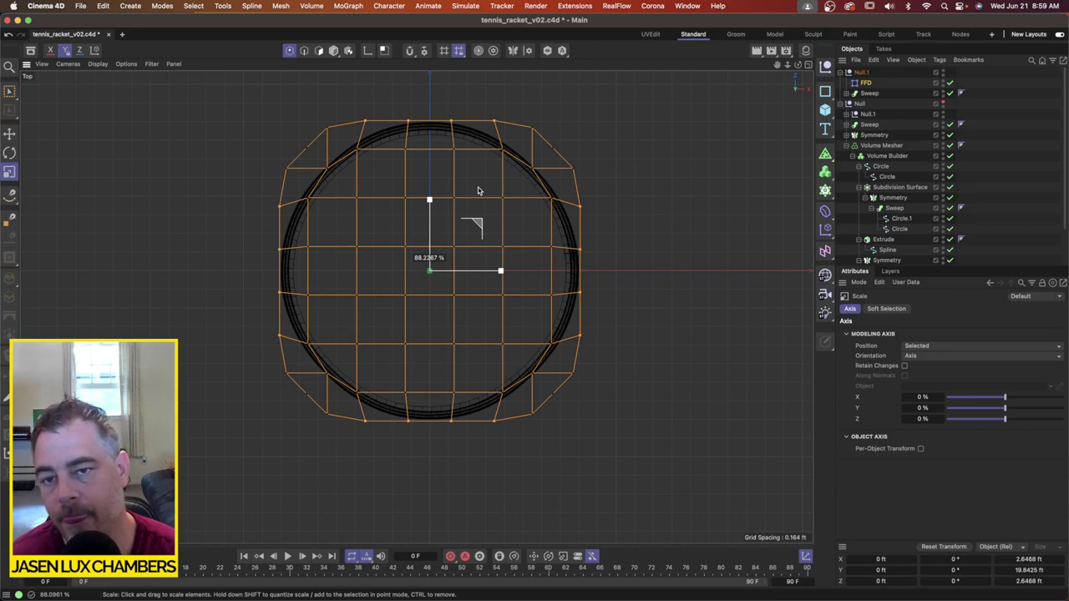
pyautogui.moveTo(478, 191); pyautogui.dragTo(479, 191)
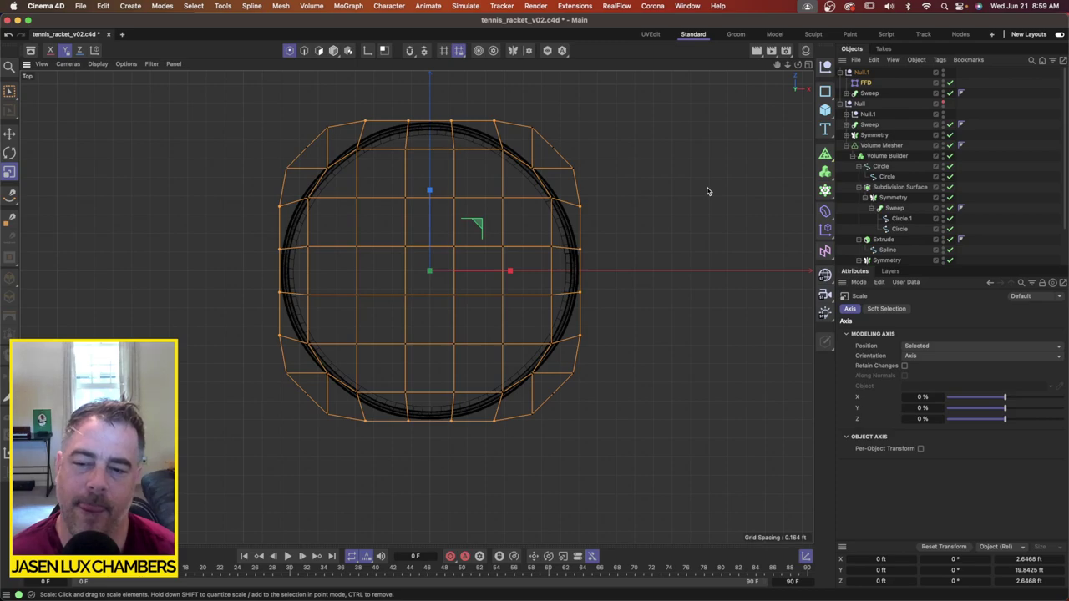
# Step: Undo the point scalings and selections until the FFD cage is back to its undeformed square shape
pyautogui.press('super+z')
pyautogui.press('super+z')
pyautogui.press('super+z')
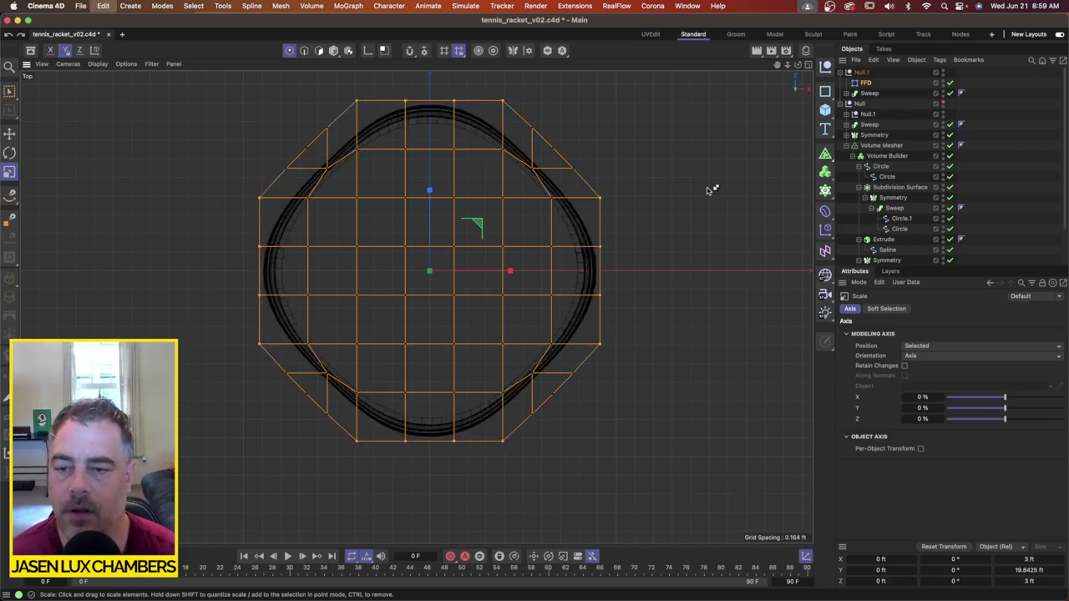
pyautogui.press('super+z')
pyautogui.press('super+z')
pyautogui.press('super+z')
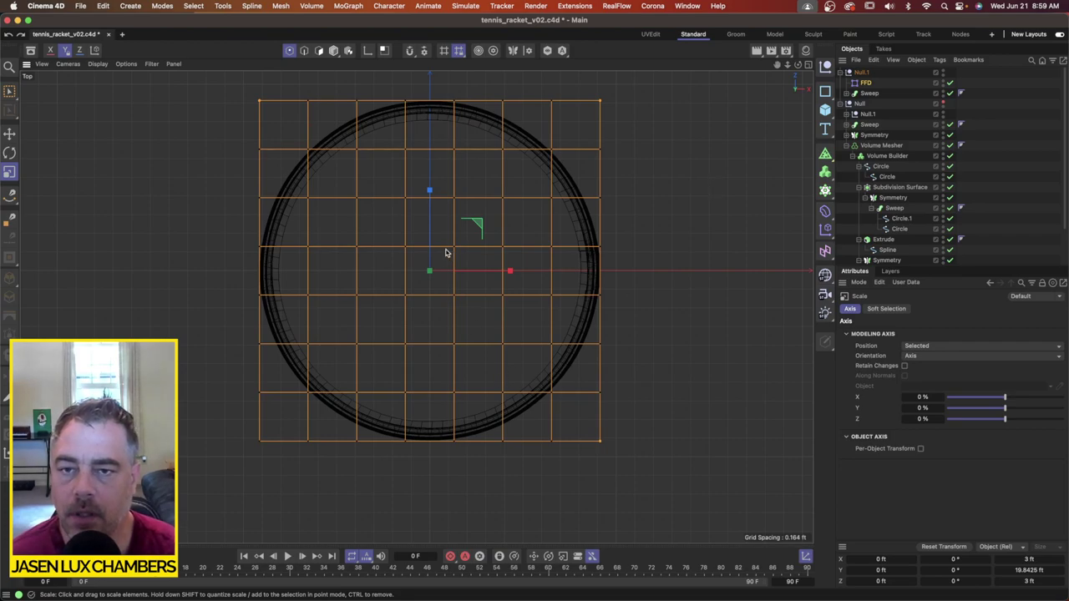
# Step: Rectangle-select the outermost points on all four sides of the FFD cage and scale them inward to about 2.14 ft in X and Z
pyautogui.click(866, 84)
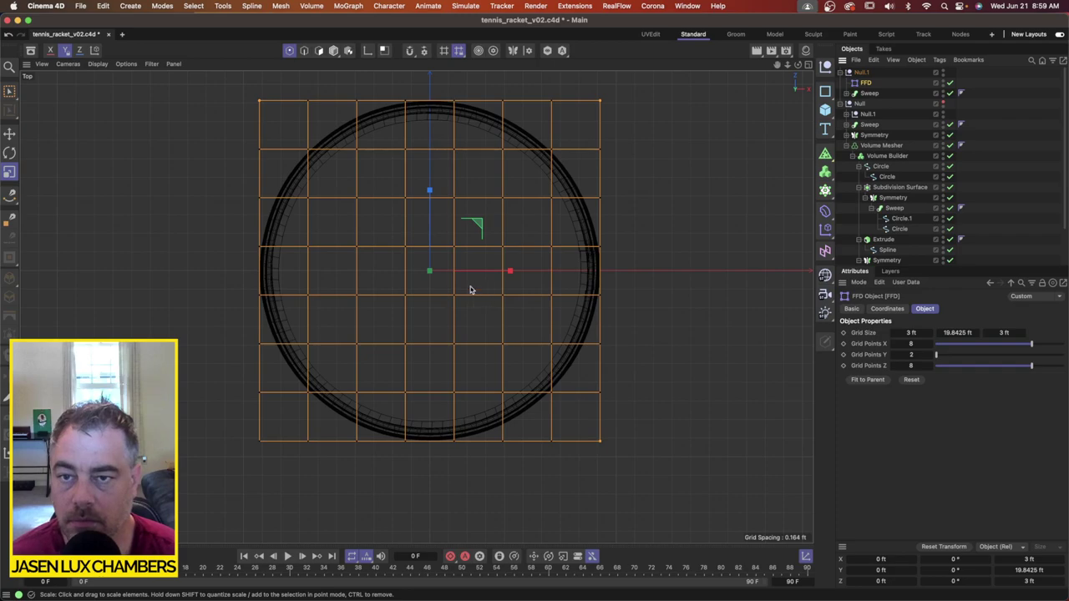
pyautogui.moveTo(10, 92); pyautogui.dragTo(45, 124)
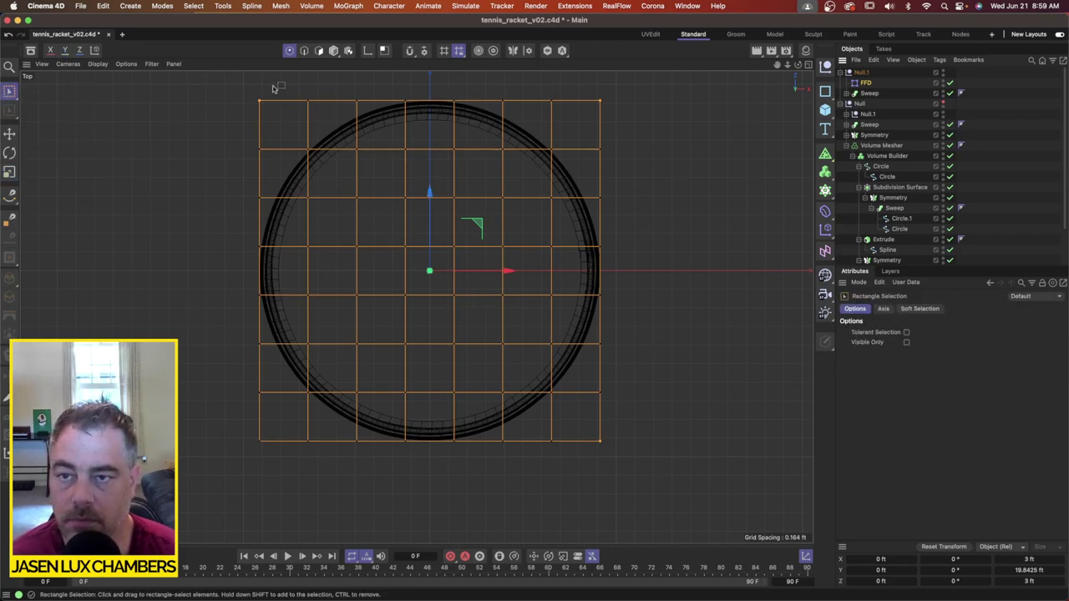
pyautogui.moveTo(225, 77); pyautogui.dragTo(700, 127)
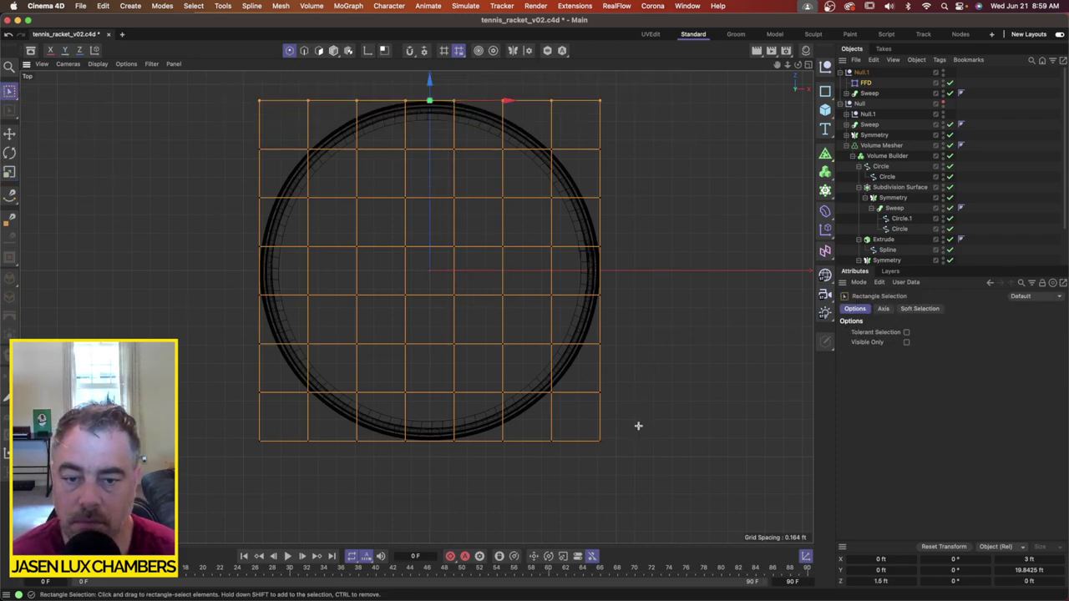
pyautogui.keyDown('shift'); pyautogui.moveTo(638, 426); pyautogui.dragTo(209, 504); pyautogui.keyUp('shift')
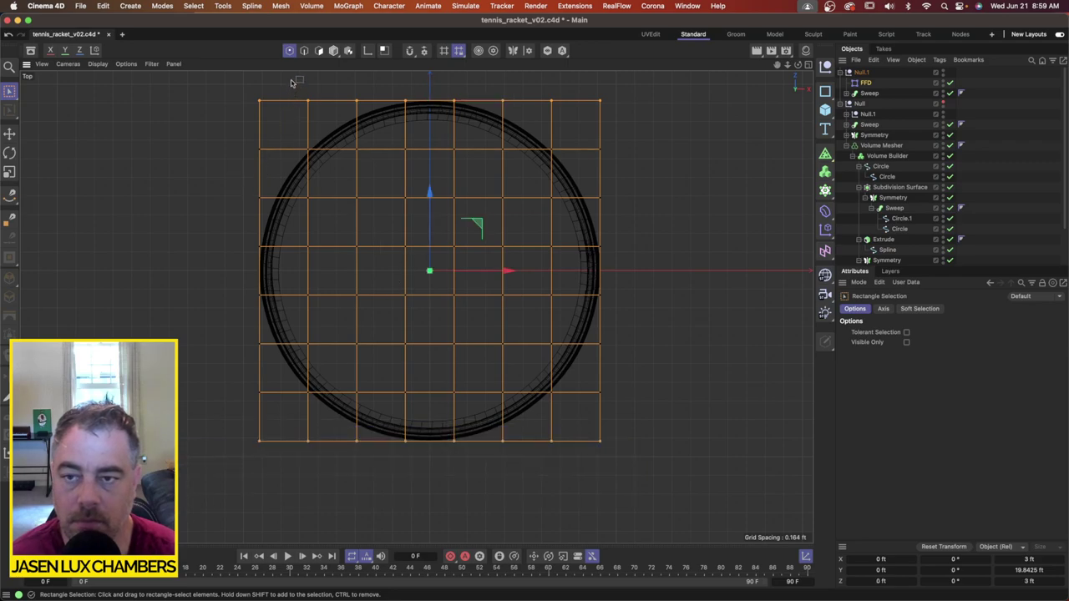
pyautogui.moveTo(292, 82); pyautogui.dragTo(172, 521)
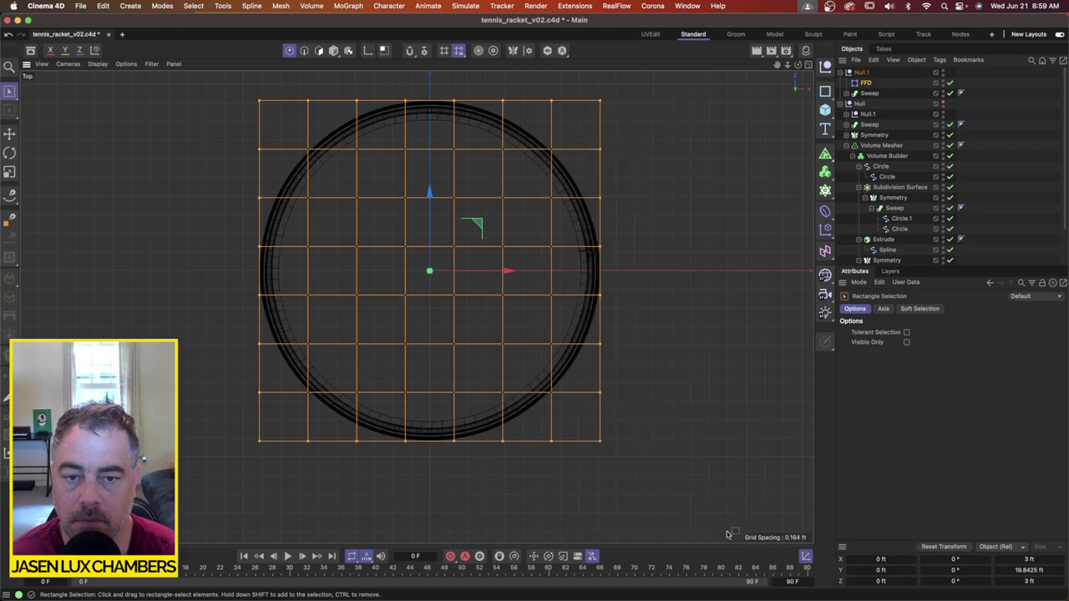
pyautogui.press('t')
pyautogui.moveTo(396, 266)
pyautogui.mouseDown()
pyautogui.moveTo(518, 260)
pyautogui.moveTo(234, 310)
pyautogui.moveTo(481, 249)
pyautogui.moveTo(396, 258)
pyautogui.moveTo(414, 254)
pyautogui.mouseUp()
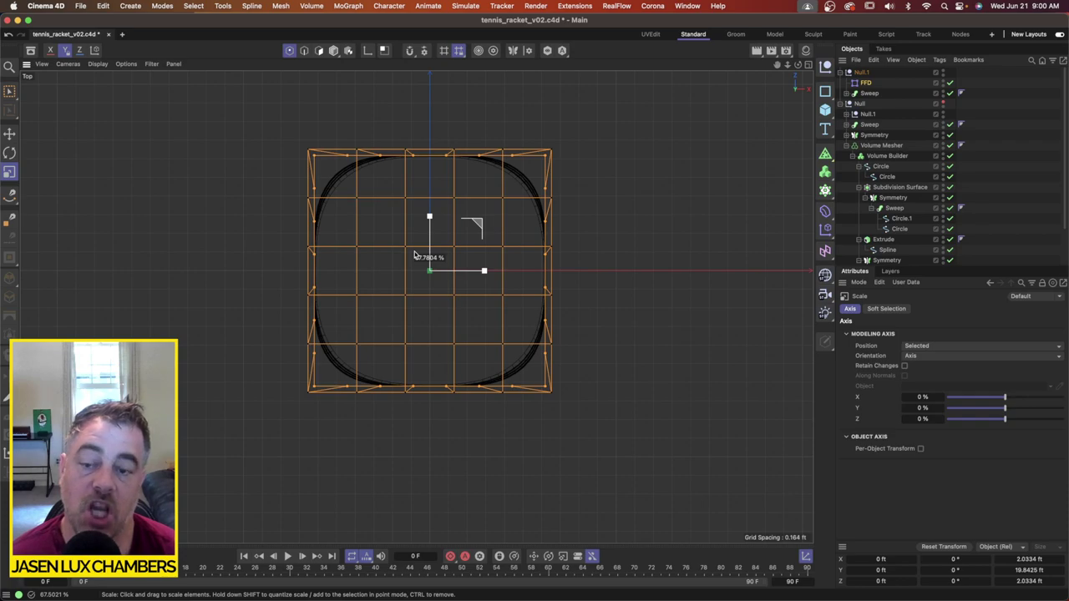
pyautogui.moveTo(415, 255); pyautogui.dragTo(420, 240)
# Step: Rectangle-select the four corner points of the FFD cage and scale them inward to about 0.93 ft in X and Z
pyautogui.click(9, 90)
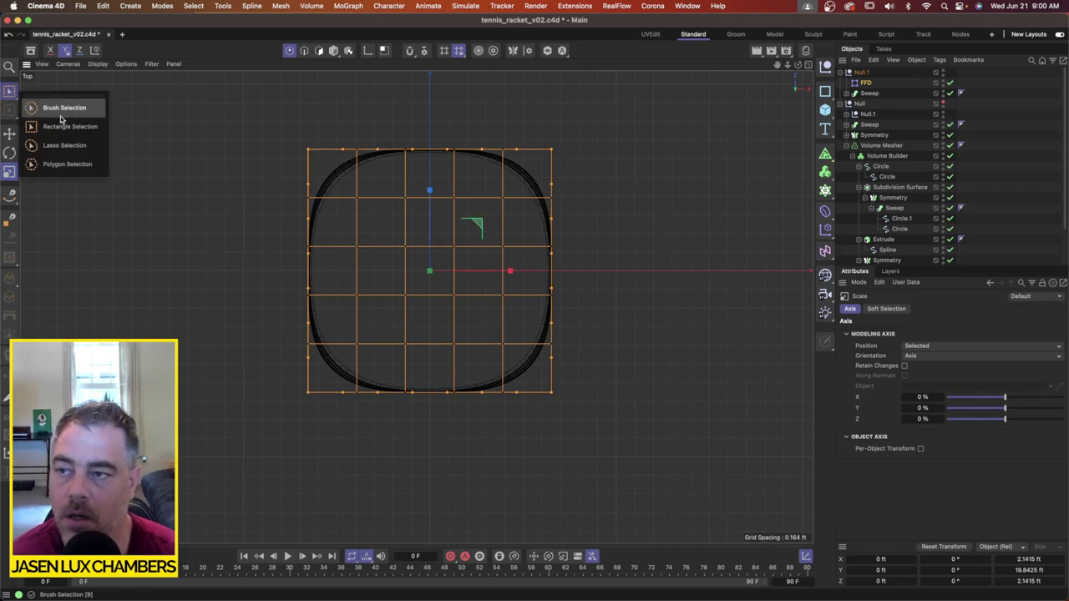
pyautogui.click(62, 125)
pyautogui.moveTo(264, 115); pyautogui.dragTo(331, 166)
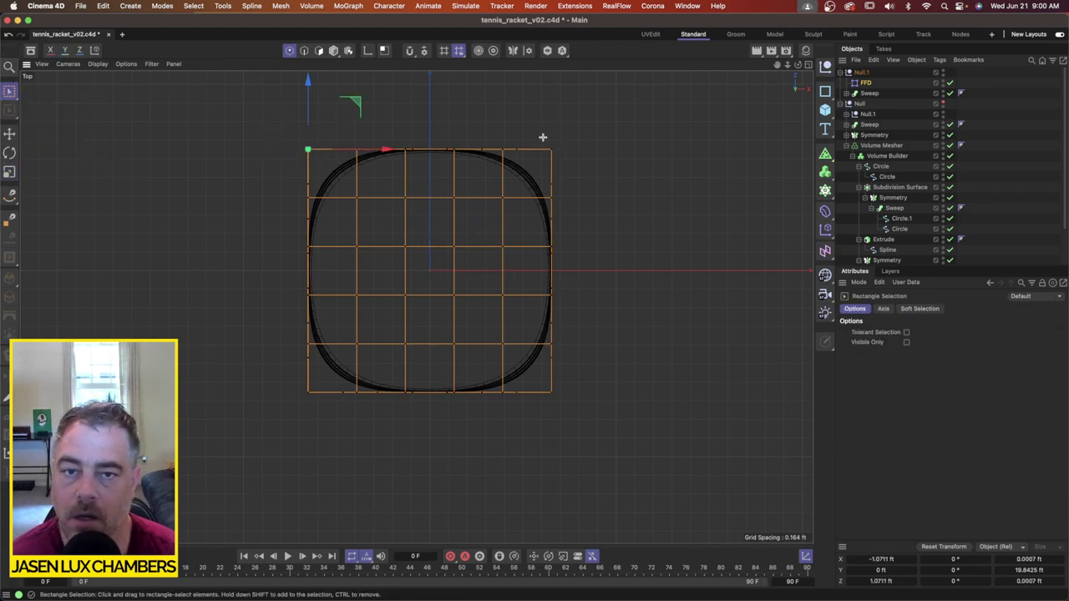
pyautogui.keyDown('shift'); pyautogui.moveTo(543, 138); pyautogui.dragTo(588, 177); pyautogui.keyUp('shift')
pyautogui.keyDown('shift'); pyautogui.moveTo(539, 381); pyautogui.dragTo(586, 422); pyautogui.keyUp('shift')
pyautogui.keyDown('shift'); pyautogui.moveTo(321, 374); pyautogui.dragTo(246, 440); pyautogui.keyUp('shift')
pyautogui.press('t')
pyautogui.moveTo(665, 287); pyautogui.dragTo(520, 380)
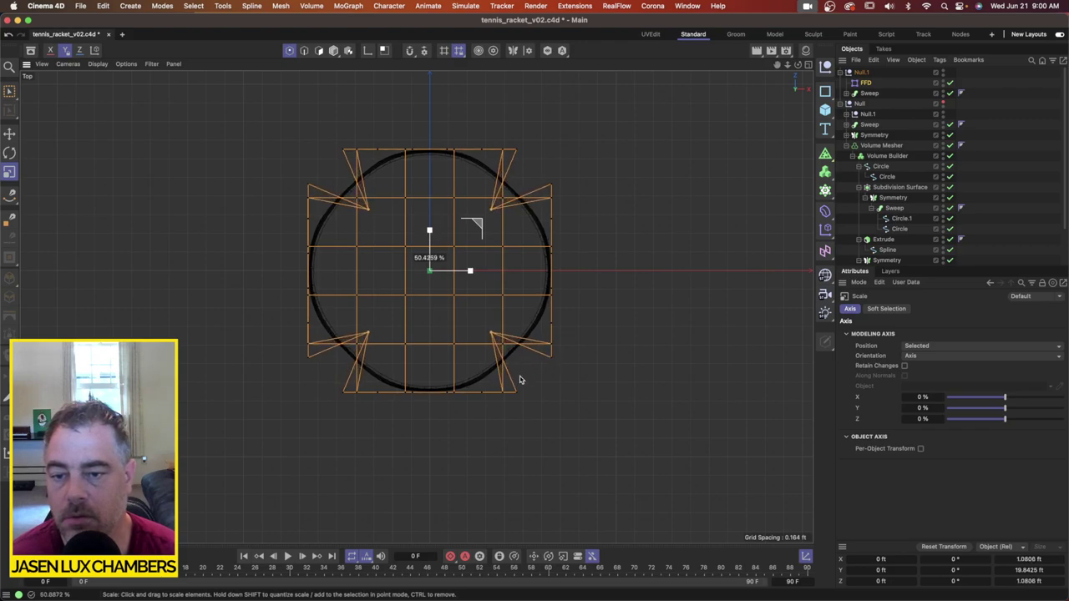
pyautogui.moveTo(519, 380); pyautogui.dragTo(496, 393)
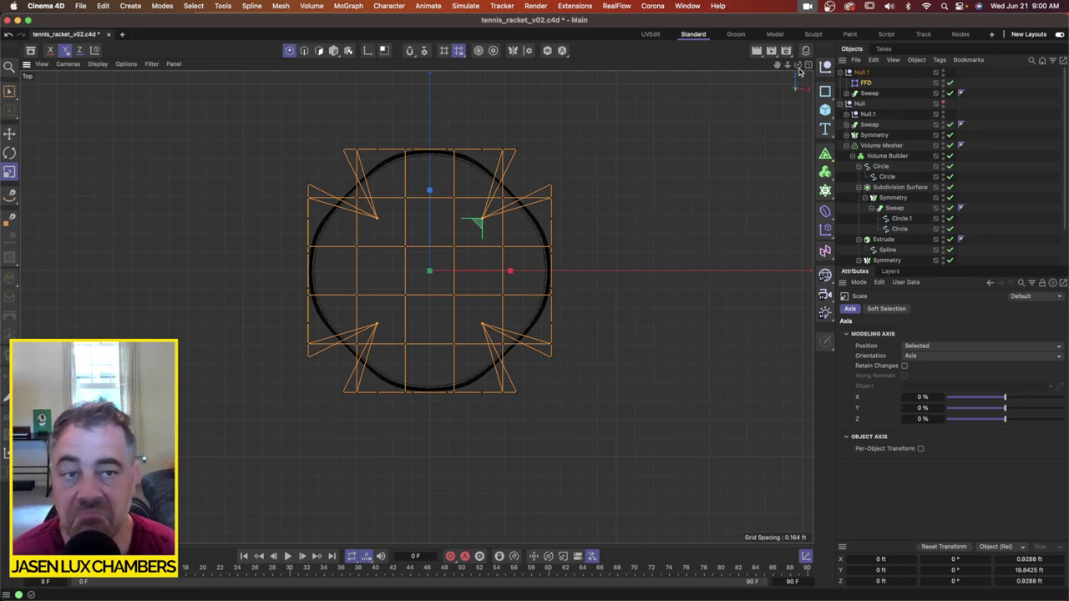
# Step: Hide the FFD cage, enlarge the perspective view, and show the Null group holding the rest of the racket
pyautogui.click(809, 64)
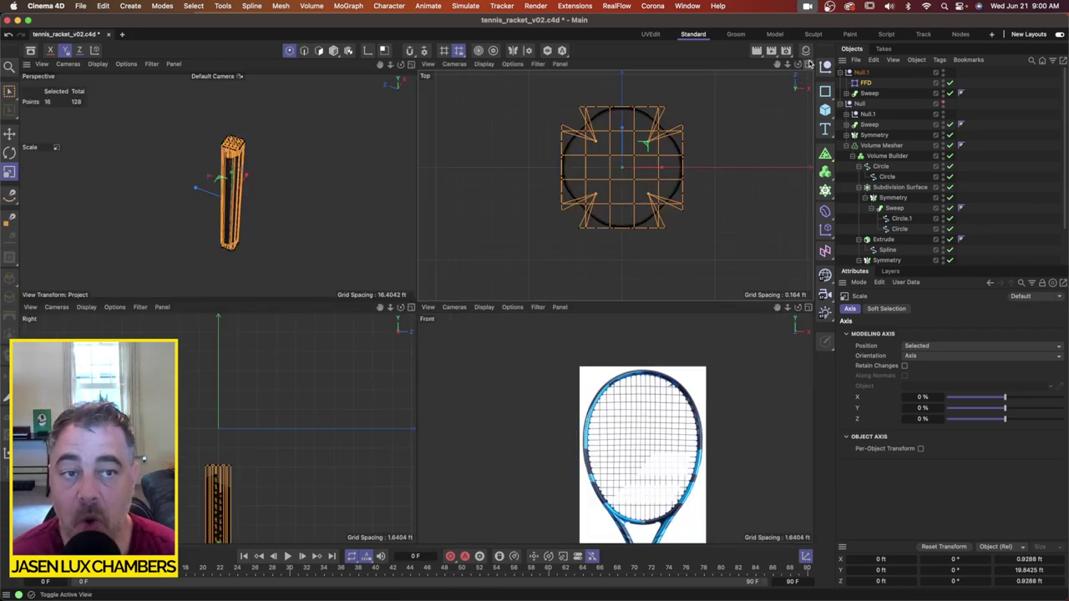
pyautogui.click(988, 102)
pyautogui.click(945, 81)
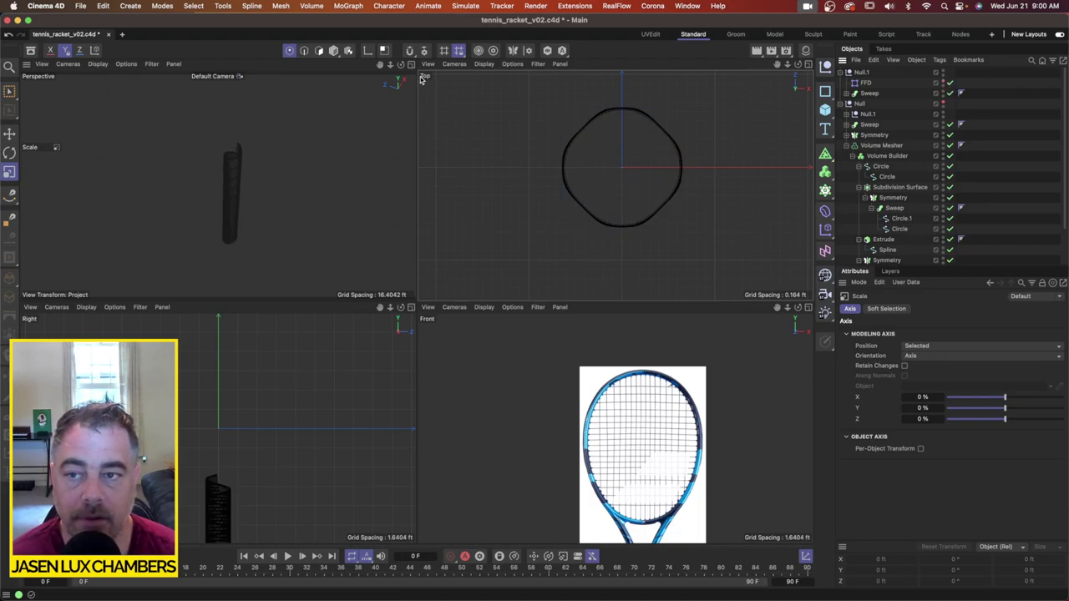
pyautogui.click(411, 66)
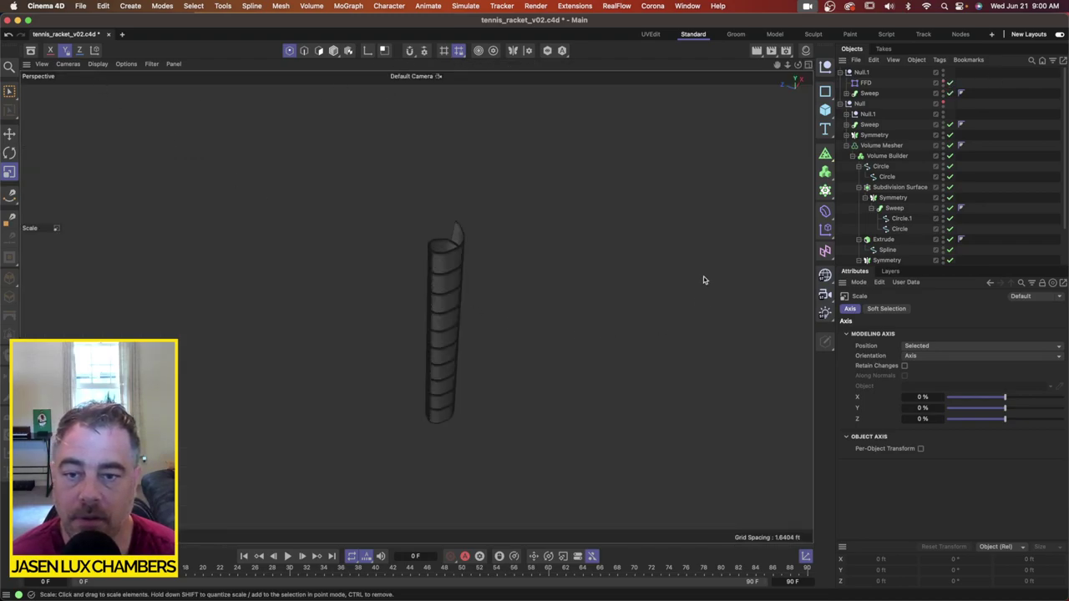
pyautogui.keyDown('alt'); pyautogui.moveTo(704, 279); pyautogui.dragTo(409, 292); pyautogui.keyUp('alt')
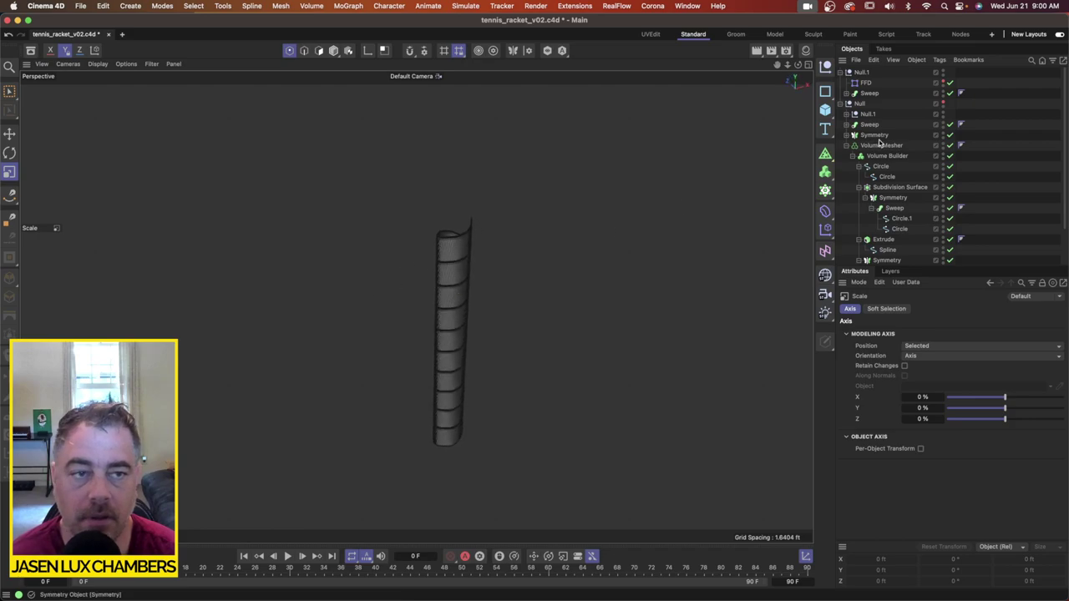
pyautogui.click(942, 103)
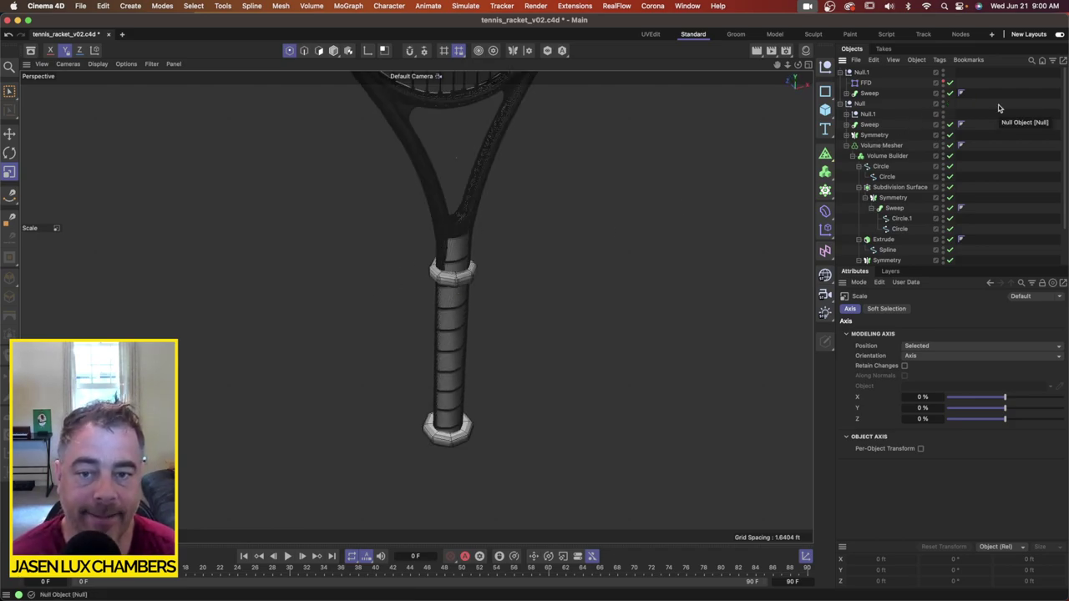
# Step: Select all points of the FFD cage and scale them outward to about 2.52 ft in X and Z to thicken the grip wrap
pyautogui.click(866, 82)
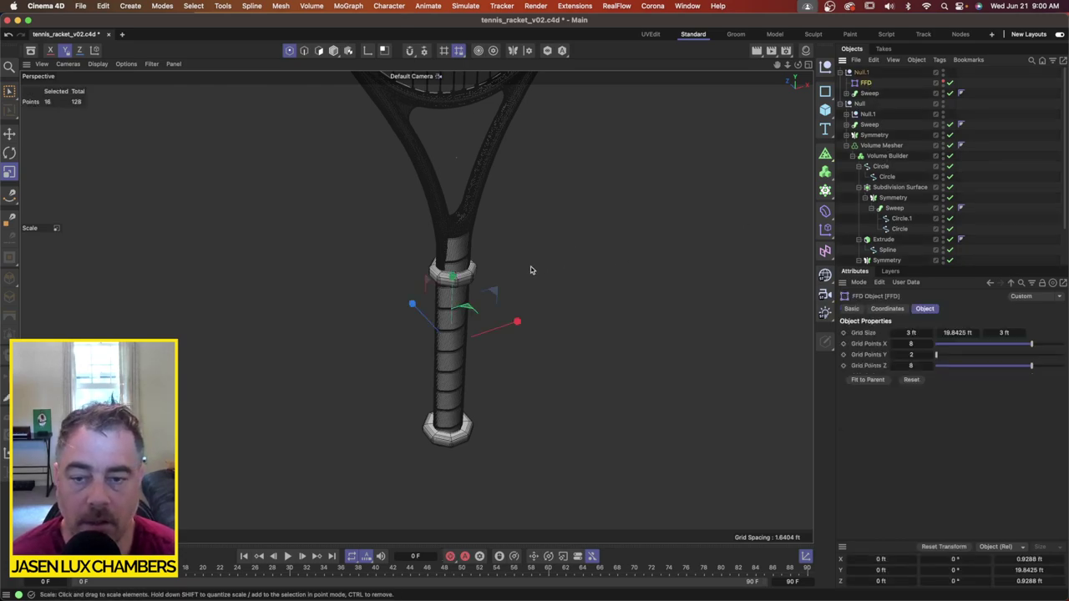
pyautogui.hotkey('ctrl', 'a')
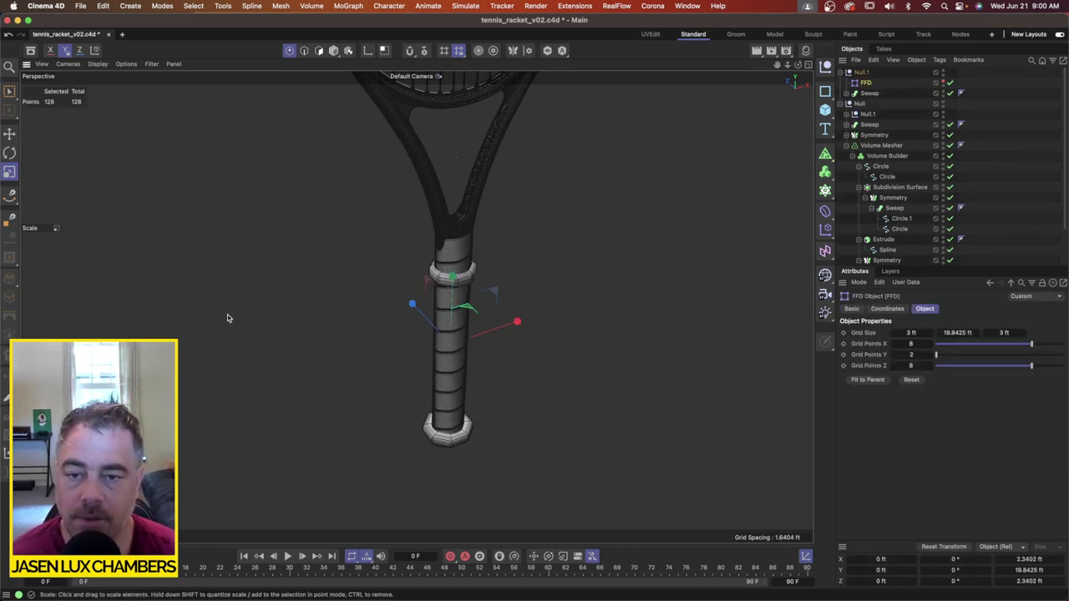
pyautogui.moveTo(266, 310)
pyautogui.mouseDown()
pyautogui.moveTo(310, 304)
pyautogui.moveTo(266, 313)
pyautogui.mouseUp()
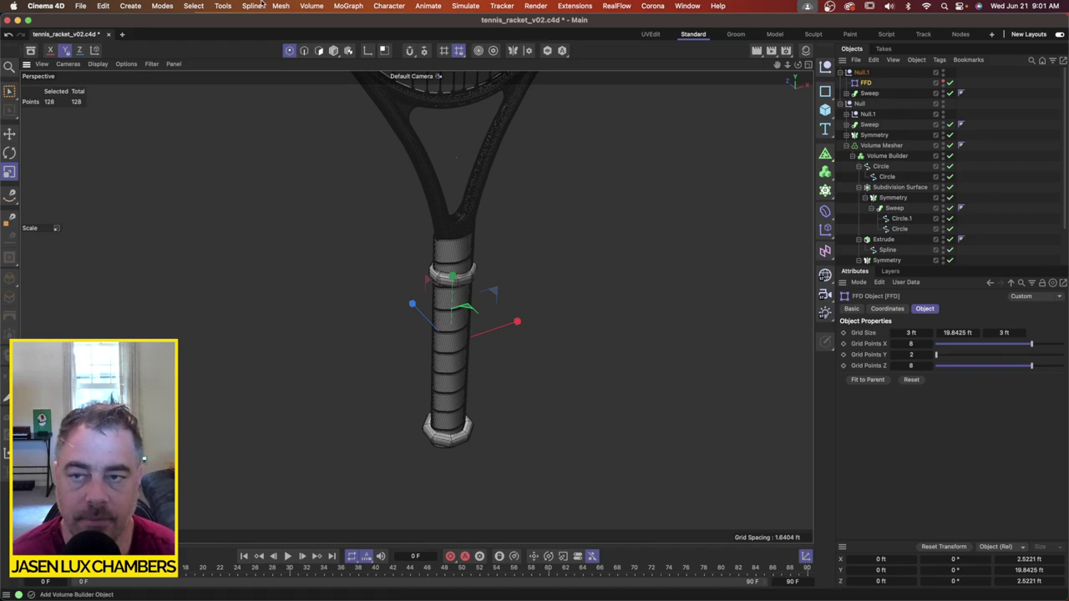
# Step: Display the model shaded without wireframe lines and inspect the grip wrap and collars from several angles
pyautogui.click(98, 64)
pyautogui.scroll(4, 468, 344)
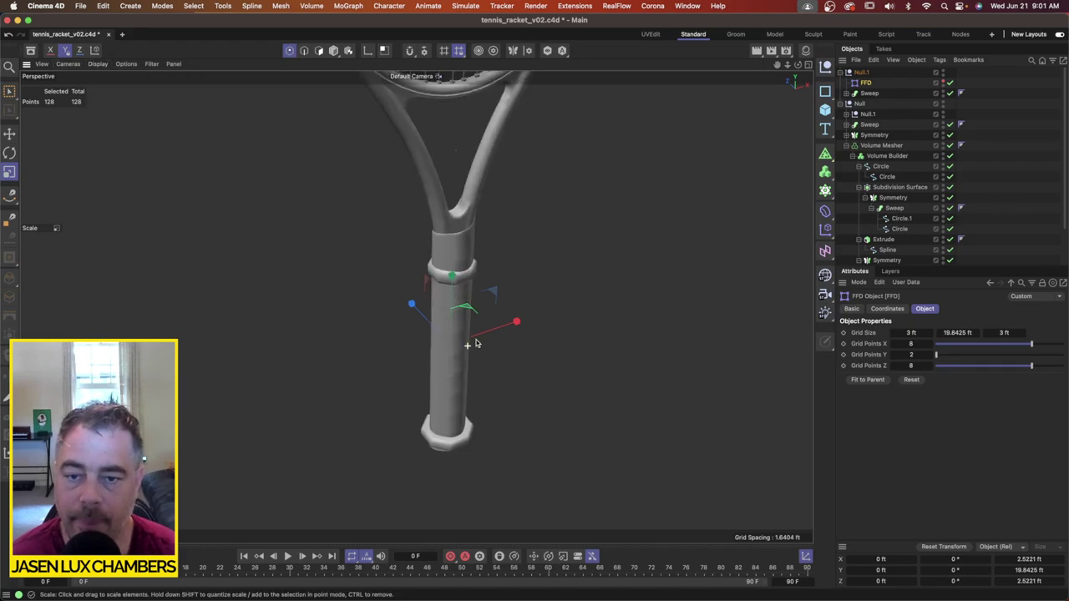
pyautogui.keyDown('alt'); pyautogui.moveTo(490, 340); pyautogui.dragTo(388, 269); pyautogui.keyUp('alt')
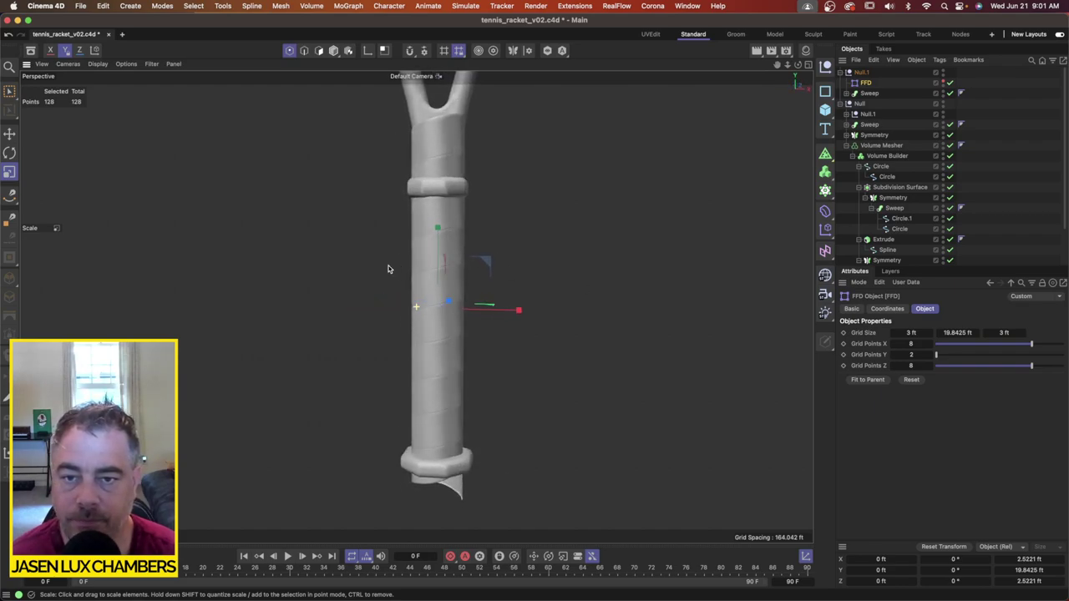
pyautogui.click(1010, 123)
pyautogui.scroll(-3, 592, 193)
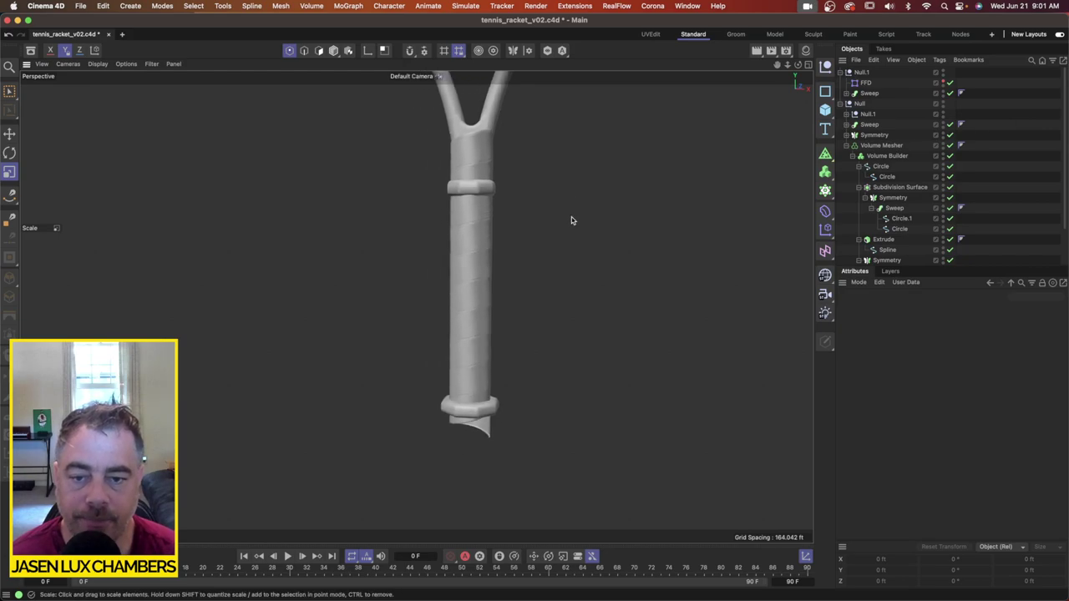
pyautogui.keyDown('alt'); pyautogui.moveTo(572, 219); pyautogui.dragTo(379, 238); pyautogui.keyUp('alt')
pyautogui.scroll(1, 379, 238)
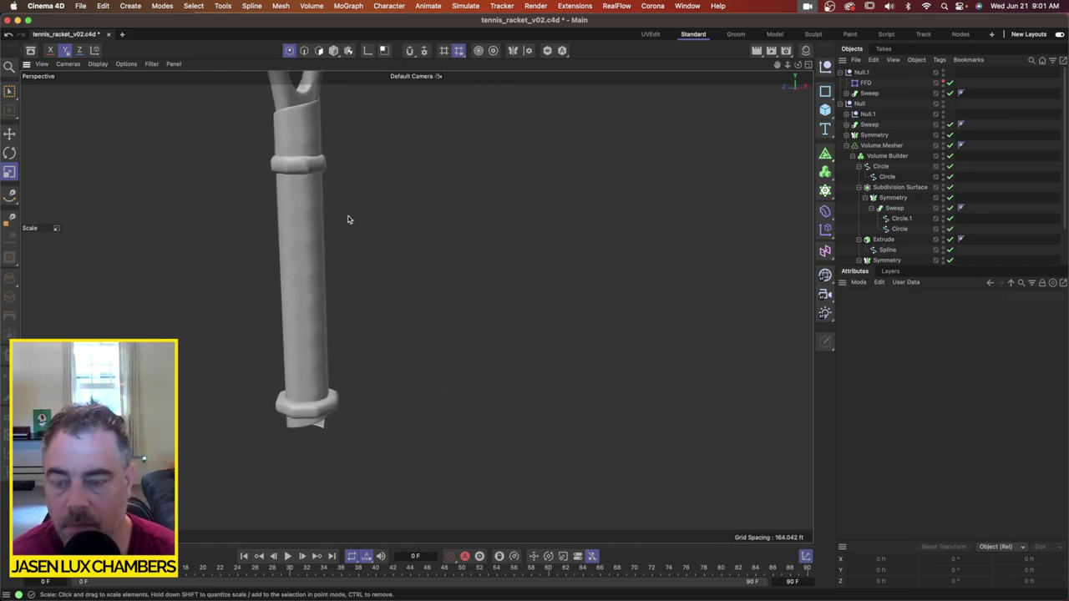
# Step: Save the project, and save an incremental copy as tennis_racket_v03.c4d
pyautogui.press('super+s')
pyautogui.click(80, 6)
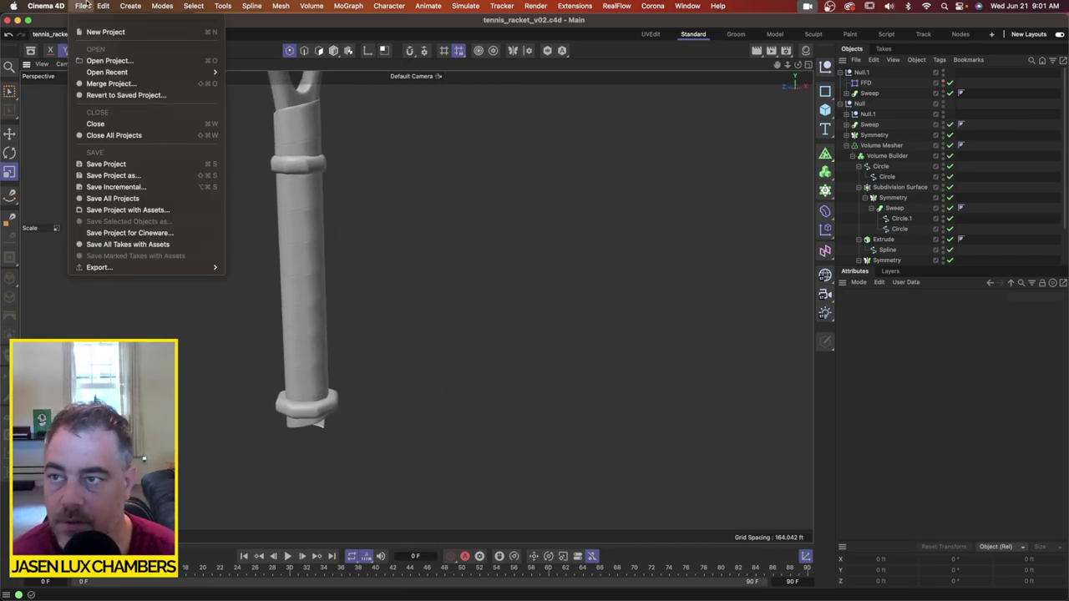
pyautogui.click(164, 187)
# Step: Select the grip's Null.1 group with all its children and make them editable
pyautogui.click(866, 73)
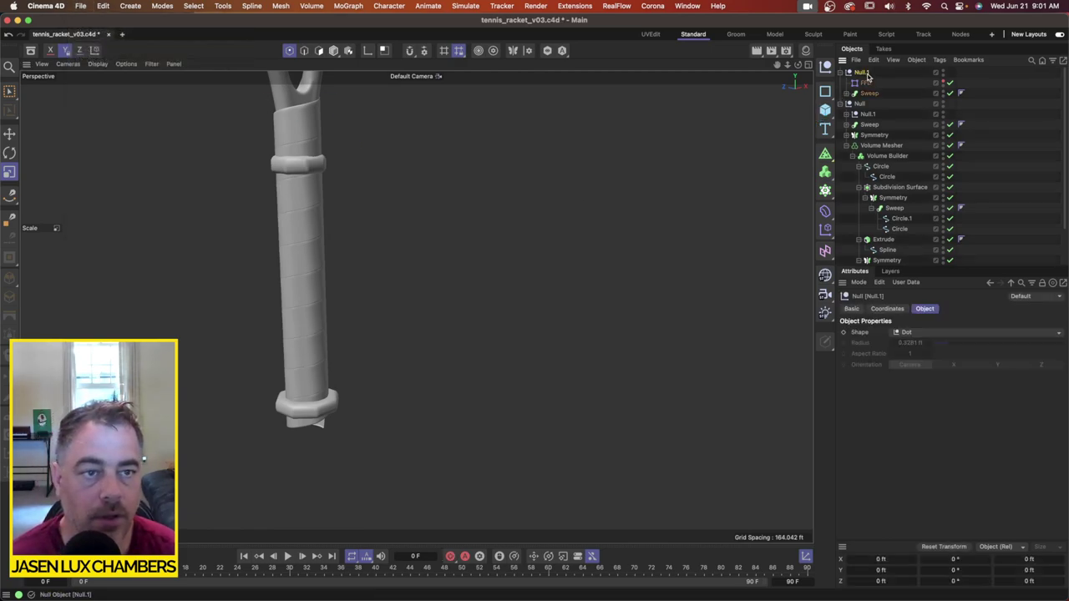
pyautogui.rightClick(868, 76)
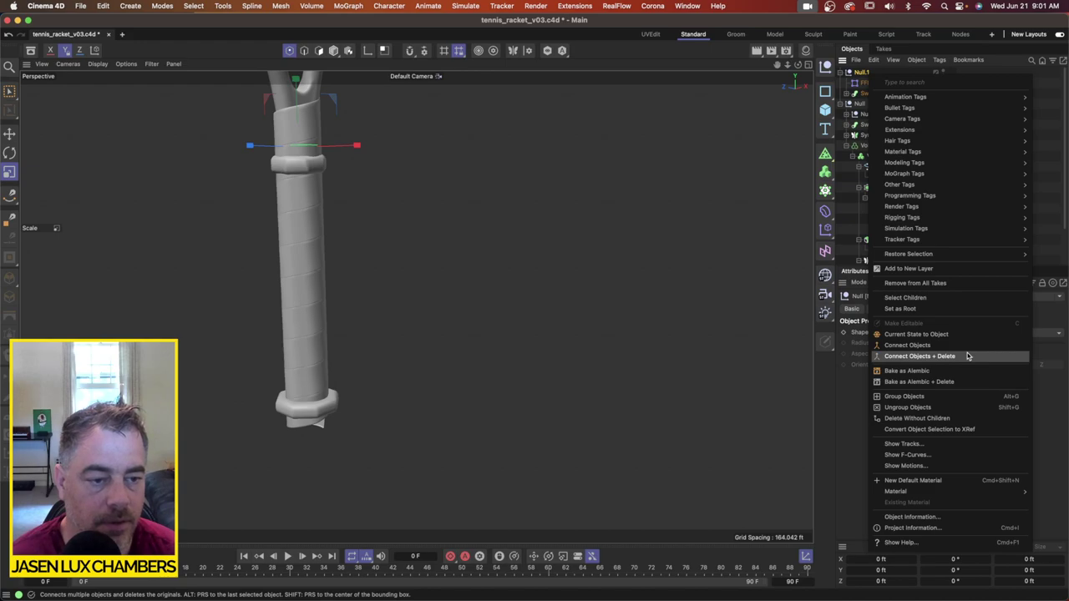
pyautogui.click(965, 298)
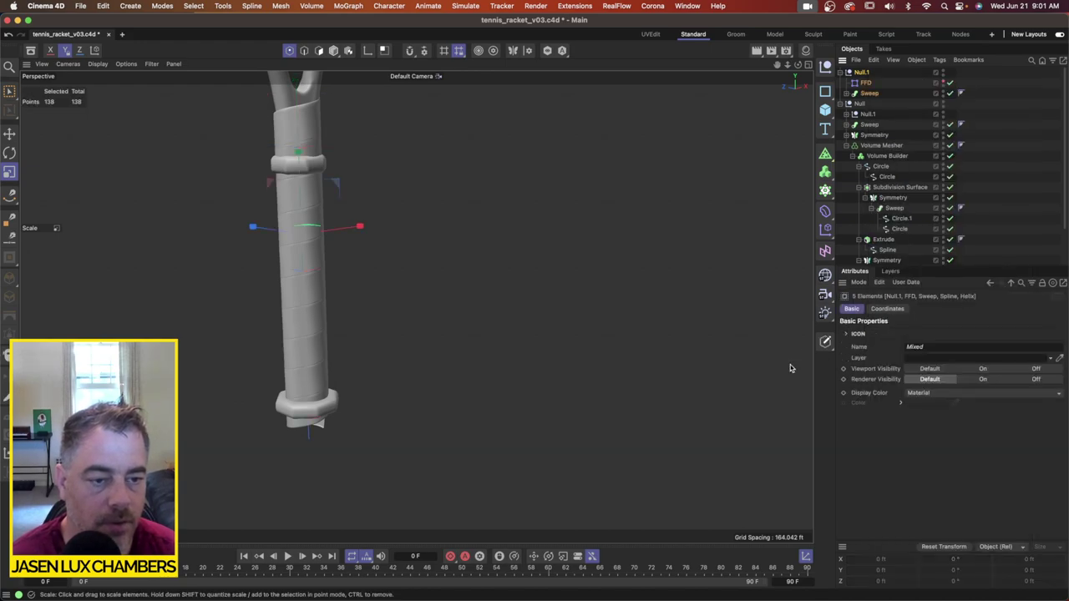
pyautogui.click(827, 342)
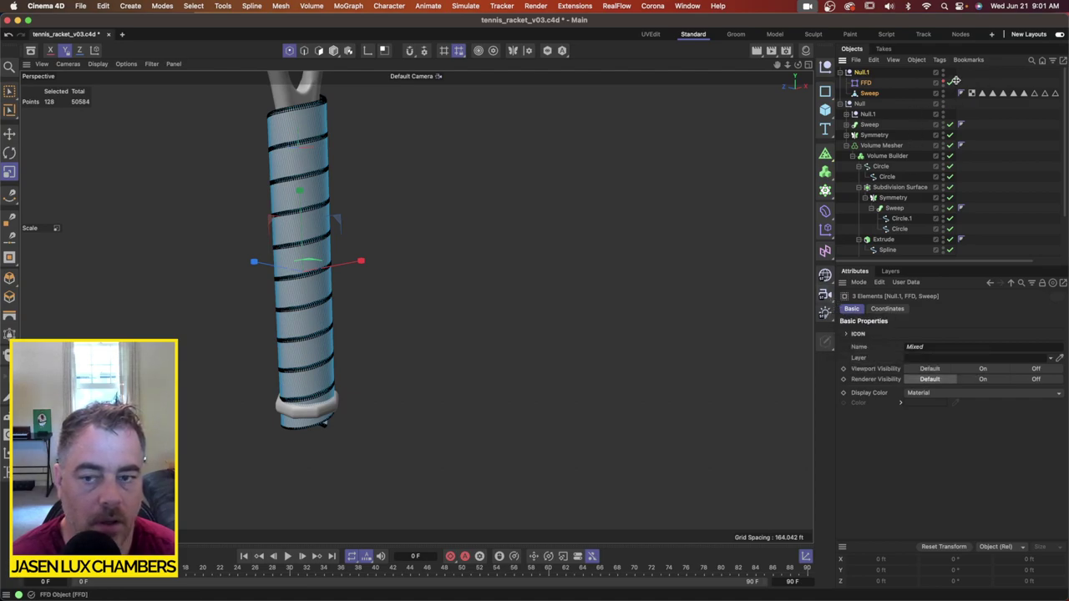
# Step: Merge the grip's Null.1 group, including its FFD deformation, into one polygon object with Connect Objects + Delete
pyautogui.click(993, 75)
pyautogui.rightClick(867, 74)
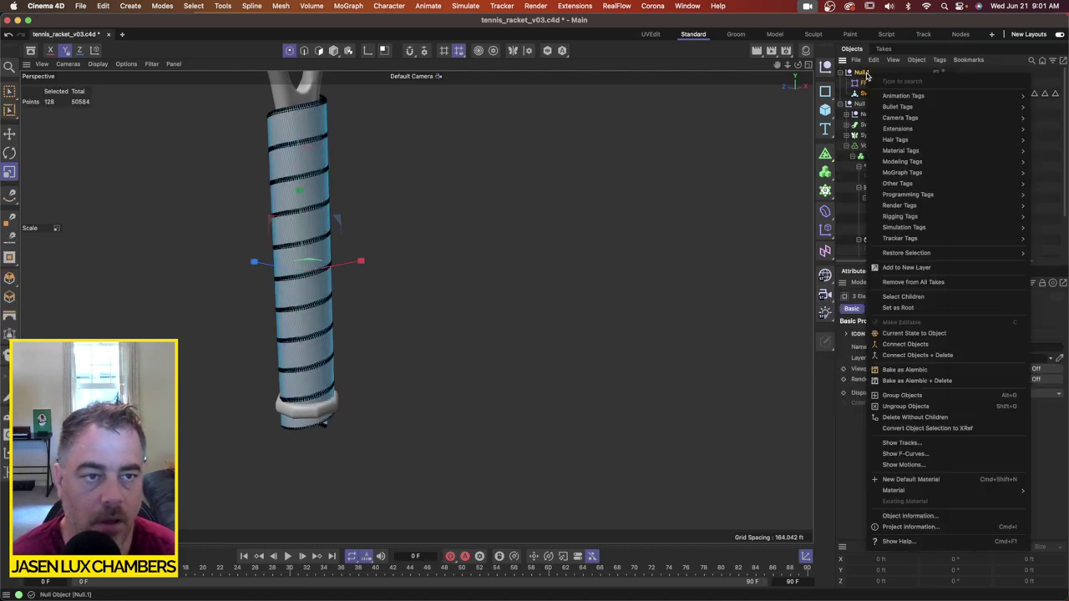
pyautogui.click(982, 354)
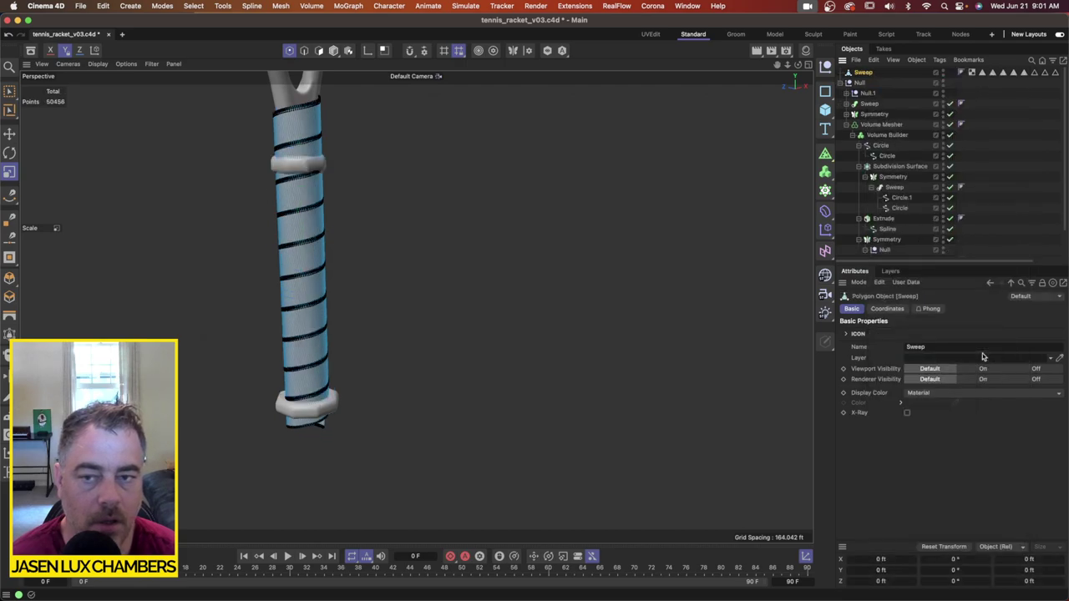
# Step: Delete the leftover selection tags from the merged Sweep mesh
pyautogui.click(1012, 140)
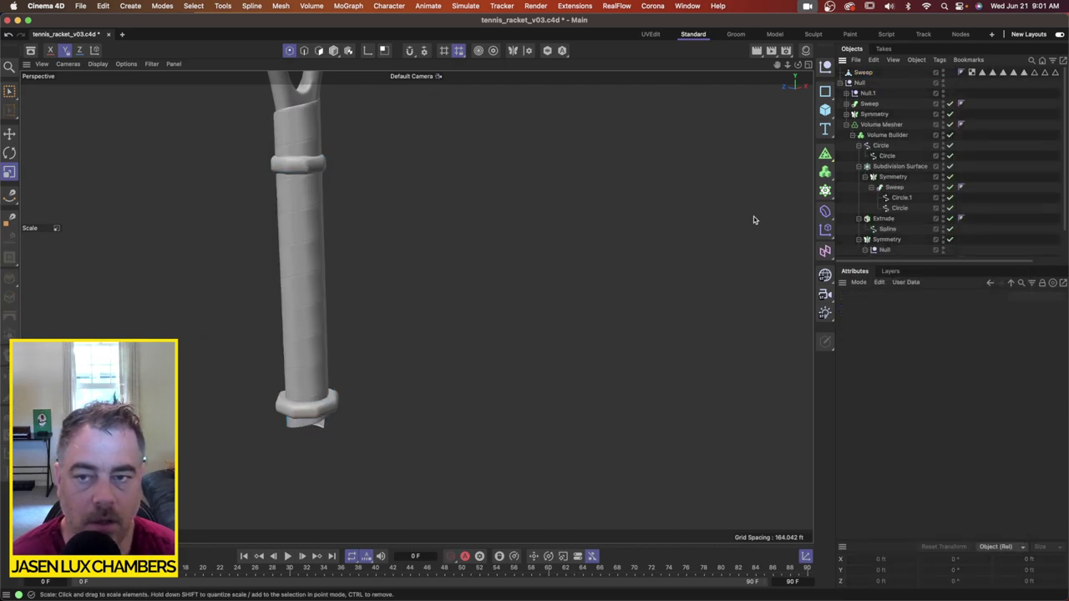
pyautogui.click(982, 74)
pyautogui.click(1057, 76)
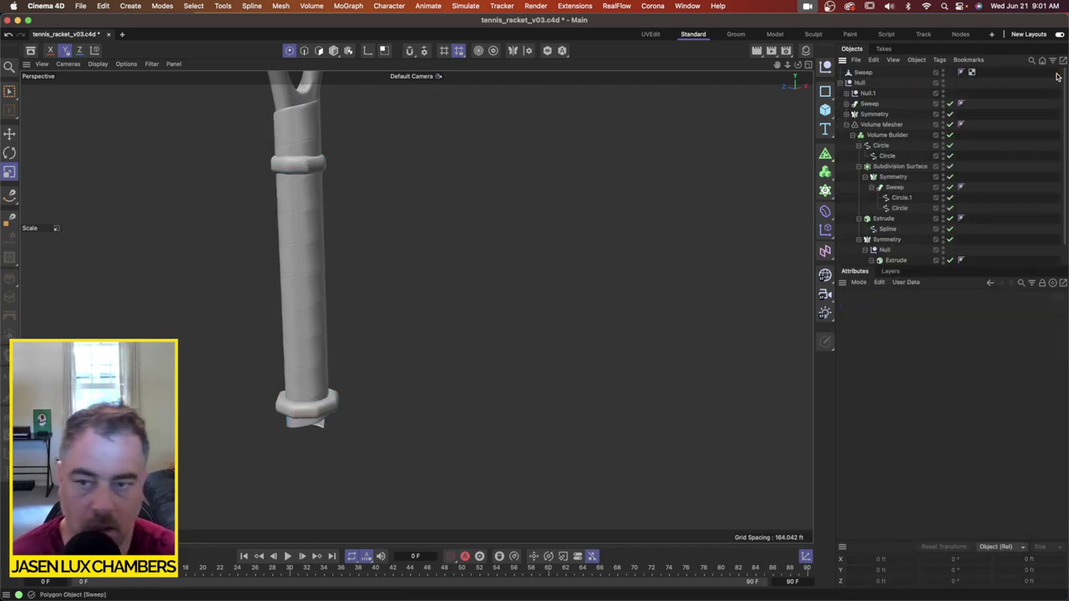
# Step: Add a new FFD deformer for the merged Sweep mesh, switch to Model mode, and place the FFD directly below the Sweep in the hierarchy
pyautogui.click(871, 73)
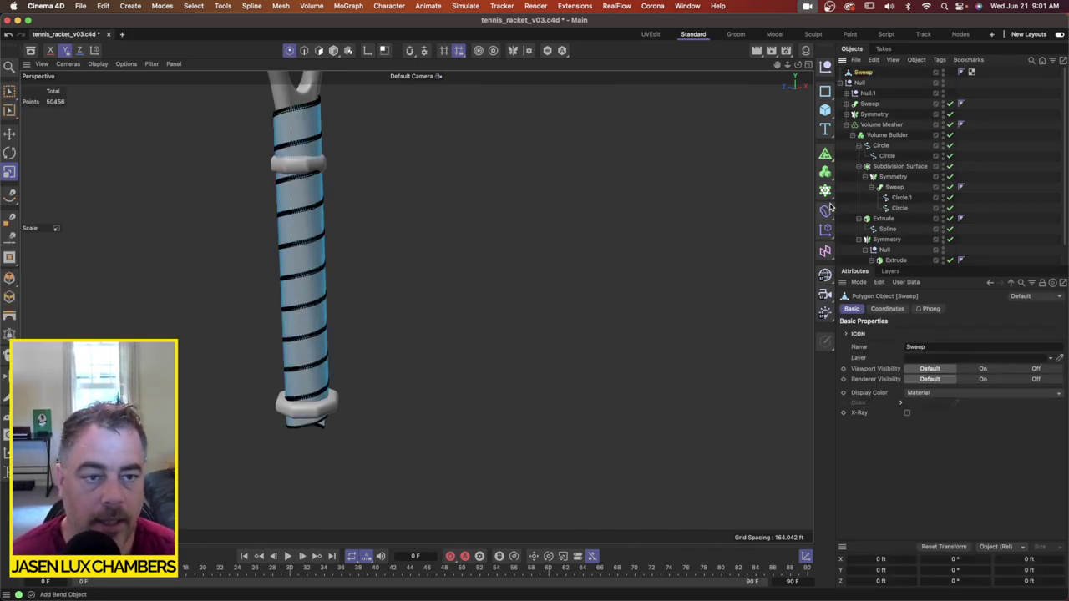
pyautogui.moveTo(825, 213); pyautogui.dragTo(869, 276)
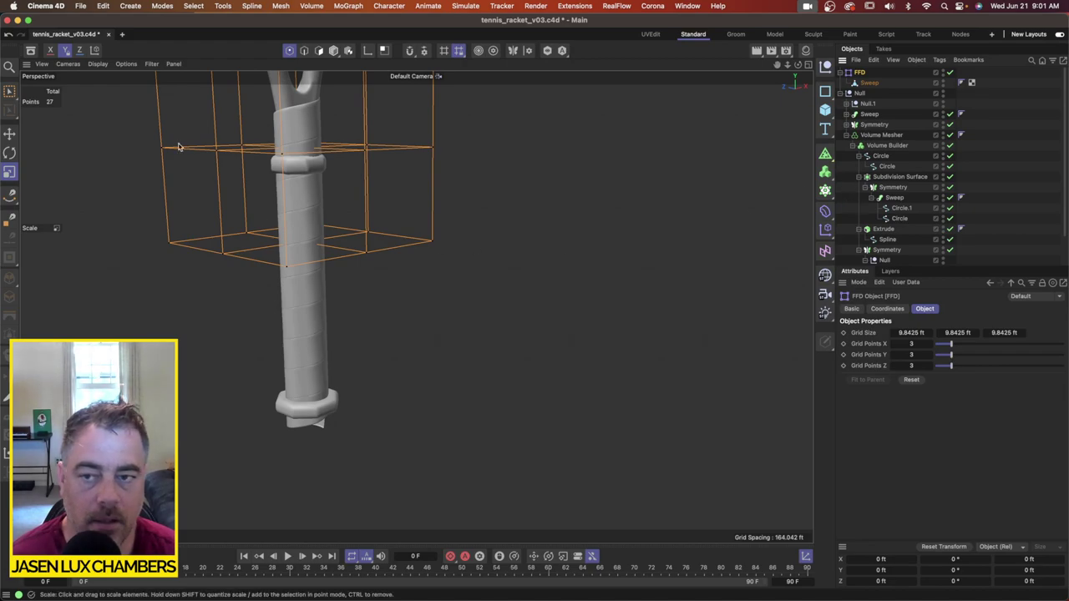
pyautogui.press('e')
pyautogui.click(334, 51)
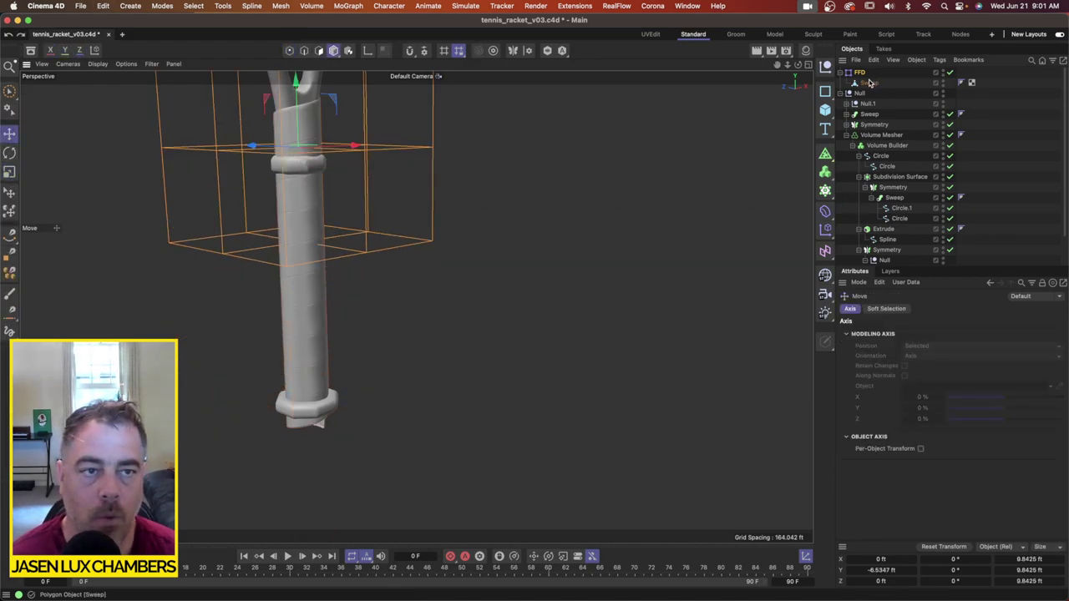
pyautogui.moveTo(872, 73); pyautogui.dragTo(872, 83)
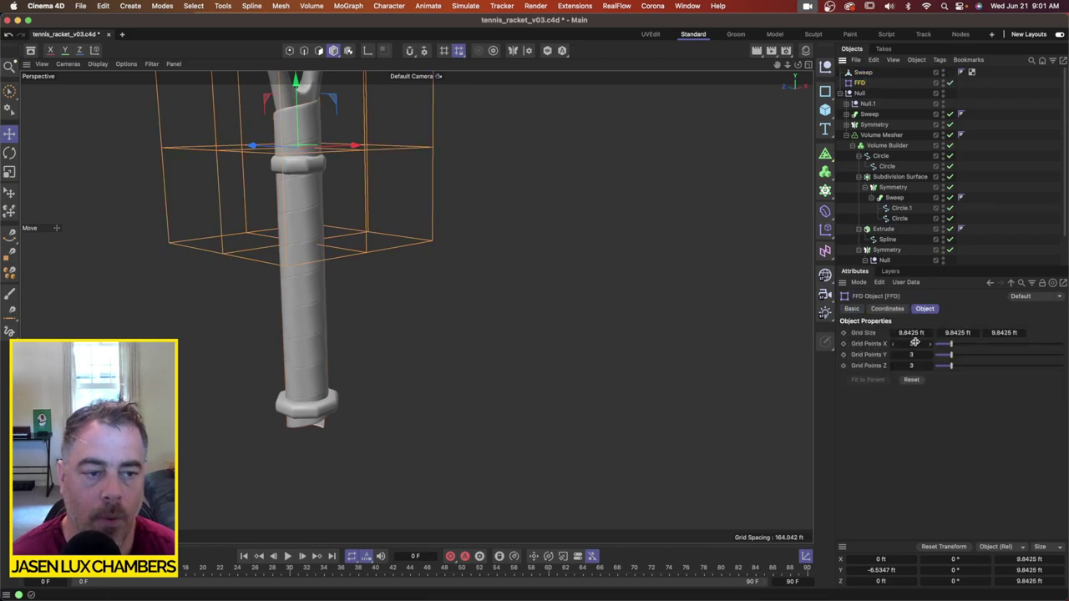
# Step: Set the new FFD's grid points to 2 in X, Y and Z
pyautogui.write('2')
pyautogui.press('Tab')
pyautogui.write('2')
pyautogui.press('Tab')
pyautogui.write('2')
pyautogui.press('Return')
pyautogui.keyDown('alt'); pyautogui.moveTo(525, 268); pyautogui.dragTo(454, 268, button='right'); pyautogui.keyUp('alt')
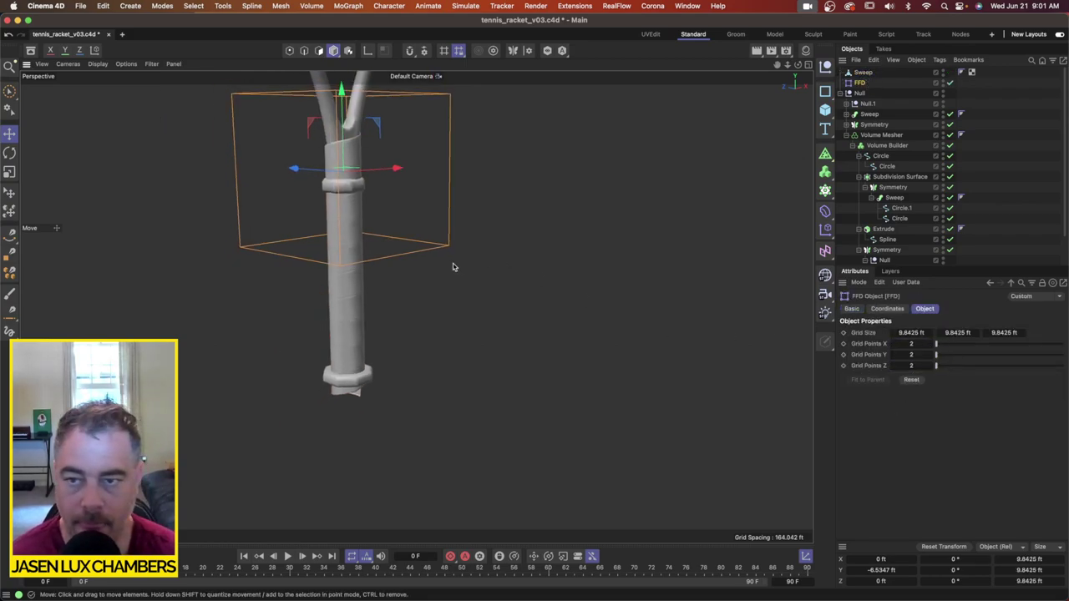
# Step: Move the FFD down over the grip to about -12.95 ft in Y and set its grid size to 3 × 20 × 3 ft
pyautogui.keyDown('alt'); pyautogui.moveTo(382, 151); pyautogui.dragTo(377, 187, button='middle'); pyautogui.keyUp('alt')
pyautogui.moveTo(340, 127); pyautogui.dragTo(344, 225)
pyautogui.keyDown('alt'); pyautogui.moveTo(380, 301); pyautogui.dragTo(357, 259); pyautogui.keyUp('alt')
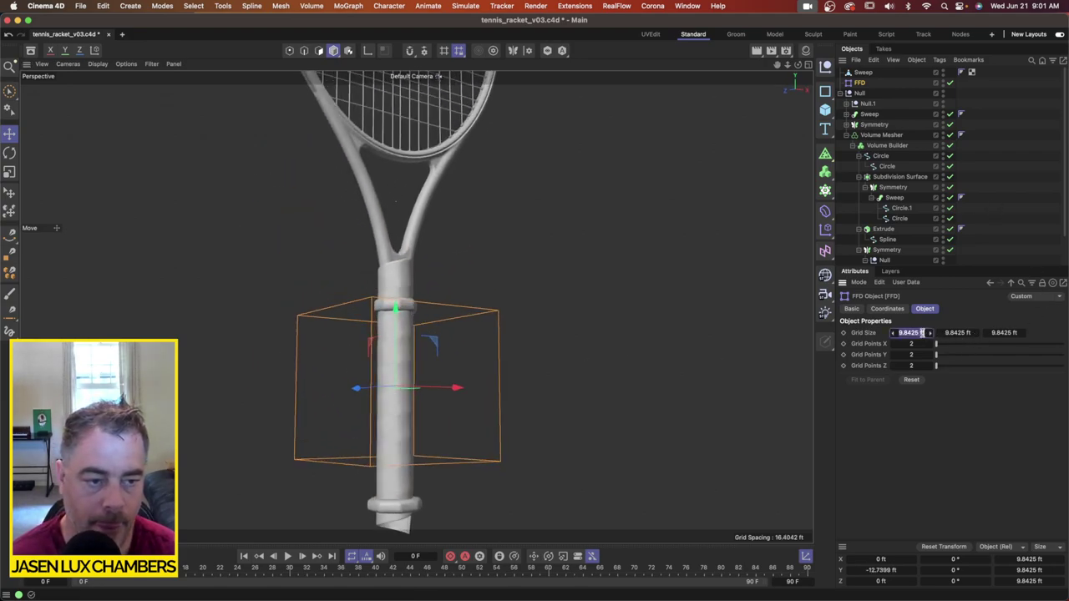
pyautogui.press('Tab')
pyautogui.write('10')
pyautogui.press('Tab')
pyautogui.write('3')
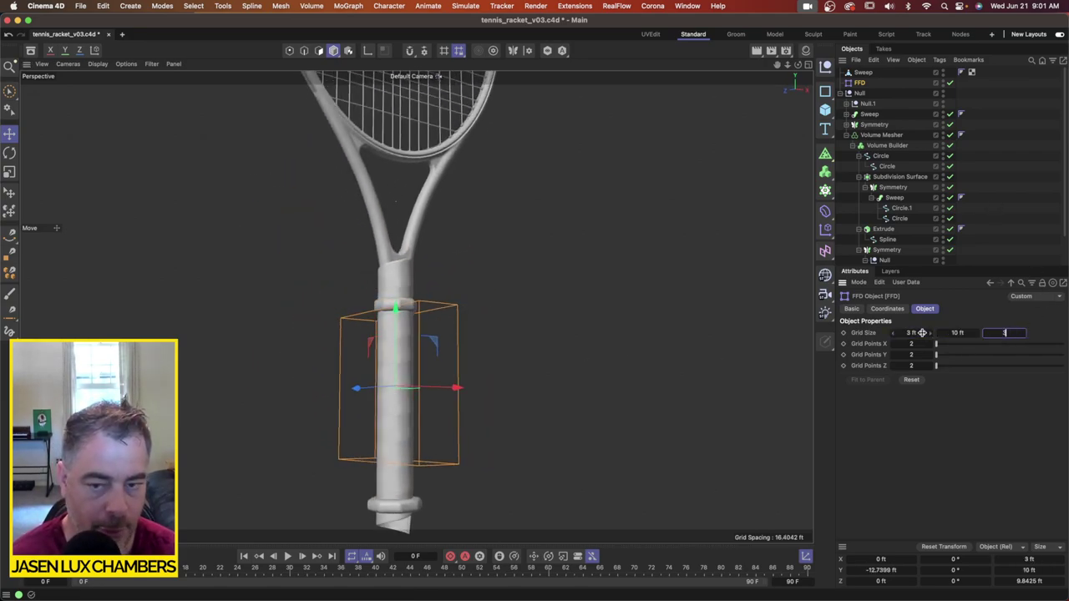
pyautogui.press('Return')
pyautogui.write('20')
pyautogui.press('Return')
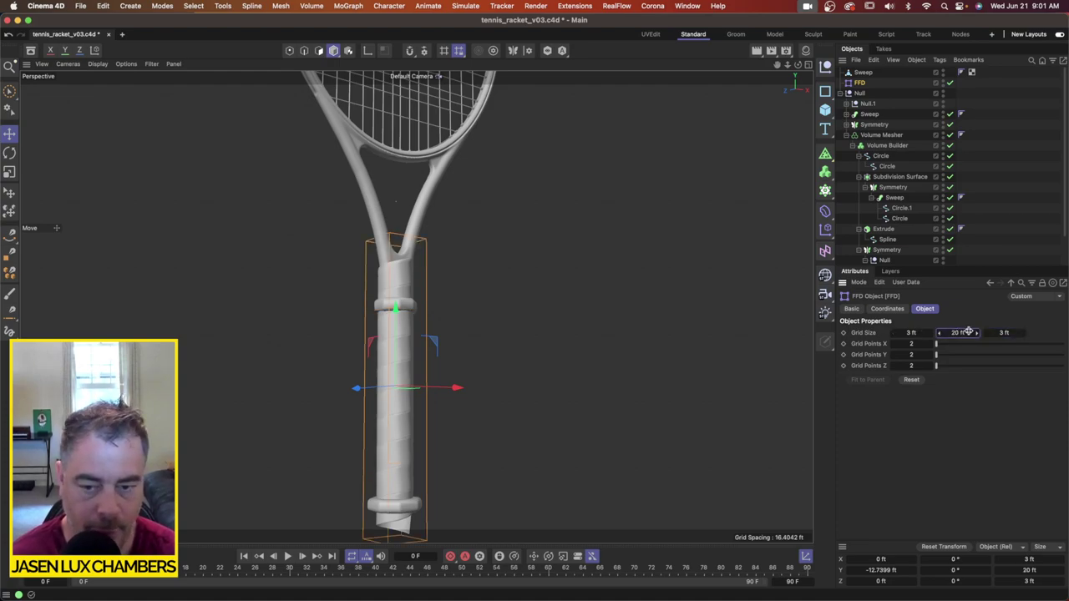
pyautogui.moveTo(393, 308); pyautogui.dragTo(392, 312)
pyautogui.keyDown('alt'); pyautogui.moveTo(437, 310); pyautogui.dragTo(349, 325); pyautogui.keyUp('alt')
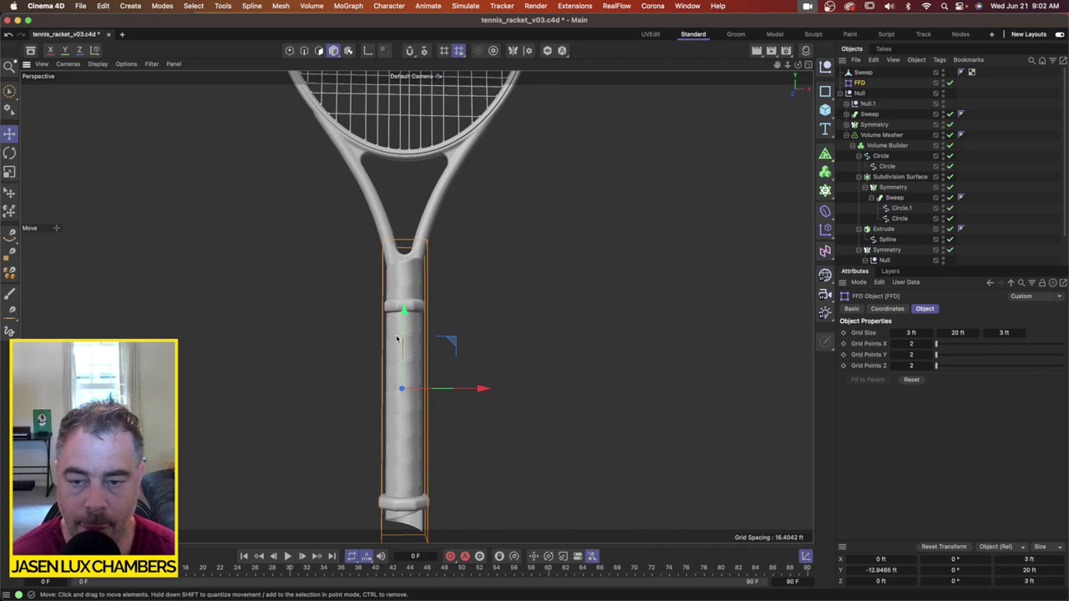
# Step: Set the FFD's X and Z grid size to 4 ft and make it a child of the merged Sweep mesh
pyautogui.click(920, 332)
pyautogui.write('4')
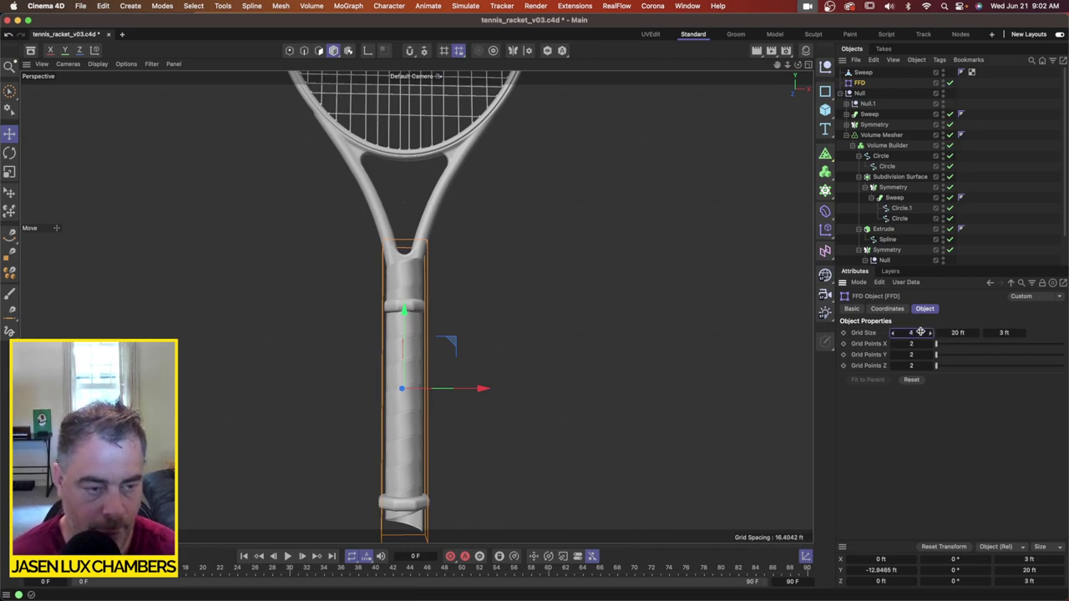
pyautogui.press('Tab')
pyautogui.press('Tab')
pyautogui.write('4')
pyautogui.press('Return')
pyautogui.keyDown('alt'); pyautogui.moveTo(528, 302); pyautogui.dragTo(529, 236, button='middle'); pyautogui.keyUp('alt')
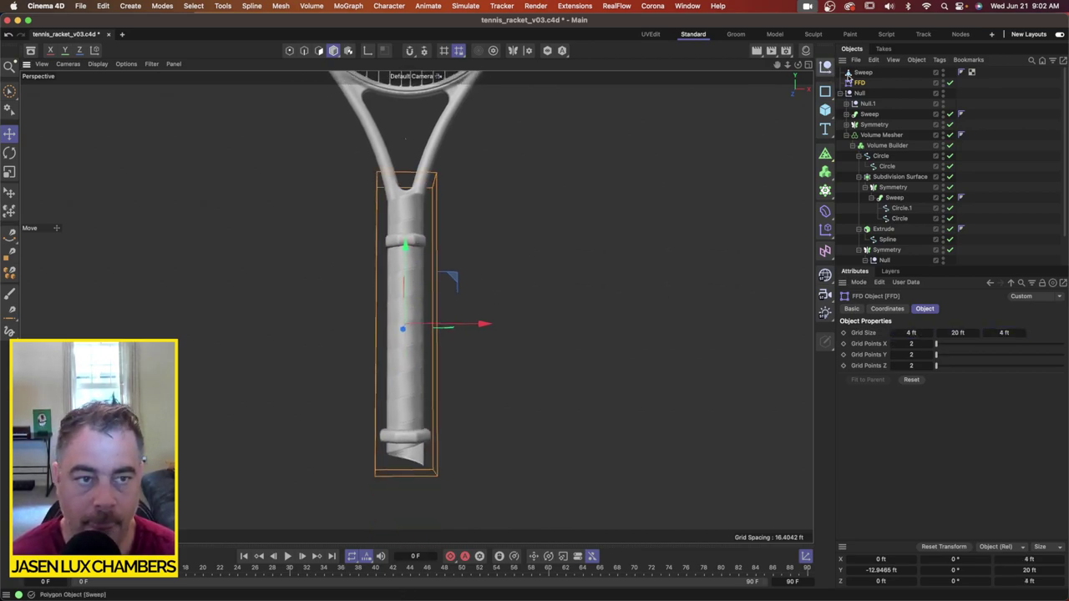
pyautogui.moveTo(871, 73); pyautogui.dragTo(873, 75)
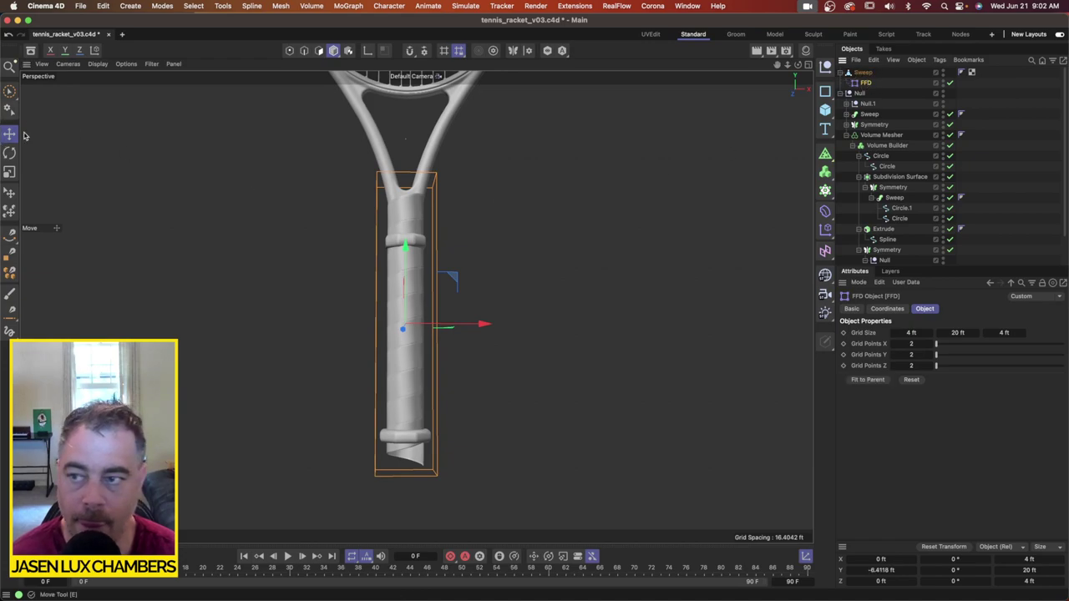
# Step: Select the FFD's four bottom points in Points mode with Rectangle Selection and scale them outward to about 4.45 ft
pyautogui.click(10, 90)
pyautogui.click(51, 130)
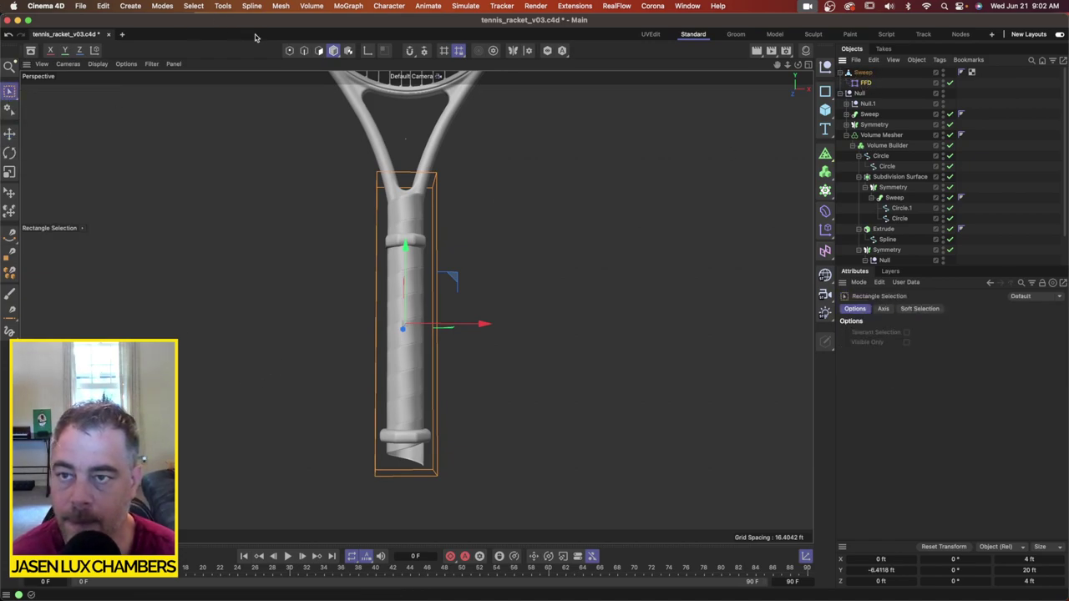
pyautogui.press('Return')
pyautogui.moveTo(307, 388); pyautogui.dragTo(508, 502)
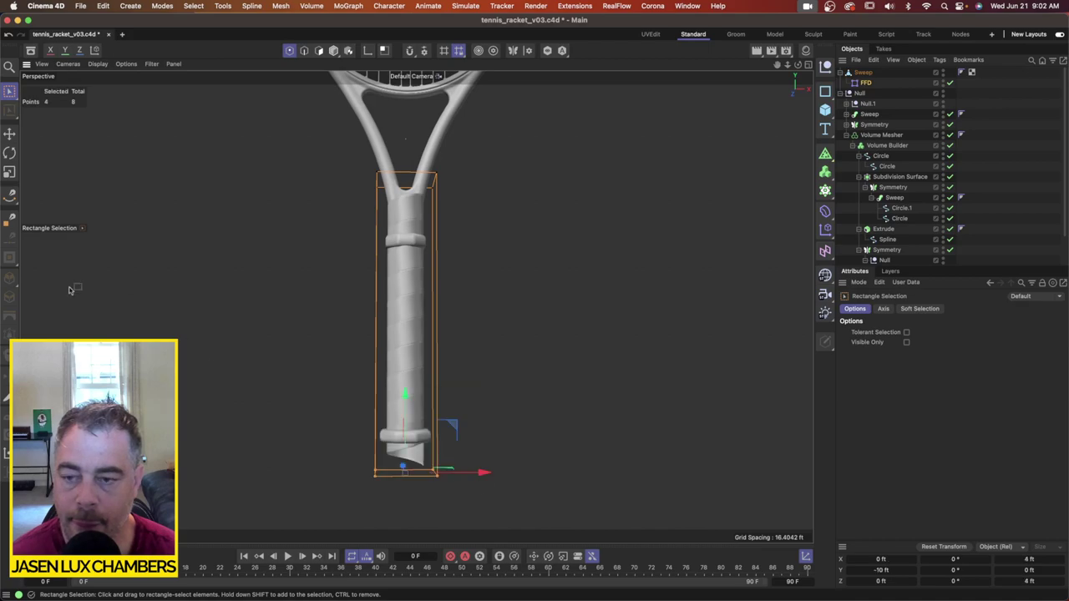
pyautogui.click(9, 172)
pyautogui.moveTo(180, 338); pyautogui.dragTo(294, 322)
# Step: Select the FFD's four top points and scale them outward slightly to about 4.01 ft
pyautogui.moveTo(9, 90); pyautogui.dragTo(42, 123)
pyautogui.moveTo(274, 131); pyautogui.dragTo(528, 227)
pyautogui.scroll(4, 528, 265)
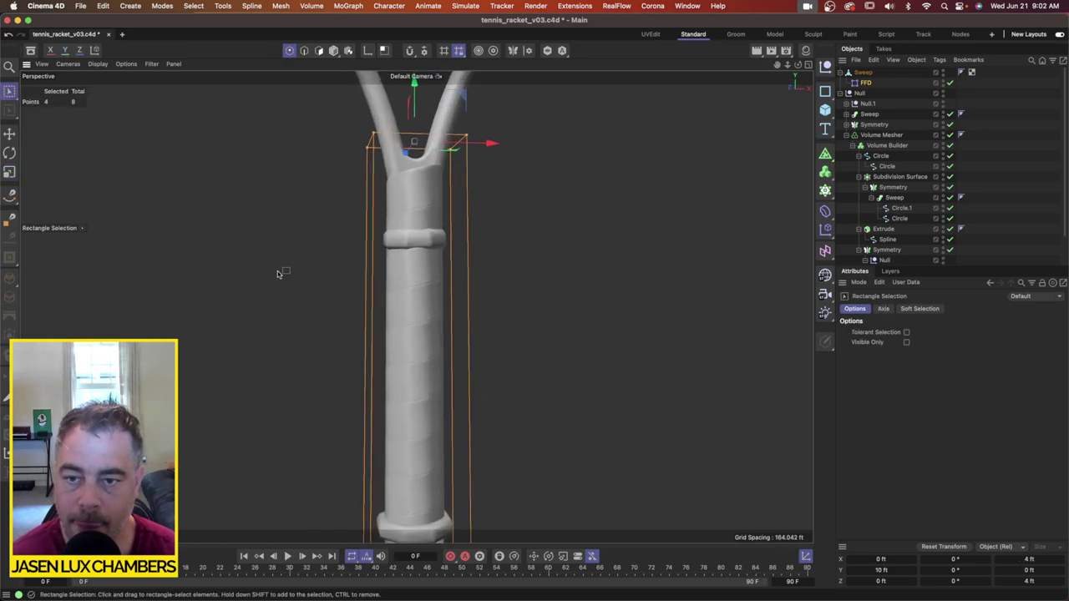
pyautogui.press('t')
pyautogui.moveTo(152, 236); pyautogui.dragTo(177, 228)
pyautogui.keyDown('alt'); pyautogui.moveTo(563, 246); pyautogui.dragTo(456, 315); pyautogui.keyUp('alt')
pyautogui.click(991, 194)
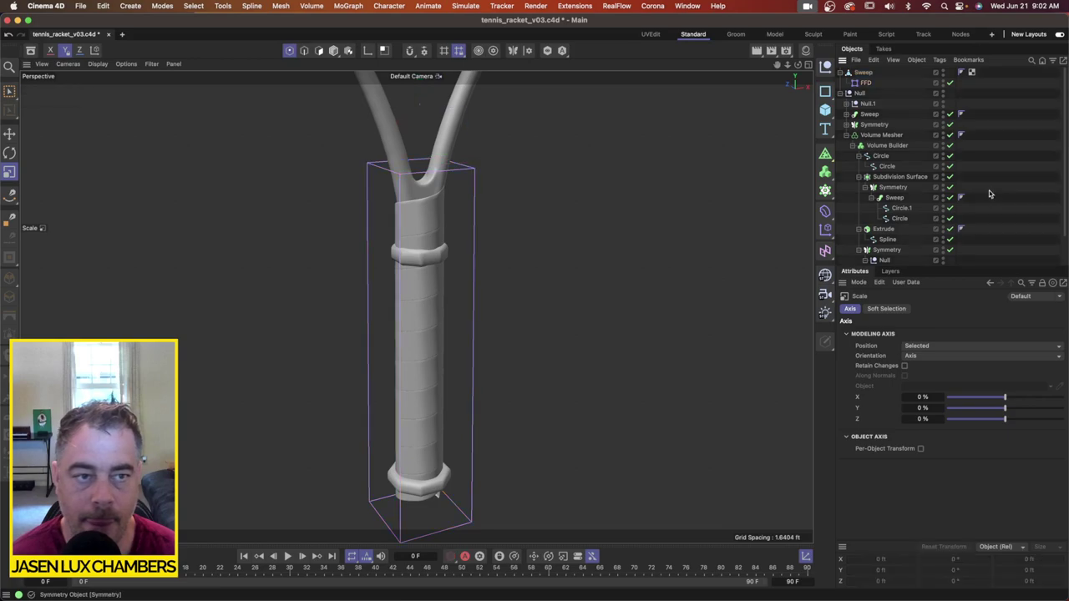
# Step: Add a cube and move it down in Y to cover the wrap's protruding end above the grip's upper ring
pyautogui.click(829, 115)
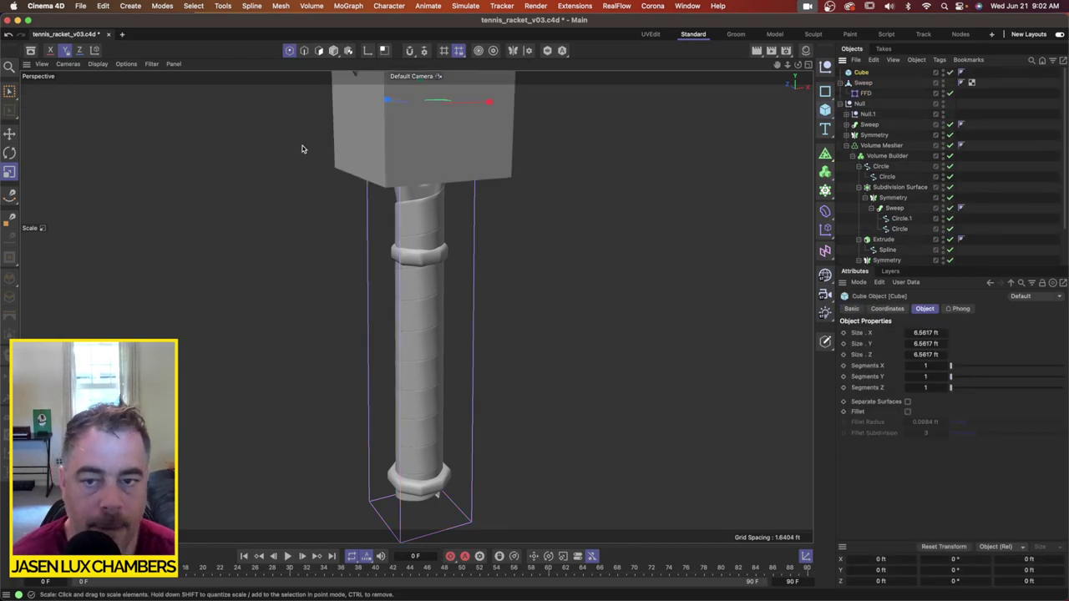
pyautogui.click(10, 135)
pyautogui.keyDown('alt'); pyautogui.moveTo(430, 240); pyautogui.dragTo(392, 219); pyautogui.keyUp('alt')
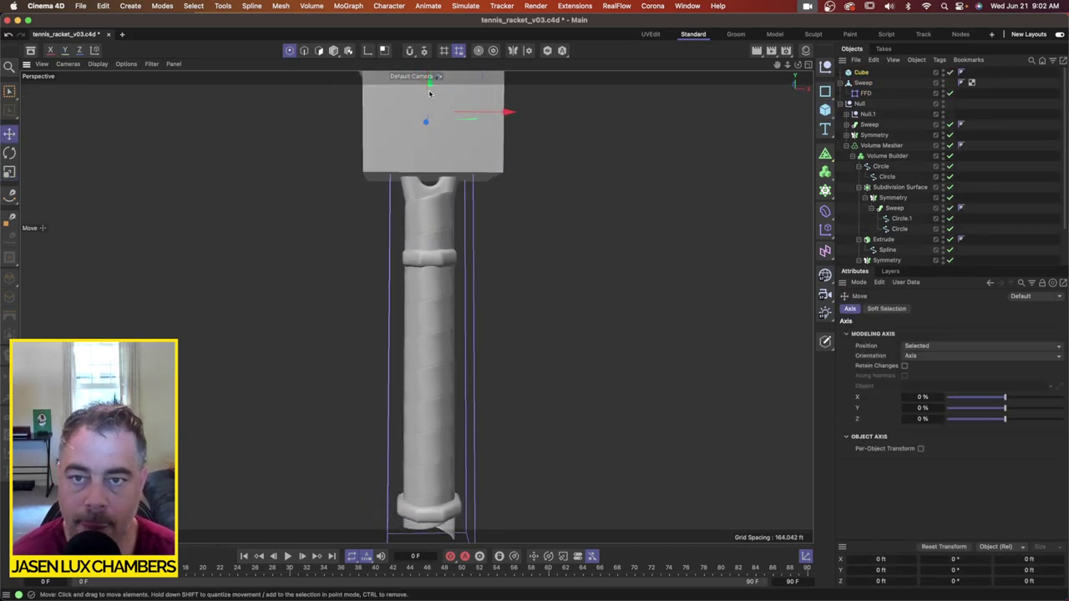
pyautogui.moveTo(430, 94); pyautogui.dragTo(434, 171)
pyautogui.keyDown('alt'); pyautogui.moveTo(501, 234); pyautogui.dragTo(448, 237, button='right'); pyautogui.keyUp('alt')
# Step: Duplicate the cube, move the copy down over the wrap's lower end, and group both cubes in a null
pyautogui.press('super+c')
pyautogui.press('super+v')
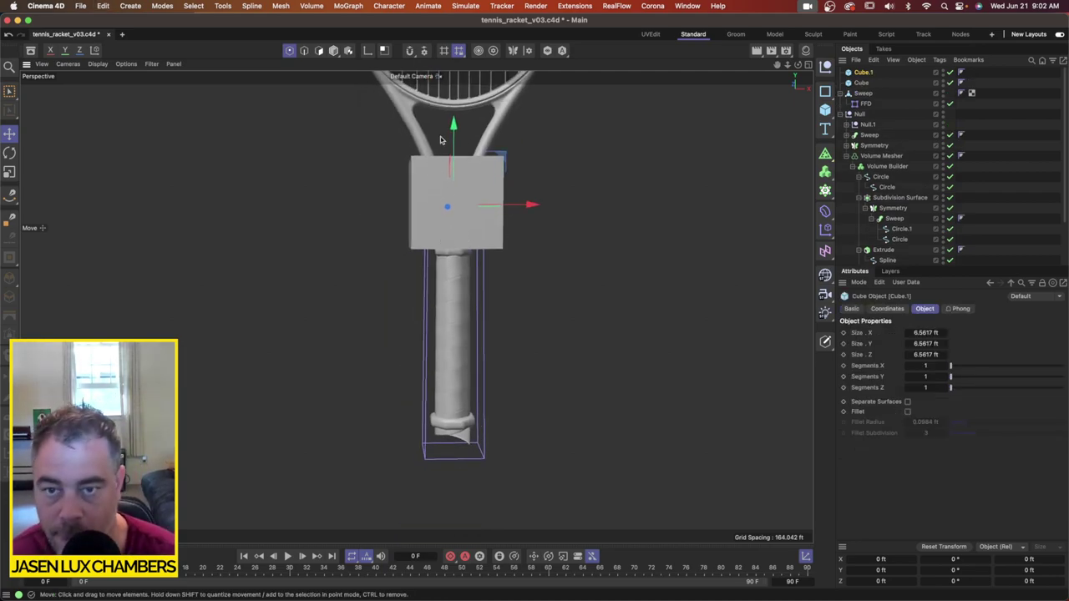
pyautogui.moveTo(457, 125); pyautogui.dragTo(472, 407)
pyautogui.press('super+z')
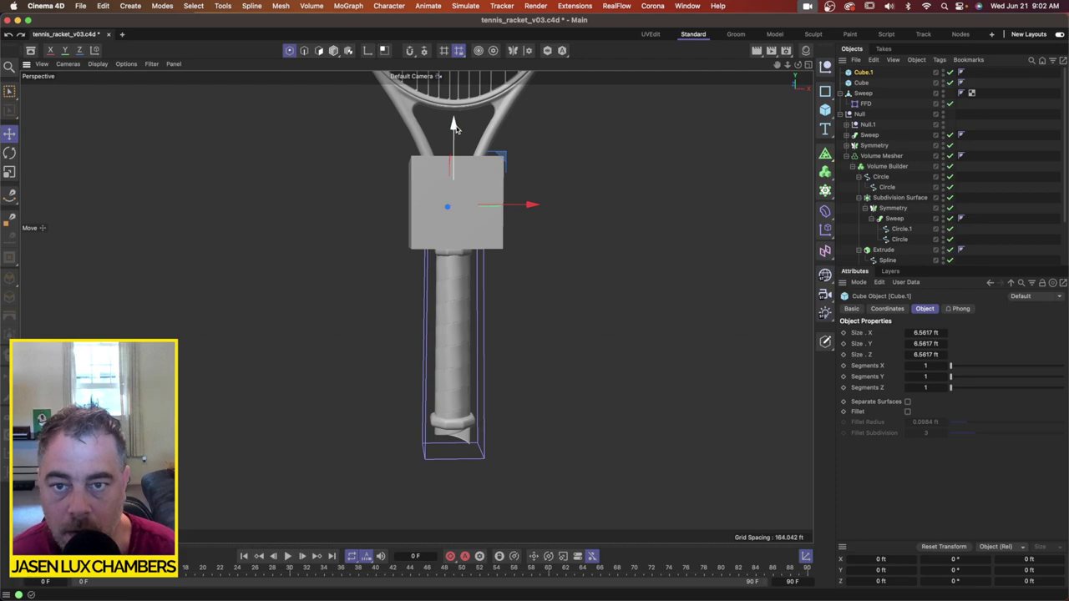
pyautogui.moveTo(454, 125); pyautogui.dragTo(453, 387)
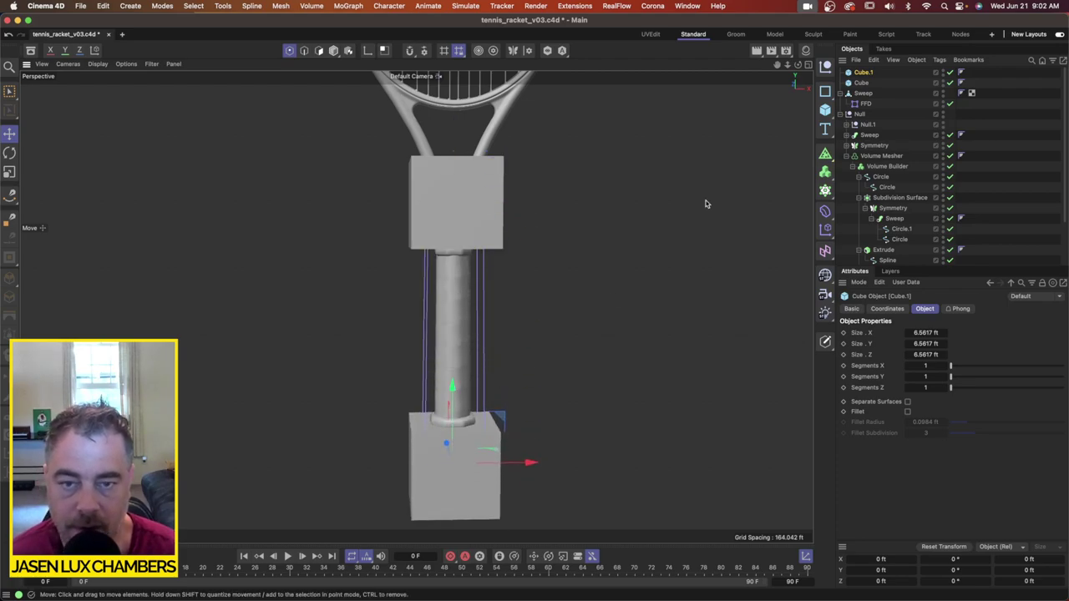
pyautogui.keyDown('shift'); pyautogui.click(884, 82); pyautogui.keyUp('shift')
pyautogui.hotkey('alt', 'g')
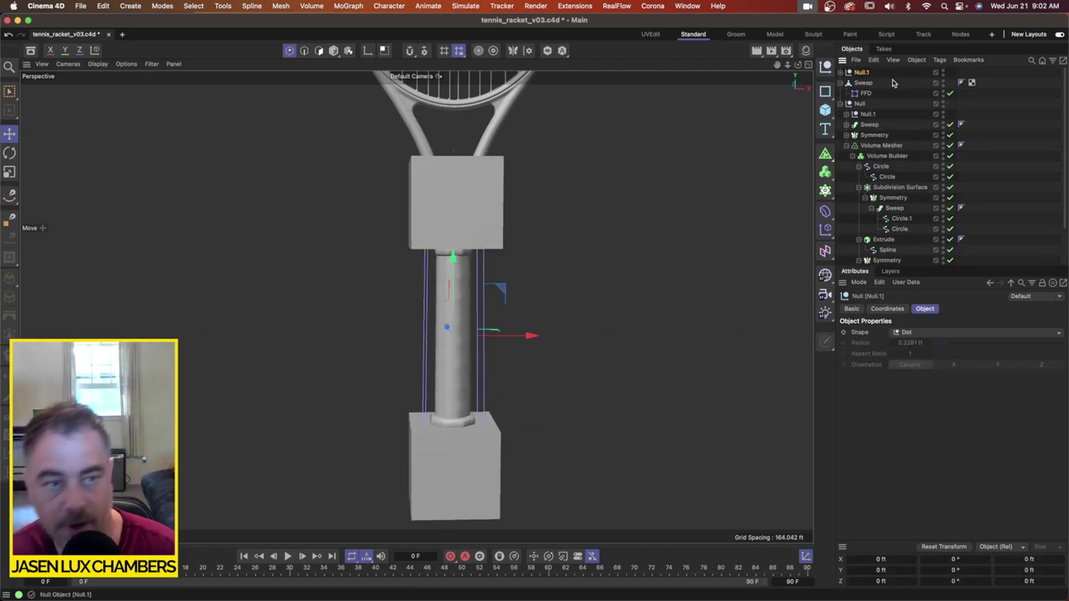
# Step: Add a Boole and nest the Sweep mesh first and the cube group second, so the cubes trim both wrap ends
pyautogui.moveTo(826, 153); pyautogui.dragTo(914, 210)
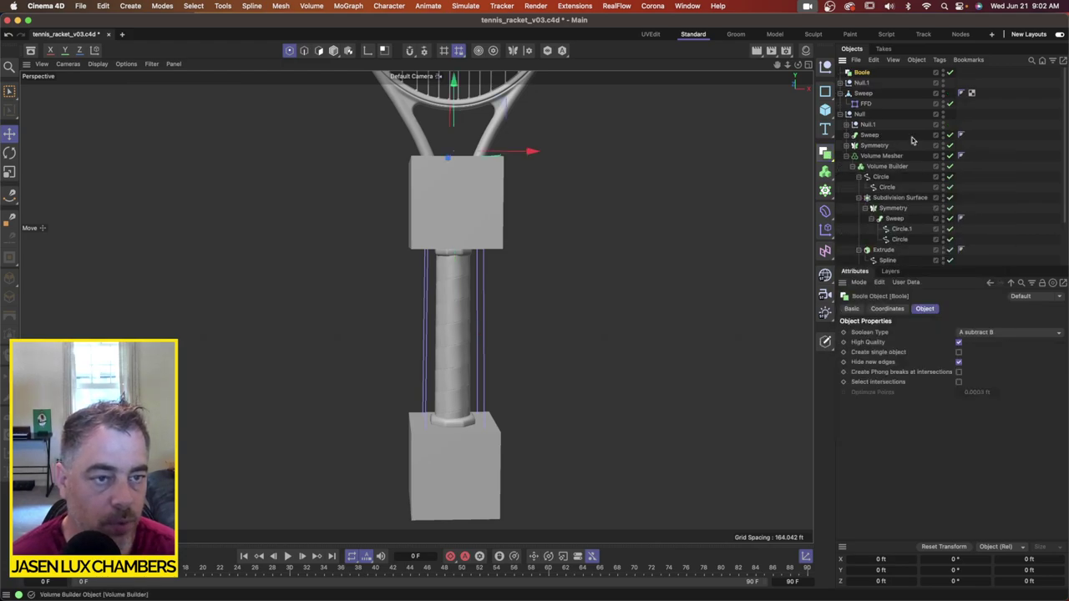
pyautogui.click(840, 94)
pyautogui.click(864, 94)
pyautogui.keyDown('shift'); pyautogui.click(866, 84); pyautogui.keyUp('shift')
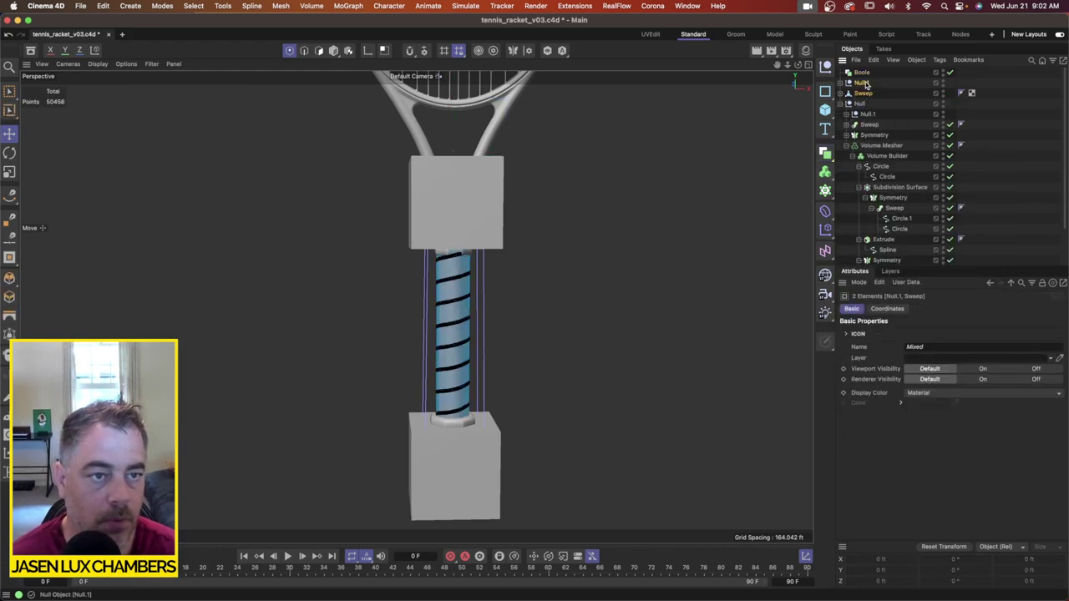
pyautogui.moveTo(877, 76); pyautogui.dragTo(869, 77)
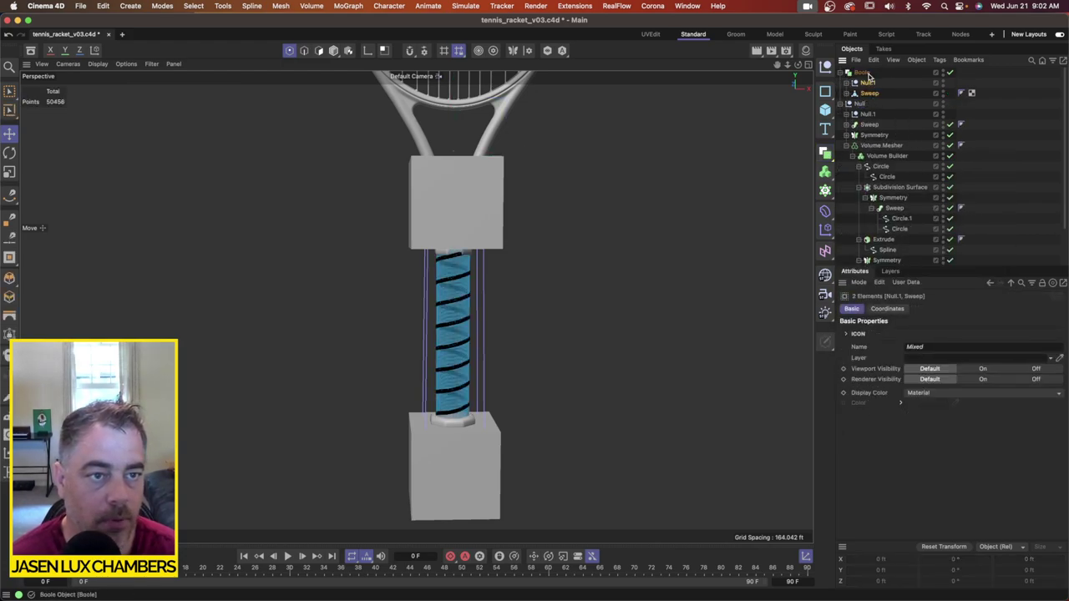
pyautogui.click(996, 89)
pyautogui.moveTo(869, 87); pyautogui.dragTo(871, 79)
pyautogui.click(1015, 87)
pyautogui.keyDown('alt'); pyautogui.moveTo(524, 275); pyautogui.dragTo(604, 299); pyautogui.keyUp('alt')
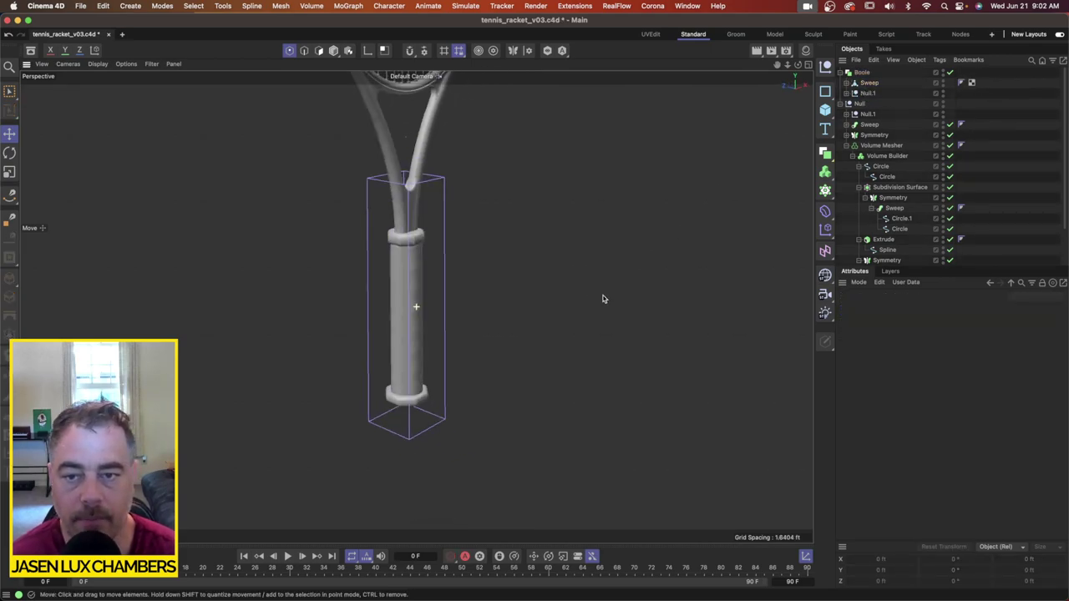
# Step: Expand the cube group and the Sweep mesh in the hierarchy and hide the FFD's cage in the viewport
pyautogui.click(847, 93)
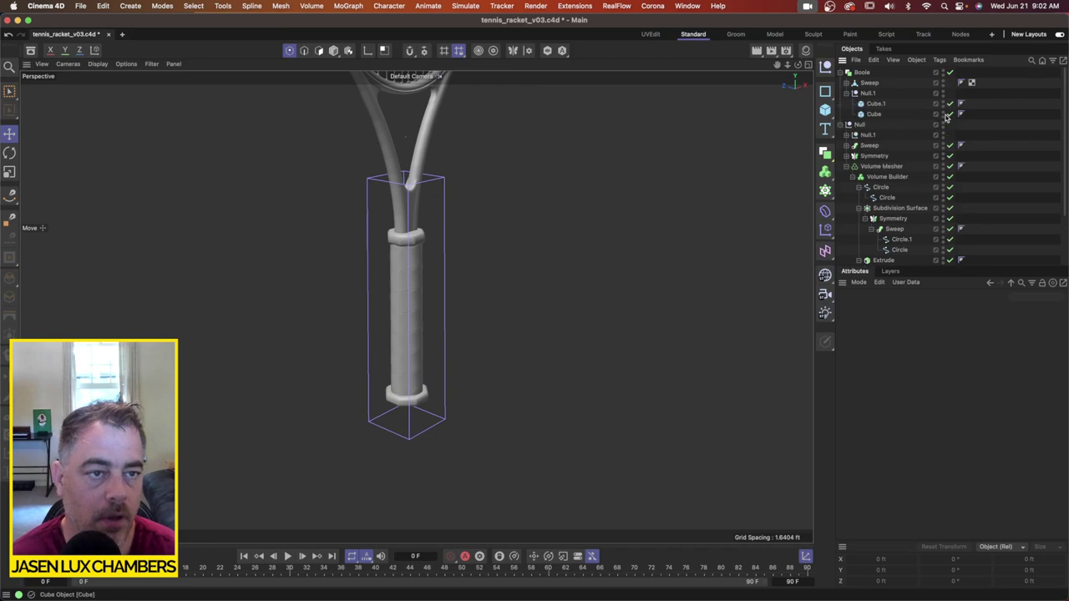
pyautogui.click(846, 83)
pyautogui.click(945, 92)
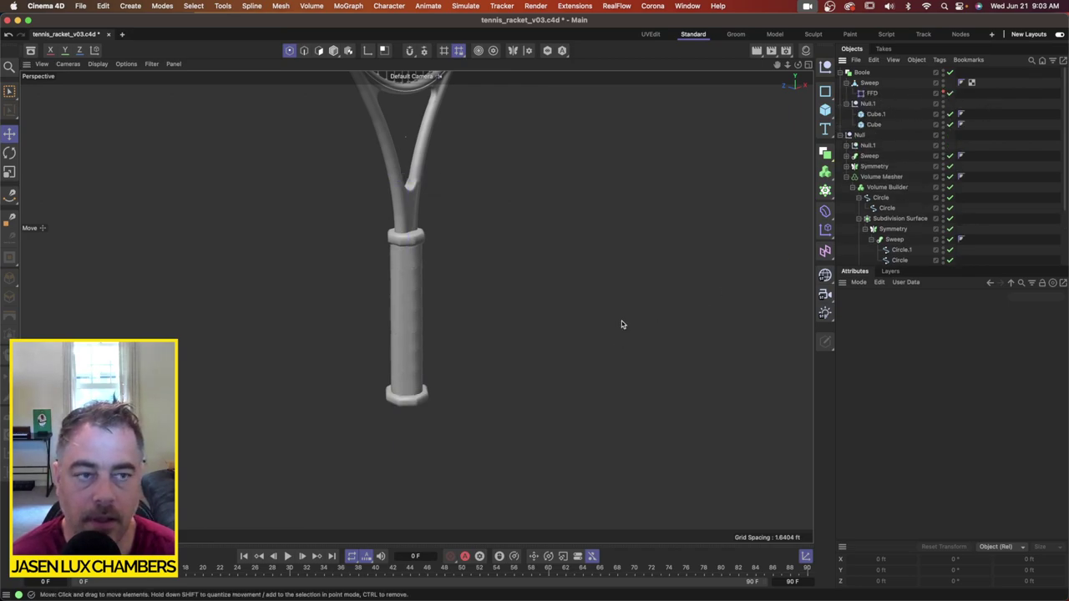
# Step: Inspect the whole racket from several angles, checking the trimmed grip wrap, the rings and the throat
pyautogui.scroll(-3, 403, 214)
pyautogui.keyDown('alt'); pyautogui.moveTo(403, 213); pyautogui.dragTo(428, 318, button='middle'); pyautogui.keyUp('alt')
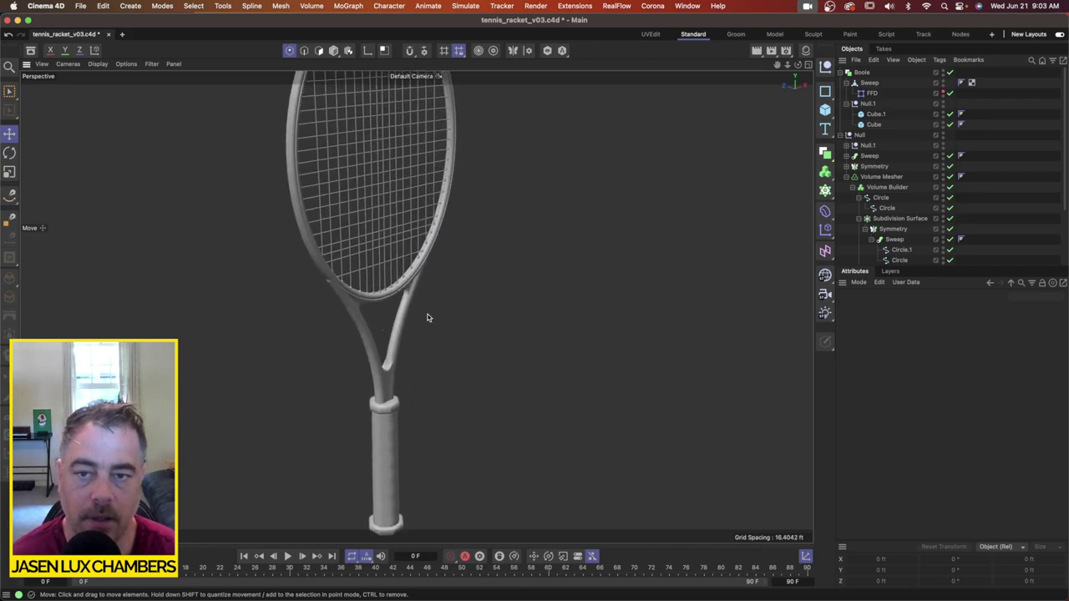
pyautogui.keyDown('alt'); pyautogui.moveTo(427, 317); pyautogui.dragTo(465, 311); pyautogui.keyUp('alt')
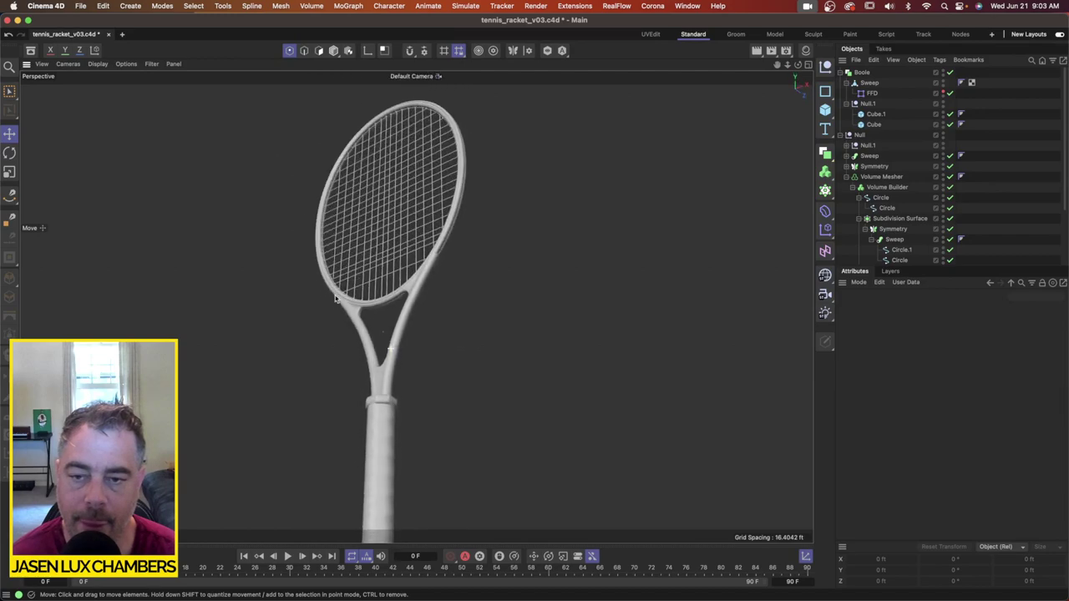
pyautogui.keyDown('alt'); pyautogui.moveTo(491, 310); pyautogui.dragTo(428, 327, button='right'); pyautogui.keyUp('alt')
pyautogui.keyDown('alt'); pyautogui.moveTo(427, 333); pyautogui.dragTo(431, 298, button='middle'); pyautogui.keyUp('alt')
pyautogui.keyDown('alt'); pyautogui.moveTo(430, 299); pyautogui.dragTo(477, 354); pyautogui.keyUp('alt')
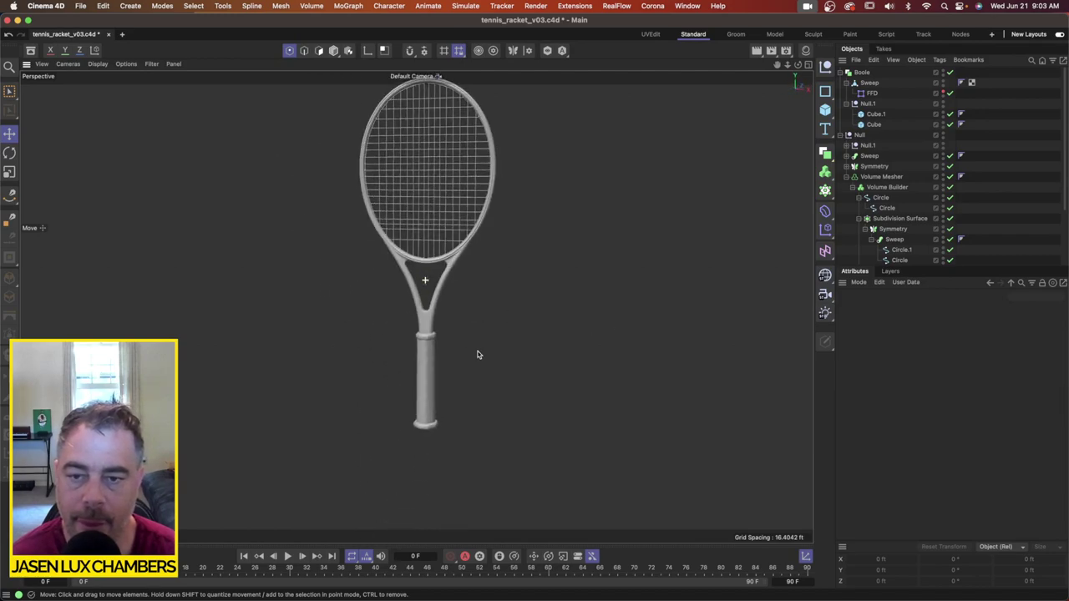
pyautogui.scroll(3, 477, 354)
pyautogui.keyDown('alt'); pyautogui.moveTo(504, 320); pyautogui.dragTo(489, 353); pyautogui.keyUp('alt')
pyautogui.scroll(5, 490, 353)
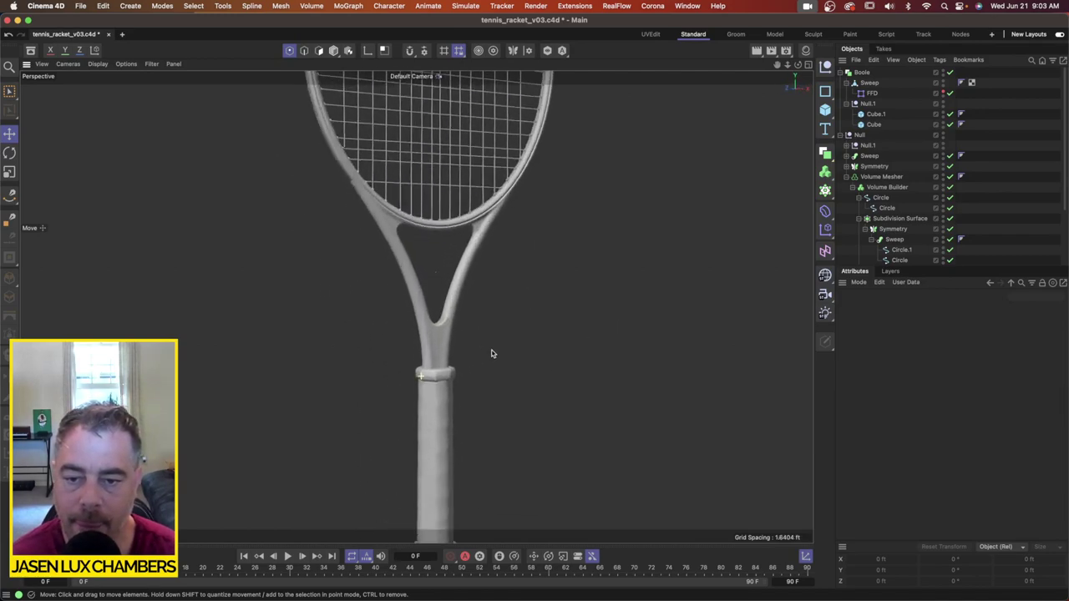
# Step: In the Front view, scale the whole FFD inward in X and Z to about 3.97 ft to match the reference grip
pyautogui.click(806, 64)
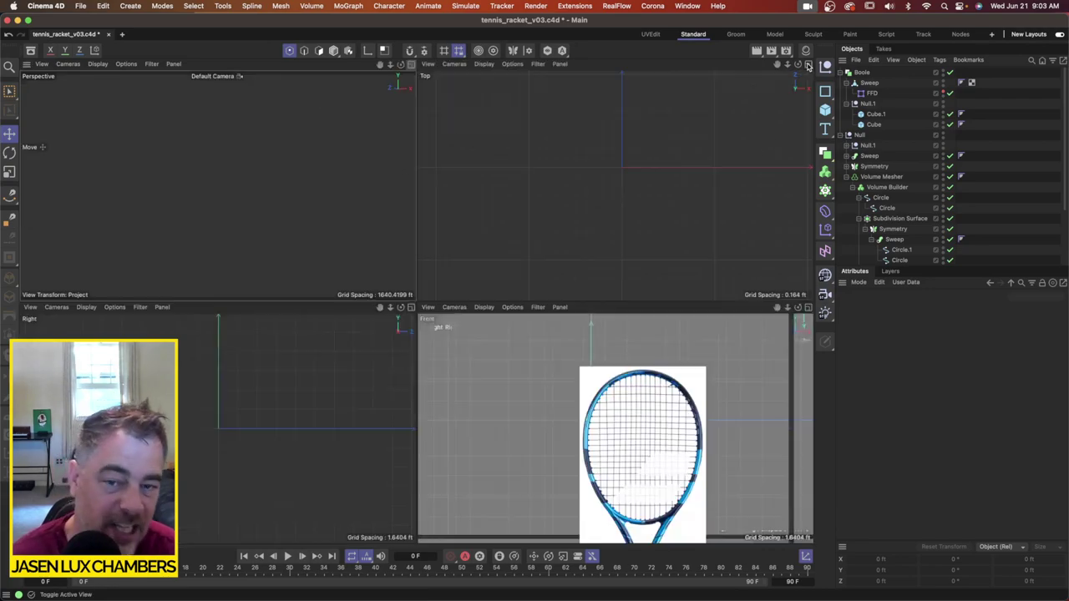
pyautogui.click(806, 308)
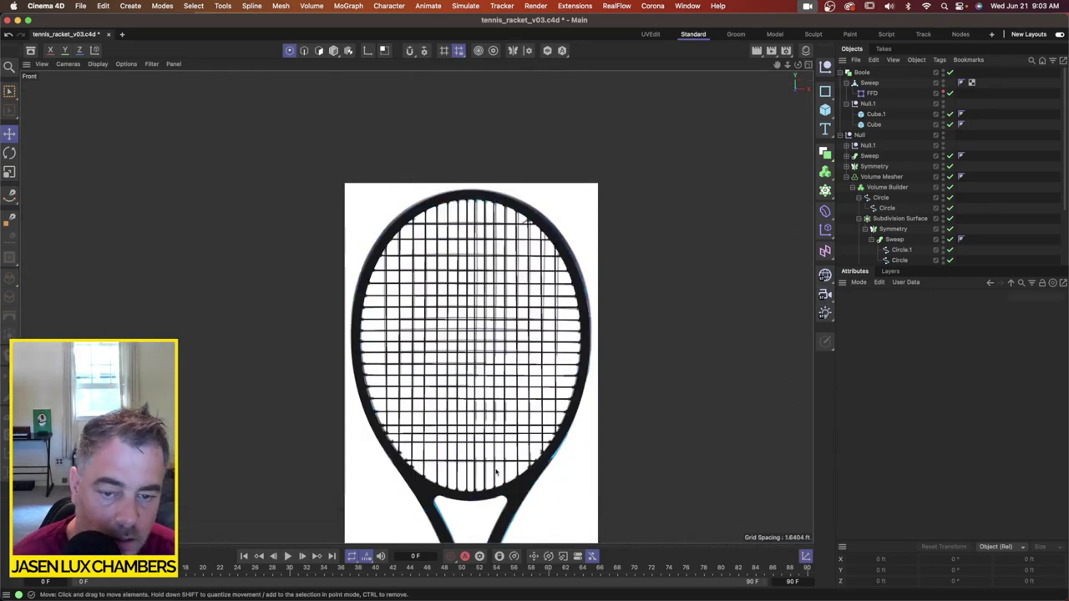
pyautogui.scroll(5, 442, 320)
pyautogui.scroll(4, 442, 320)
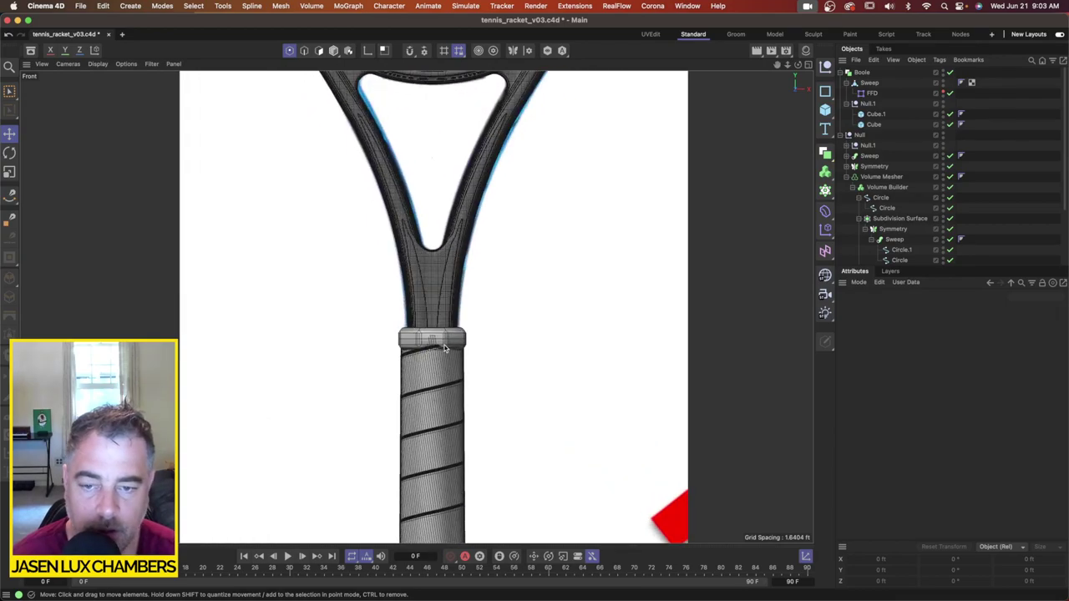
pyautogui.click(871, 94)
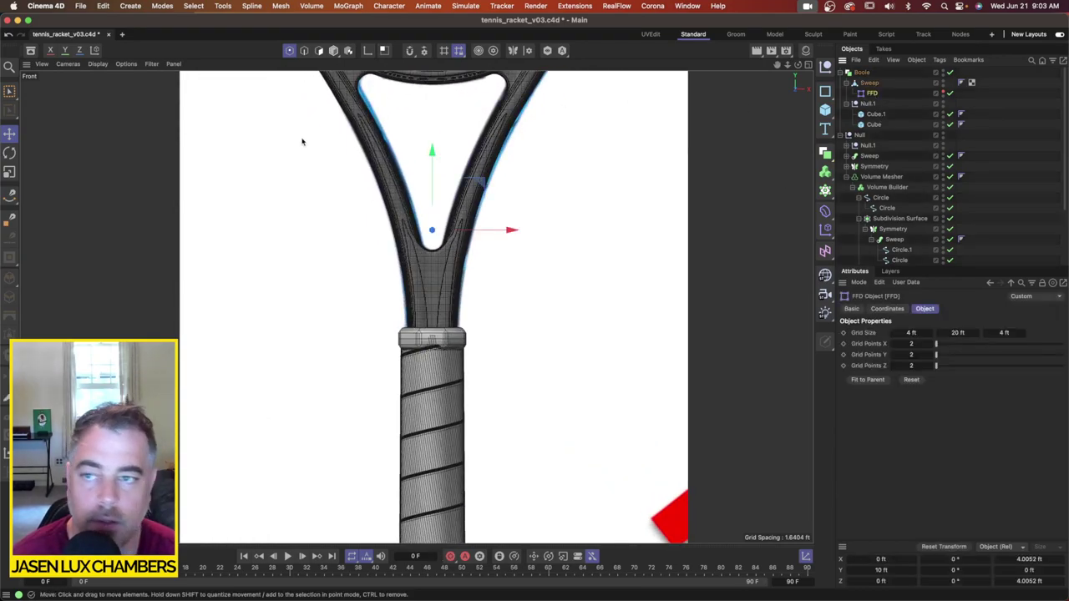
pyautogui.click(289, 51)
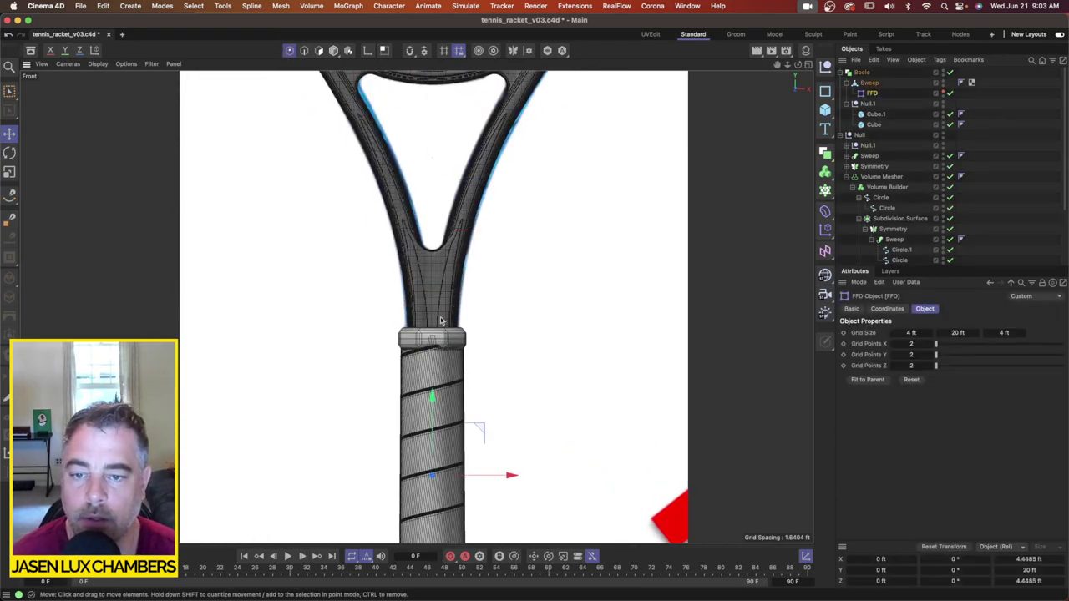
pyautogui.keyDown('alt'); pyautogui.moveTo(442, 321); pyautogui.dragTo(464, 156, button='middle'); pyautogui.keyUp('alt')
pyautogui.keyDown('alt'); pyautogui.moveTo(548, 197); pyautogui.dragTo(517, 208, button='right'); pyautogui.keyUp('alt')
pyautogui.click(9, 172)
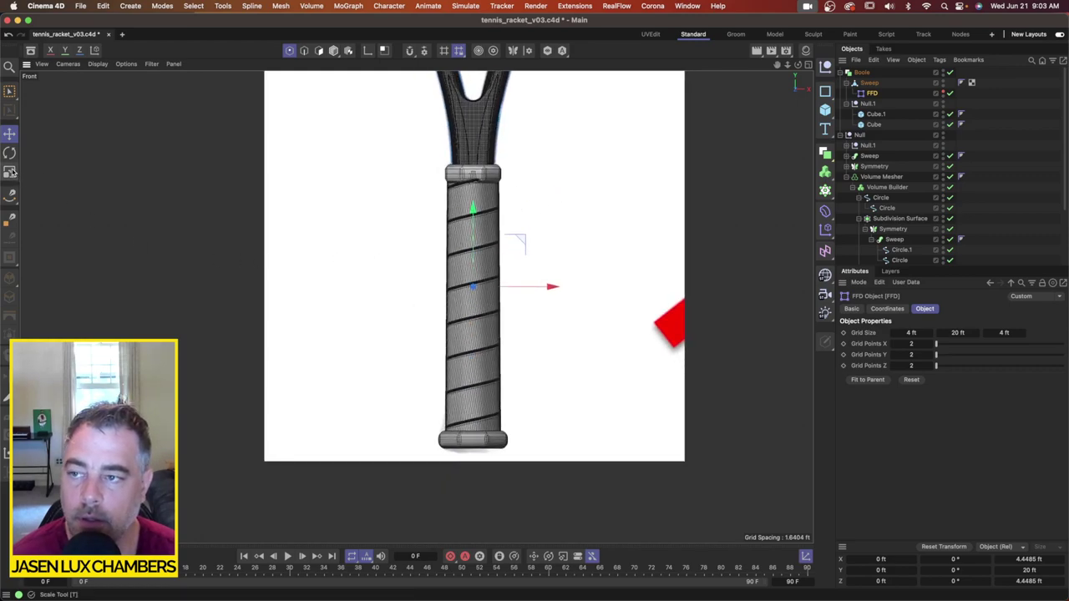
pyautogui.moveTo(545, 228); pyautogui.dragTo(522, 227)
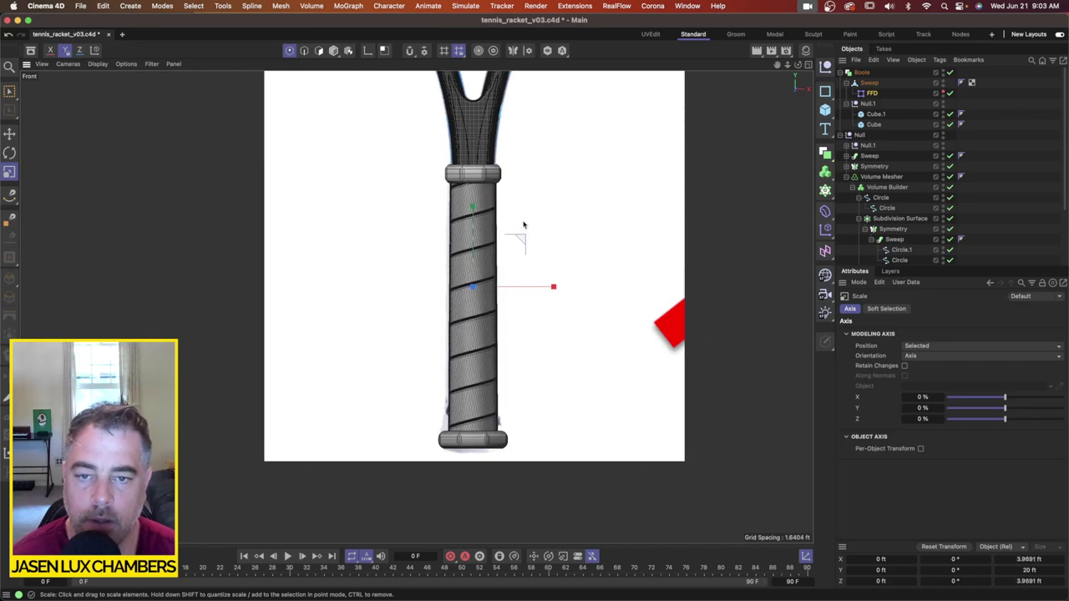
# Step: Show the FFD's cage and scale its bottom points outward in X and Z to about 4.17 ft to match the reference grip
pyautogui.moveTo(9, 92); pyautogui.dragTo(42, 127)
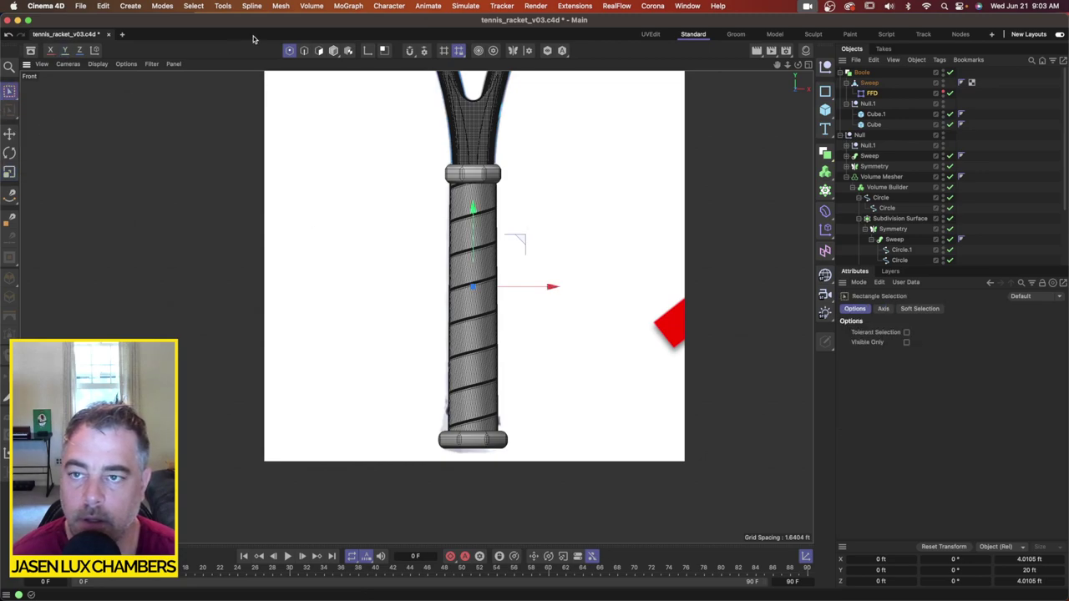
pyautogui.moveTo(284, 339); pyautogui.dragTo(741, 480)
pyautogui.scroll(-4, 654, 296)
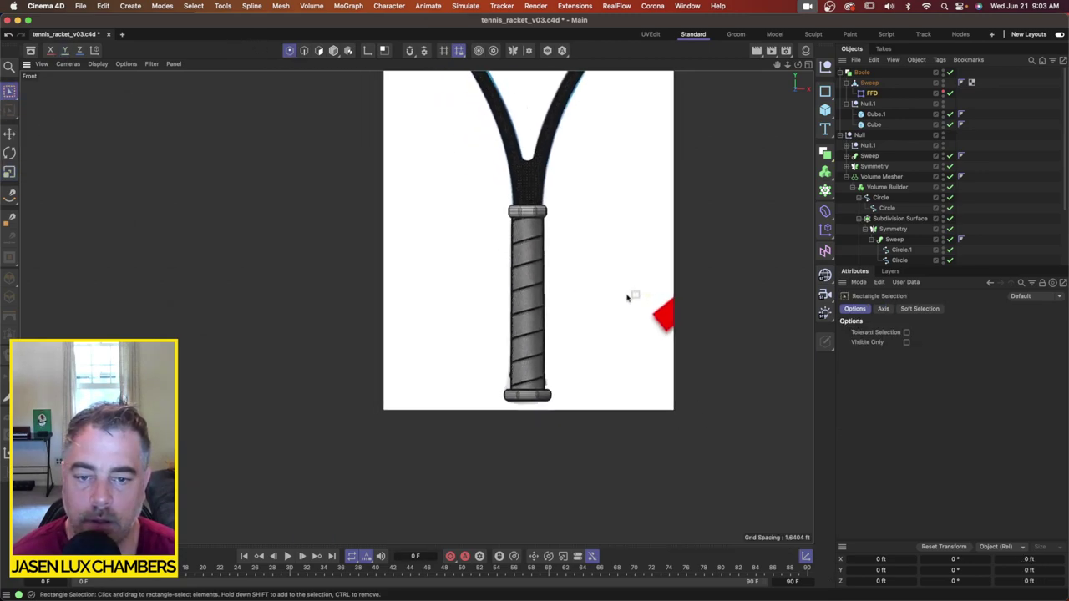
pyautogui.moveTo(332, 349); pyautogui.dragTo(785, 545)
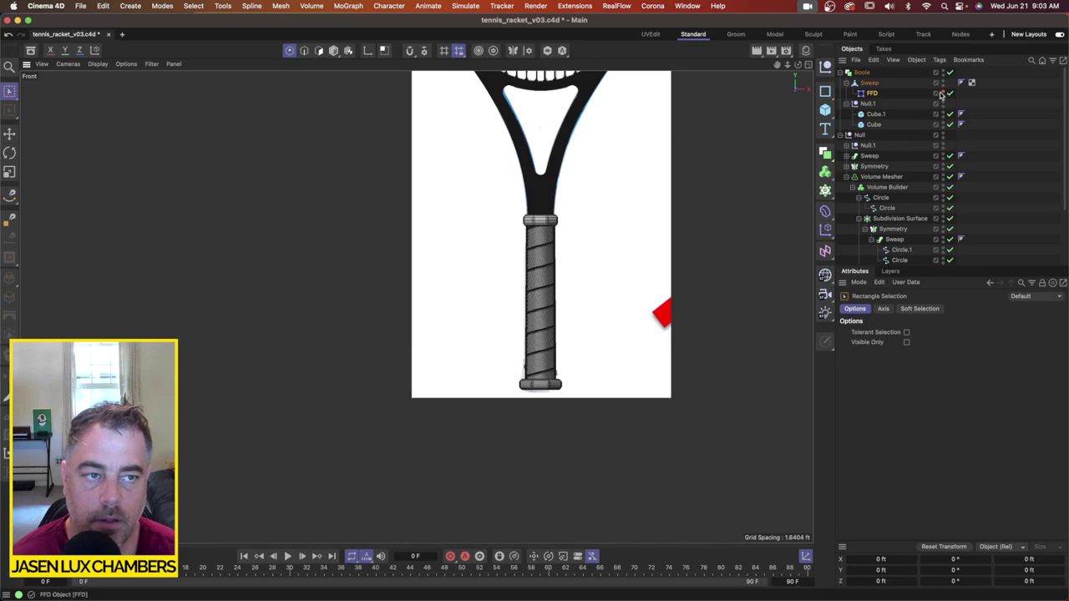
pyautogui.click(900, 95)
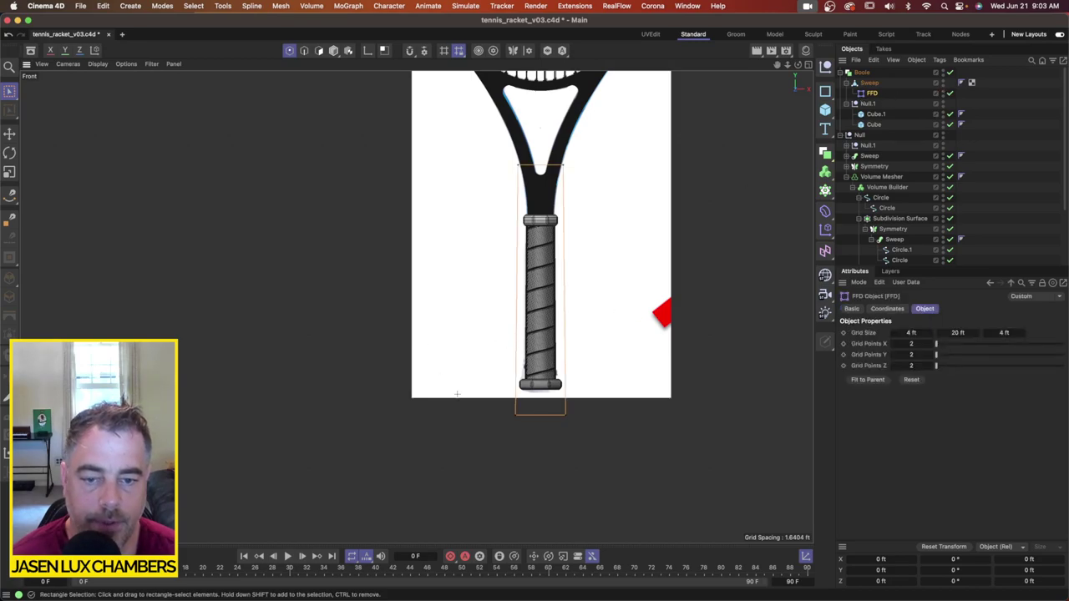
pyautogui.scroll(5, 609, 351)
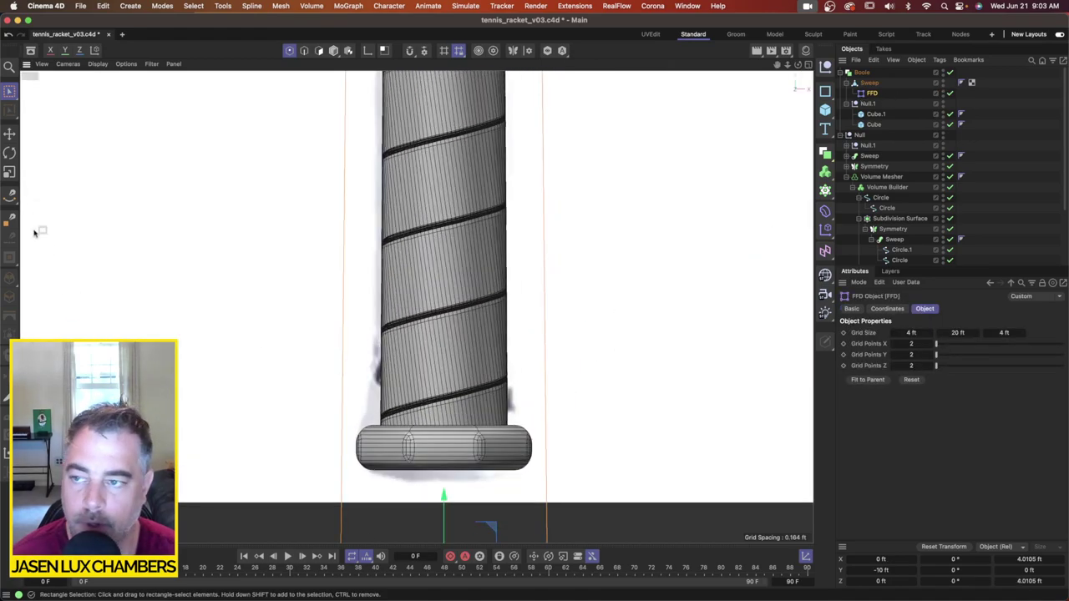
pyautogui.click(9, 172)
pyautogui.scroll(-4, 457, 340)
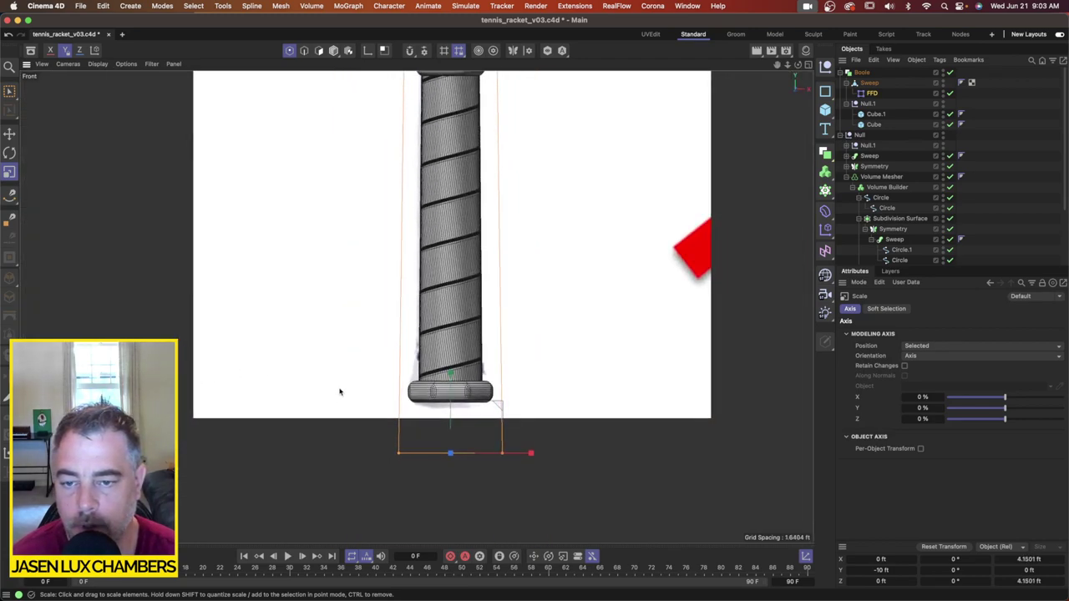
pyautogui.moveTo(340, 392); pyautogui.dragTo(346, 389)
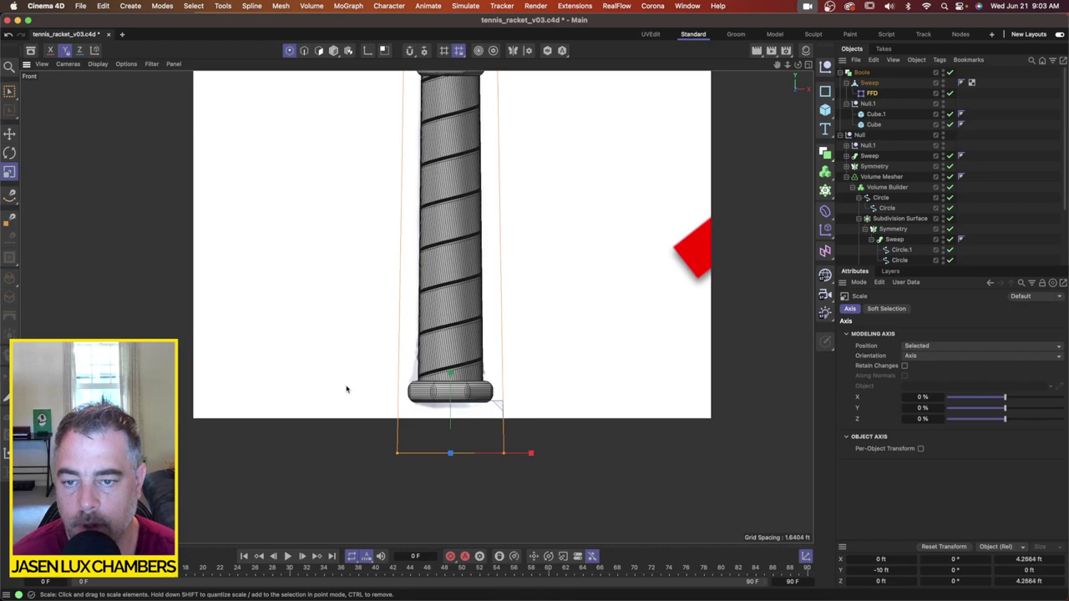
pyautogui.moveTo(336, 395); pyautogui.dragTo(335, 395)
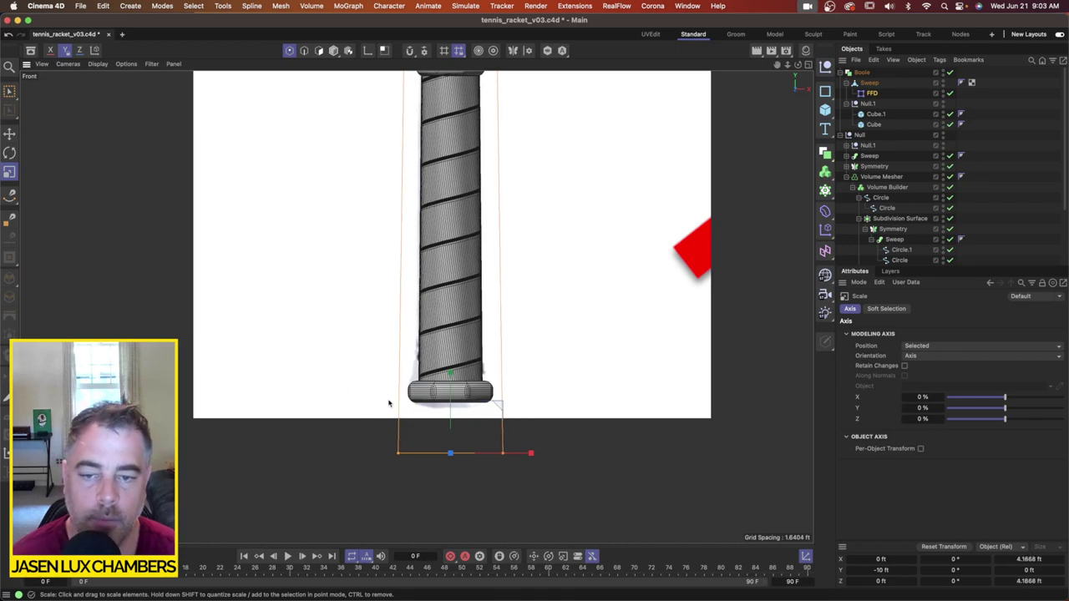
# Step: Deselect all objects, bring the Perspective view to full size and hide the FFD's cage
pyautogui.click(1005, 196)
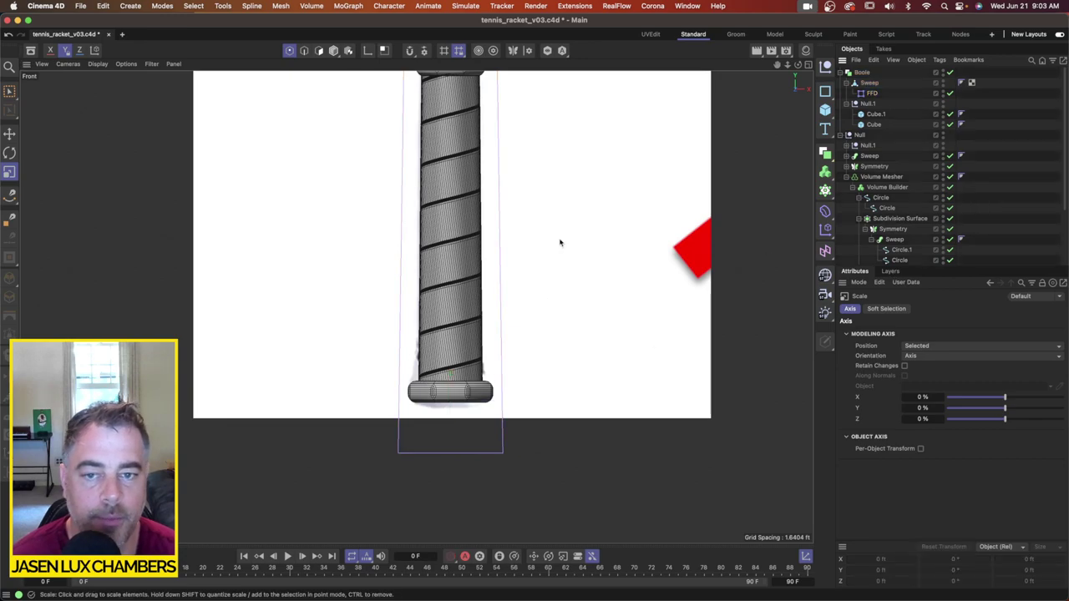
pyautogui.click(808, 65)
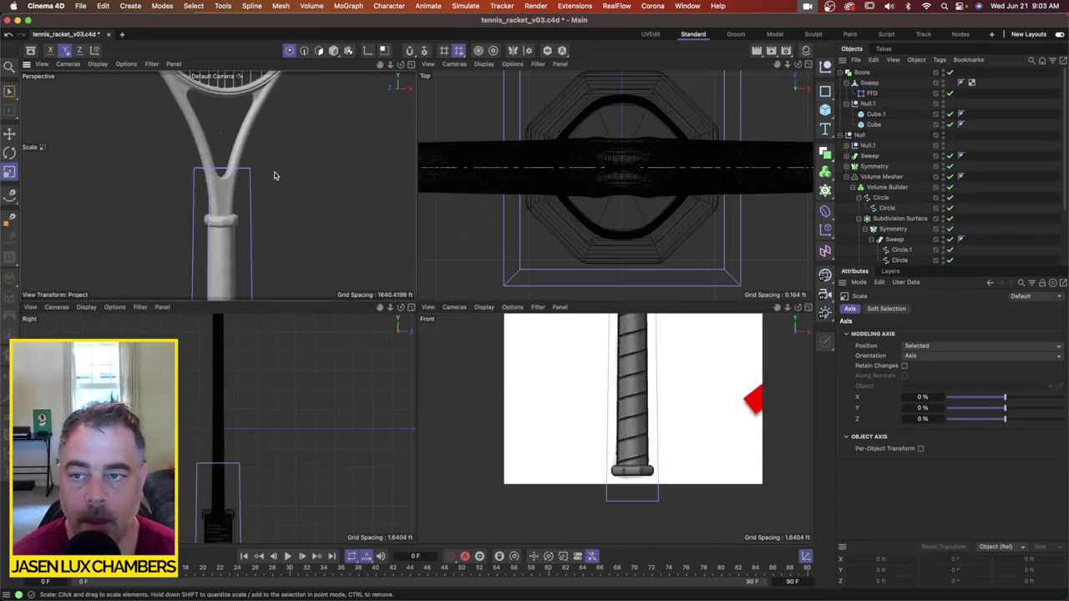
pyautogui.click(410, 64)
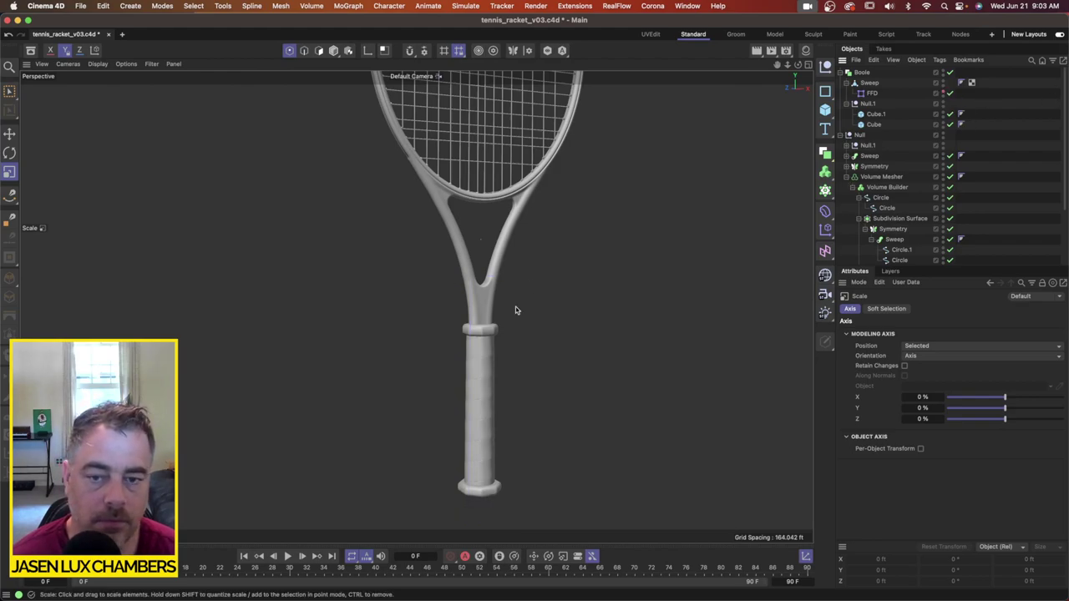
# Step: Examine the finished racket in perspective from several angles, including the frame, strings, throat and grip
pyautogui.keyDown('alt'); pyautogui.moveTo(515, 307); pyautogui.dragTo(533, 278, button='right'); pyautogui.keyUp('alt')
pyautogui.keyDown('alt'); pyautogui.moveTo(533, 277); pyautogui.dragTo(475, 312, button='middle'); pyautogui.keyUp('alt')
pyautogui.keyDown('alt'); pyautogui.moveTo(365, 203); pyautogui.dragTo(444, 207, button='right'); pyautogui.keyUp('alt')
pyautogui.keyDown('alt'); pyautogui.moveTo(443, 207); pyautogui.dragTo(313, 289); pyautogui.keyUp('alt')
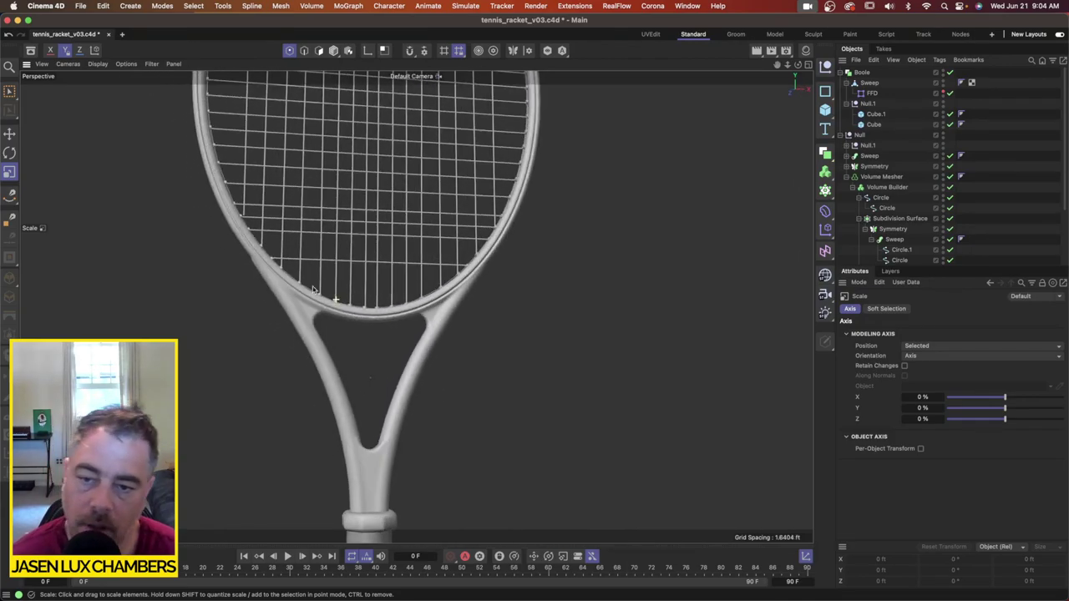
pyautogui.scroll(-5, 313, 289)
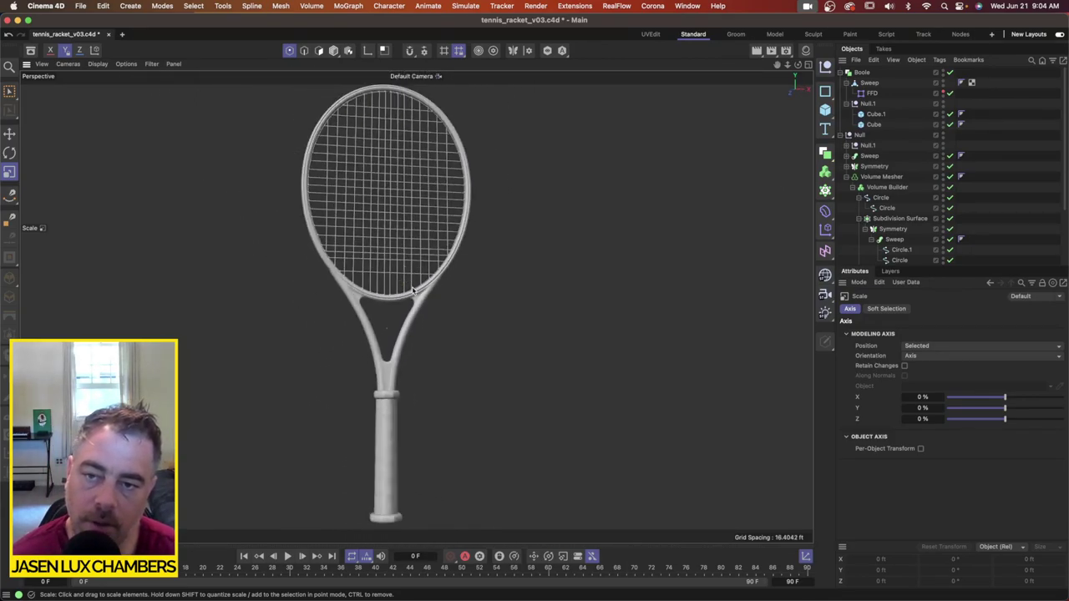
pyautogui.keyDown('alt'); pyautogui.moveTo(413, 291); pyautogui.dragTo(464, 326); pyautogui.keyUp('alt')
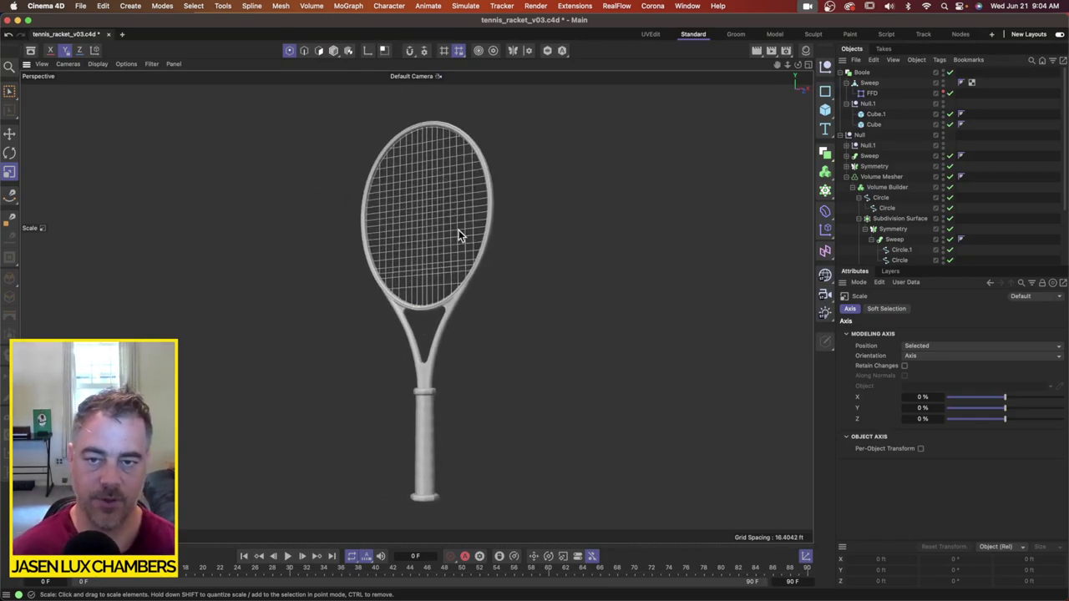
pyautogui.keyDown('alt'); pyautogui.moveTo(458, 230); pyautogui.dragTo(447, 180); pyautogui.keyUp('alt')
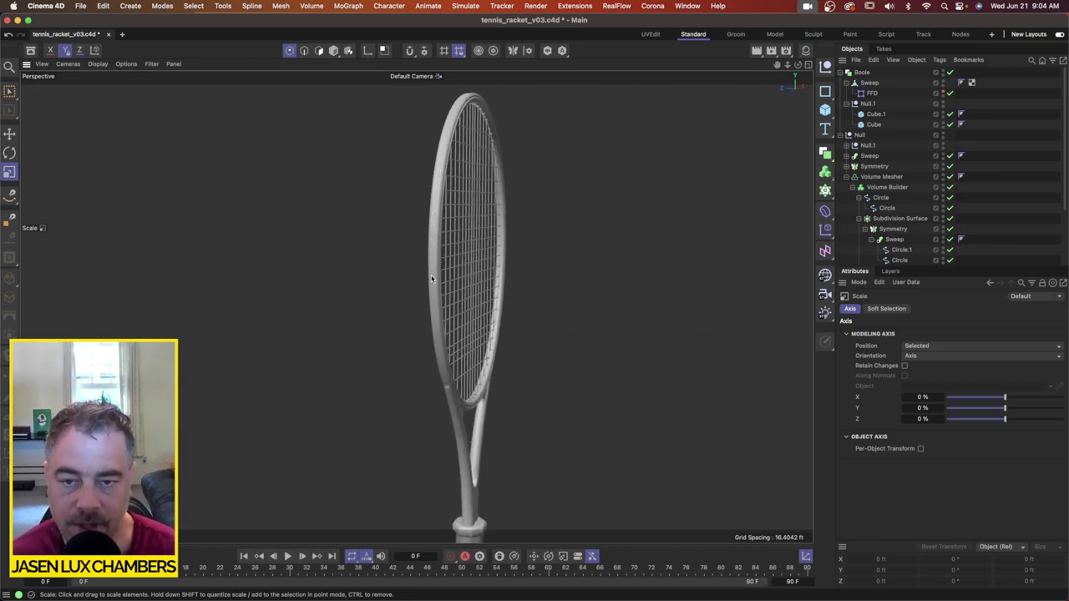
pyautogui.keyDown('alt'); pyautogui.moveTo(435, 313); pyautogui.dragTo(396, 314); pyautogui.keyUp('alt')
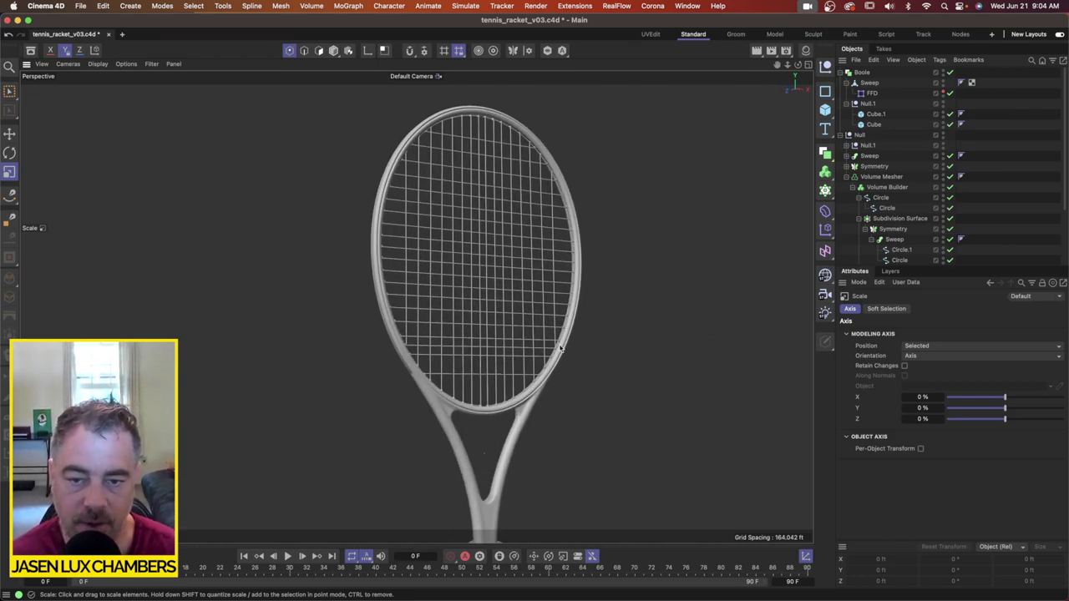
pyautogui.scroll(-5, 429, 306)
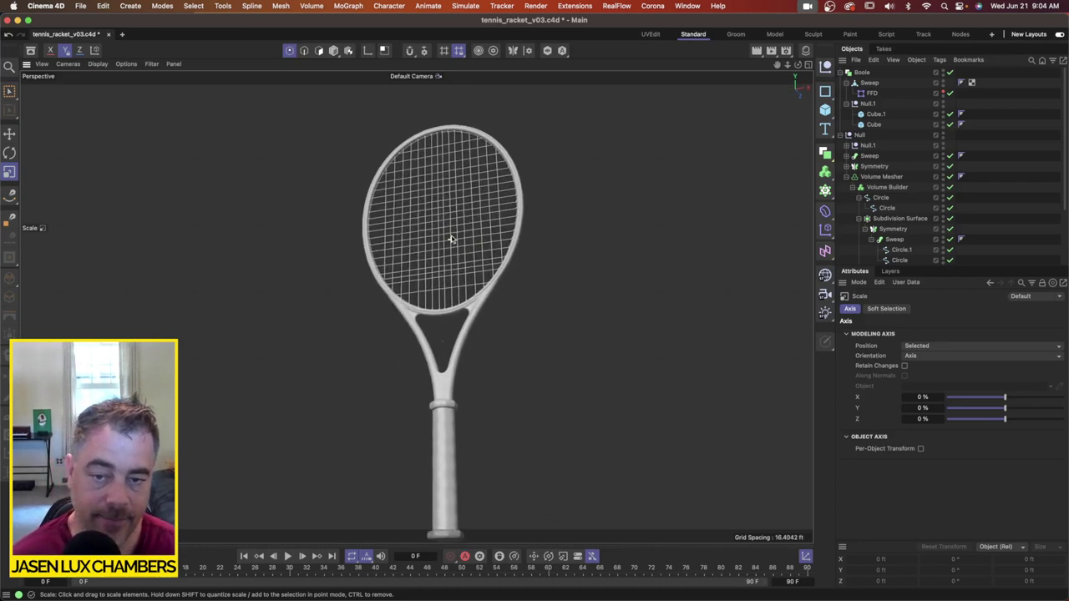
pyautogui.keyDown('alt'); pyautogui.moveTo(451, 239); pyautogui.dragTo(444, 297); pyautogui.keyUp('alt')
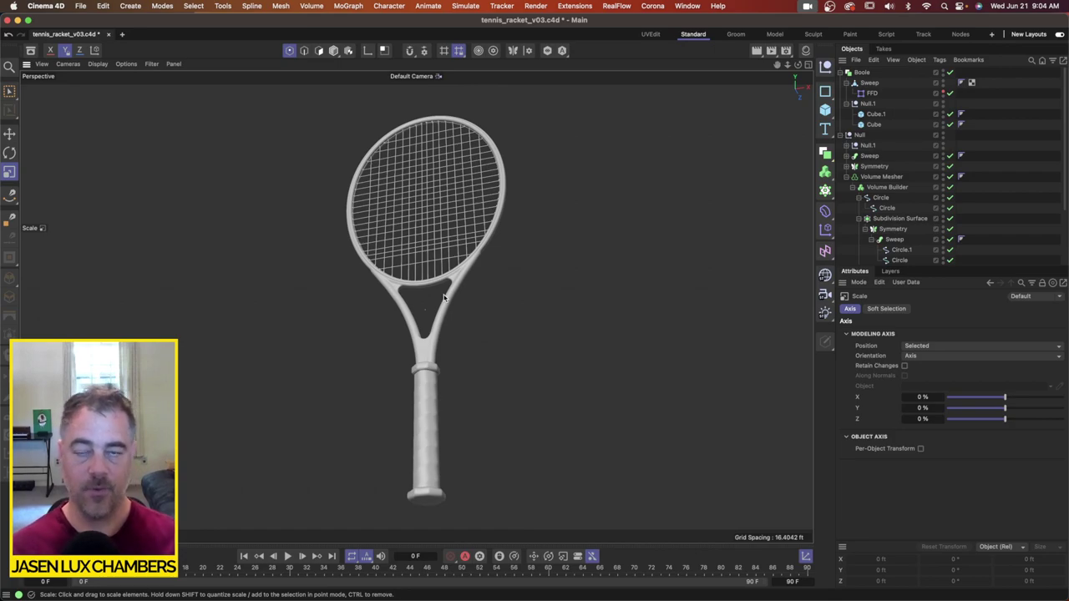